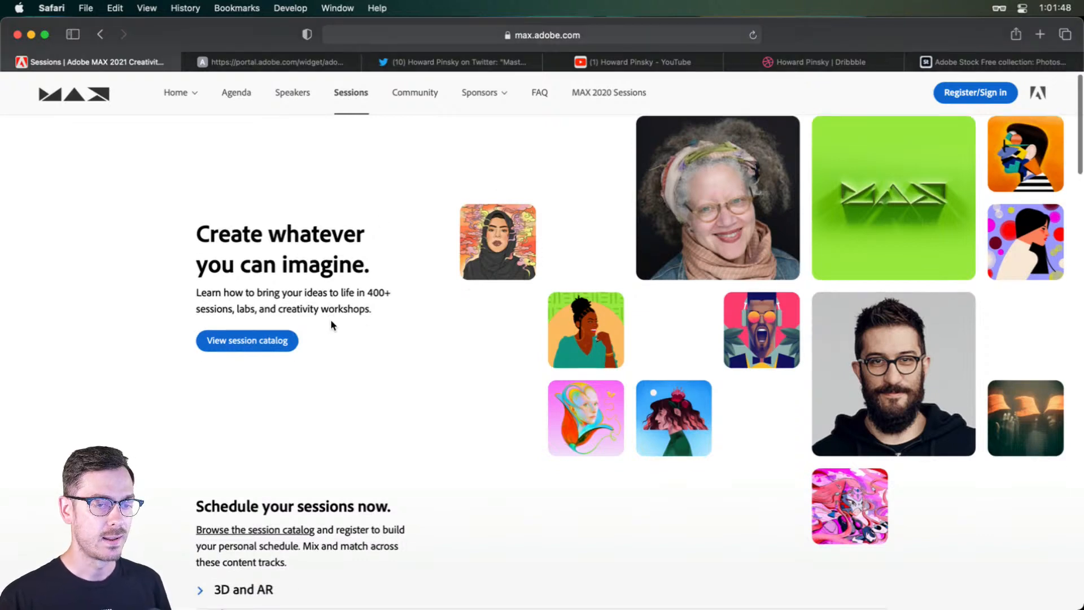
# Step: Review the UI and UX track on the MAX sessions page and the "See What's New in Adobe XD" listing in the session catalog
pyautogui.scroll(-5, 330, 321)
pyautogui.scroll(-7, 358, 294)
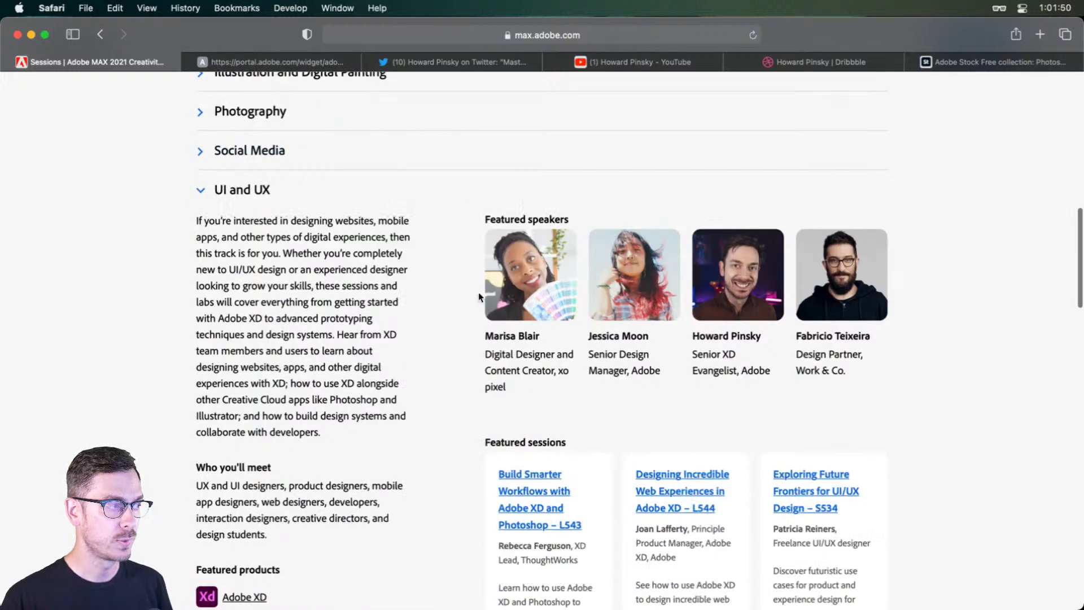
pyautogui.click(301, 58)
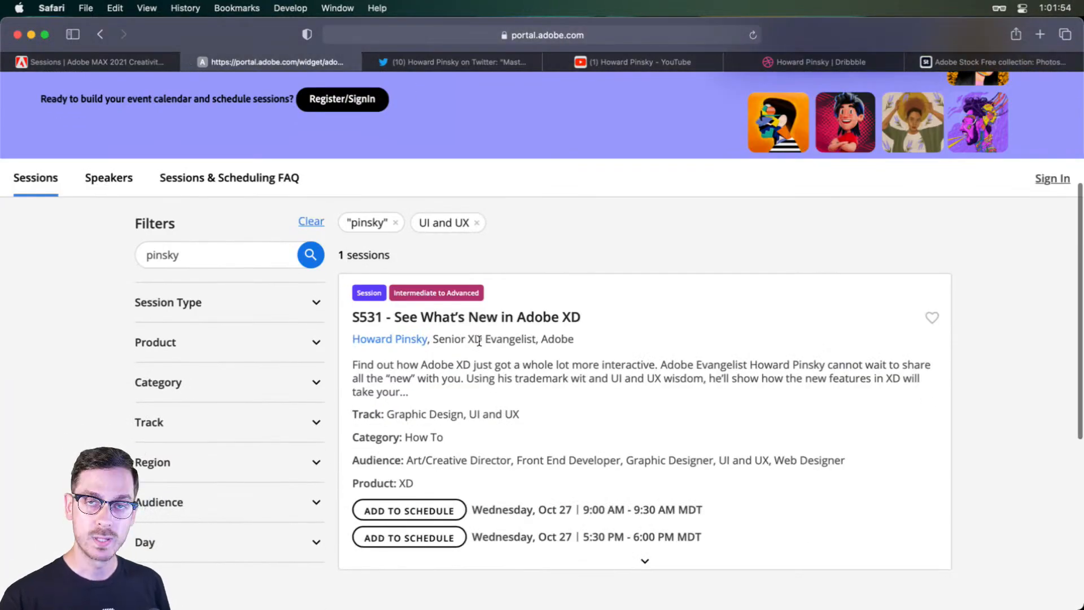
pyautogui.scroll(-2, 485, 338)
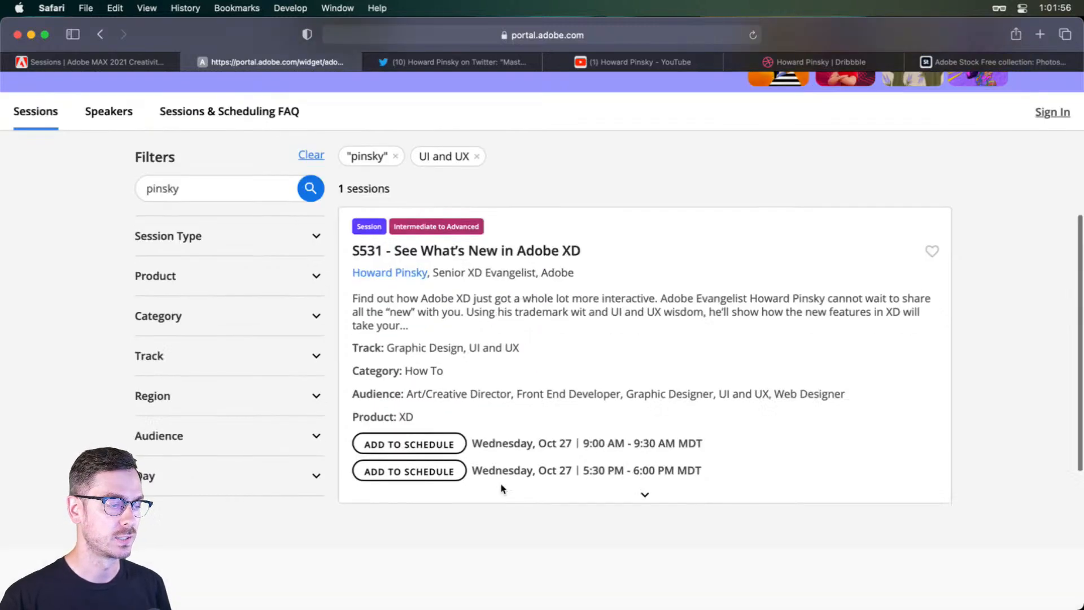
pyautogui.moveTo(552, 451); pyautogui.dragTo(566, 454)
pyautogui.click(566, 454)
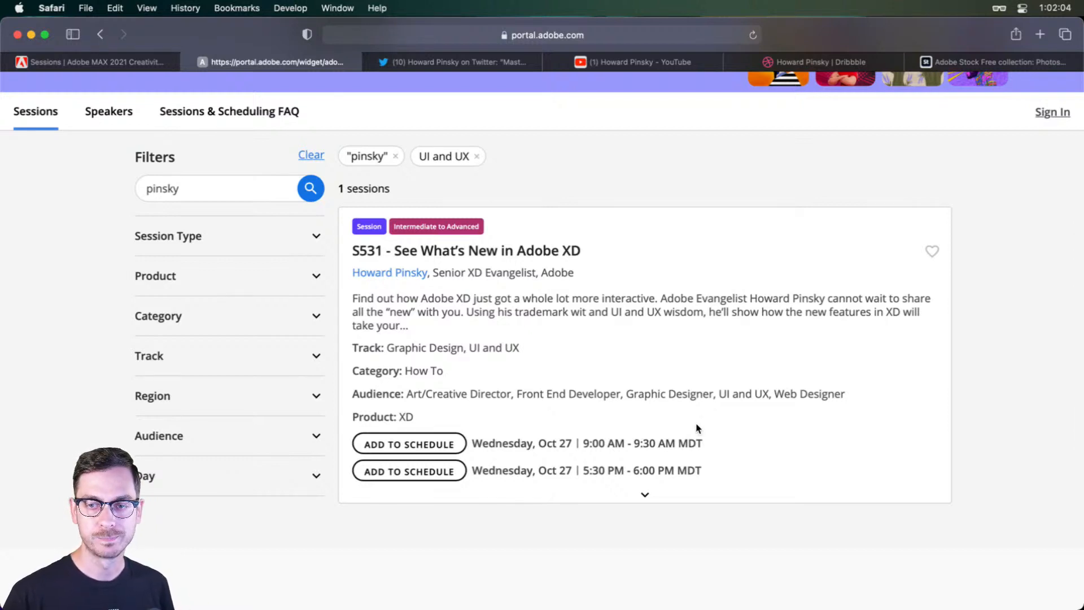
pyautogui.scroll(1, 638, 423)
pyautogui.scroll(8, 635, 415)
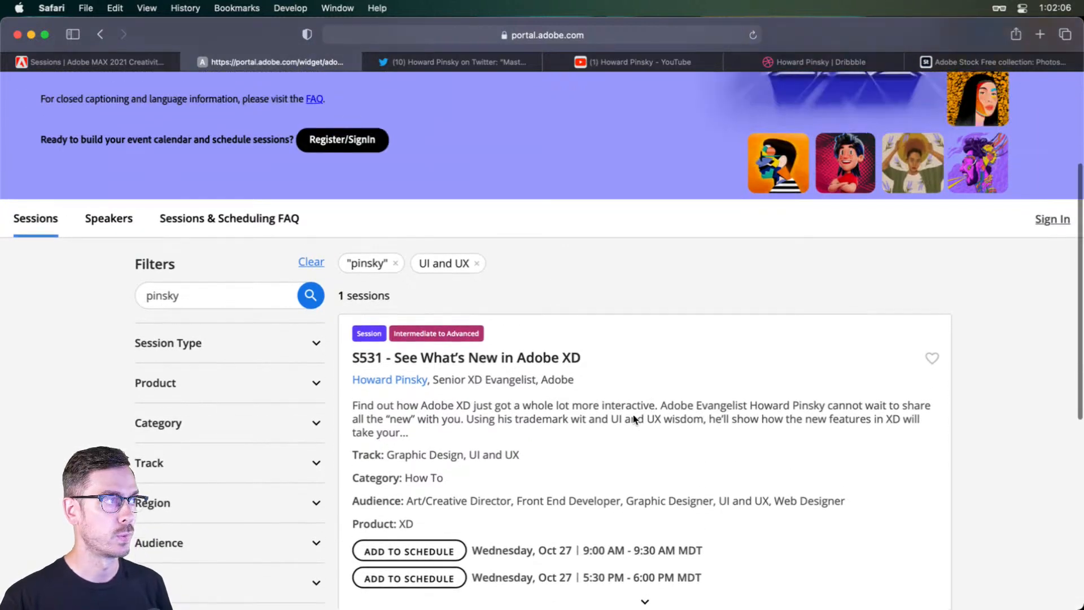
pyautogui.scroll(-10, 629, 399)
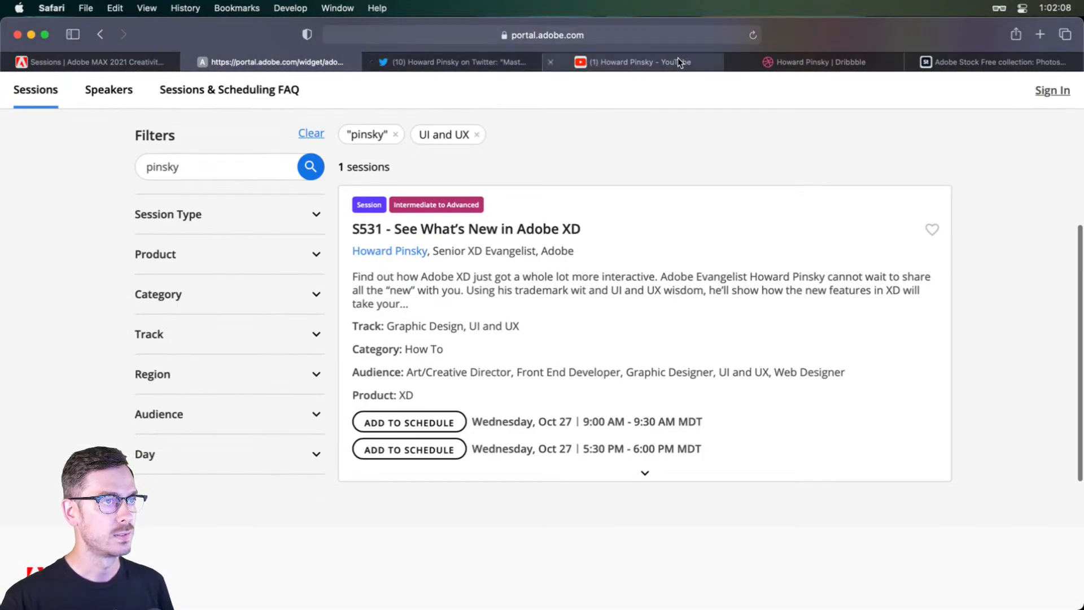
# Step: View the enlarged Gaming Designers mockup from the Masterclass 69 tweet and return to the tweet
pyautogui.click(483, 63)
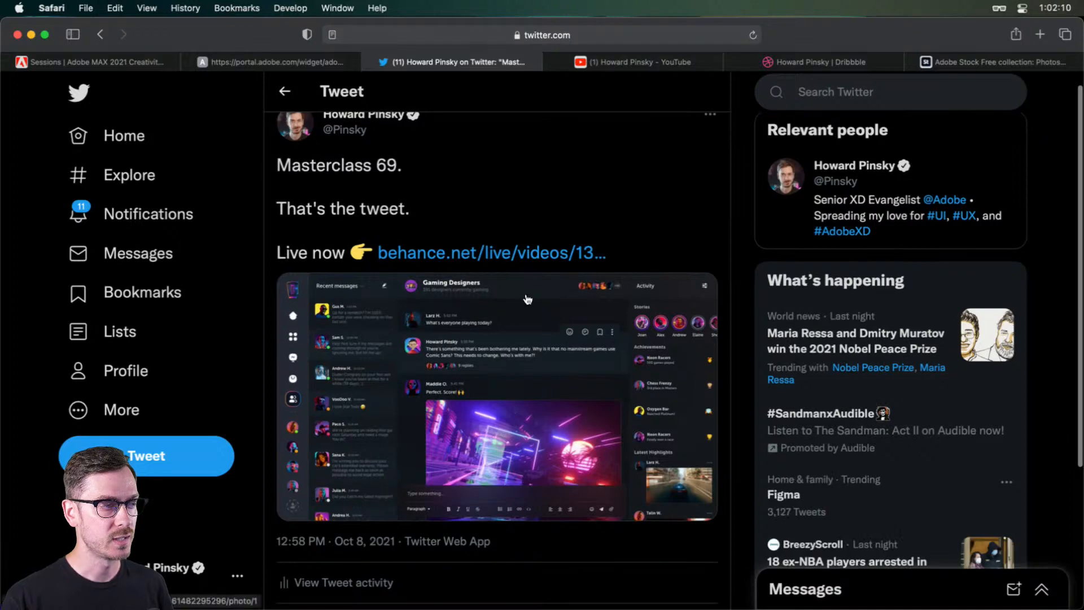
pyautogui.click(563, 395)
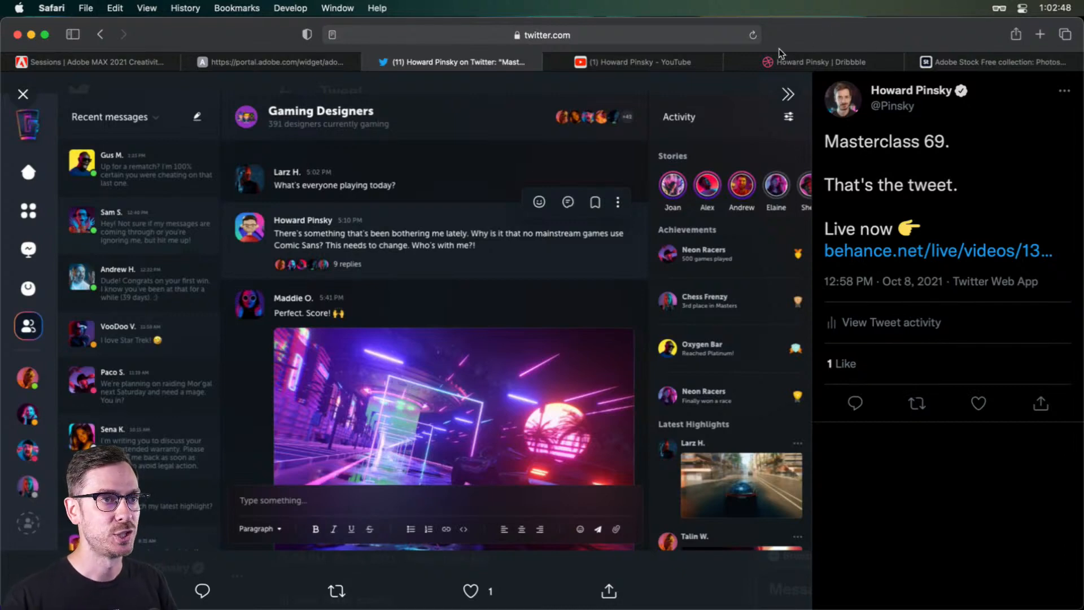
pyautogui.moveTo(758, 55)
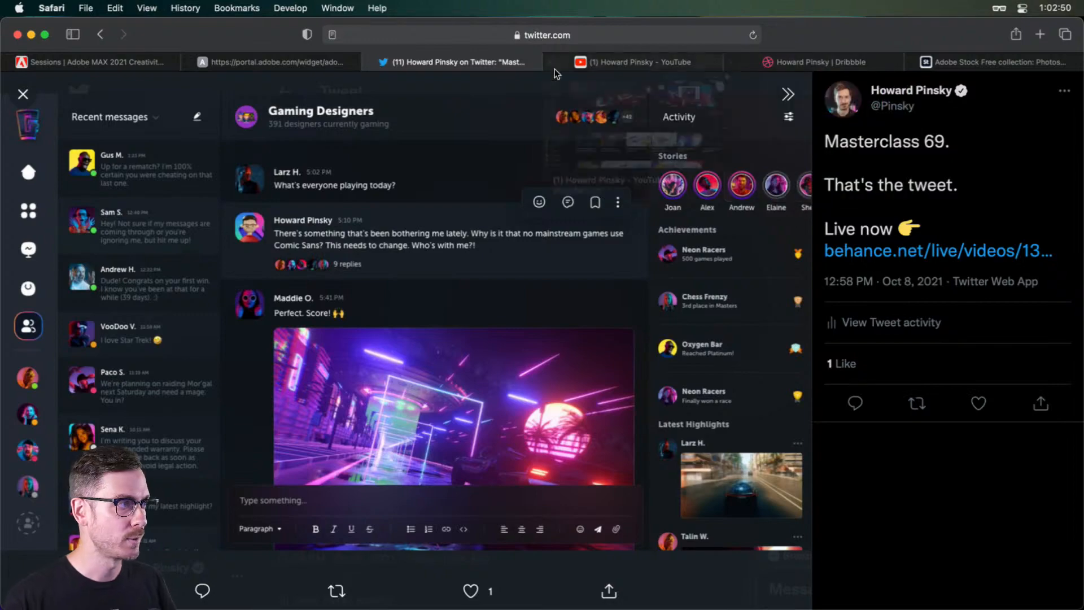
pyautogui.press('Escape')
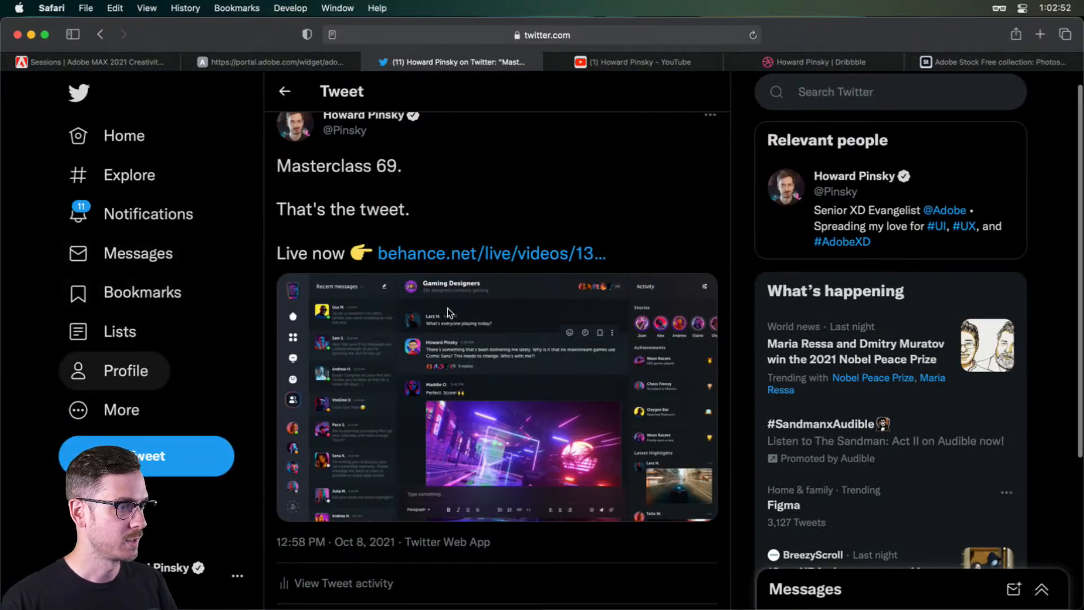
# Step: Open the account's own Twitter profile and enlarge the Minion illustration posted there
pyautogui.click(148, 373)
pyautogui.scroll(-10, 493, 290)
pyautogui.scroll(-15, 491, 290)
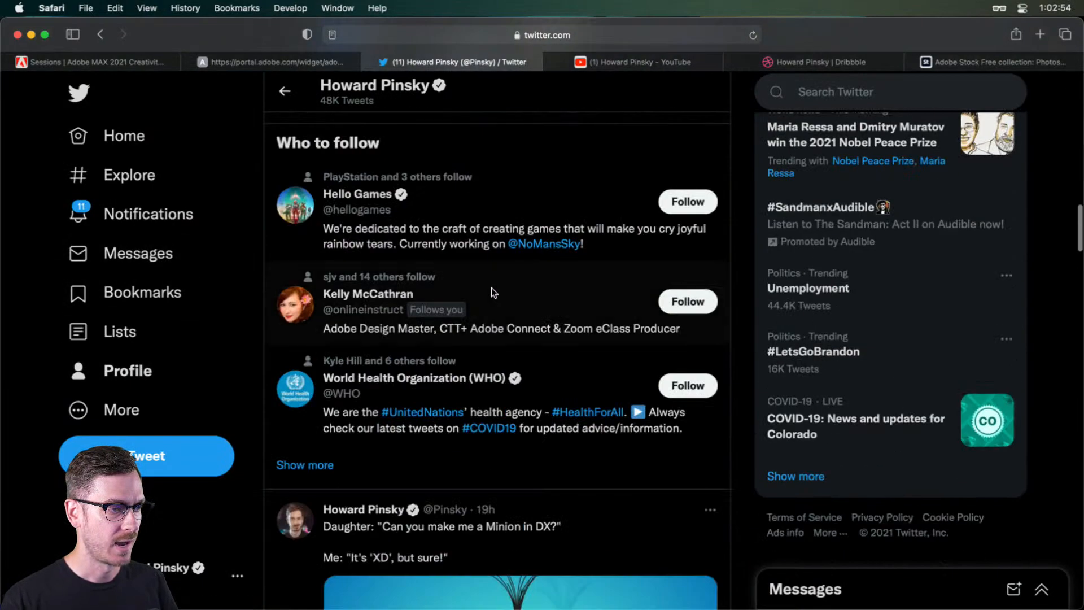
pyautogui.click(568, 276)
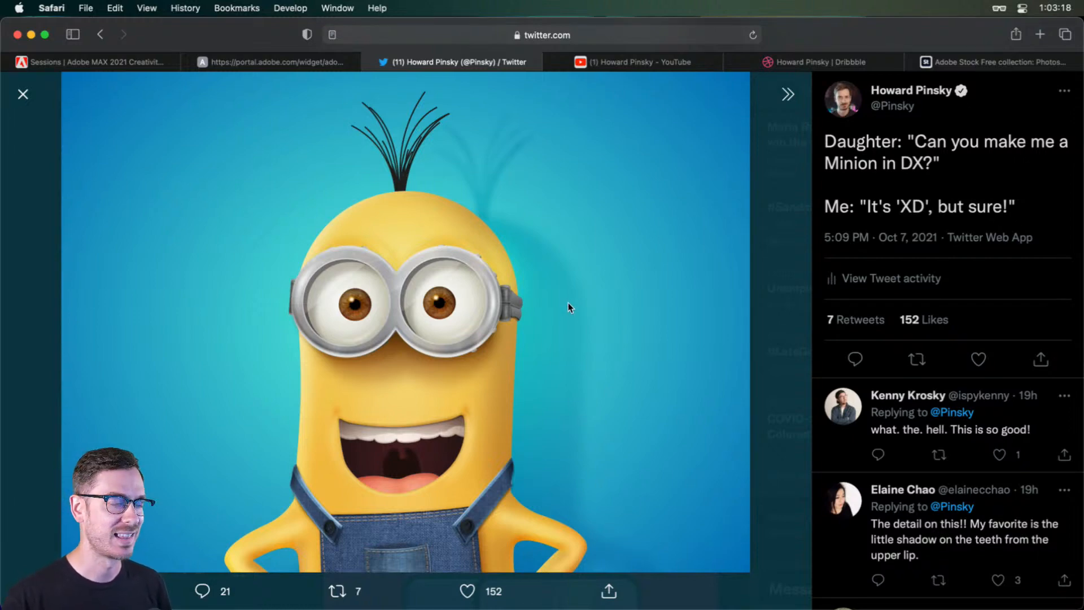
# Step: Switch to the YouTube channel page and look at its newest upload on the expanding navigation bar
pyautogui.click(647, 63)
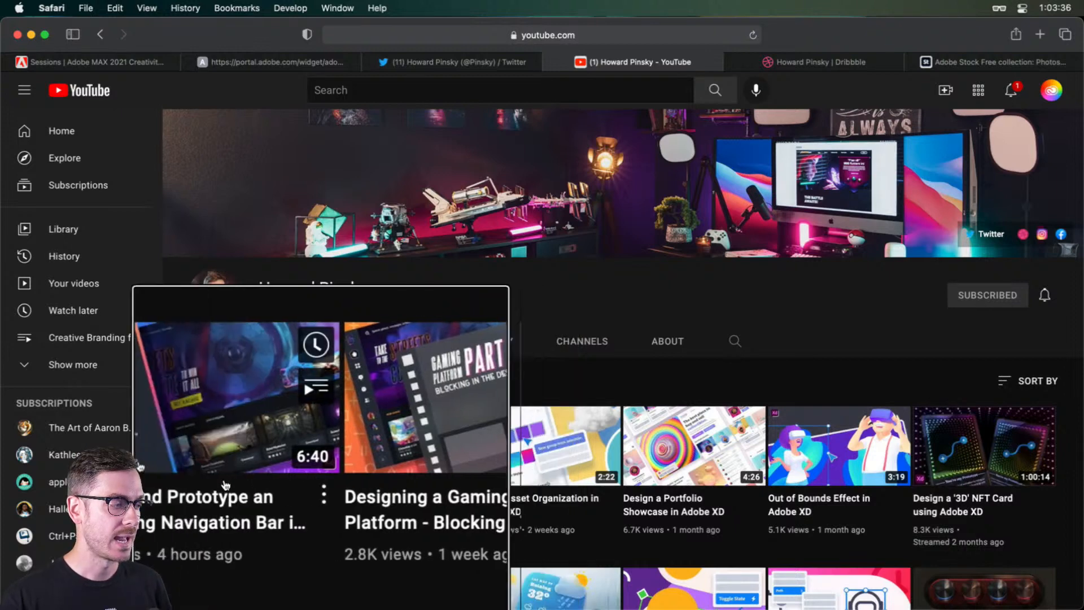
pyautogui.moveTo(214, 440)
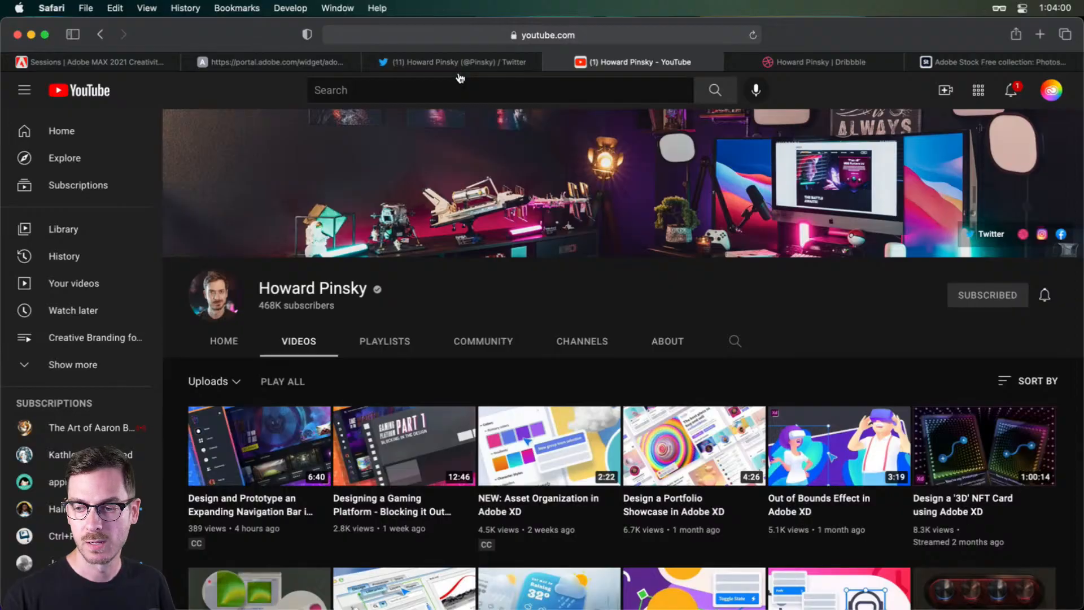
# Step: Switch to Adobe XD, examine the Home artboard of the Gaming Platform document, and select its hero banner
pyautogui.press('super+Tab')
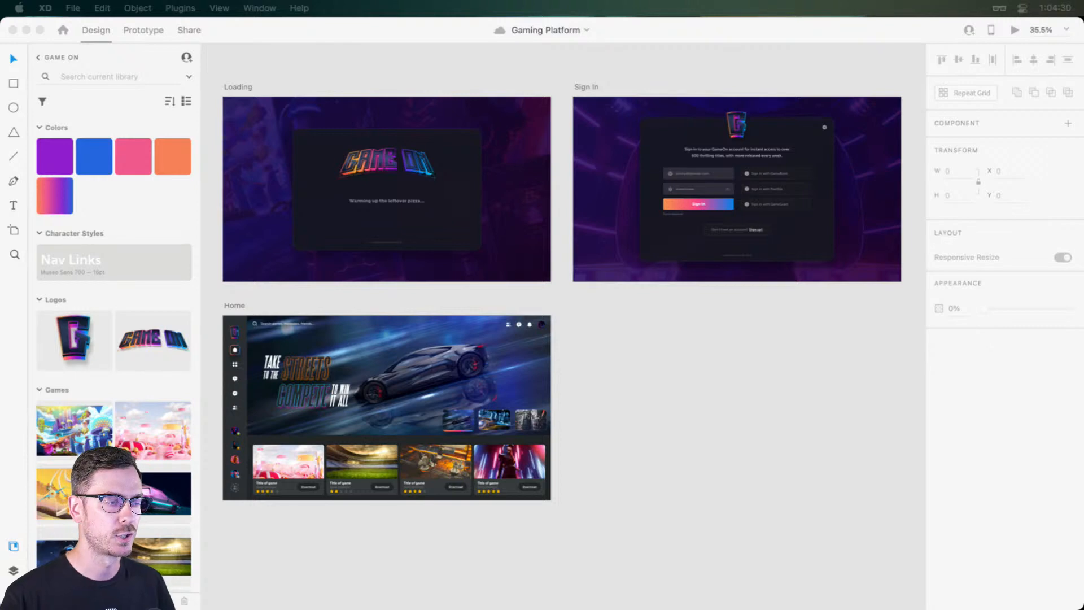
pyautogui.click(636, 418)
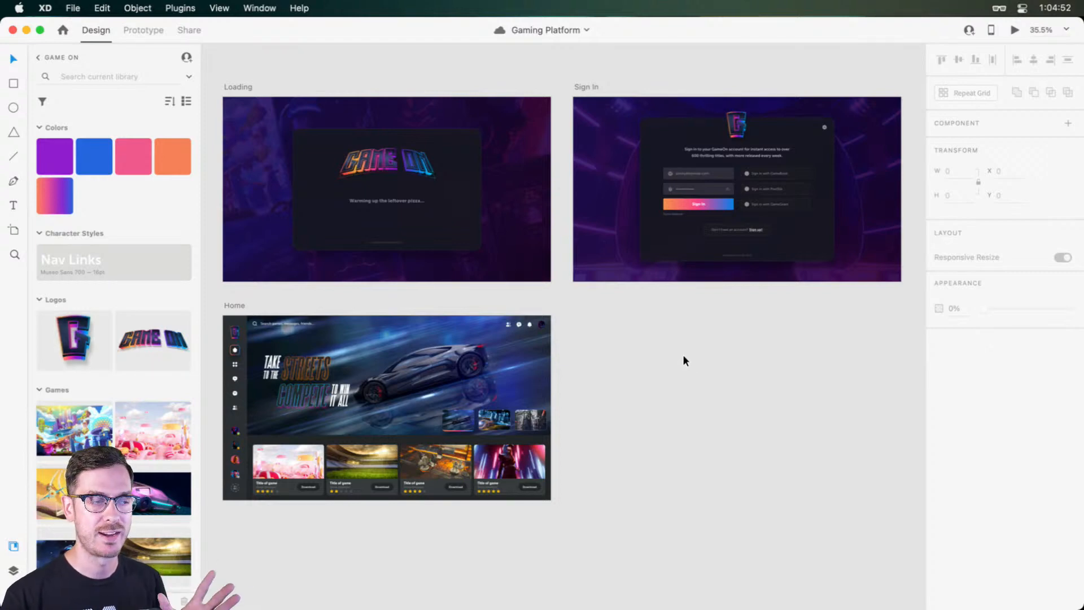
pyautogui.scroll(-1, 603, 350)
pyautogui.scroll(3, 603, 347)
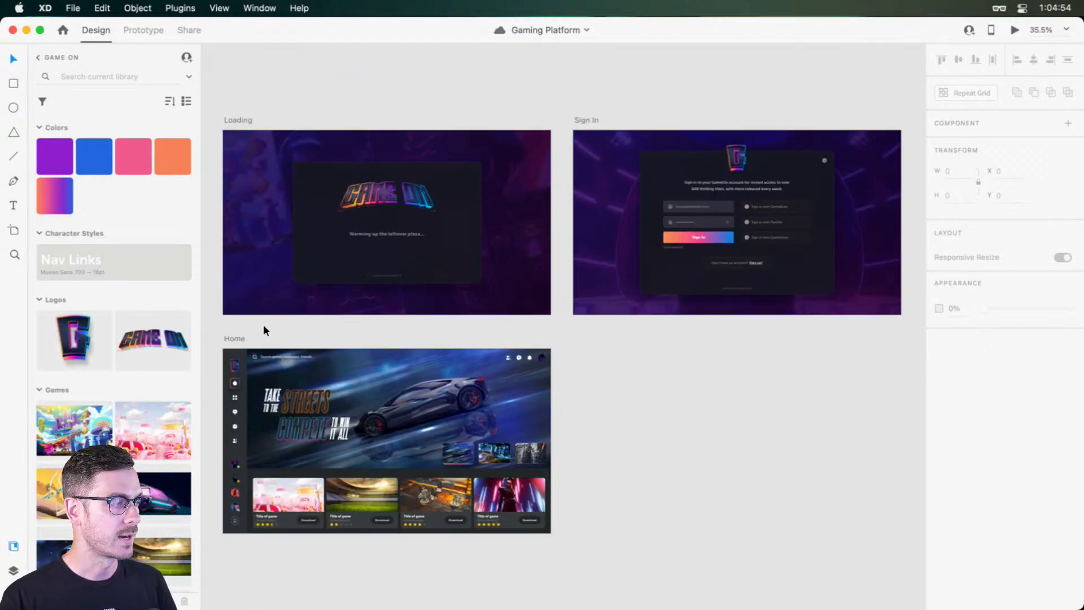
pyautogui.scroll(-3, 263, 324)
pyautogui.scroll(5, 234, 328)
pyautogui.scroll(-4, 364, 348)
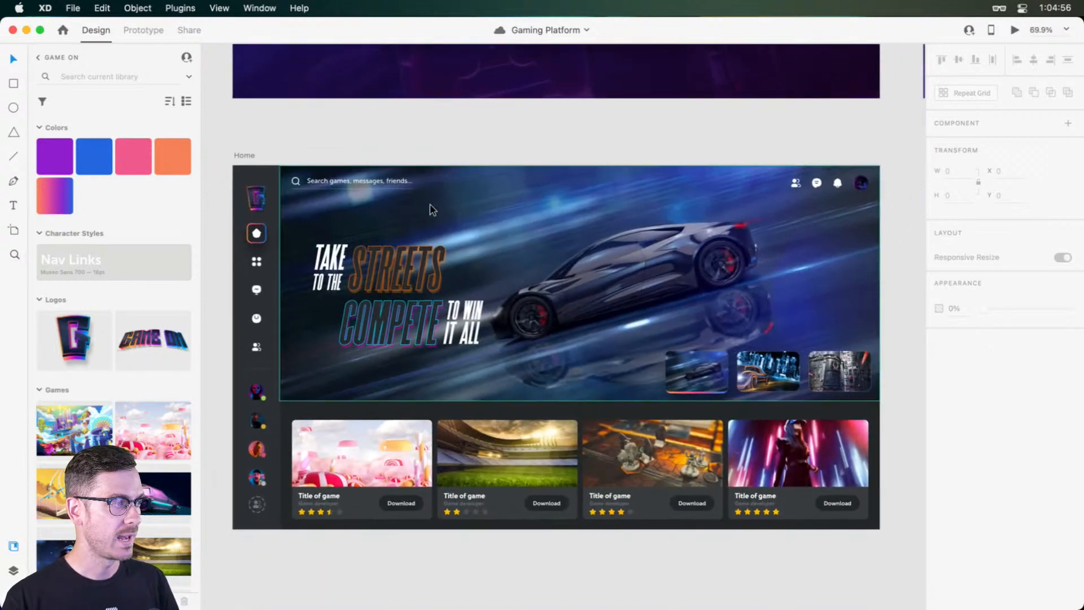
pyautogui.moveTo(507, 298); pyautogui.dragTo(549, 294)
pyautogui.scroll(-1, 547, 311)
pyautogui.click(600, 299)
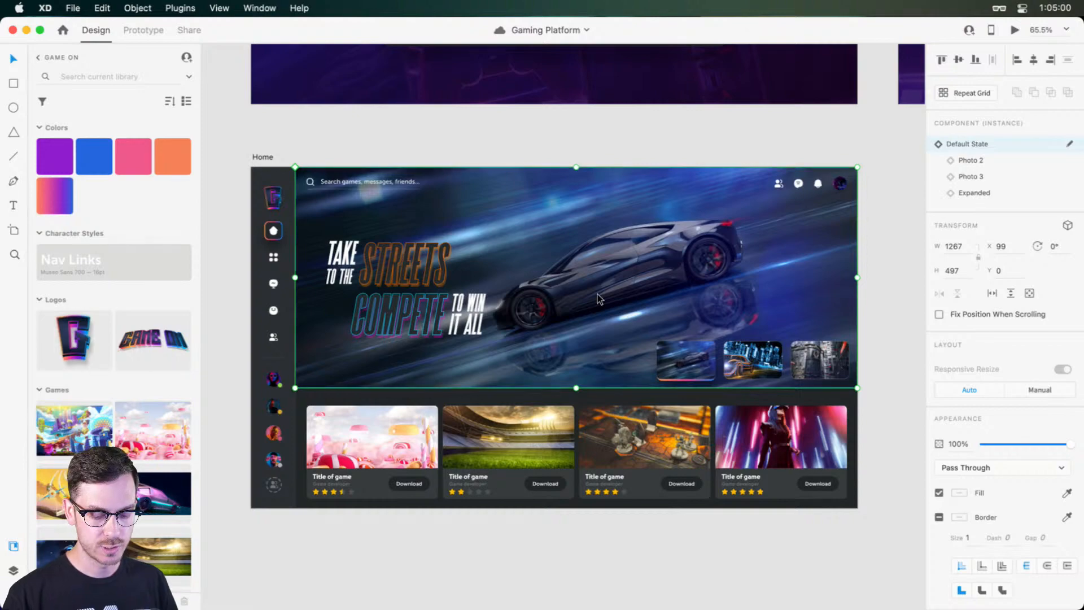
# Step: Preview the Home screen prototype and cycle the hero banner through its three photos, ending on the first
pyautogui.press('super+Return')
pyautogui.moveTo(756, 72); pyautogui.dragTo(677, 55)
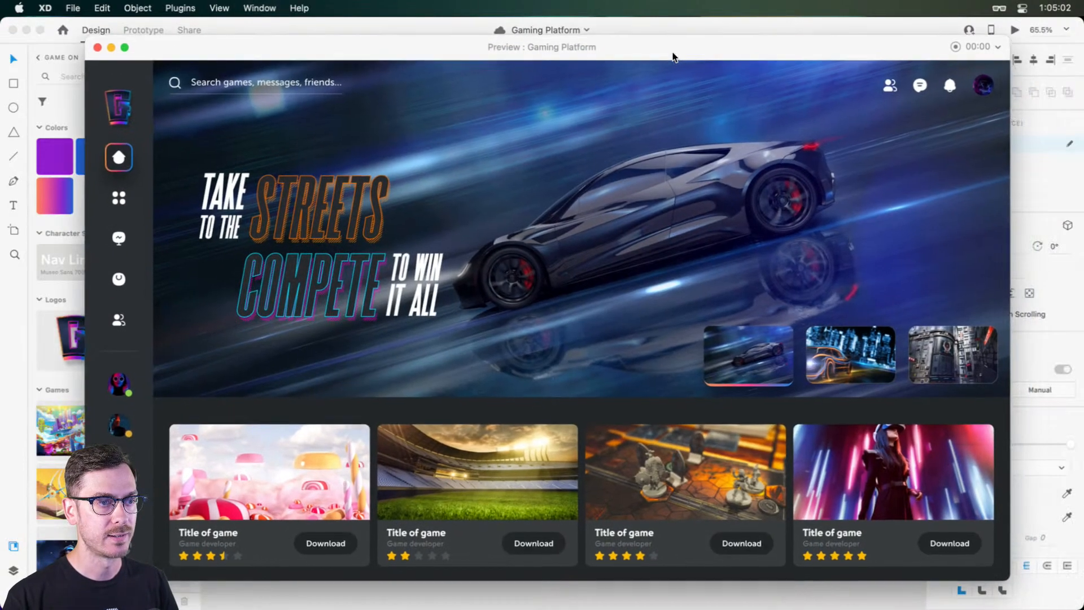
pyautogui.click(892, 352)
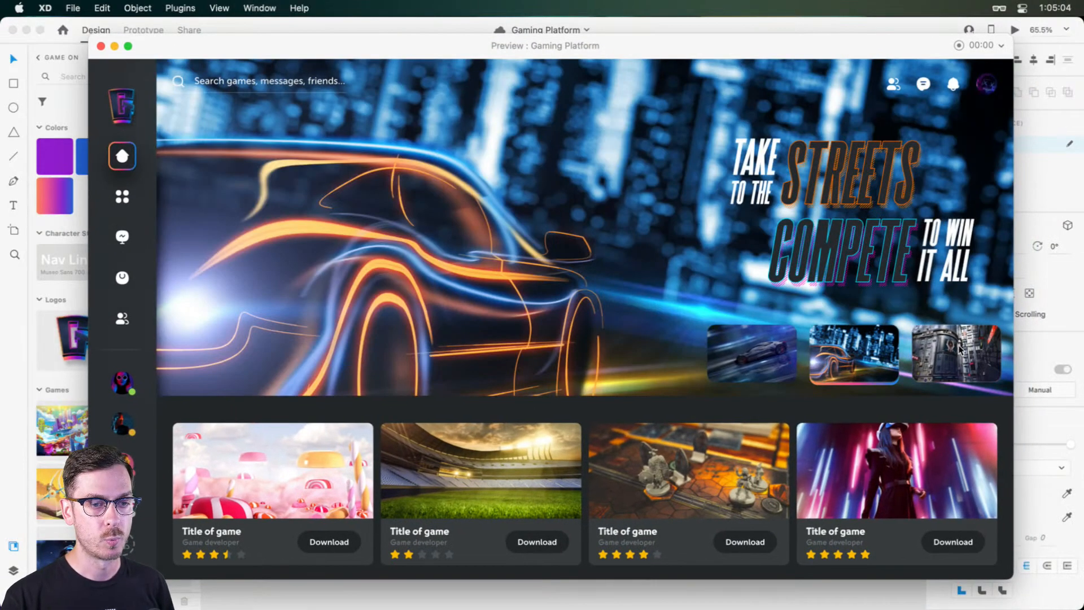
pyautogui.click(959, 351)
pyautogui.click(864, 347)
pyautogui.click(741, 344)
pyautogui.click(860, 342)
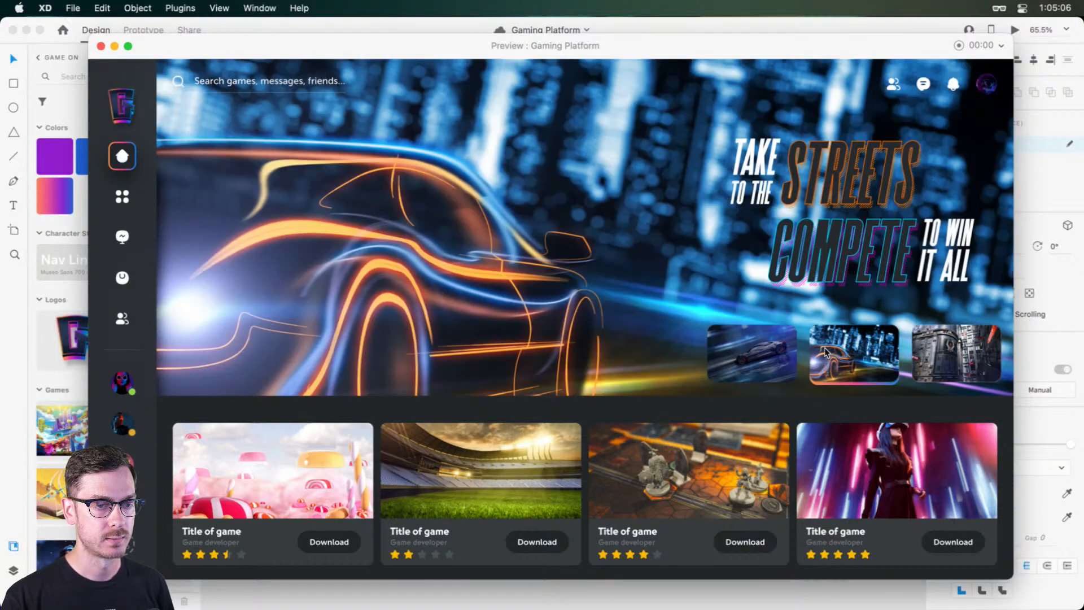
pyautogui.click(754, 352)
# Step: Test the first game card's Download button and the expanding side navigation in the preview, and close the preview
pyautogui.click(342, 552)
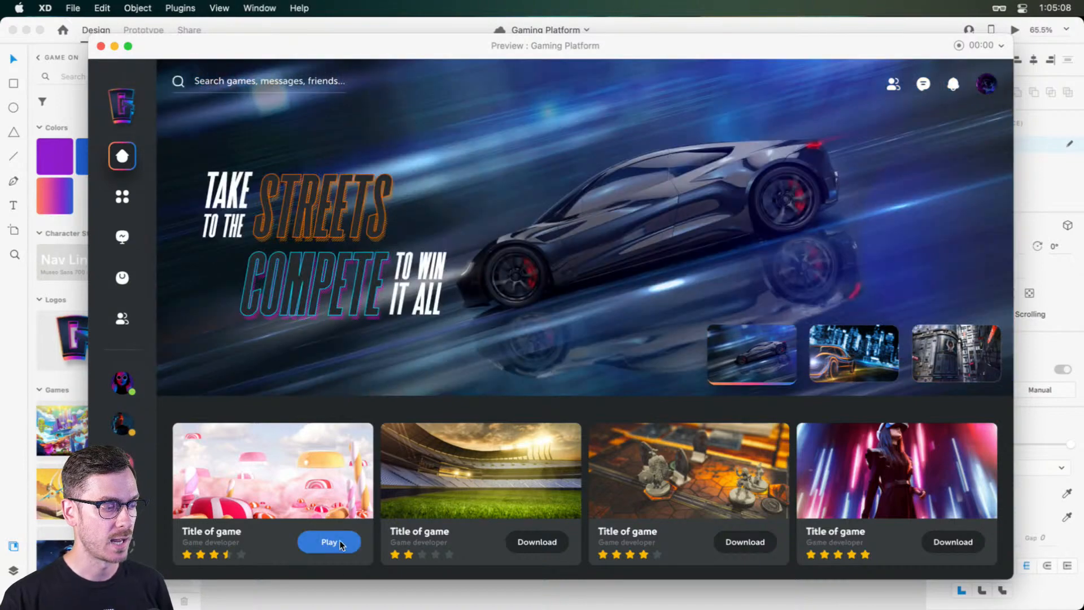
pyautogui.moveTo(130, 306)
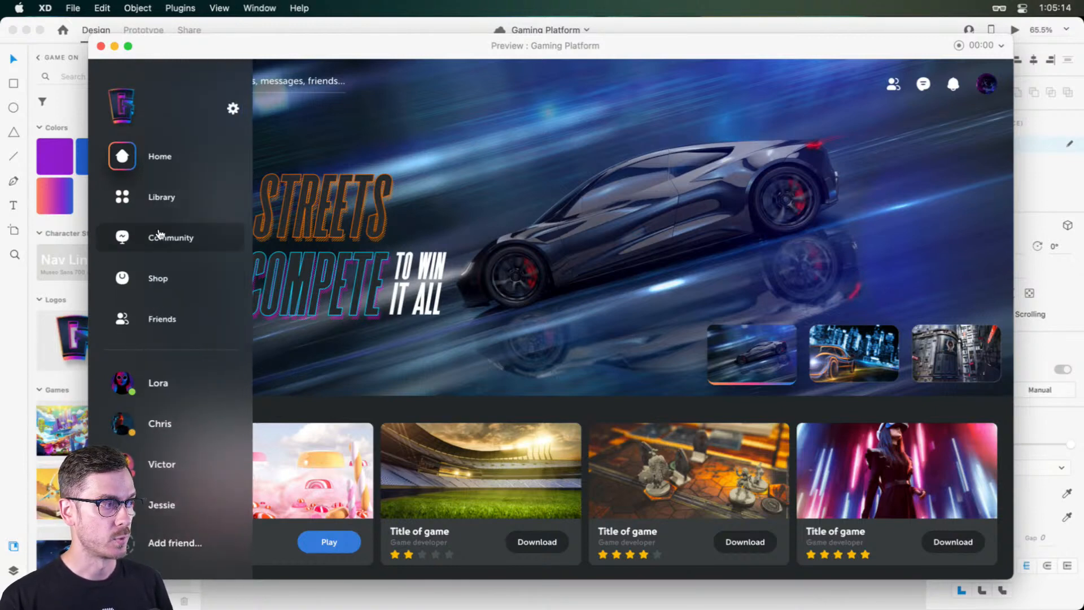
pyautogui.press('super+w')
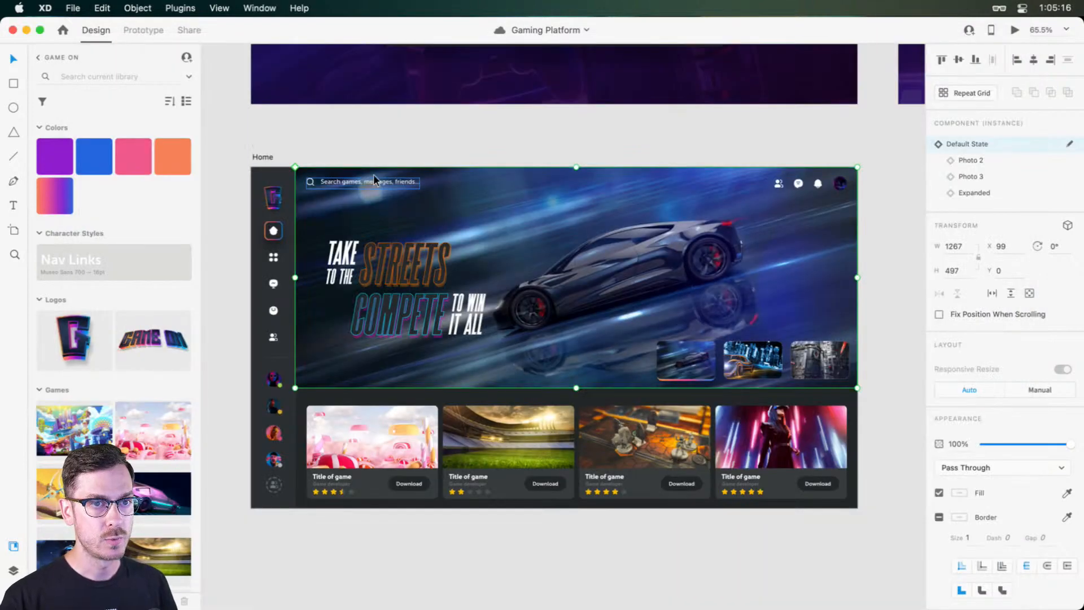
# Step: Add a new artboard beside Home using the Web 1366 preset
pyautogui.click(270, 157)
pyautogui.scroll(-5, 563, 251)
pyautogui.hscroll(3, 790, 296)
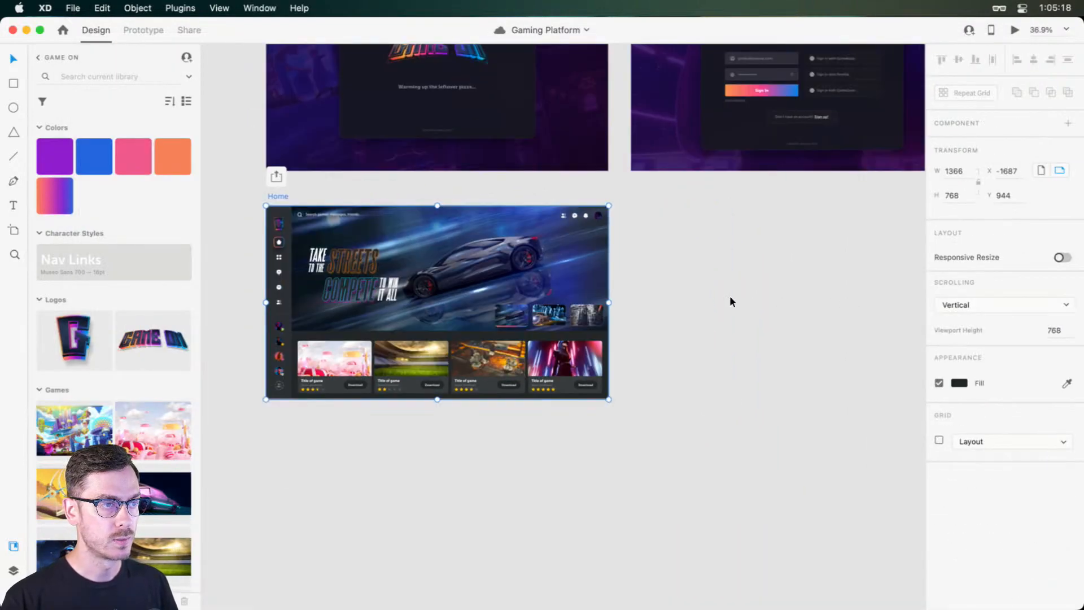
pyautogui.press('a')
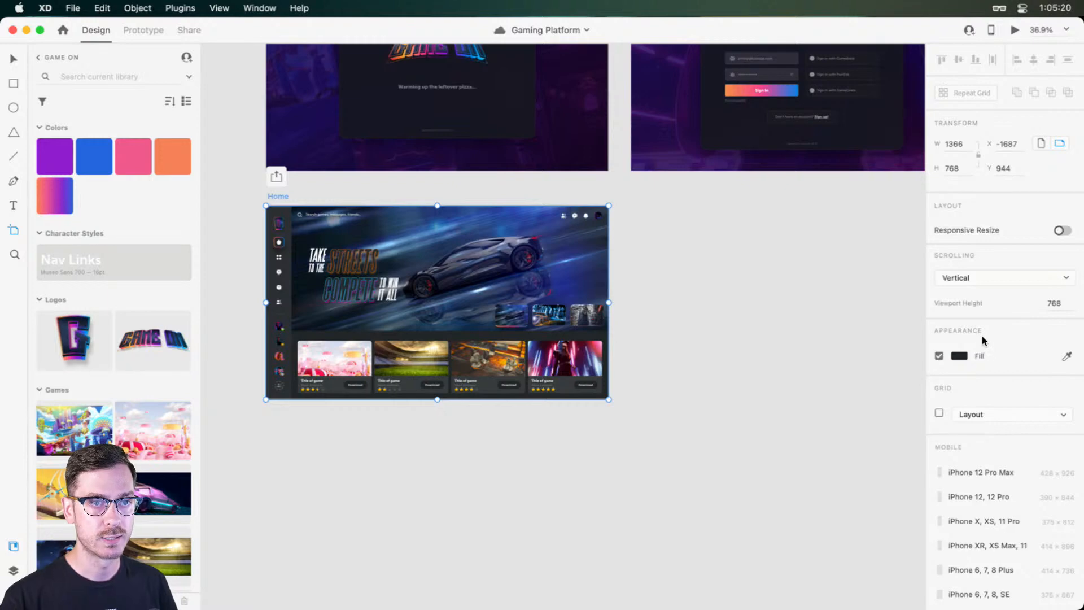
pyautogui.scroll(-10, 983, 345)
pyautogui.scroll(-5, 984, 352)
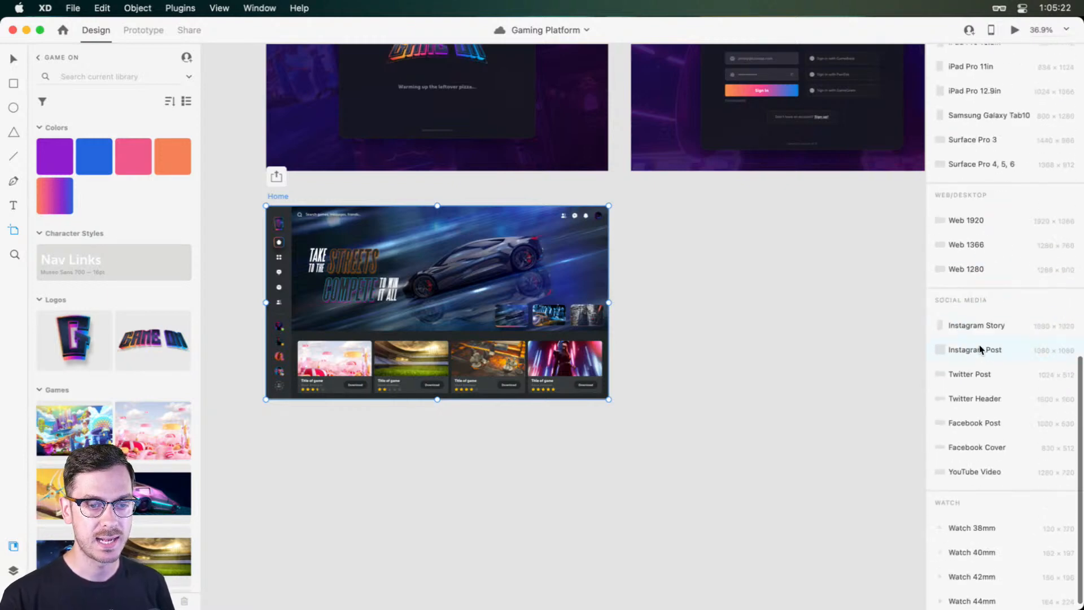
pyautogui.click(972, 246)
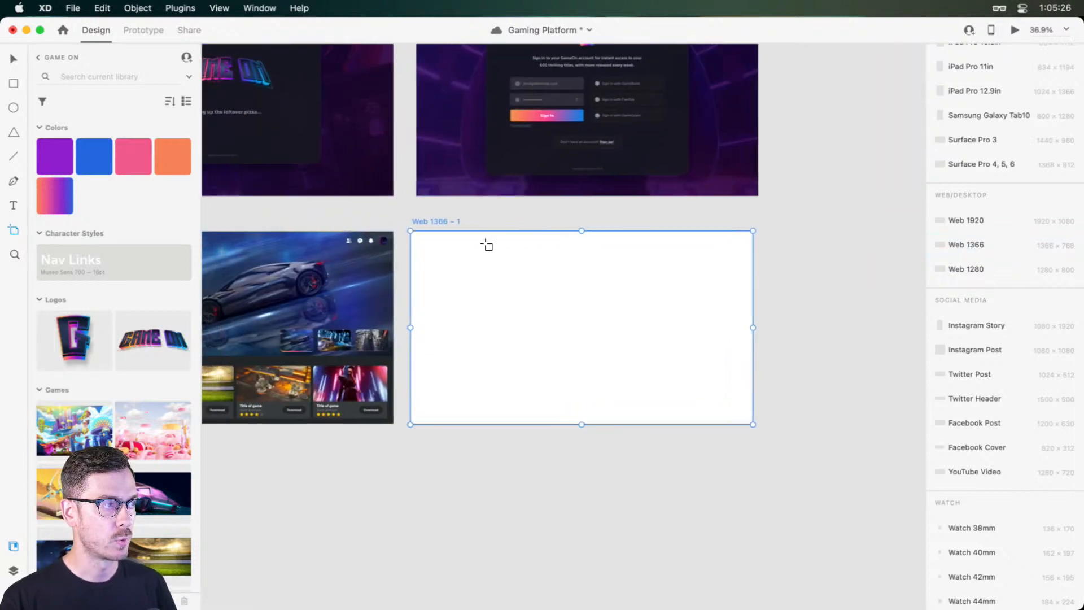
# Step: Align the new blank artboard beneath the Sign In artboard and rename it Community
pyautogui.press('v')
pyautogui.moveTo(444, 221); pyautogui.dragTo(449, 221)
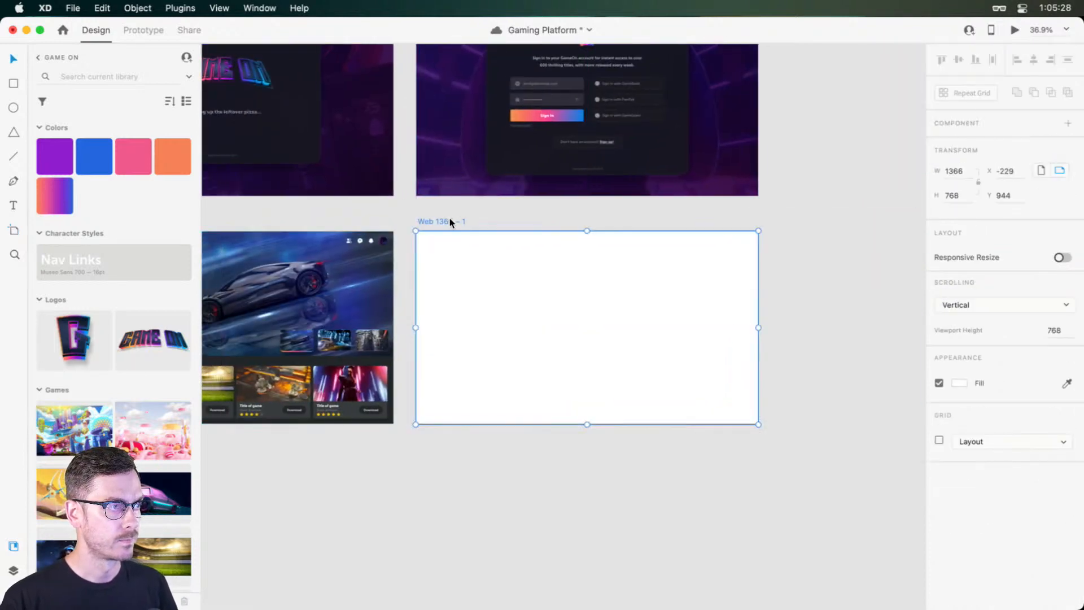
pyautogui.doubleClick(449, 221)
pyautogui.write('Commun')
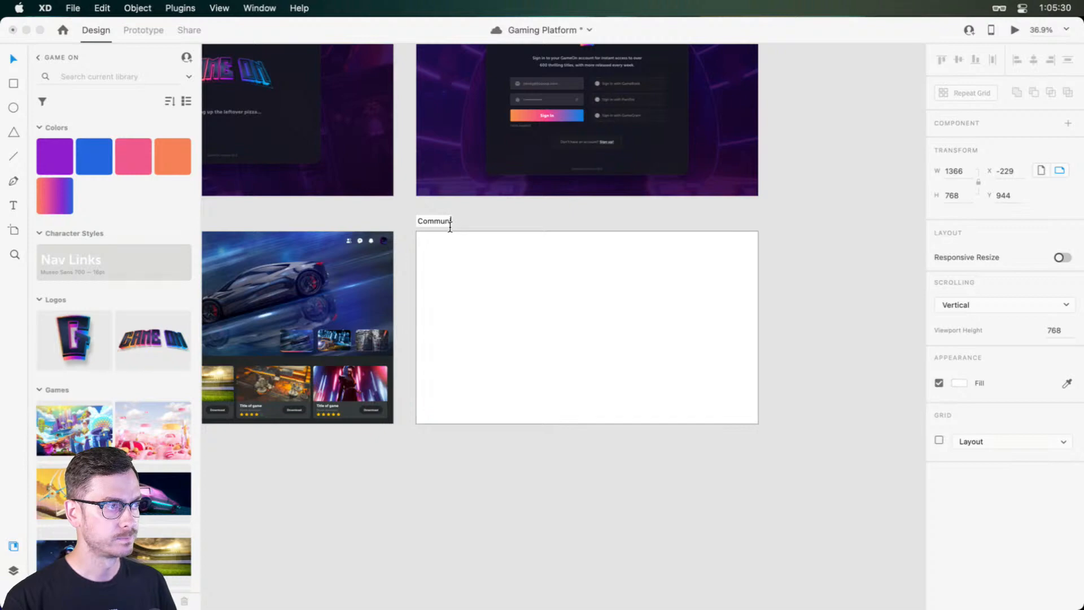
pyautogui.write('ity')
pyautogui.press('Return')
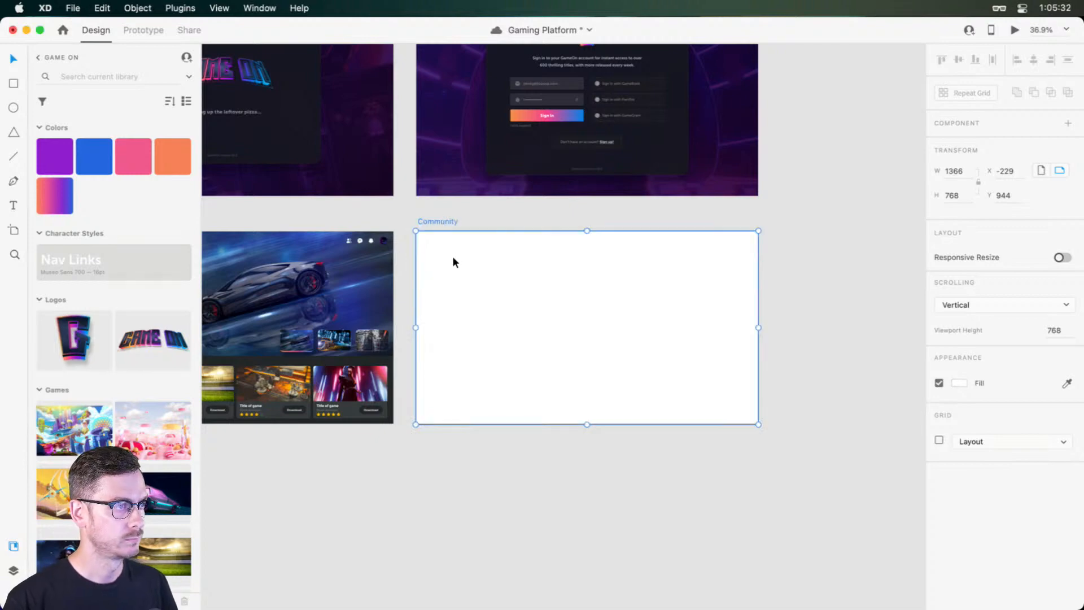
# Step: Draw a square about 232 by 232 in the upper middle of the Community artboard
pyautogui.scroll(5, 438, 262)
pyautogui.moveTo(438, 265); pyautogui.dragTo(659, 219)
pyautogui.moveTo(556, 246); pyautogui.dragTo(395, 237)
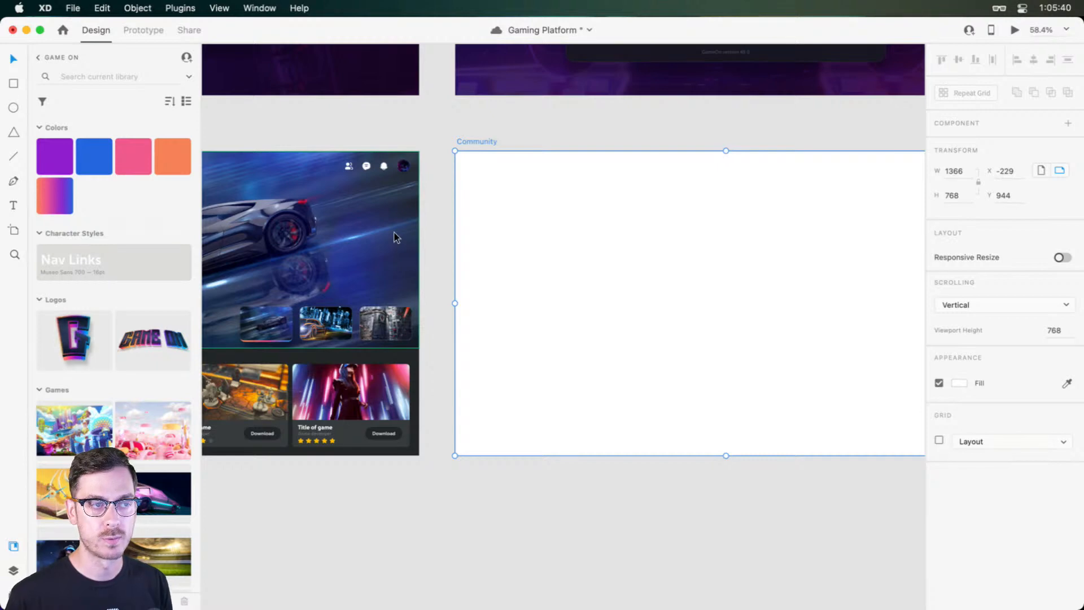
pyautogui.press('r')
pyautogui.moveTo(655, 209)
pyautogui.mouseDown()
pyautogui.moveTo(744, 296)
pyautogui.moveTo(784, 298)
pyautogui.mouseUp()
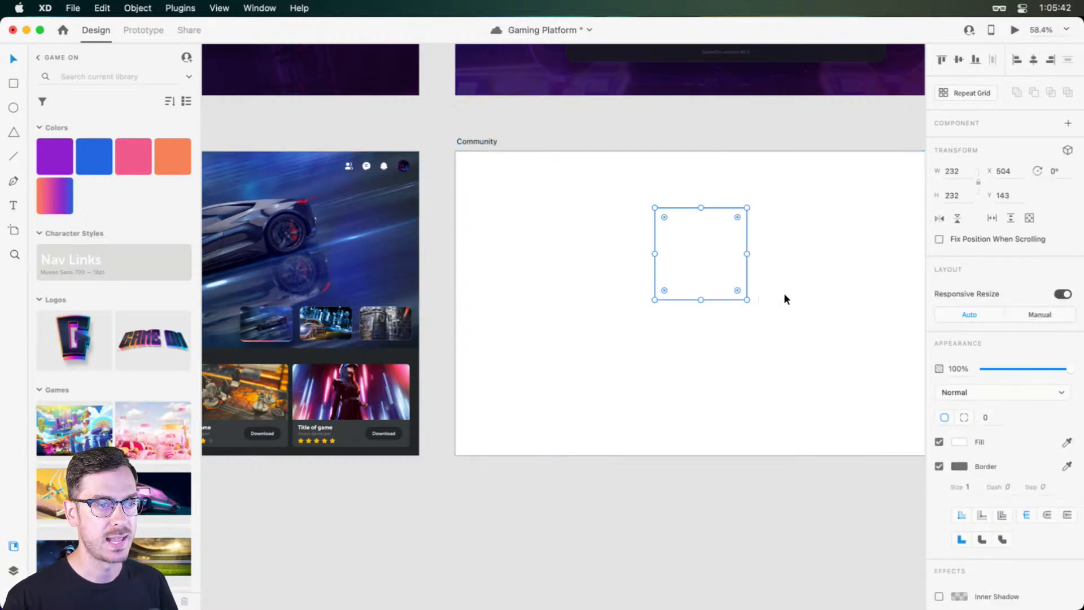
# Step: Fill the square on the Community artboard with solid red #FF0000
pyautogui.scroll(5, 779, 285)
pyautogui.click(958, 441)
pyautogui.moveTo(879, 412); pyautogui.dragTo(1018, 350)
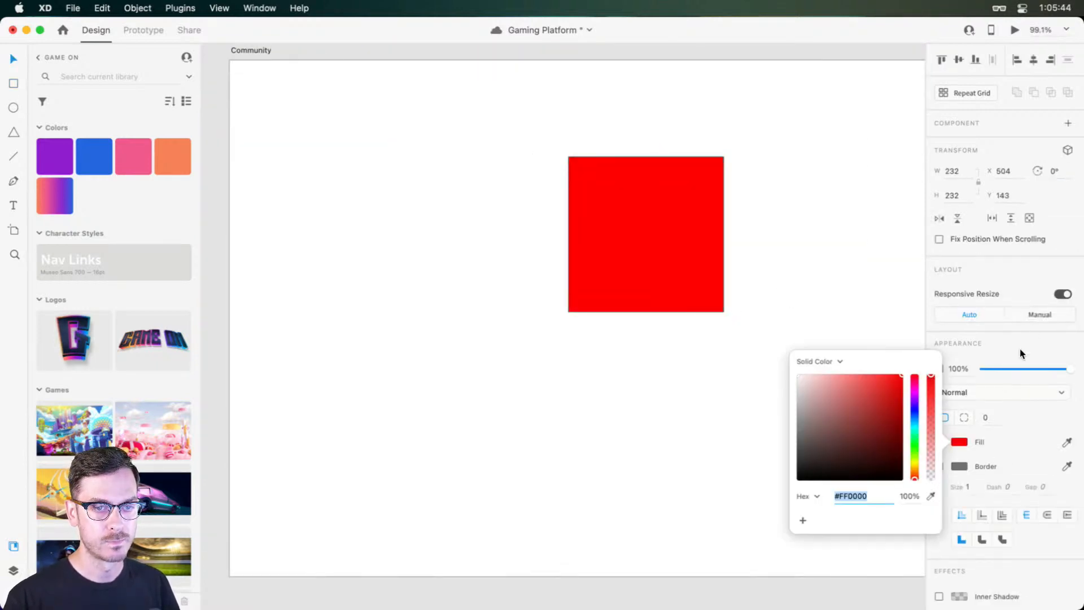
# Step: Remove the red square's border and move it to about X 497, Y 256 on the Community artboard
pyautogui.click(938, 466)
pyautogui.moveTo(653, 245); pyautogui.dragTo(617, 307)
# Step: Turn on 3D transforms for the red square and tilt it about 19° around X and 32° around Y
pyautogui.press('alt+super+8')
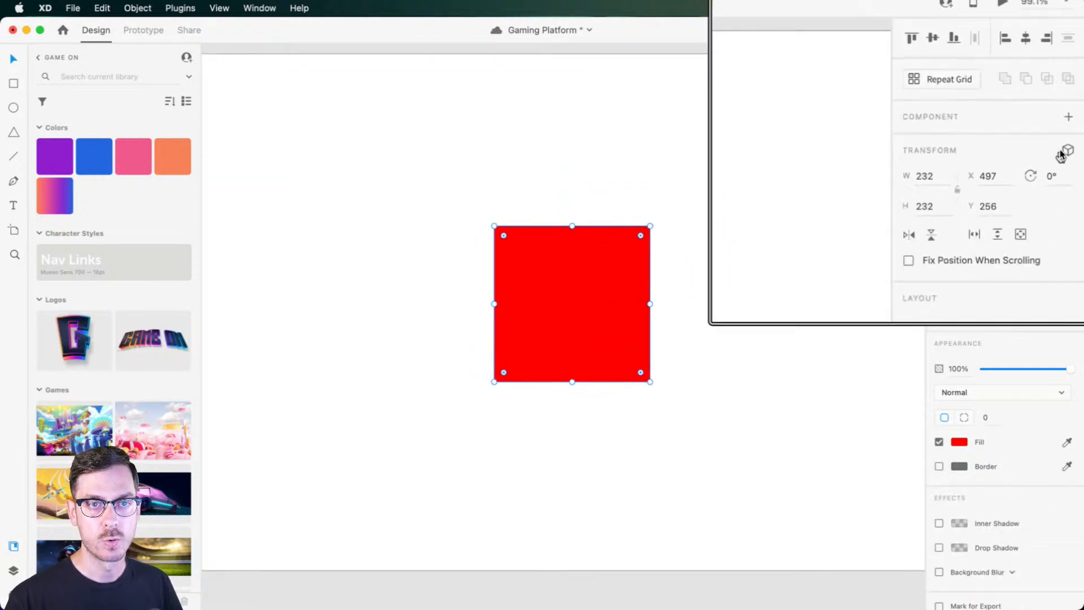
pyautogui.click(1067, 150)
pyautogui.press('alt+super+8')
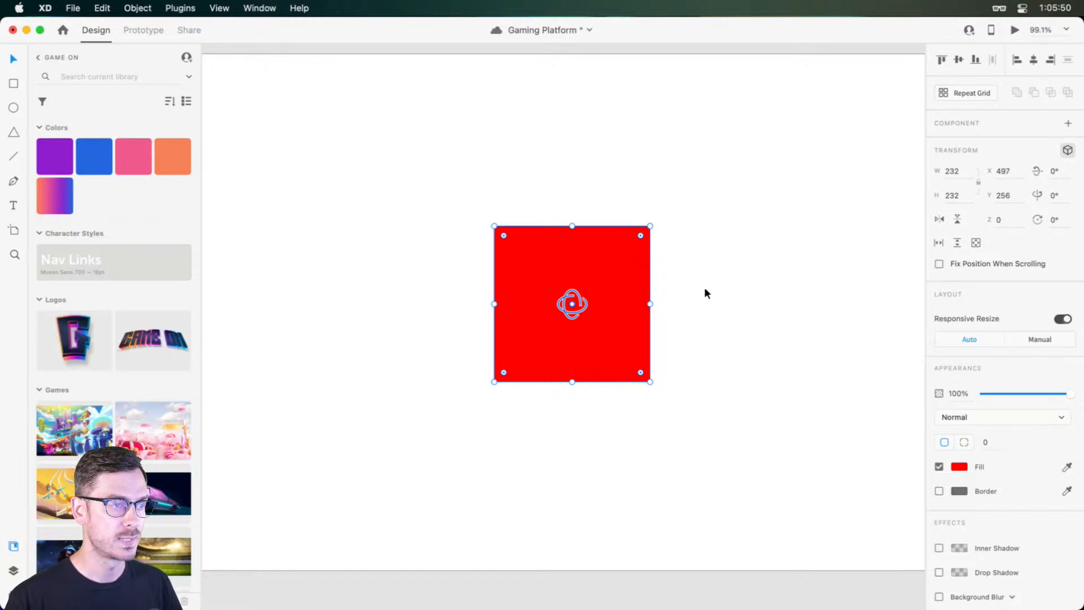
pyautogui.moveTo(574, 302)
pyautogui.mouseDown()
pyautogui.moveTo(617, 310)
pyautogui.moveTo(573, 303)
pyautogui.moveTo(553, 256)
pyautogui.moveTo(567, 282)
pyautogui.mouseUp()
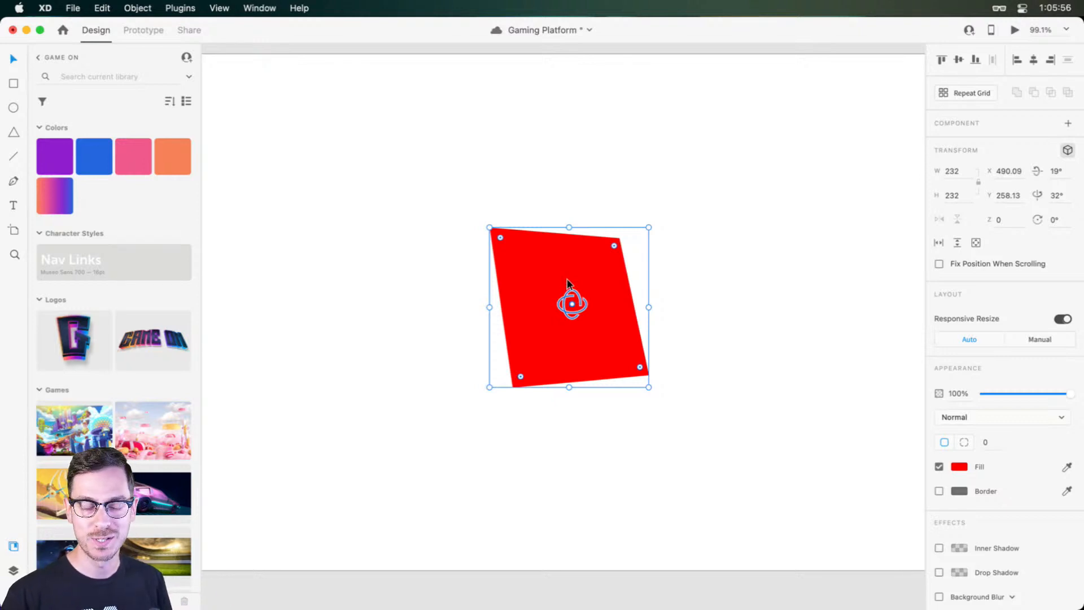
# Step: Delete the red square from the Community artboard and save the document
pyautogui.press('Delete')
pyautogui.scroll(-5, 567, 278)
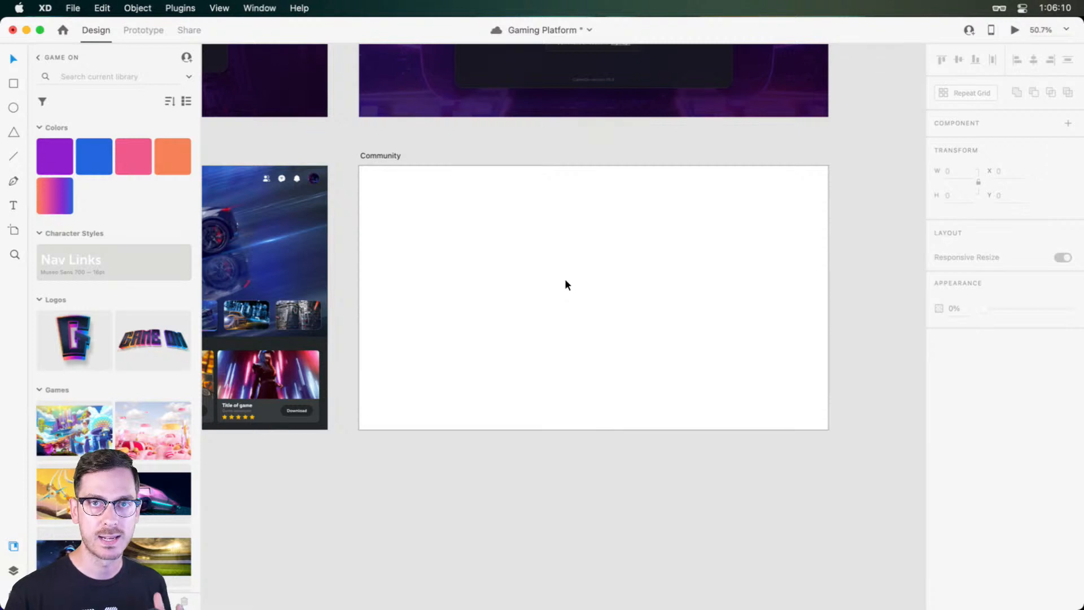
pyautogui.press('super+s')
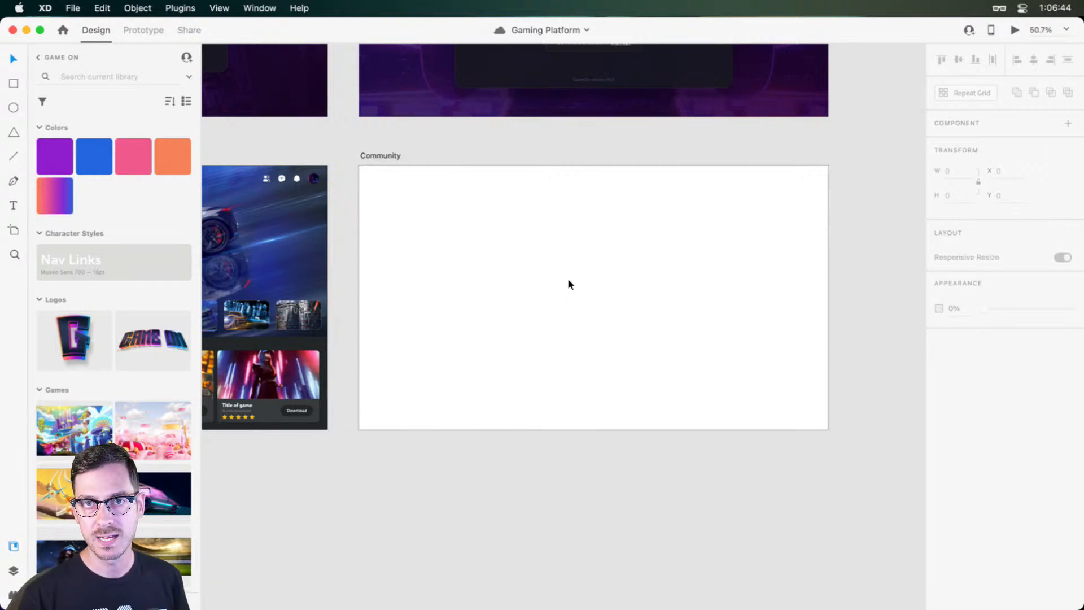
# Step: Examine the Home artboard's layout and dark background beside the blank Community artboard
pyautogui.hscroll(-5, 633, 245)
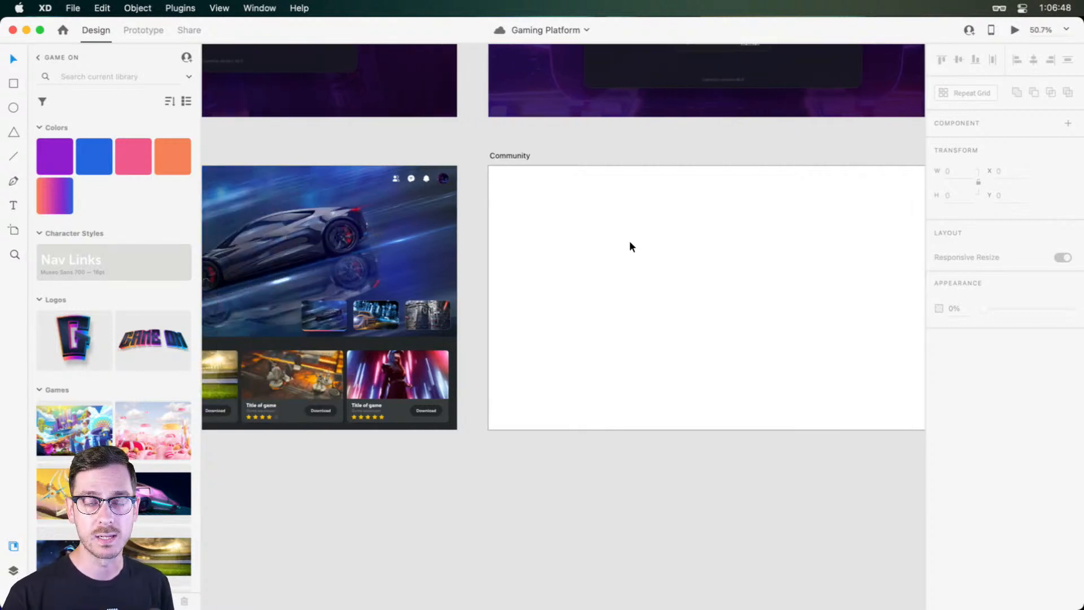
pyautogui.hscroll(-5, 610, 237)
pyautogui.click(619, 245)
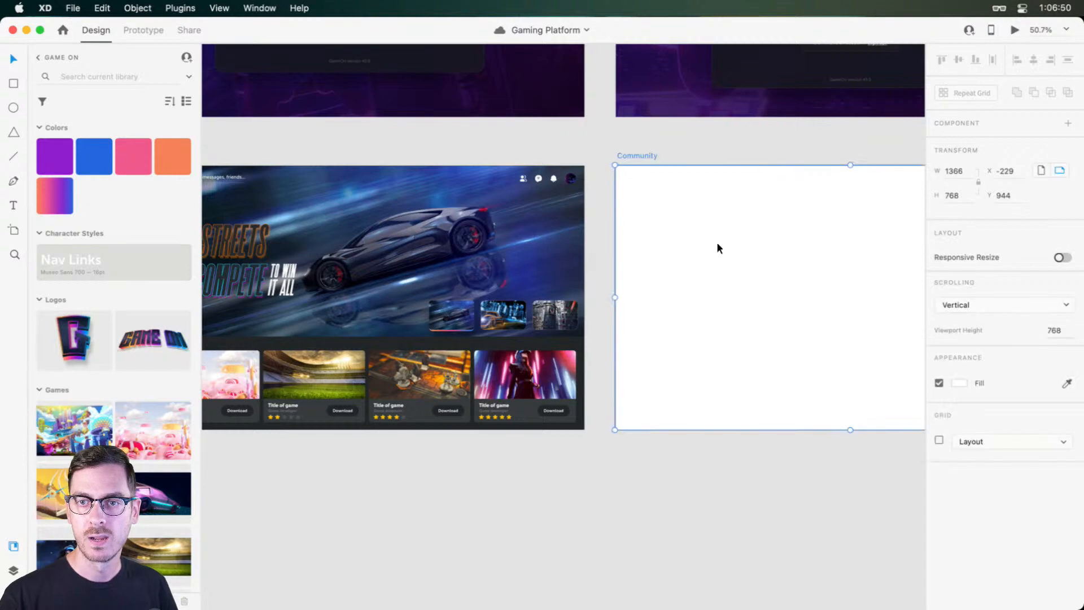
pyautogui.hscroll(-5, 716, 247)
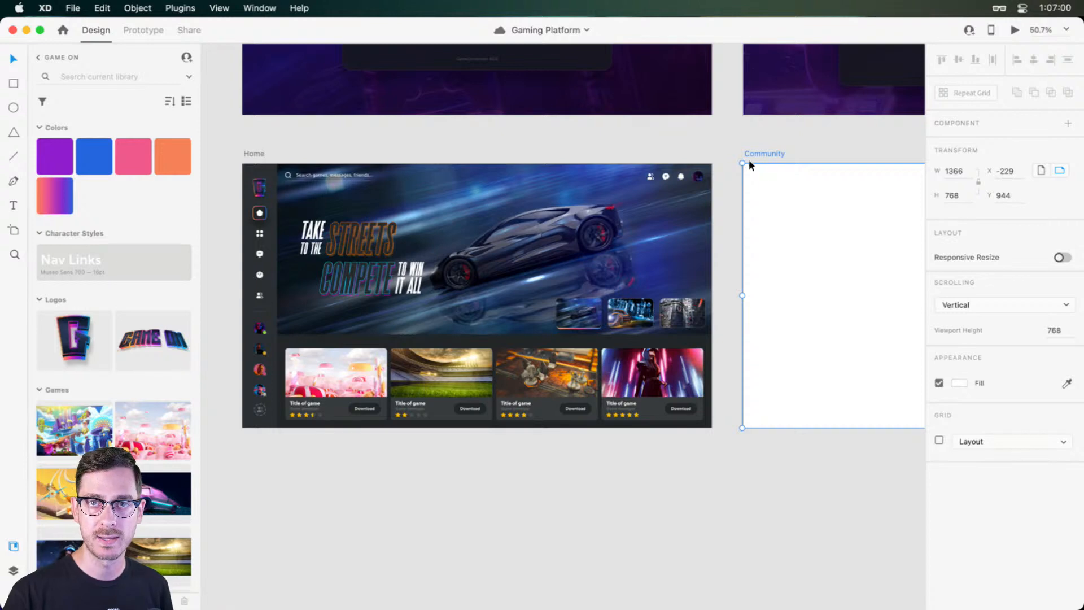
pyautogui.scroll(1, 705, 158)
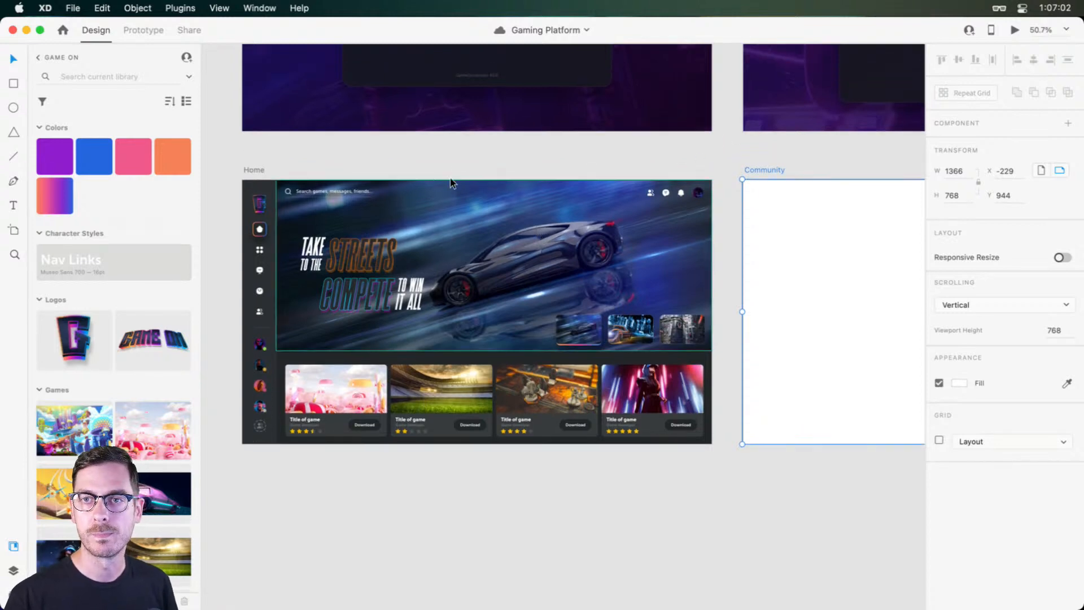
pyautogui.scroll(3, 357, 271)
pyautogui.hscroll(5, 398, 281)
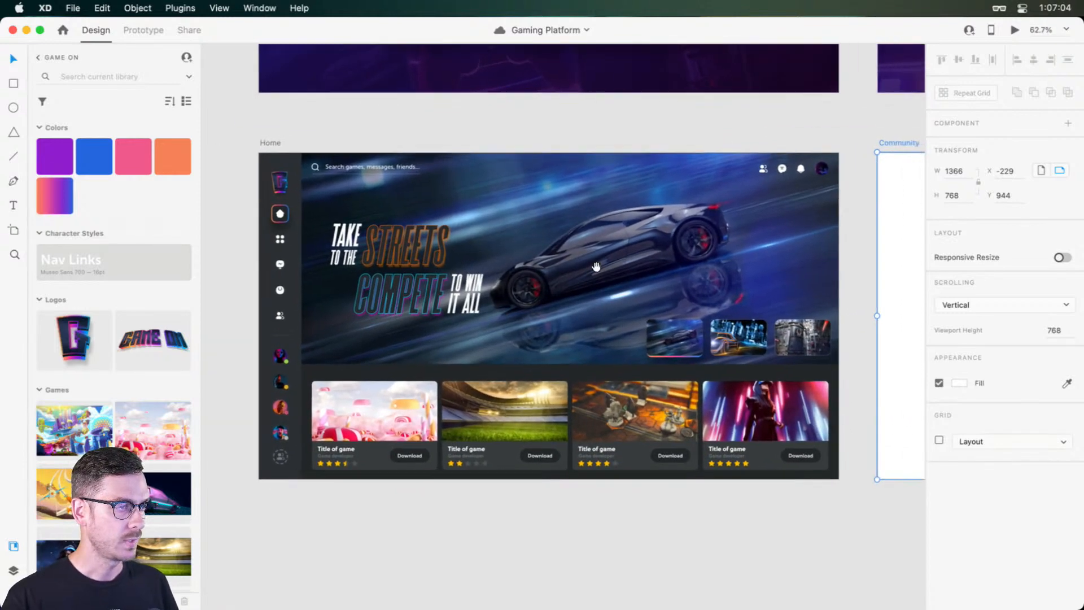
pyautogui.hscroll(8, 666, 239)
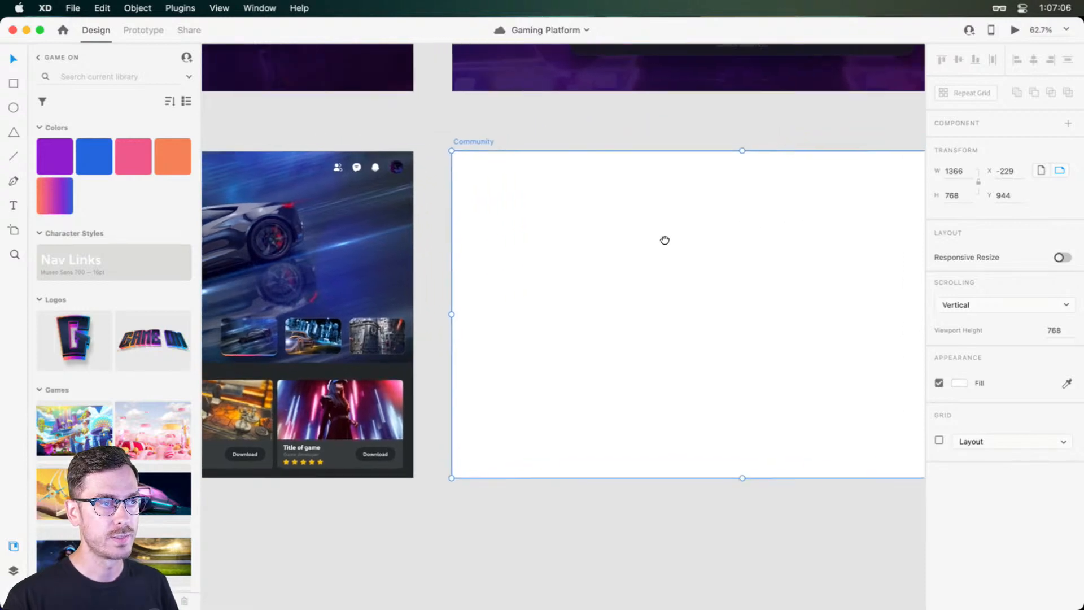
pyautogui.hscroll(-8, 779, 196)
pyautogui.hscroll(3, 519, 246)
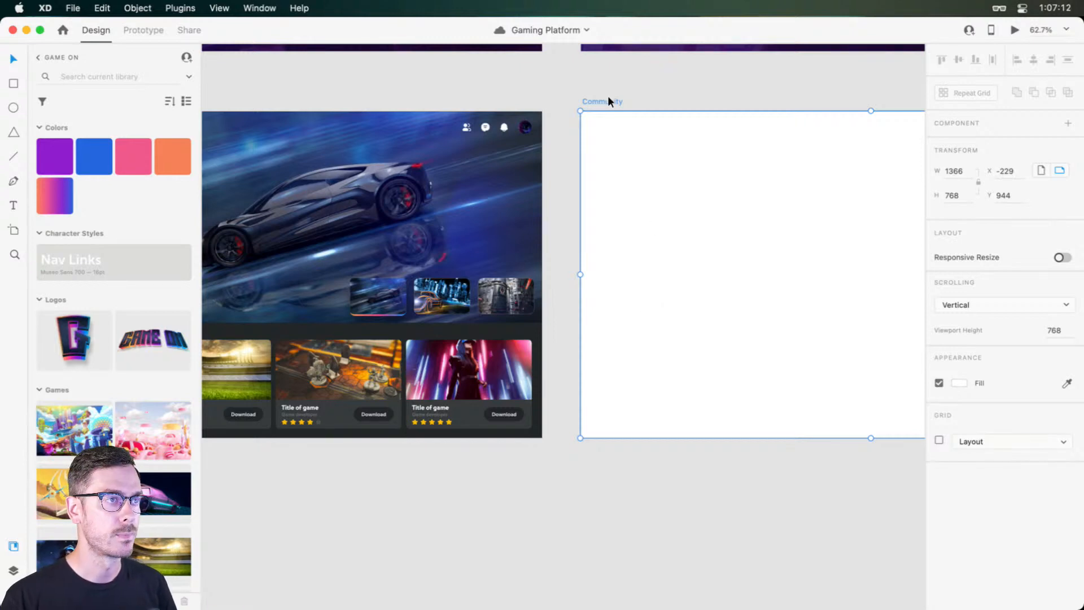
pyautogui.hscroll(-9, 514, 320)
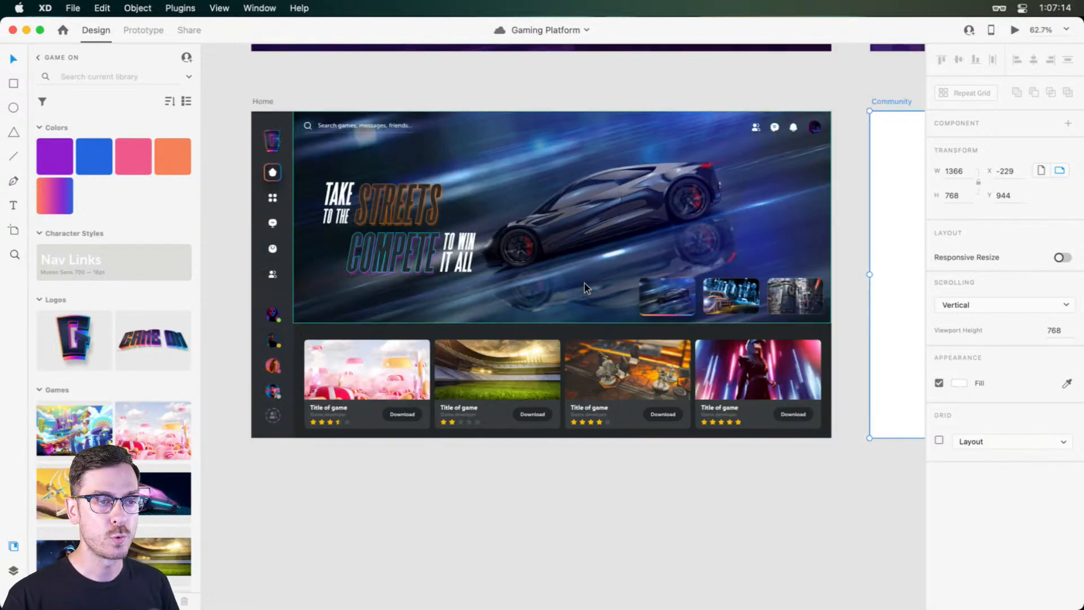
pyautogui.hscroll(13, 584, 283)
pyautogui.moveTo(650, 158); pyautogui.dragTo(496, 210)
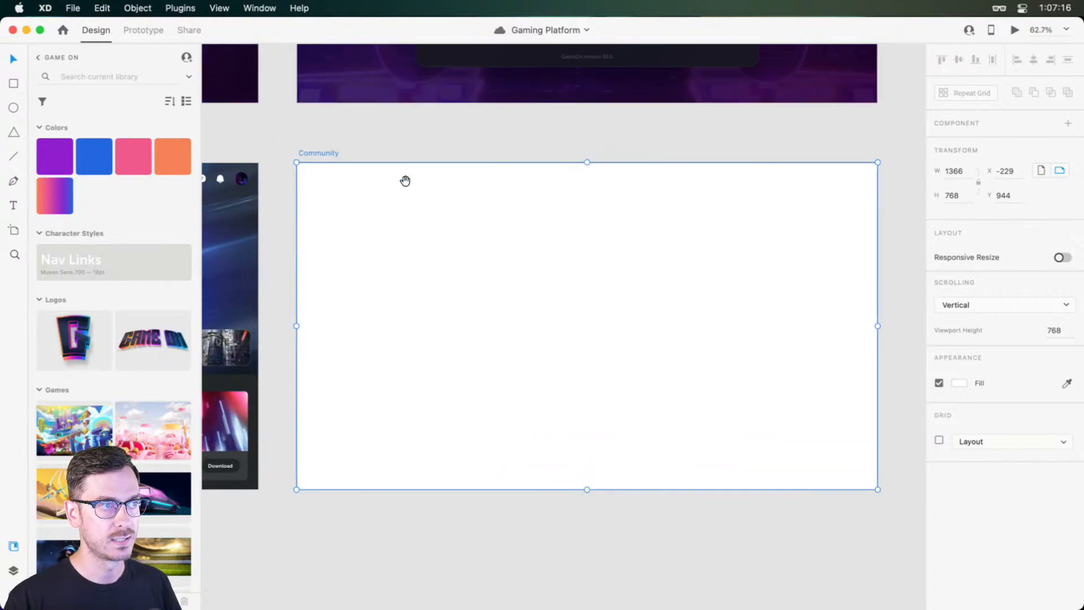
pyautogui.moveTo(499, 254); pyautogui.dragTo(763, 193)
pyautogui.moveTo(627, 224); pyautogui.dragTo(771, 210)
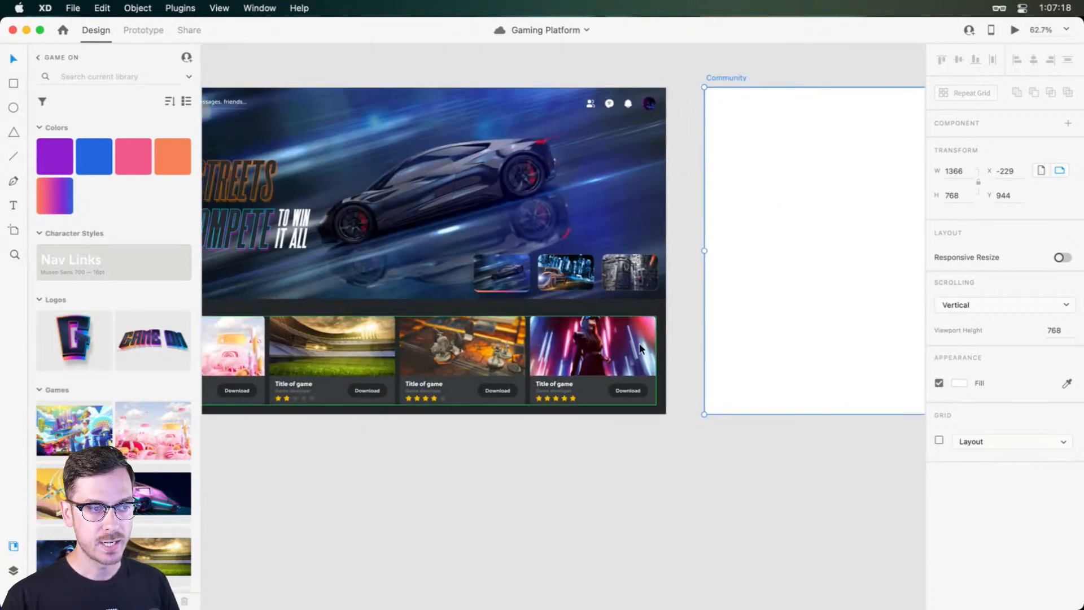
pyautogui.press('i')
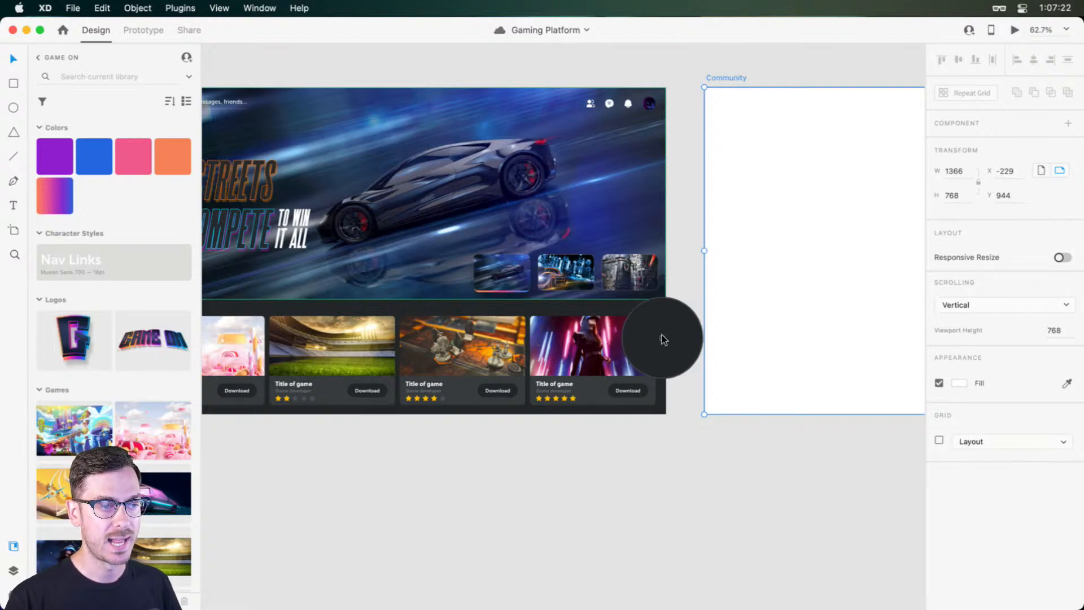
pyautogui.press('Escape')
# Step: Copy the Home artboard and paste its appearance onto the Community artboard to apply the same dark fill
pyautogui.hscroll(-5, 565, 271)
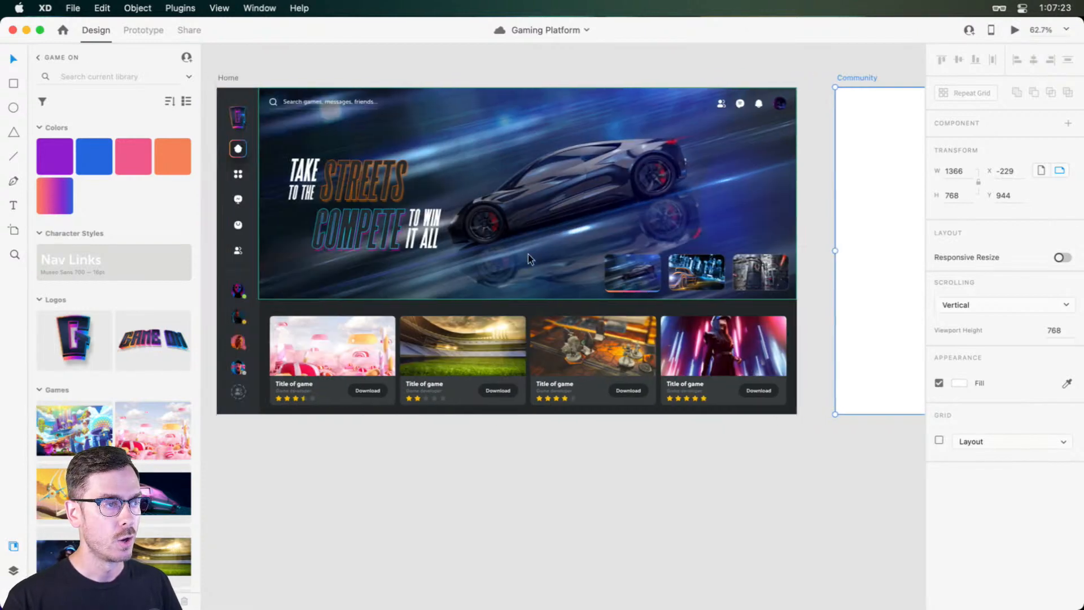
pyautogui.click(225, 76)
pyautogui.scroll(2, 248, 65)
pyautogui.hscroll(-2, 248, 65)
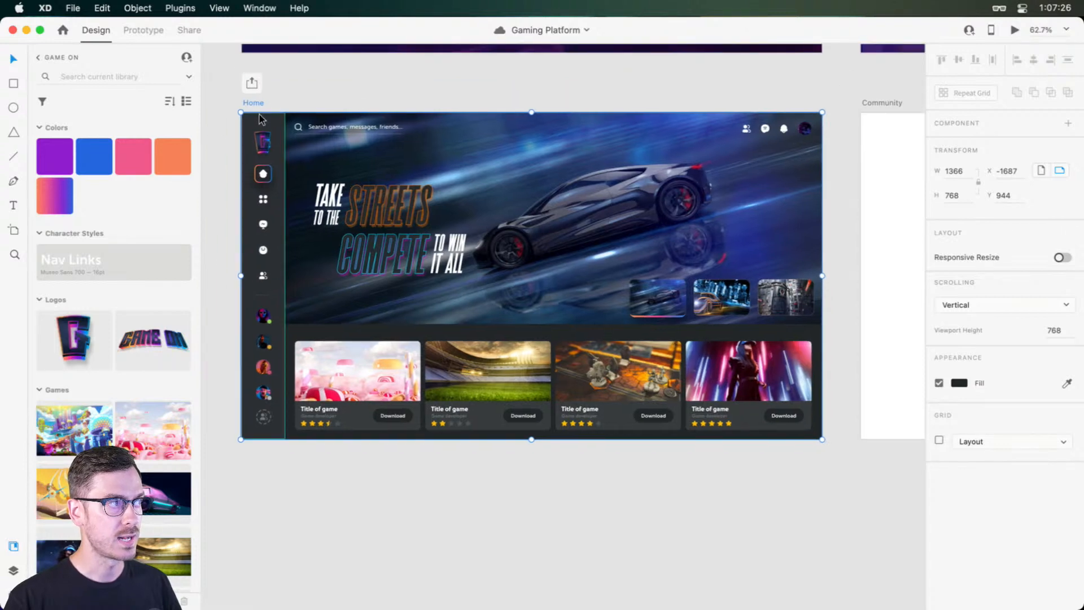
pyautogui.hscroll(10, 587, 141)
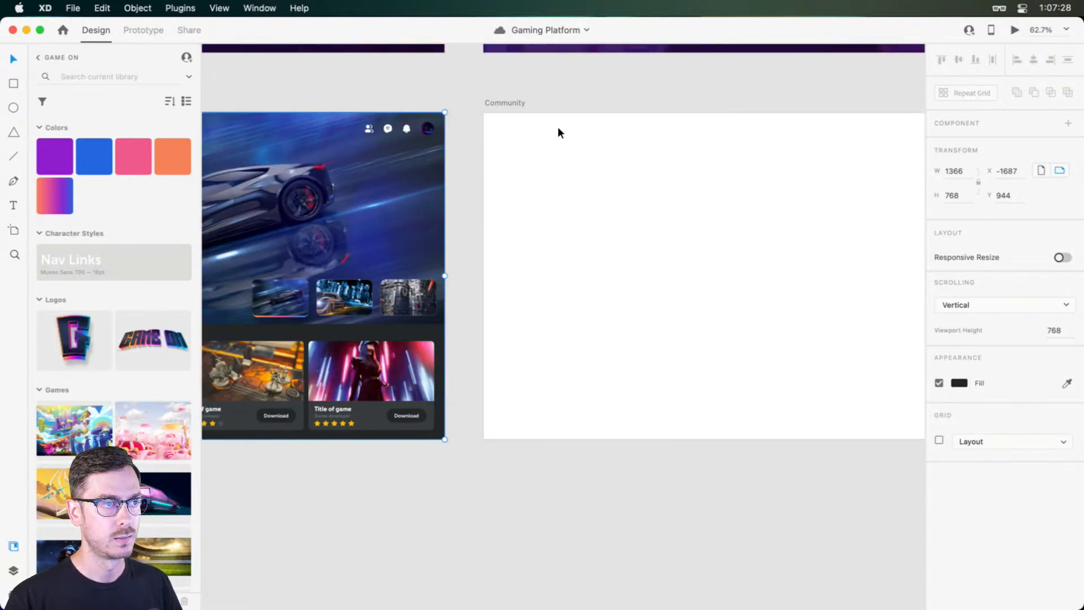
pyautogui.click(703, 159)
pyautogui.hscroll(4, 546, 113)
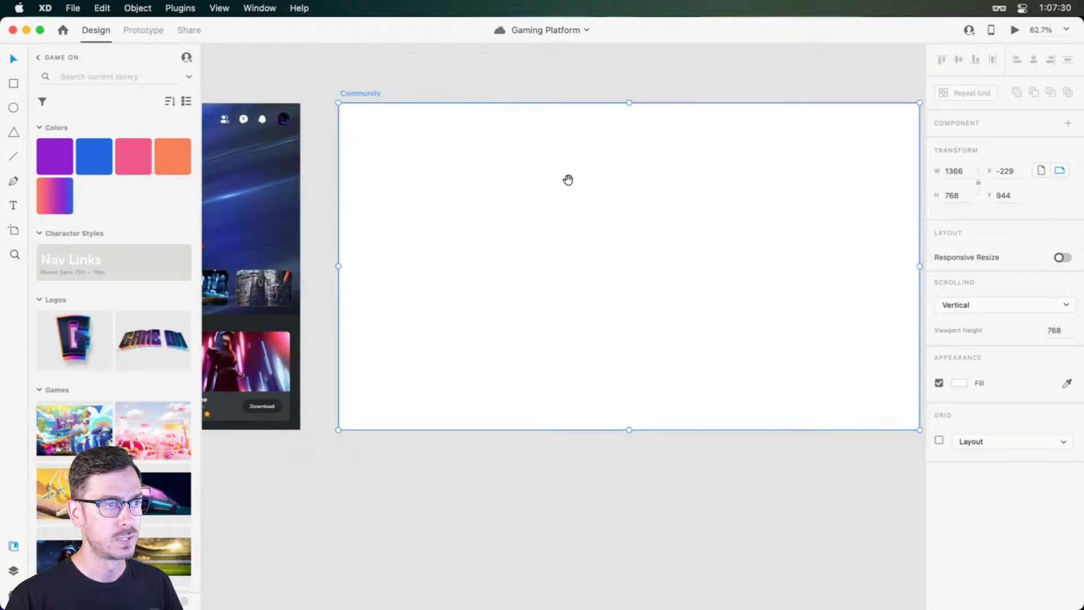
pyautogui.rightClick(430, 141)
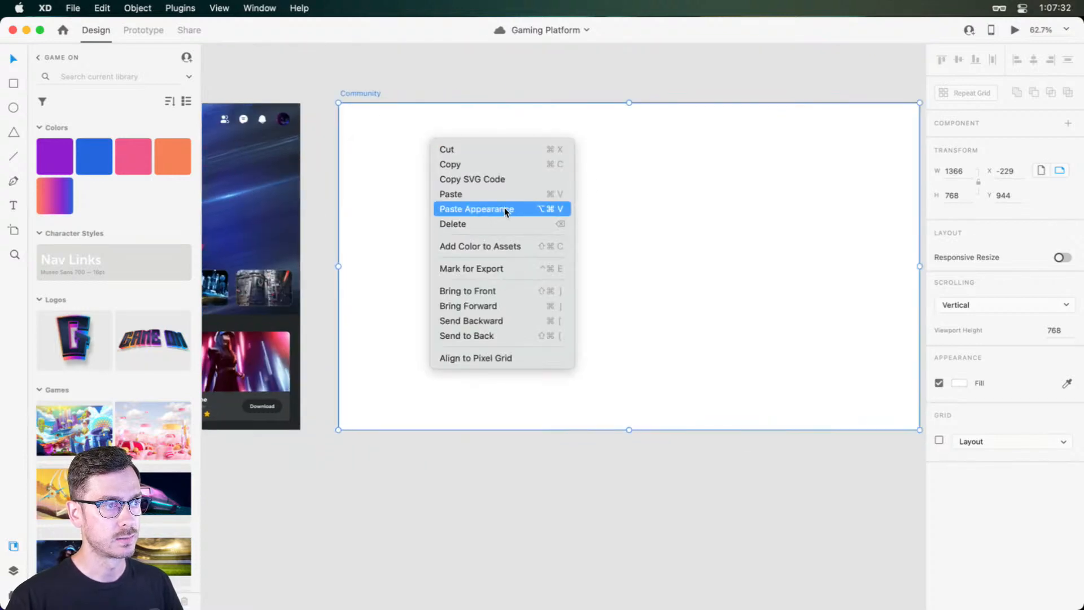
pyautogui.click(552, 209)
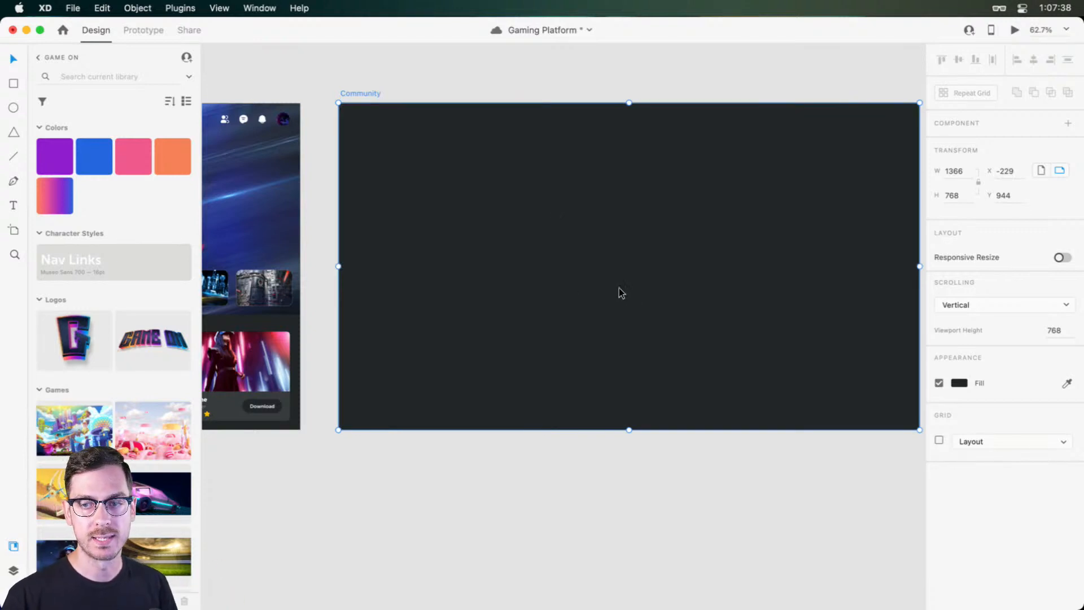
# Step: Copy the vertical navigation sidebar component from the Home artboard and paste it into the Community artboard
pyautogui.hscroll(-7, 617, 289)
pyautogui.hscroll(-7, 617, 289)
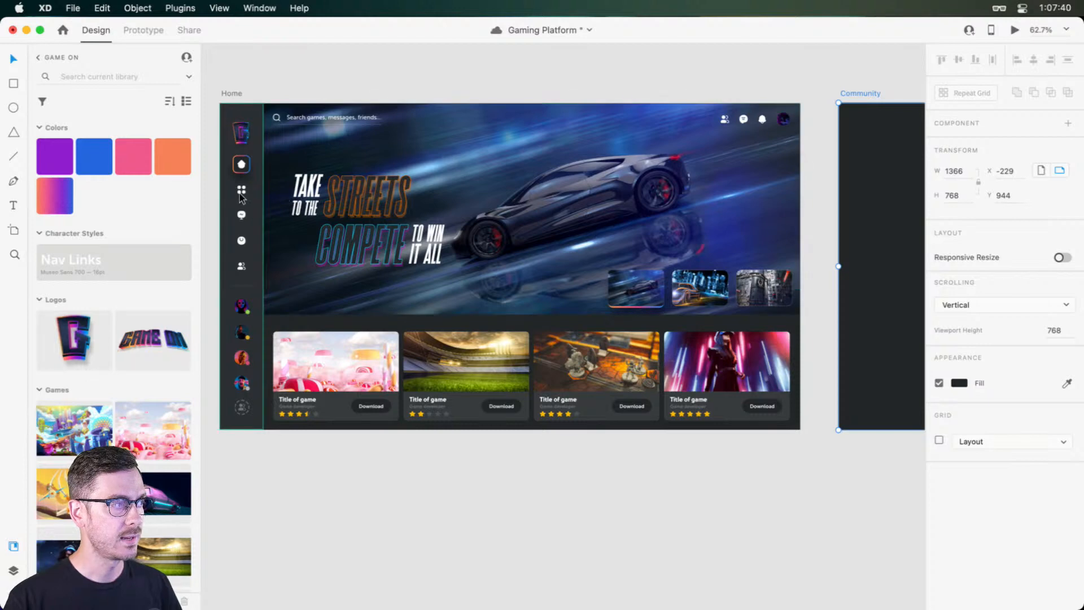
pyautogui.click(239, 194)
pyautogui.press('super+t')
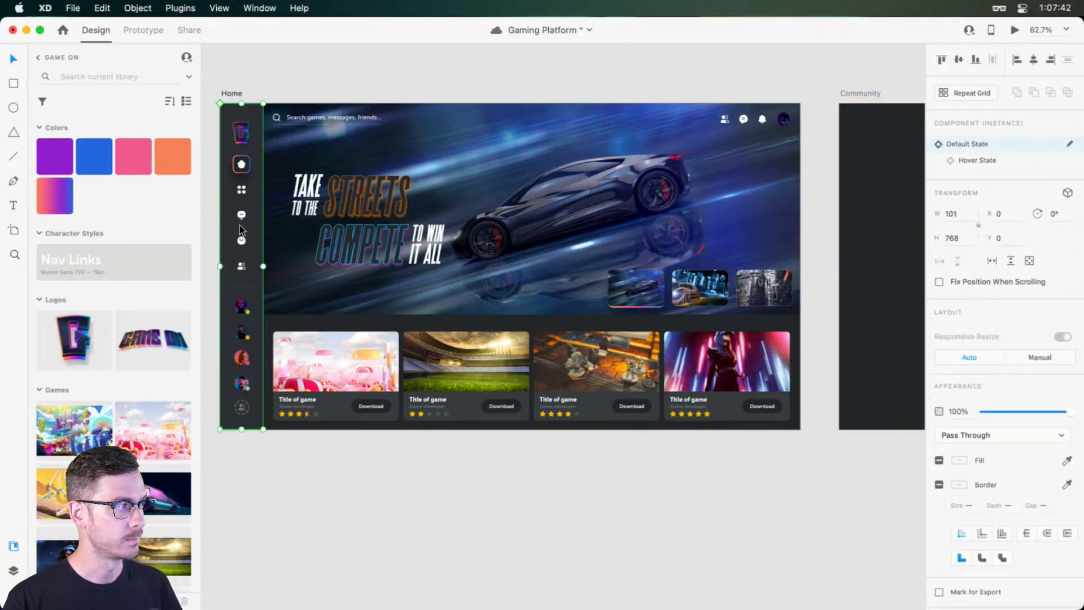
pyautogui.press('super+c')
pyautogui.hscroll(10, 508, 250)
pyautogui.click(702, 193)
pyautogui.press('super+v')
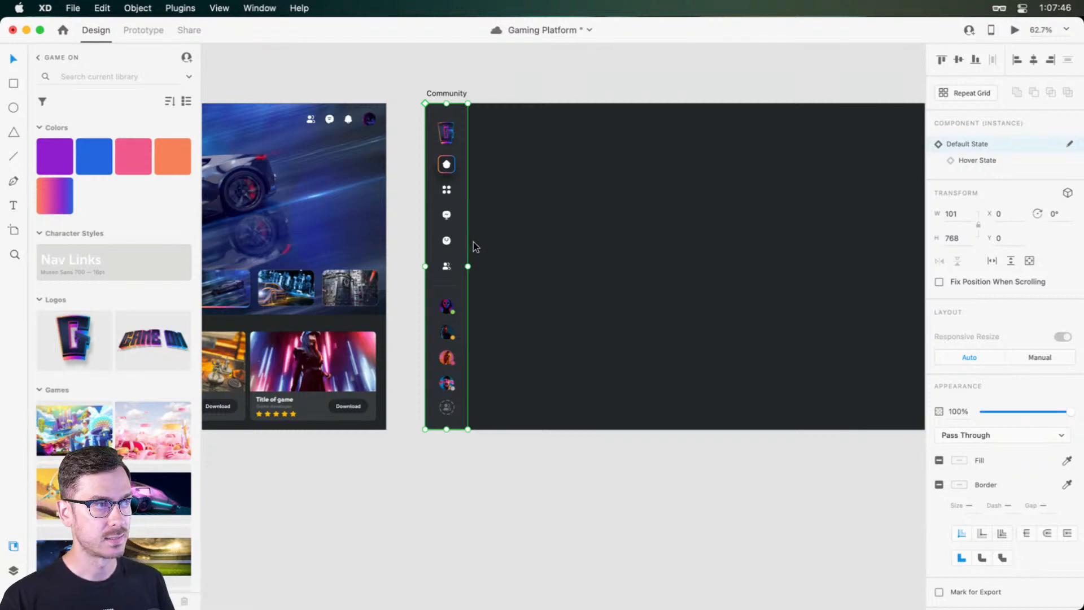
# Step: Compare the sidebar instances on the Home and Community artboards and check the commands available for the Community instance
pyautogui.hscroll(-10, 466, 232)
pyautogui.hscroll(-5, 463, 232)
pyautogui.click(386, 182)
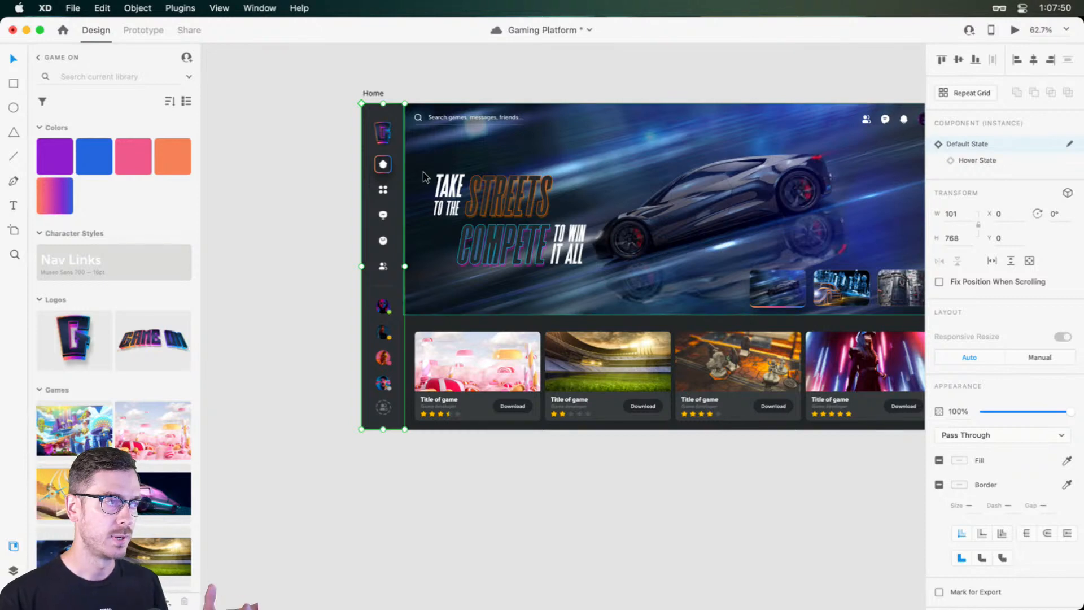
pyautogui.hscroll(4, 425, 176)
pyautogui.hscroll(12, 427, 175)
pyautogui.click(410, 190)
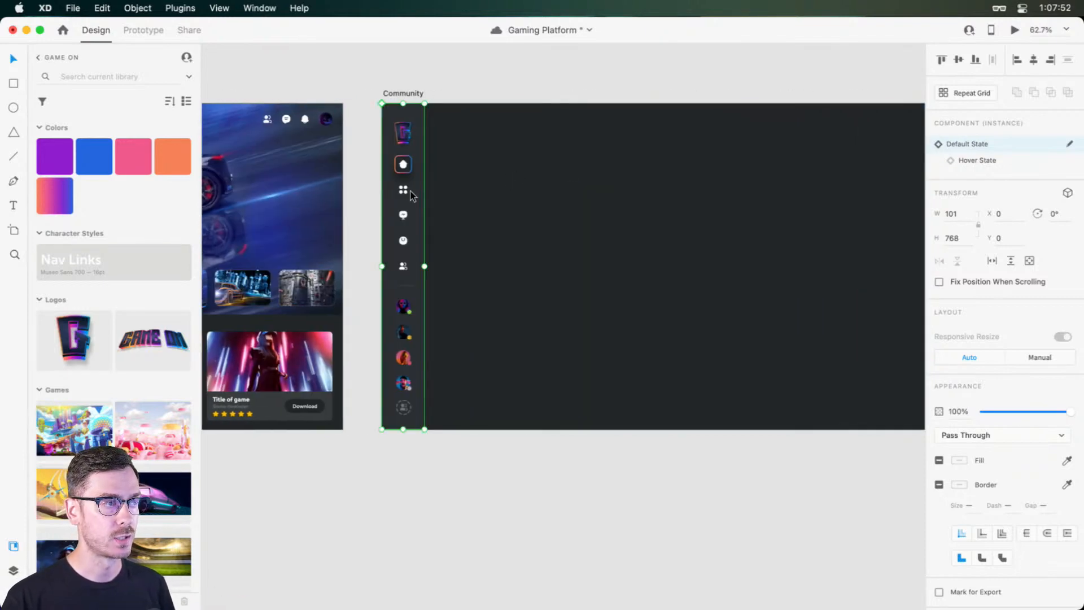
pyautogui.rightClick(409, 190)
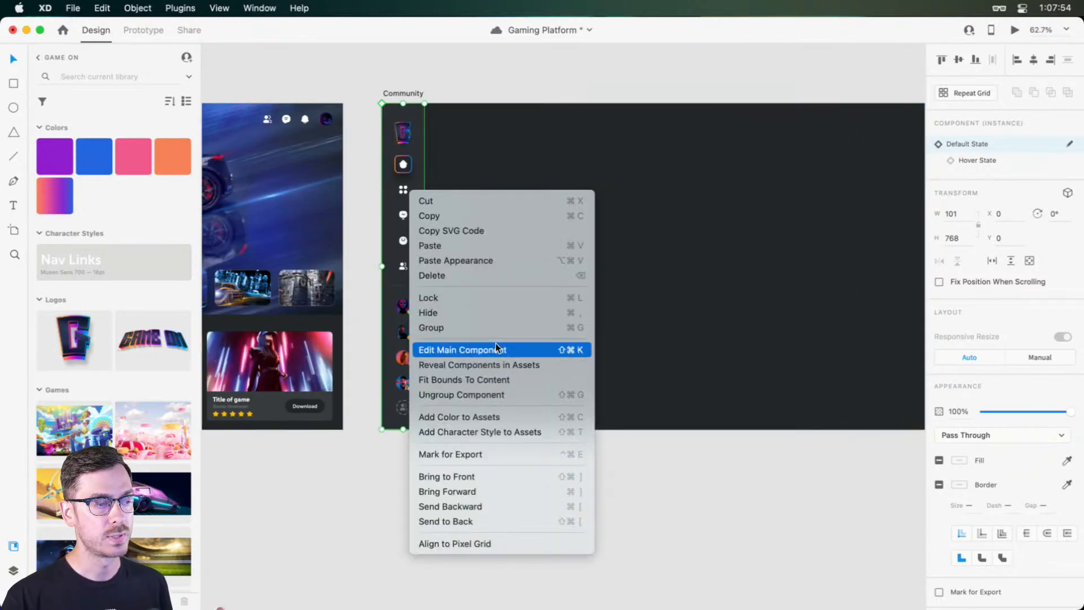
pyautogui.click(611, 244)
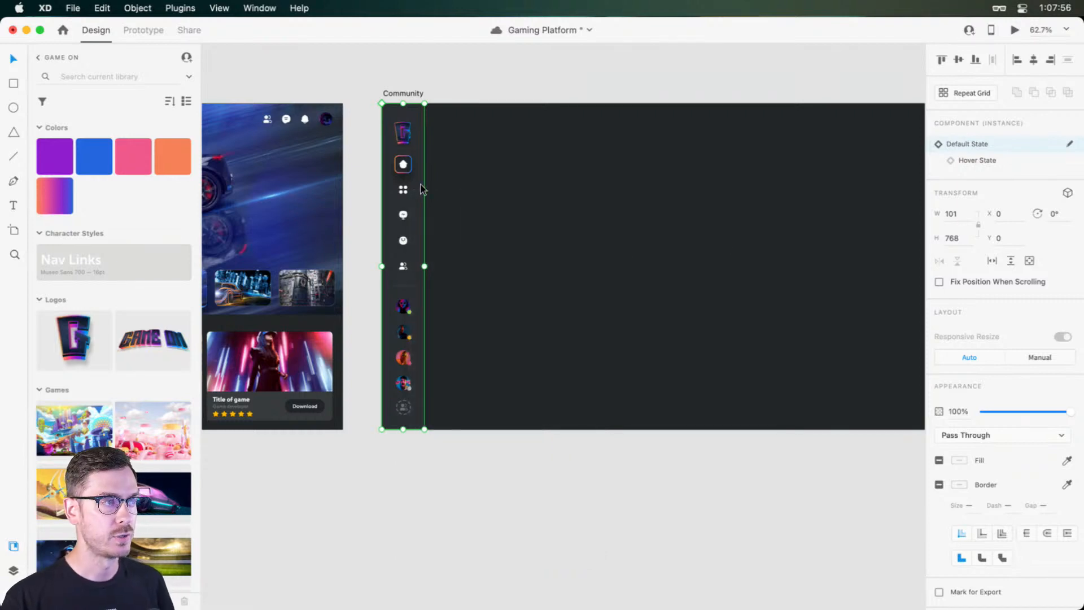
# Step: Move the active highlight frame from the Home icon to the Friends icon in the Community sidebar's default state
pyautogui.scroll(5, 414, 187)
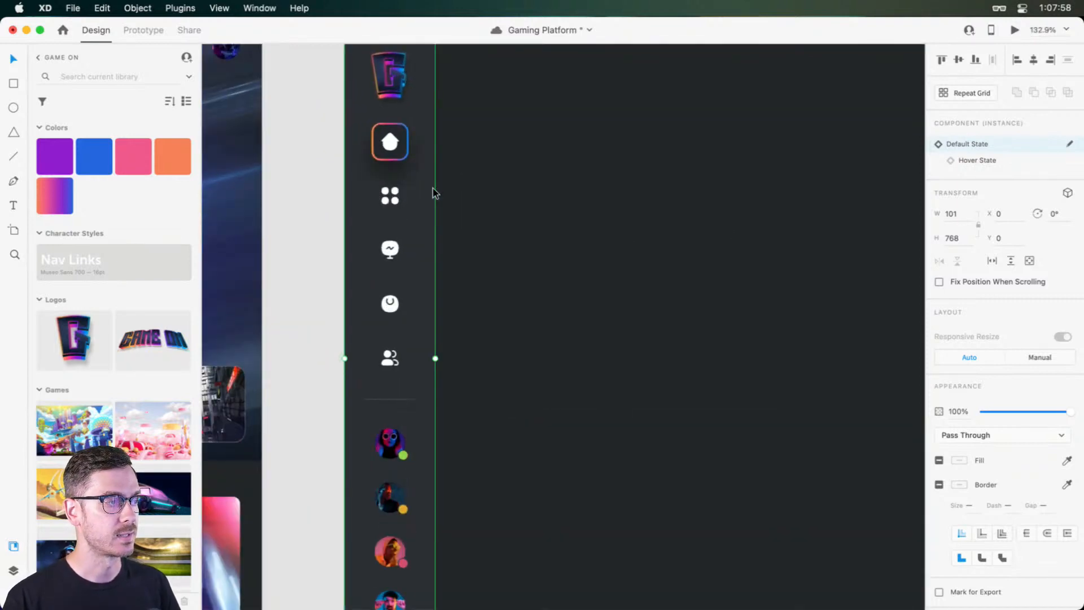
pyautogui.moveTo(435, 194); pyautogui.dragTo(398, 213)
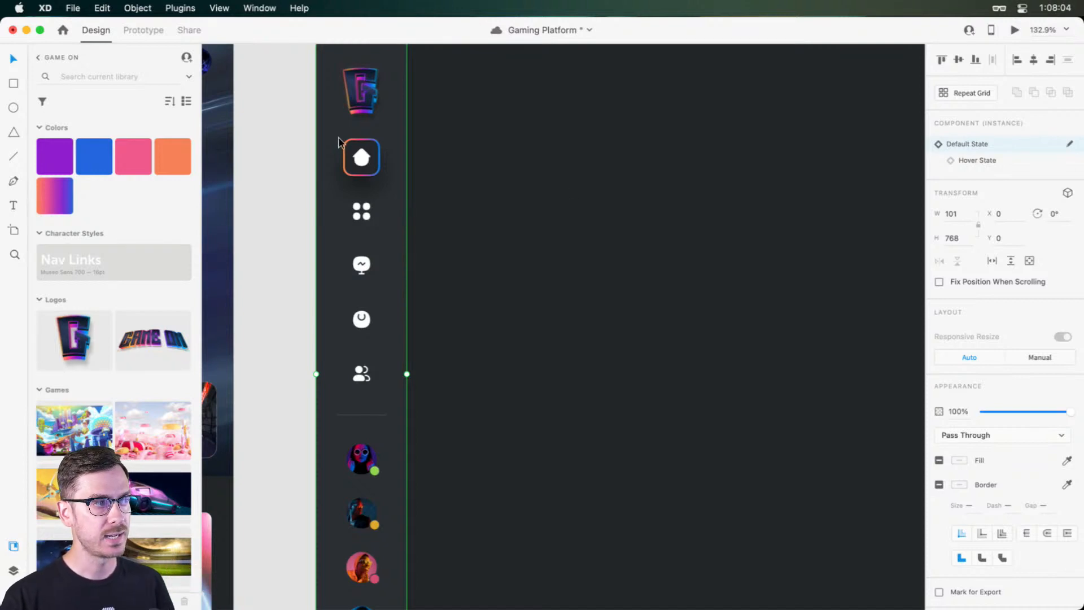
pyautogui.scroll(5, 351, 146)
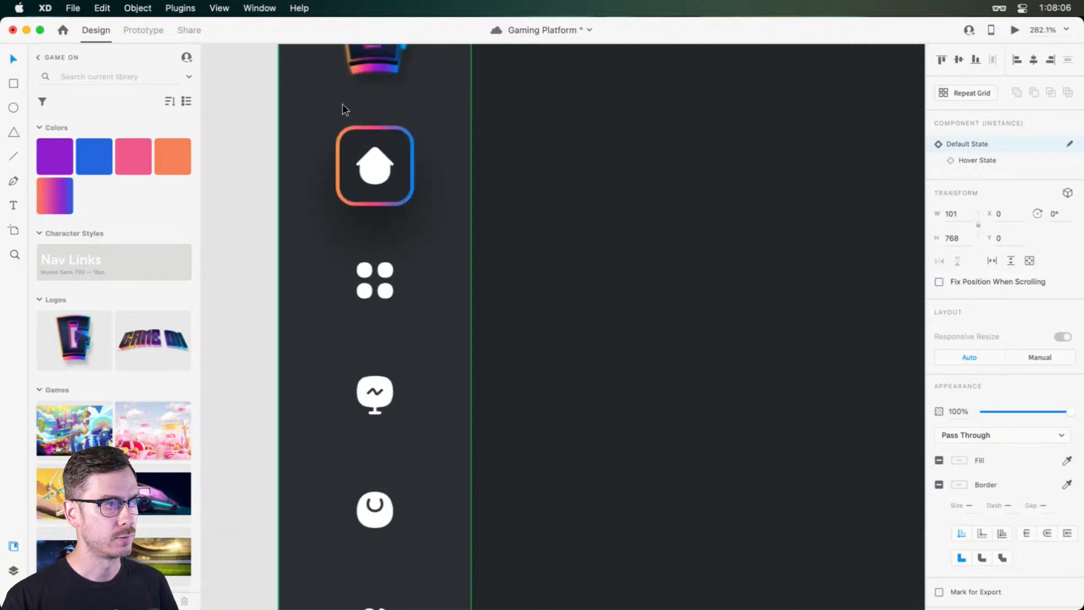
pyautogui.scroll(-2, 368, 173)
pyautogui.scroll(-2, 368, 174)
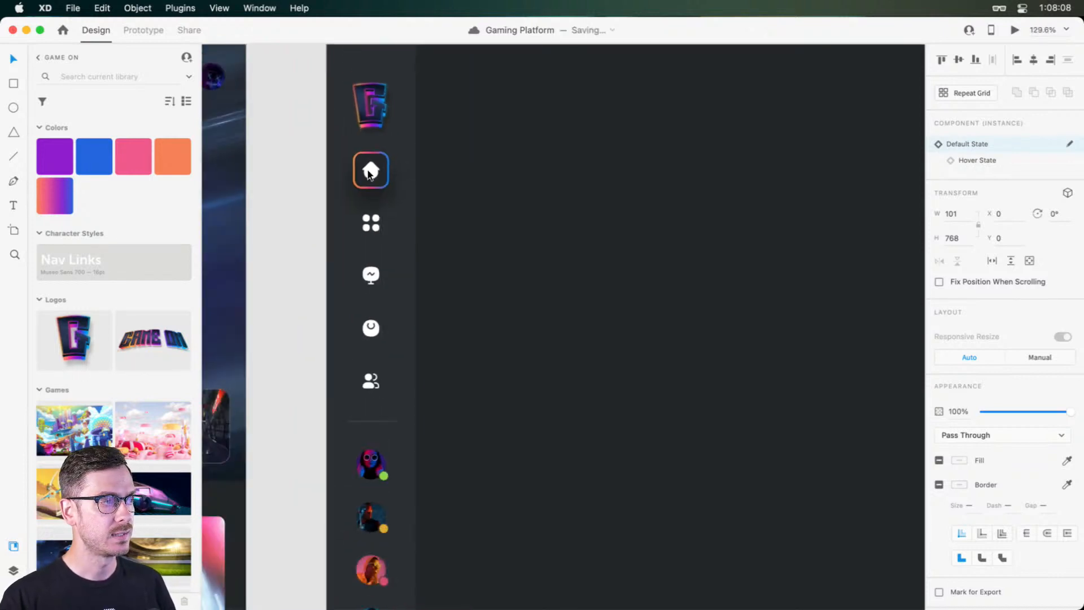
pyautogui.scroll(2, 355, 171)
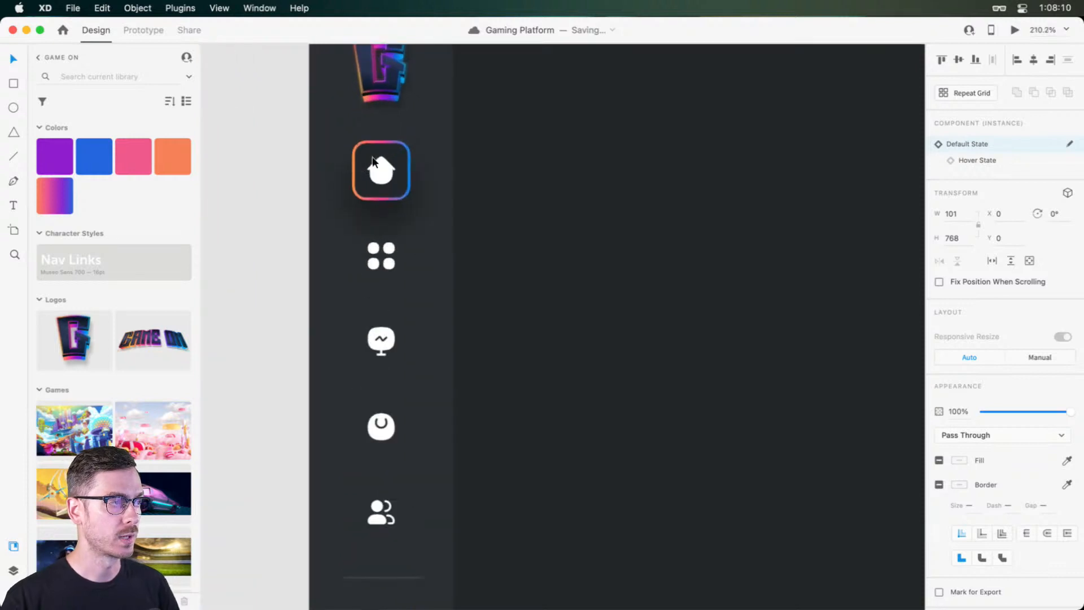
pyautogui.doubleClick(376, 167)
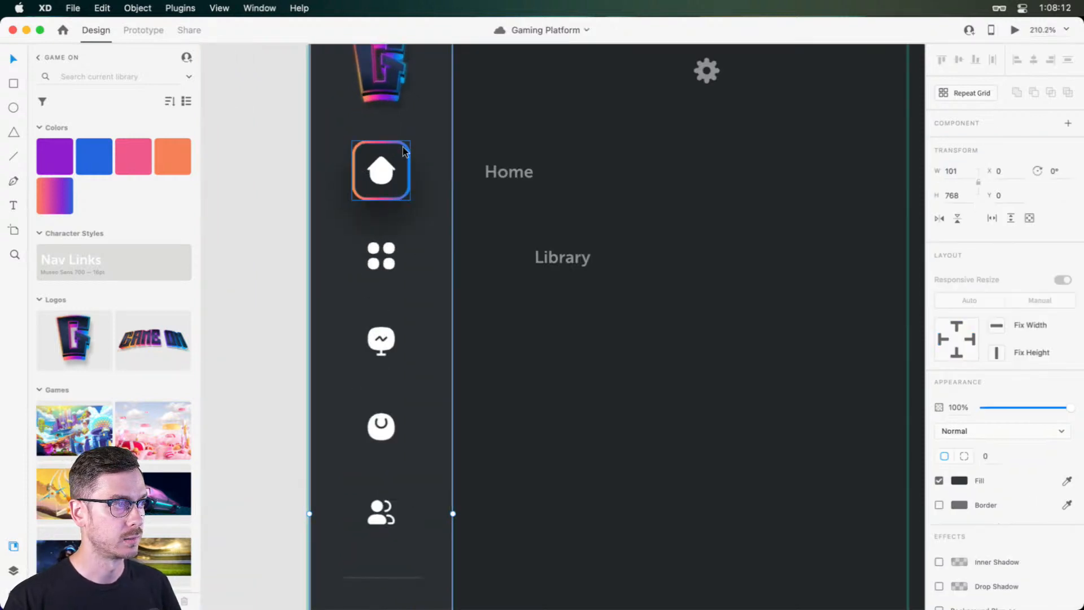
pyautogui.doubleClick(403, 150)
pyautogui.press('super+y')
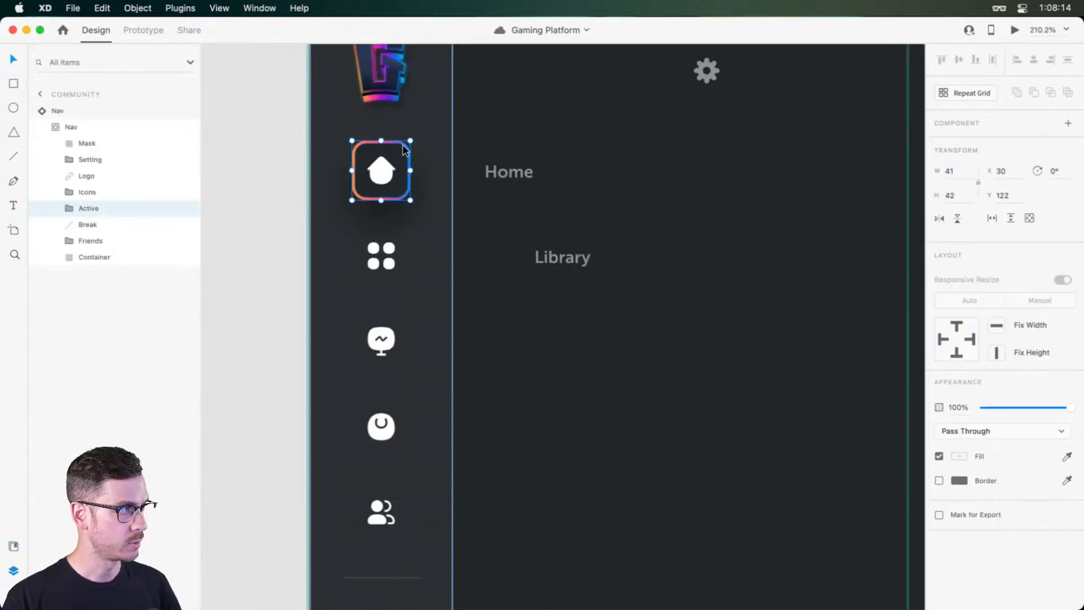
pyautogui.moveTo(403, 150); pyautogui.dragTo(392, 489)
pyautogui.press('Escape')
pyautogui.press('Escape')
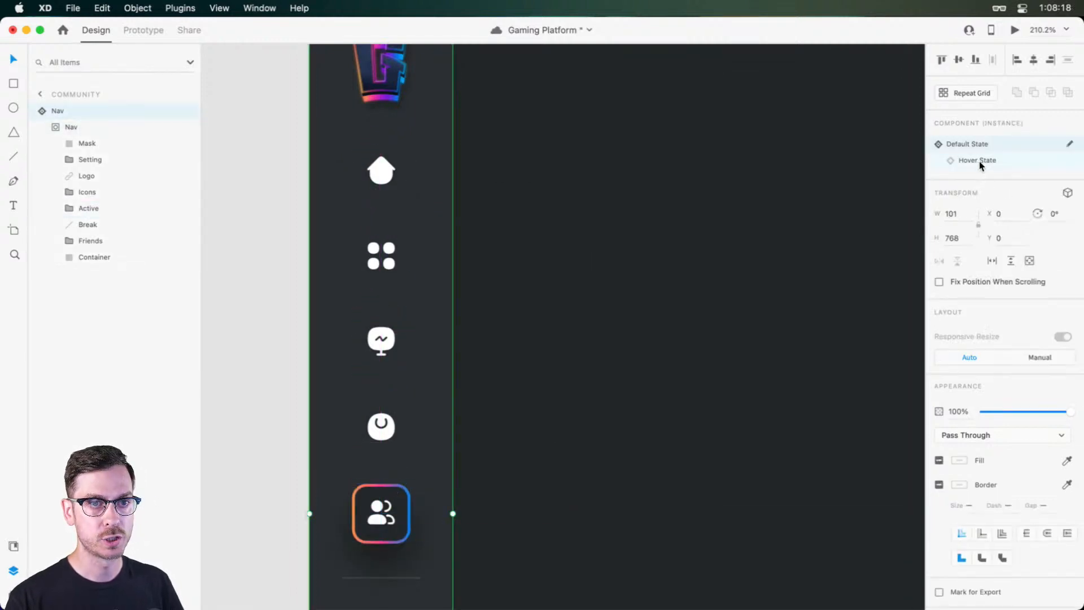
# Step: Move the active highlight frame to the Friends item in the Community sidebar's hover state and return the instance to its default state
pyautogui.click(980, 162)
pyautogui.doubleClick(392, 150)
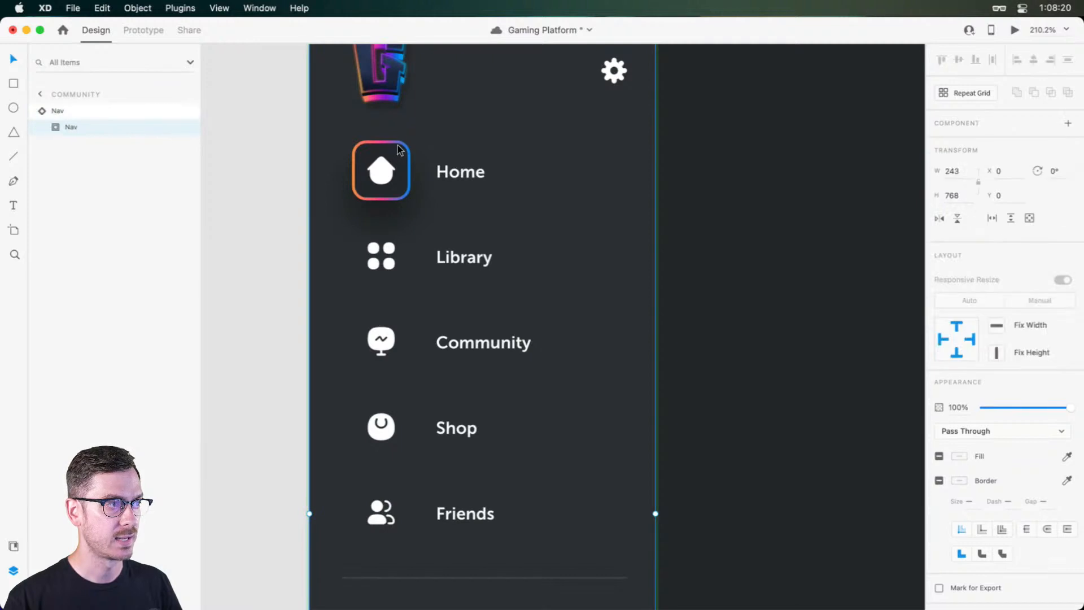
pyautogui.doubleClick(398, 146)
pyautogui.click(399, 146)
pyautogui.doubleClick(399, 144)
pyautogui.moveTo(399, 145); pyautogui.dragTo(407, 486)
pyautogui.press('super+z')
pyautogui.press('Escape')
pyautogui.moveTo(399, 148); pyautogui.dragTo(399, 488)
pyautogui.press('Escape')
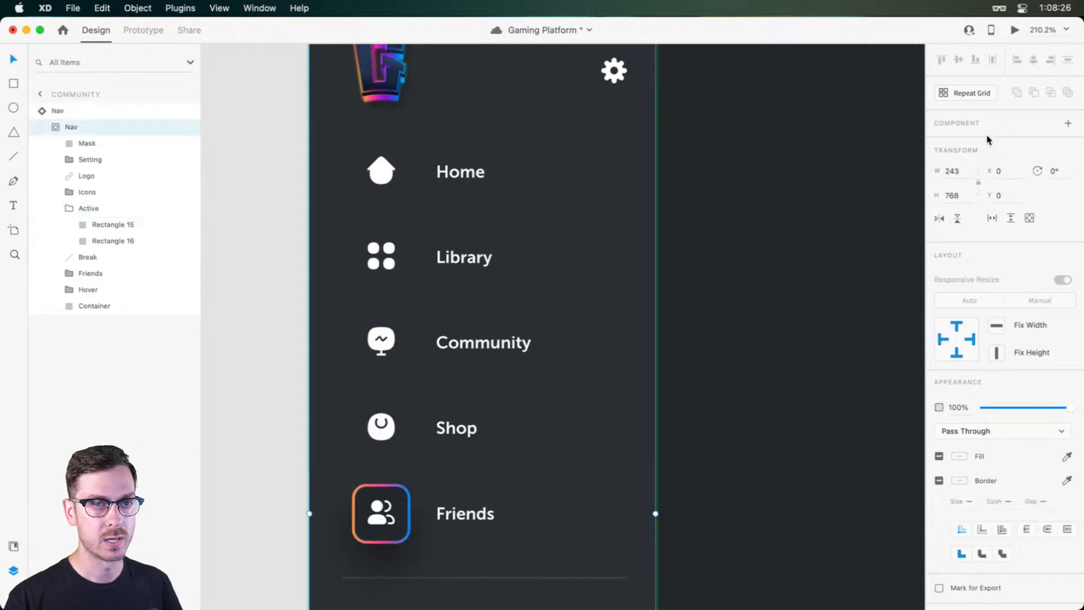
pyautogui.press('Escape')
pyautogui.click(985, 142)
# Step: Preview the Community screen with the sidebar in its hover state, close the preview, and save the document
pyautogui.click(1014, 30)
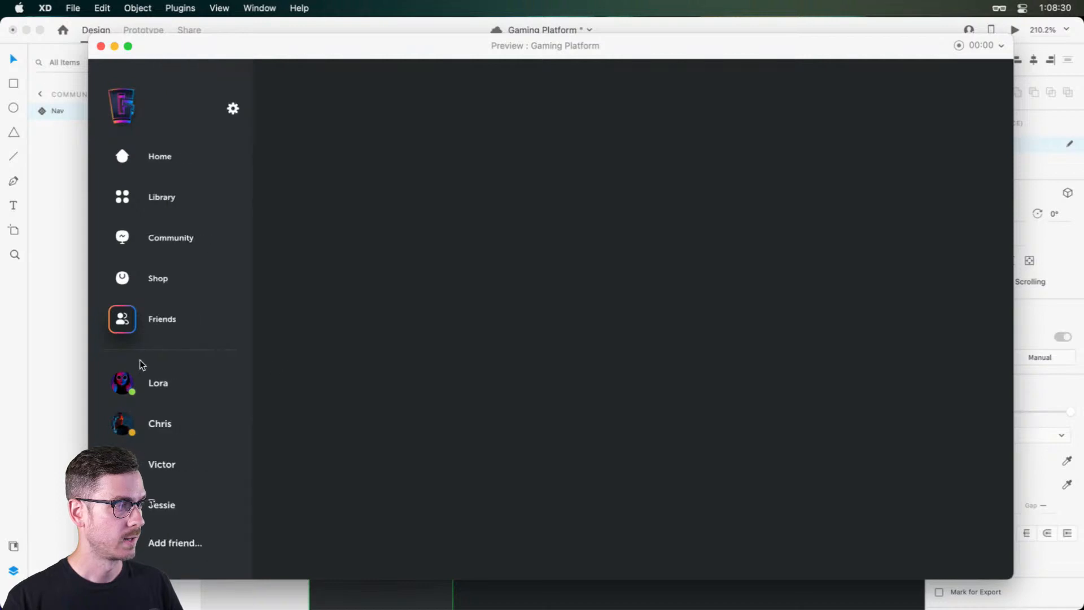
pyautogui.press('Escape')
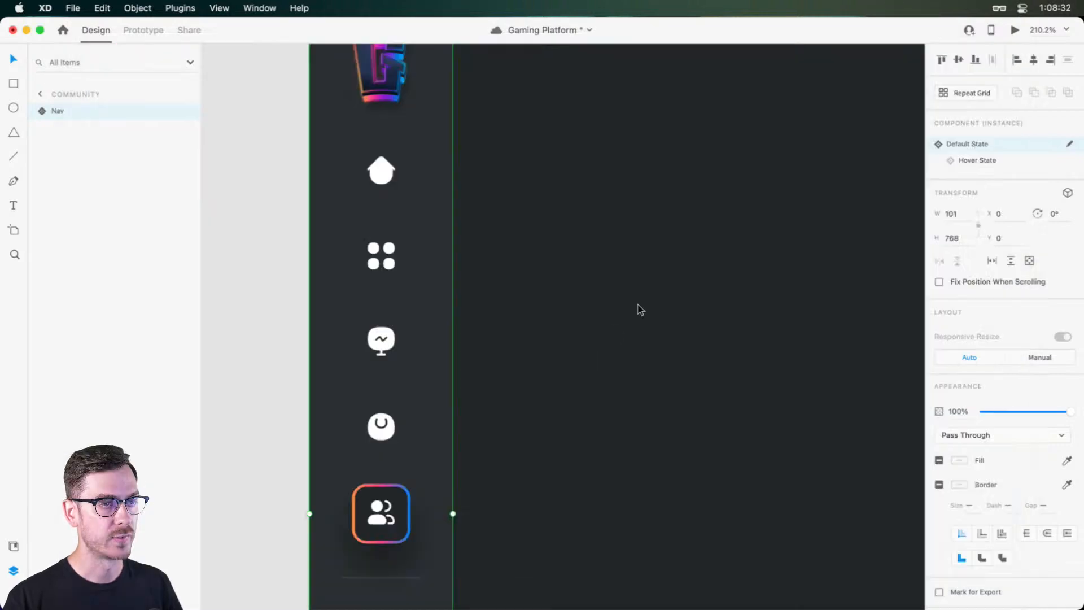
pyautogui.scroll(-10, 638, 310)
pyautogui.click(750, 329)
pyautogui.scroll(3, 646, 293)
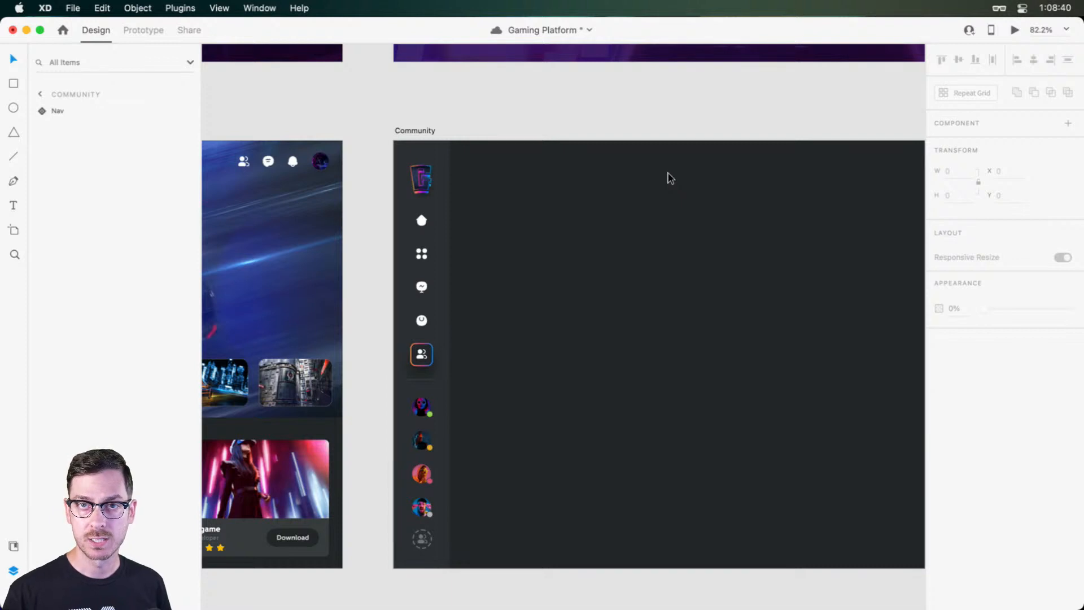
pyautogui.hscroll(2, 630, 240)
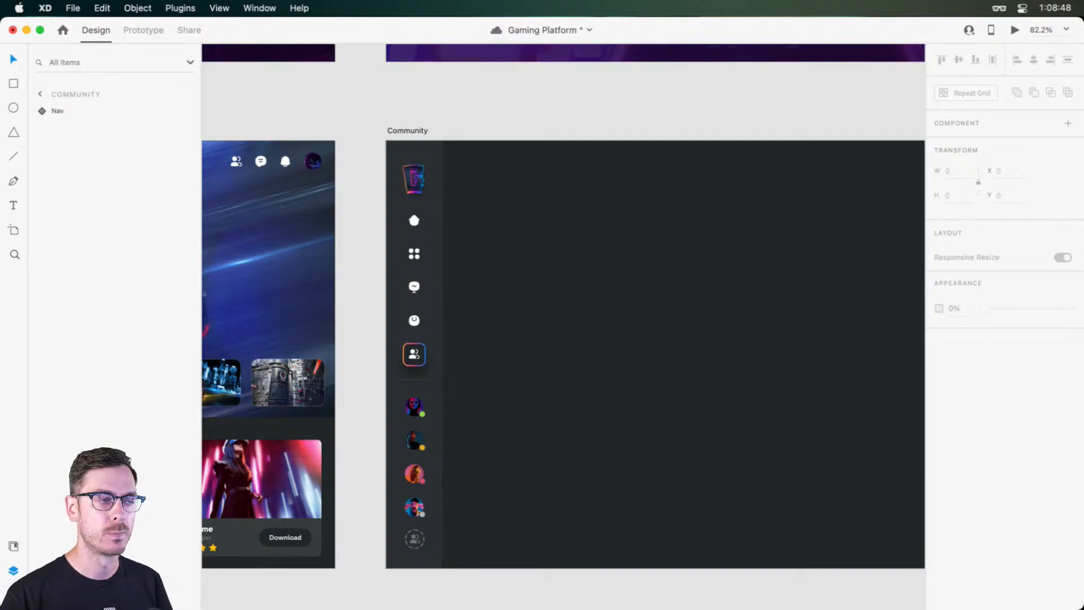
pyautogui.press('super+s')
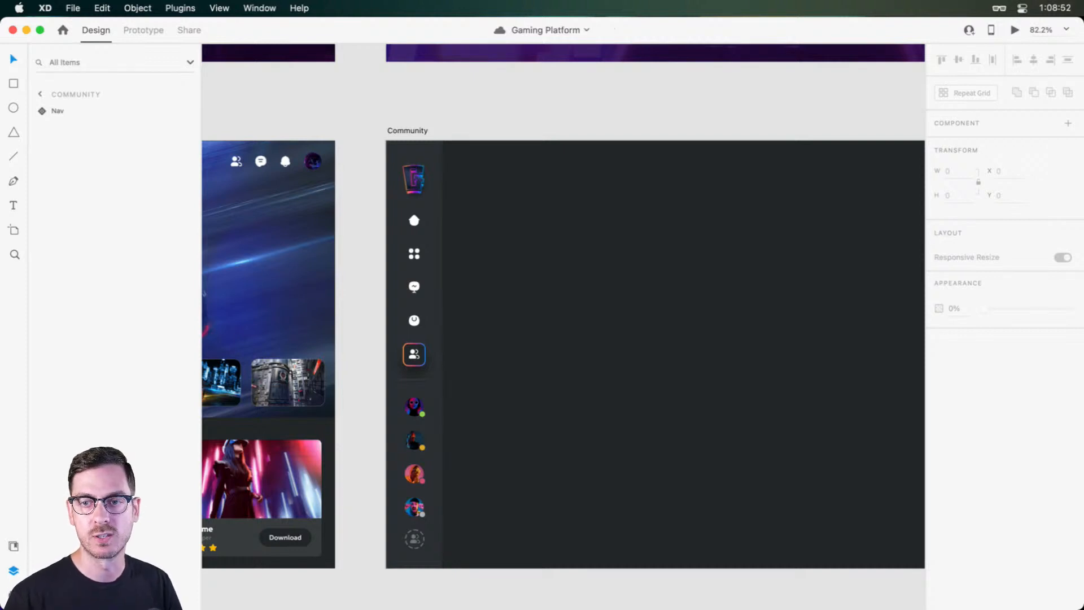
# Step: Draw a full-height rectangle about 232 by 768 beside the Community sidebar and remove its border
pyautogui.hscroll(3, 665, 271)
pyautogui.scroll(-1, 664, 271)
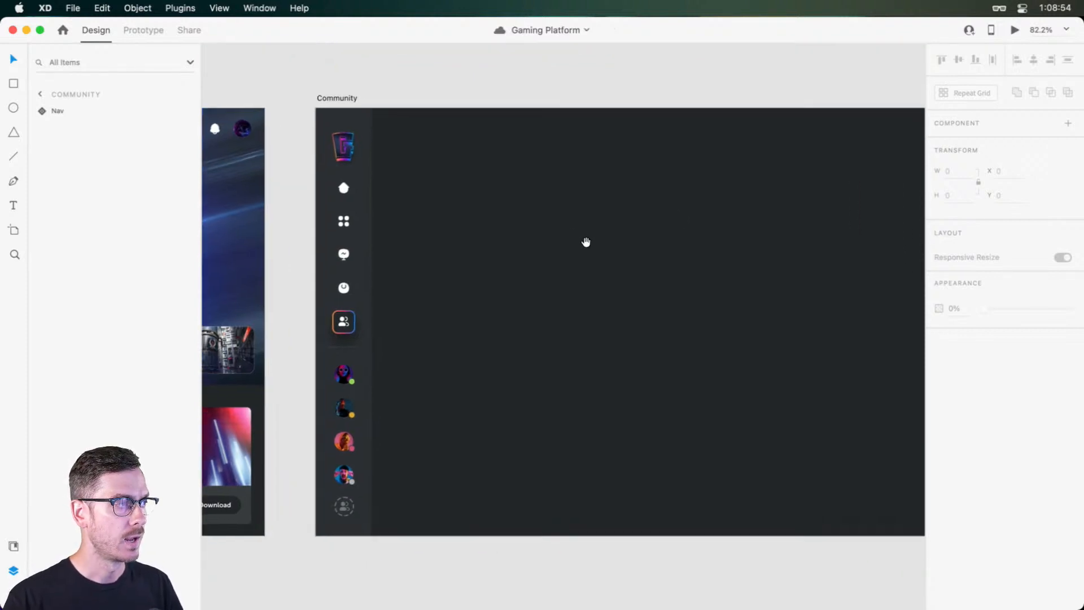
pyautogui.press('r')
pyautogui.moveTo(372, 109)
pyautogui.mouseDown()
pyautogui.moveTo(452, 515)
pyautogui.moveTo(502, 540)
pyautogui.mouseUp()
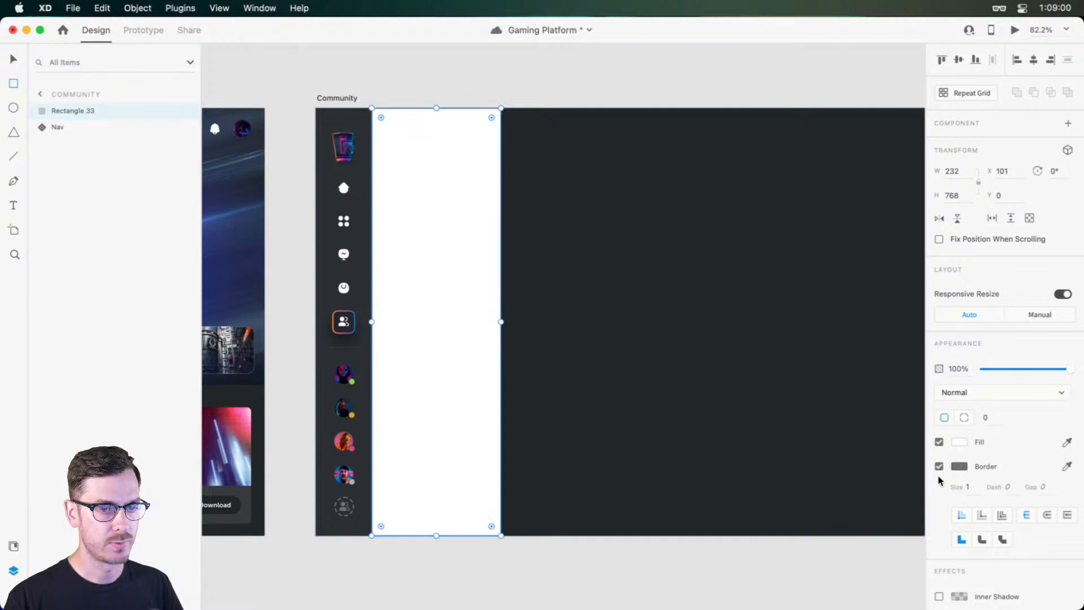
pyautogui.click(938, 465)
# Step: Widen the white rectangle to 266 and place a duplicate flush with the Community artboard's right edge at X 1100
pyautogui.scroll(-4, 473, 274)
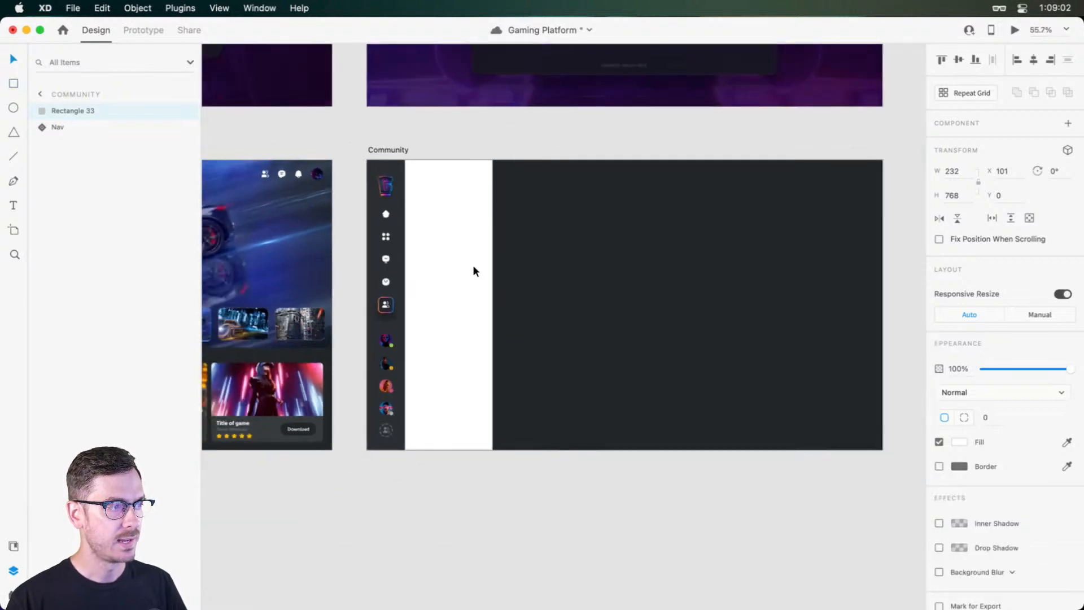
pyautogui.moveTo(670, 273); pyautogui.dragTo(587, 267)
pyautogui.moveTo(411, 298); pyautogui.dragTo(774, 279)
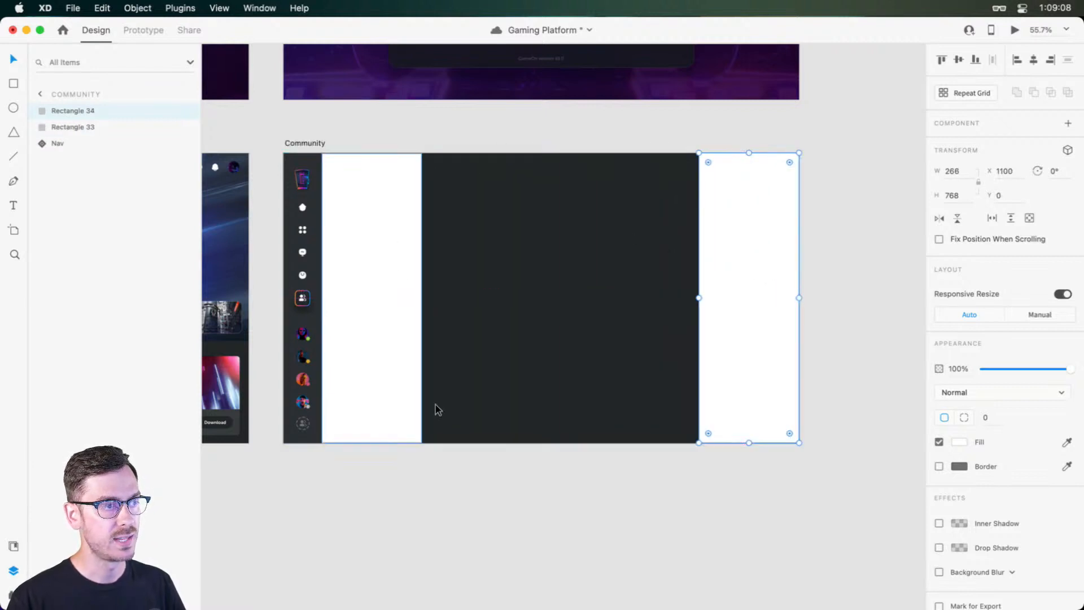
# Step: Fill both full-height column rectangles on the Community artboard with the dark grey #252729
pyautogui.scroll(3, 561, 307)
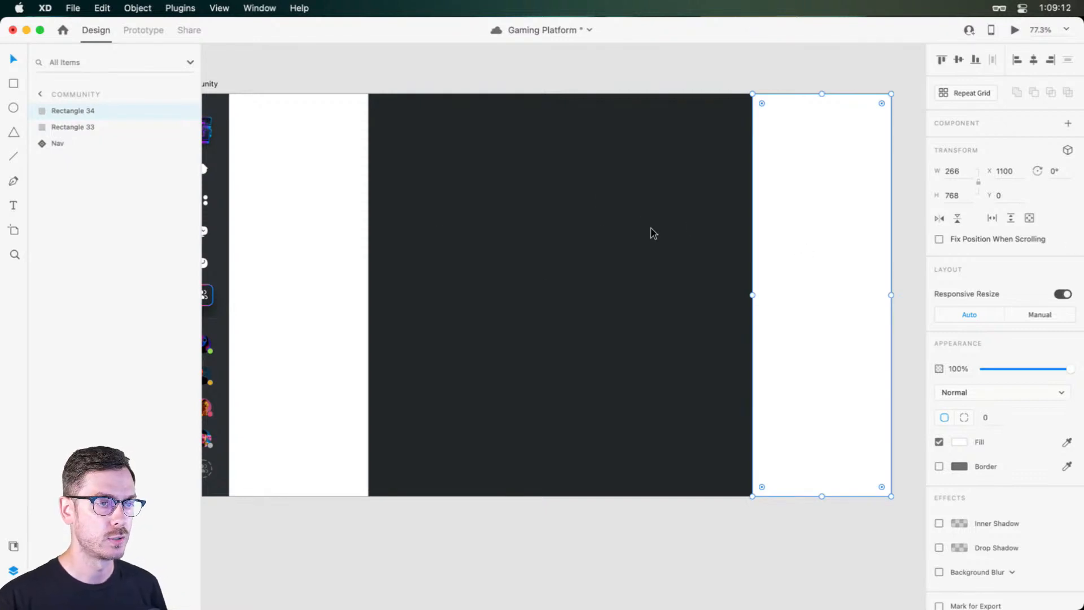
pyautogui.click(340, 159)
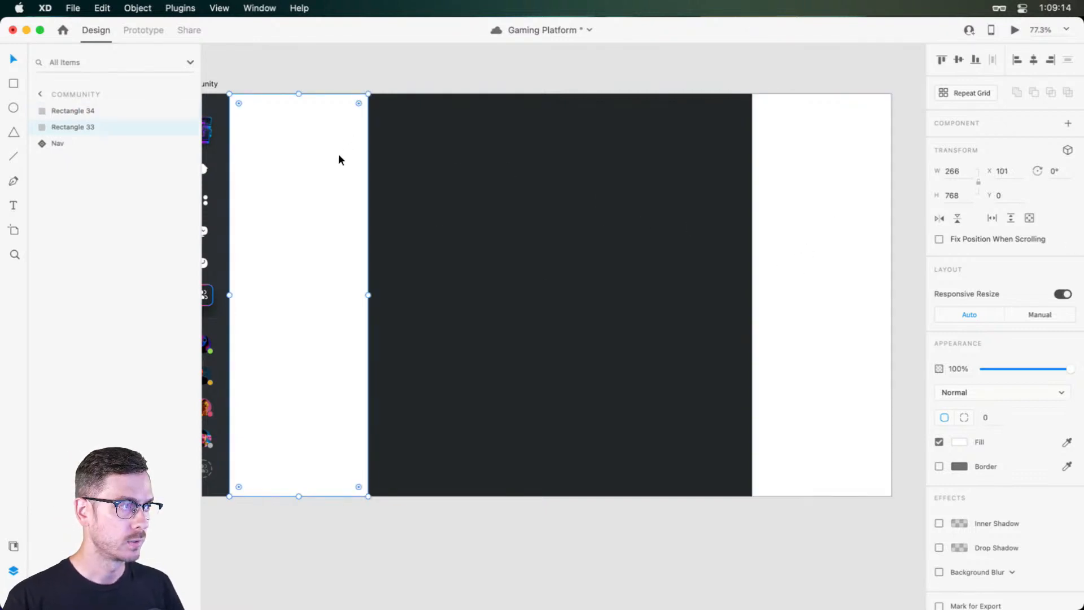
pyautogui.moveTo(339, 163); pyautogui.dragTo(474, 174)
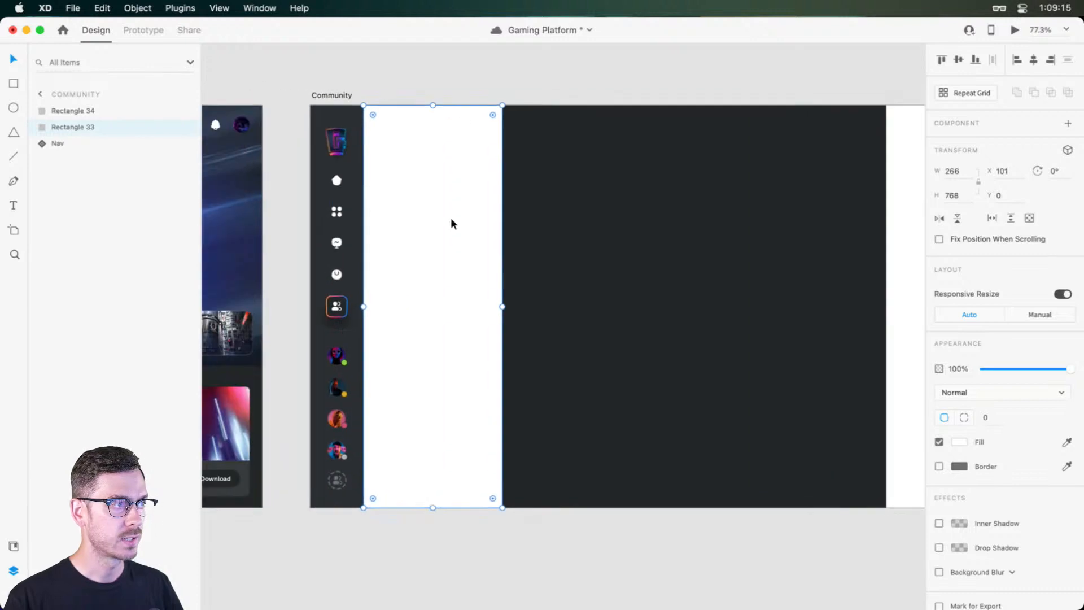
pyautogui.keyDown('shift'); pyautogui.click(911, 205); pyautogui.keyUp('shift')
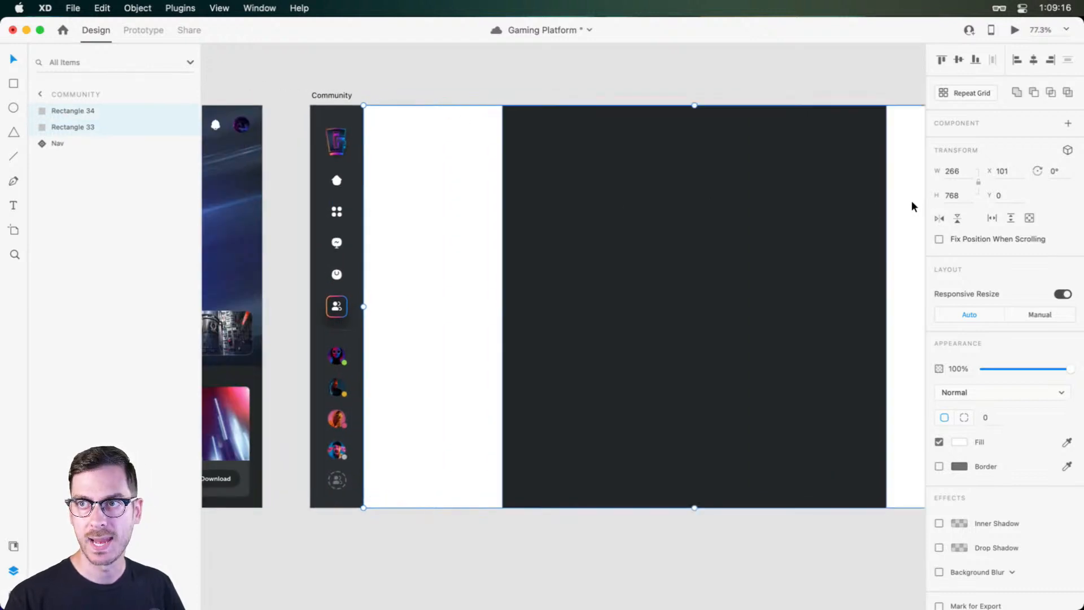
pyautogui.click(964, 443)
pyautogui.moveTo(912, 438); pyautogui.dragTo(913, 418)
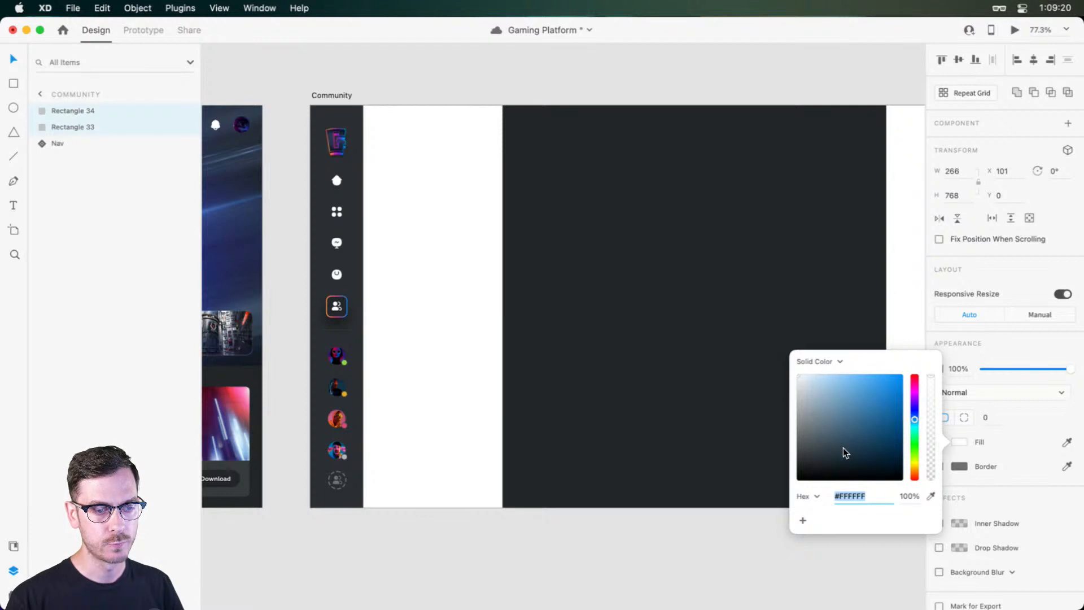
pyautogui.moveTo(842, 448); pyautogui.dragTo(807, 462)
pyautogui.scroll(5, 331, 225)
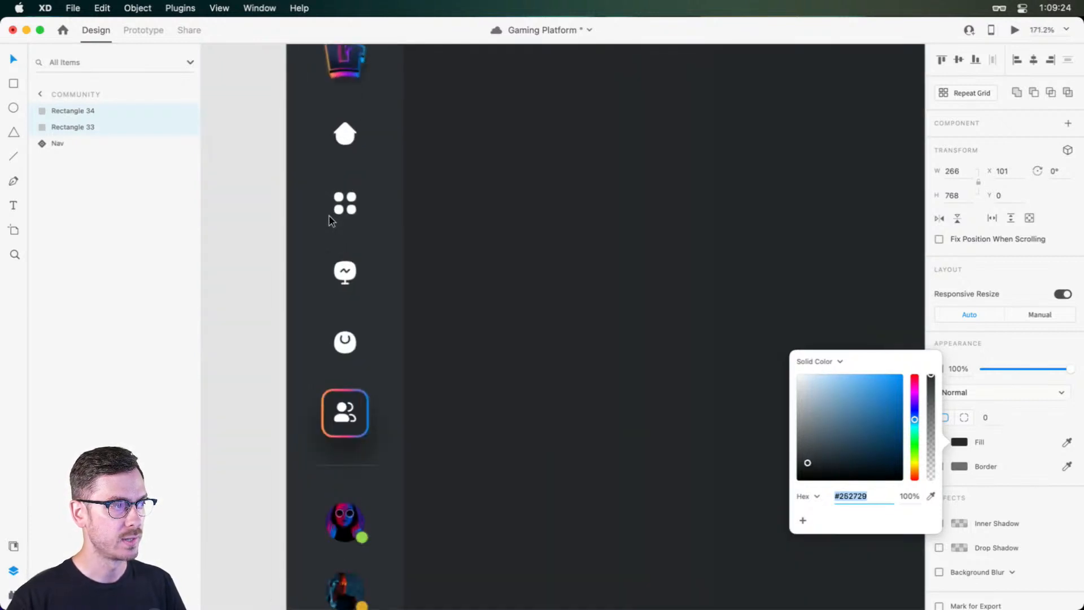
pyautogui.scroll(-5, 309, 216)
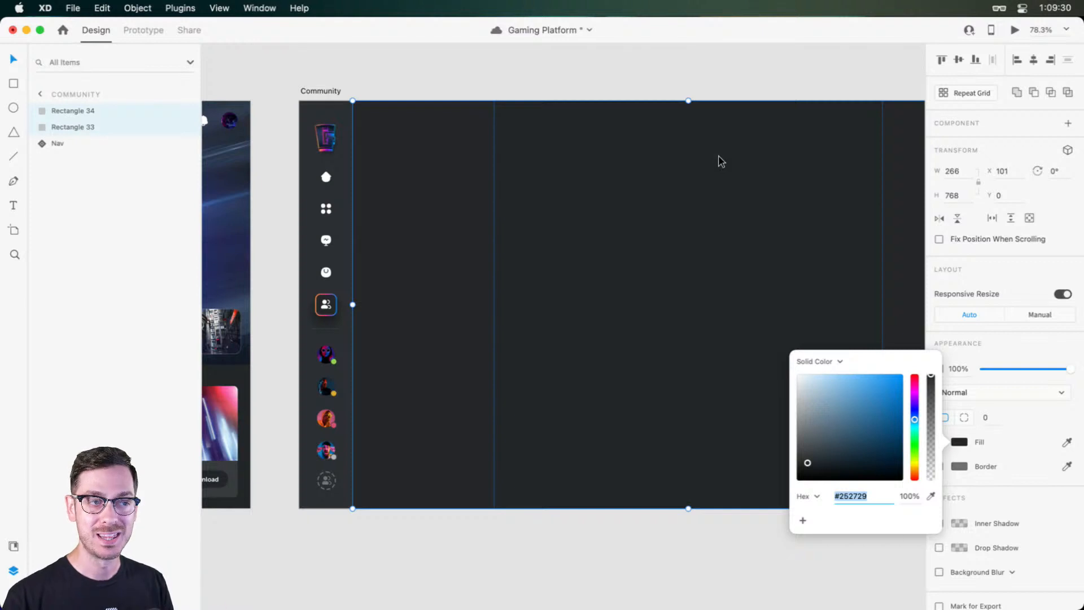
pyautogui.press('Escape')
pyautogui.press('Escape')
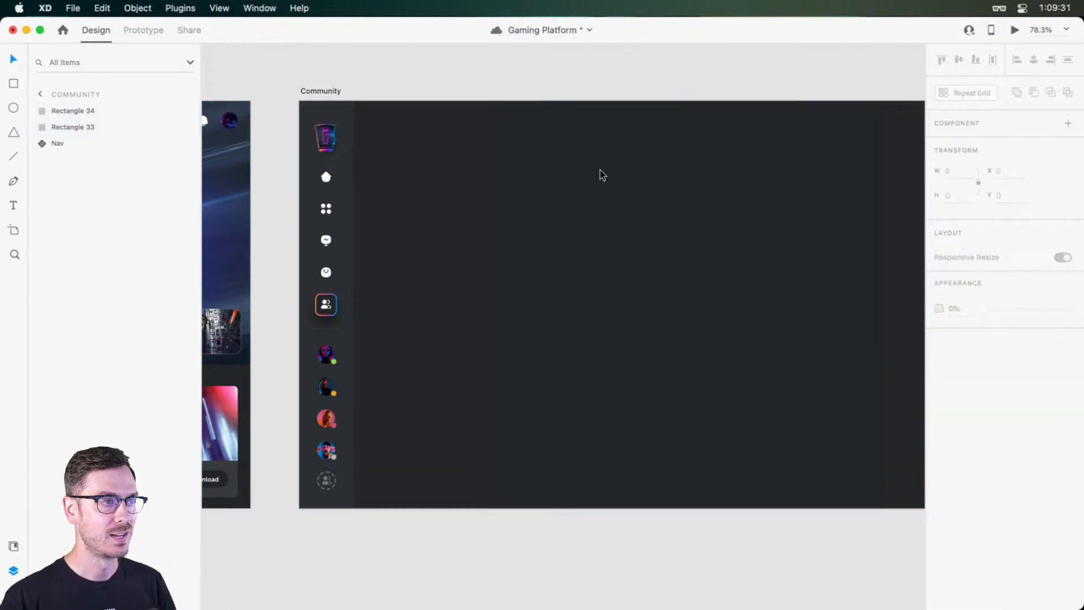
# Step: Darken the Community artboard's background fill to #1C1F21 so the side columns contrast with the centre area
pyautogui.click(475, 201)
pyautogui.press('Escape')
pyautogui.click(456, 216)
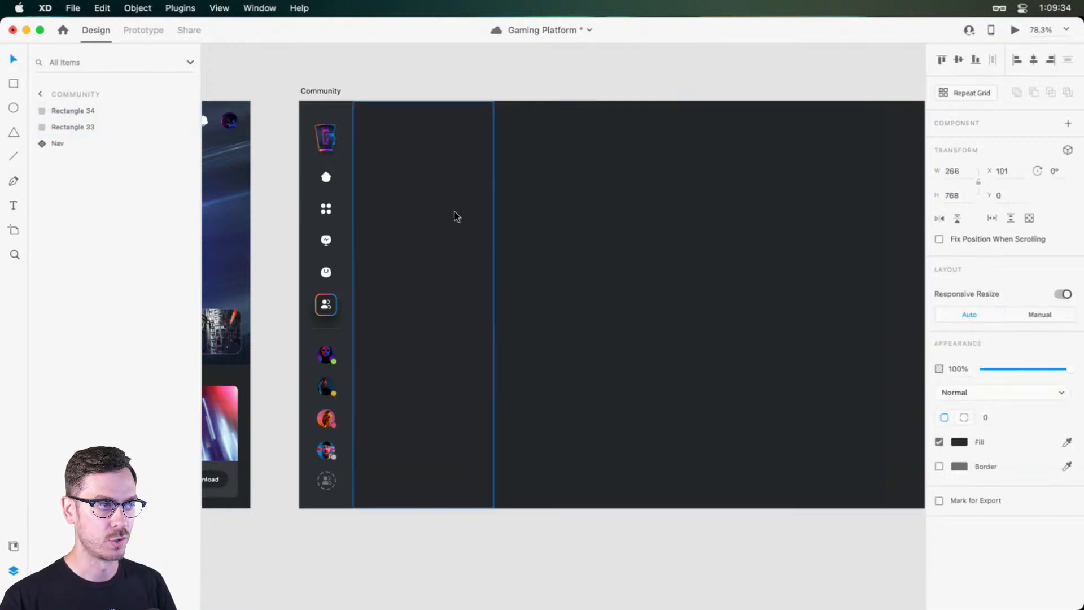
pyautogui.click(622, 222)
pyautogui.doubleClick(610, 202)
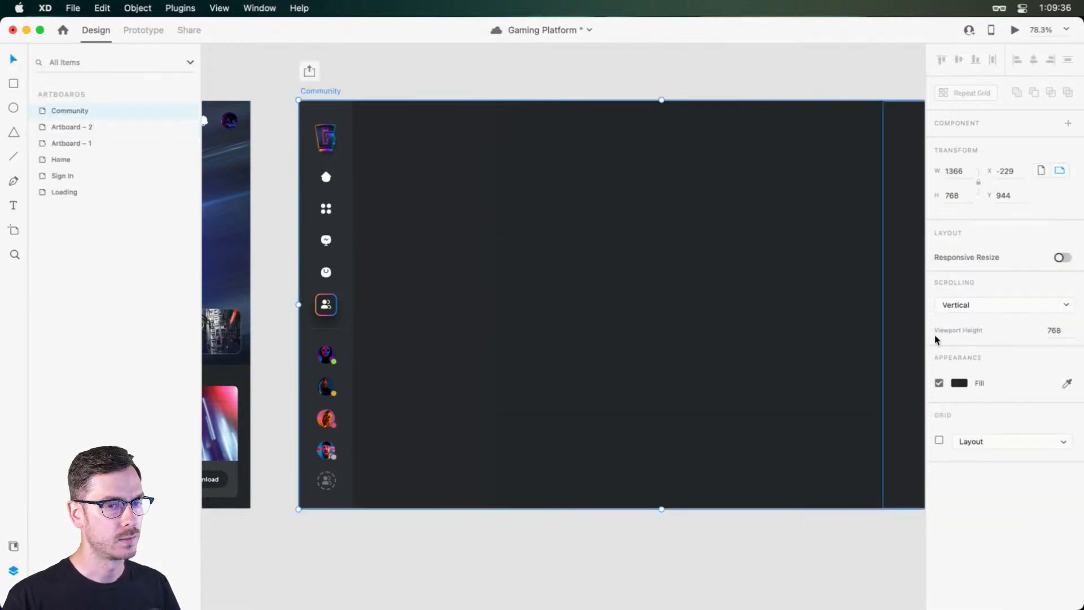
pyautogui.click(956, 383)
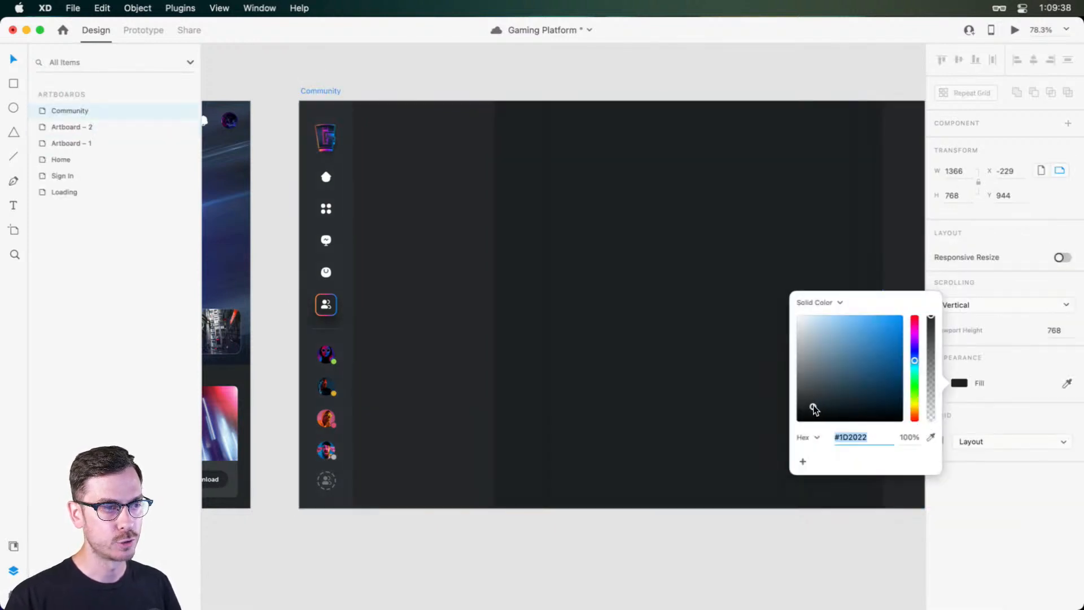
pyautogui.moveTo(813, 408); pyautogui.dragTo(813, 411)
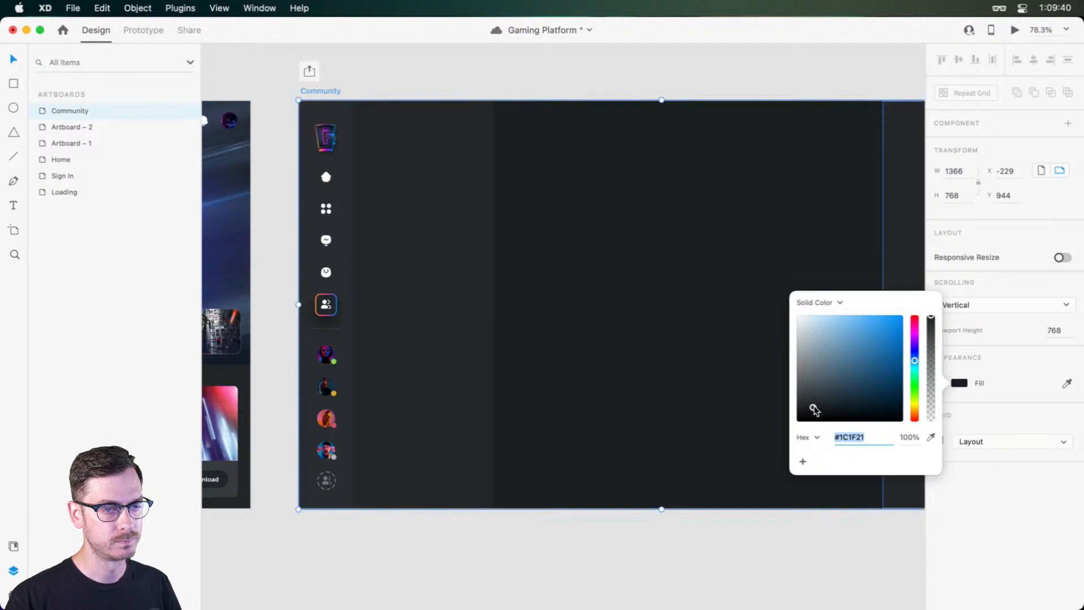
pyautogui.click(987, 496)
# Step: Compare the Home artboard's background with the Community artboard's column layout
pyautogui.hscroll(-5, 638, 213)
pyautogui.click(491, 377)
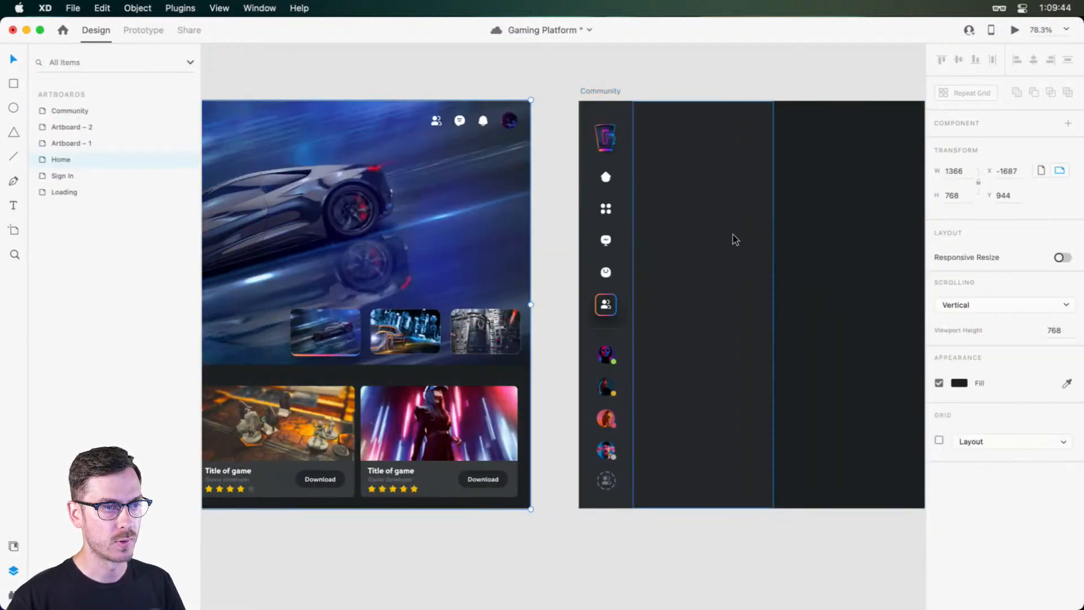
pyautogui.hscroll(3, 700, 237)
pyautogui.hscroll(2, 671, 238)
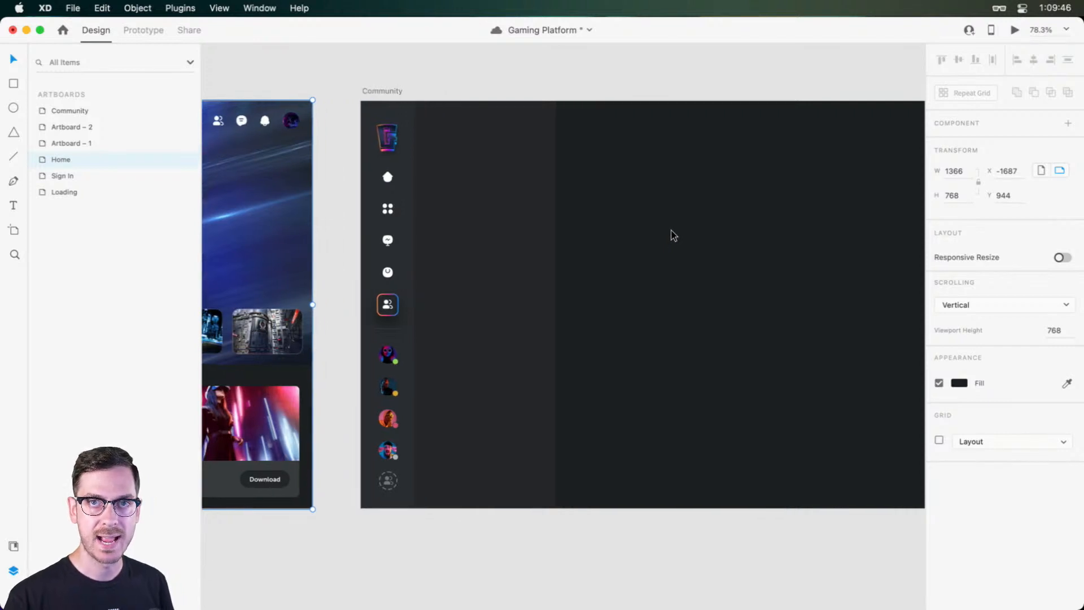
pyautogui.hscroll(2, 673, 234)
# Step: Change the fill of both full-height side columns on the Community artboard to the dark blue-grey #202326
pyautogui.click(435, 213)
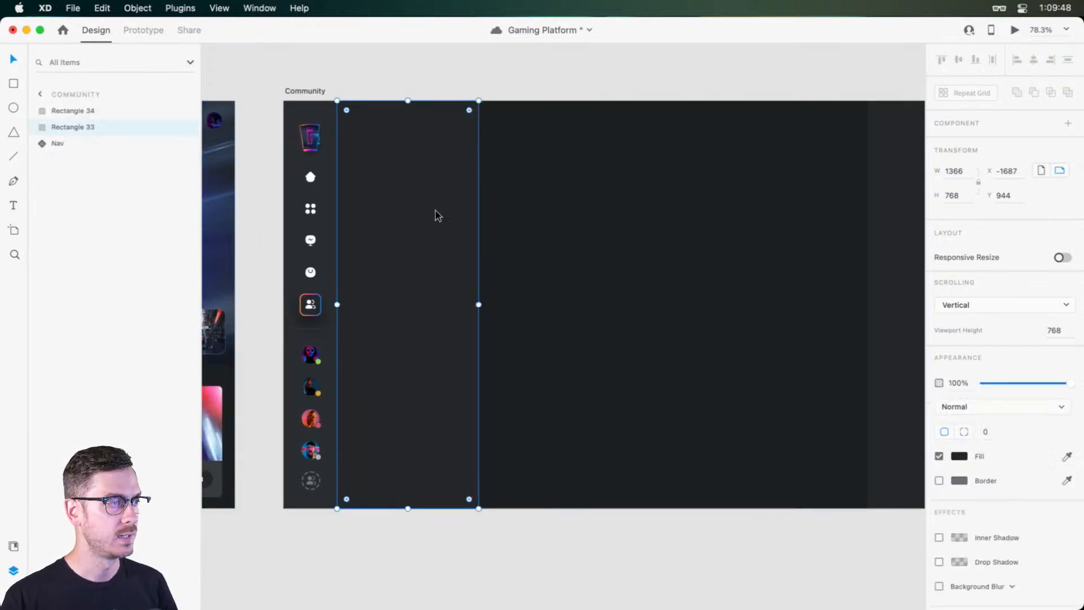
pyautogui.press('Escape')
pyautogui.click(405, 217)
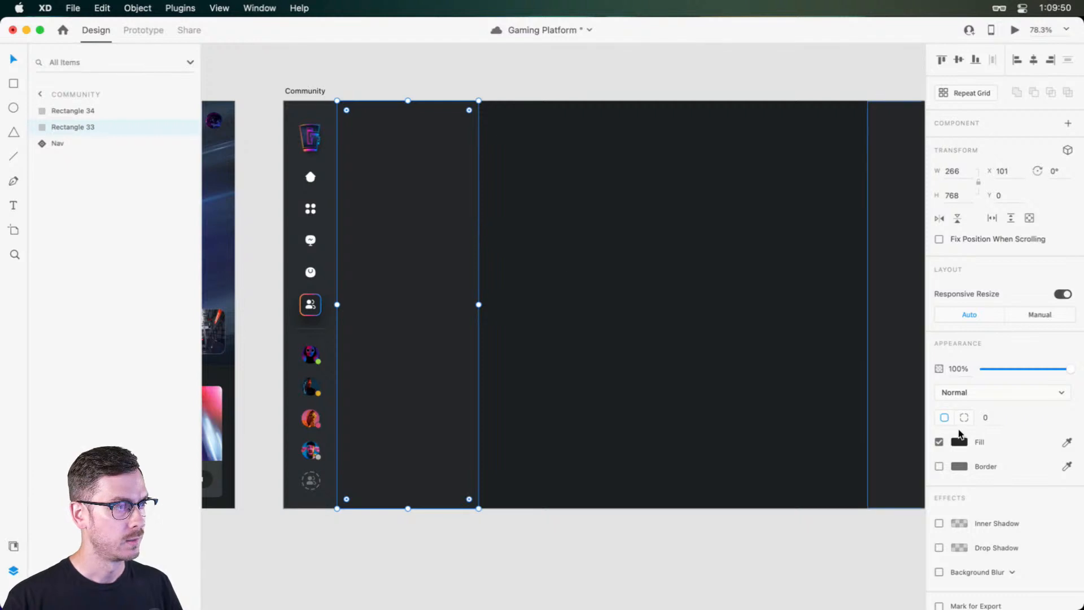
pyautogui.keyDown('shift'); pyautogui.click(915, 314); pyautogui.keyUp('shift')
pyautogui.click(960, 444)
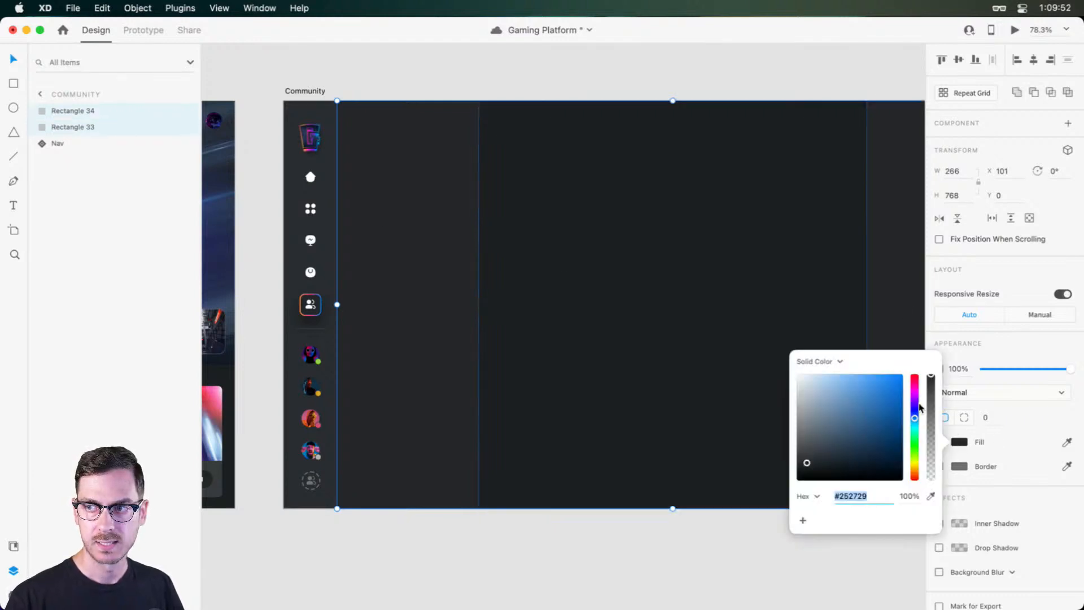
pyautogui.moveTo(807, 465); pyautogui.dragTo(814, 466)
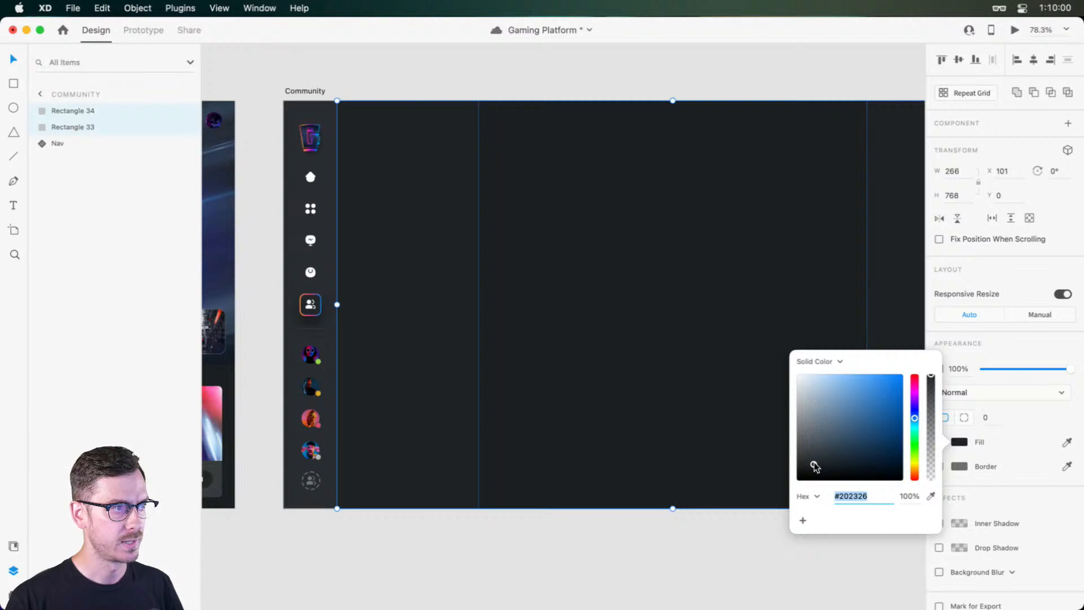
pyautogui.click(644, 292)
# Step: Add a "Recent Messages" text heading near the top of the left column and place it at X 134, Y 42
pyautogui.scroll(3, 357, 113)
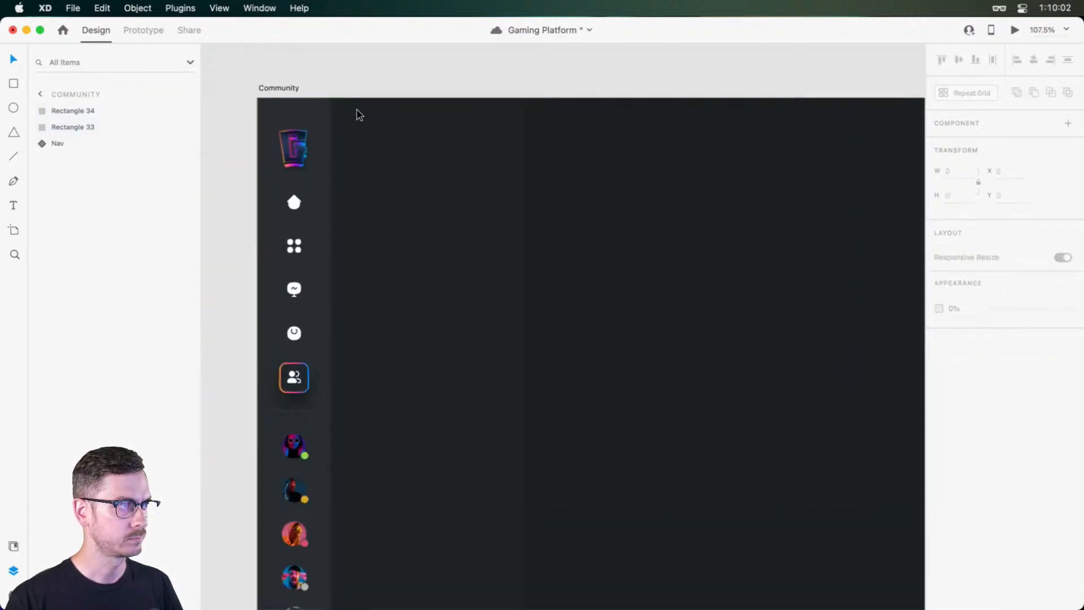
pyautogui.moveTo(379, 156); pyautogui.dragTo(445, 175)
pyautogui.click(491, 171)
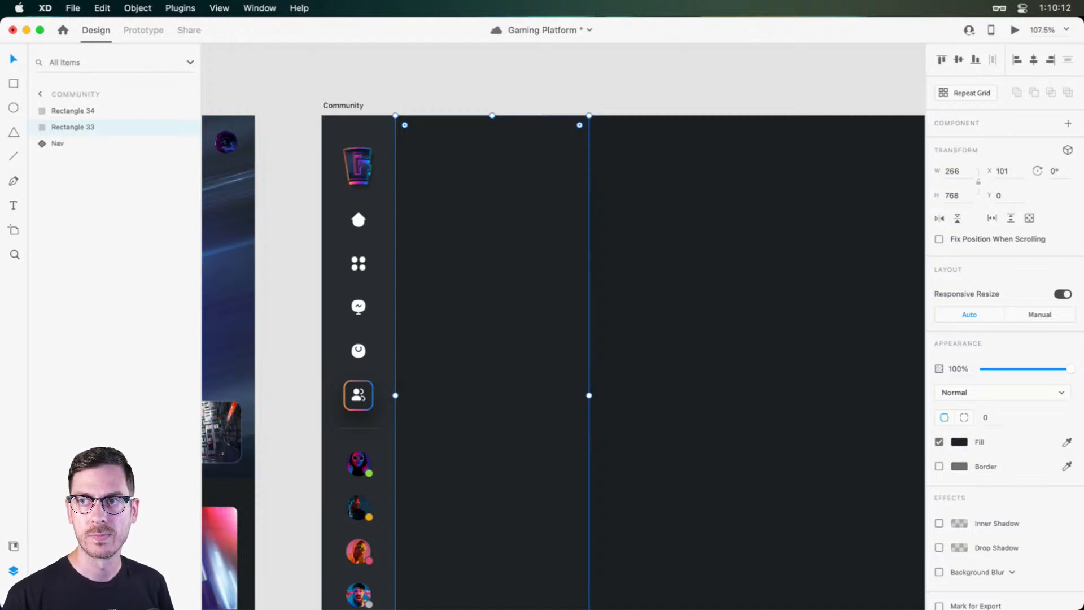
pyautogui.click(428, 168)
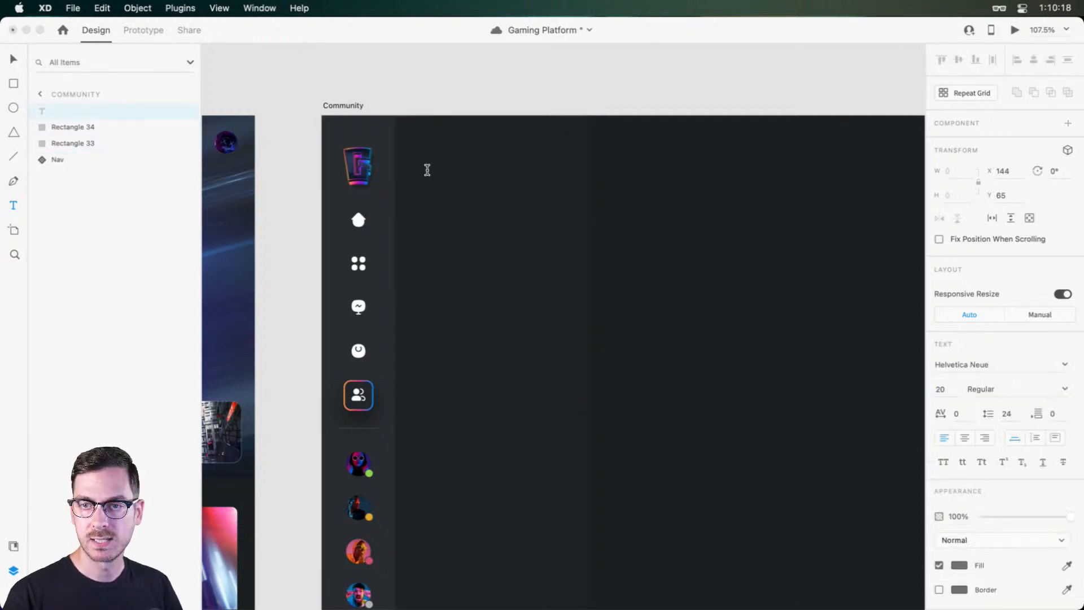
pyautogui.write('Recent Messages')
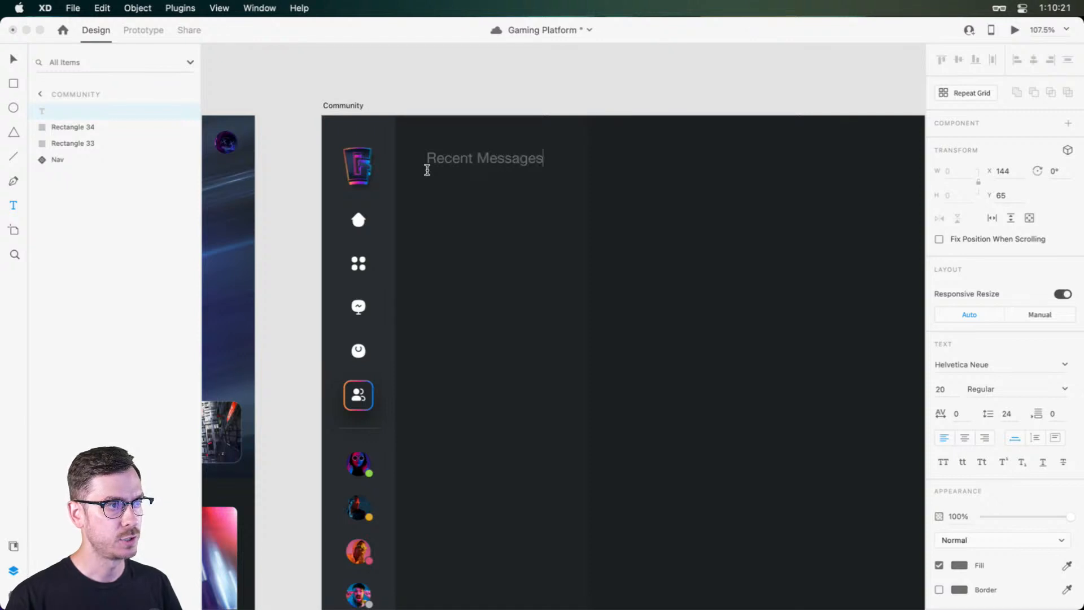
pyautogui.press('Escape')
pyautogui.press('v')
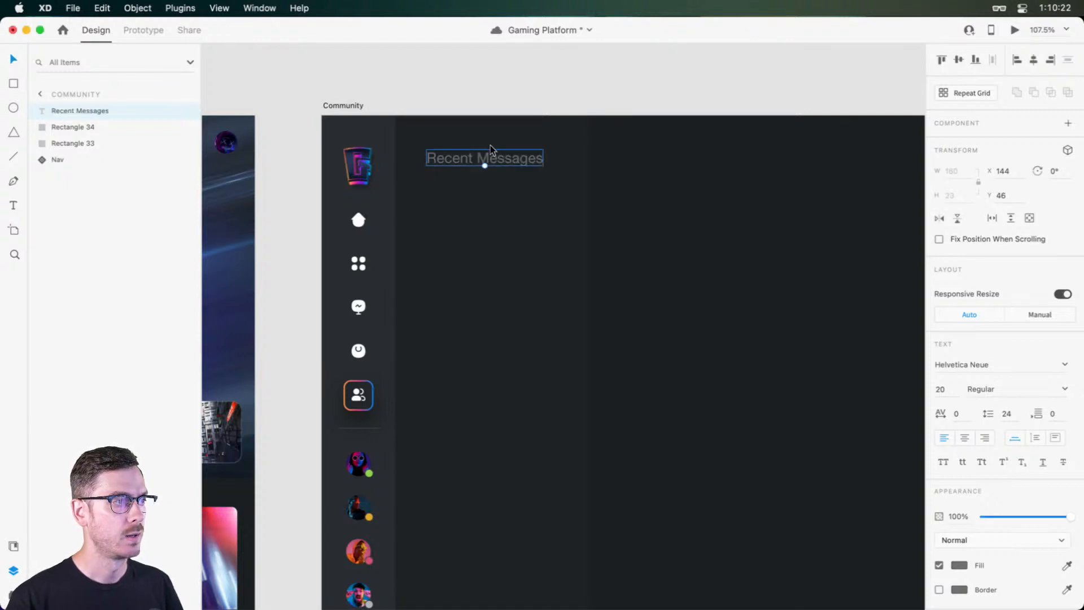
pyautogui.moveTo(457, 160); pyautogui.dragTo(450, 157)
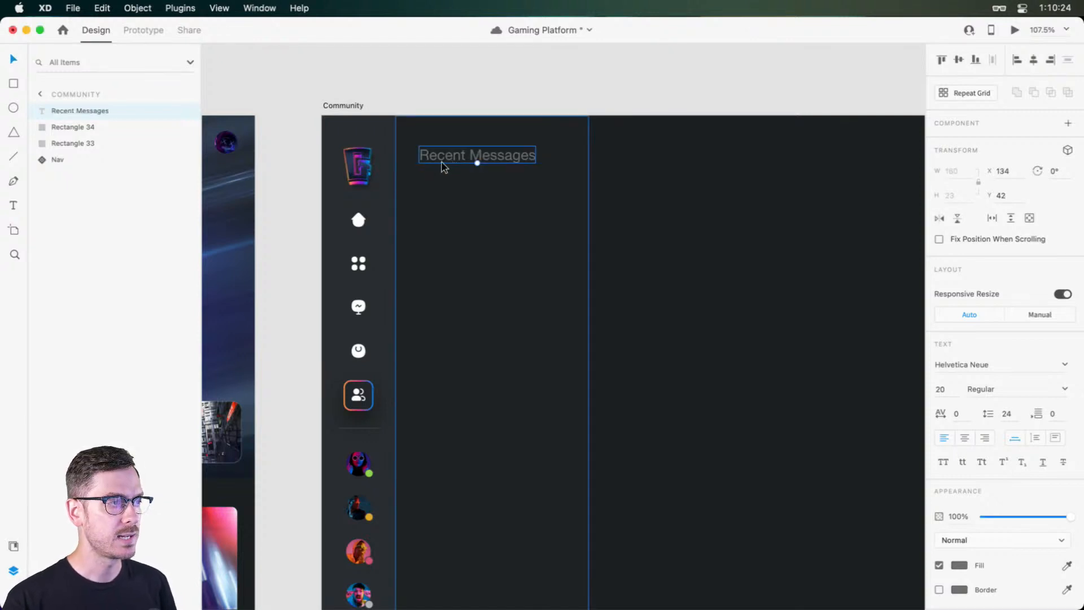
# Step: Set the Recent Messages heading in Museo Sans at size 16 and check its size in the preview
pyautogui.hscroll(-10, 579, 311)
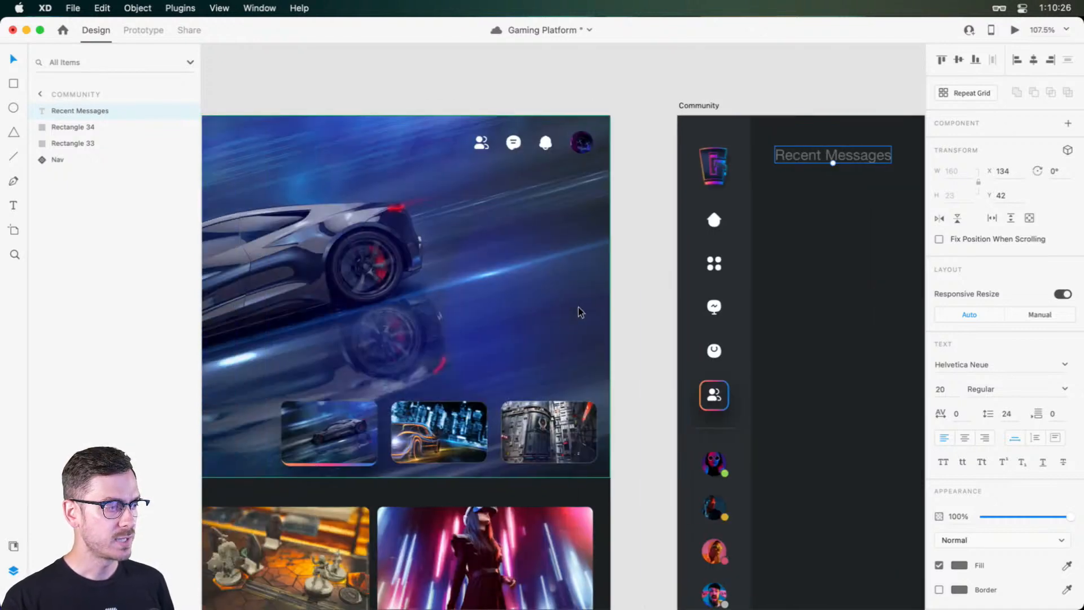
pyautogui.hscroll(10, 577, 314)
pyautogui.scroll(3, 409, 140)
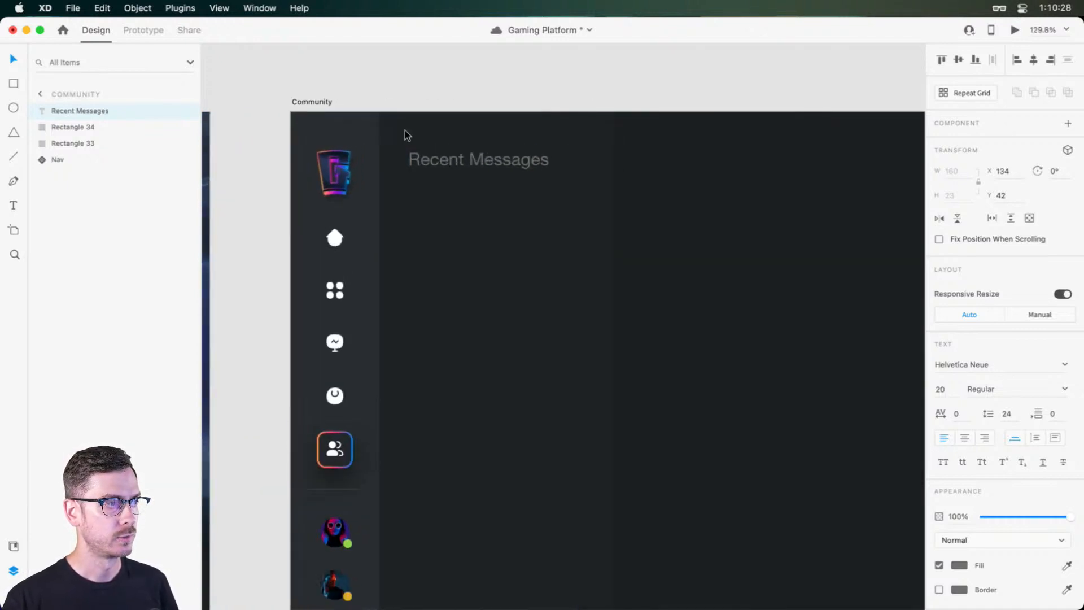
pyautogui.click(981, 365)
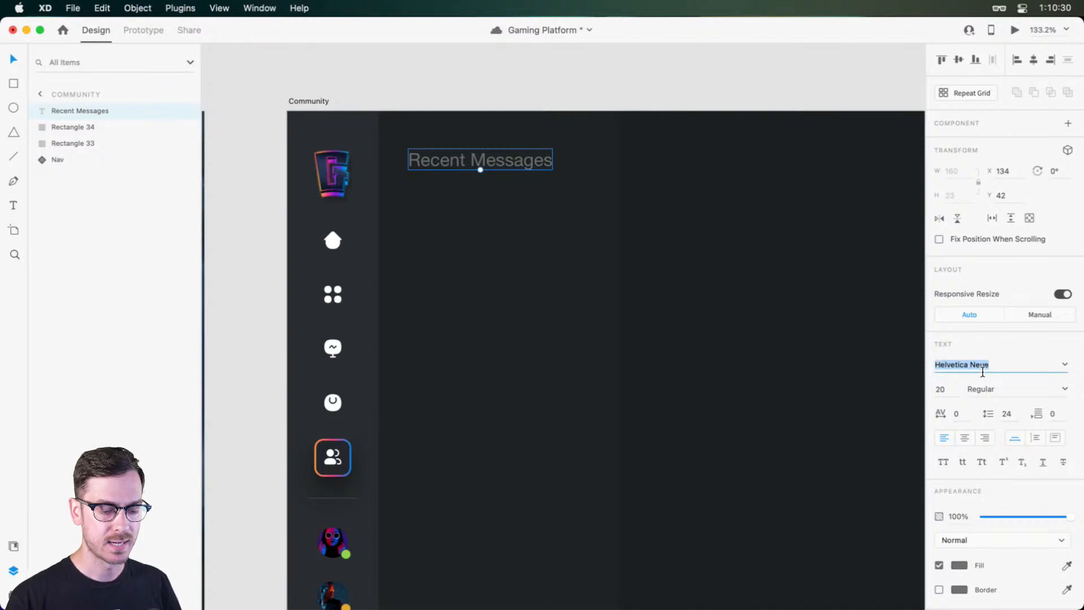
pyautogui.write('Museo Sans')
pyautogui.press('Return')
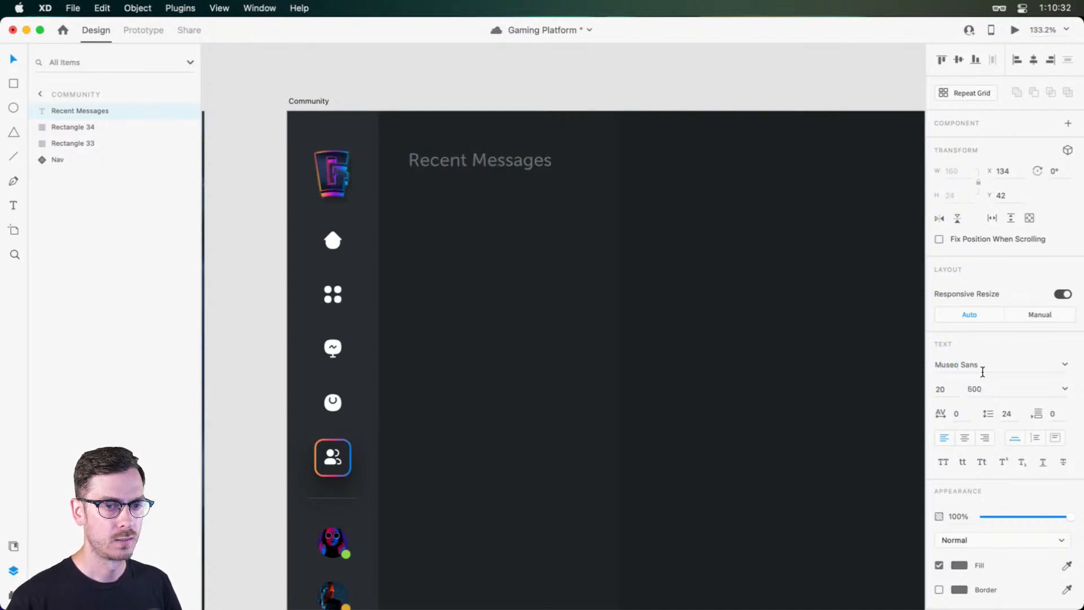
pyautogui.click(951, 398)
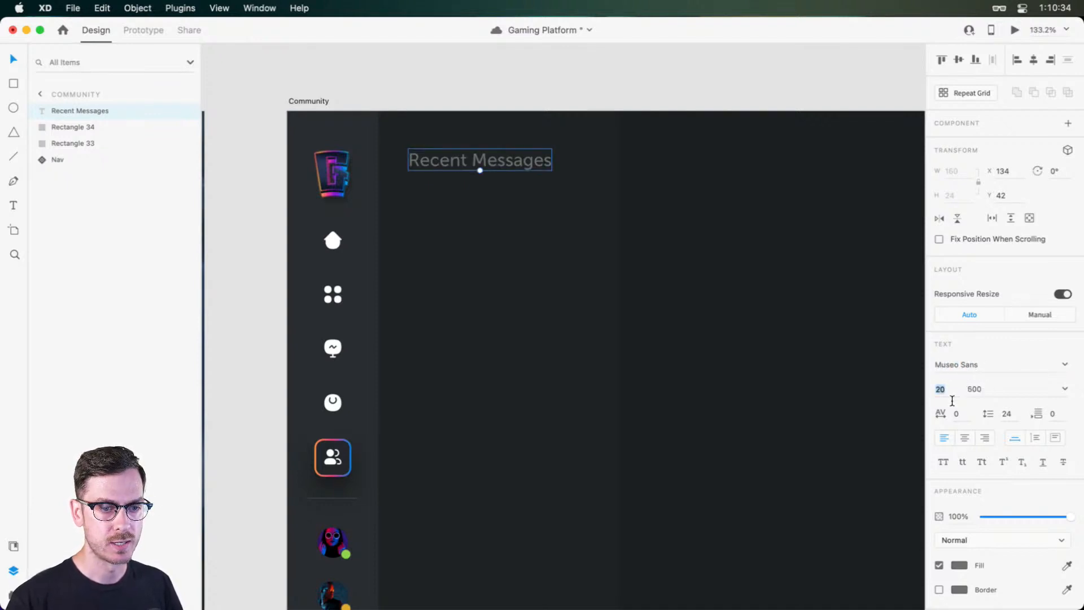
pyautogui.press('super+Return')
pyautogui.press('super+w')
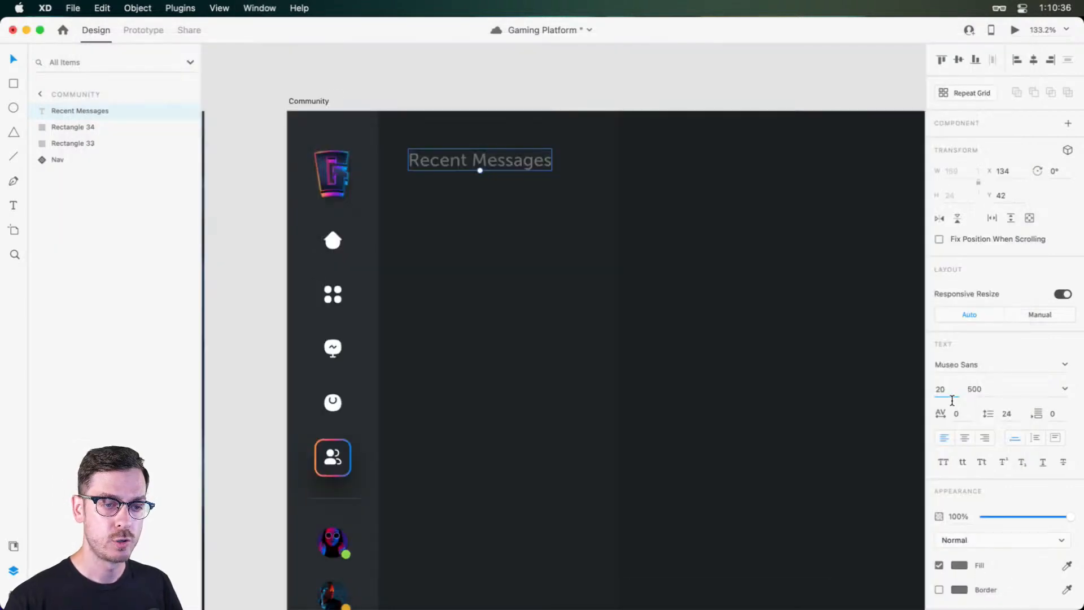
pyautogui.write('16')
pyautogui.press('super+Return')
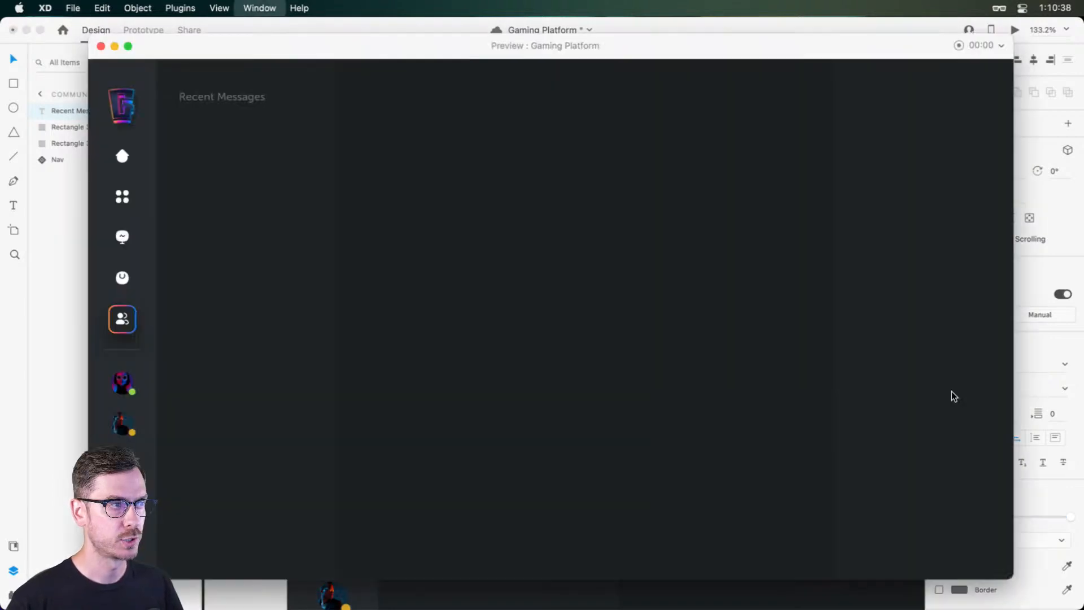
pyautogui.press('super+w')
# Step: Fill the Recent Messages heading with white (fff)
pyautogui.click(959, 566)
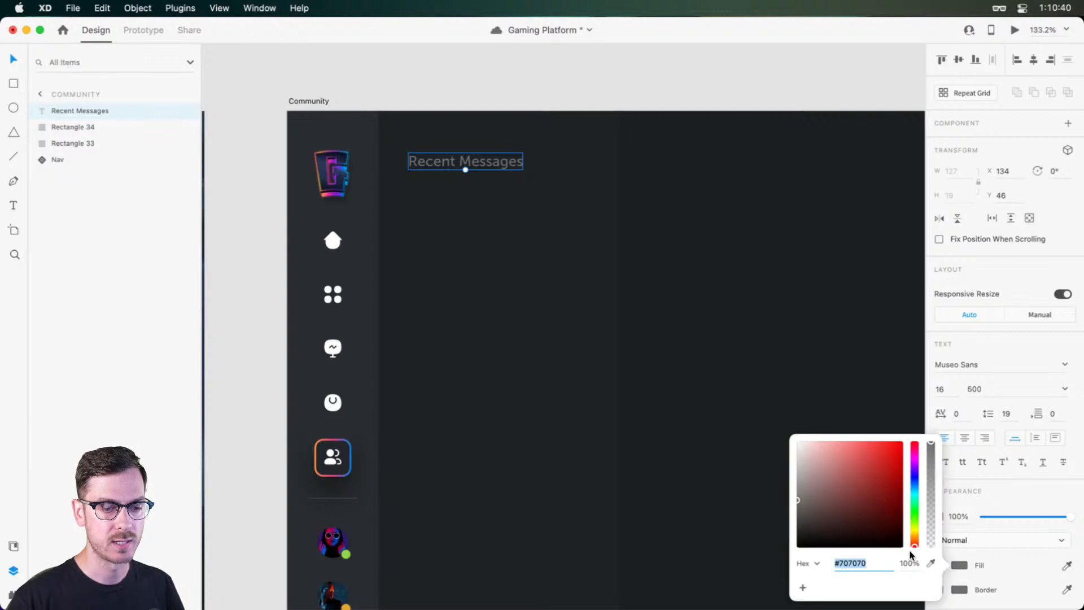
pyautogui.write('fff')
pyautogui.press('Return')
pyautogui.click(1030, 346)
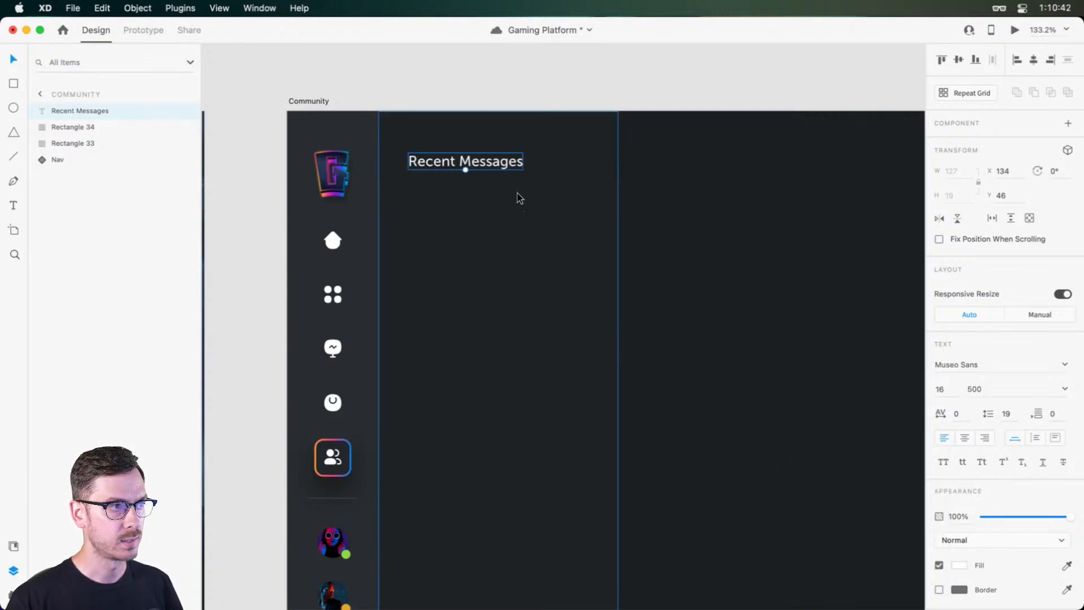
# Step: Move the Recent Messages heading closer to the column's upper-left corner, to X 123, Y 33, checking the placement in the preview
pyautogui.moveTo(485, 161)
pyautogui.mouseDown()
pyautogui.moveTo(480, 150)
pyautogui.moveTo(481, 159)
pyautogui.mouseUp()
pyautogui.press('super+Return')
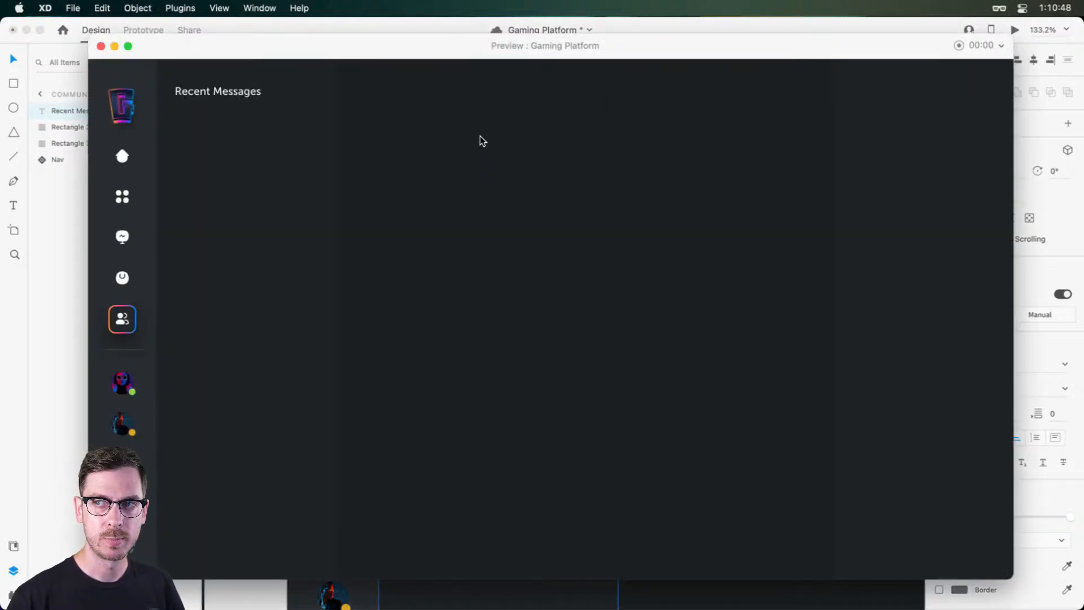
pyautogui.press('super+w')
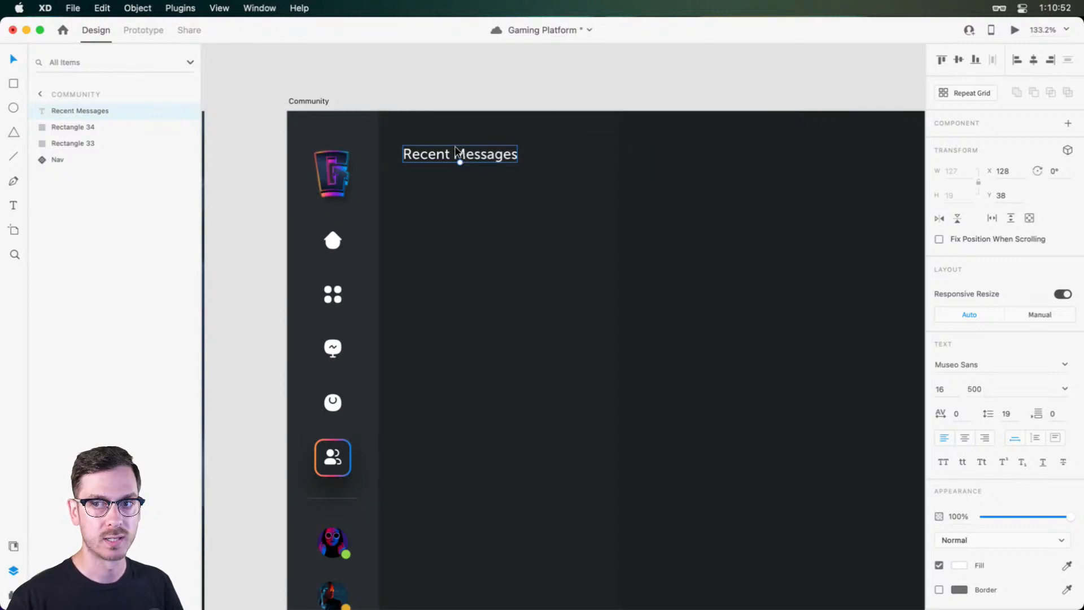
pyautogui.moveTo(455, 147); pyautogui.dragTo(450, 143)
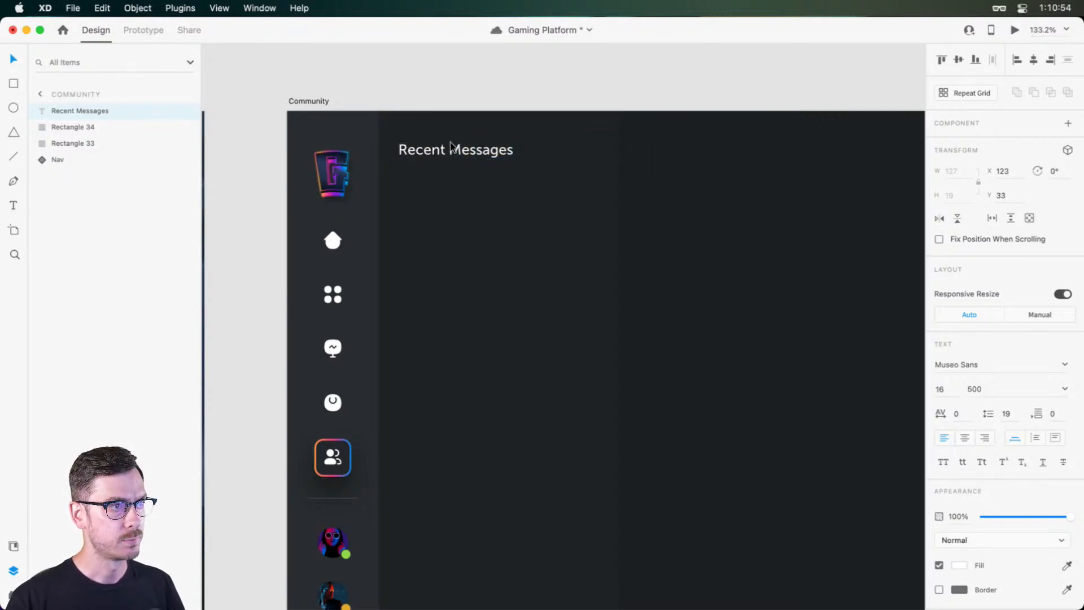
# Step: Draw a downward chevron beside the Recent Messages heading with the Pen tool, two grid squares wide and one deep, using the square grid temporarily
pyautogui.scroll(5, 443, 136)
pyautogui.scroll(2, 443, 137)
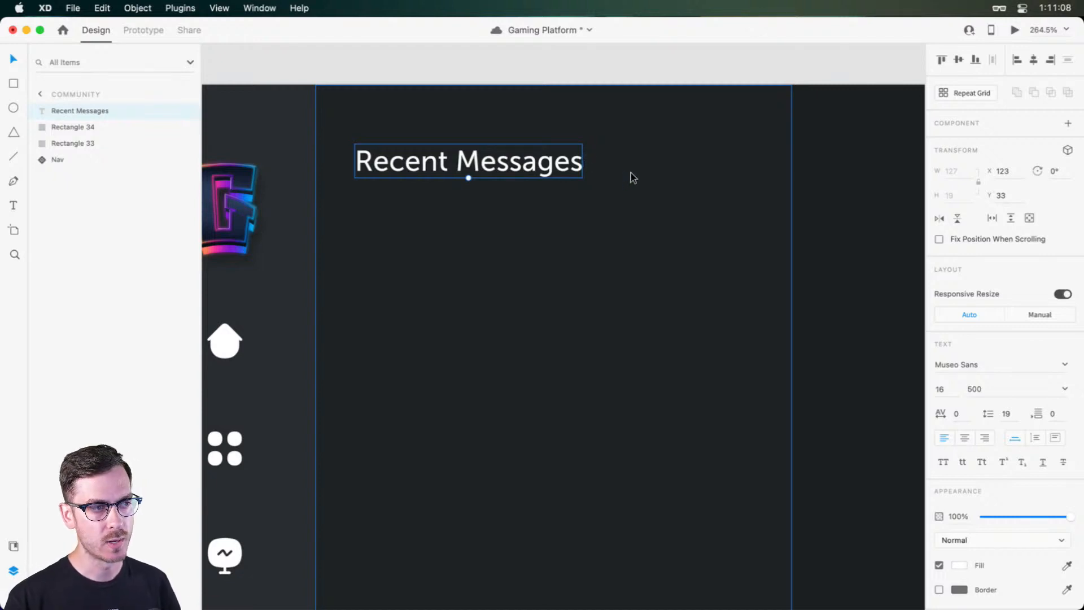
pyautogui.scroll(5, 598, 164)
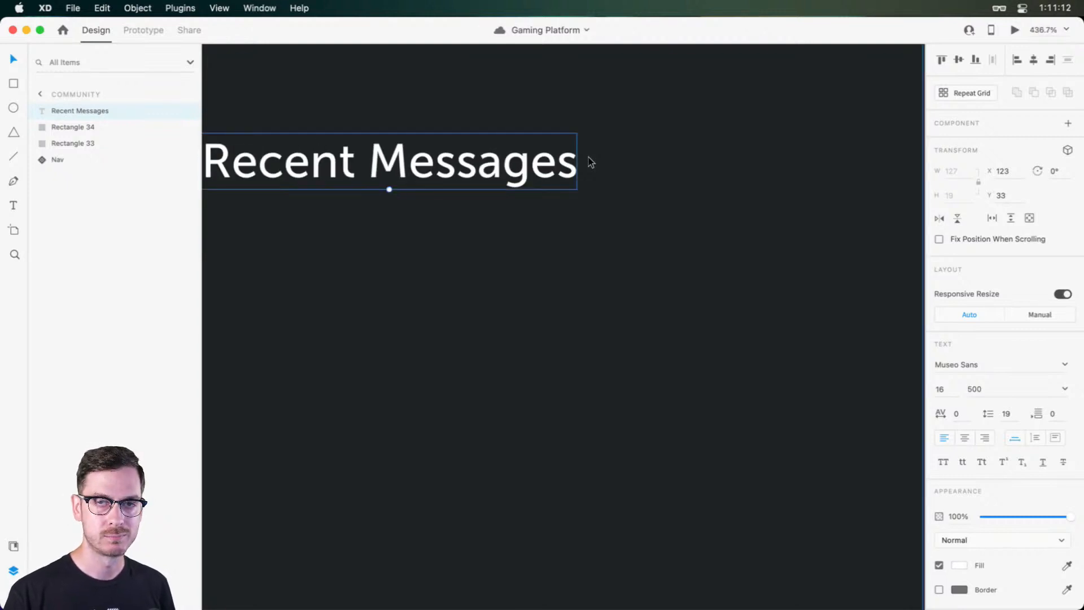
pyautogui.press('super+apostrophe')
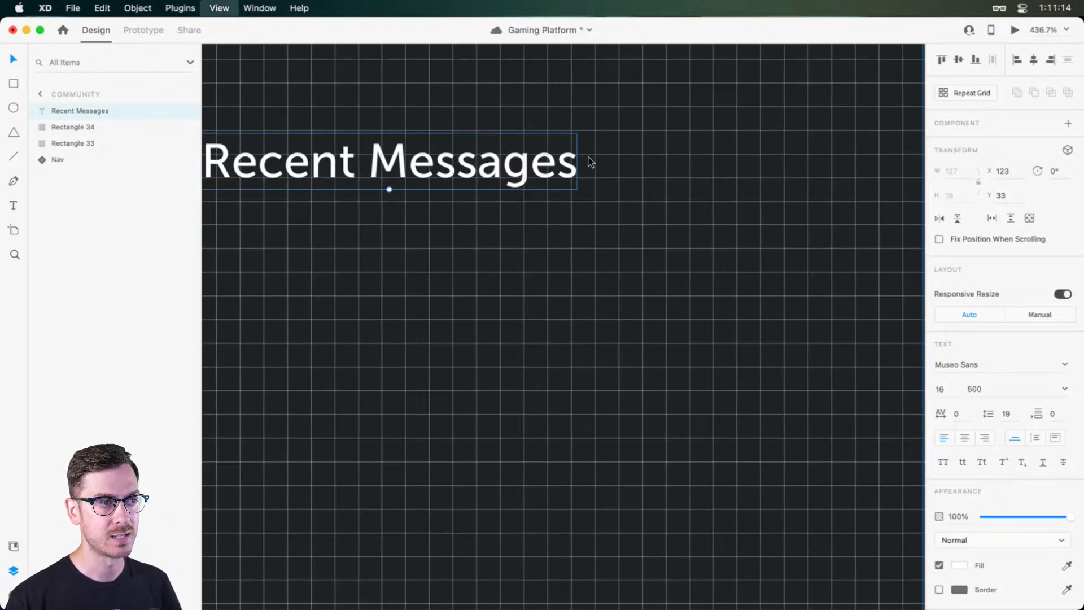
pyautogui.press('p')
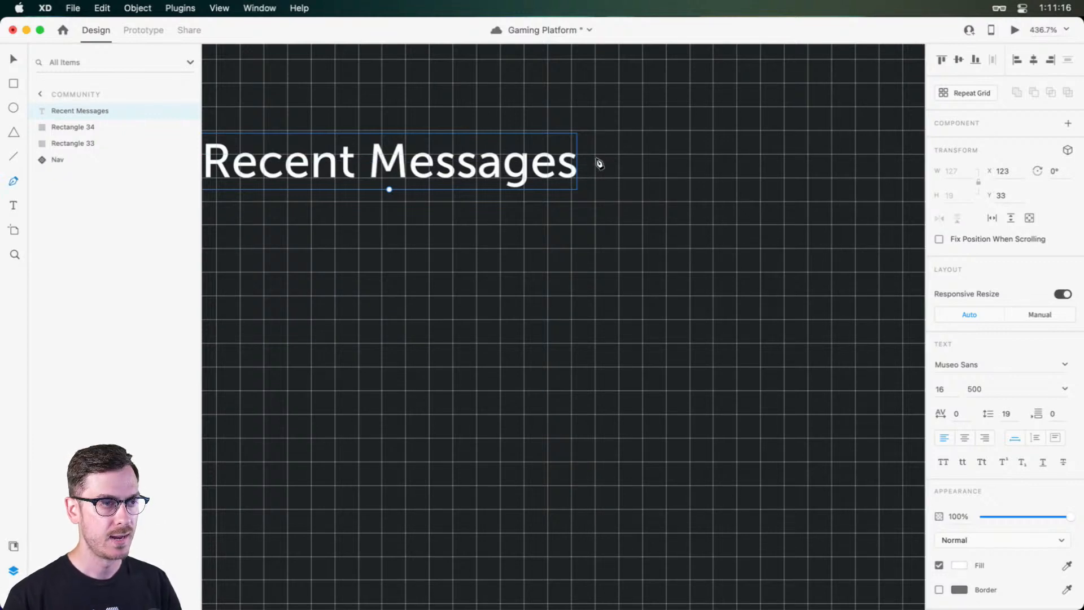
pyautogui.click(618, 184)
pyautogui.press('Escape')
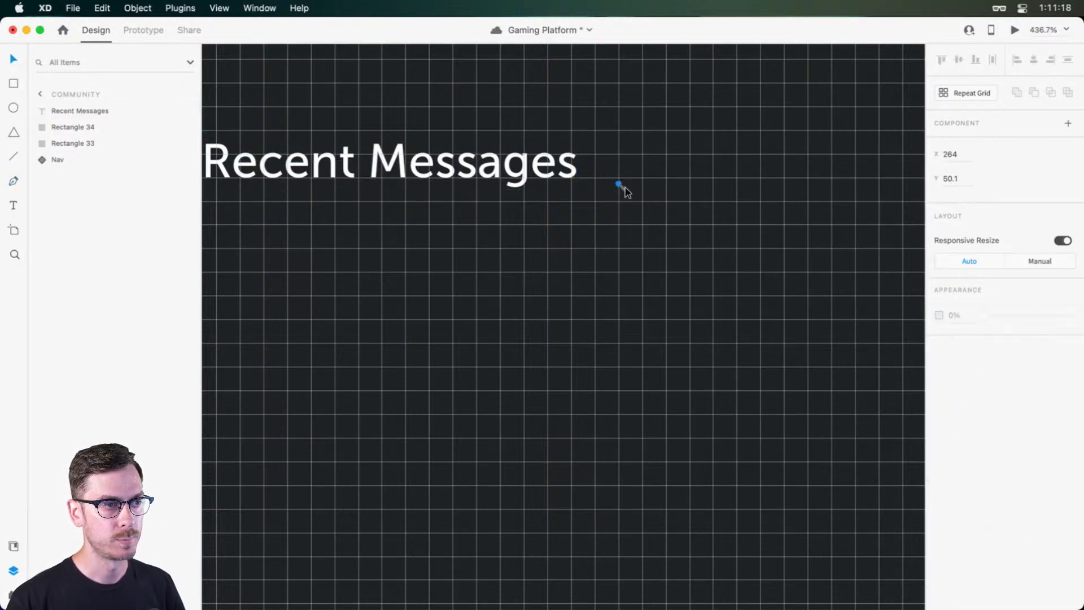
pyautogui.click(618, 177)
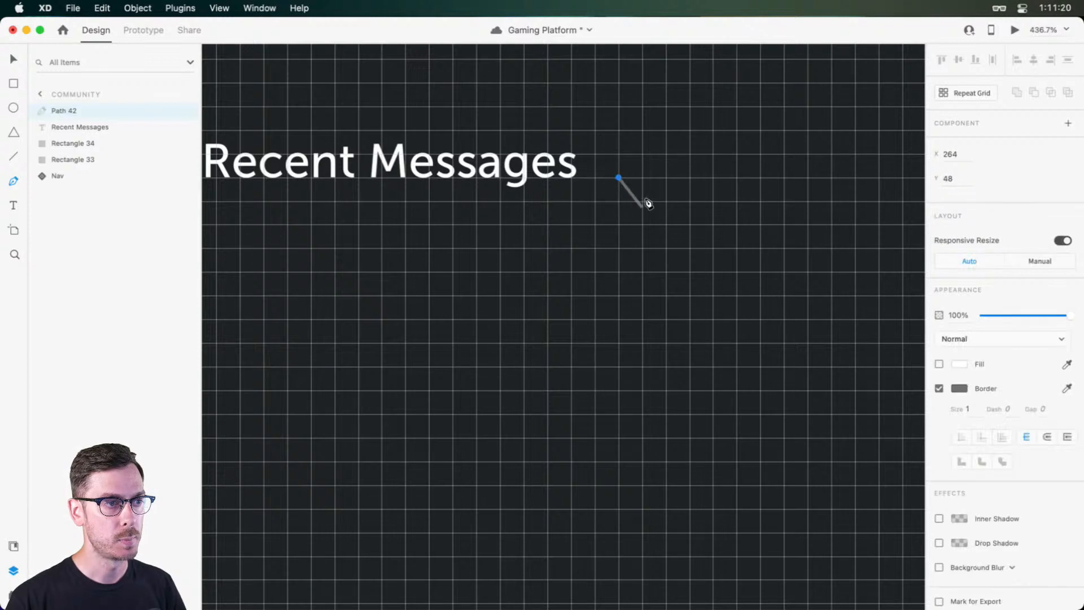
pyautogui.click(642, 201)
pyautogui.click(667, 177)
pyautogui.press('Escape')
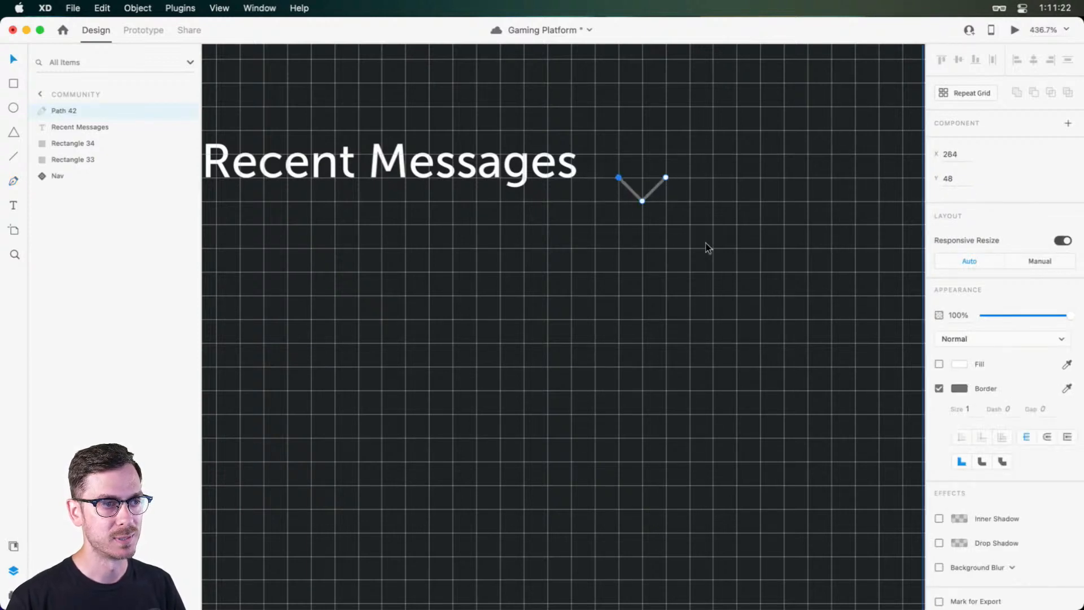
pyautogui.press('super+apostrophe')
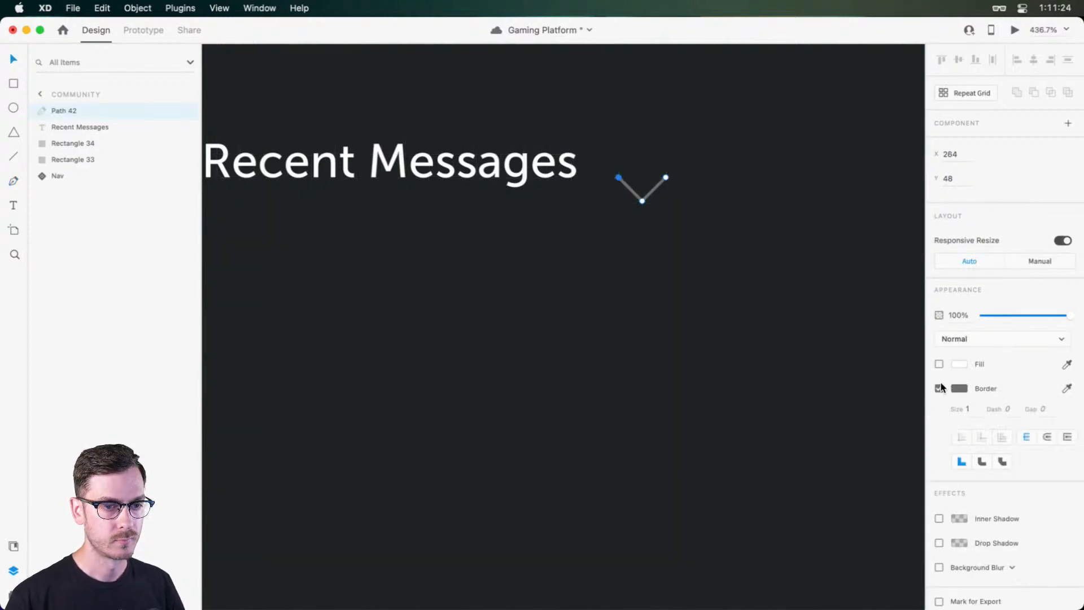
# Step: Give the chevron a white #FFFFFF border with size 3 and check it in the preview
pyautogui.click(962, 387)
pyautogui.moveTo(820, 346); pyautogui.dragTo(792, 307)
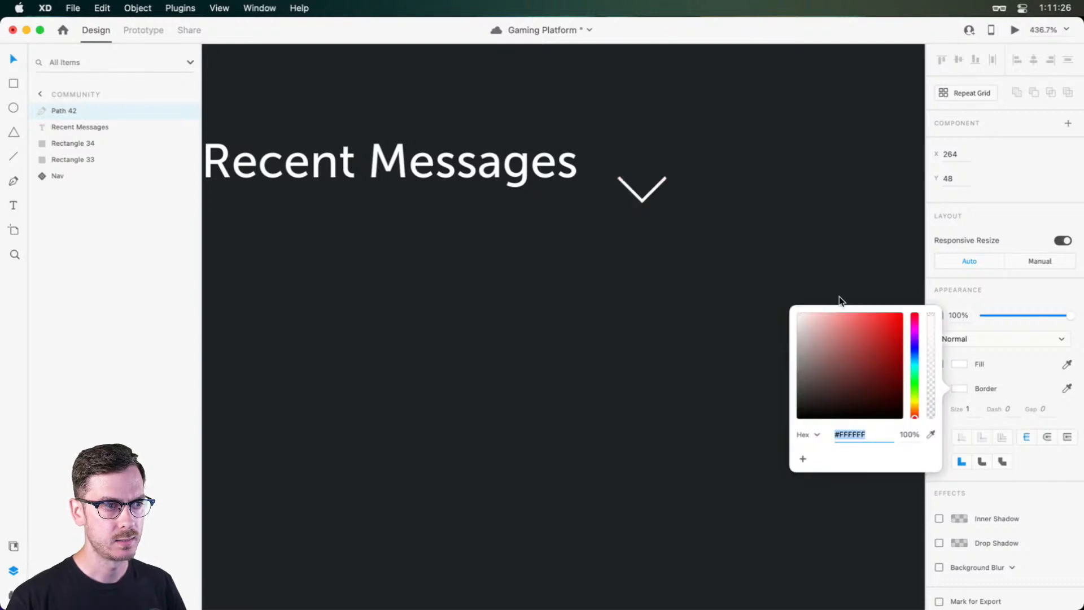
pyautogui.click(1002, 298)
pyautogui.click(976, 414)
pyautogui.write('3')
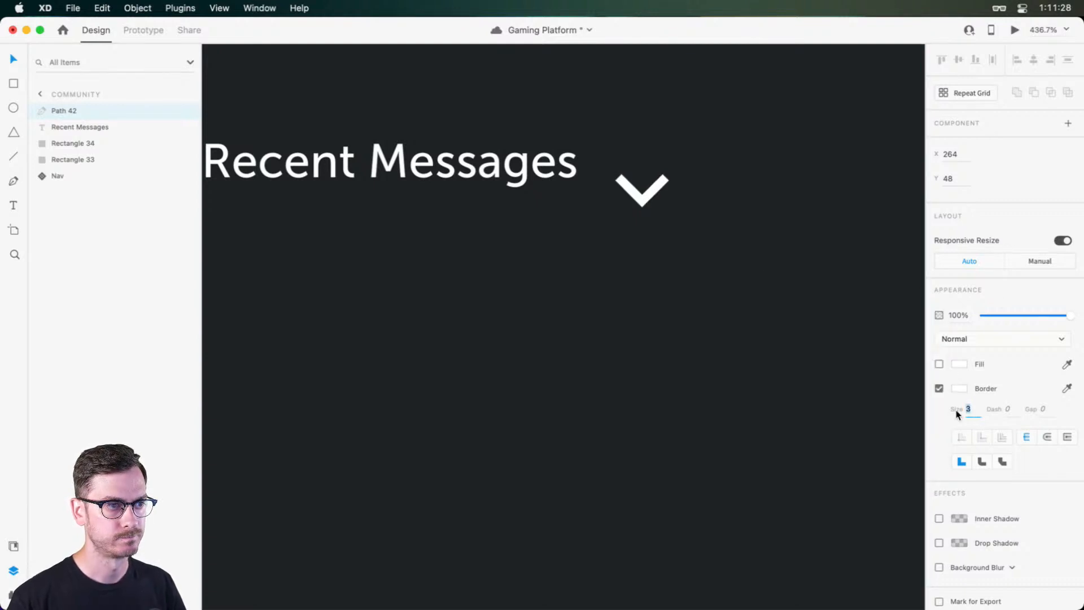
pyautogui.press('super+Return')
pyautogui.press('super+w')
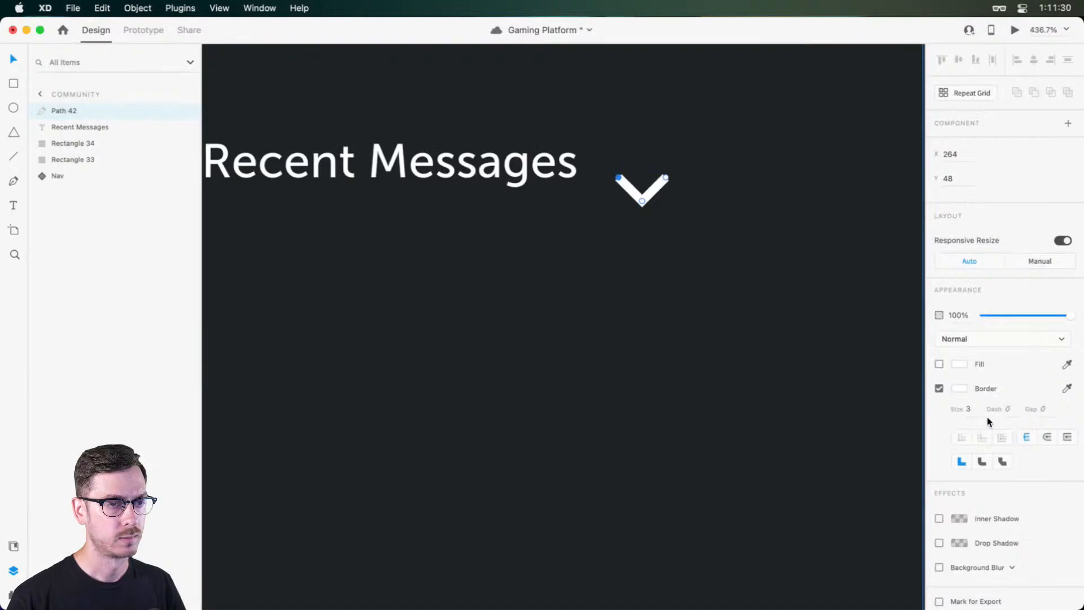
# Step: Scale the chevron down, align it beside the Recent Messages heading at about X 265, Y 39.5, and check it in the preview
pyautogui.press('Escape')
pyautogui.moveTo(665, 178); pyautogui.dragTo(647, 166)
pyautogui.press('Return')
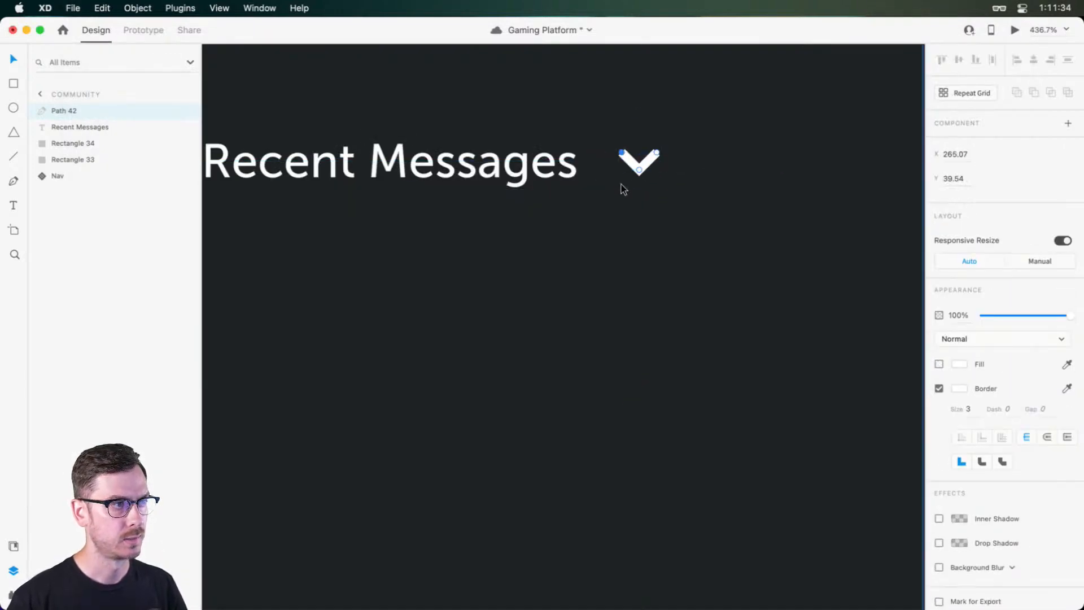
pyautogui.press('super+Return')
pyautogui.press('super+w')
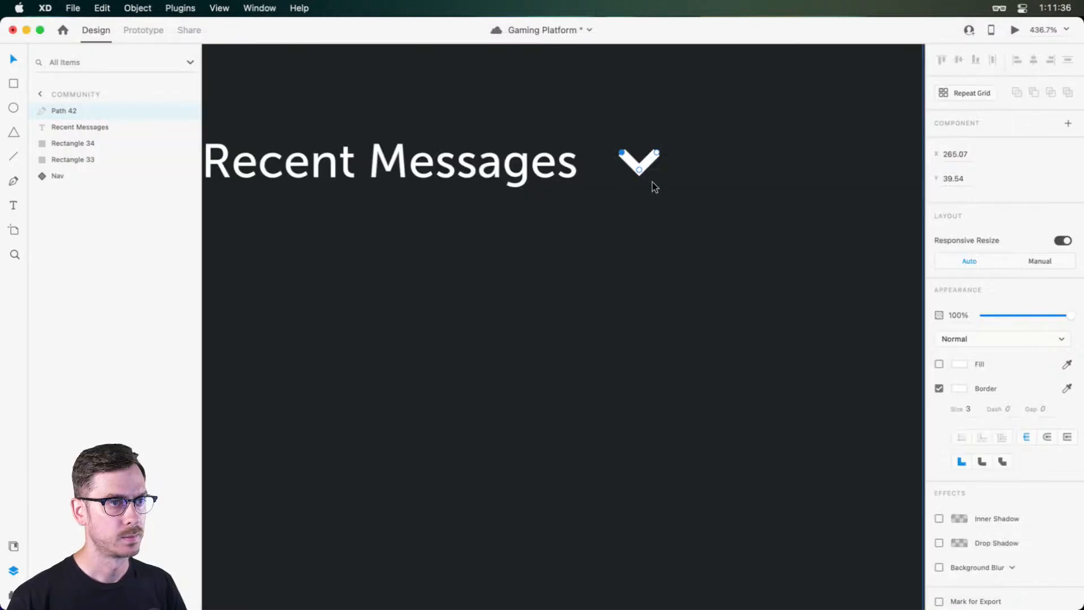
# Step: Set the chevron's border size to 2 with round caps and round joins, checking it in the preview
pyautogui.click(965, 408)
pyautogui.write('2')
pyautogui.press('Return')
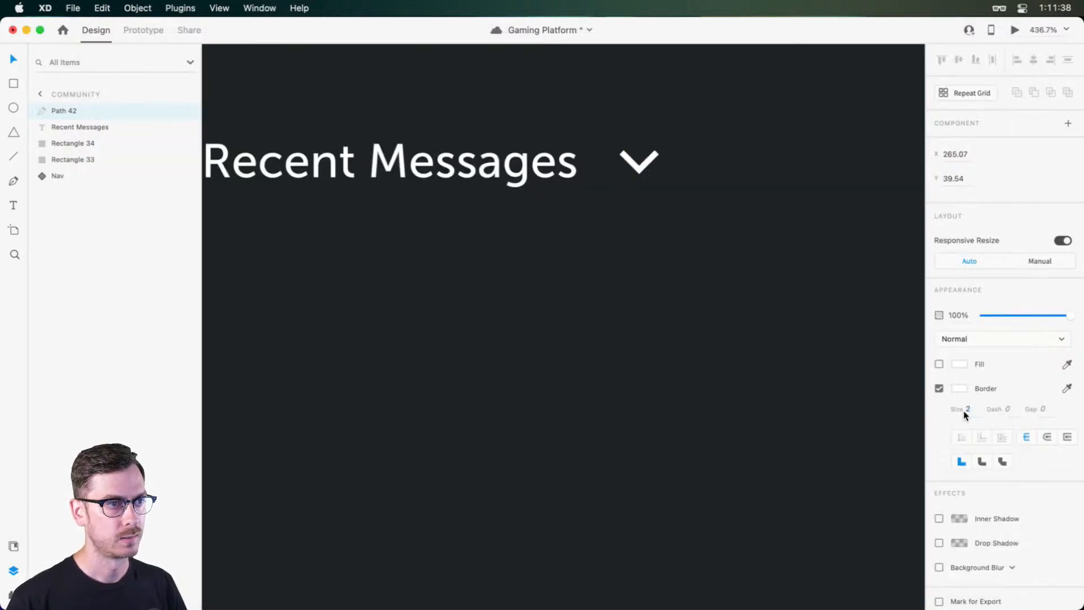
pyautogui.press('super+Return')
pyautogui.press('super+w')
pyautogui.press('Escape')
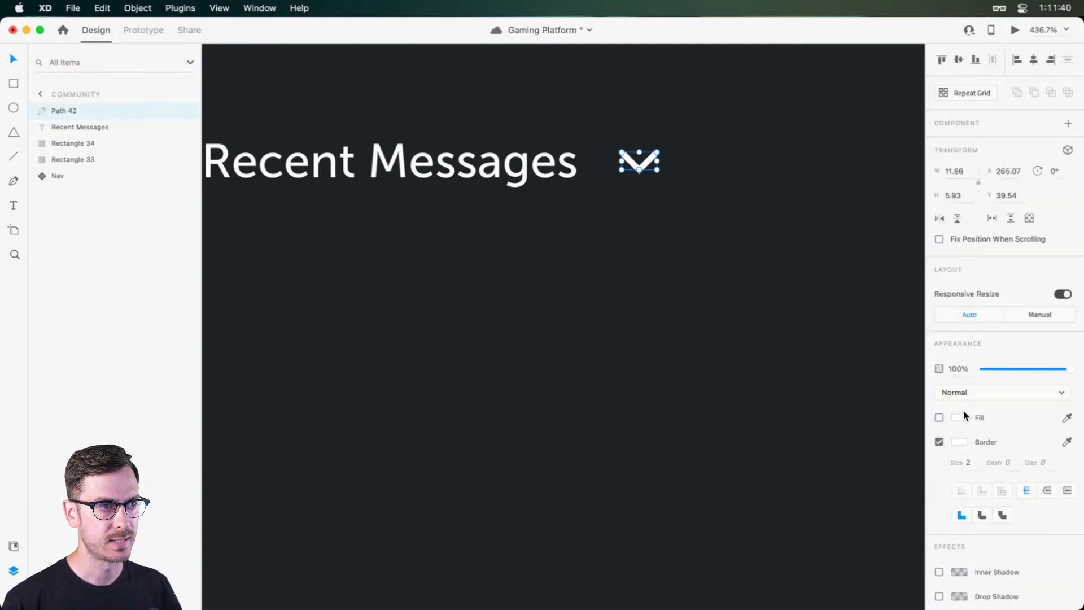
pyautogui.click(1047, 490)
pyautogui.click(981, 515)
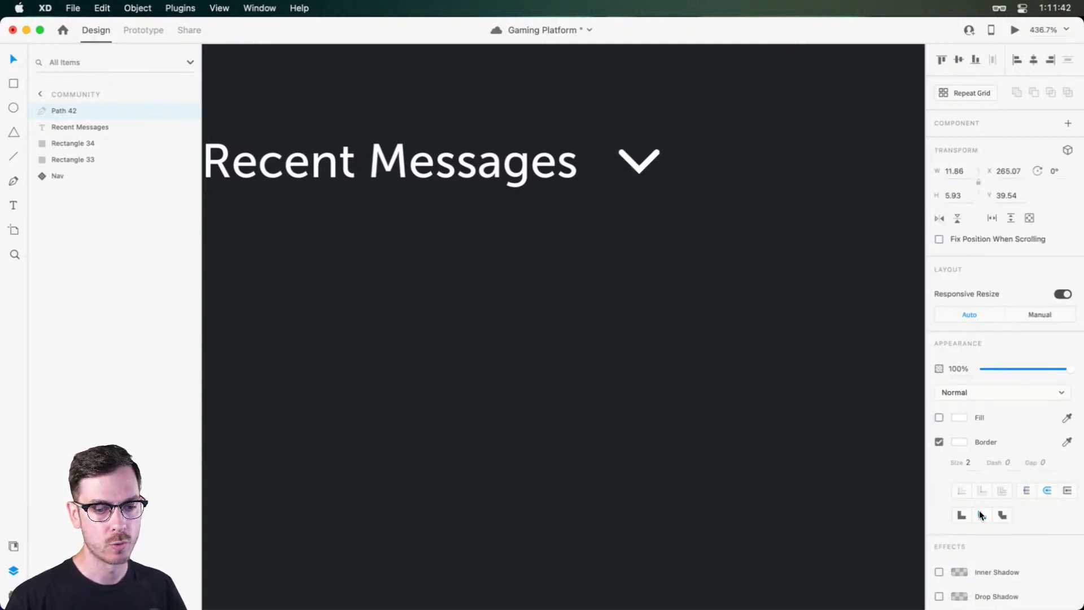
# Step: Scale the chevron down to about 9.24 by 4.62 at X 262.38, Y 41.19, check it in the preview and save the document
pyautogui.moveTo(650, 160); pyautogui.dragTo(642, 157)
pyautogui.press('Down')
pyautogui.press('super+Return')
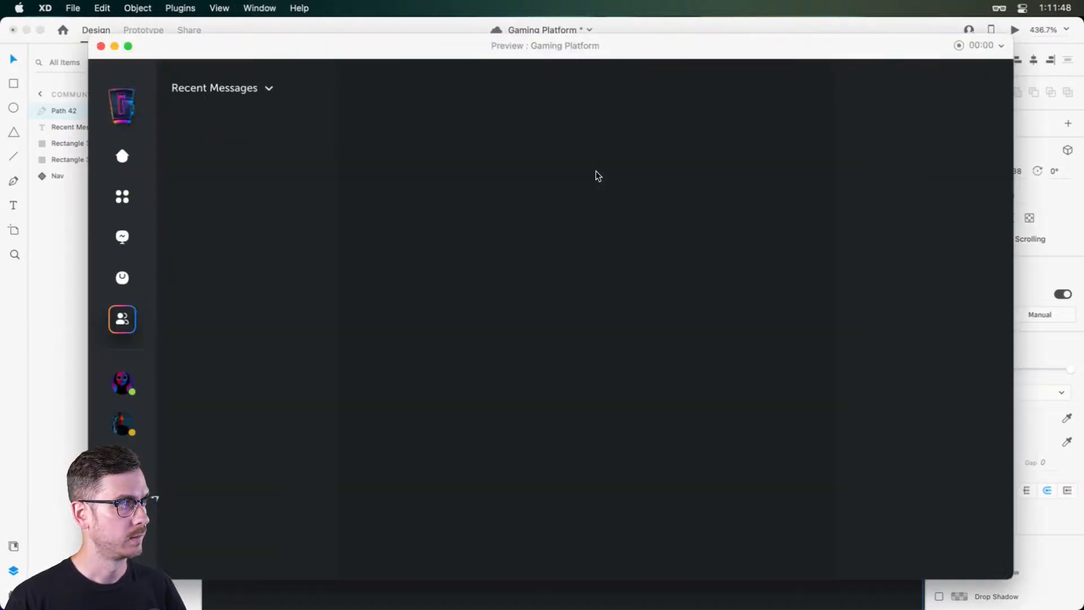
pyautogui.press('super+w')
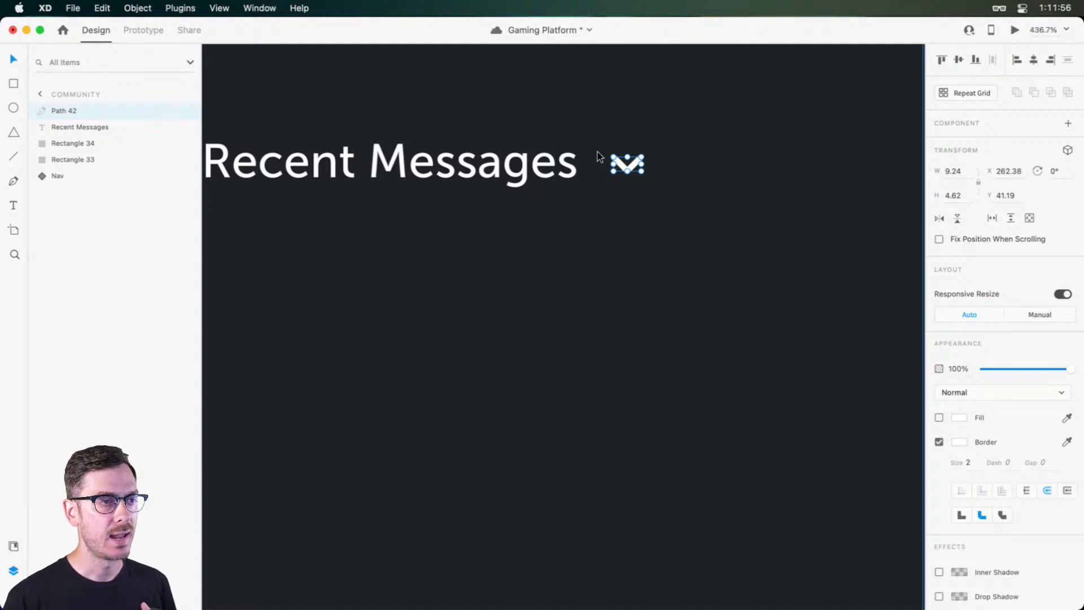
pyautogui.hscroll(-4, 551, 142)
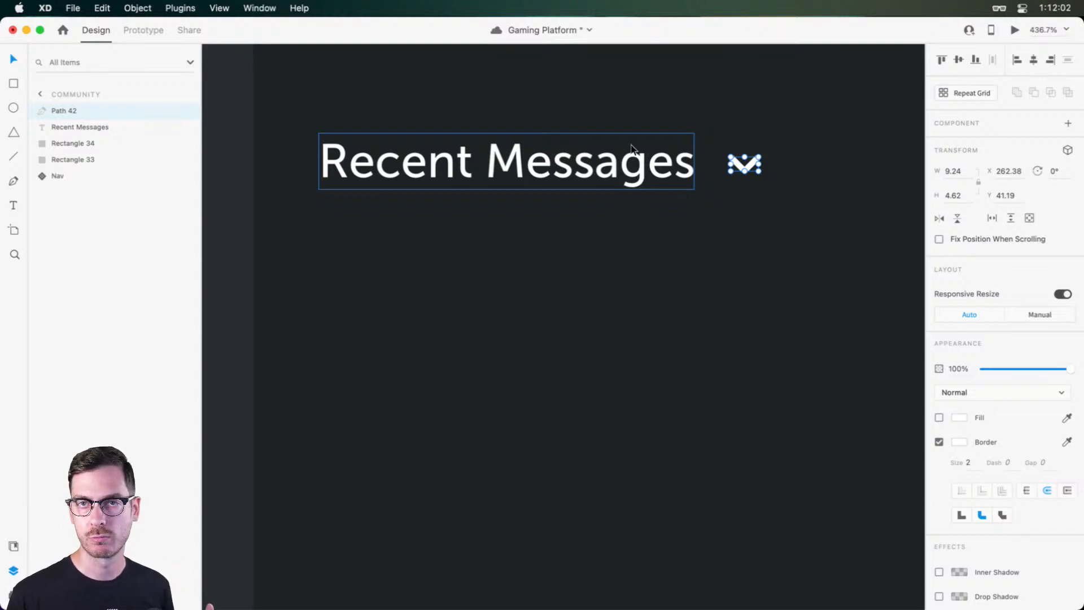
pyautogui.press('super+s')
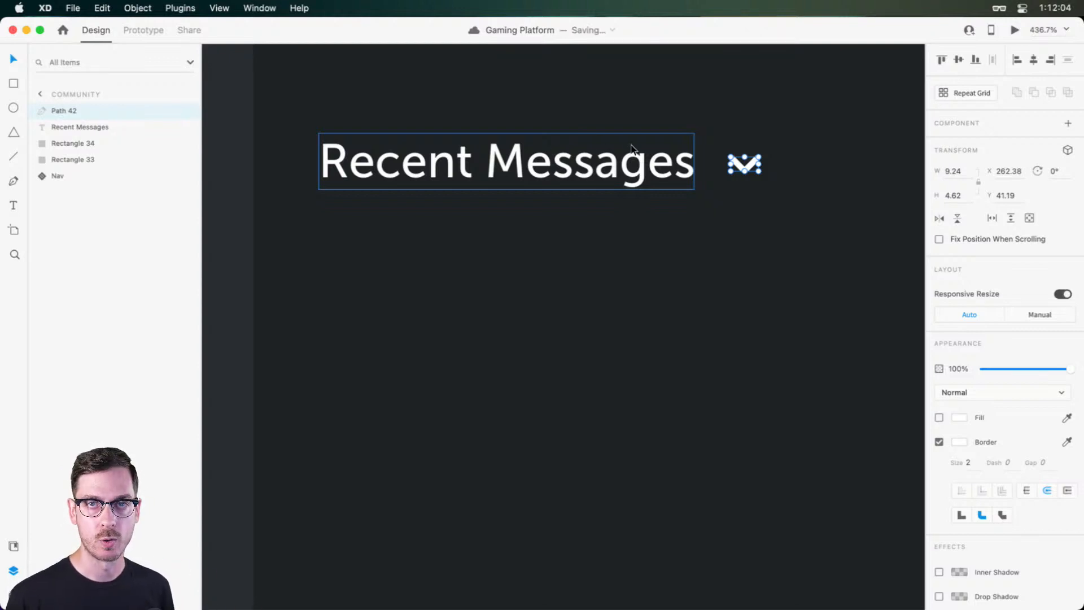
# Step: Compare the heading with its preview and nudge the chevron closer to the Recent Messages text, to X 259.38
pyautogui.press('super+Return')
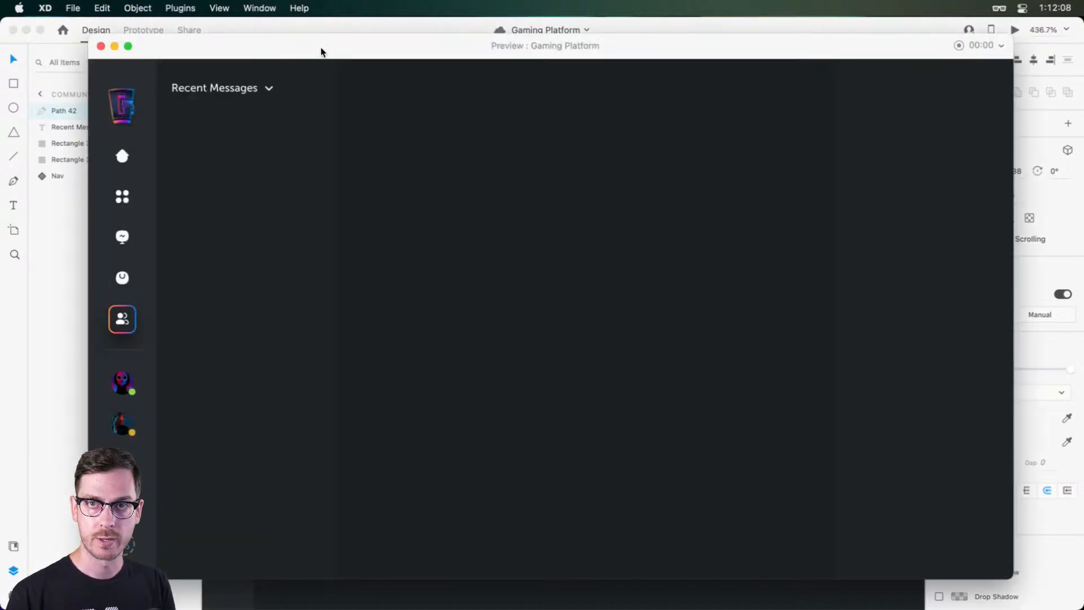
pyautogui.moveTo(320, 52); pyautogui.dragTo(346, 360)
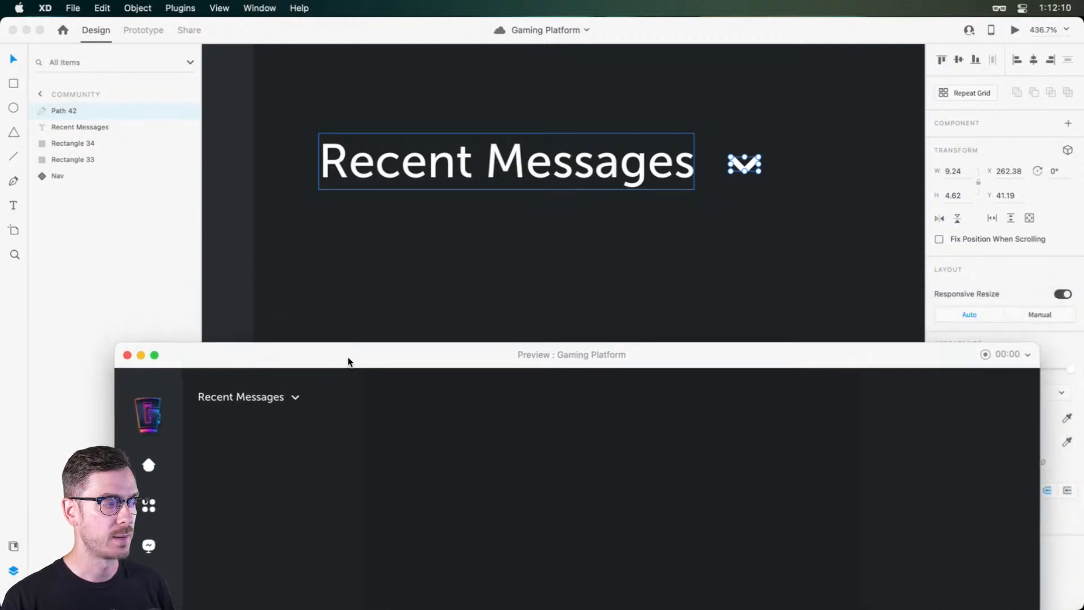
pyautogui.moveTo(747, 163); pyautogui.dragTo(712, 171)
pyautogui.press('super+z')
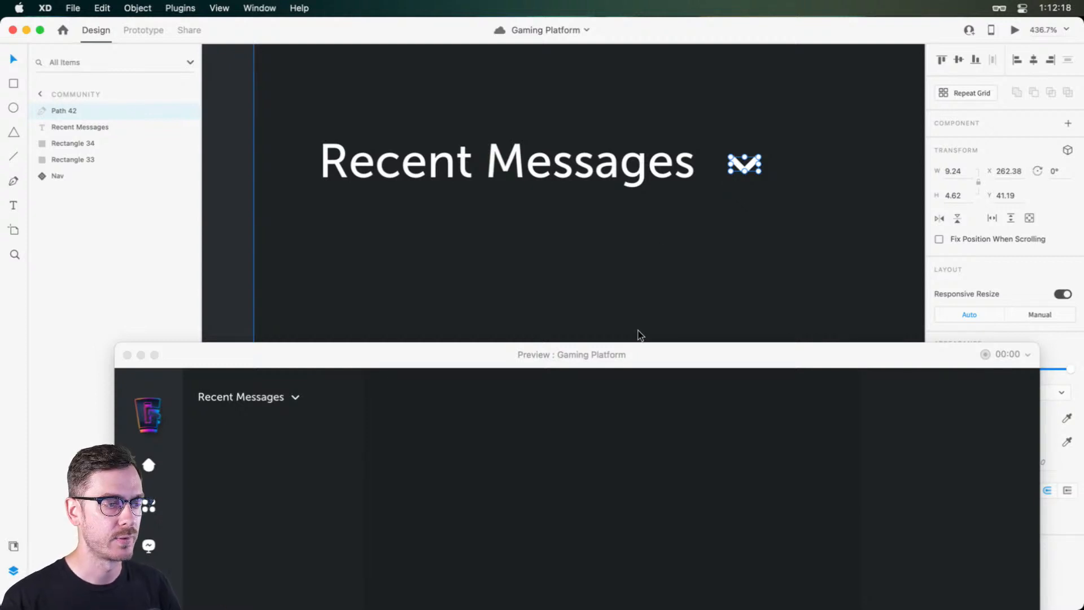
pyautogui.moveTo(644, 351); pyautogui.dragTo(646, 198)
pyautogui.click(752, 166)
pyautogui.press('Left')
pyautogui.press('Left')
pyautogui.press('Left')
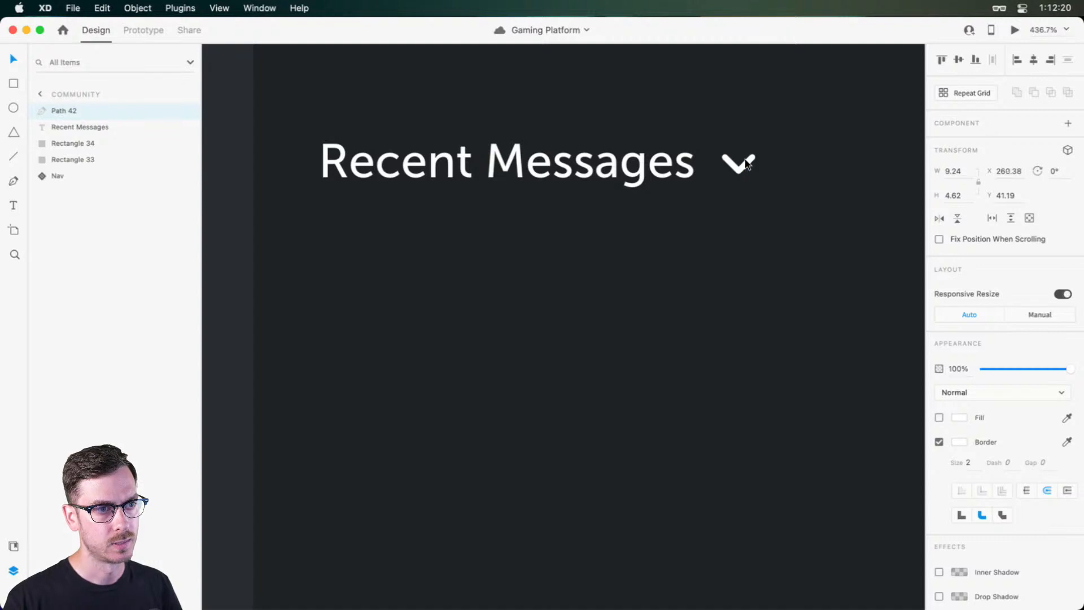
# Step: Change the chevron's border color to the muted gray #6D7079
pyautogui.click(956, 442)
pyautogui.click(914, 409)
pyautogui.moveTo(816, 390)
pyautogui.mouseDown()
pyautogui.moveTo(808, 418)
pyautogui.moveTo(820, 421)
pyautogui.moveTo(807, 421)
pyautogui.mouseUp()
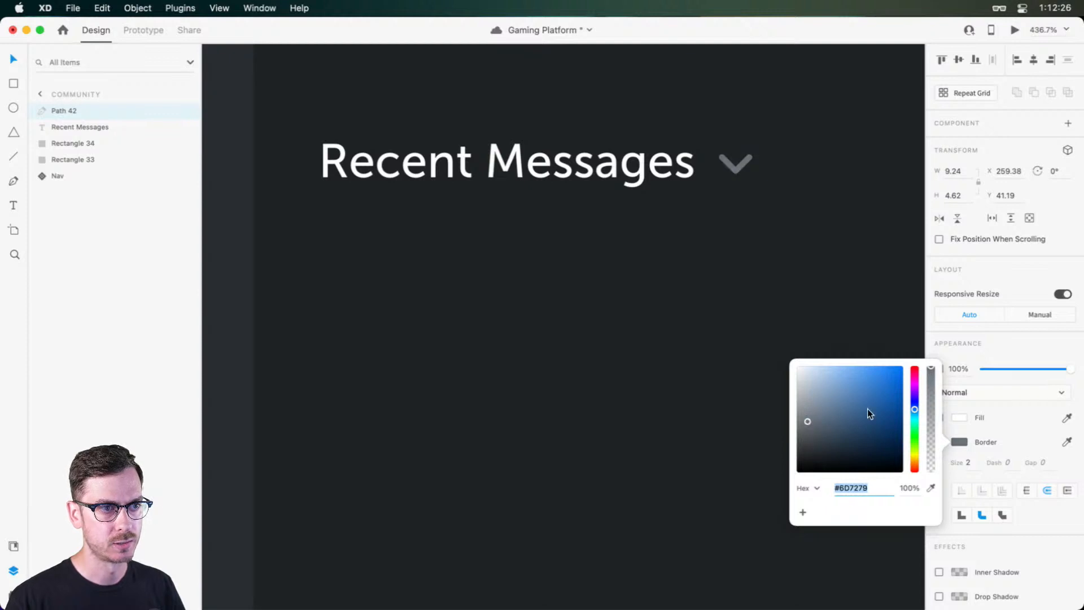
pyautogui.moveTo(915, 411); pyautogui.dragTo(915, 405)
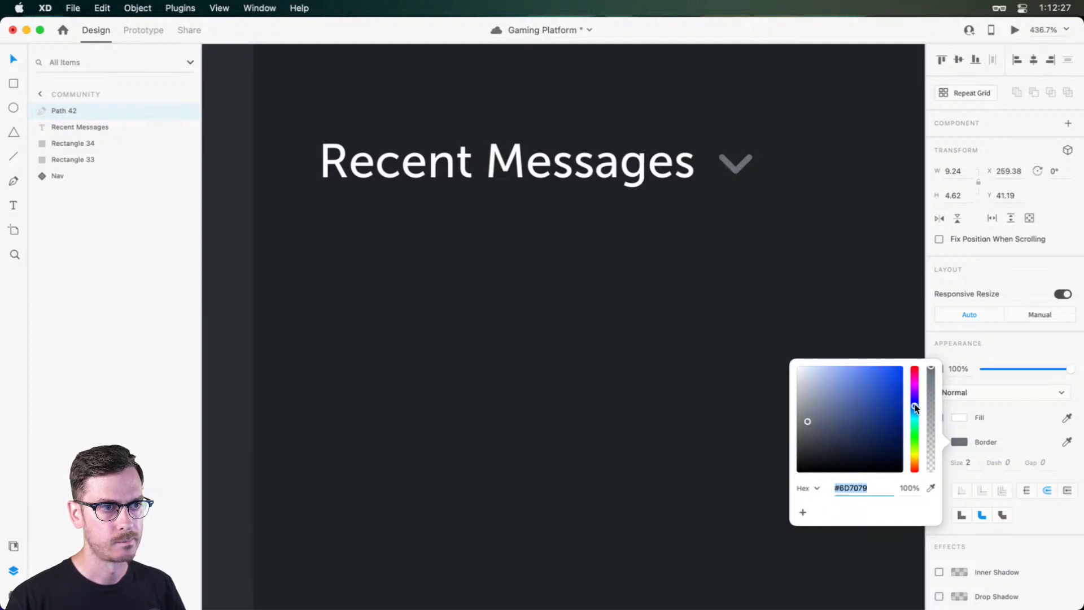
pyautogui.scroll(-1, 743, 232)
pyautogui.click(740, 233)
# Step: Switch to Nucleo and search the Coco Bold icons for "note" and "write", clearing the search at the end
pyautogui.scroll(-5, 739, 233)
pyautogui.hscroll(3, 738, 233)
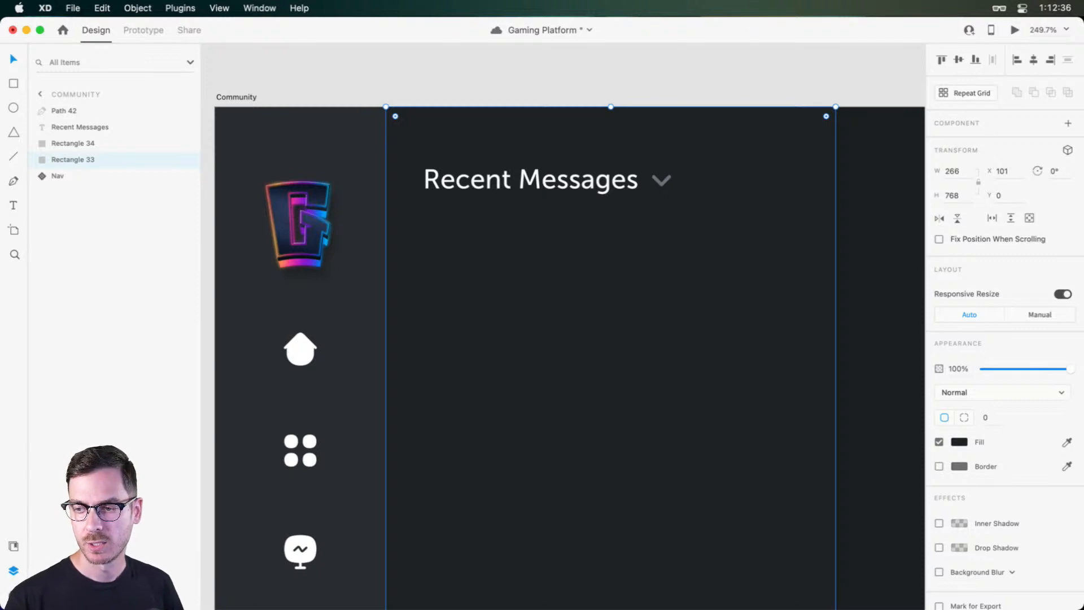
pyautogui.press('super+Tab')
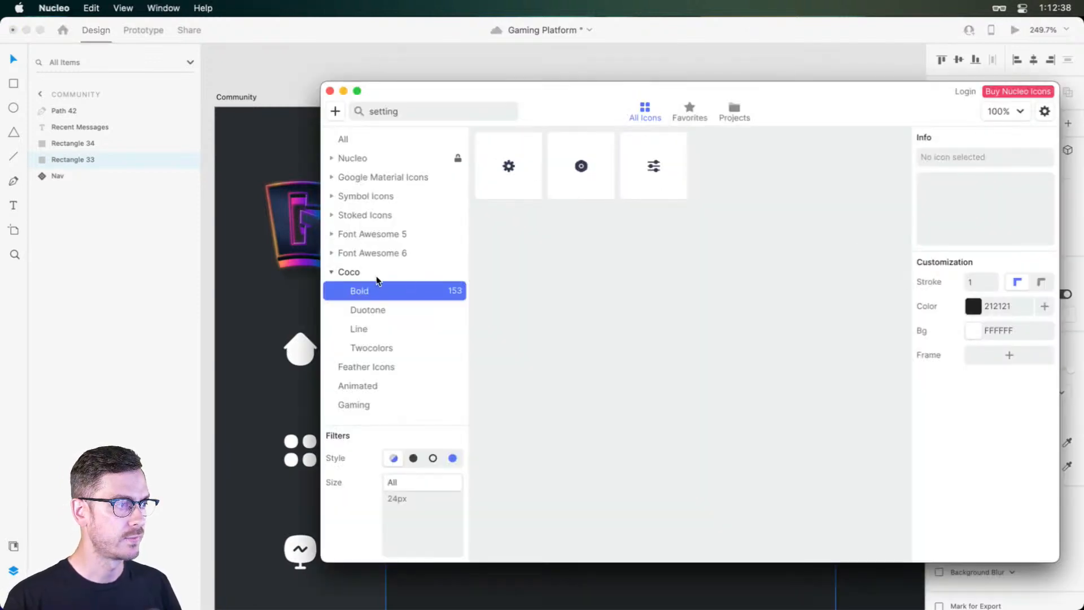
pyautogui.click(346, 107)
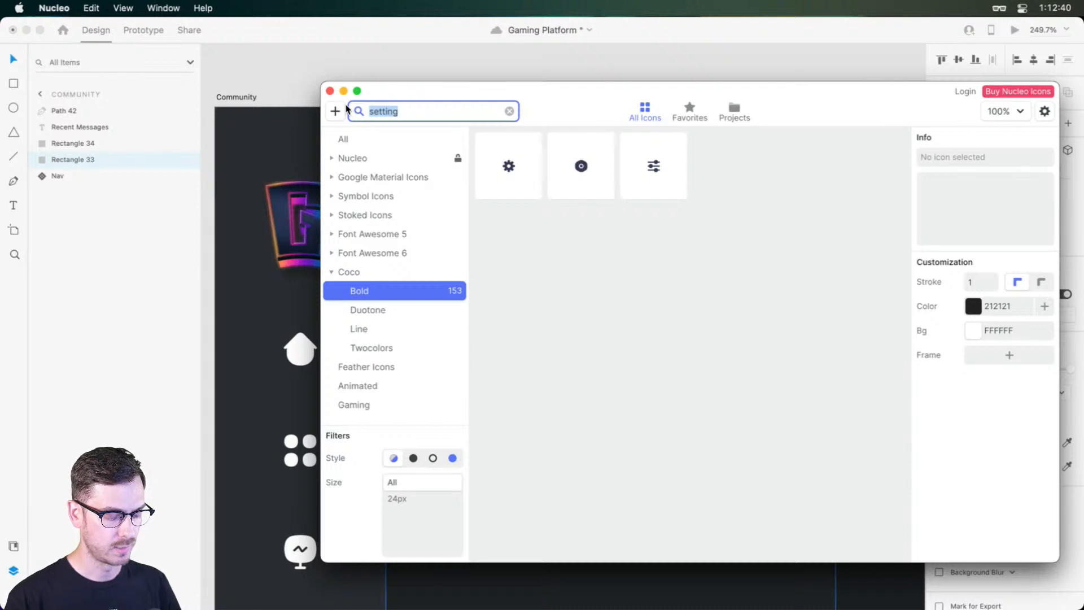
pyautogui.write('gear')
pyautogui.press('super+a')
pyautogui.press('BackSpace')
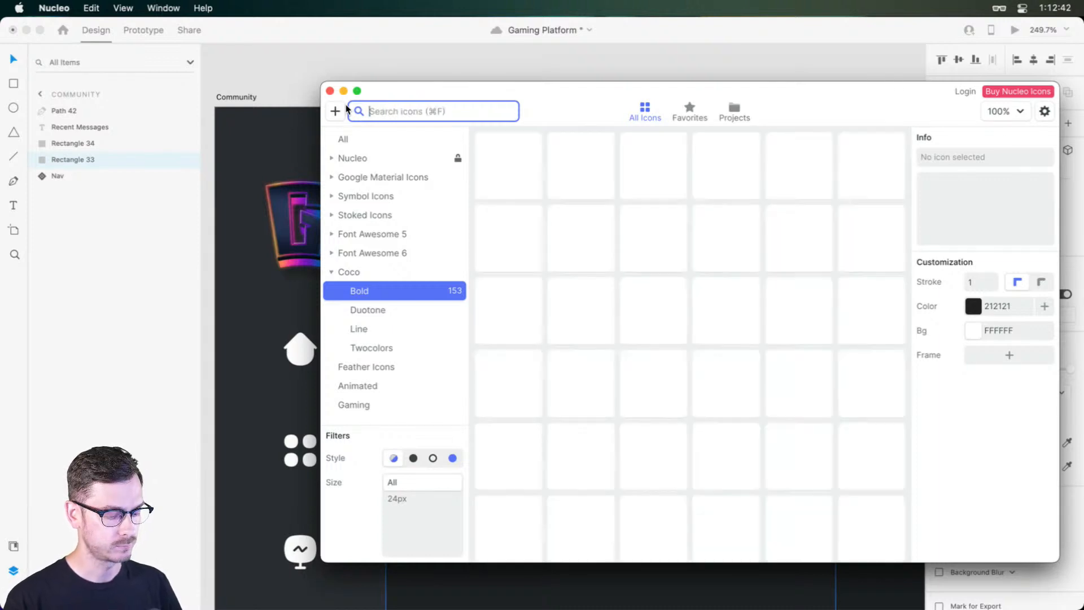
pyautogui.write('note')
pyautogui.press('super+a')
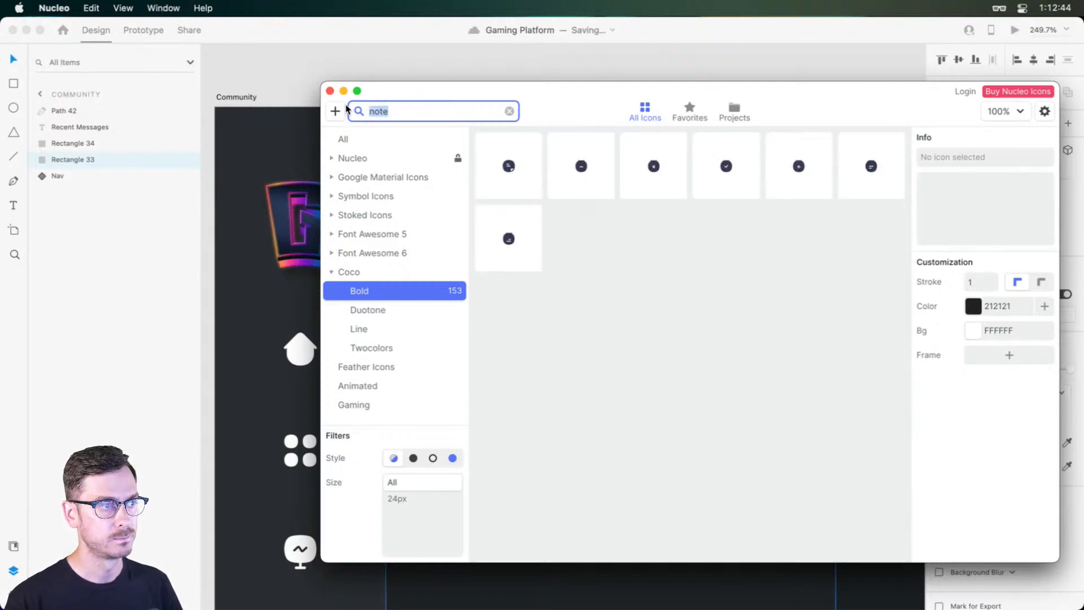
pyautogui.press('BackSpace')
pyautogui.write('write')
pyautogui.press('super+a')
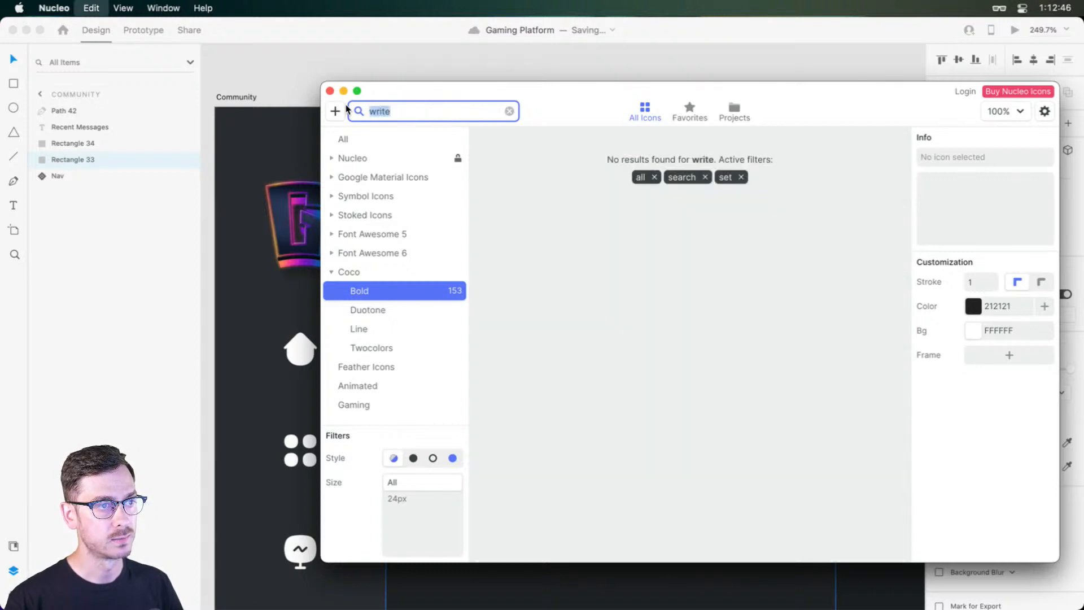
pyautogui.press('BackSpace')
# Step: Browse the full Coco Bold icon set for a compose icon and select the circled pencil icon named Edit
pyautogui.moveTo(810, 116); pyautogui.dragTo(765, 52)
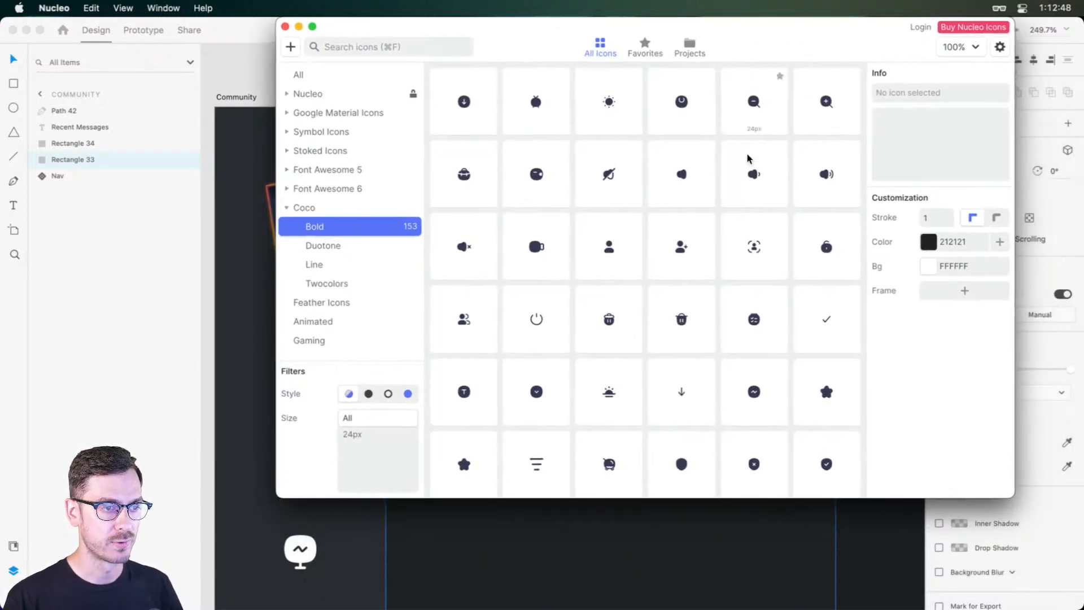
pyautogui.scroll(-5, 742, 276)
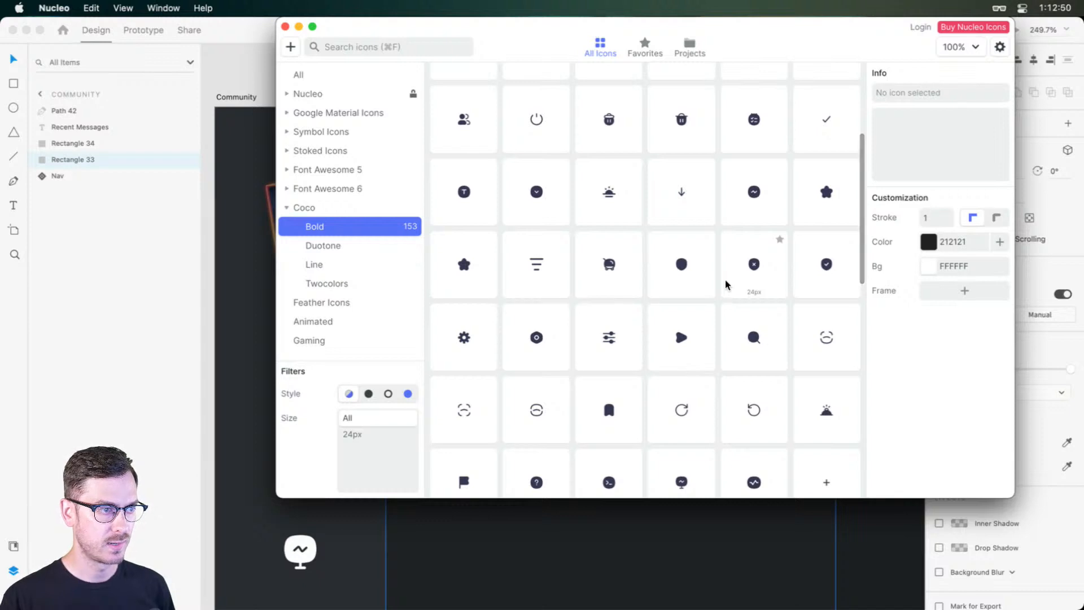
pyautogui.scroll(-3, 725, 284)
pyautogui.scroll(-3, 727, 285)
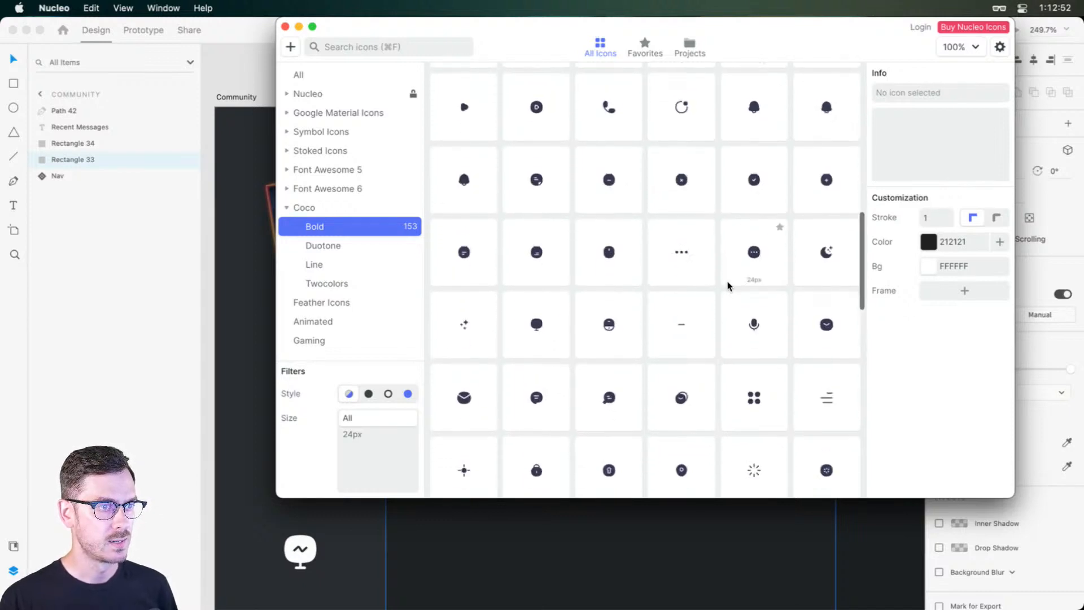
pyautogui.scroll(-5, 727, 285)
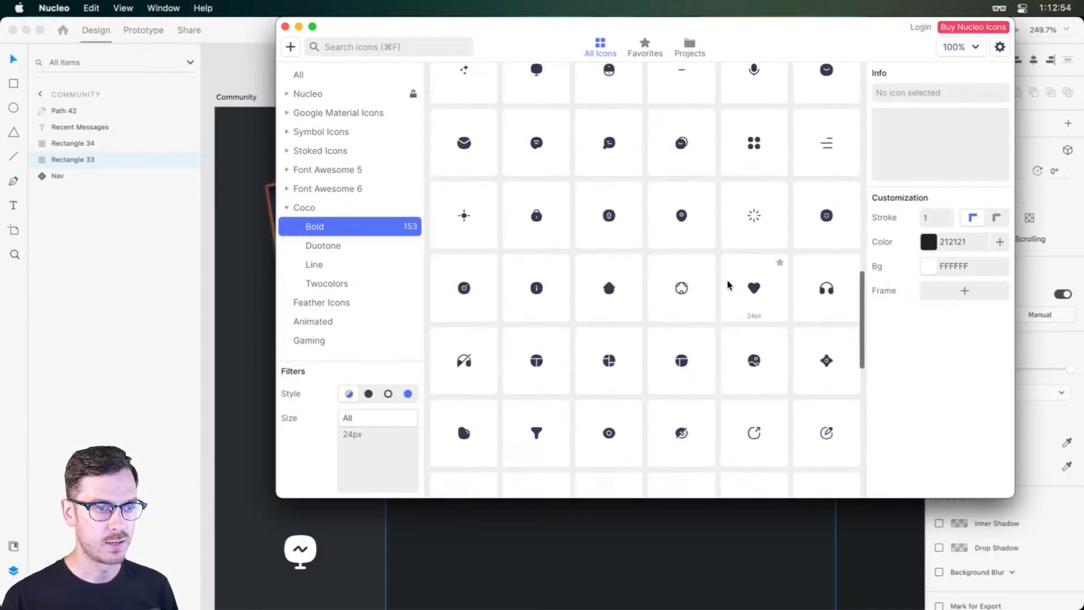
pyautogui.scroll(-1, 727, 285)
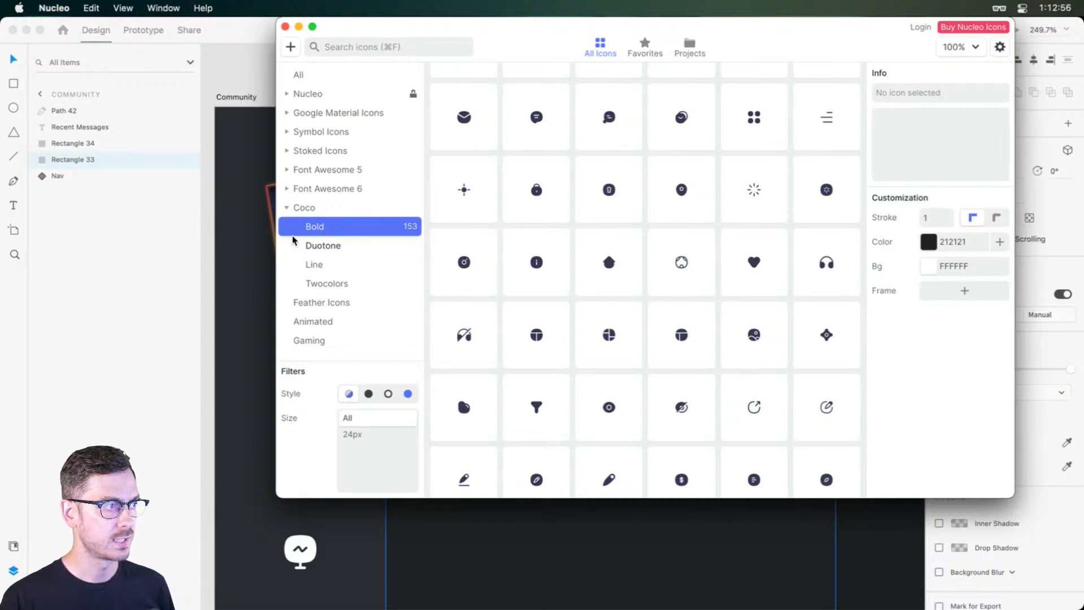
pyautogui.scroll(-4, 797, 345)
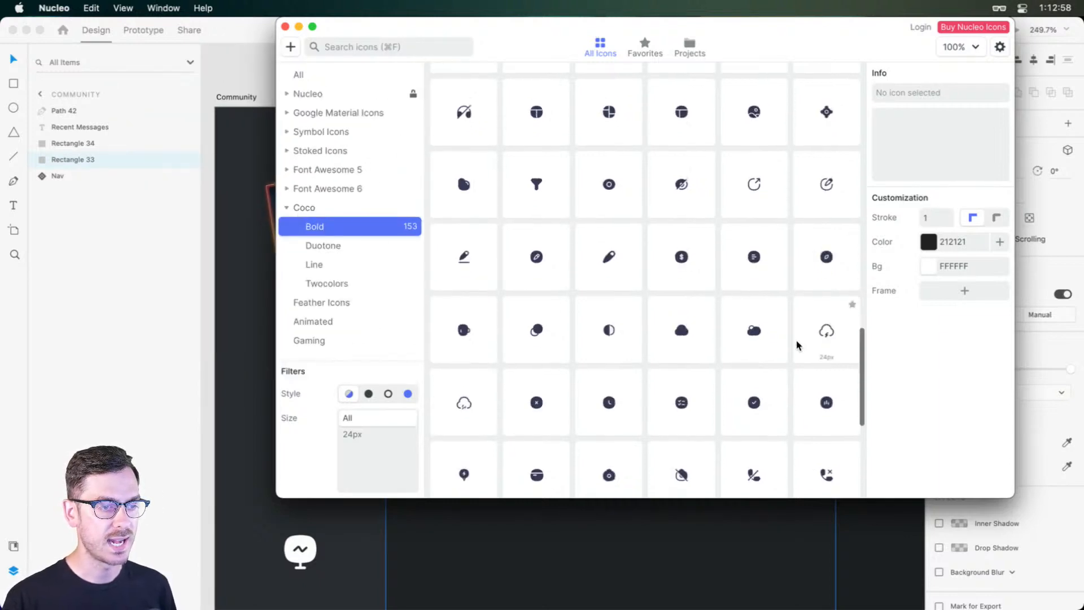
pyautogui.scroll(1, 751, 333)
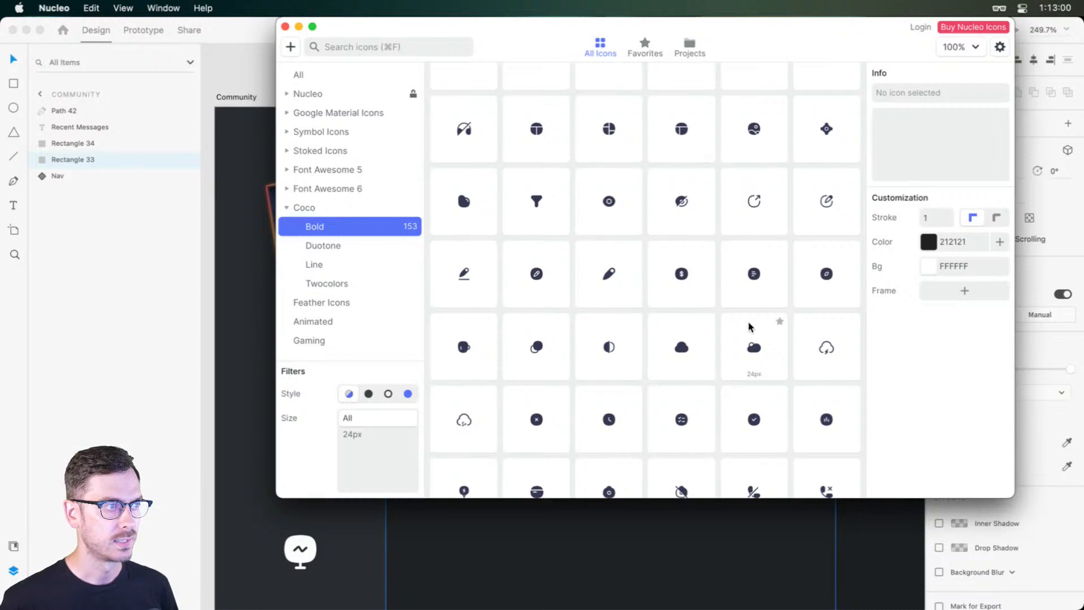
pyautogui.click(827, 199)
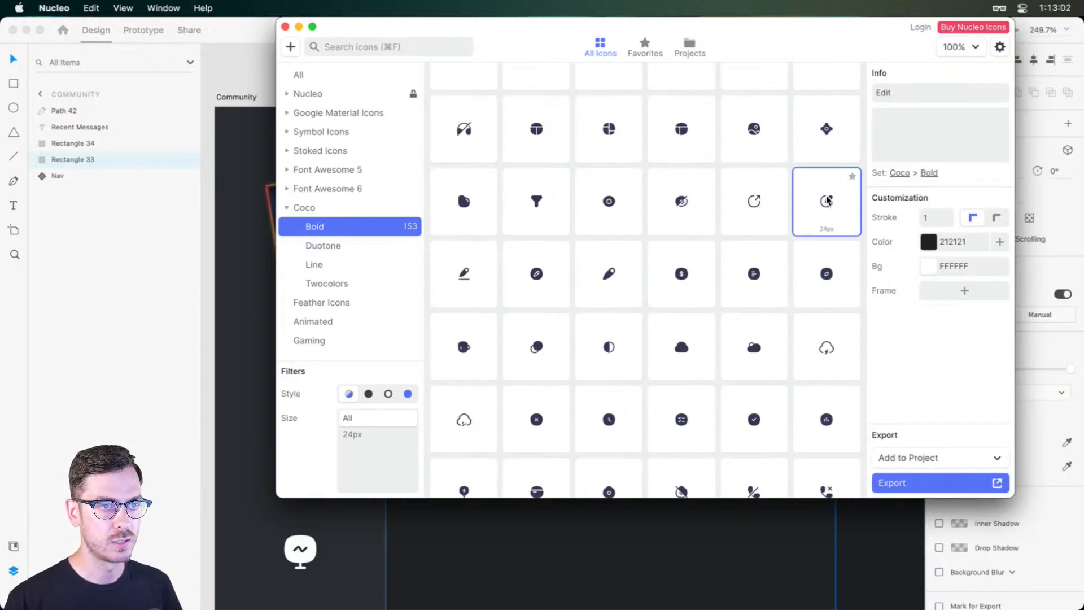
# Step: Search the Coco Bold icons for "edit" and copy the underlined pencil icon, Edit-1
pyautogui.click(423, 47)
pyautogui.write('edit')
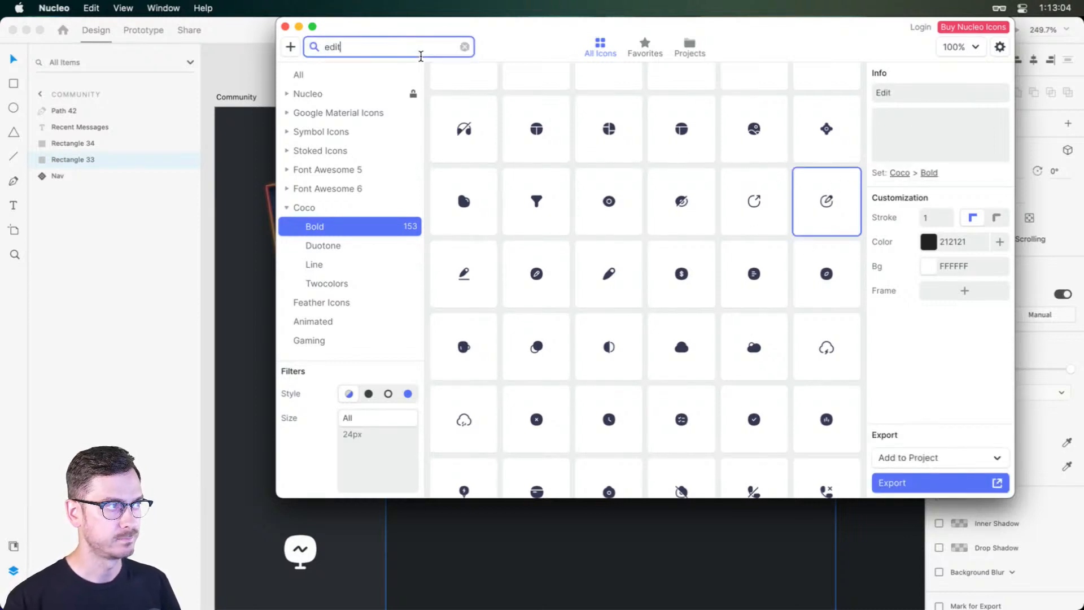
pyautogui.click(545, 114)
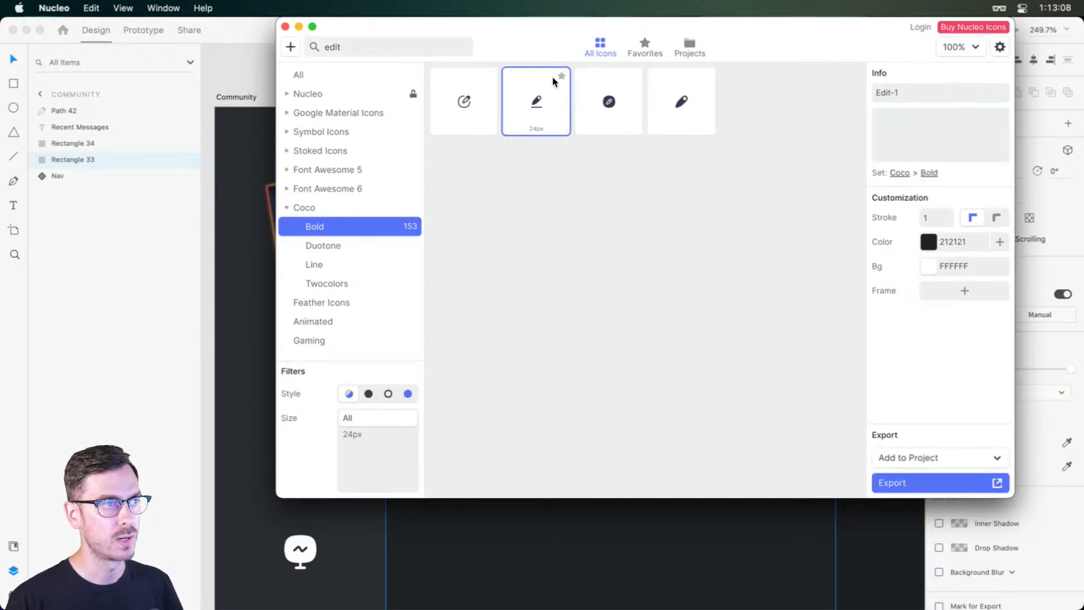
pyautogui.press('super+c')
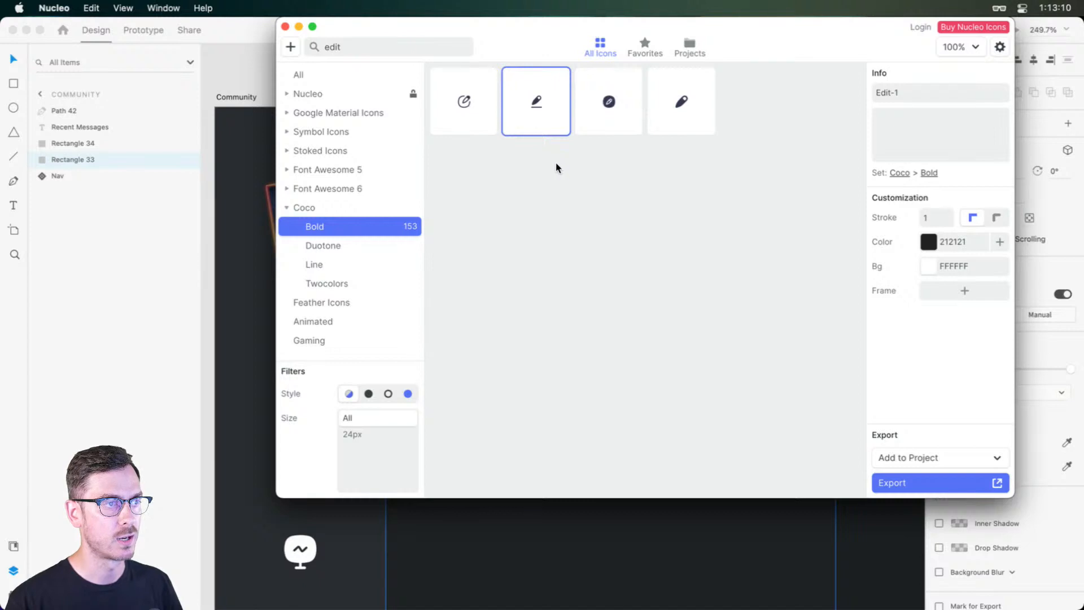
# Step: Switch back to Adobe XD, paste the pencil icon onto the Community artboard and give it a white fill
pyautogui.press('super+Tab')
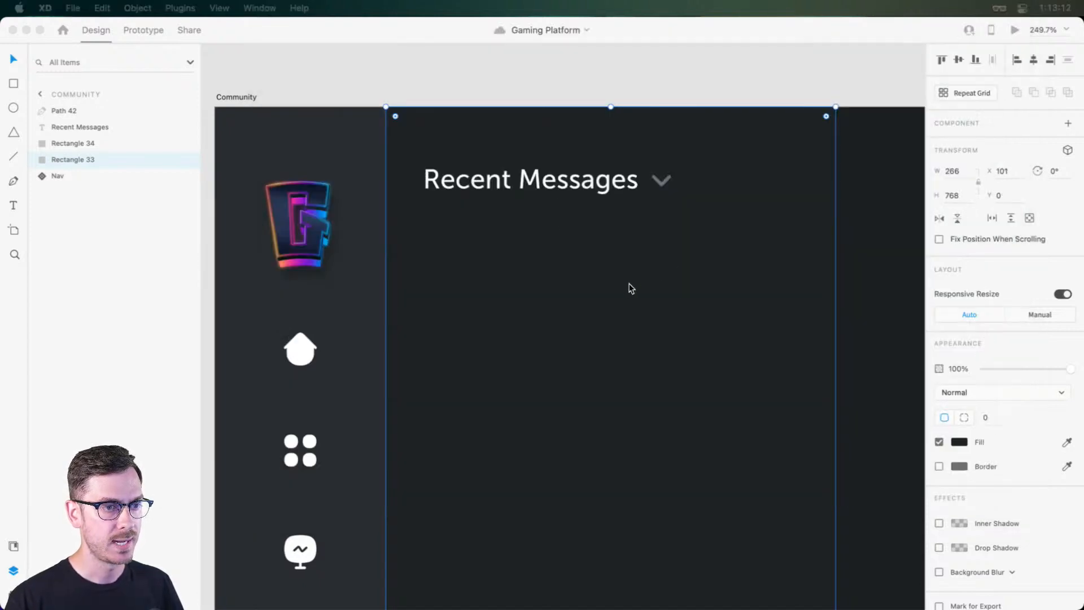
pyautogui.press('super+v')
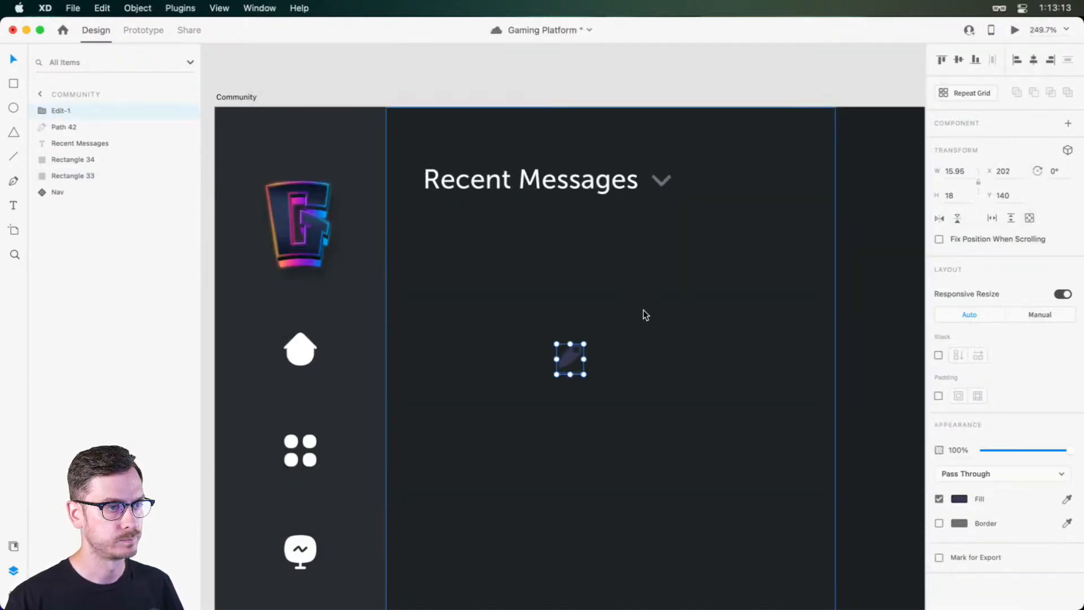
pyautogui.click(954, 497)
pyautogui.moveTo(841, 452); pyautogui.dragTo(723, 345)
pyautogui.click(709, 379)
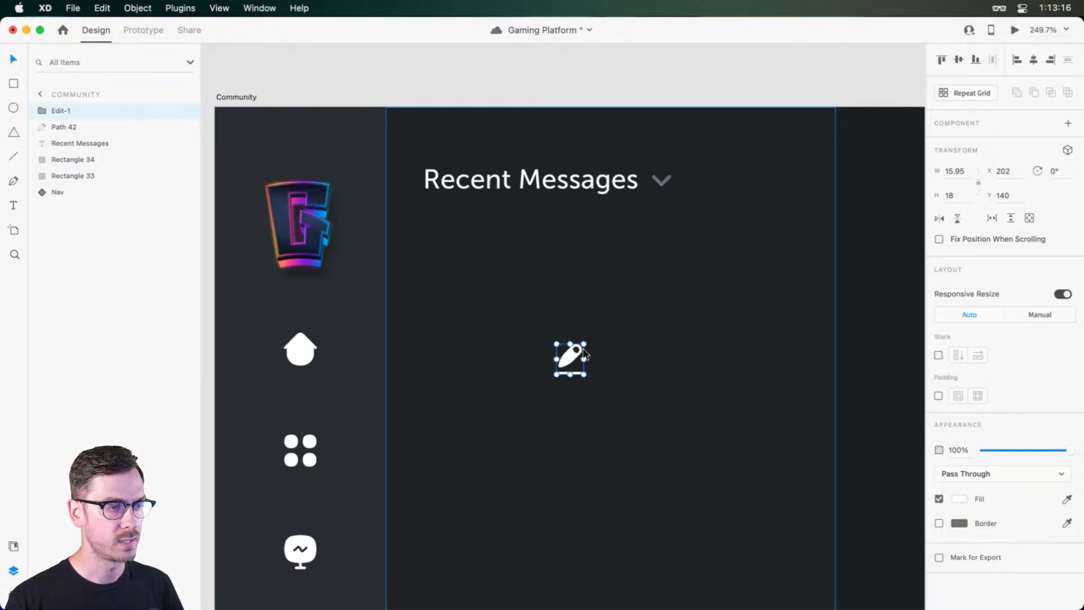
# Step: Place the pencil icon opposite the Recent Messages heading at about X 326, Y 34.5, scaled to about 13.2 by 14.9, and preview it
pyautogui.moveTo(576, 353); pyautogui.dragTo(789, 167)
pyautogui.press('super+Return')
pyautogui.press('super+w')
# Step: Try the Recent Messages heading at X 117, closer to the column's edge, and preview the screen
pyautogui.press('alt')
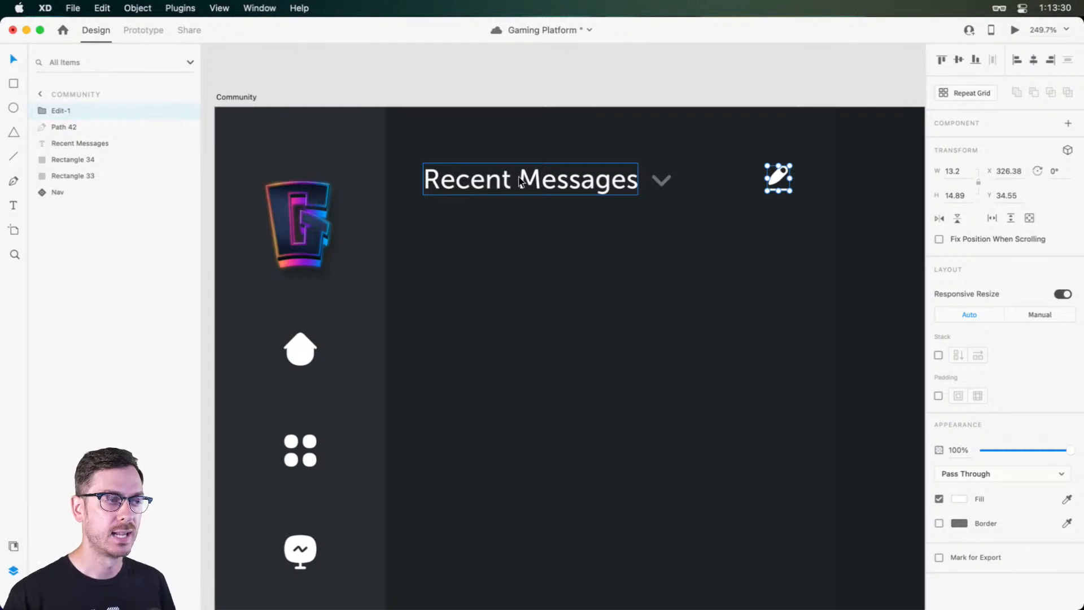
pyautogui.click(520, 180)
pyautogui.scroll(5, 486, 158)
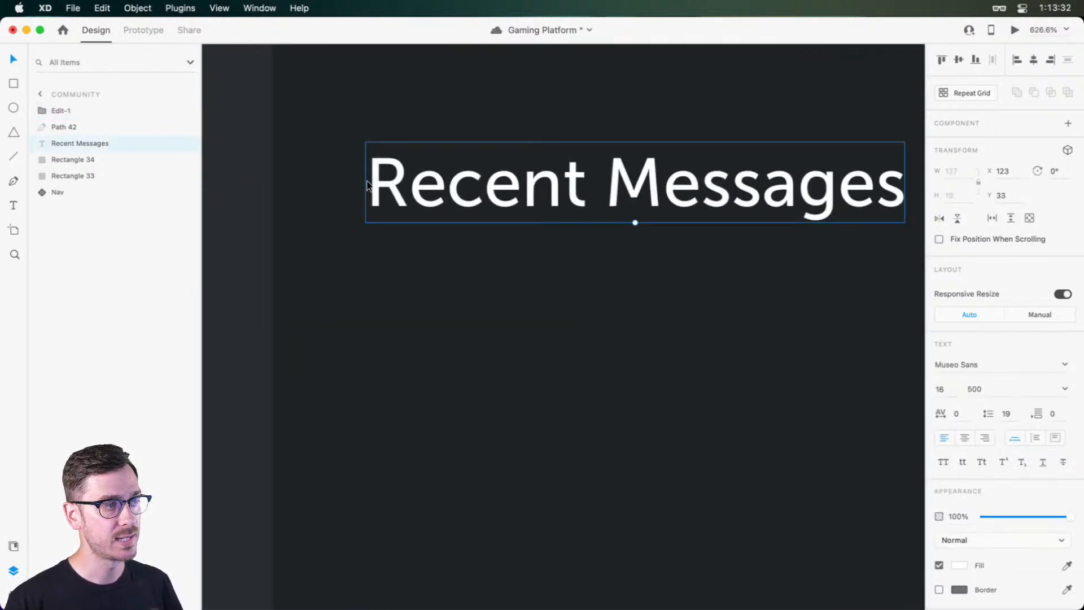
pyautogui.scroll(-3, 482, 194)
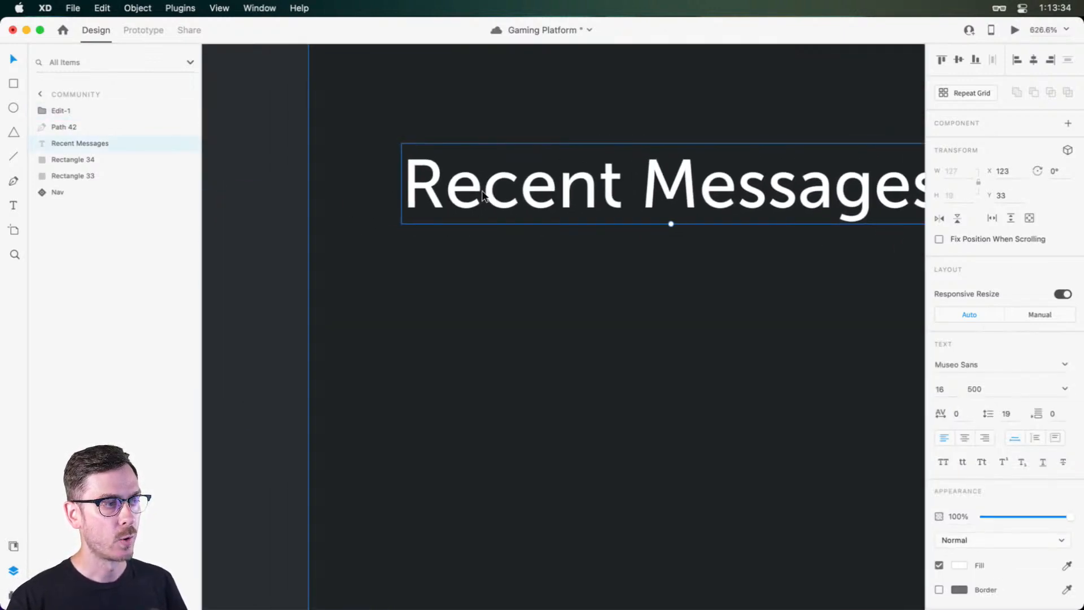
pyautogui.press('alt')
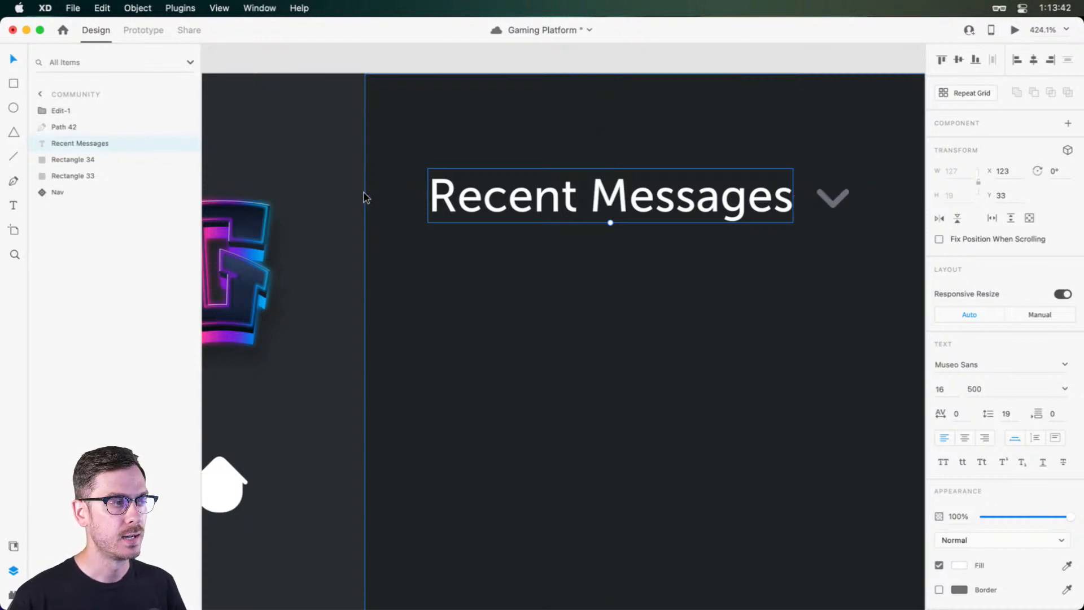
pyautogui.press('Left')
pyautogui.press('Left')
pyautogui.press('Left')
pyautogui.press('Left')
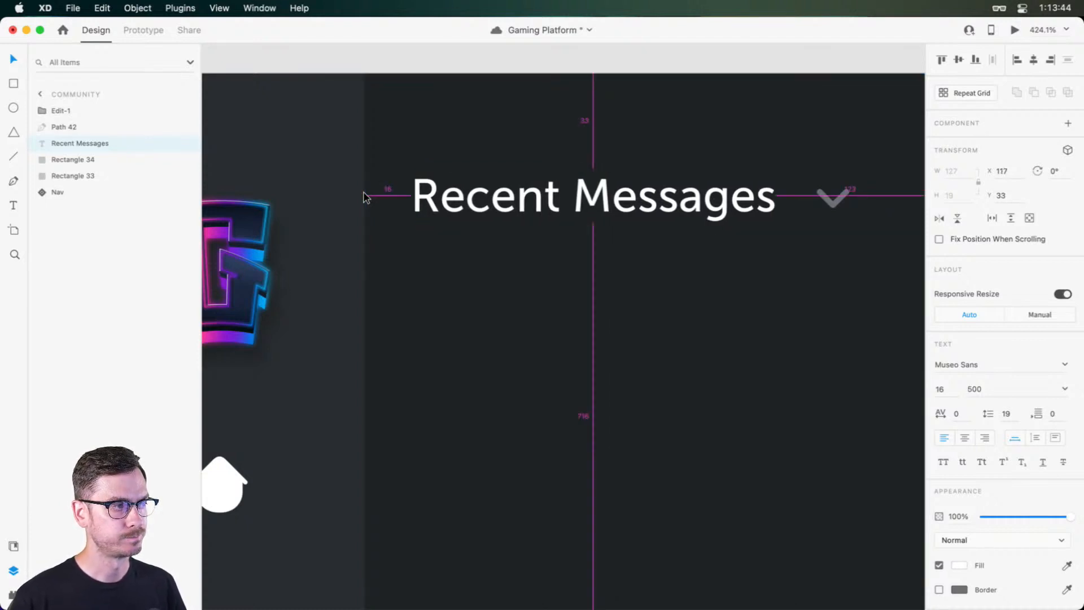
pyautogui.press('super+Return')
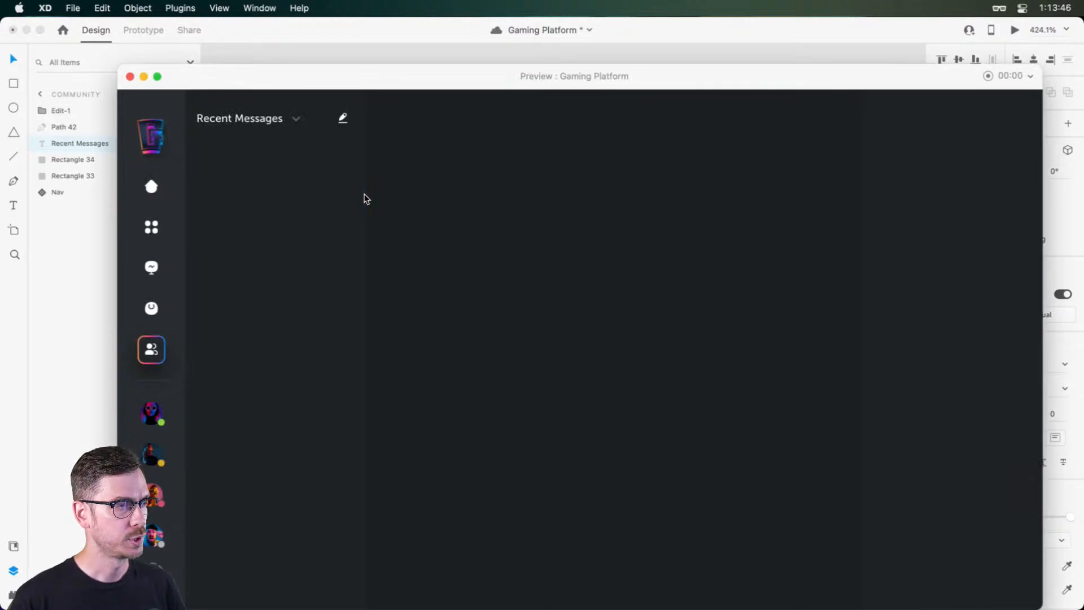
pyautogui.press('super+w')
# Step: Move the Recent Messages heading to X 125, keeping Y 33, and preview the spacing
pyautogui.press('Right')
pyautogui.press('Right')
pyautogui.press('Right')
pyautogui.press('Right')
pyautogui.press('Right')
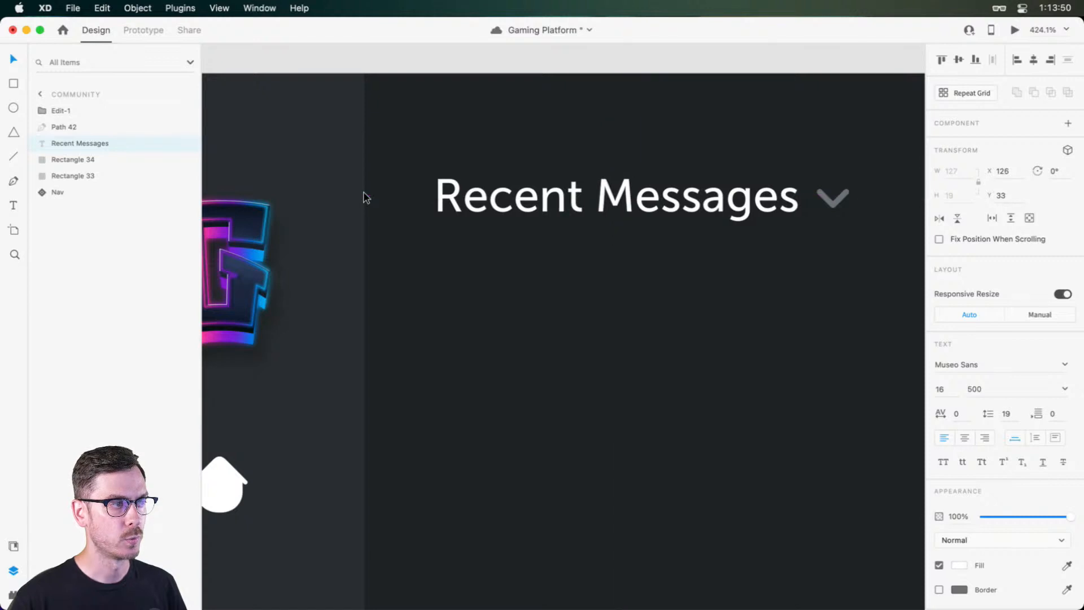
pyautogui.press('super+Return')
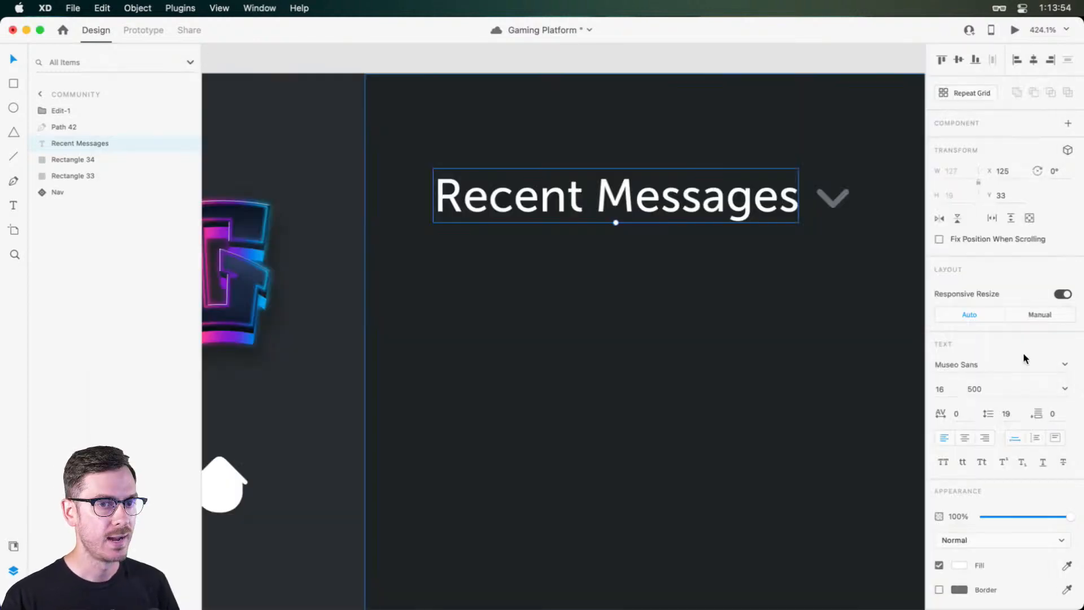
pyautogui.press('super+w')
pyautogui.press('Right')
# Step: Set the Recent Messages heading's font weight to 700 and preview it
pyautogui.click(1065, 389)
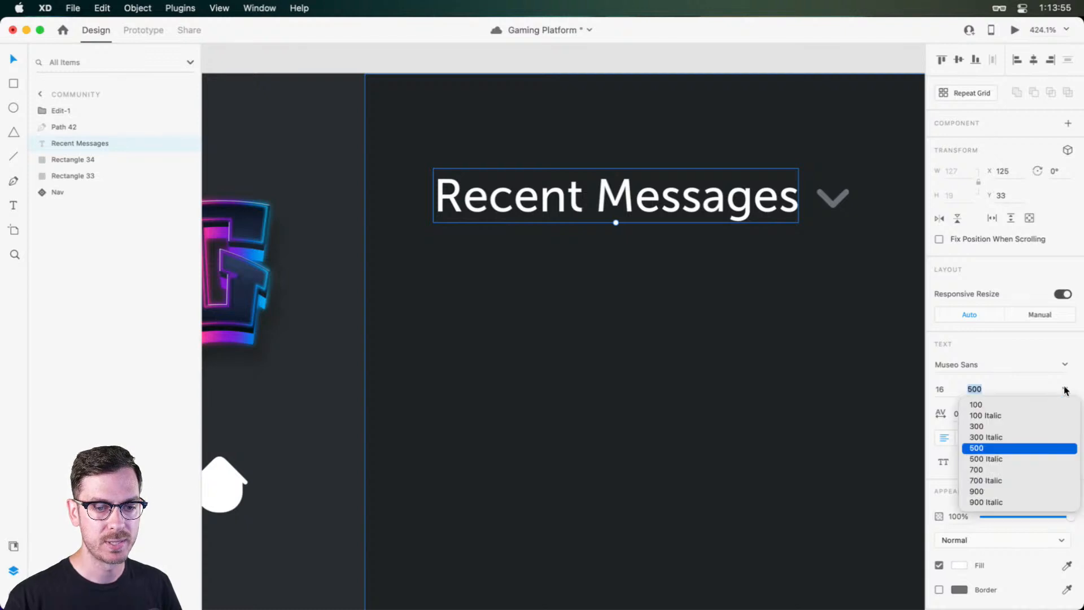
pyautogui.click(979, 469)
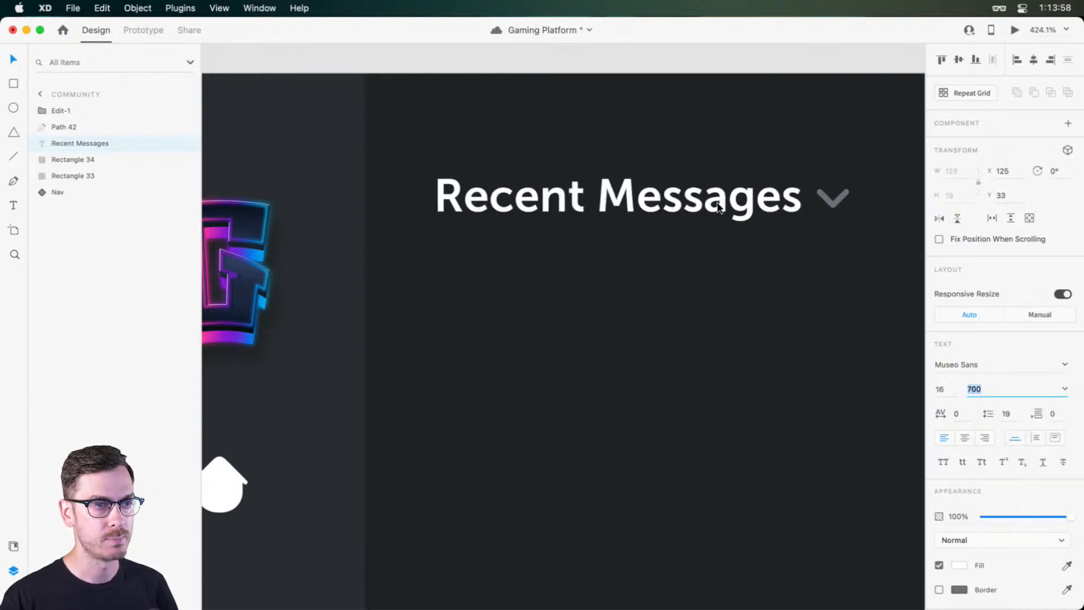
pyautogui.press('super+Return')
pyautogui.press('super+w')
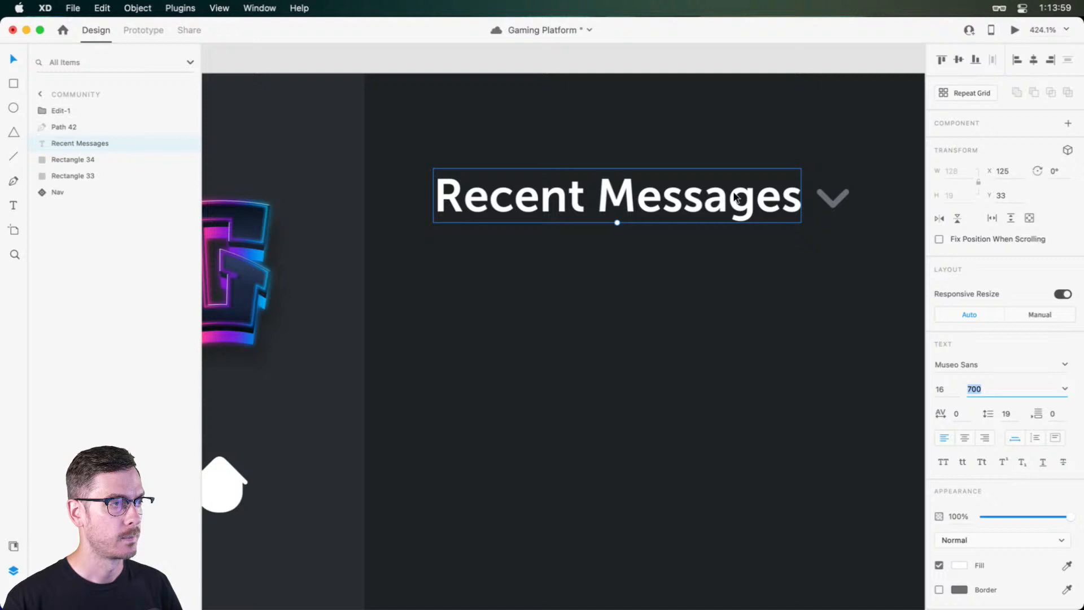
# Step: Set the pencil icon's X to 326 and width to 13, preview it, and shift it to X 330 level with the chevron
pyautogui.click(832, 199)
pyautogui.hscroll(5, 829, 201)
pyautogui.click(700, 198)
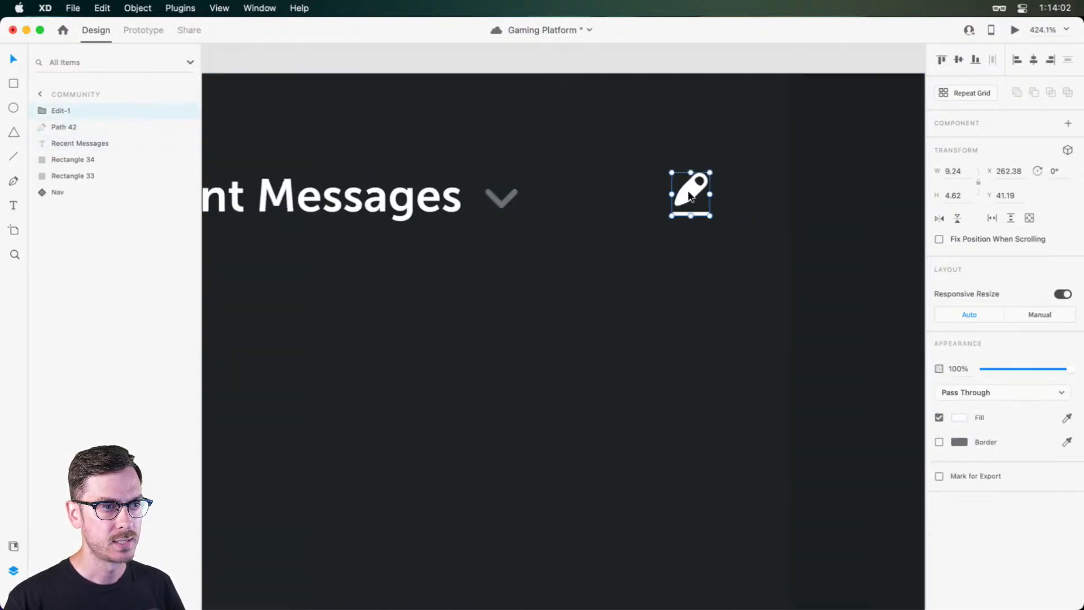
pyautogui.click(1009, 176)
pyautogui.write('326')
pyautogui.press('Return')
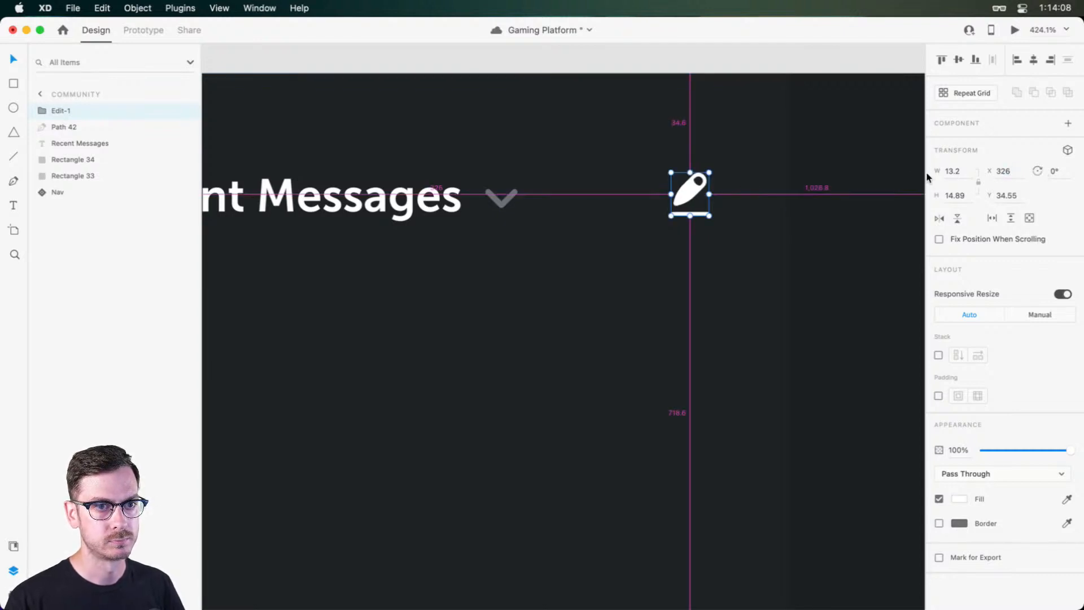
pyautogui.moveTo(954, 178); pyautogui.dragTo(990, 189)
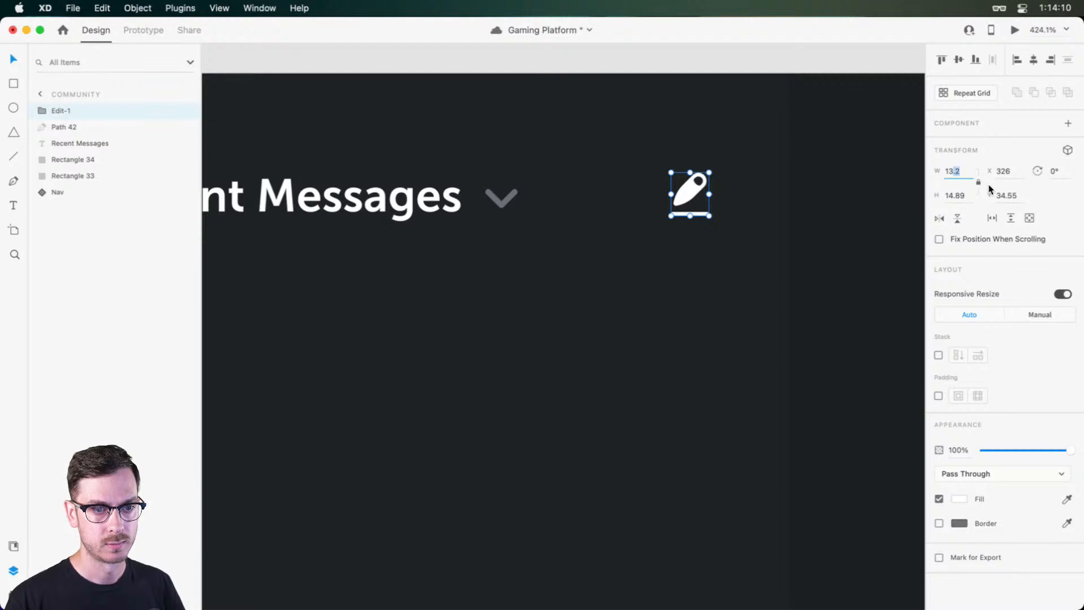
pyautogui.press('Return')
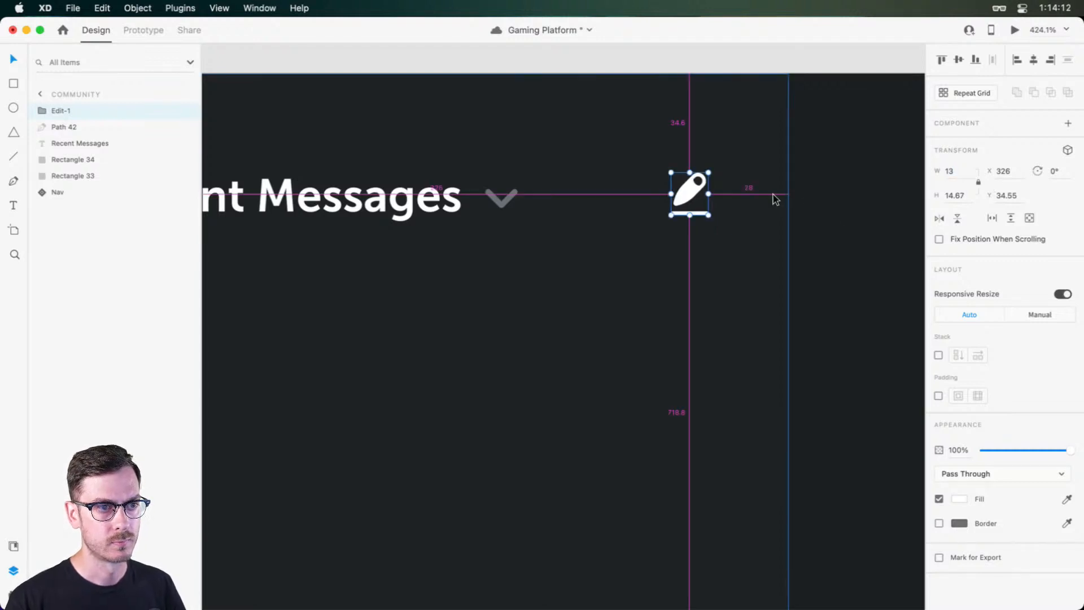
pyautogui.press('super+Return')
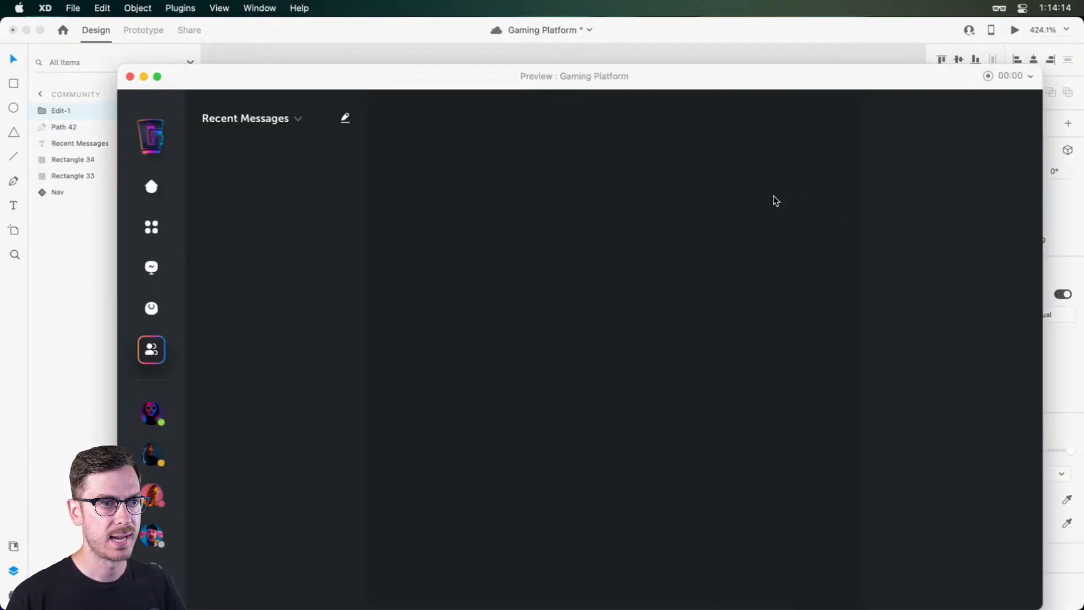
pyautogui.press('super+w')
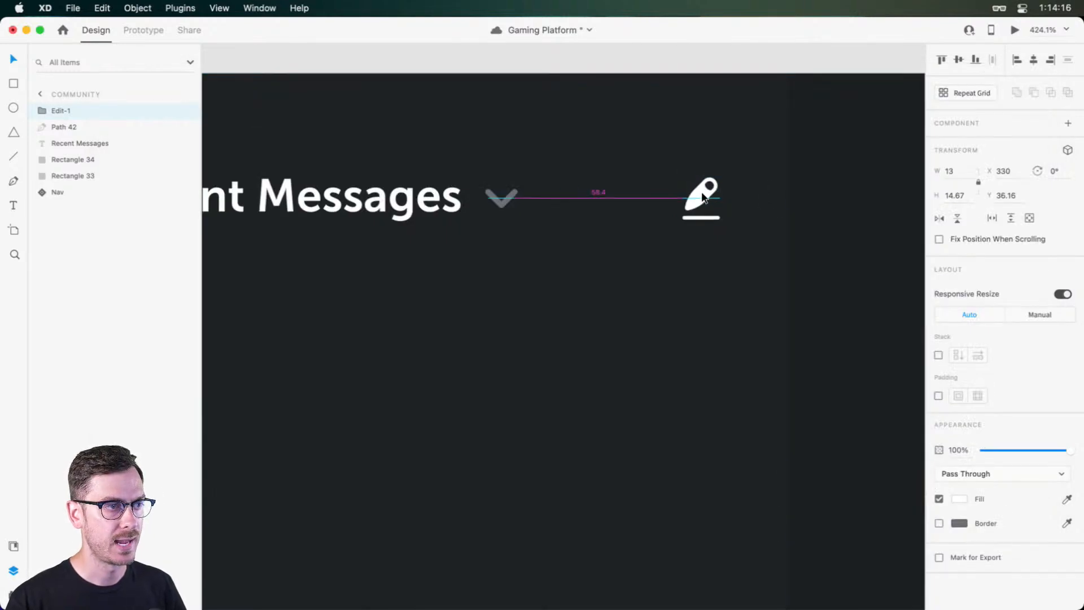
# Step: Group the Recent Messages heading, the chevron and the pencil icon, and name the group Header
pyautogui.scroll(-4, 715, 252)
pyautogui.keyDown('shift'); pyautogui.click(579, 219); pyautogui.keyUp('shift')
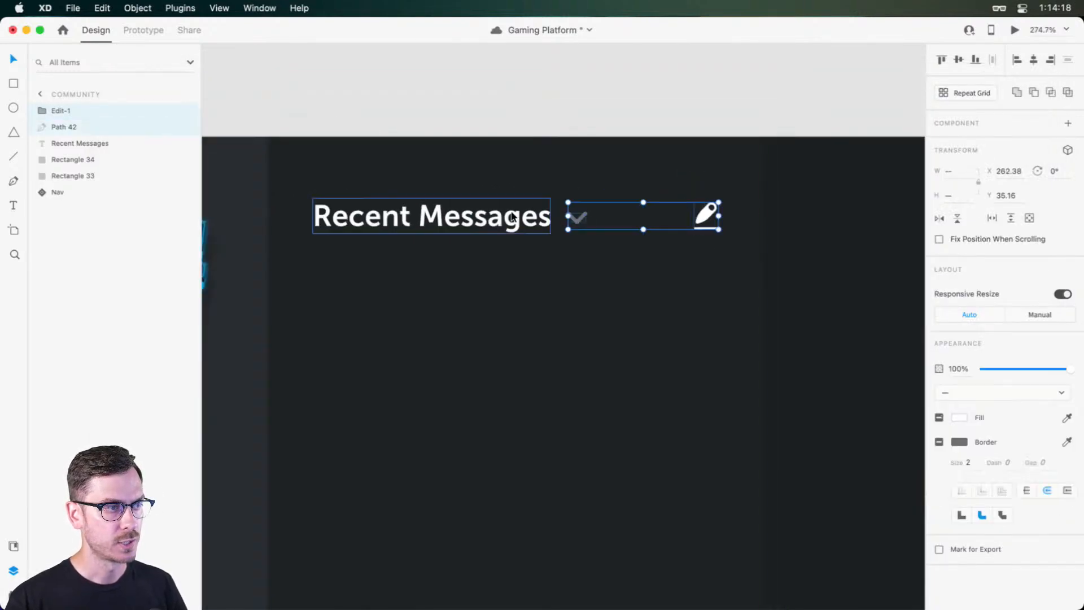
pyautogui.keyDown('shift'); pyautogui.click(514, 220); pyautogui.keyUp('shift')
pyautogui.hscroll(-2, 235, 159)
pyautogui.press('super+g')
pyautogui.doubleClick(63, 110)
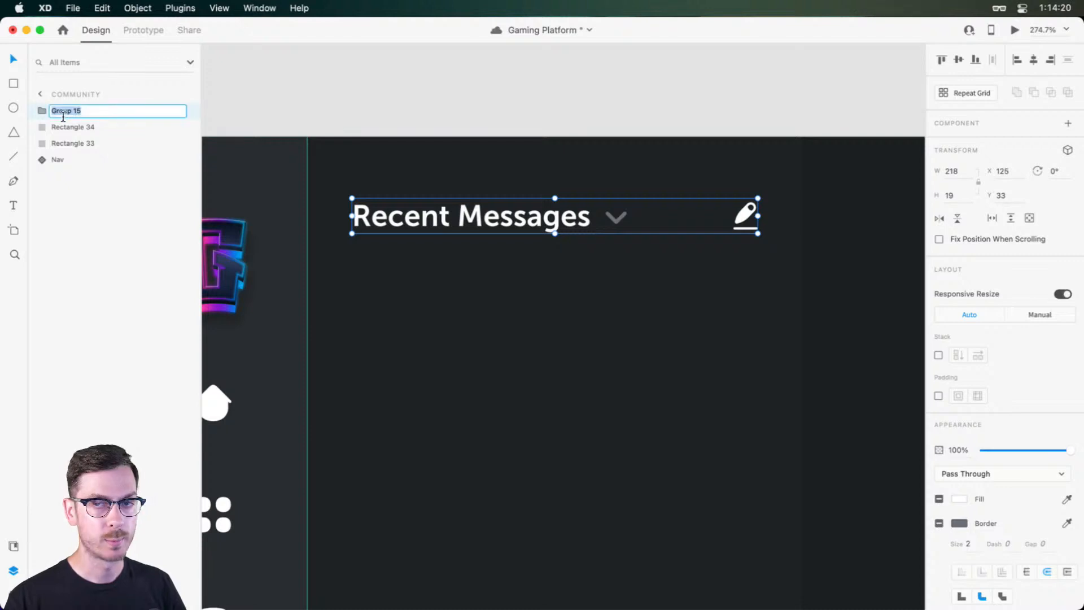
pyautogui.write('Header')
pyautogui.press('Return')
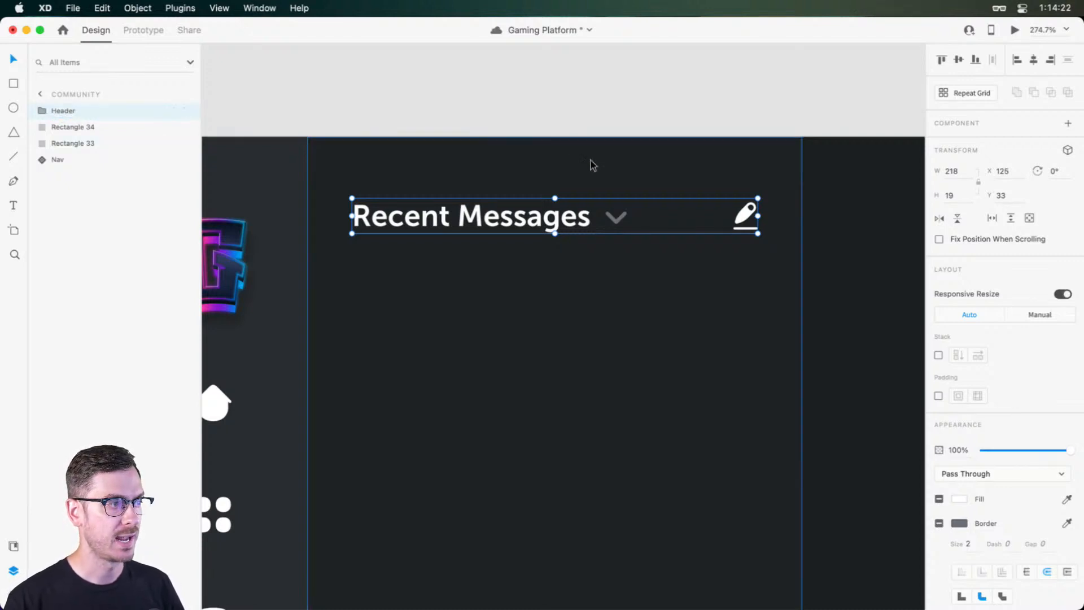
# Step: Deselect the Header group and save the document
pyautogui.scroll(-3, 583, 264)
pyautogui.scroll(-3, 582, 259)
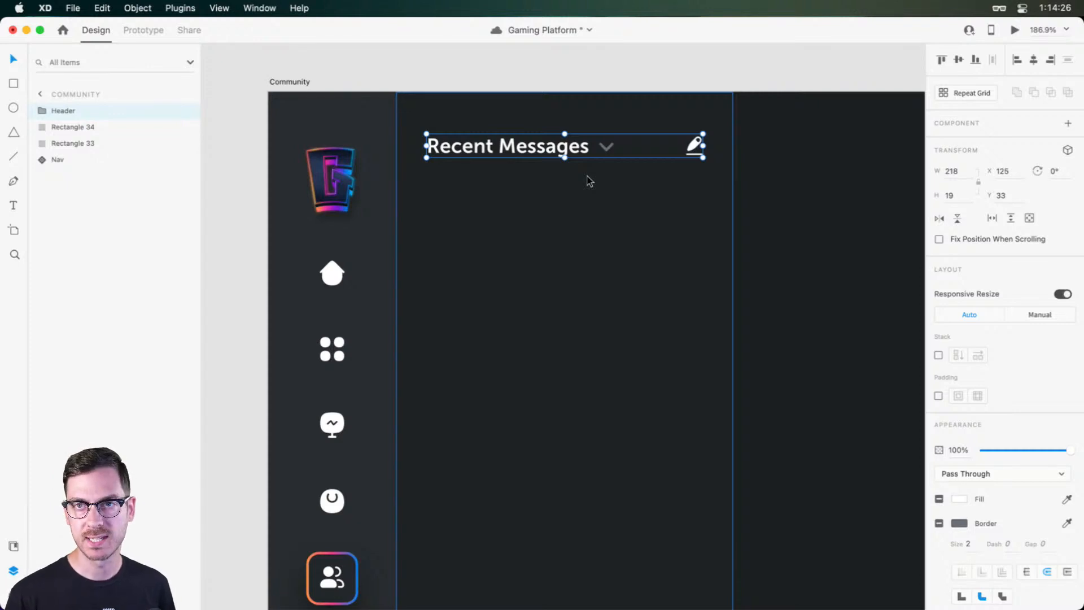
pyautogui.click(568, 210)
pyautogui.click(750, 68)
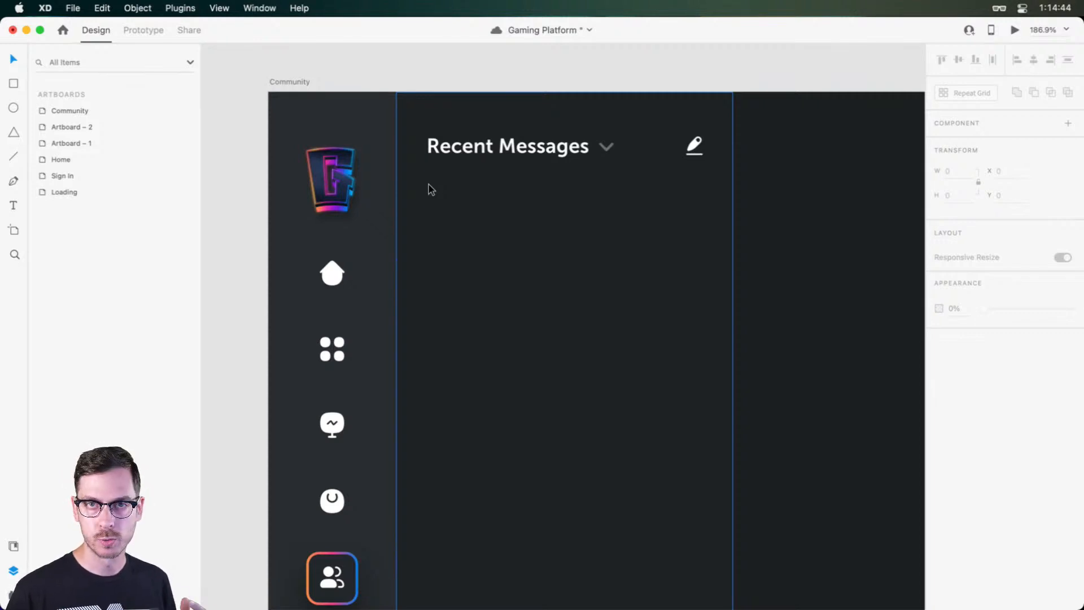
pyautogui.press('super+s')
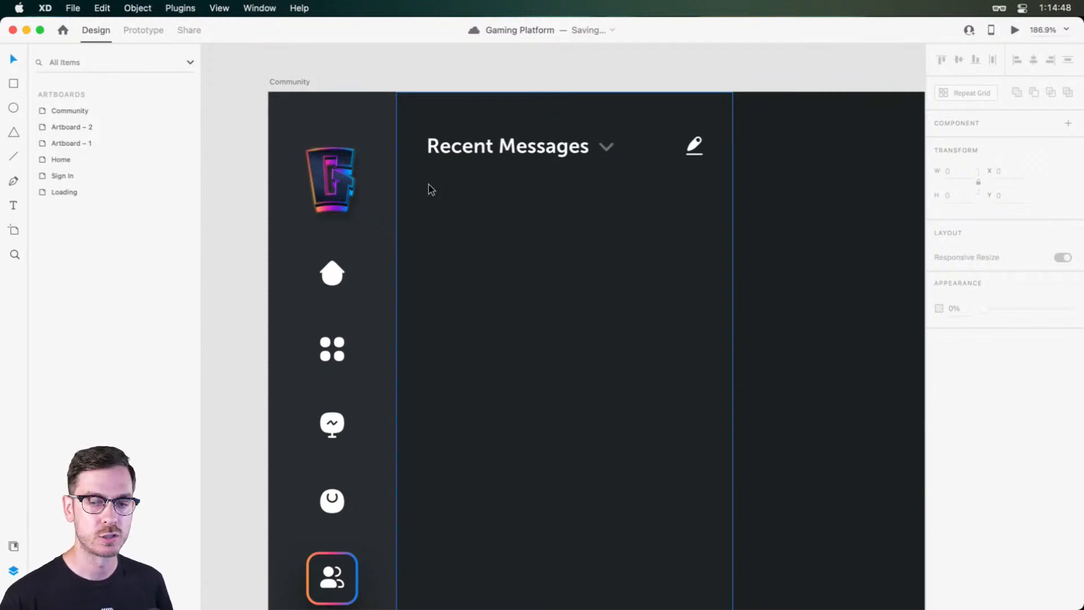
# Step: Draw a 266 by 93 rectangle across the full column width below the Header, placed at X 101, Y 82
pyautogui.click(431, 190)
pyautogui.press('r')
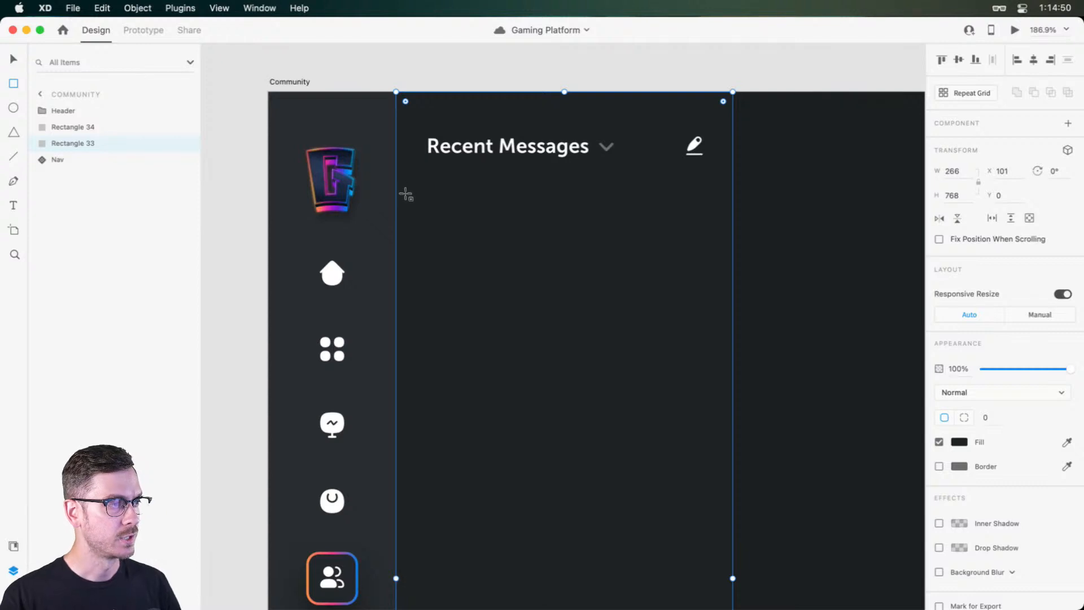
pyautogui.moveTo(397, 193)
pyautogui.mouseDown()
pyautogui.moveTo(687, 278)
pyautogui.moveTo(733, 311)
pyautogui.mouseUp()
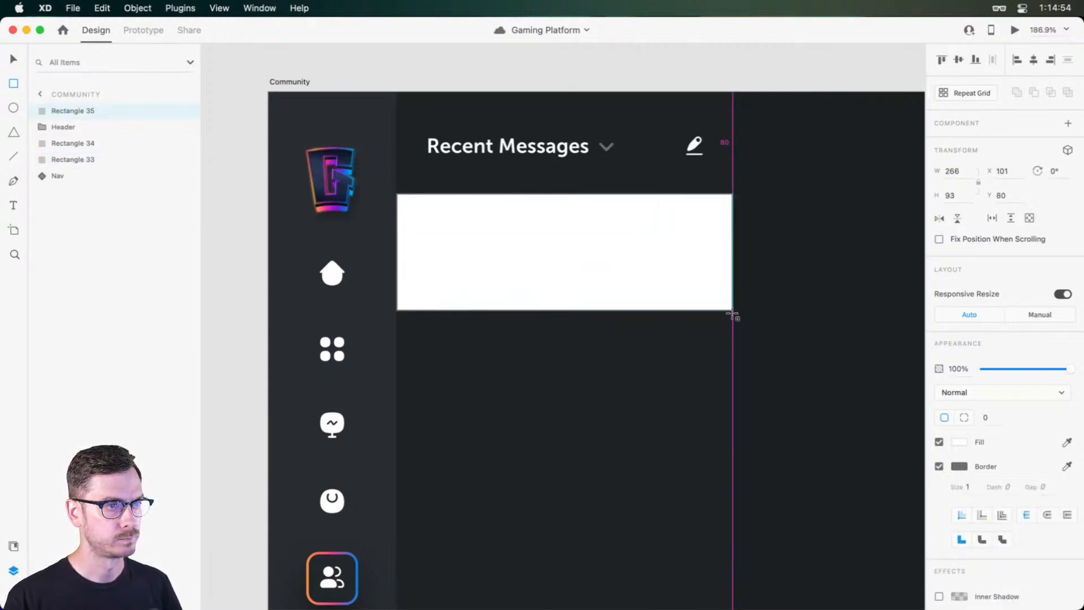
pyautogui.press('v')
pyautogui.moveTo(605, 210)
pyautogui.mouseDown()
pyautogui.moveTo(599, 224)
pyautogui.moveTo(595, 209)
pyautogui.mouseUp()
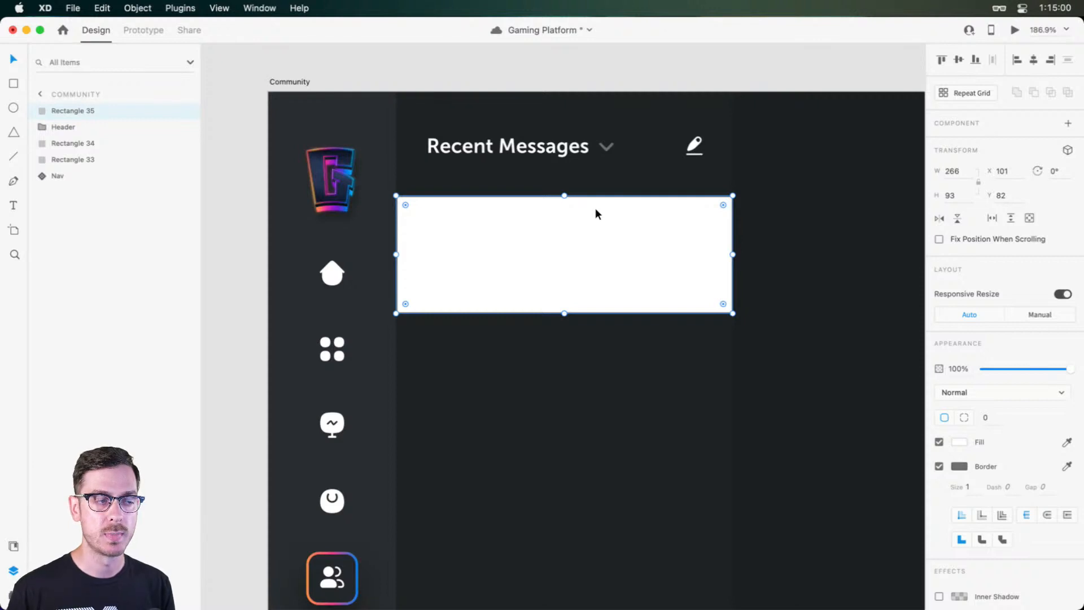
# Step: Remove the new rectangle's border and fill it with the sampled column colour #202326 darkened to about #191B1D
pyautogui.click(939, 466)
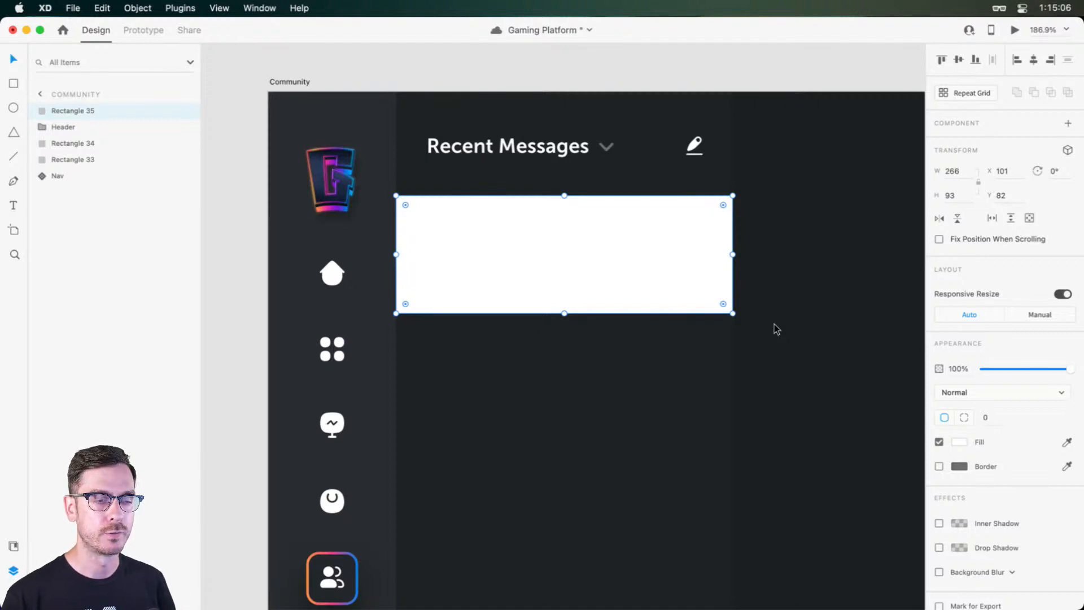
pyautogui.click(1066, 442)
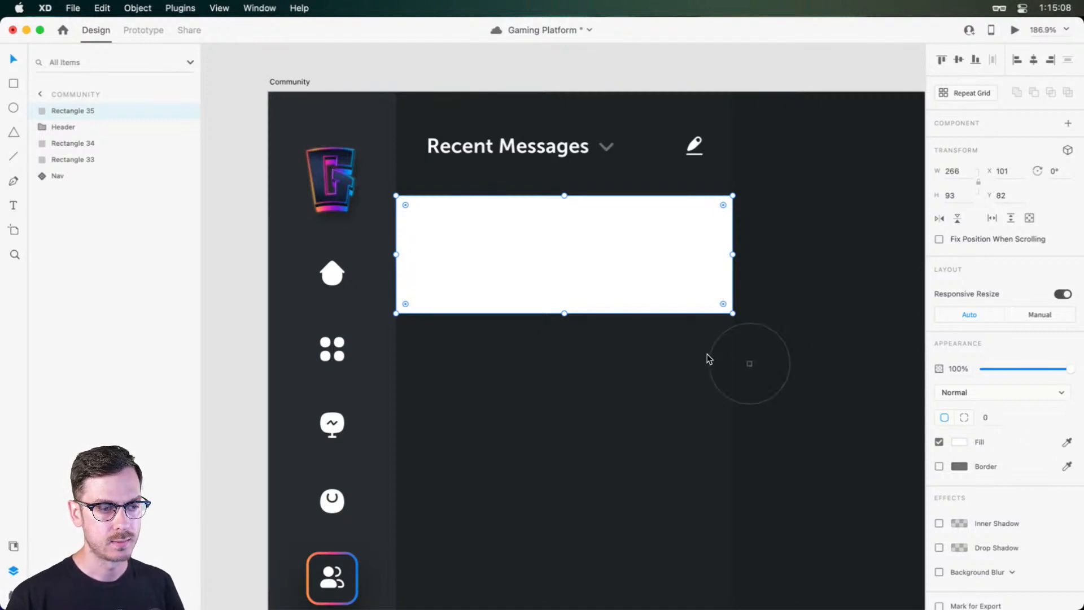
pyautogui.click(638, 352)
pyautogui.click(958, 442)
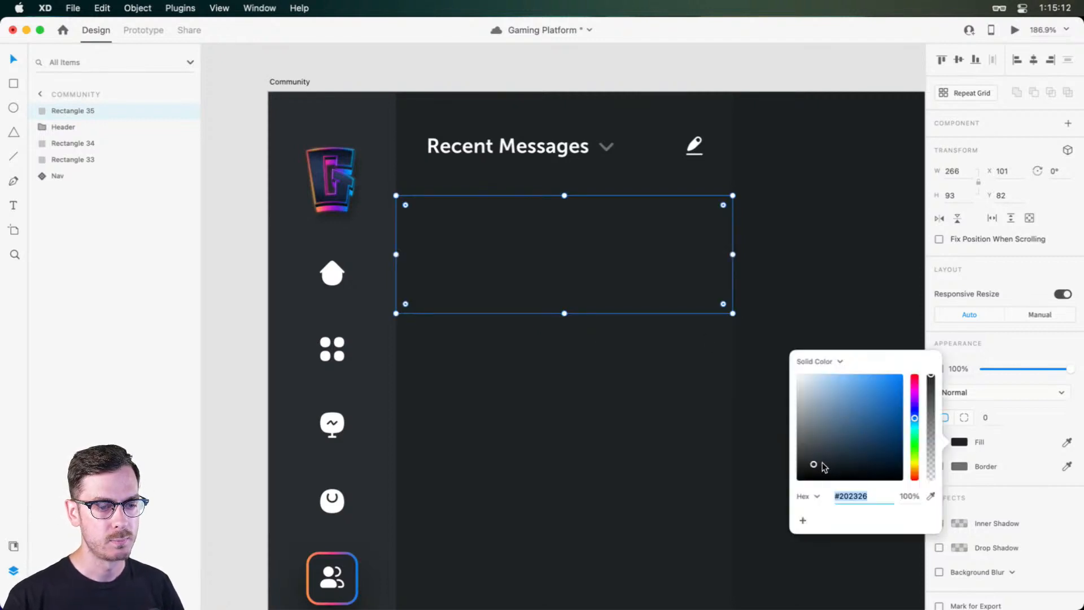
pyautogui.moveTo(813, 465); pyautogui.dragTo(813, 469)
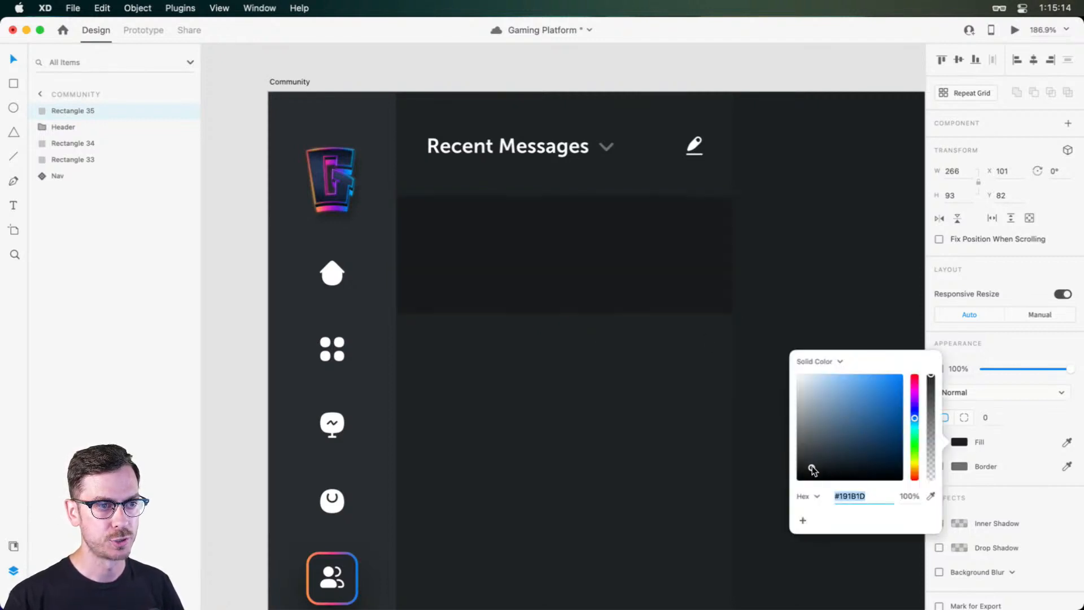
pyautogui.click(1010, 273)
pyautogui.moveTo(640, 243); pyautogui.dragTo(636, 235)
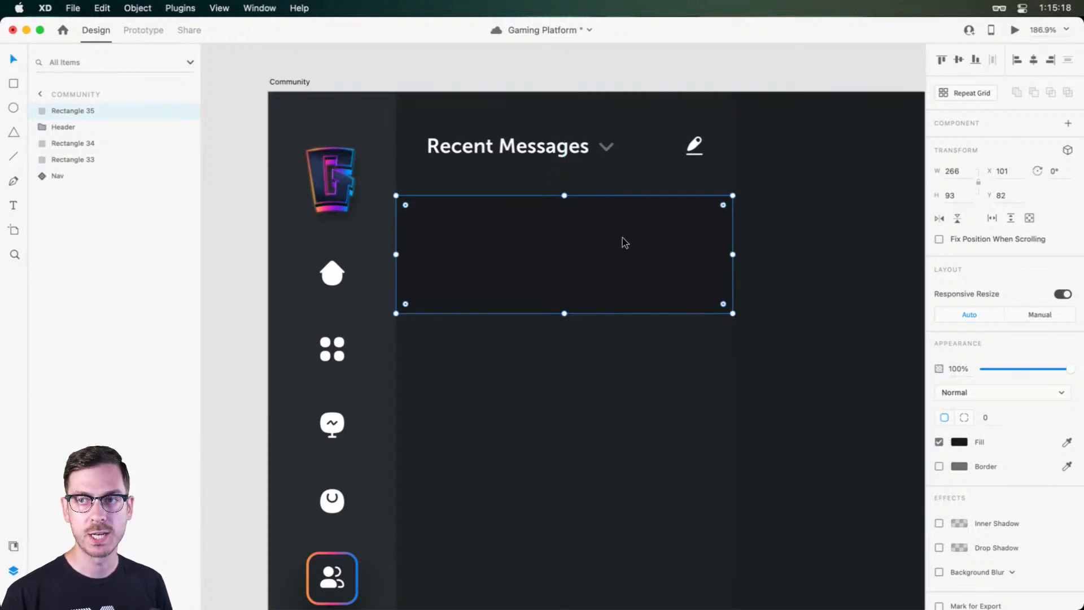
# Step: Draw a 29 by 29 square inside the dark message rectangle at X 125, Y 95, in line with the heading
pyautogui.scroll(5, 473, 230)
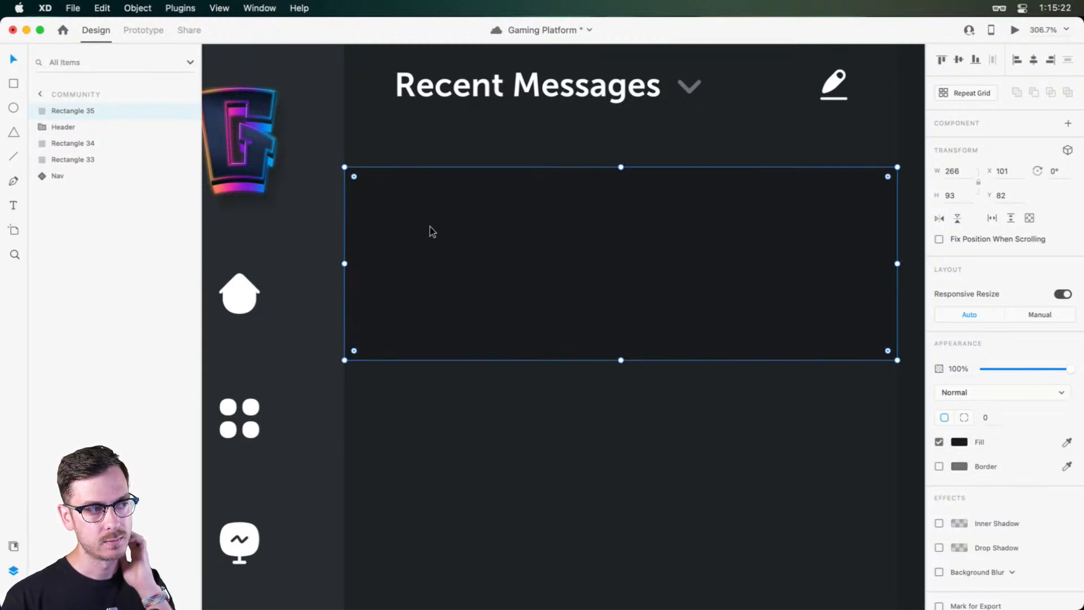
pyautogui.press('r')
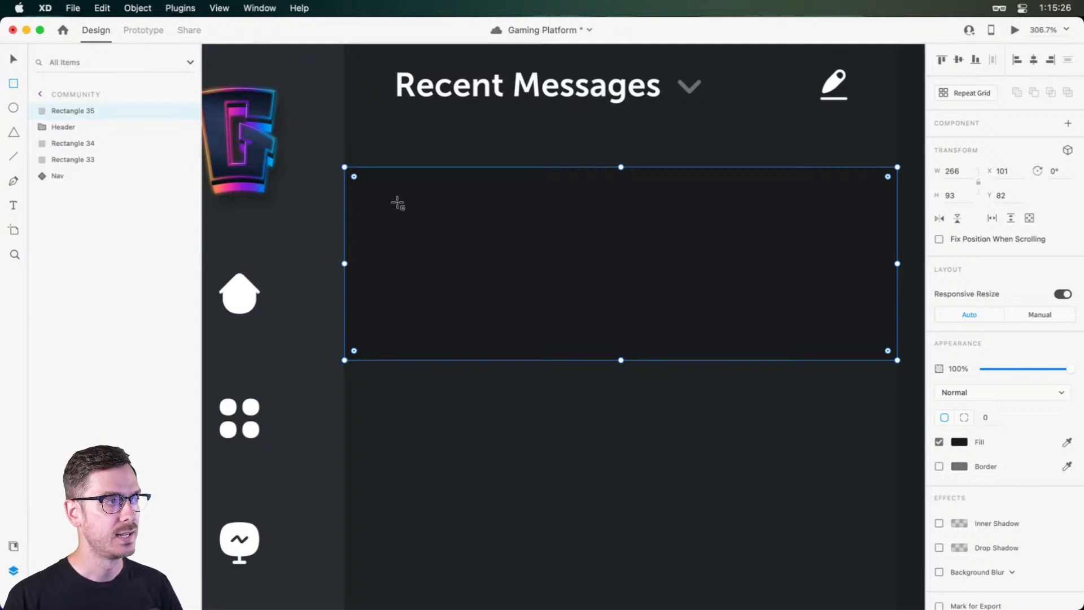
pyautogui.moveTo(394, 196); pyautogui.dragTo(457, 257)
pyautogui.scroll(4, 438, 208)
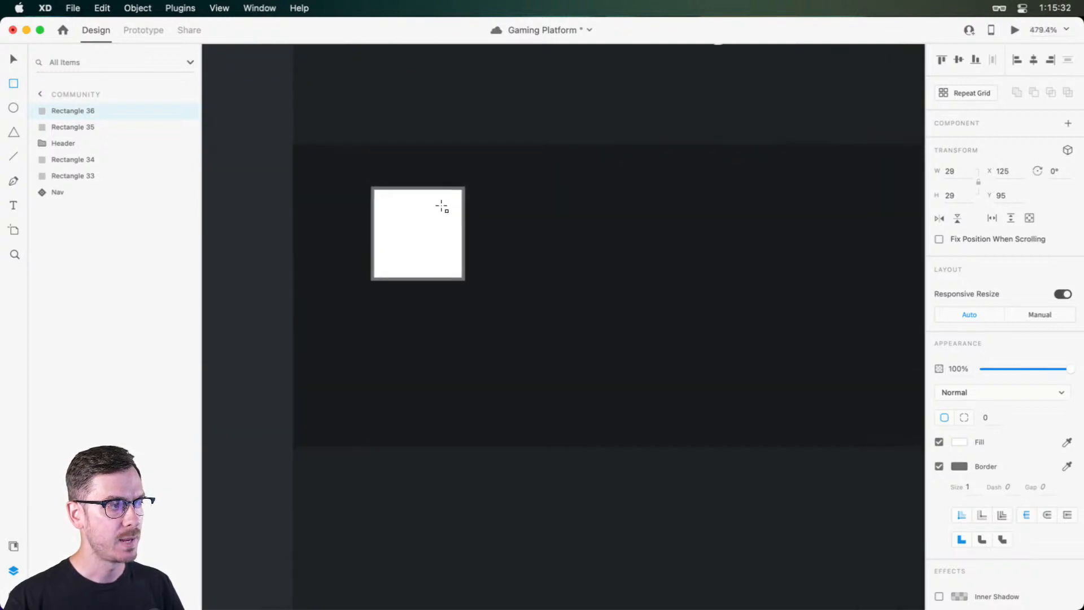
pyautogui.scroll(-2, 443, 207)
pyautogui.scroll(5, 450, 142)
pyautogui.scroll(-4, 453, 276)
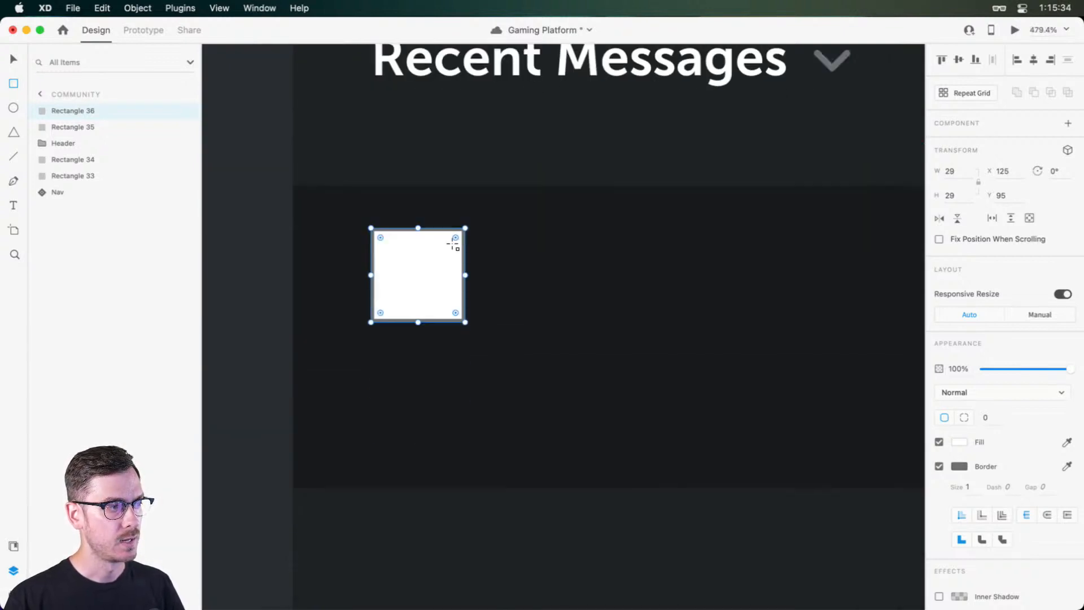
# Step: Round the white avatar square's corners to a radius of 8 and check the screen in the preview
pyautogui.press('v')
pyautogui.moveTo(455, 235); pyautogui.dragTo(445, 248)
pyautogui.press('super+Return')
pyautogui.press('super+w')
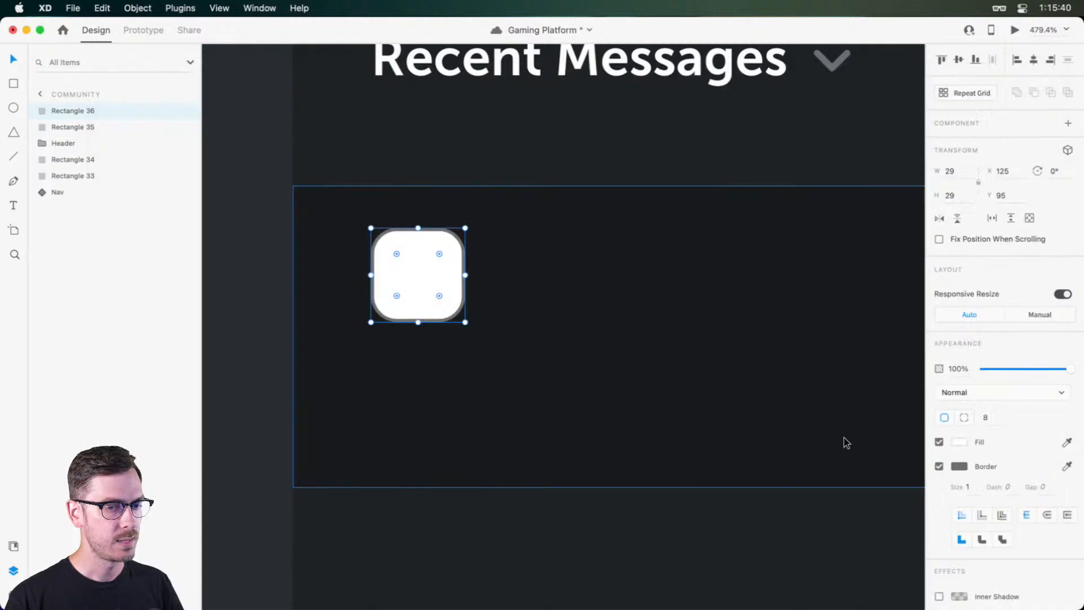
# Step: Remove the rounded avatar square's border and enlarge the square to 34 by 34
pyautogui.click(510, 267)
pyautogui.click(450, 253)
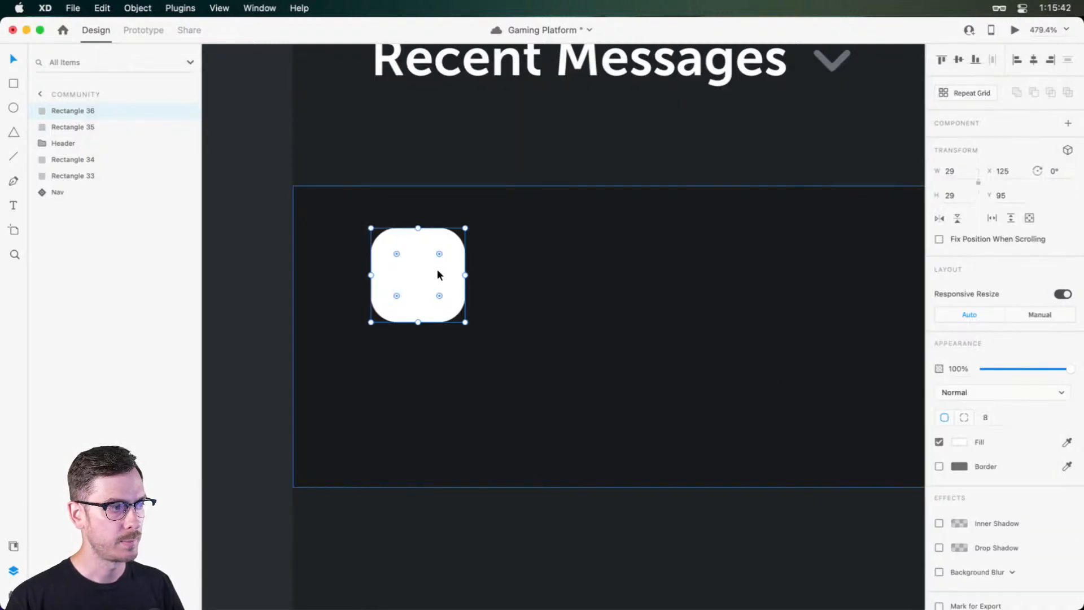
pyautogui.press('super+Return')
pyautogui.press('super+w')
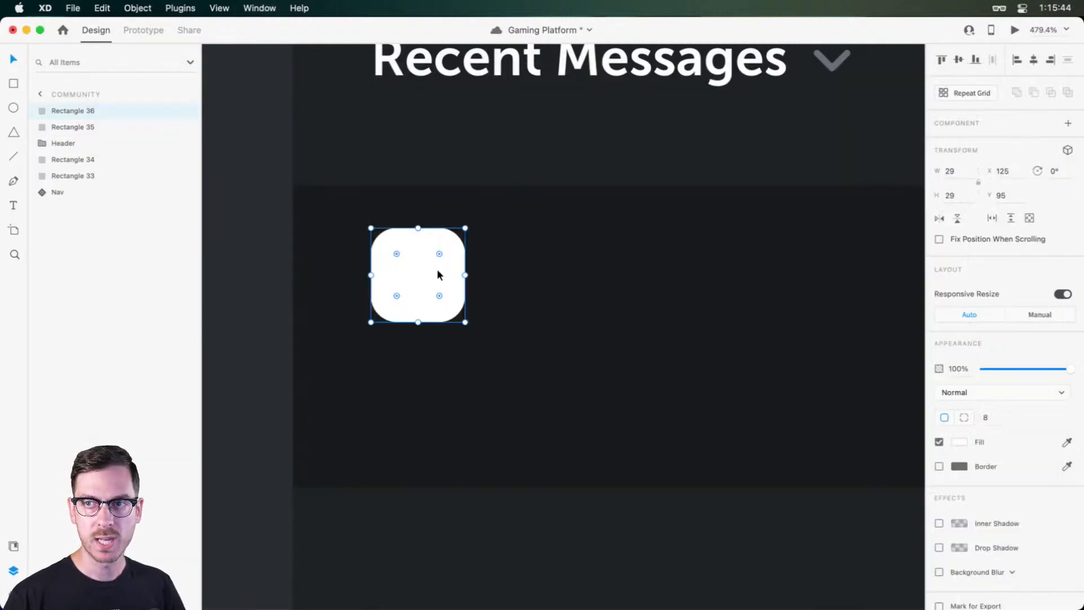
pyautogui.moveTo(464, 323); pyautogui.dragTo(481, 338)
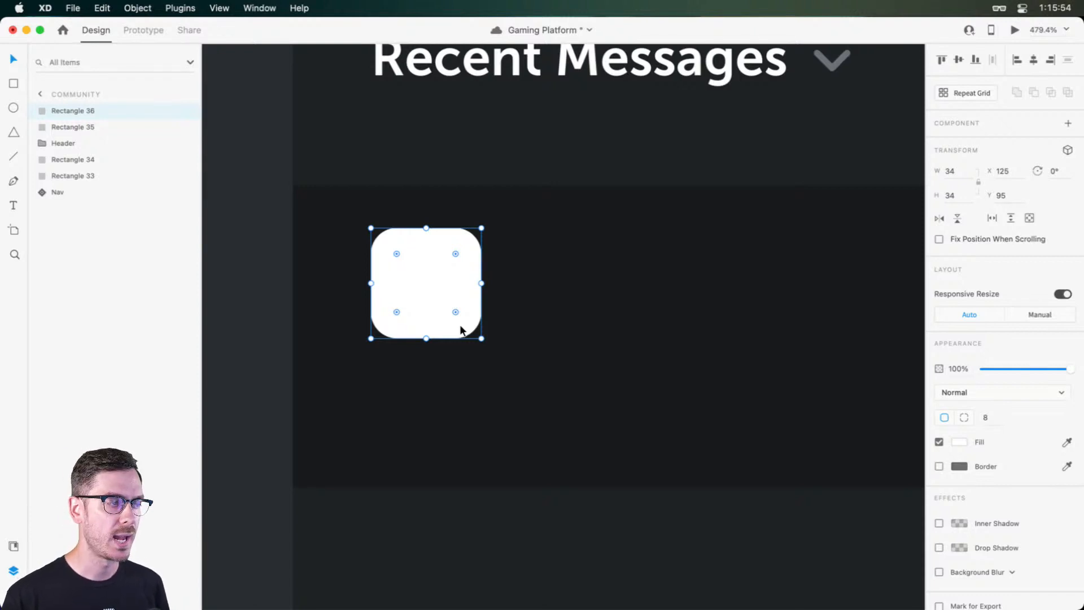
# Step: Draw a 10 by 10 status circle on the avatar's lower-right corner, with an outer border sampled from the dark message row
pyautogui.press('e')
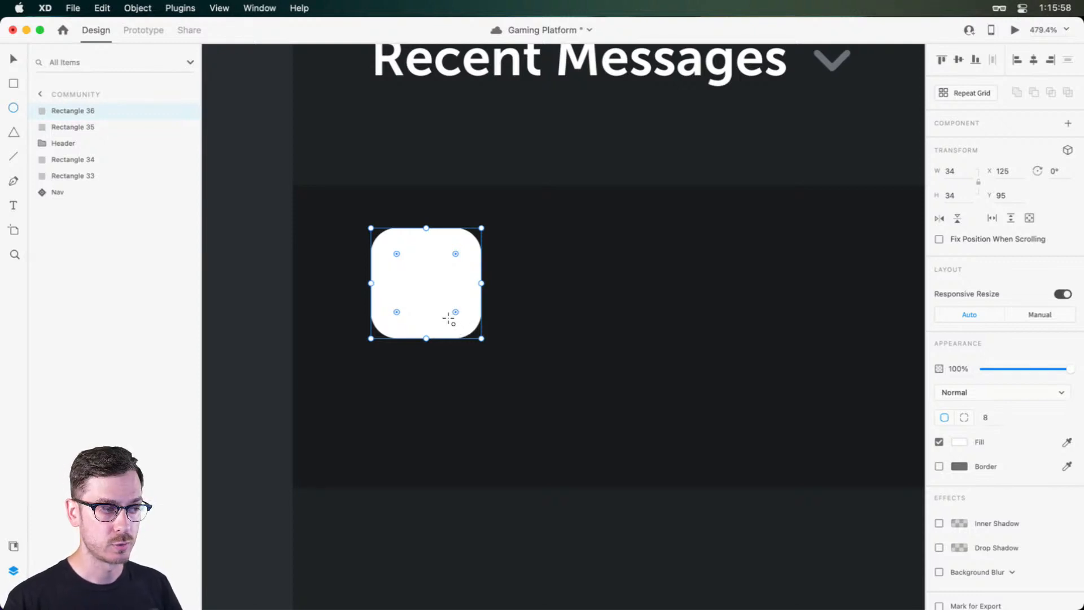
pyautogui.moveTo(450, 314)
pyautogui.mouseDown()
pyautogui.moveTo(492, 348)
pyautogui.moveTo(477, 329)
pyautogui.mouseUp()
pyautogui.press('v')
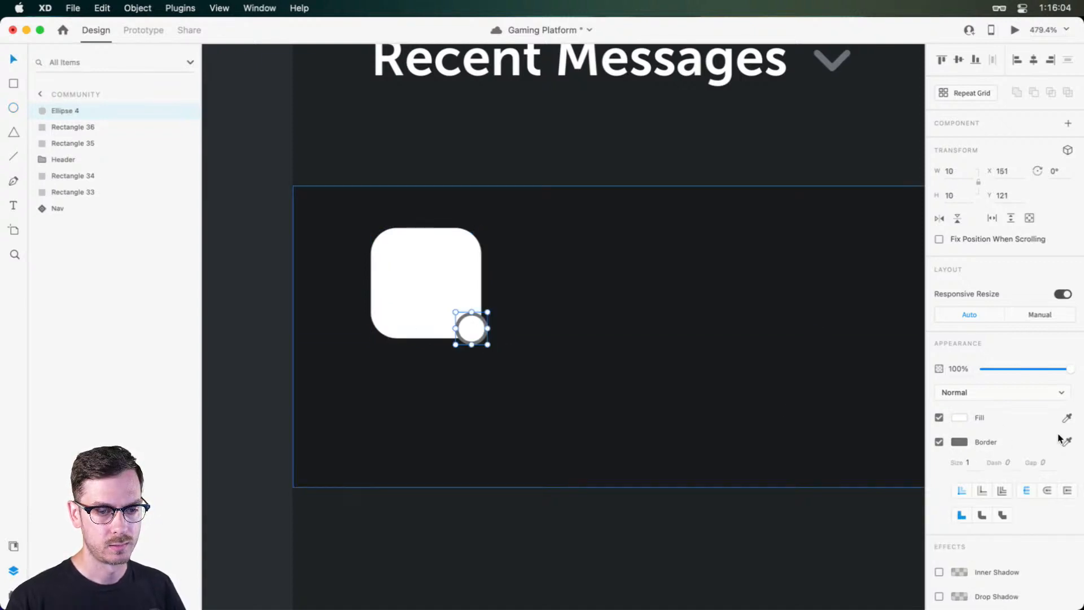
pyautogui.click(532, 277)
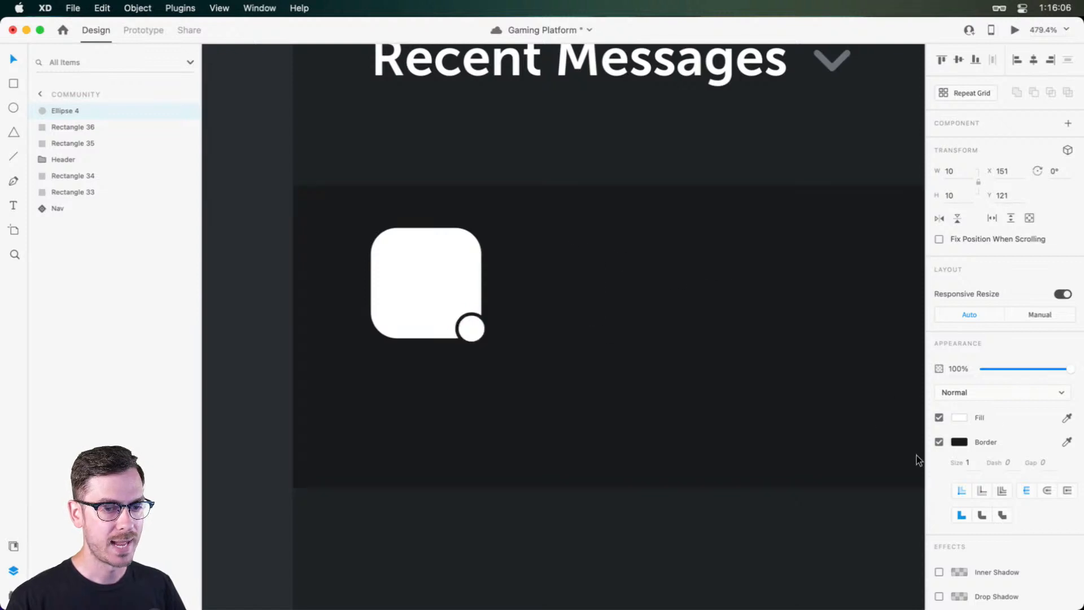
pyautogui.click(976, 489)
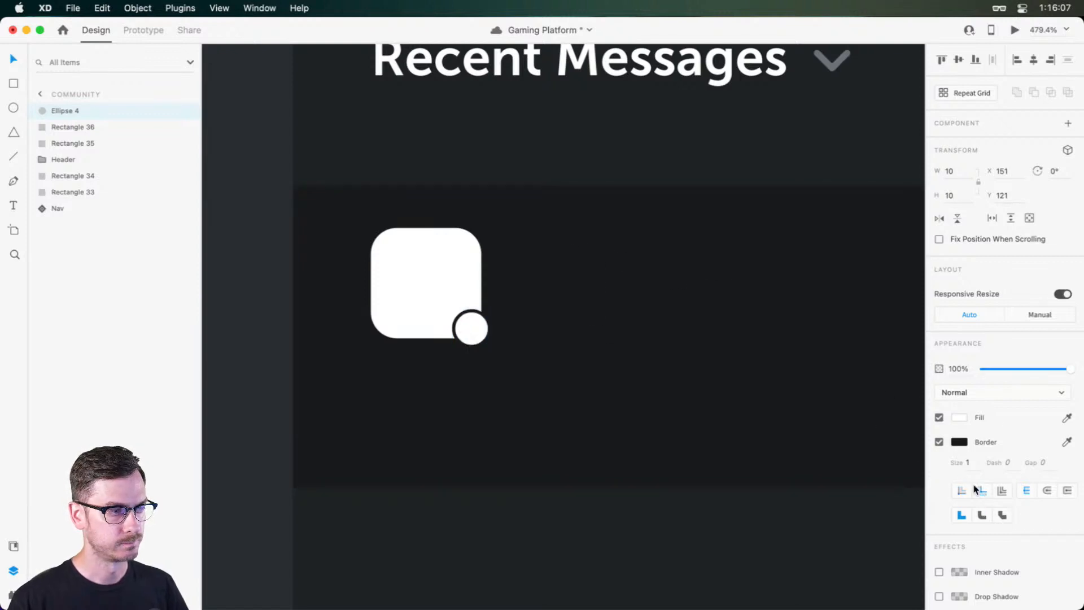
# Step: Fill the status circle with the green #60DD65
pyautogui.click(955, 417)
pyautogui.moveTo(915, 402); pyautogui.dragTo(913, 426)
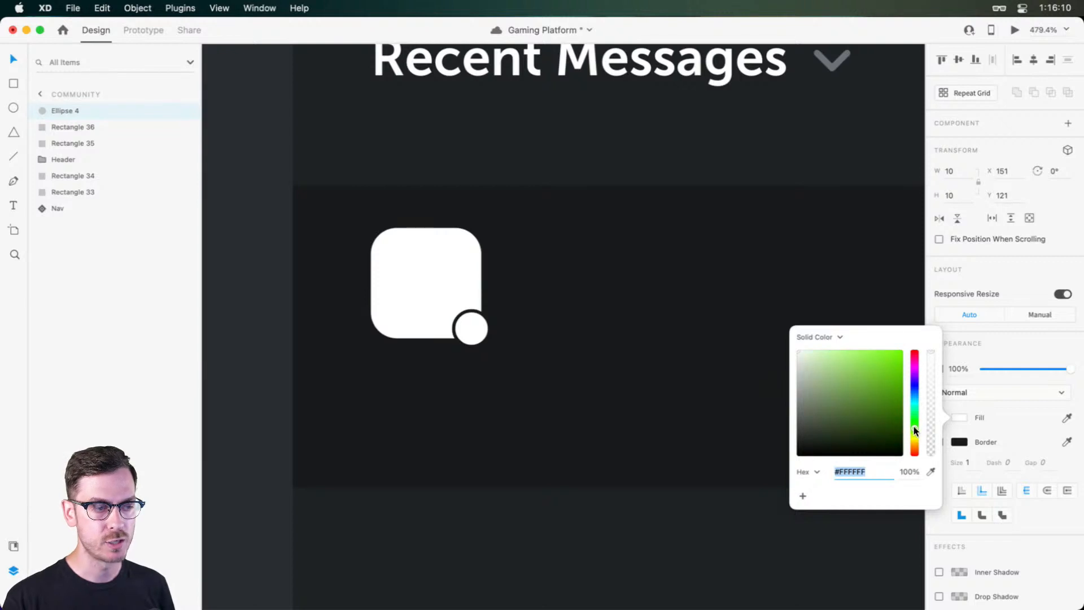
pyautogui.moveTo(888, 384); pyautogui.dragTo(857, 364)
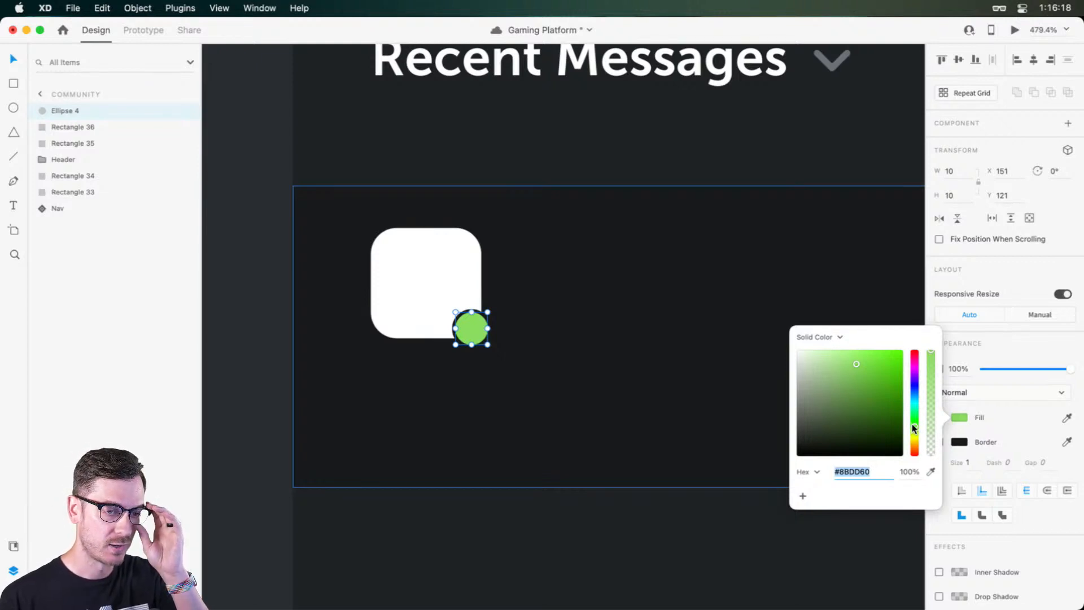
pyautogui.moveTo(914, 425); pyautogui.dragTo(917, 418)
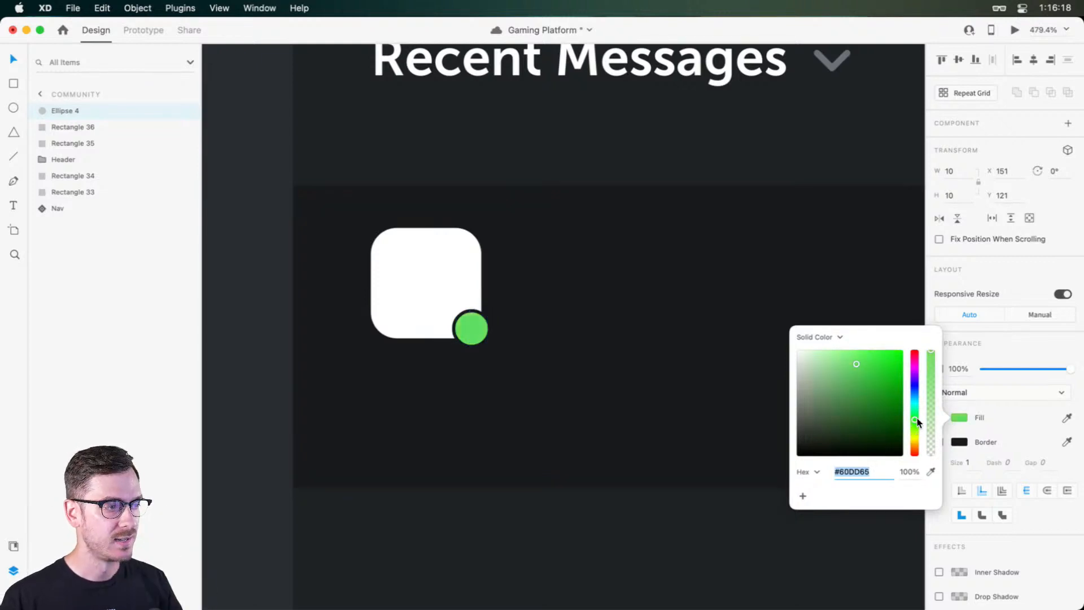
pyautogui.click(1004, 353)
# Step: Set the status circle's border size to 2 and check the avatar in the preview
pyautogui.click(968, 466)
pyautogui.write('2')
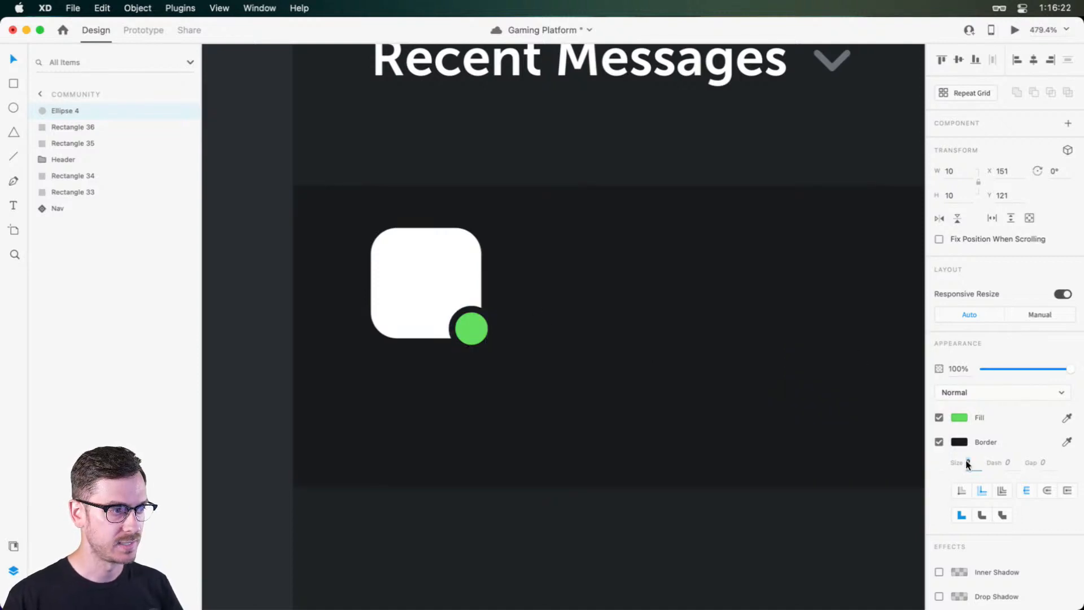
pyautogui.press('Return')
pyautogui.moveTo(474, 321); pyautogui.dragTo(470, 319)
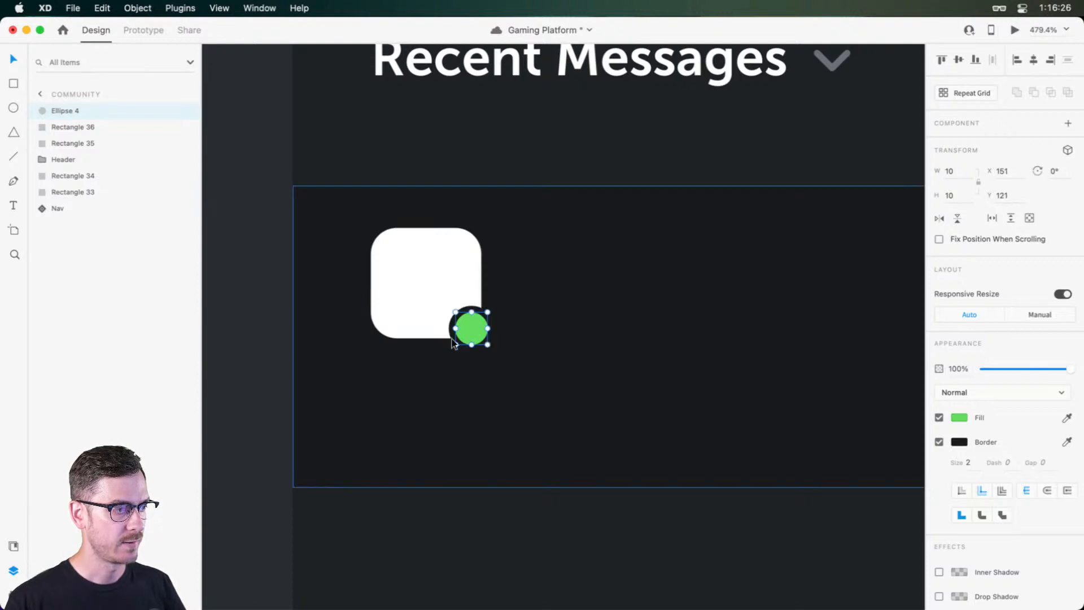
pyautogui.press('super+Return')
pyautogui.press('super+w')
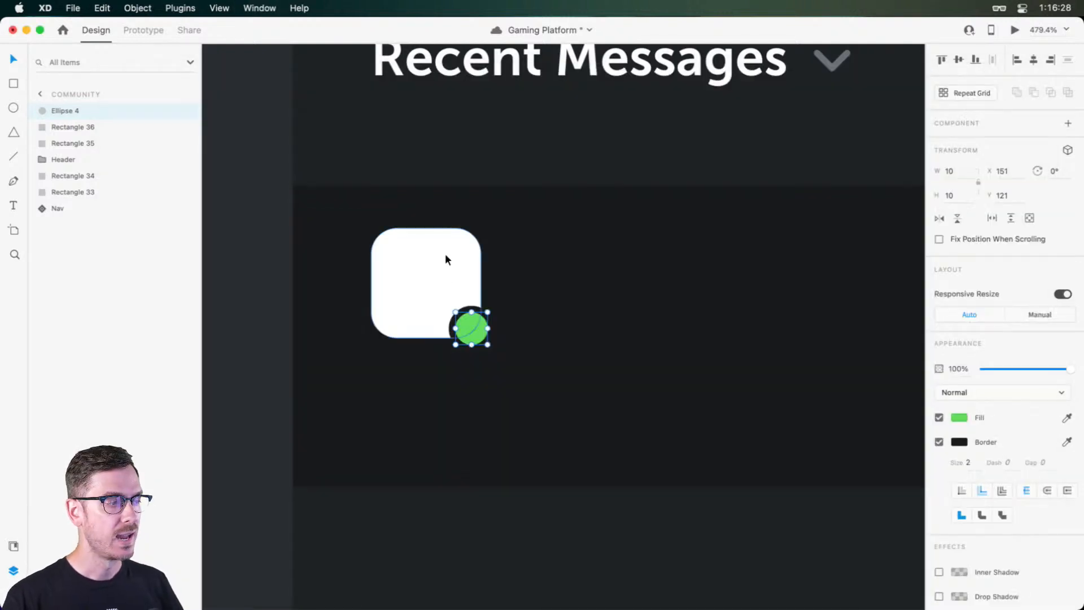
# Step: Add a text with the contact's name beside the avatar, placed at X 173, Y 96
pyautogui.click(528, 248)
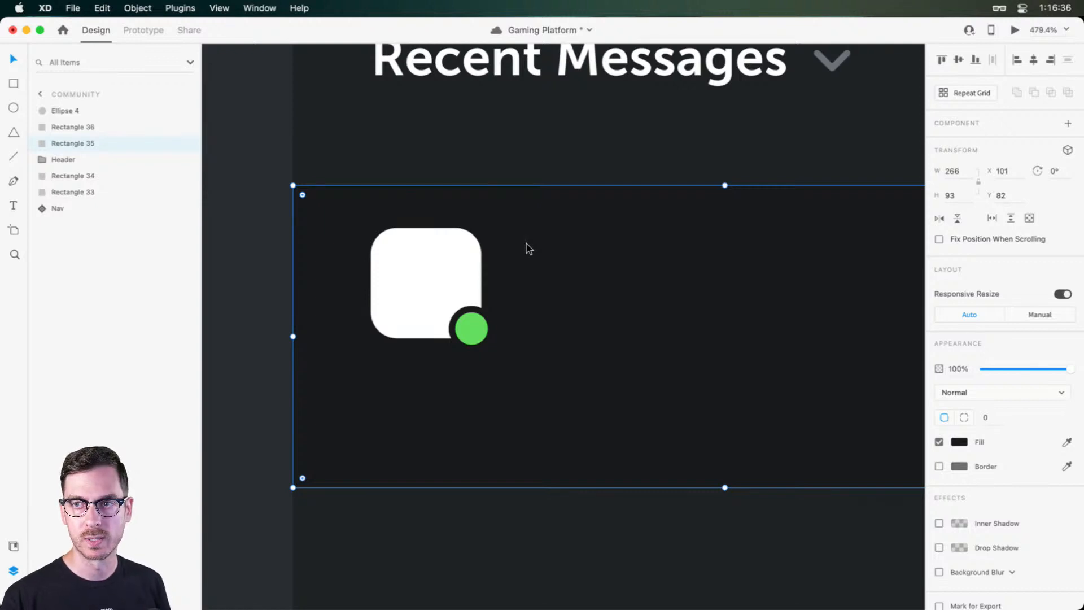
pyautogui.hscroll(5, 508, 245)
pyautogui.press('t')
pyautogui.click(421, 262)
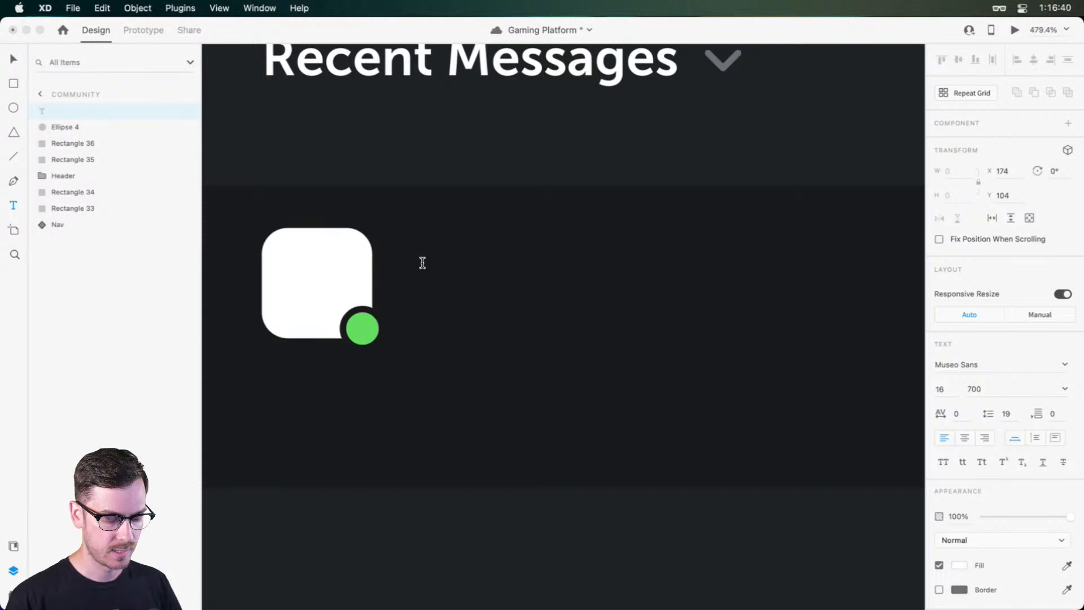
pyautogui.write('Wade A')
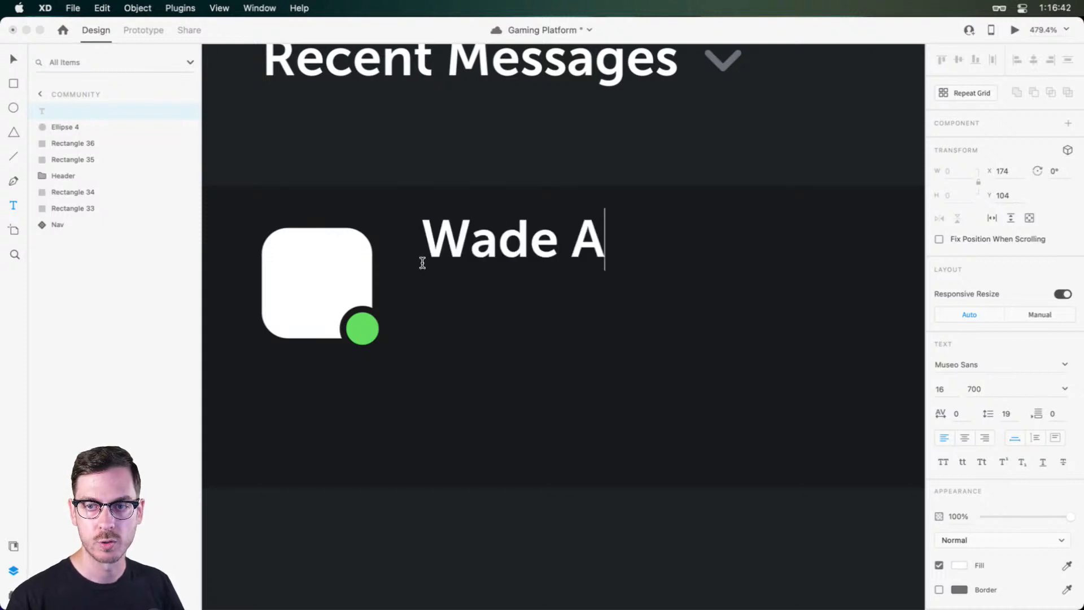
pyautogui.write('.')
pyautogui.press('Escape')
pyautogui.moveTo(459, 247); pyautogui.dragTo(457, 271)
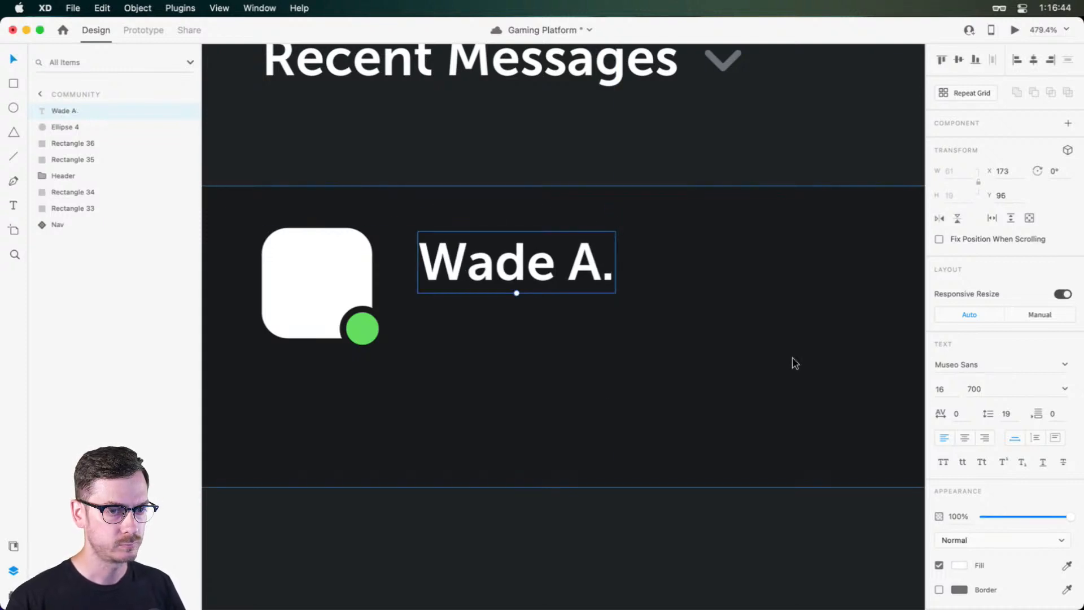
# Step: Reduce the contact name's font size to 10 and place it beside the avatar at X 172, Y 97
pyautogui.press('super+Return')
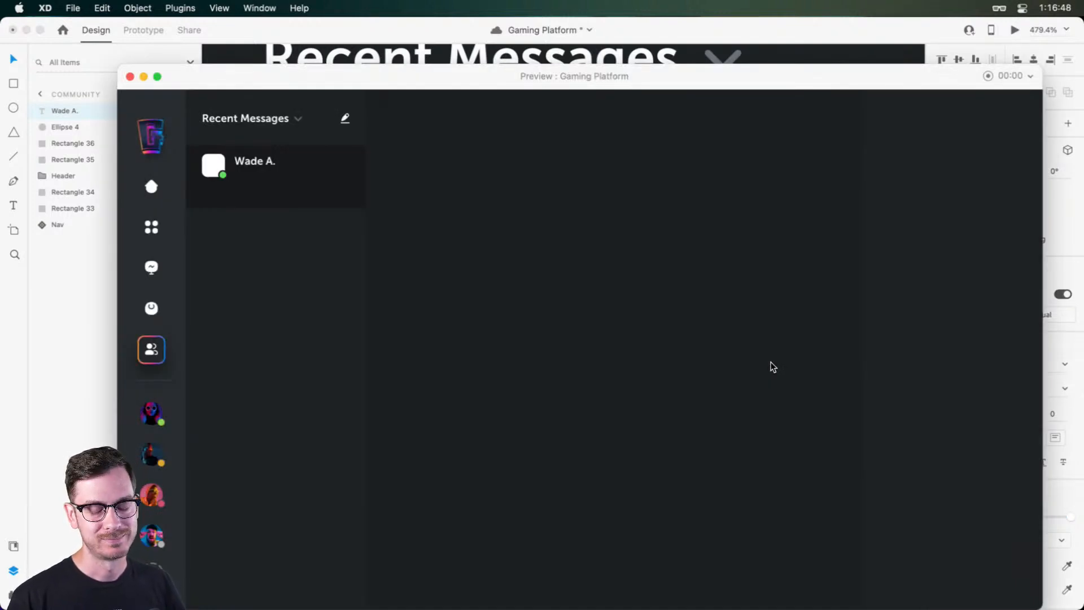
pyautogui.press('super+w')
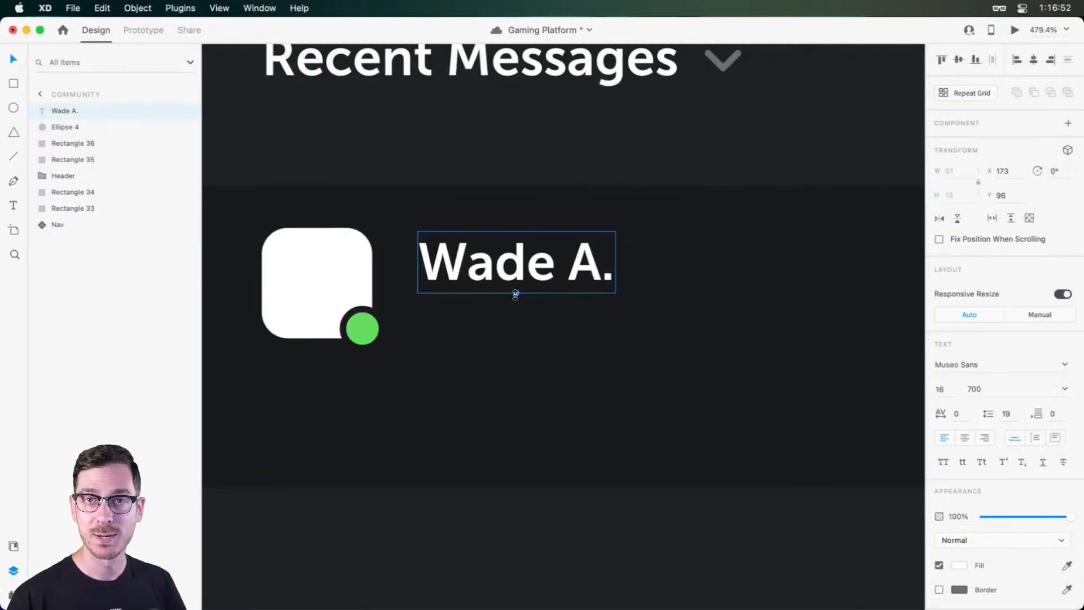
pyautogui.moveTo(515, 295); pyautogui.dragTo(516, 270)
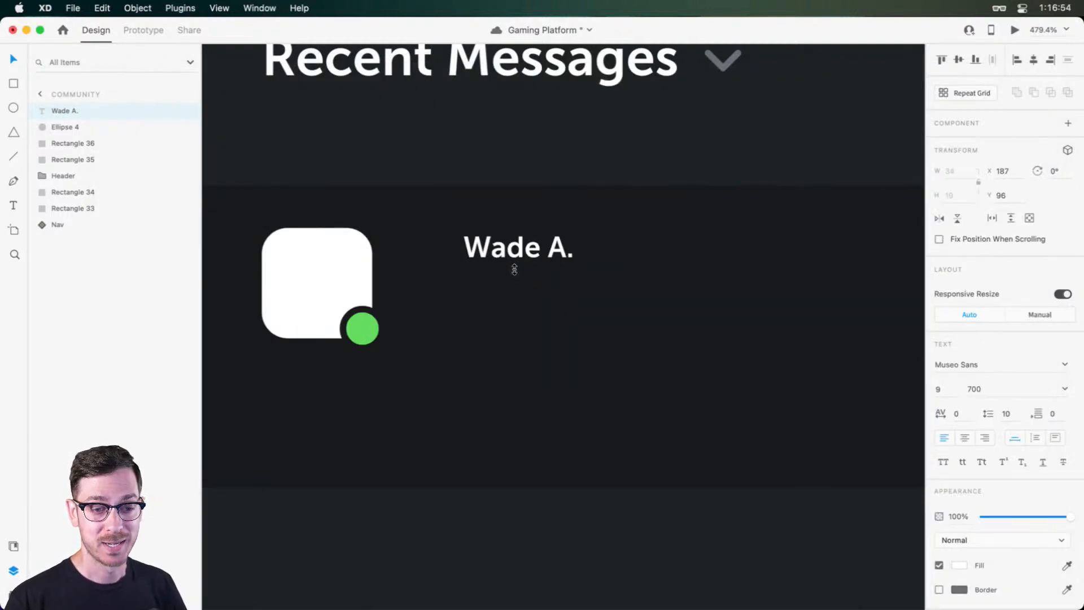
pyautogui.press('super+Return')
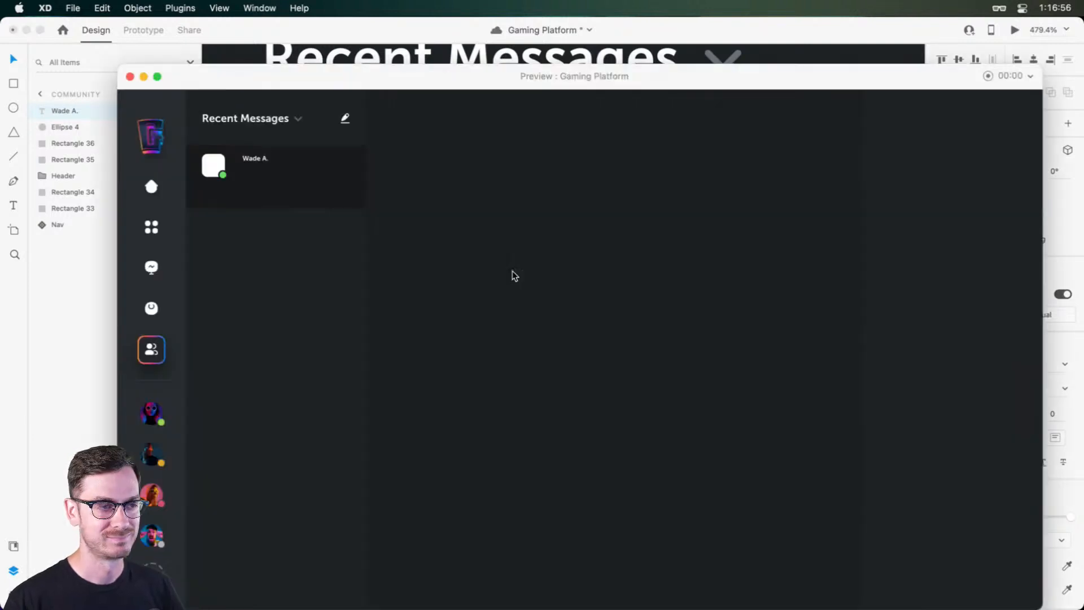
pyautogui.press('super+w')
pyautogui.moveTo(514, 247); pyautogui.dragTo(475, 249)
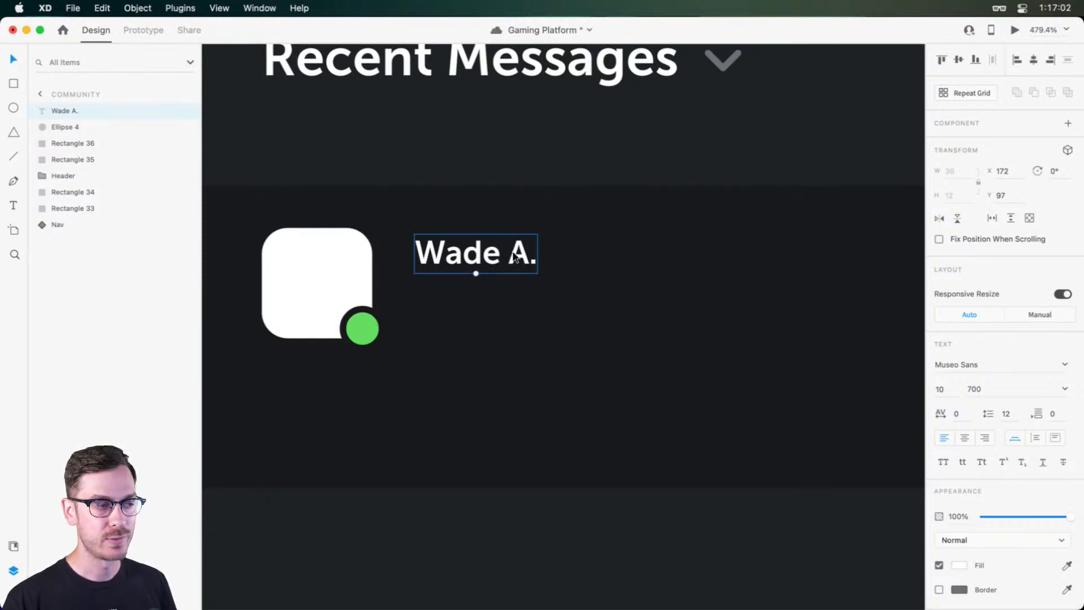
# Step: Duplicate the contact name alongside itself at X 213, Y 97 and replace the copy's text with "1:17 PM"
pyautogui.moveTo(489, 246); pyautogui.dragTo(621, 249)
pyautogui.doubleClick(633, 257)
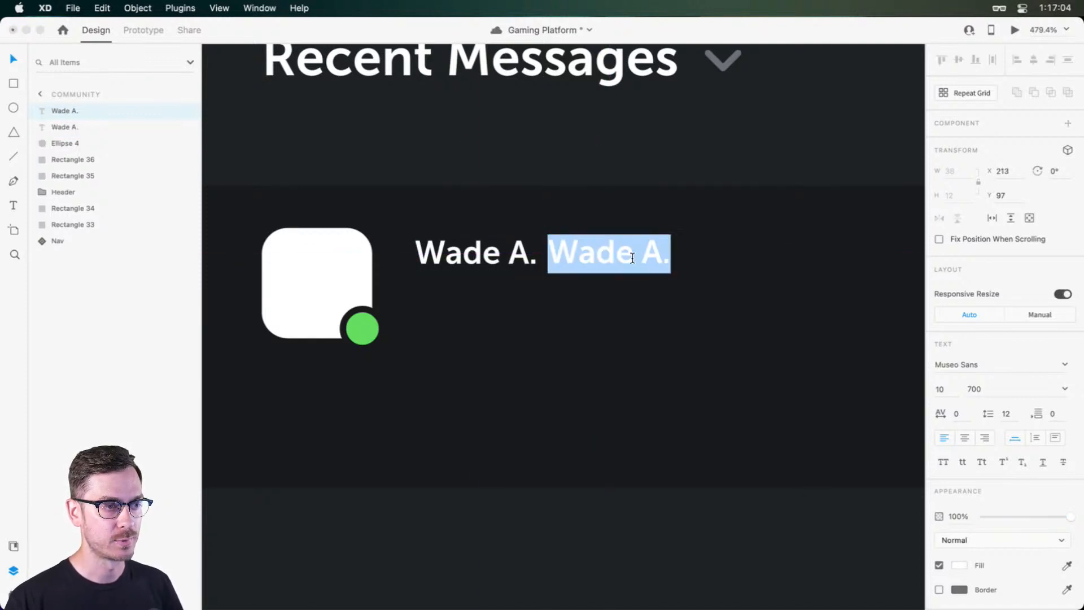
pyautogui.write('1:17')
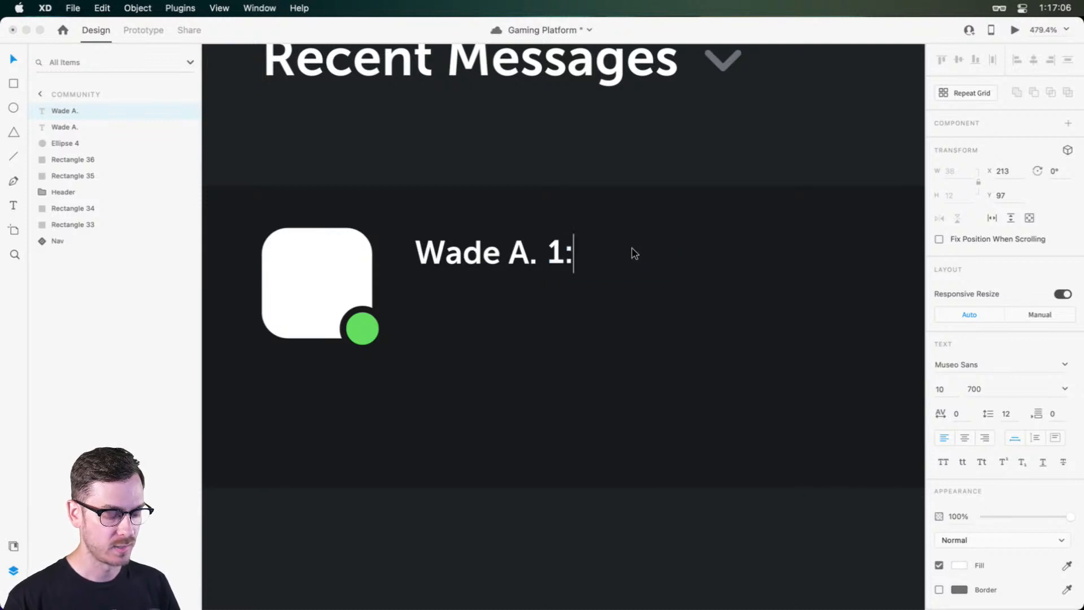
pyautogui.write(' pm')
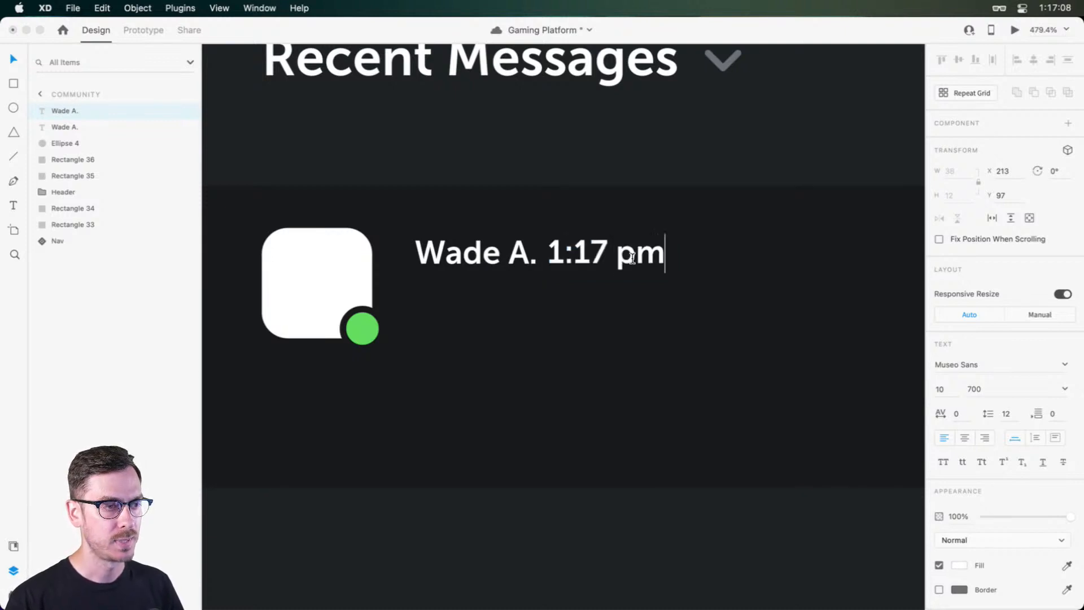
pyautogui.press('BackSpace')
pyautogui.press('BackSpace')
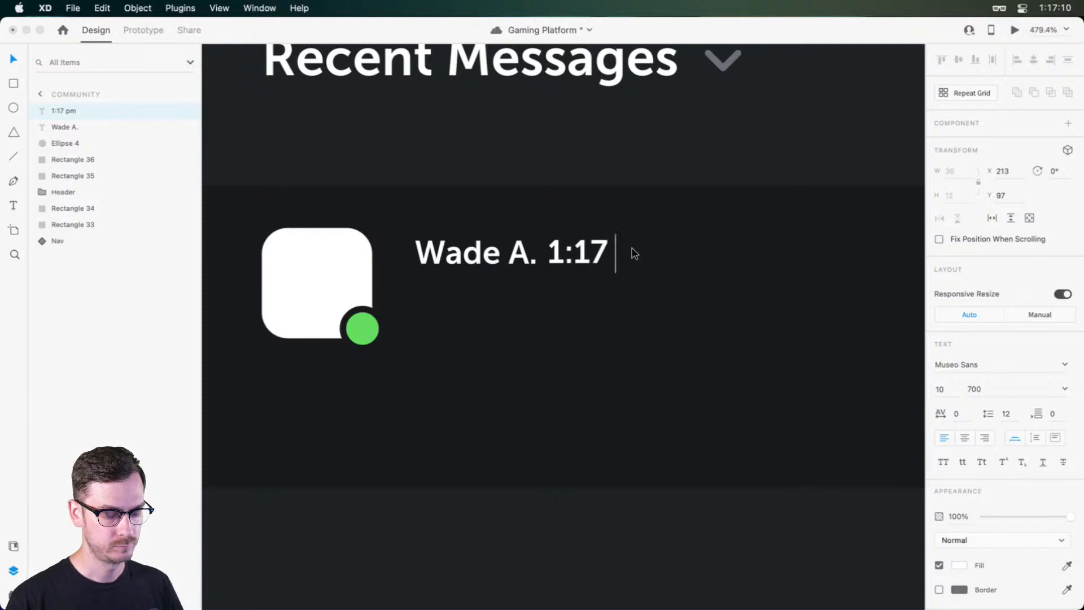
pyautogui.write('PM')
pyautogui.press('Escape')
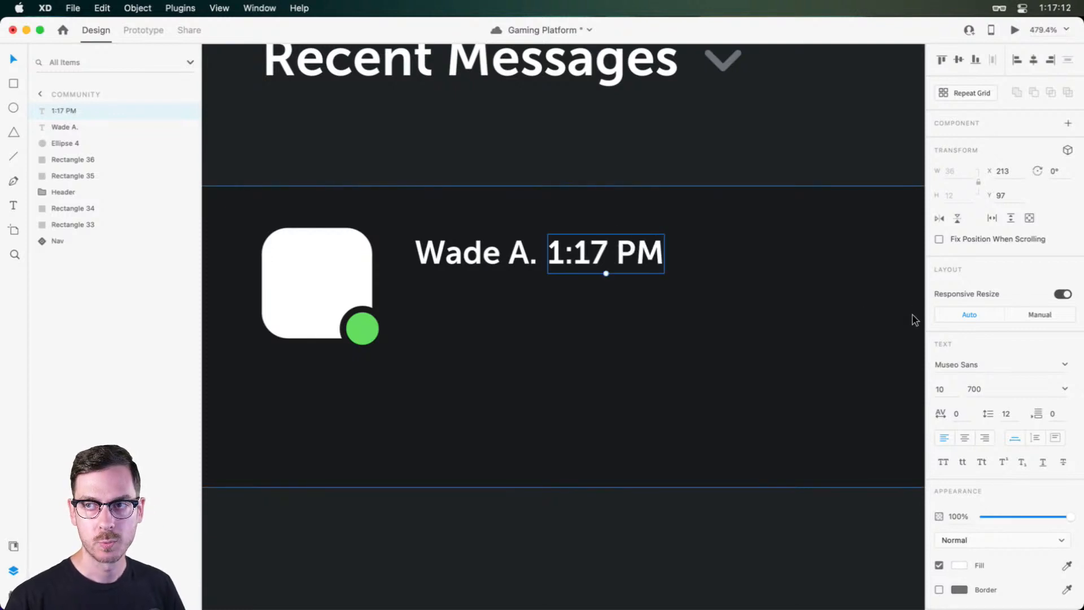
# Step: Set the 1:17 PM timestamp's font size to 8 and its weight to 500
pyautogui.doubleClick(939, 389)
pyautogui.write('8')
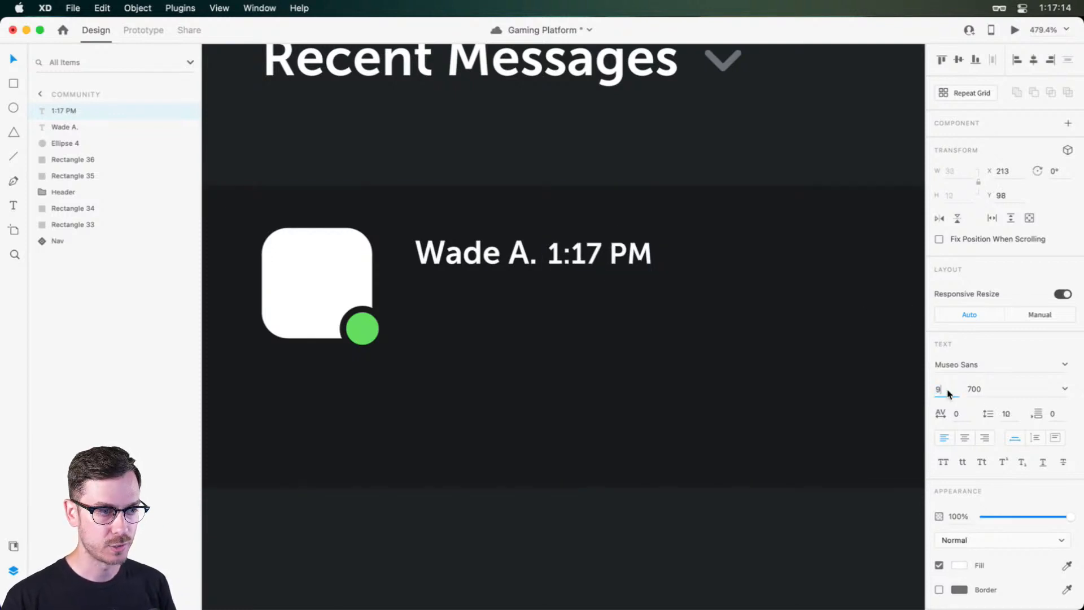
pyautogui.click(1061, 389)
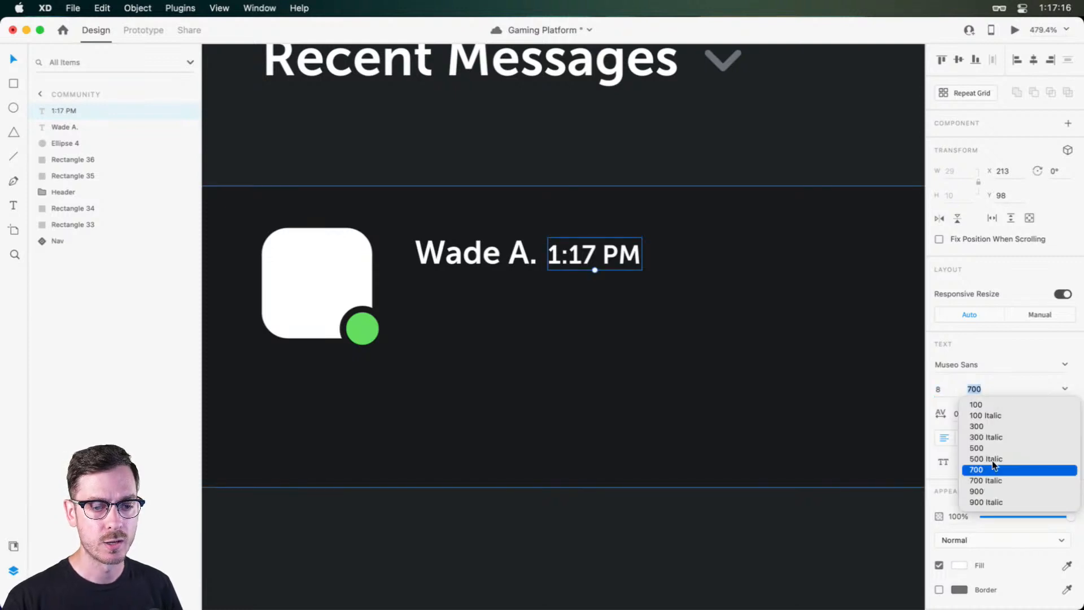
pyautogui.click(987, 450)
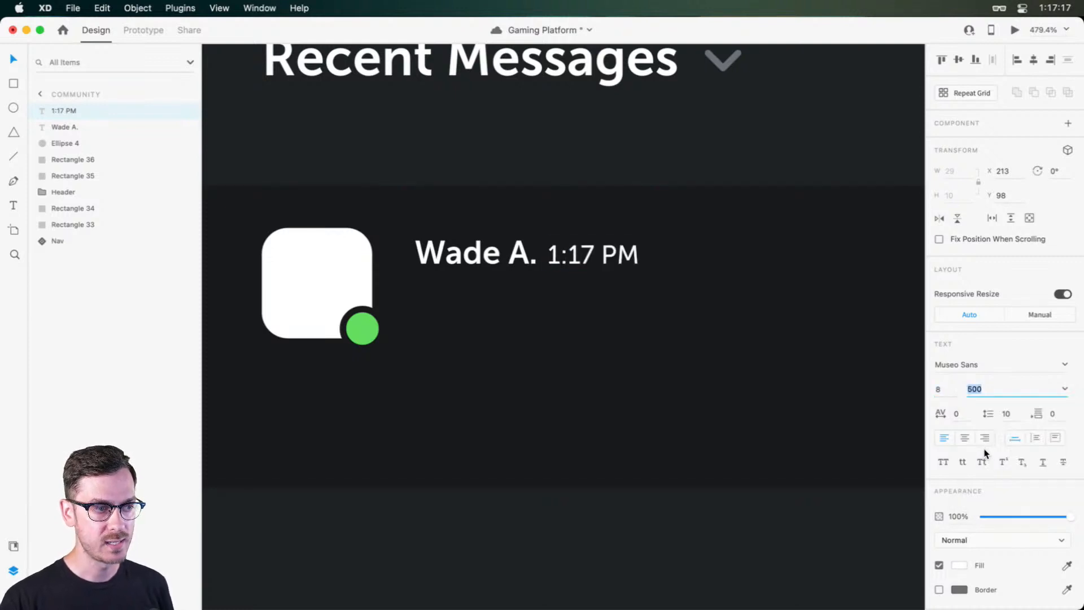
# Step: Change the timestamp's fill from white to a muted bluish grey and deselect it
pyautogui.click(959, 565)
pyautogui.moveTo(917, 471); pyautogui.dragTo(915, 489)
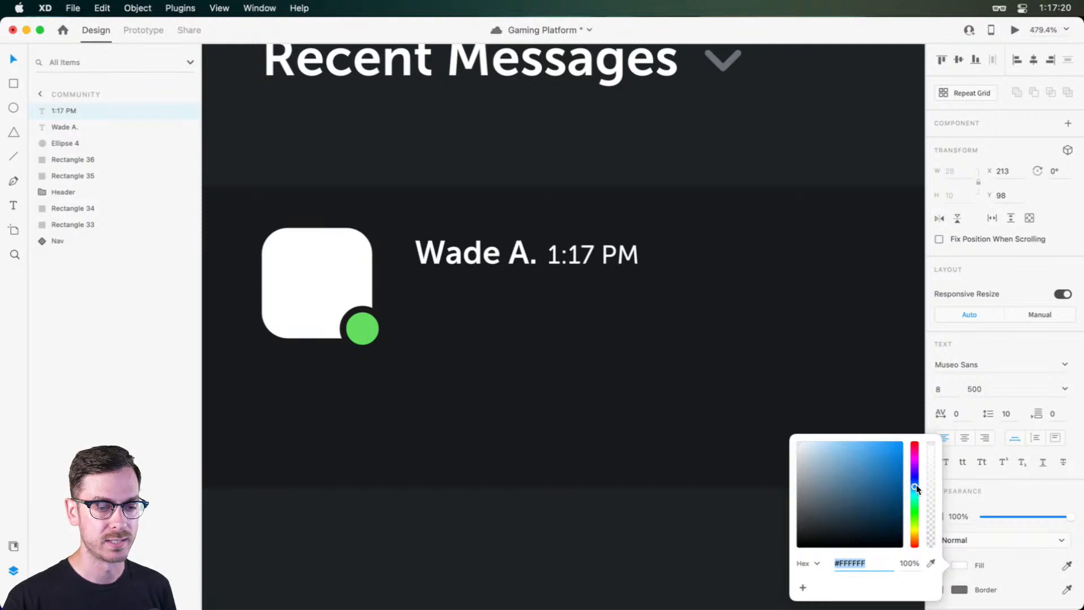
pyautogui.moveTo(799, 462); pyautogui.dragTo(802, 480)
pyautogui.click(798, 299)
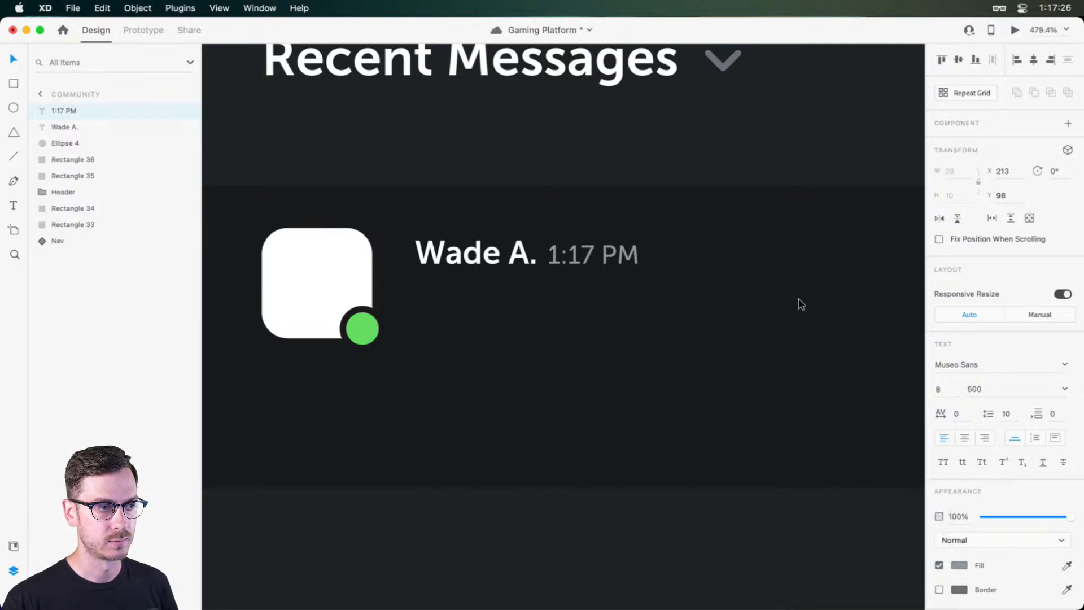
# Step: Move the timestamp farther from the contact name, to X 218, Y 98, and check the spacing in the preview
pyautogui.click(575, 254)
pyautogui.moveTo(575, 256); pyautogui.dragTo(581, 269)
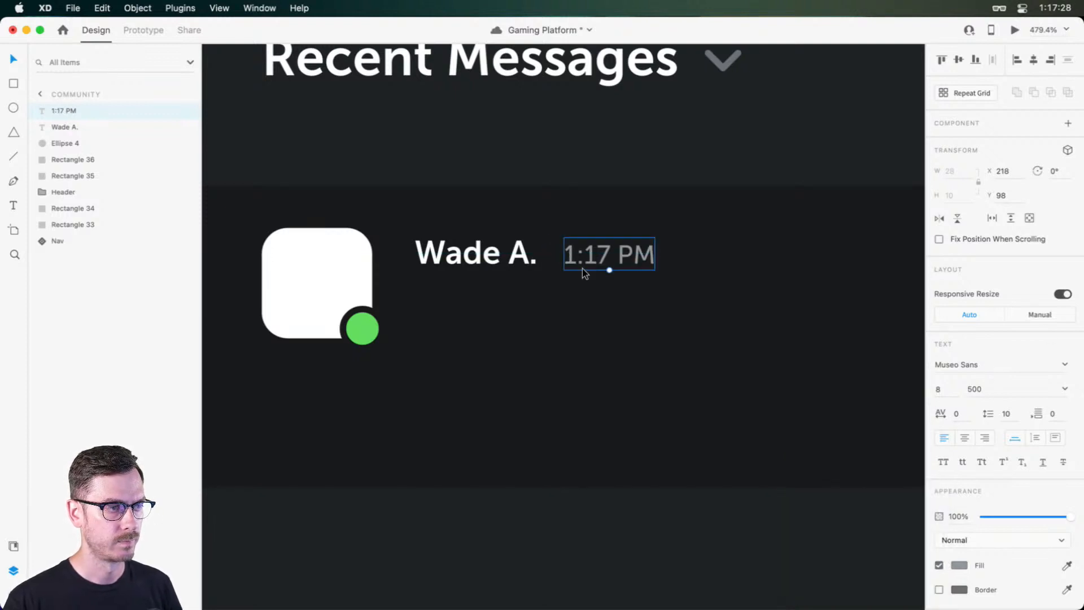
pyautogui.press('super+Return')
pyautogui.press('super+w')
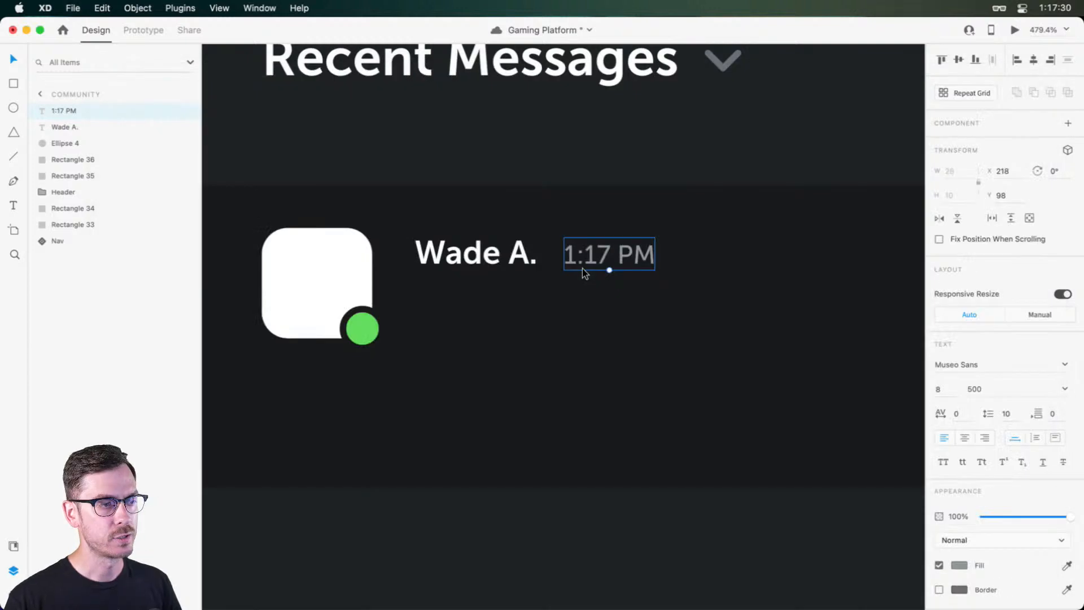
# Step: Try replacing the contact name with a longer one and shifting the 1:17 PM timestamp to clear it, then undo both changes
pyautogui.keyDown('shift'); pyautogui.click(468, 254); pyautogui.keyUp('shift')
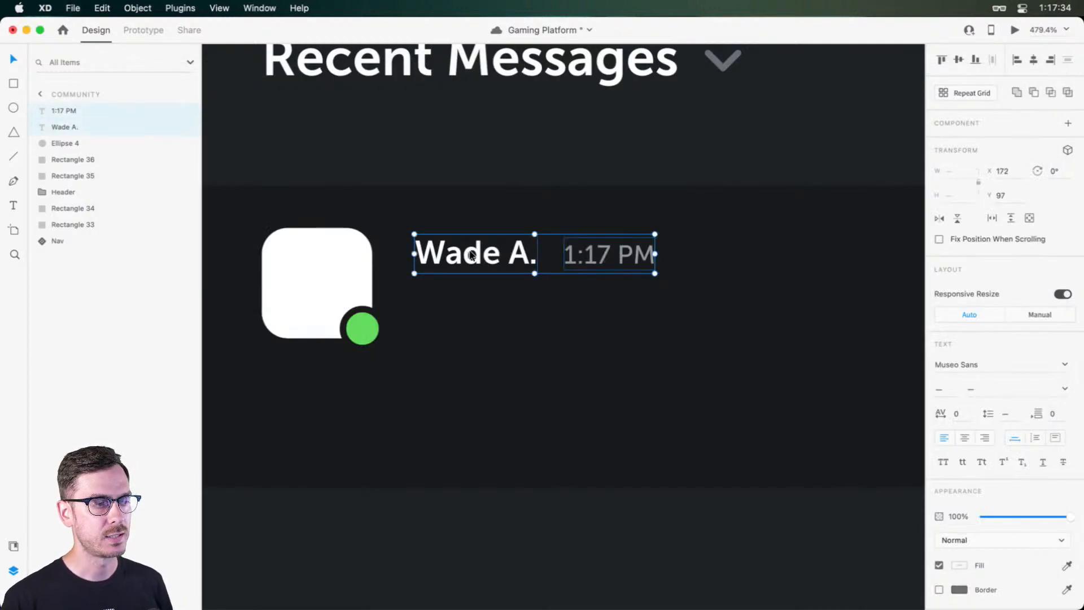
pyautogui.click(575, 379)
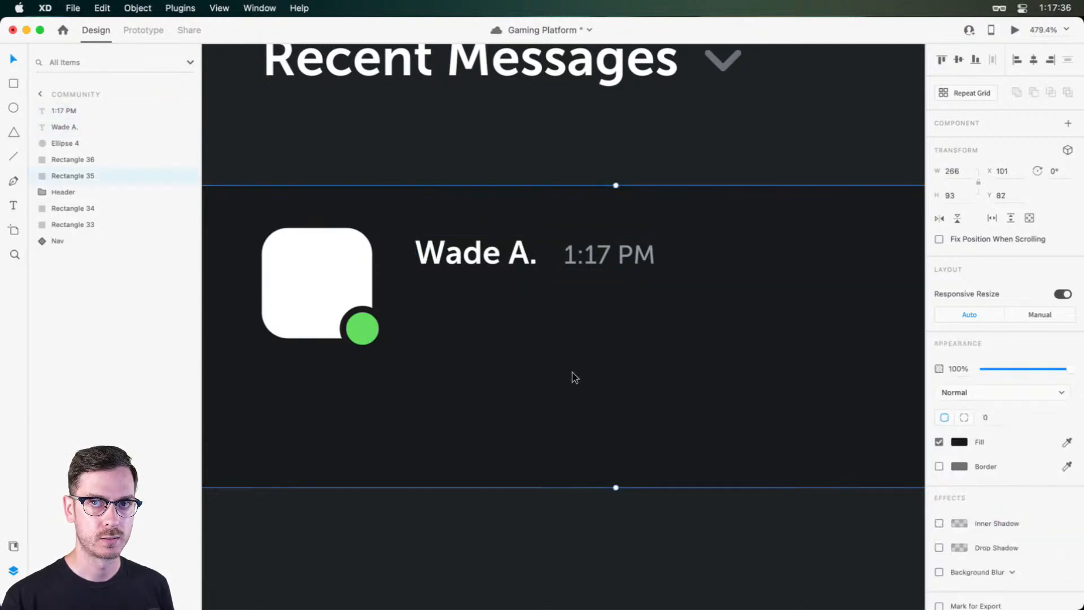
pyautogui.click(501, 257)
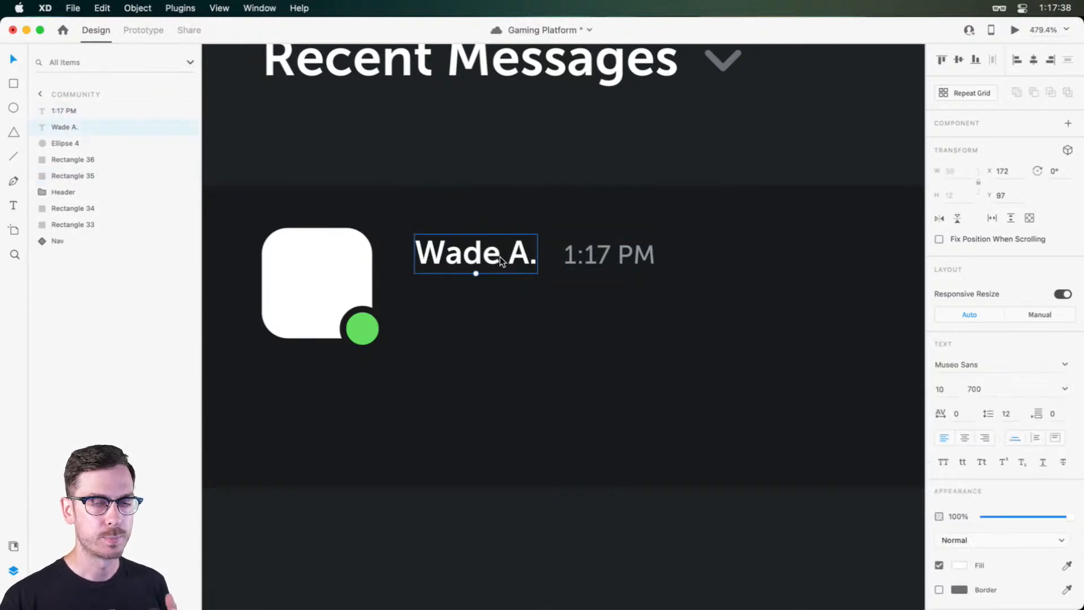
pyautogui.doubleClick(499, 256)
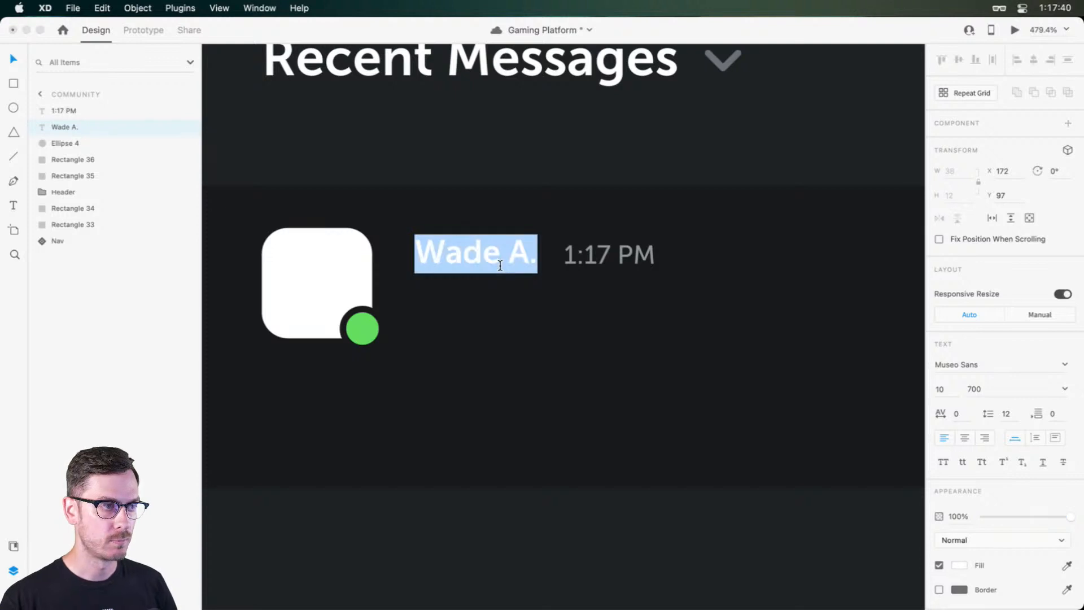
pyautogui.write('Howard P.')
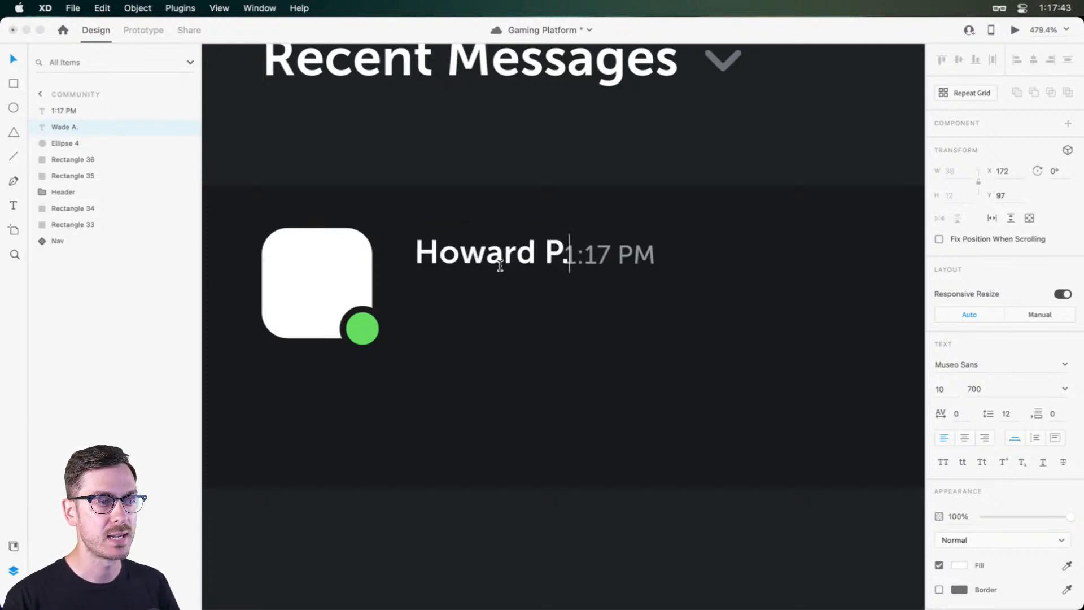
pyautogui.press('Escape')
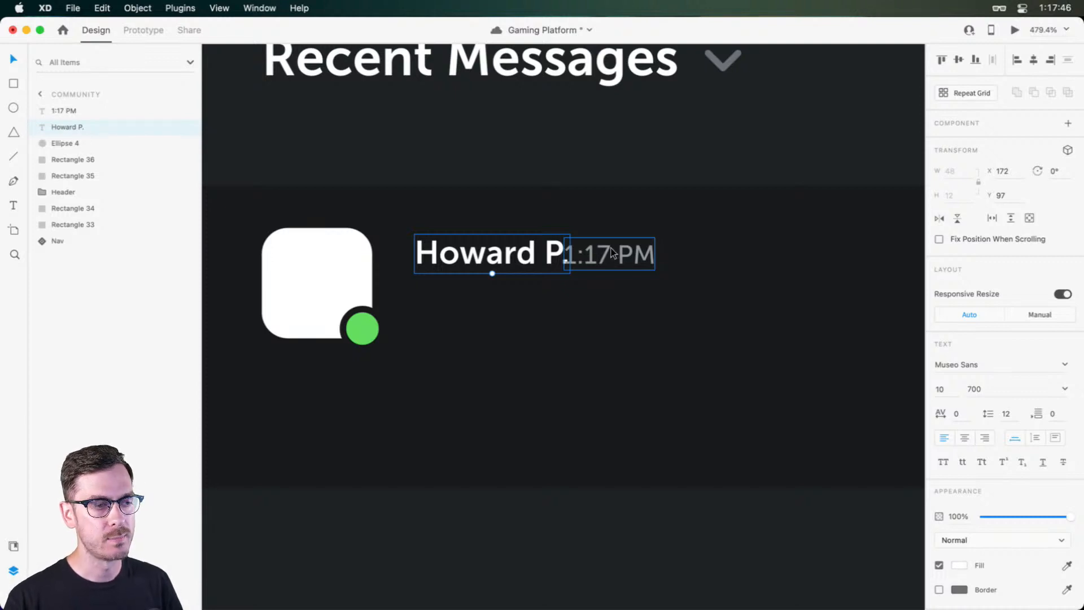
pyautogui.moveTo(615, 255); pyautogui.dragTo(639, 255)
pyautogui.press('super+z')
pyautogui.press('super+z')
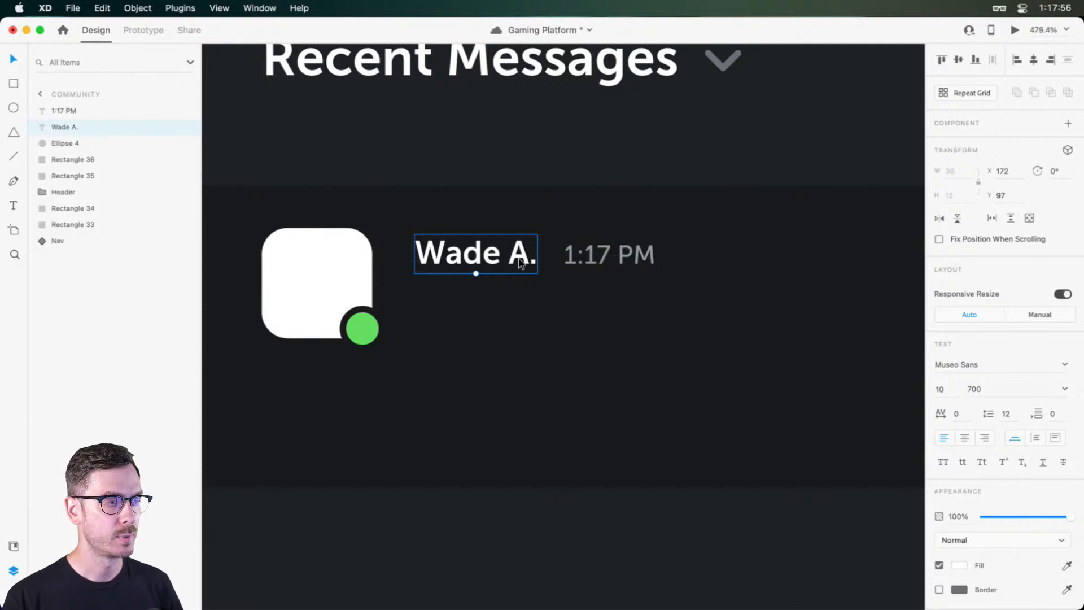
# Step: Group the contact name and 1:17 PM timestamp as "User" and turn the group into a horizontal stack
pyautogui.keyDown('shift'); pyautogui.click(627, 254); pyautogui.keyUp('shift')
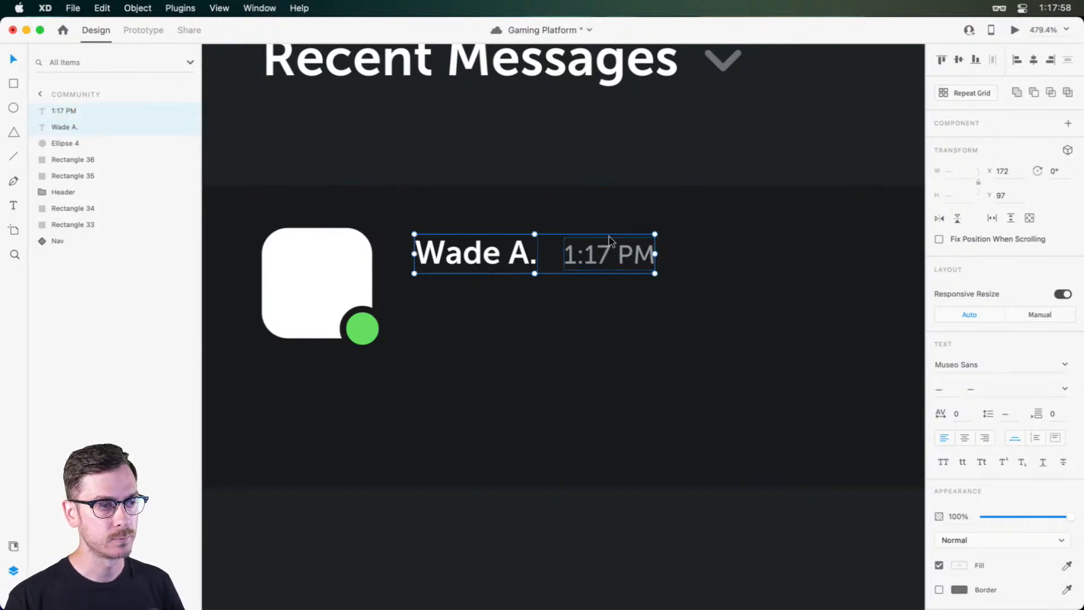
pyautogui.moveTo(610, 235); pyautogui.dragTo(624, 222)
pyautogui.press('super+z')
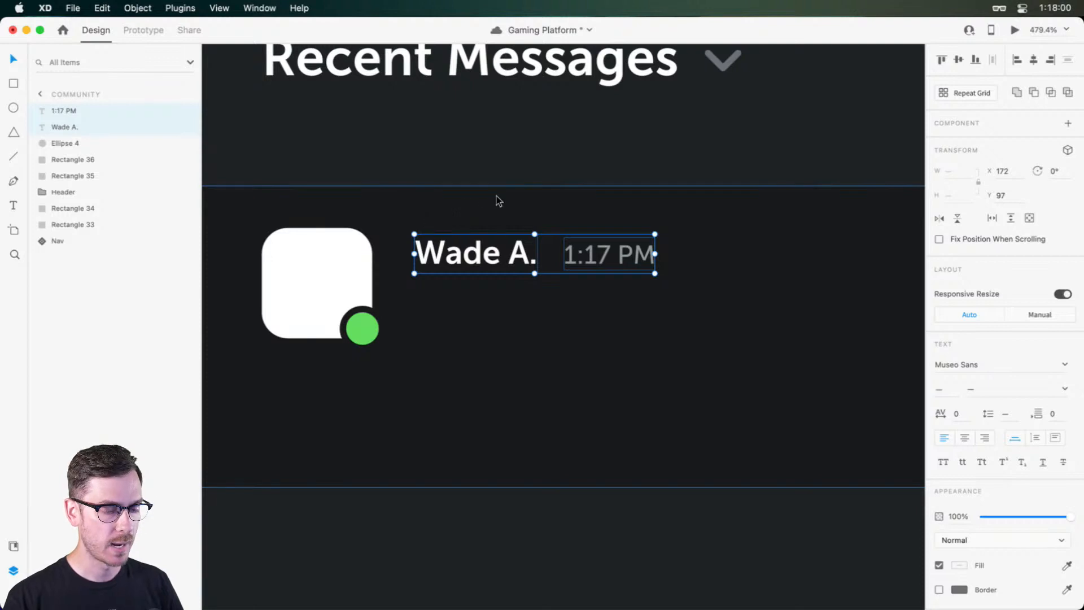
pyautogui.press('super+g')
pyautogui.doubleClick(62, 111)
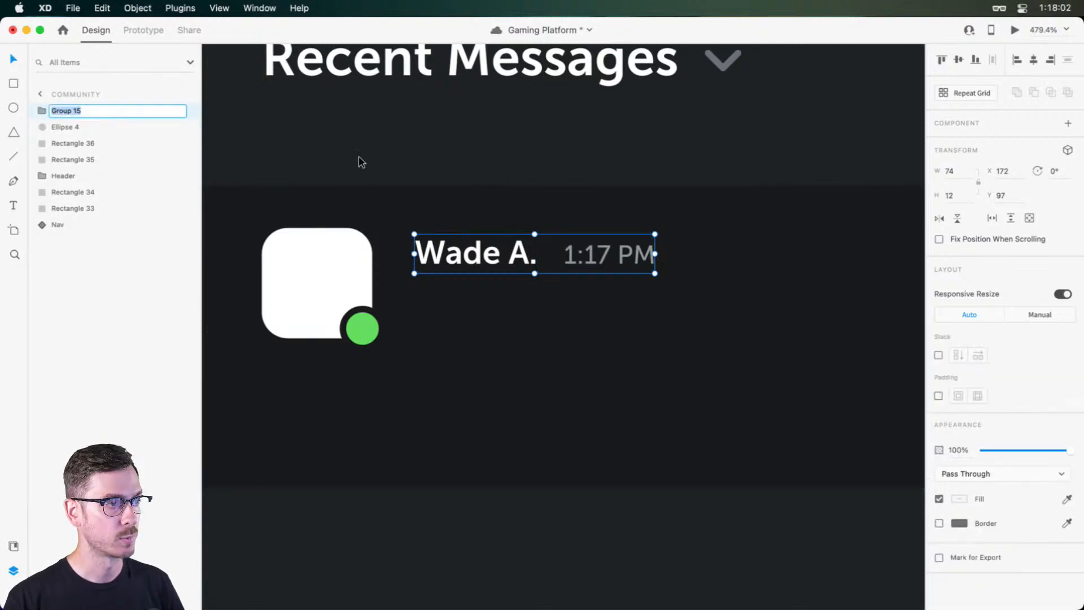
pyautogui.write('User')
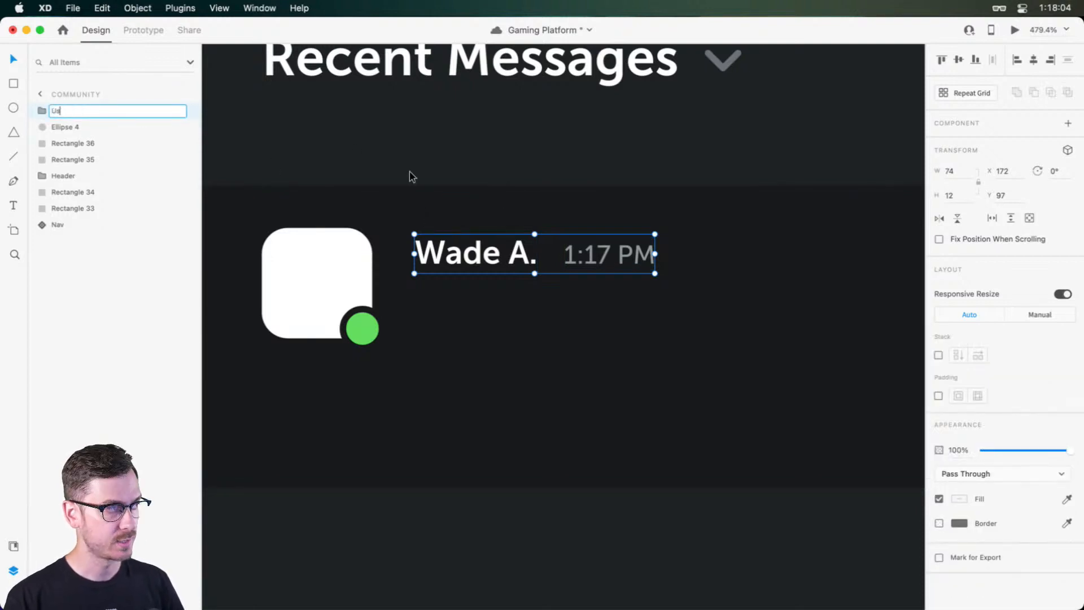
pyautogui.press('Return')
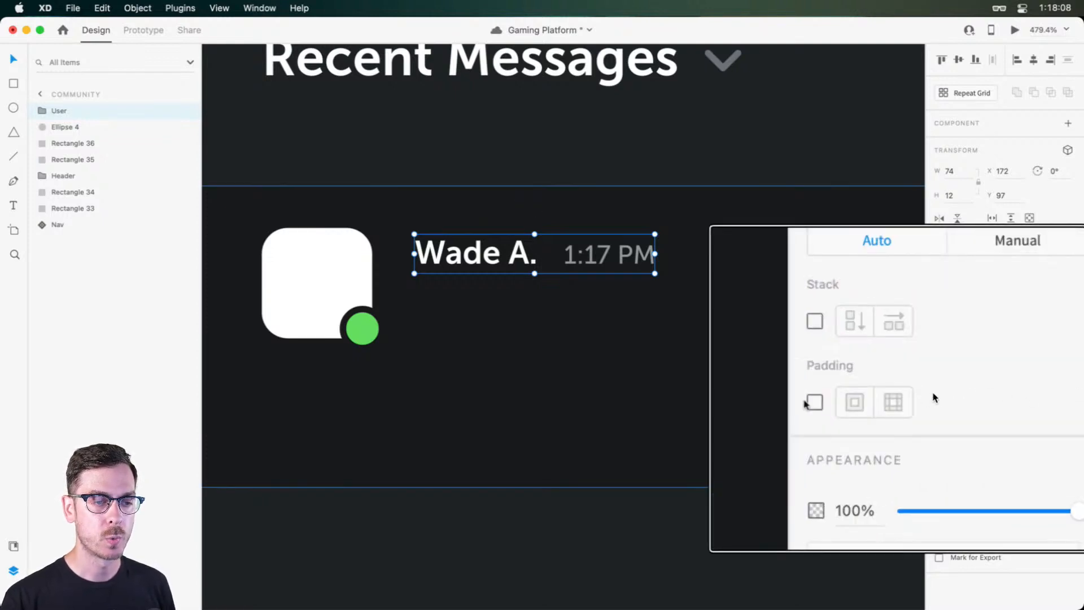
pyautogui.click(940, 358)
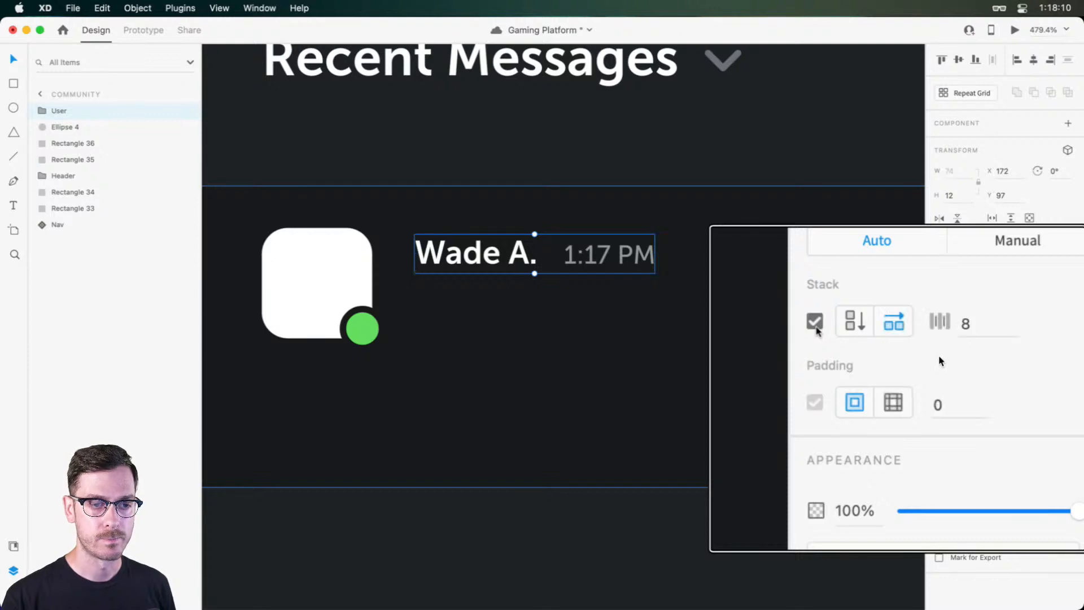
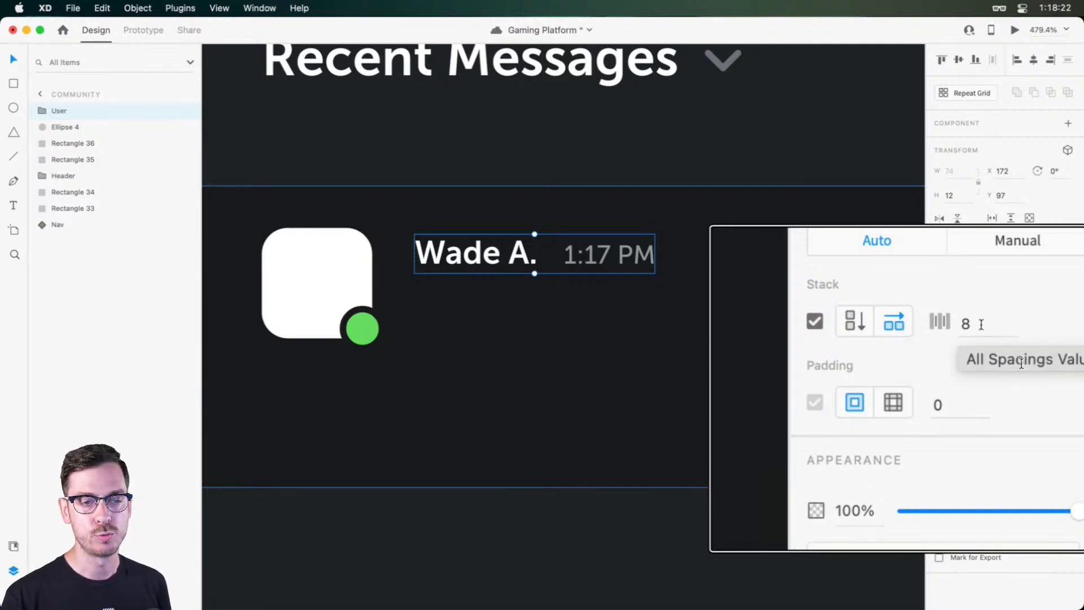
pyautogui.click(980, 324)
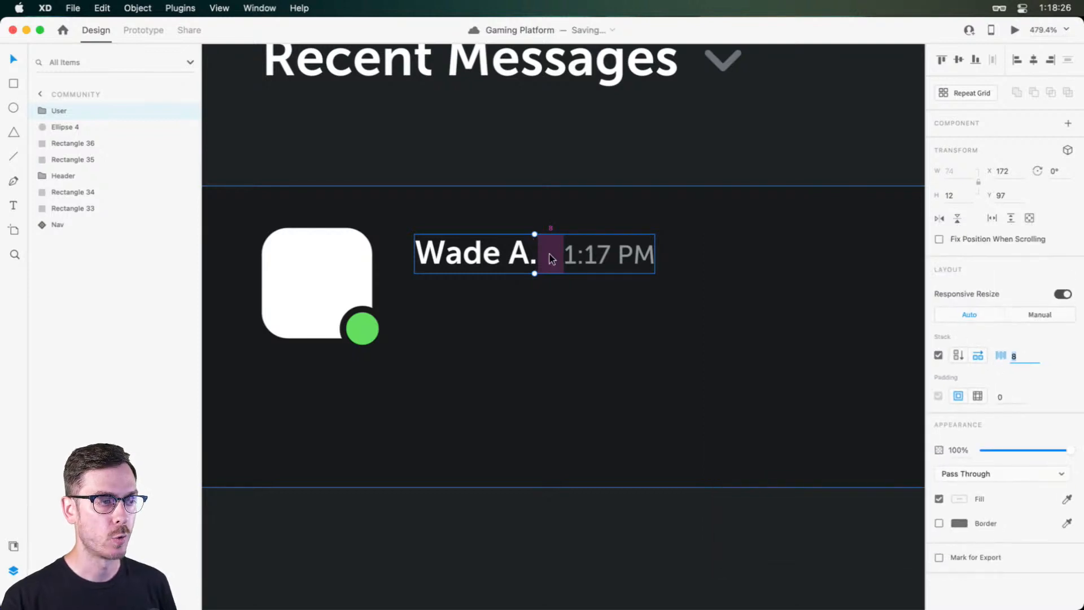
# Step: Test the User stack by replacing the contact name with a longer full name, then undo the text change
pyautogui.doubleClick(509, 256)
pyautogui.doubleClick(510, 258)
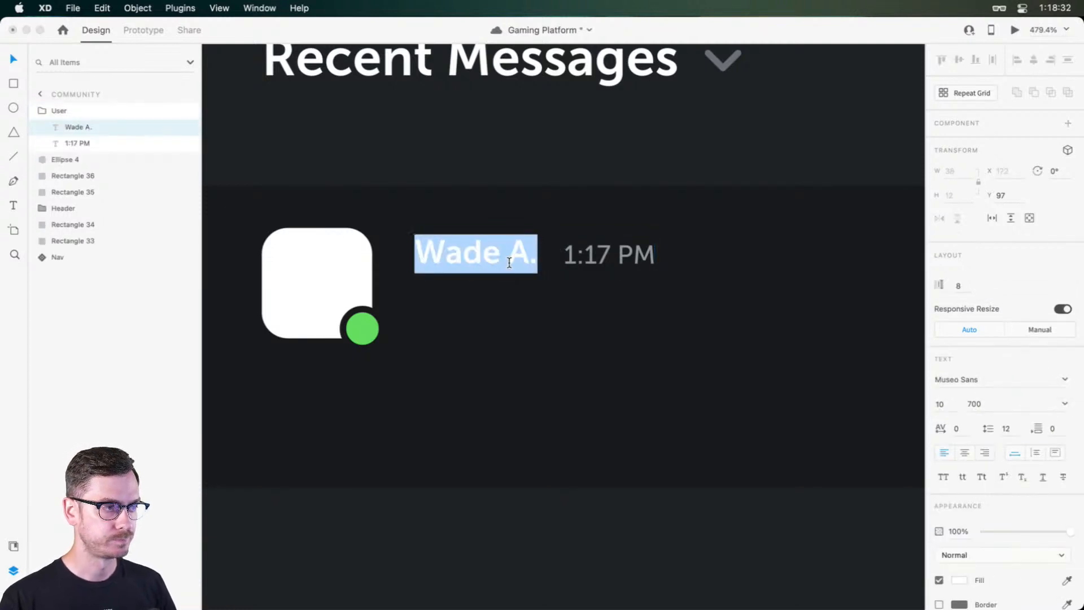
pyautogui.write('Howard Pinsky')
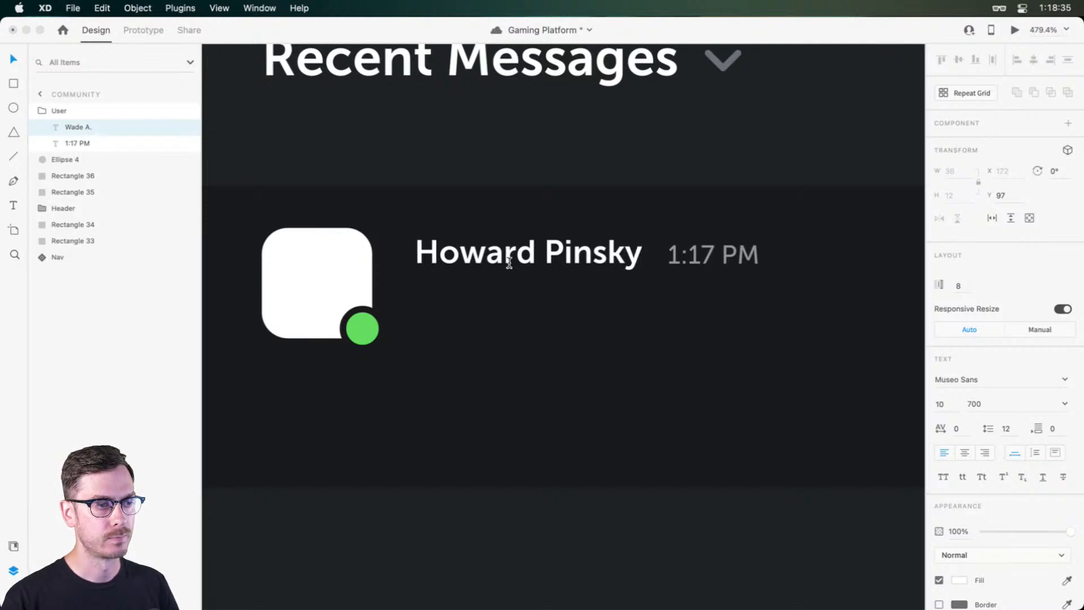
pyautogui.press('Escape')
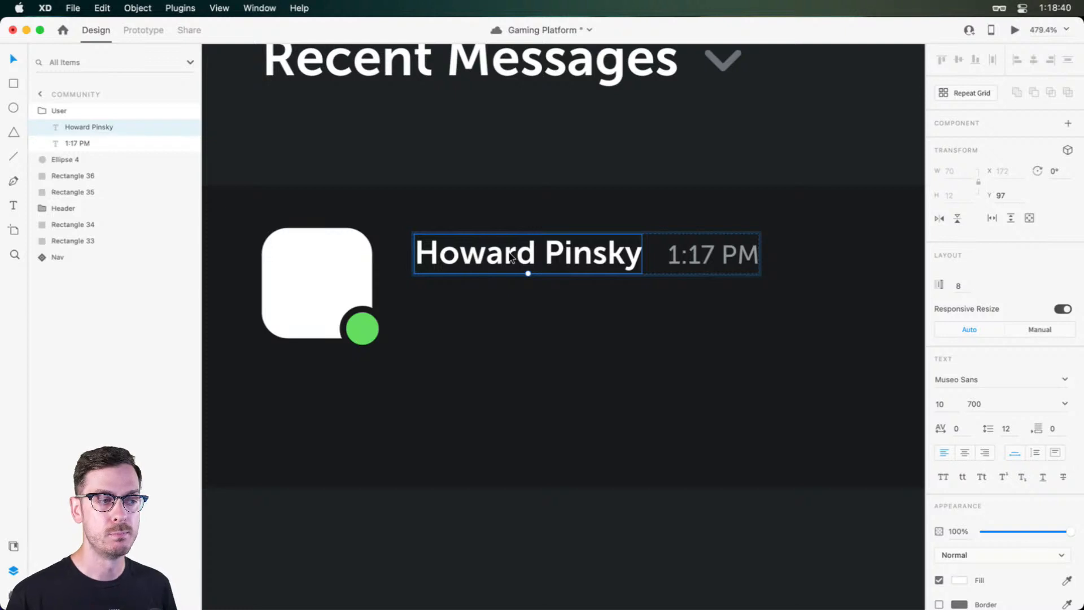
pyautogui.press('super+z')
# Step: Draw an area text box 171 wide beneath the contact name at X 172, Y 116
pyautogui.click(548, 302)
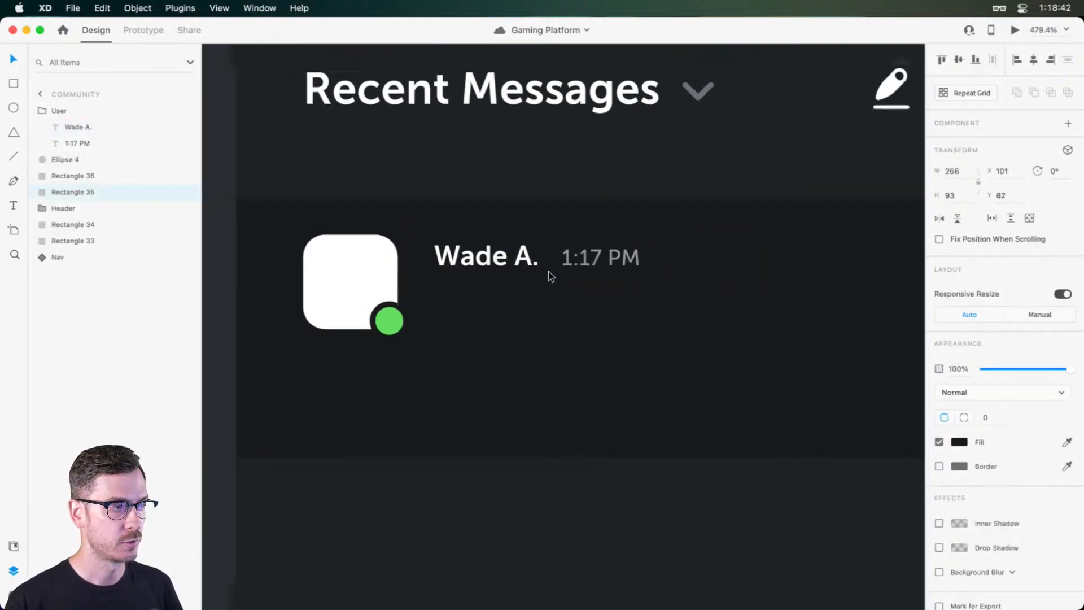
pyautogui.scroll(-3, 548, 271)
pyautogui.moveTo(535, 283); pyautogui.dragTo(519, 273)
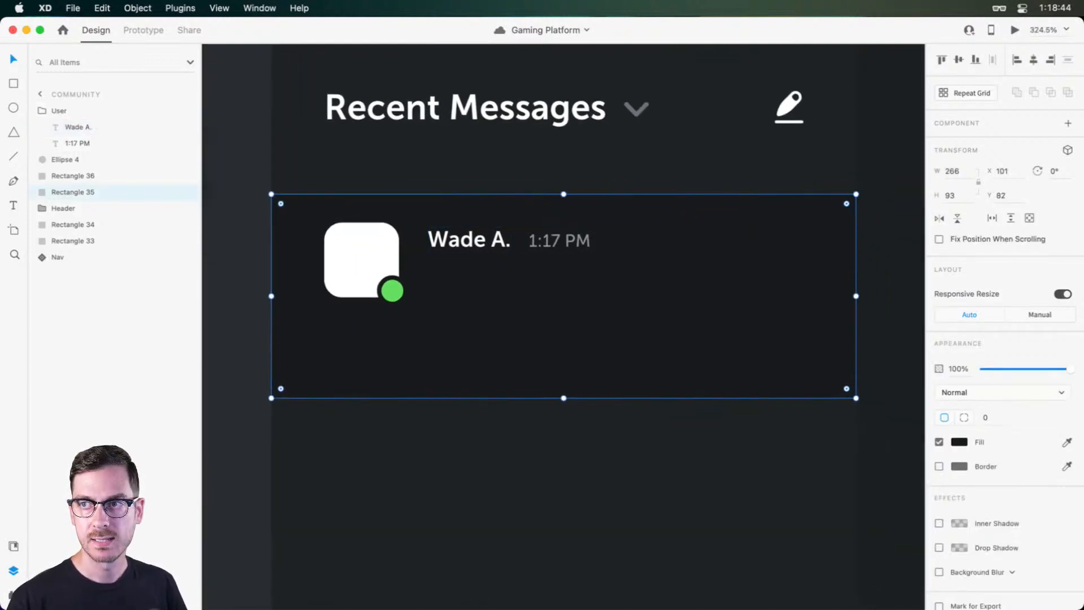
pyautogui.press('t')
pyautogui.click(429, 272)
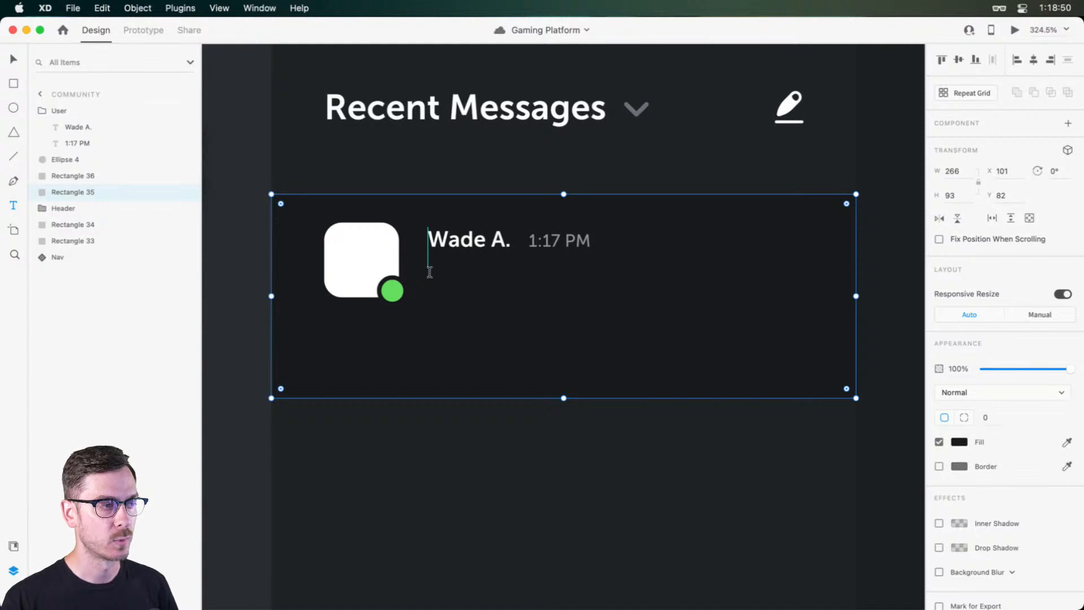
pyautogui.moveTo(429, 271); pyautogui.dragTo(803, 294)
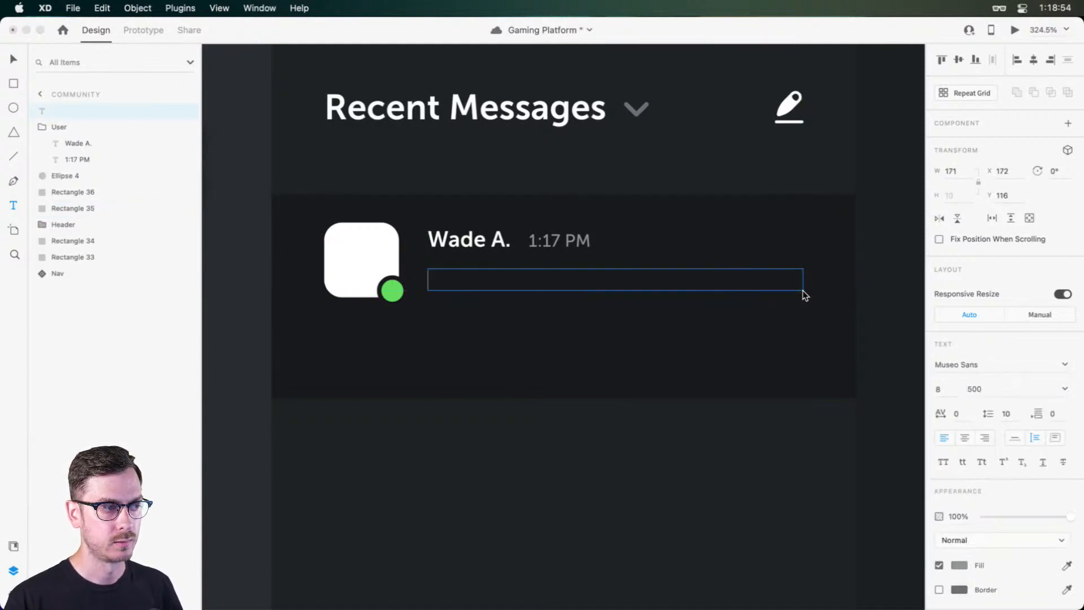
# Step: Enter "This is a chat message." plus the contact's introduction as "an awesome mod." in the text box, and move it up to Y 114
pyautogui.write('This is a chat')
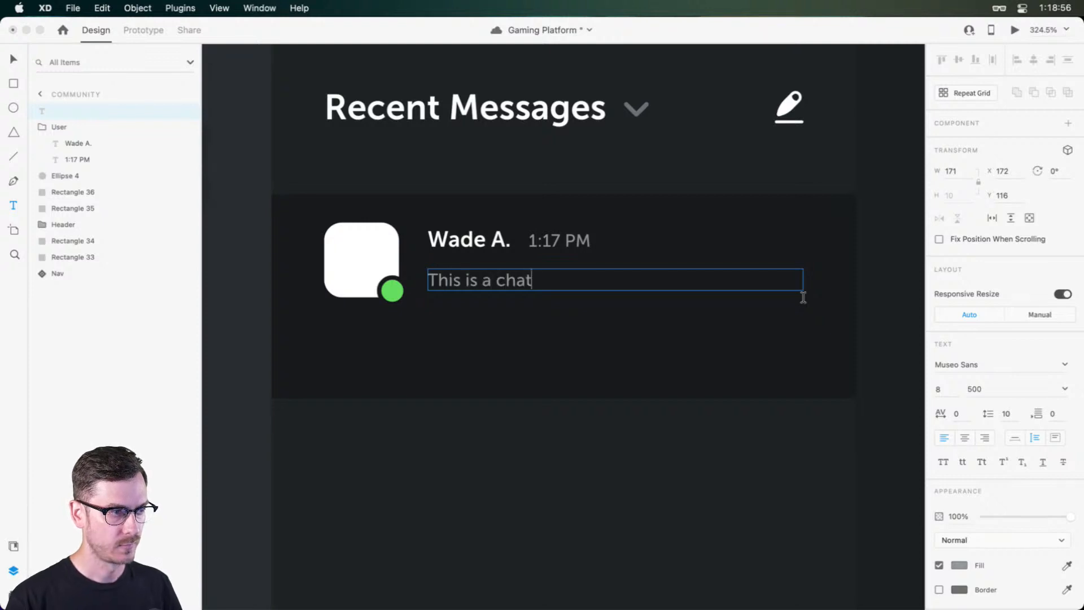
pyautogui.write(' message. ')
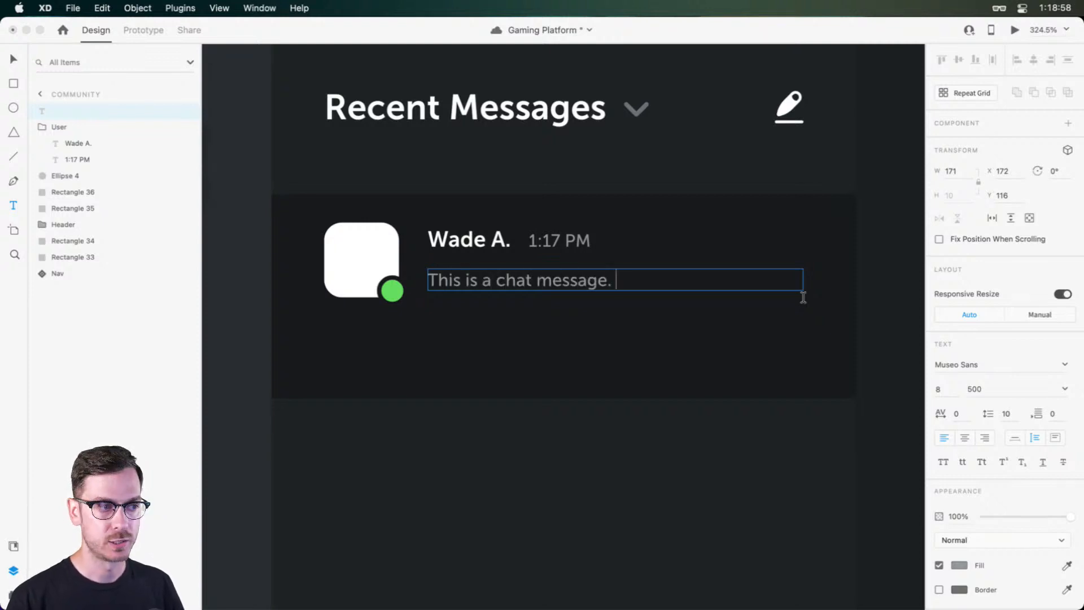
pyautogui.write('My name is Wa')
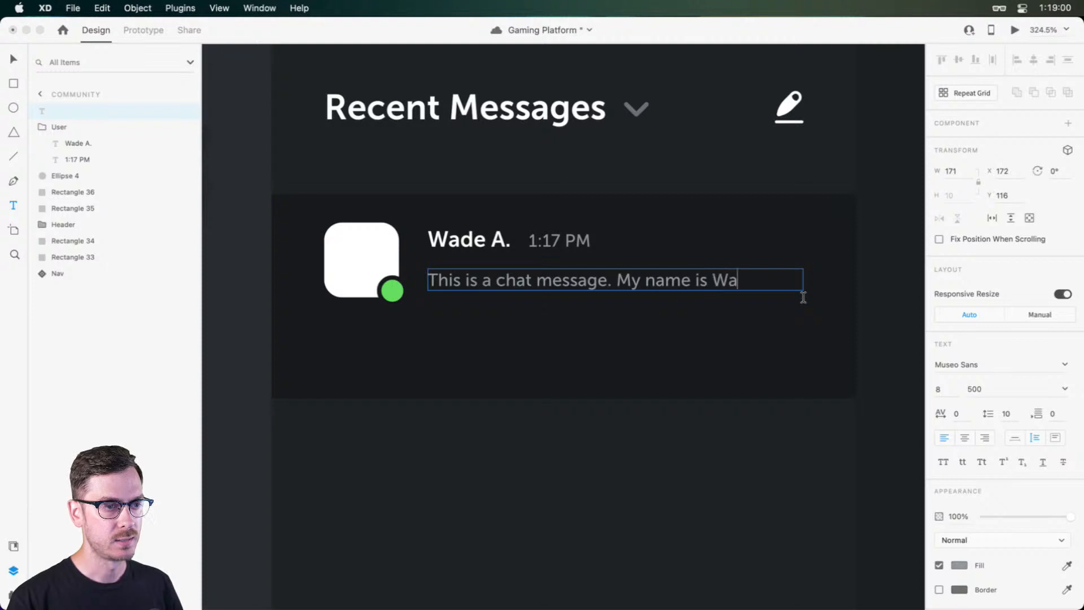
pyautogui.write("de and I'm ")
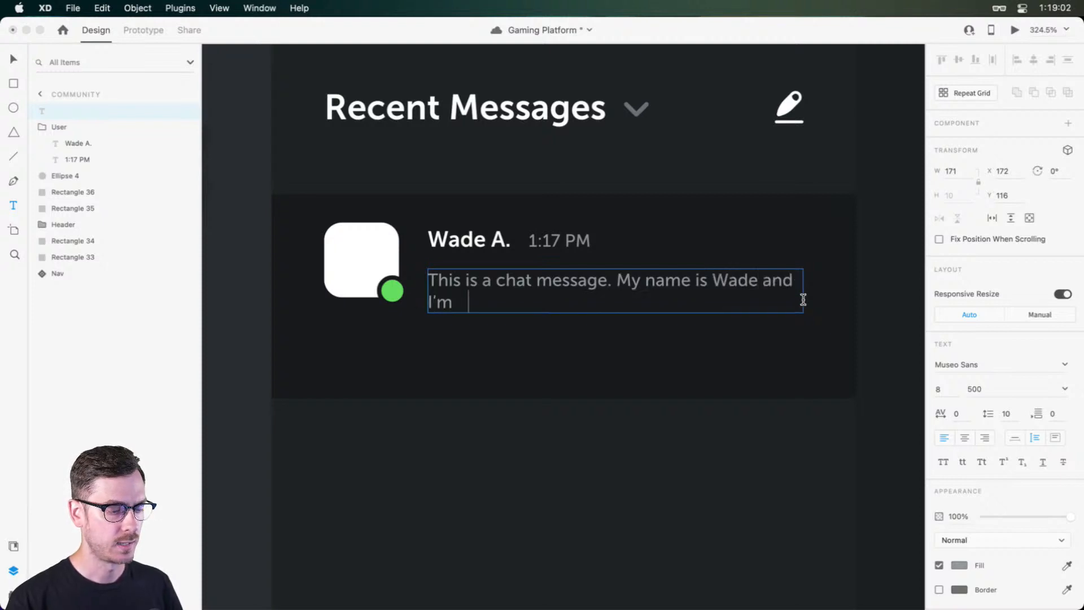
pyautogui.write('an awesome mod')
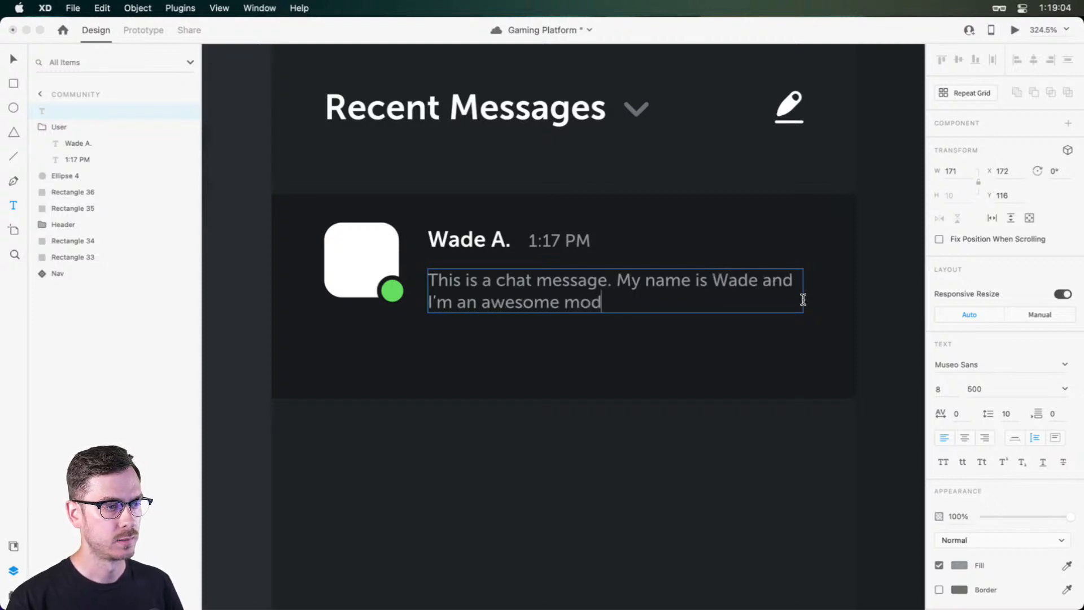
pyautogui.write('.')
pyautogui.press('Escape')
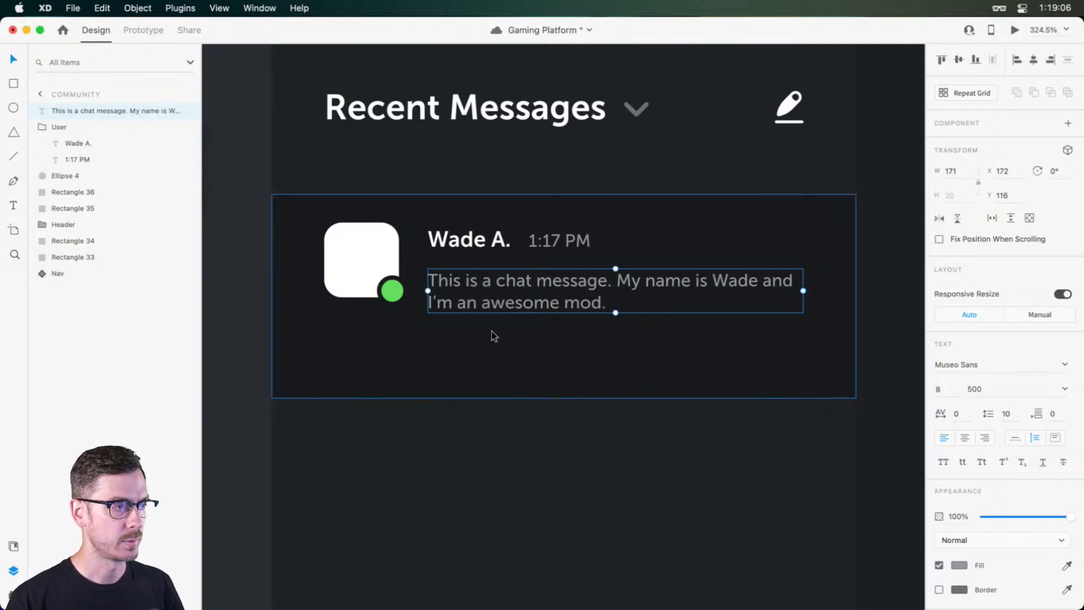
pyautogui.moveTo(509, 285); pyautogui.dragTo(510, 277)
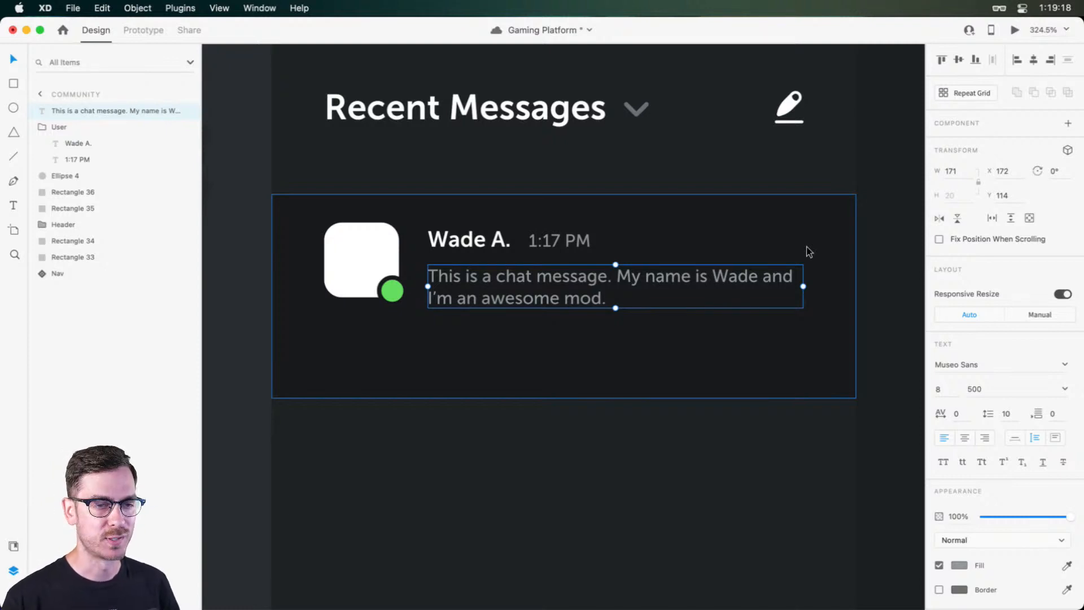
# Step: Draw a 4 × 4 white circle at X 333, Y 101, level with the timestamp near the row's far end, and remove its border
pyautogui.scroll(3, 808, 252)
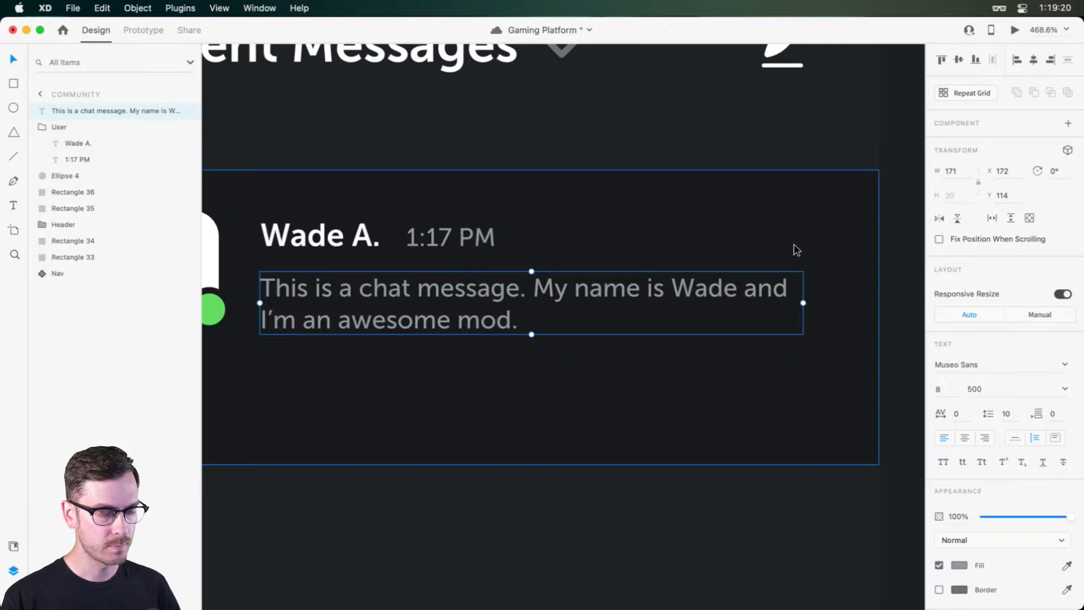
pyautogui.press('e')
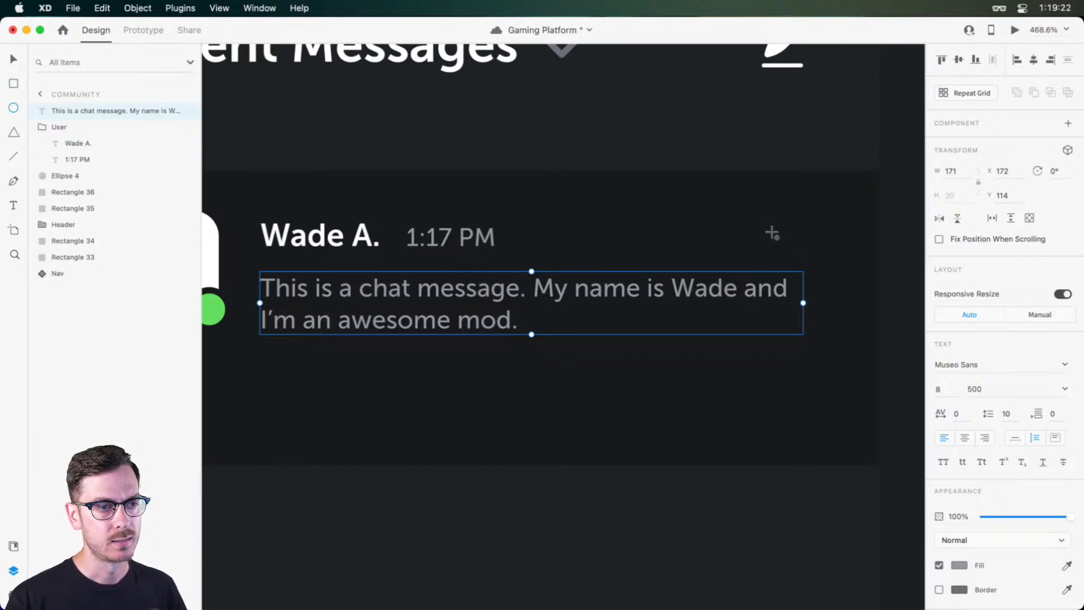
pyautogui.moveTo(771, 232); pyautogui.dragTo(782, 242)
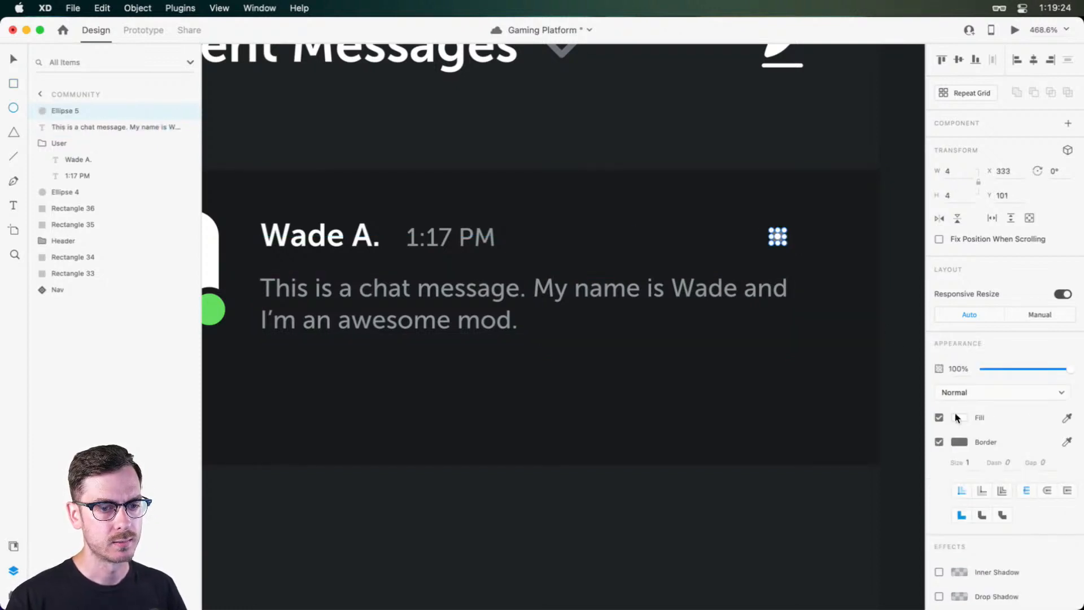
pyautogui.click(939, 441)
# Step: Resize the small white circle to 3 × 3 and check it in the preview
pyautogui.scroll(3, 777, 240)
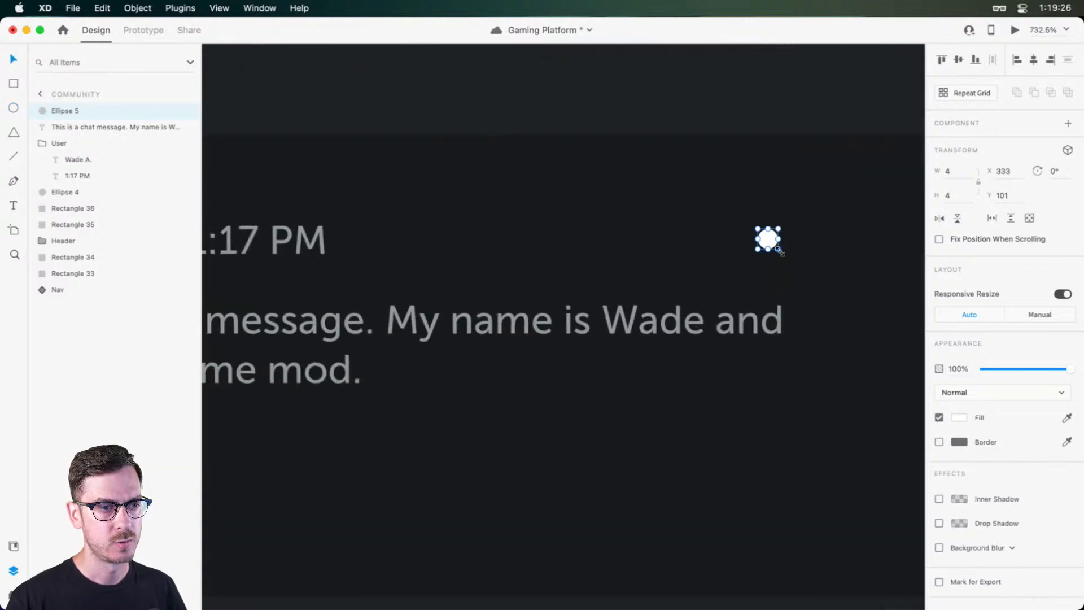
pyautogui.moveTo(775, 245); pyautogui.dragTo(774, 243)
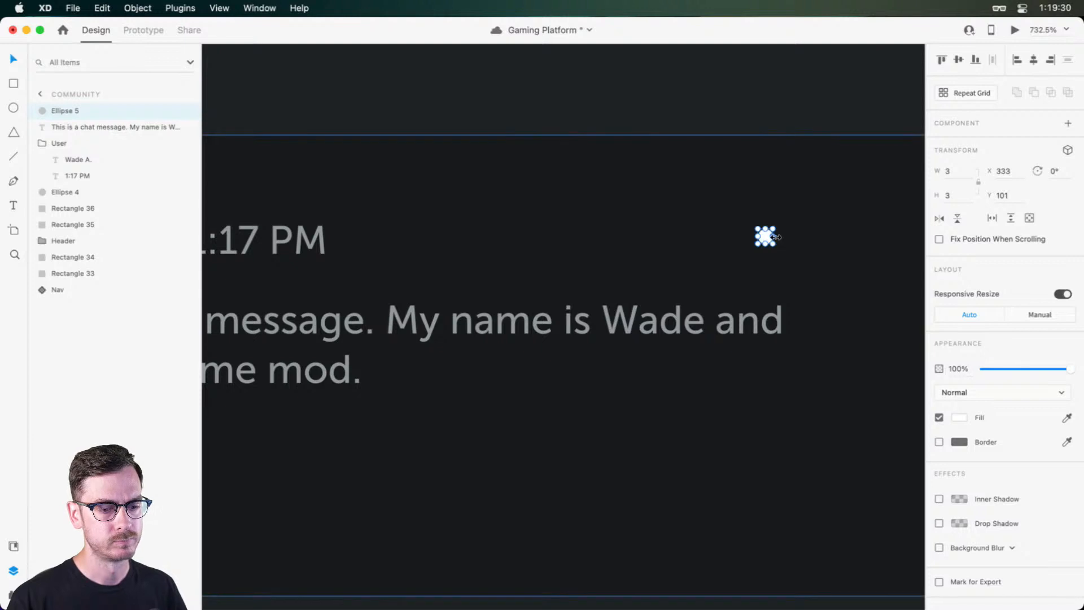
pyautogui.press('super+Return')
pyautogui.press('super+w')
pyautogui.scroll(3, 774, 232)
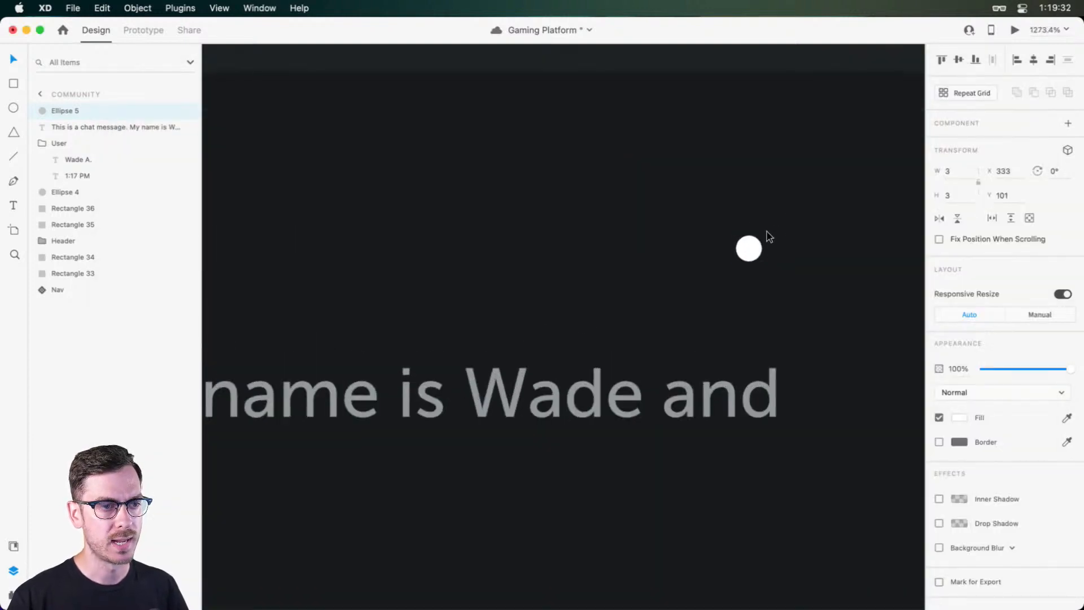
# Step: Turn the small white circle into a horizontal repeat grid of three dots, 13 wide overall, and check it in the preview
pyautogui.hscroll(2, 684, 225)
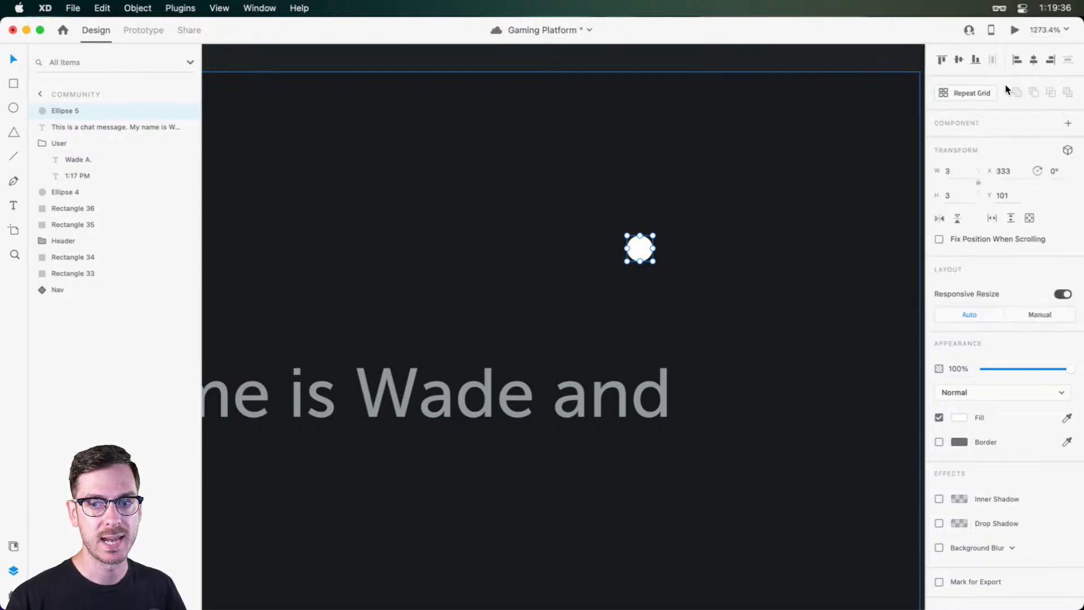
pyautogui.click(980, 92)
pyautogui.moveTo(658, 248); pyautogui.dragTo(464, 261)
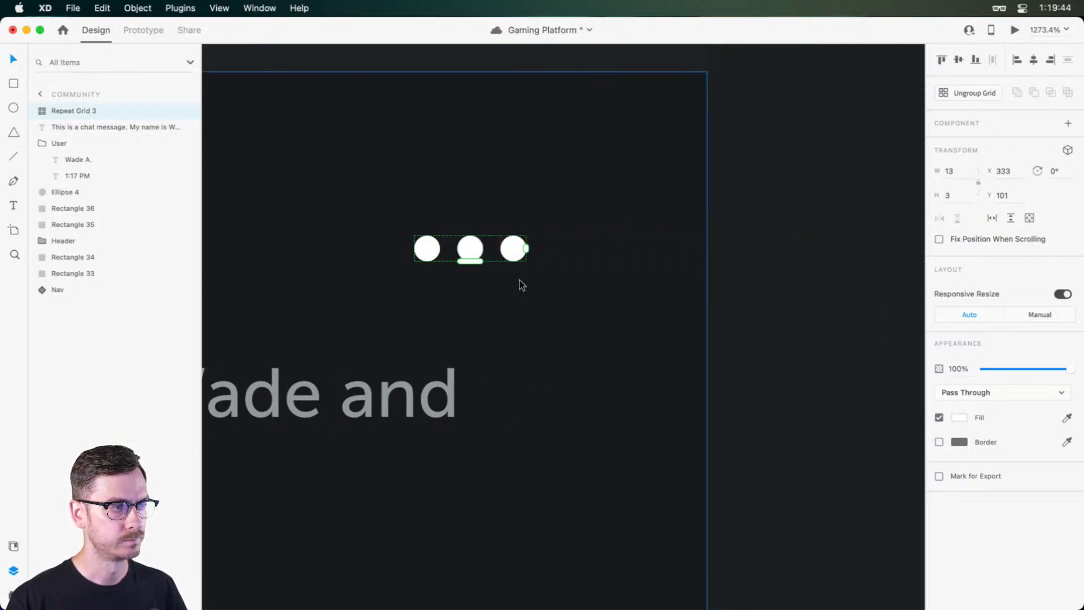
pyautogui.press('super+grave')
pyautogui.press('super+grave')
# Step: Fill the three dots with the grey sampled from the chevron beside the Recent Messages heading
pyautogui.scroll(-5, 570, 301)
pyautogui.hscroll(-5, 570, 300)
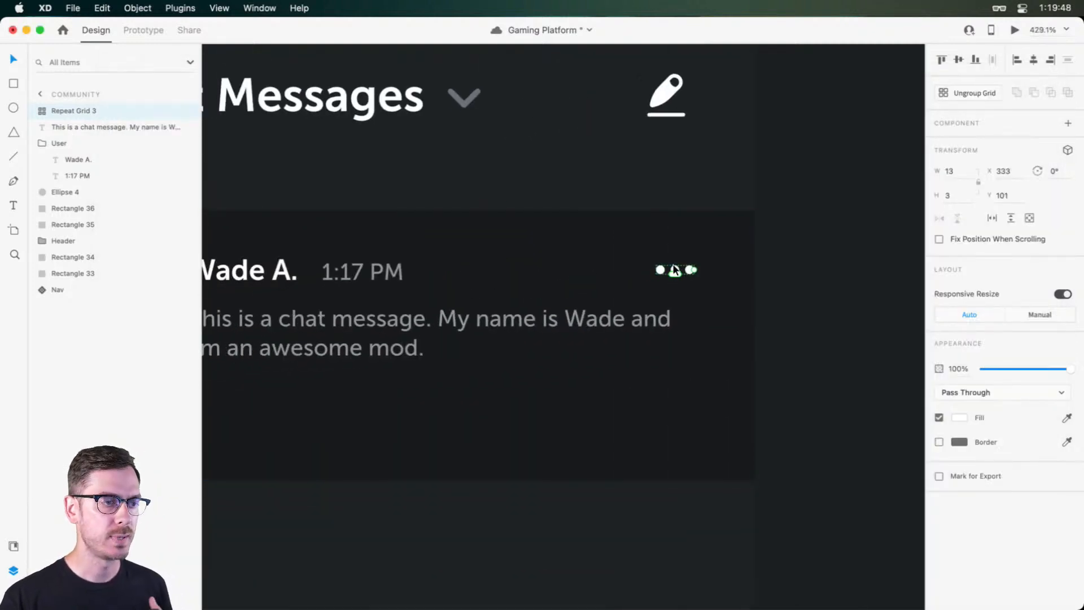
pyautogui.press('i')
pyautogui.click(464, 101)
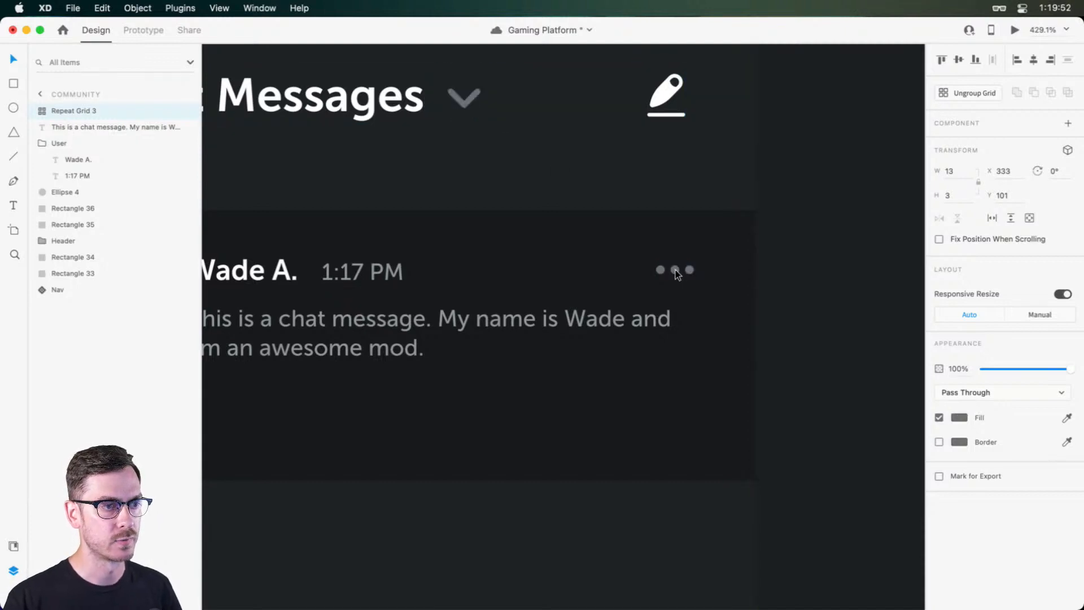
# Step: Move the grey options dots to X 330, Y 102 and check them in the preview
pyautogui.moveTo(675, 270); pyautogui.dragTo(806, 243)
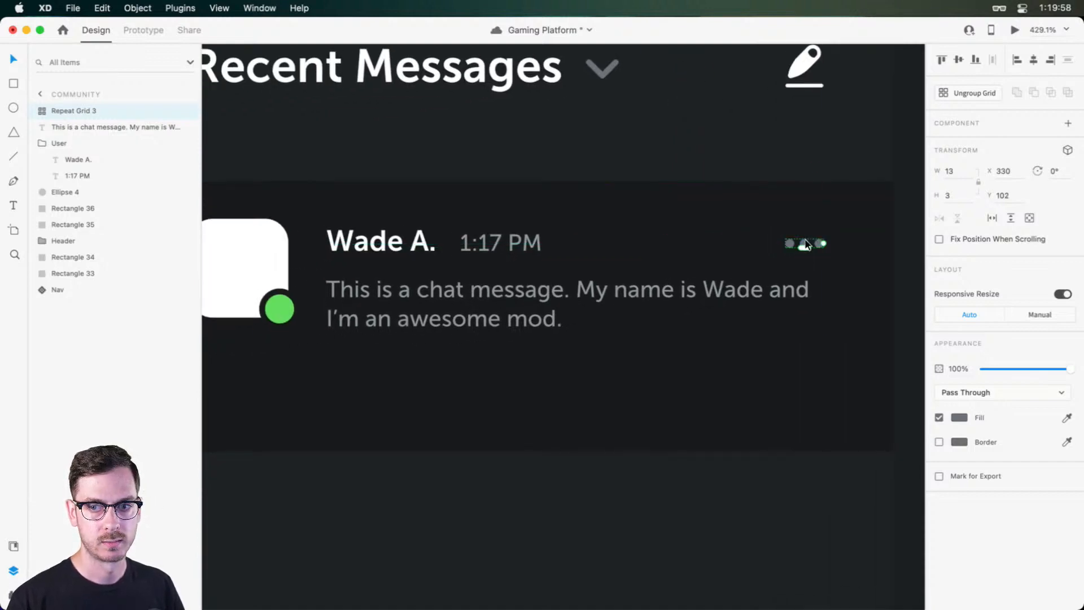
pyautogui.press('super+Return')
pyautogui.press('super+w')
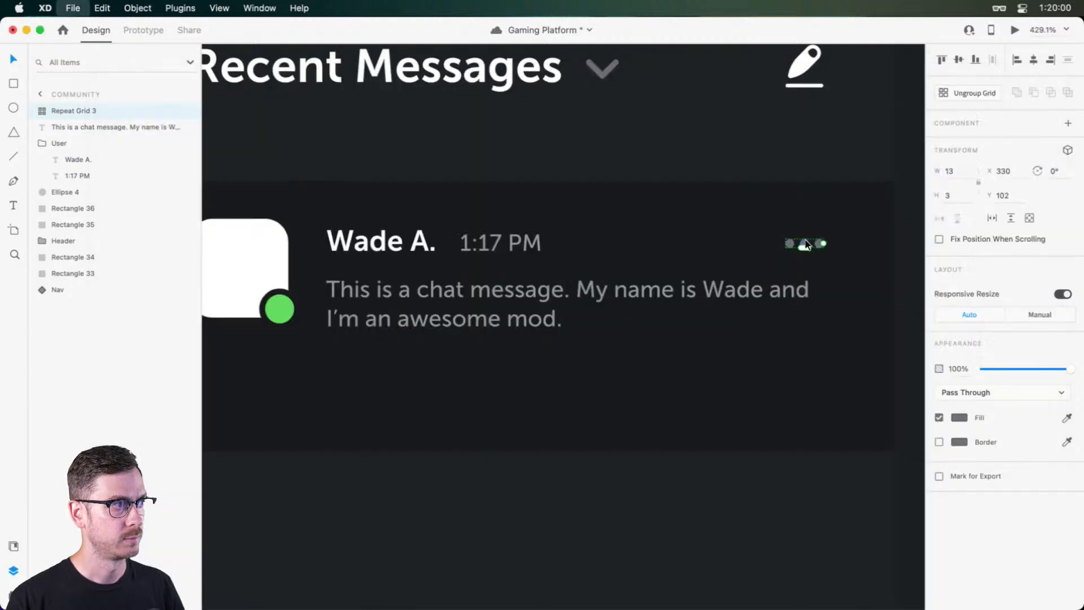
# Step: Try to shorten the message row's dark background rectangle from its lower edge, and undo the resize
pyautogui.scroll(-5, 684, 260)
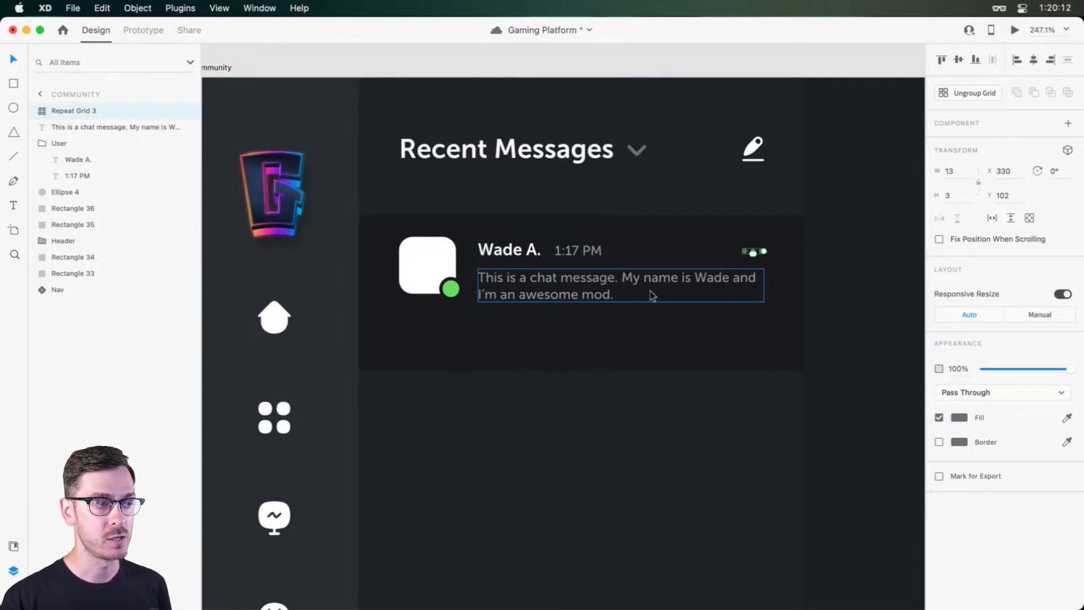
pyautogui.click(567, 342)
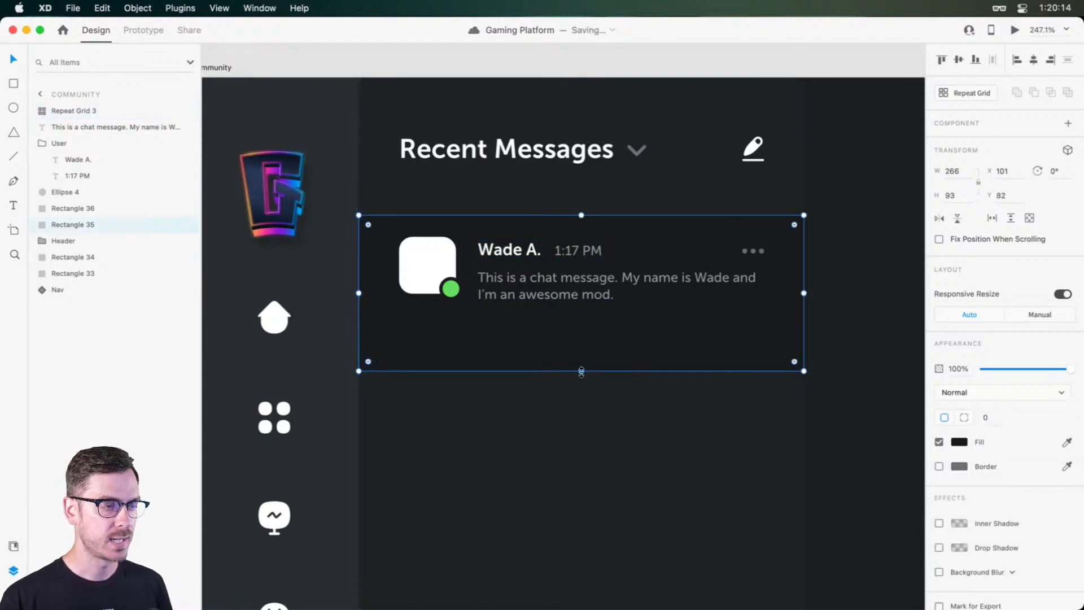
pyautogui.moveTo(581, 371); pyautogui.dragTo(569, 332)
pyautogui.press('super+z')
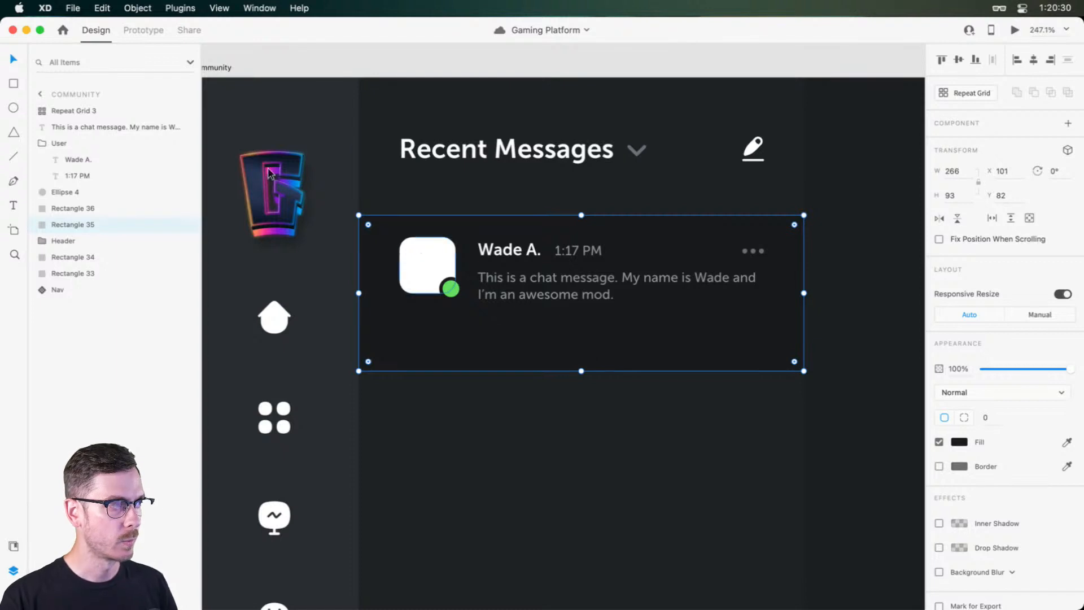
# Step: Rename the options dots' repeat grid as "Menu" and collapse the User group in the layer list
pyautogui.click(71, 114)
pyautogui.doubleClick(71, 111)
pyautogui.write('Menu')
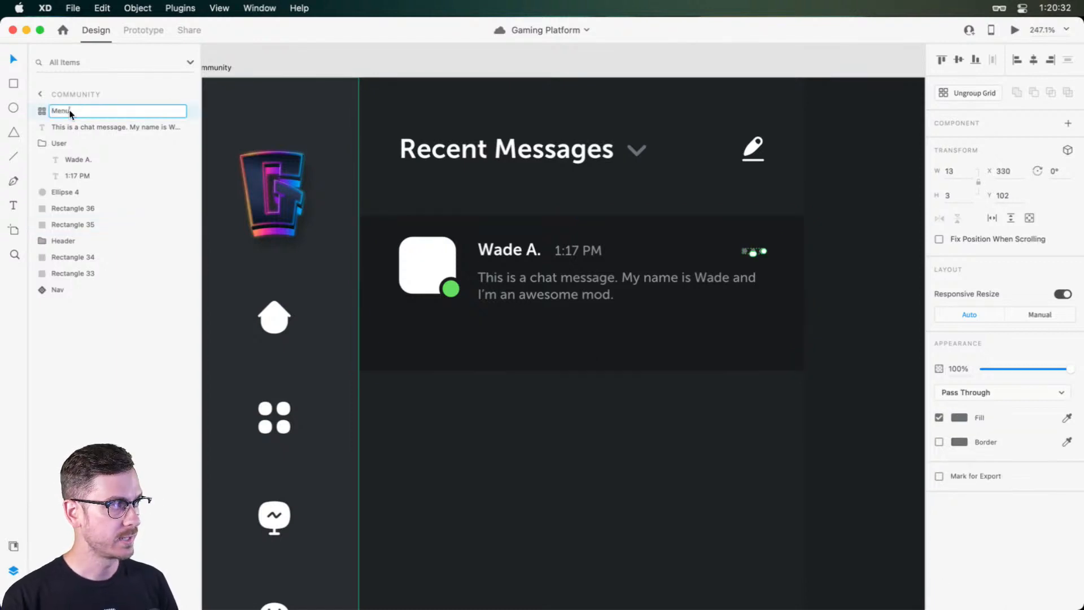
pyautogui.press('Return')
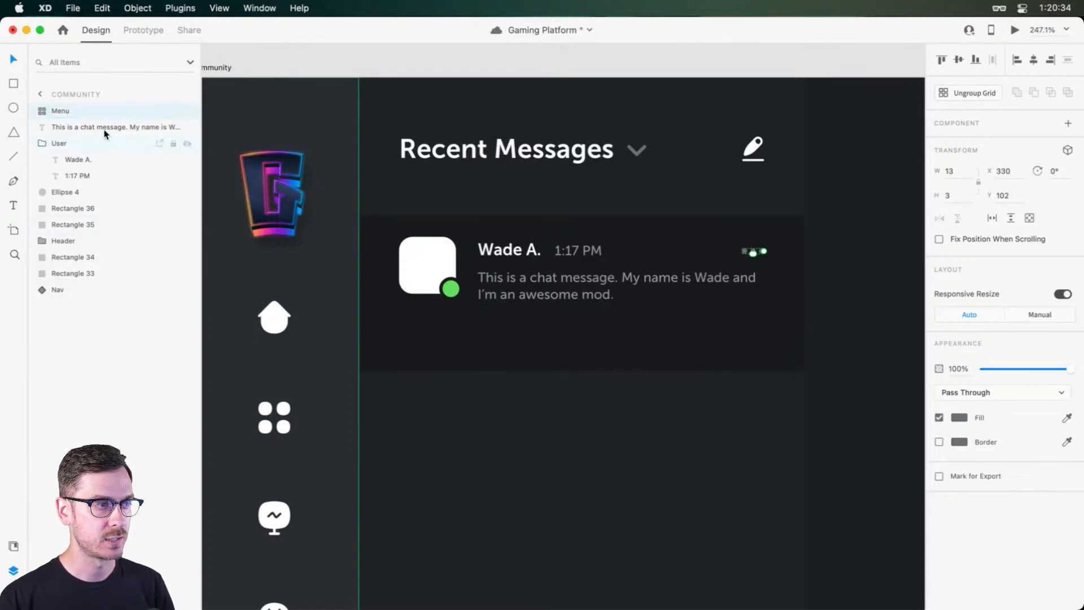
pyautogui.click(43, 142)
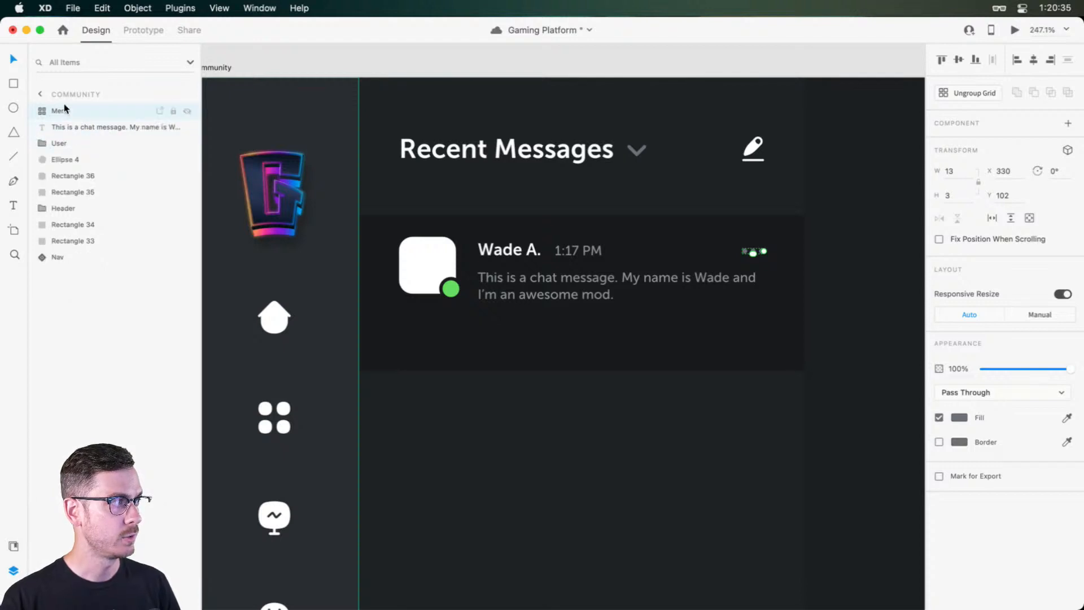
# Step: Rename the message row's dark background rectangle layer as "Container"
pyautogui.click(72, 176)
pyautogui.click(69, 190)
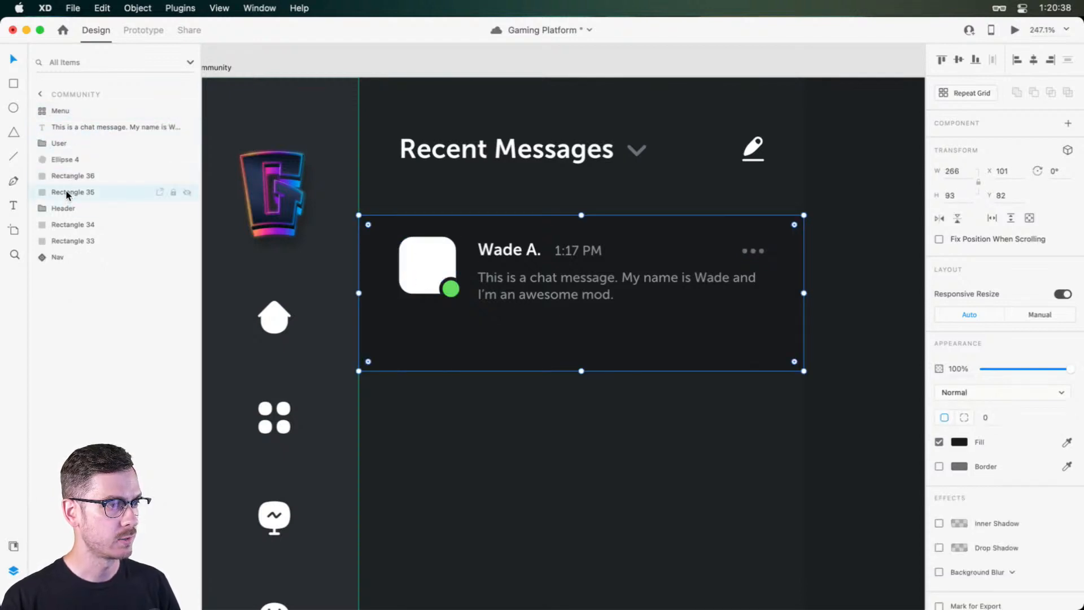
pyautogui.doubleClick(67, 194)
pyautogui.write('Container')
pyautogui.press('Return')
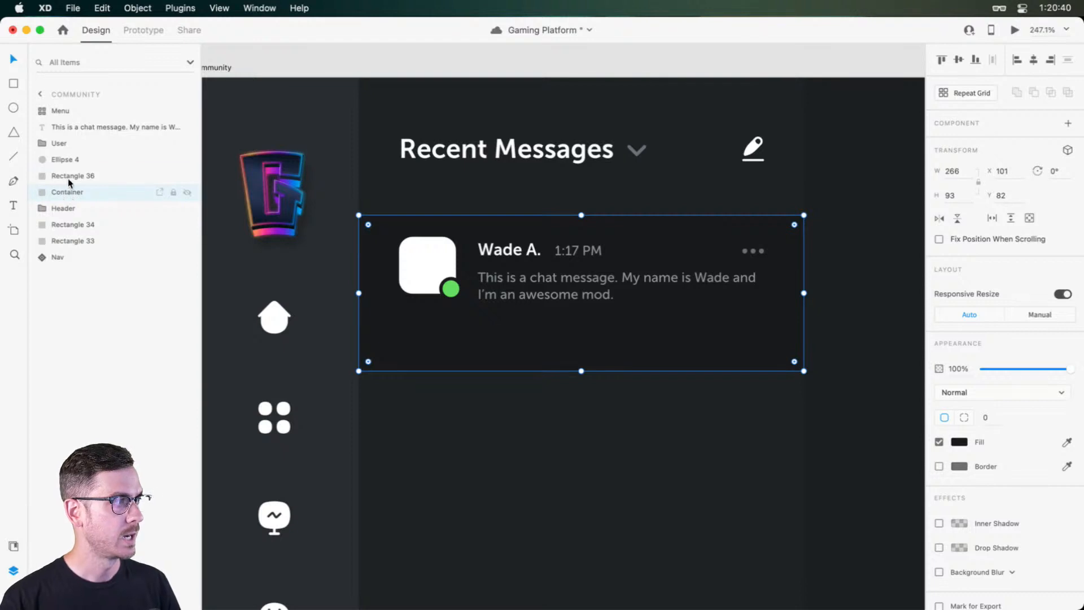
# Step: Group the white avatar square with its green status circle and name the group "User, photo"
pyautogui.click(66, 171)
pyautogui.keyDown('shift'); pyautogui.click(67, 158); pyautogui.keyUp('shift')
pyautogui.press('super+g')
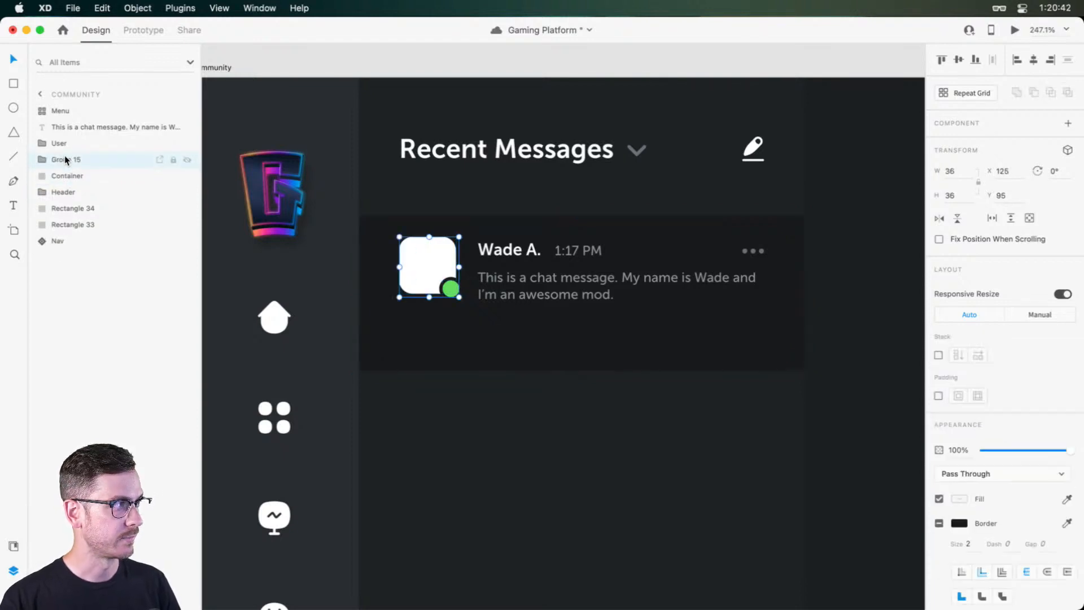
pyautogui.doubleClick(64, 157)
pyautogui.write('User')
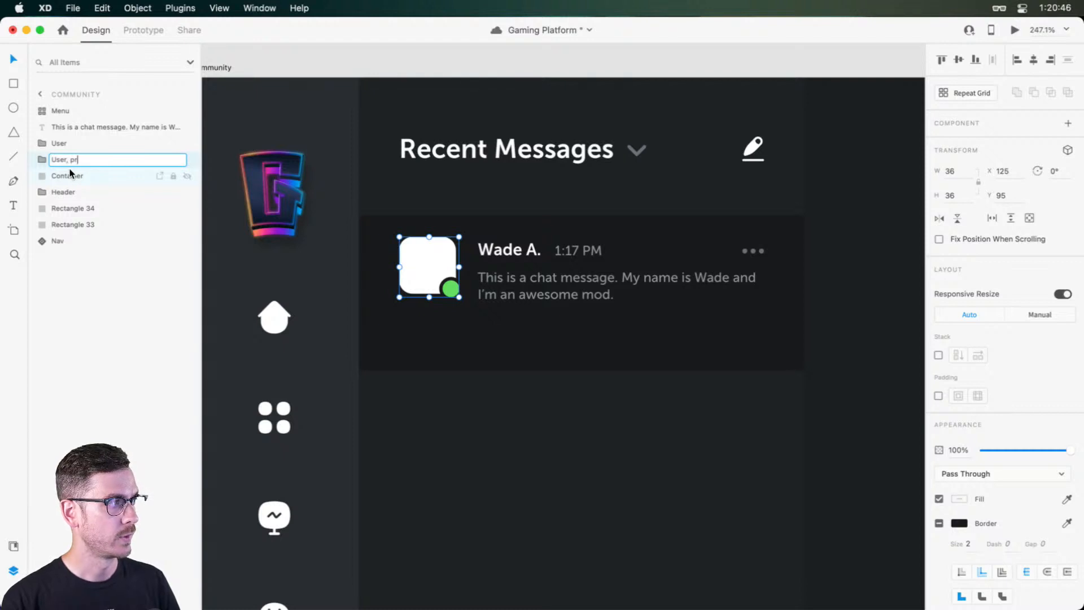
pyautogui.write(', photo')
pyautogui.press('Return')
# Step: Group all layers from Container up to Menu, name the group "Chat", and save the document
pyautogui.click(70, 174)
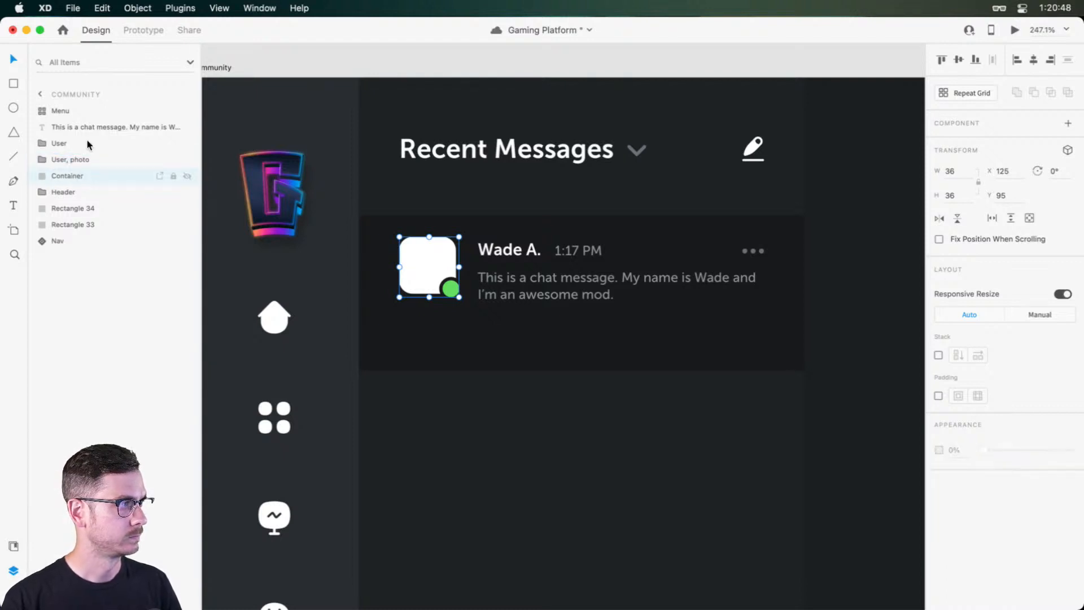
pyautogui.keyDown('shift'); pyautogui.click(87, 111); pyautogui.keyUp('shift')
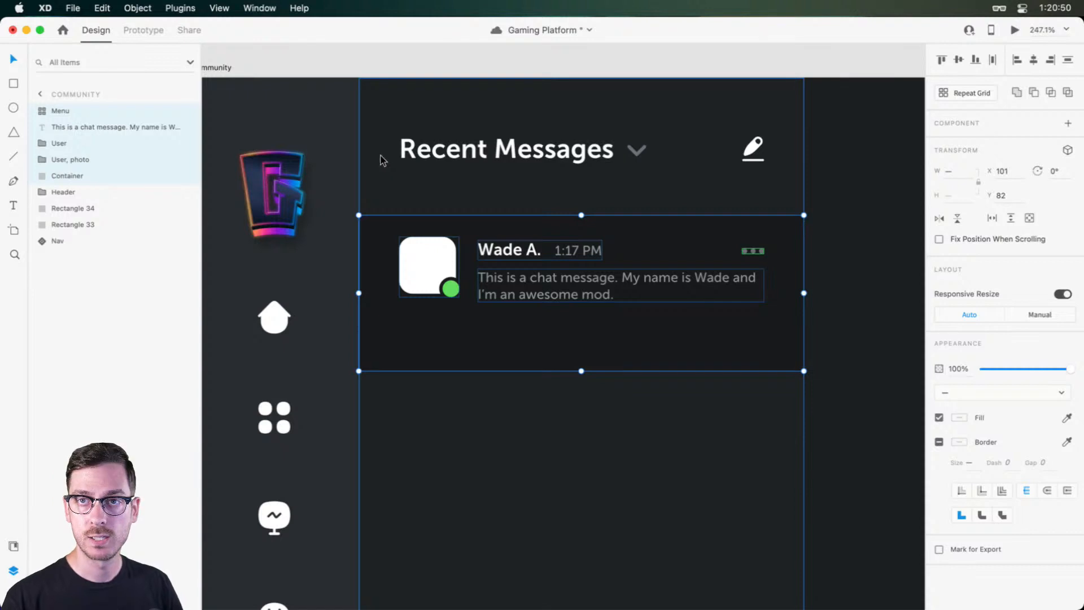
pyautogui.press('super+g')
pyautogui.doubleClick(64, 112)
pyautogui.write('Chat')
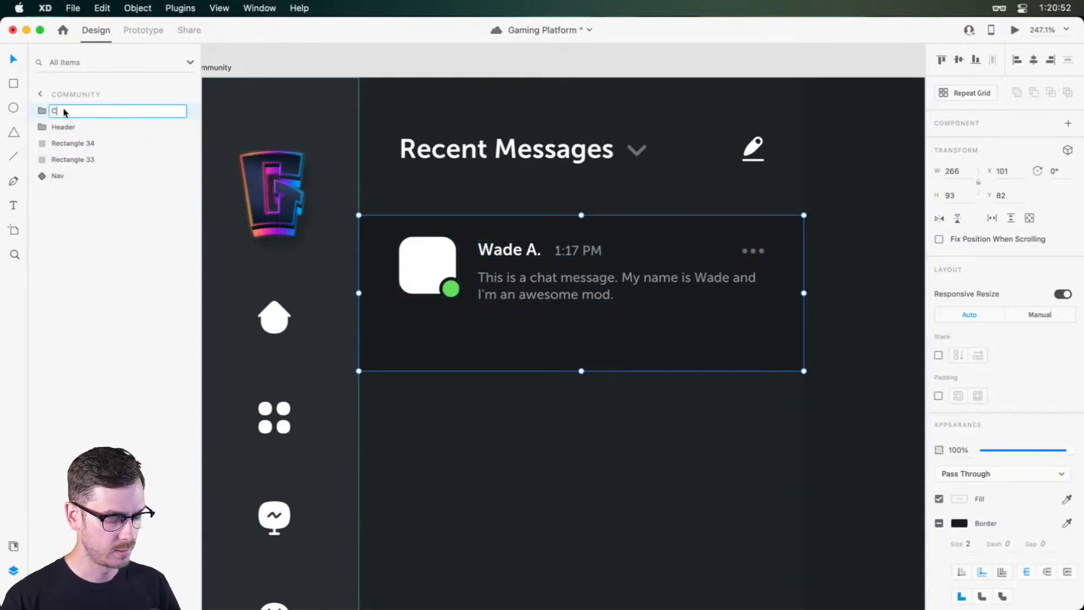
pyautogui.press('Return')
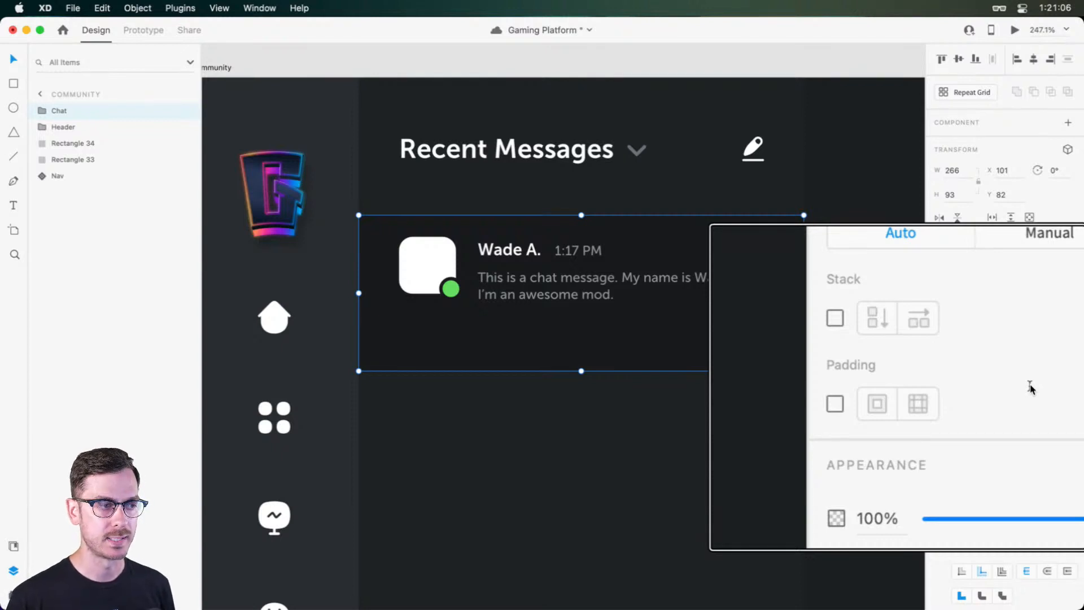
pyautogui.press('super+s')
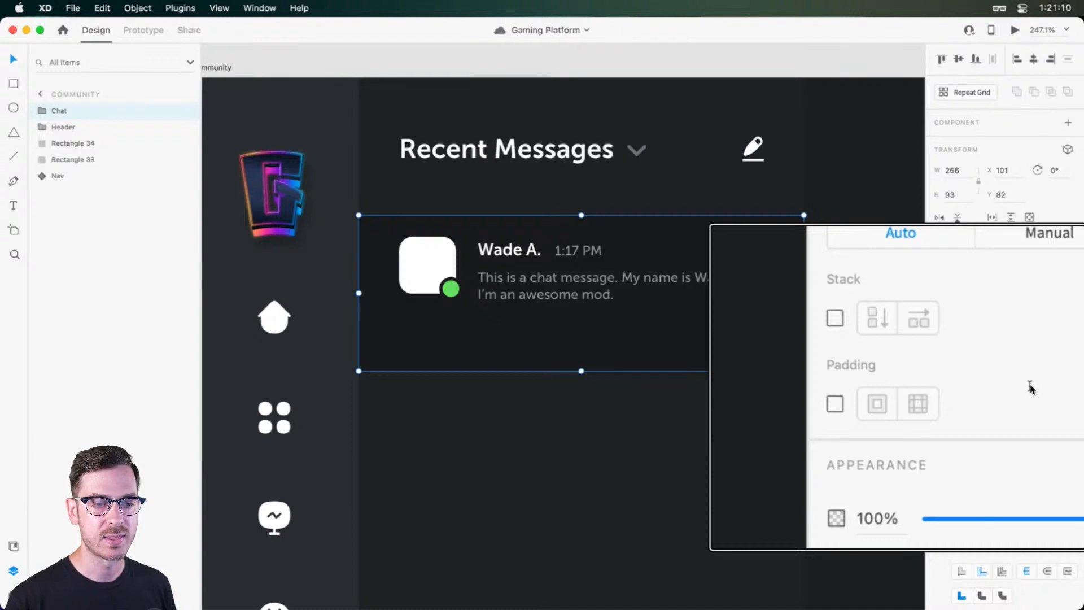
# Step: Enable padding on the Chat group and set its top padding to 12
pyautogui.click(835, 404)
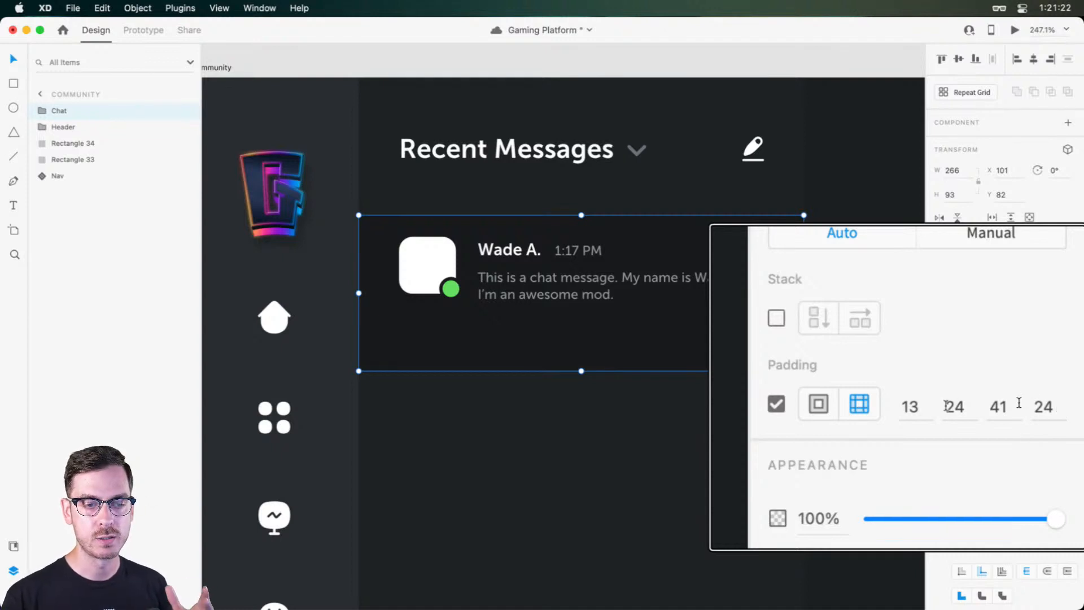
pyautogui.click(920, 408)
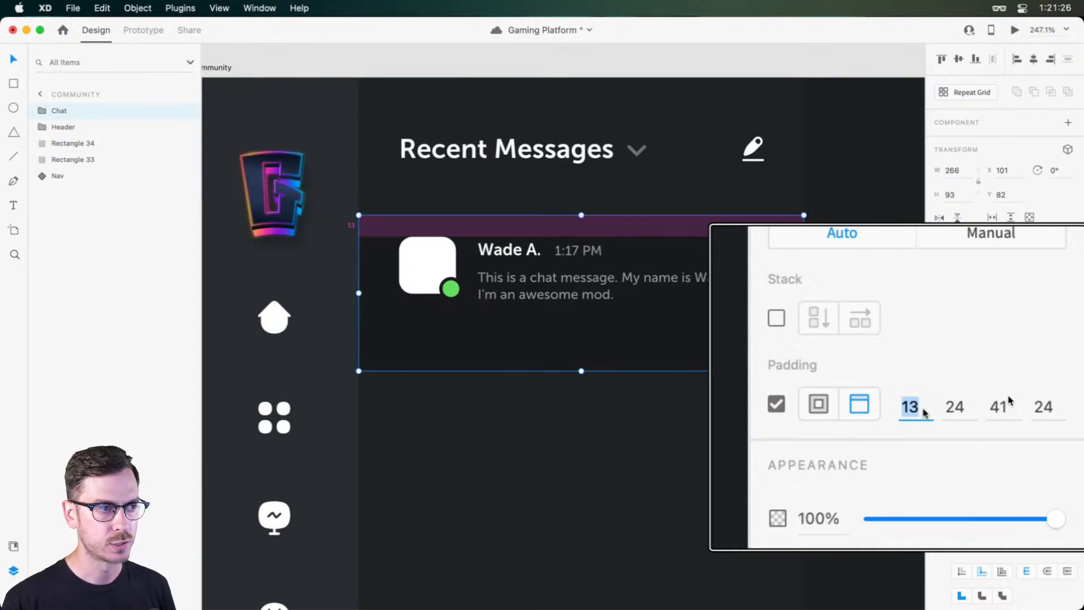
pyautogui.write('12')
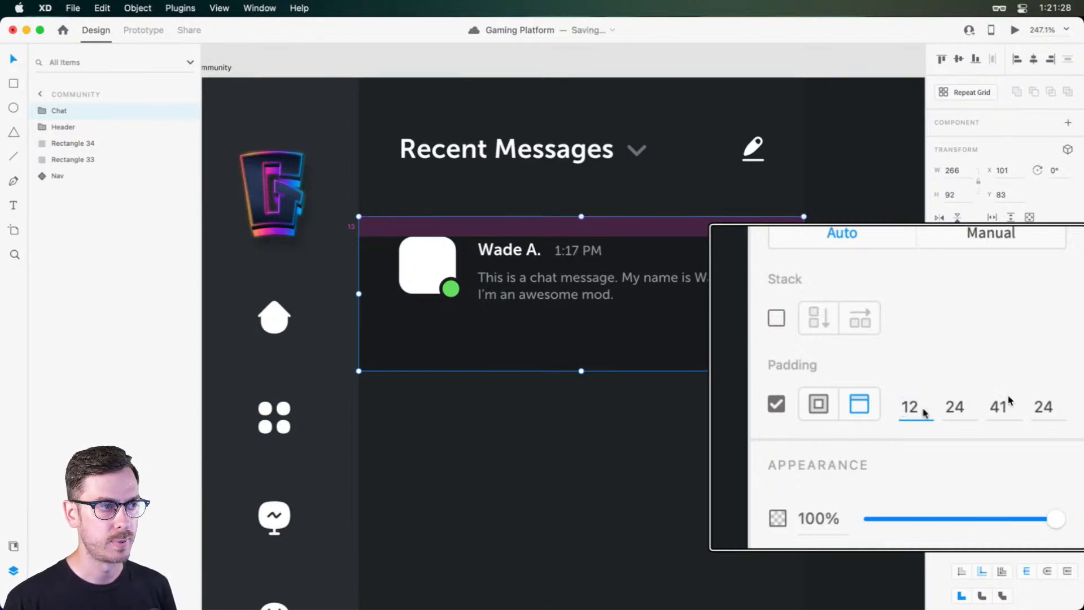
pyautogui.press('Tab')
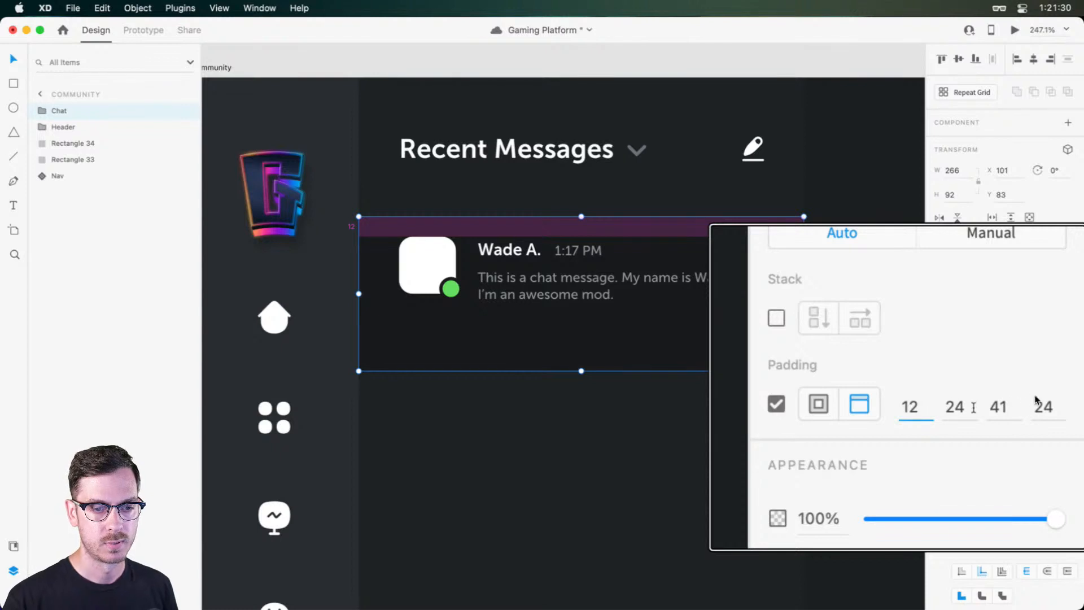
# Step: Set the Chat group's bottom padding to 12
pyautogui.press('Tab')
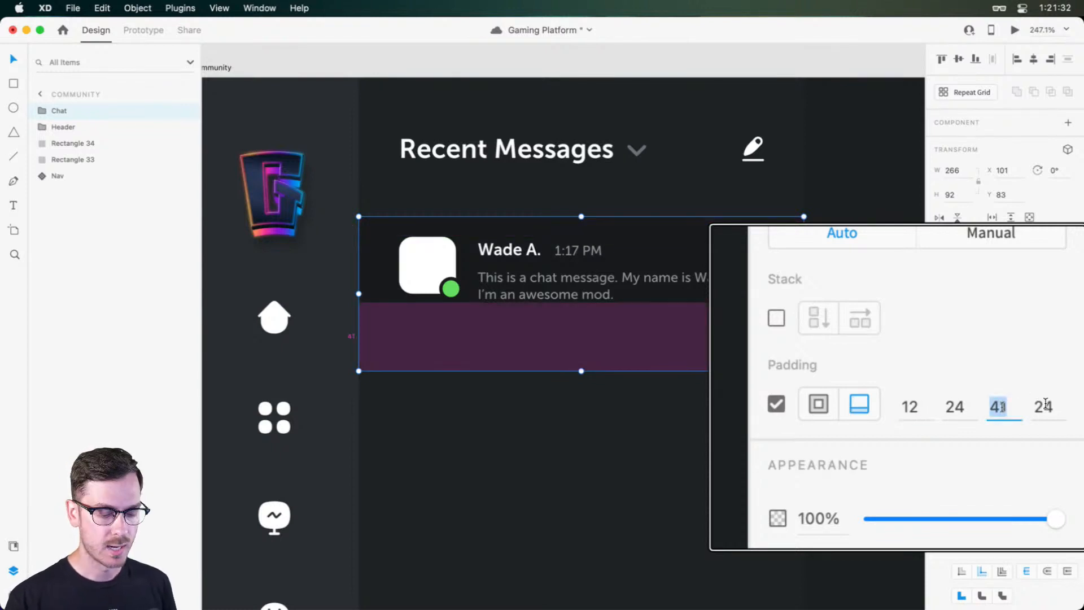
pyautogui.write('16')
pyautogui.press('BackSpace')
pyautogui.press('BackSpace')
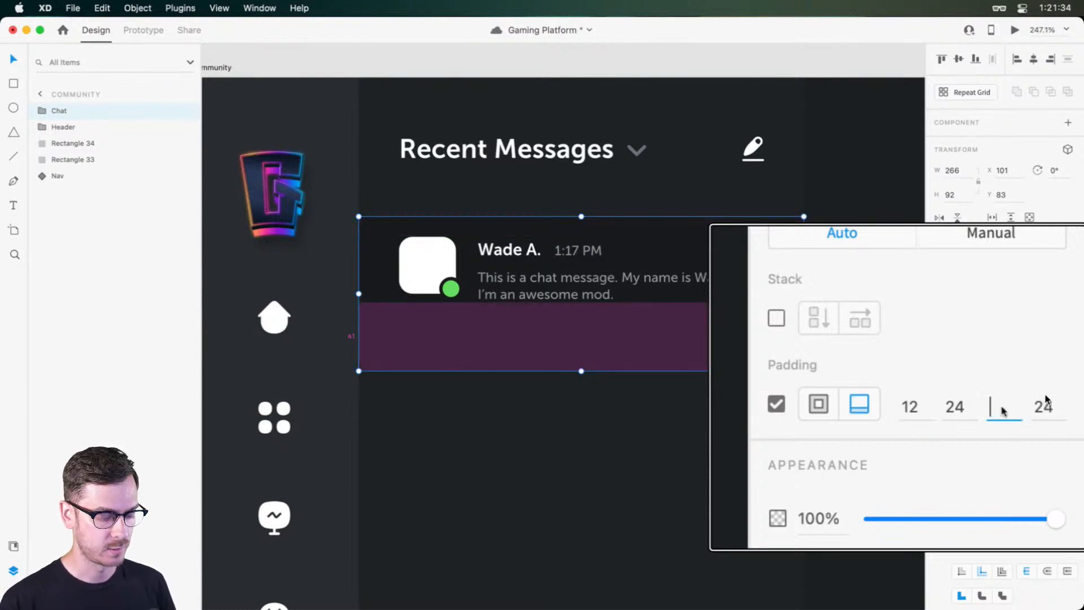
pyautogui.write('12')
pyautogui.press('Return')
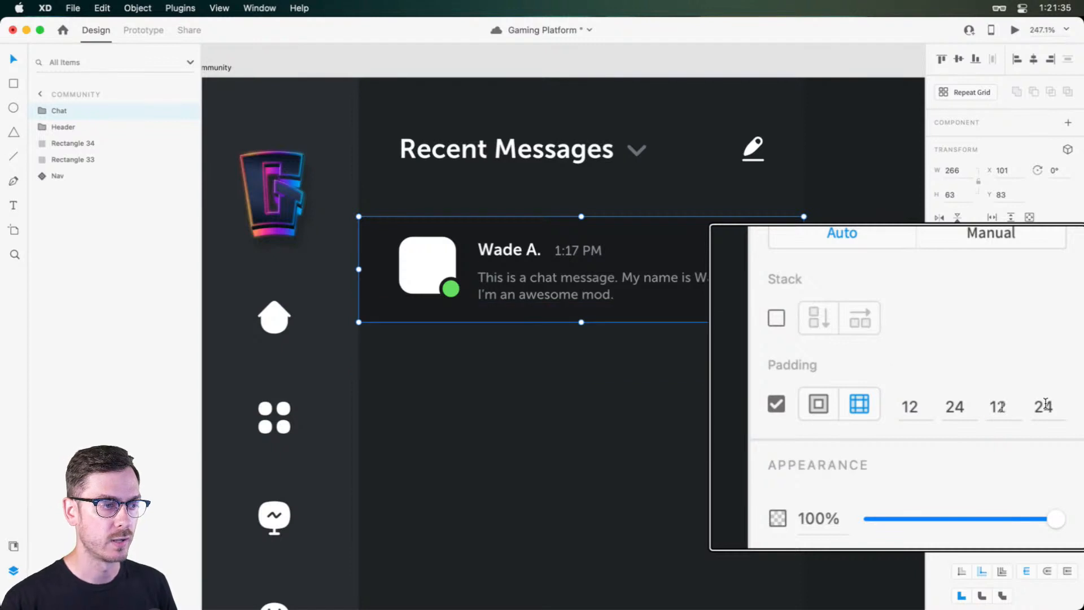
# Step: Set the Chat group's top and bottom padding to 16 each
pyautogui.click(910, 406)
pyautogui.write('16')
pyautogui.press('Tab')
pyautogui.click(997, 407)
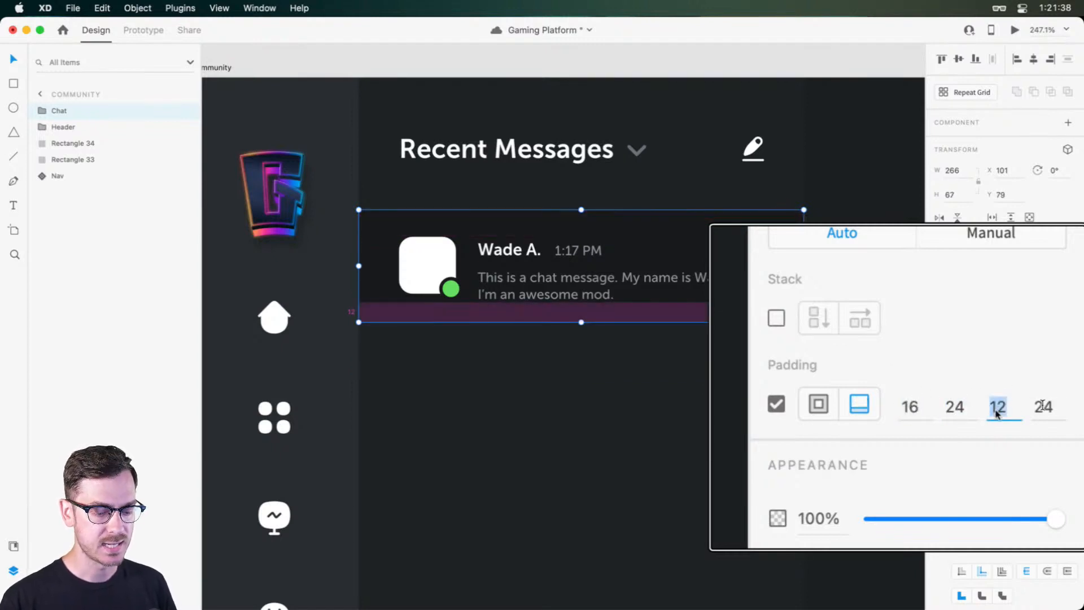
pyautogui.write('16')
pyautogui.press('Return')
pyautogui.press('Escape')
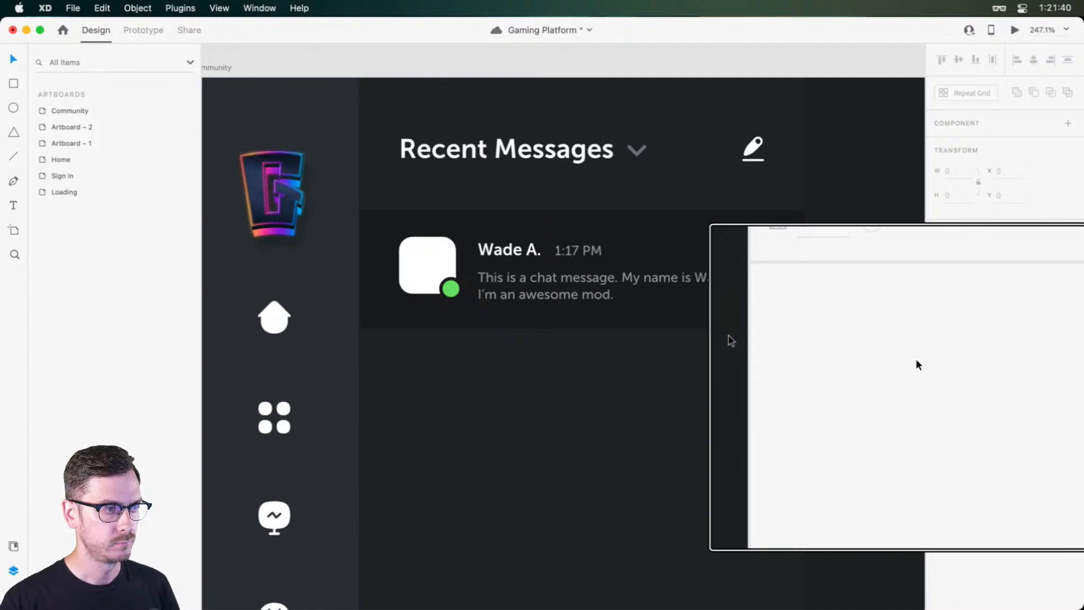
# Step: Test the padding by adding line breaks and "HELLO!" after the chat message text, undo the addition, and select the Chat group
pyautogui.click(670, 301)
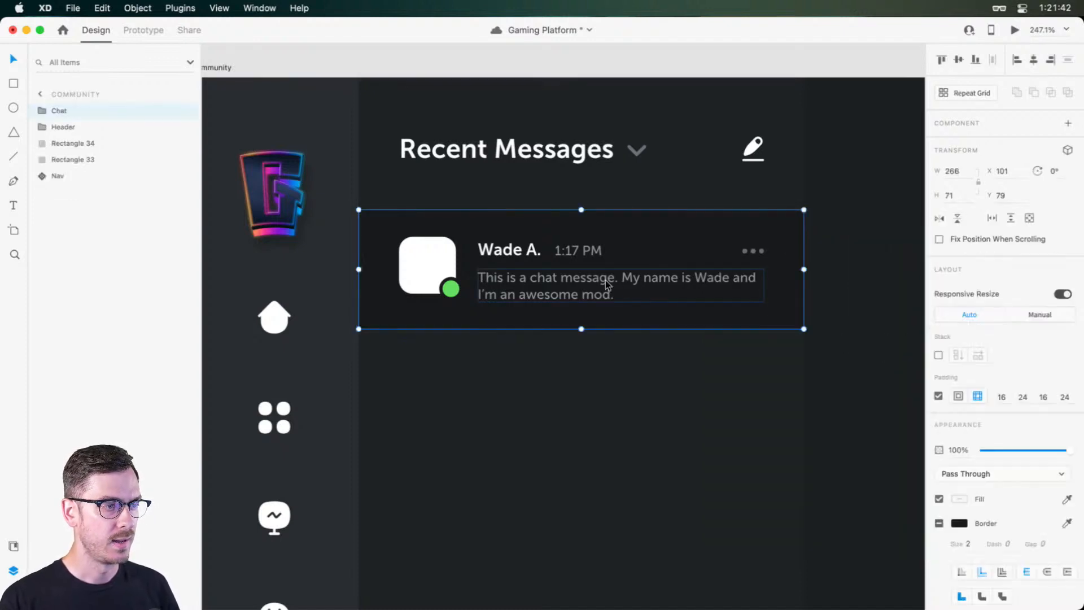
pyautogui.doubleClick(621, 295)
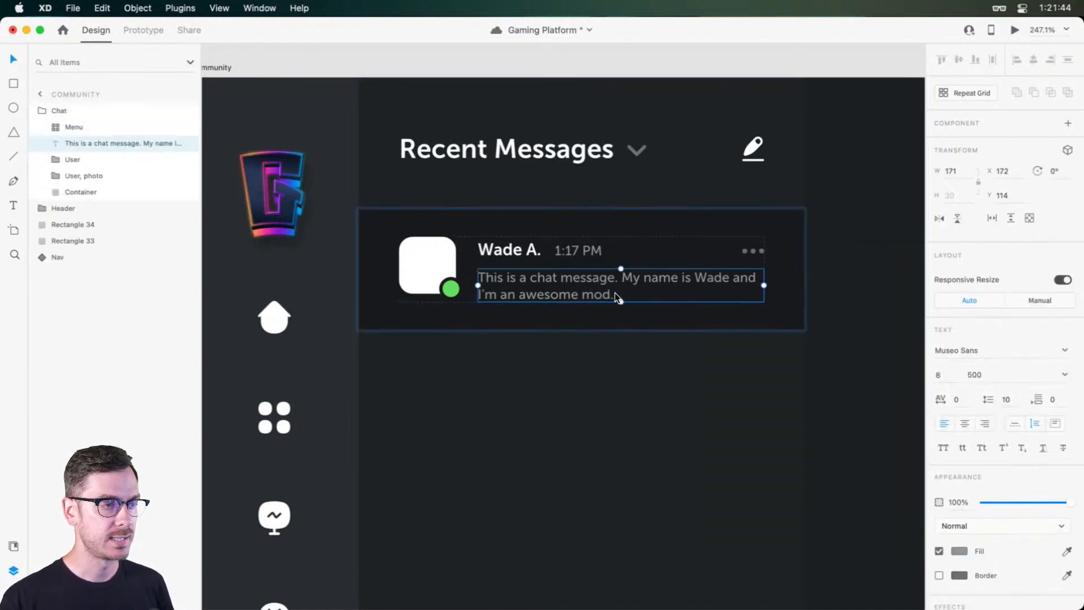
pyautogui.doubleClick(626, 299)
pyautogui.click(627, 300)
pyautogui.press('Return')
pyautogui.press('Return')
pyautogui.press('Return')
pyautogui.press('Return')
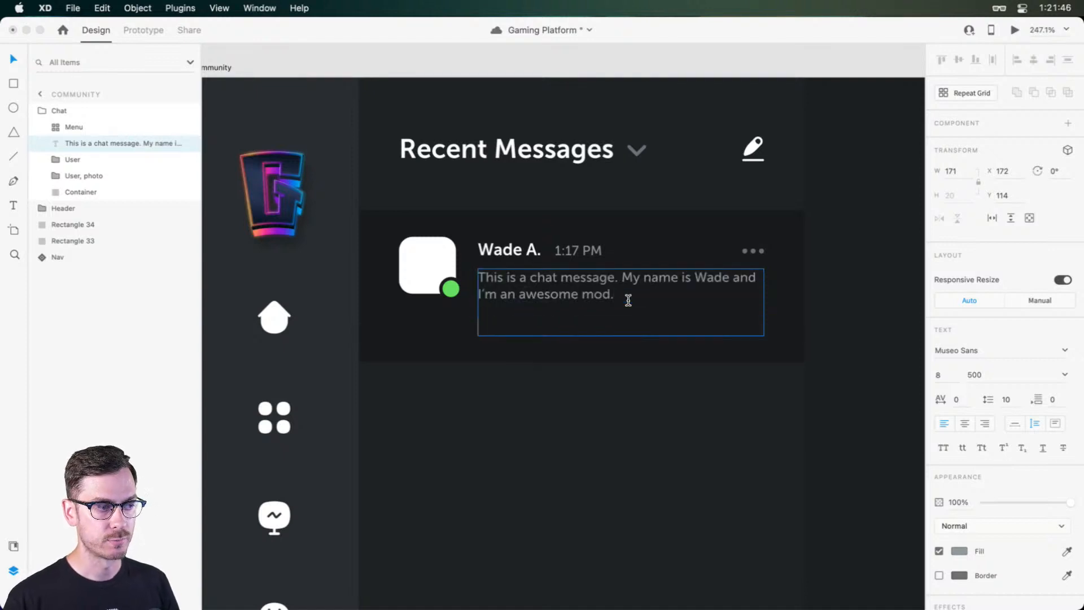
pyautogui.write('HELLO!')
pyautogui.press('Escape')
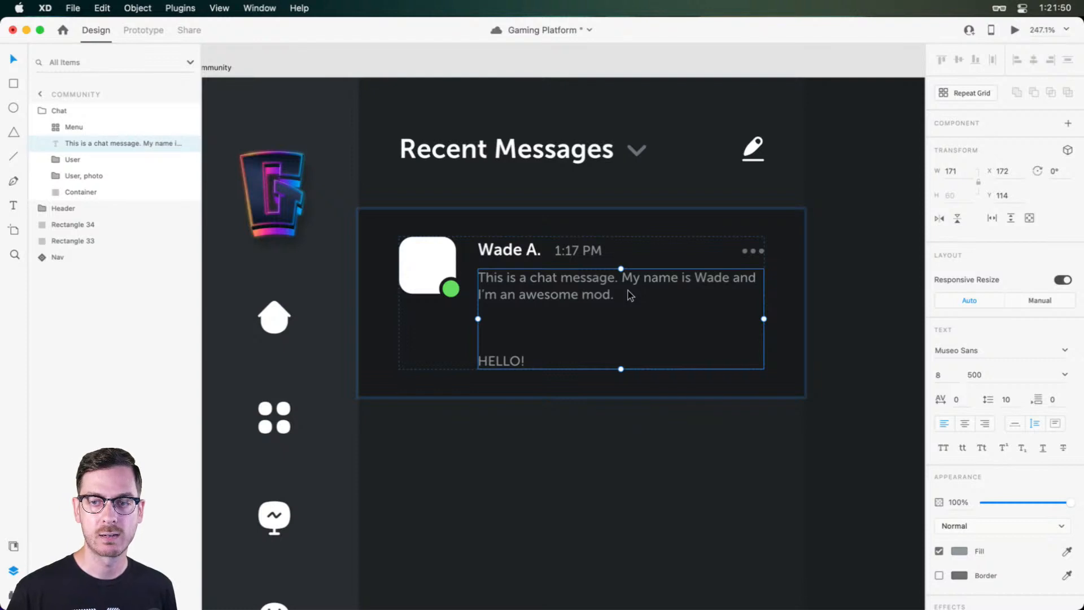
pyautogui.press('super+z')
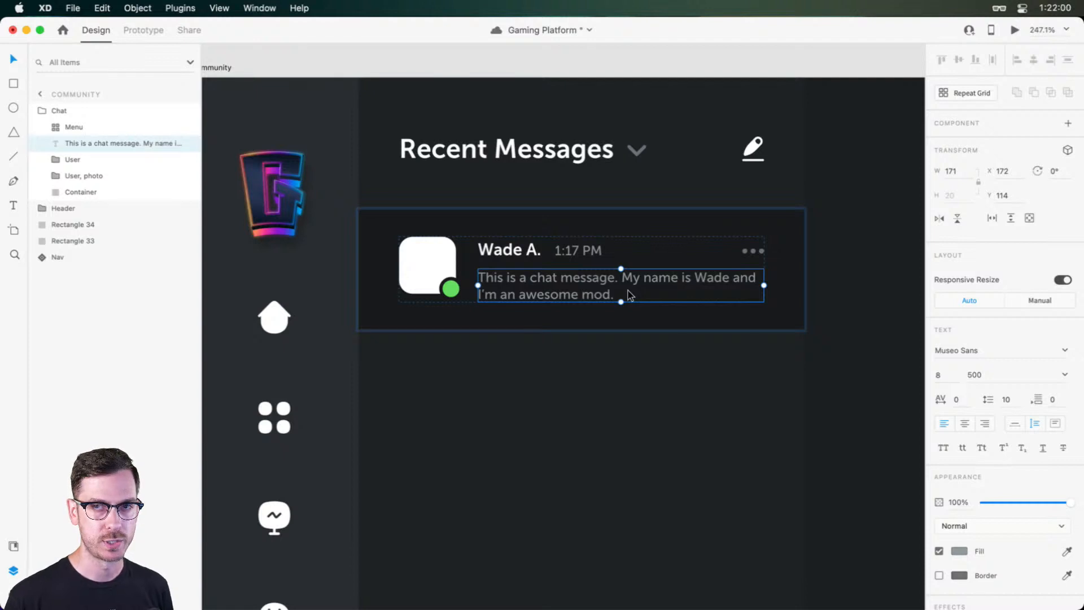
pyautogui.click(113, 111)
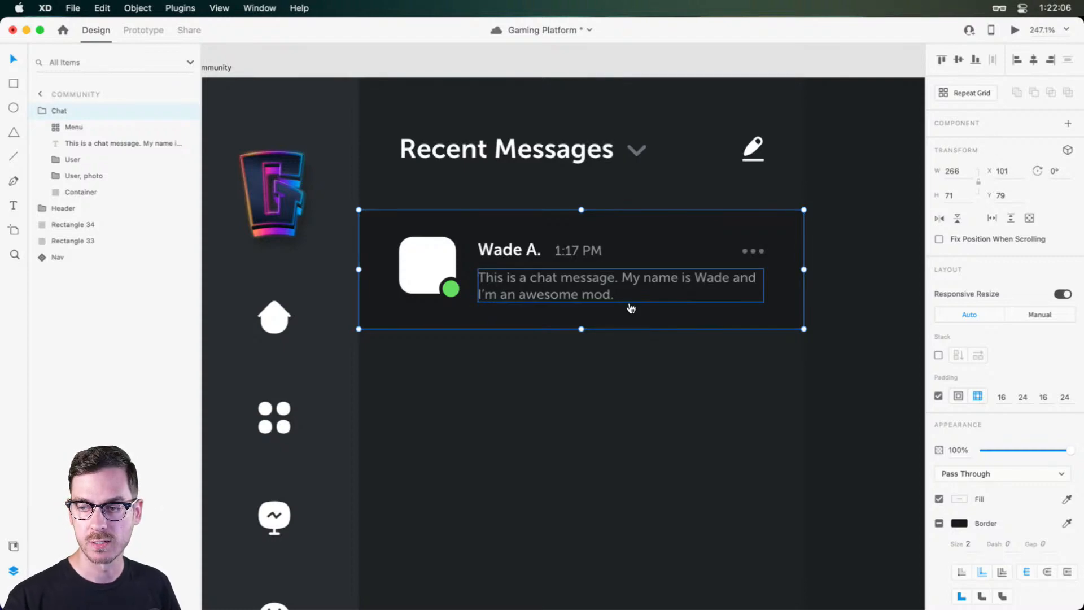
# Step: Switch to Finder, open the Neon Avatars folder in People, and place Neon_11.jpg into the chat message's user photo square
pyautogui.press('super+Tab')
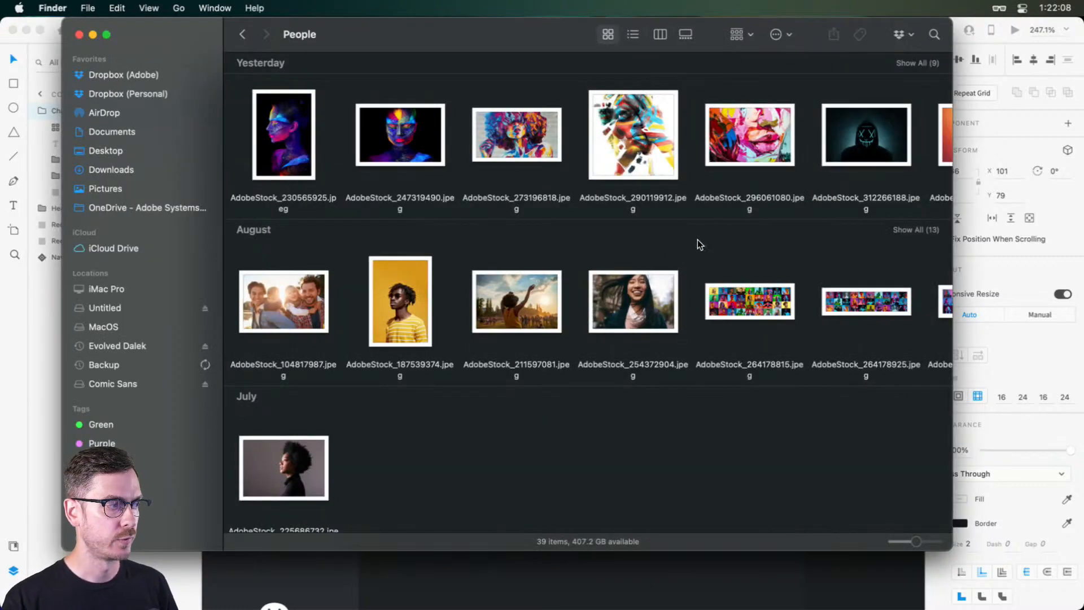
pyautogui.hscroll(5, 682, 151)
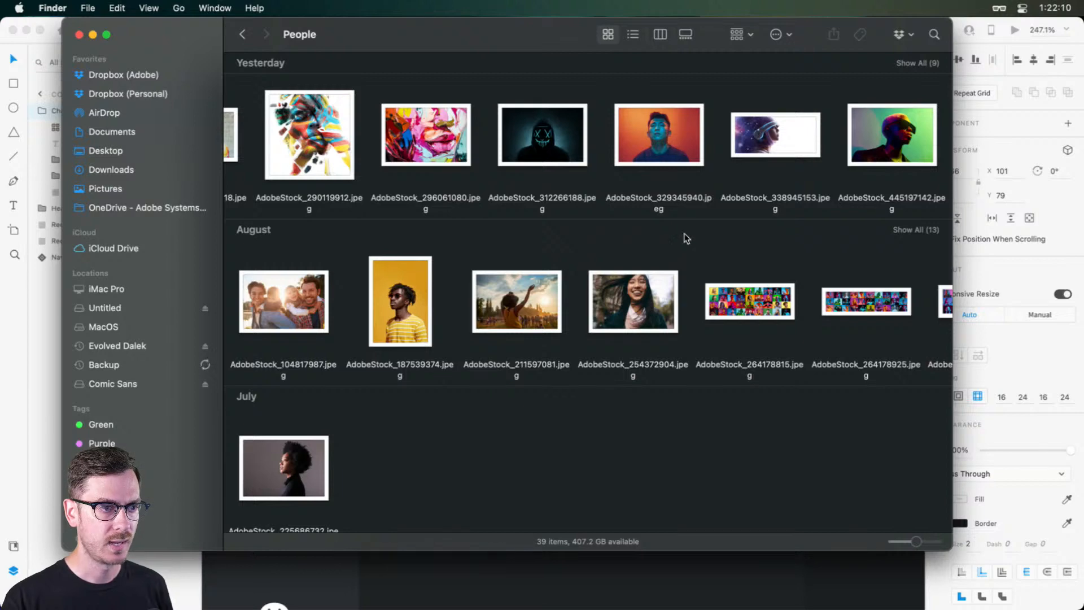
pyautogui.scroll(-6, 683, 237)
pyautogui.scroll(5, 680, 245)
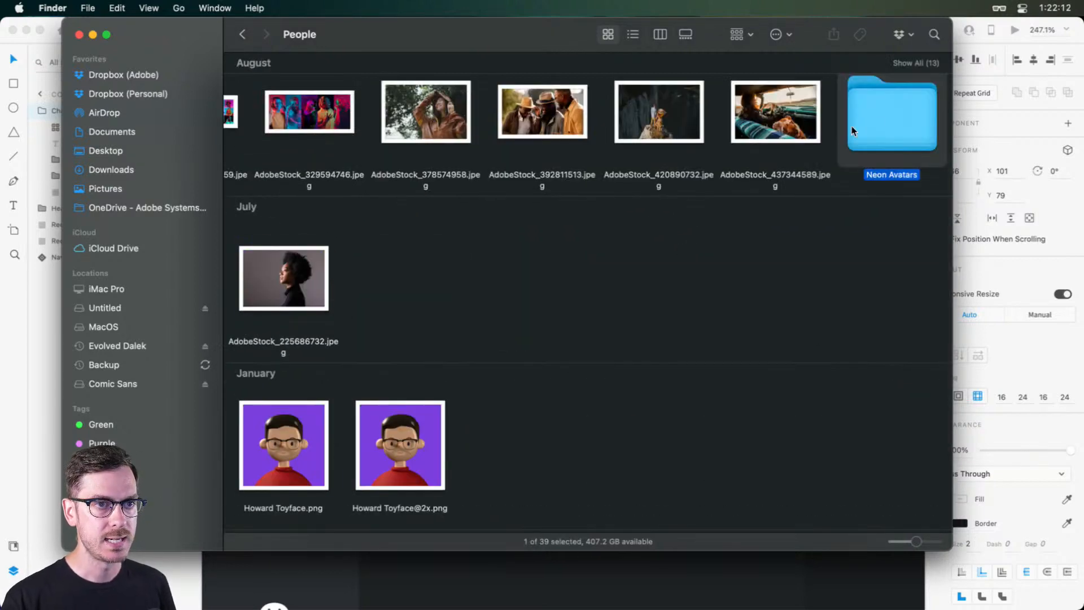
pyautogui.doubleClick(890, 121)
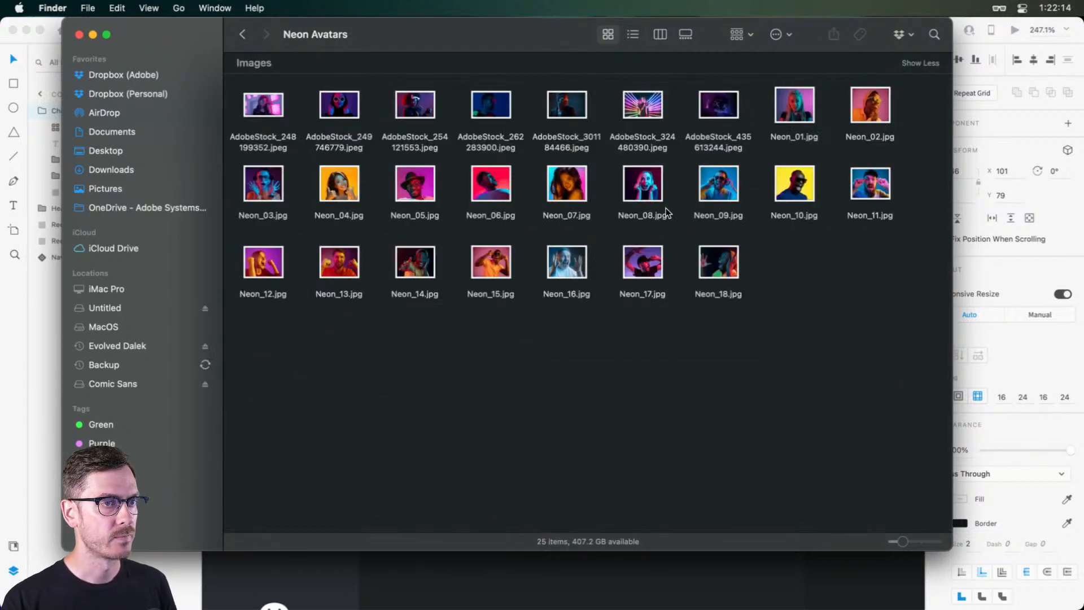
pyautogui.moveTo(869, 185); pyautogui.dragTo(423, 261)
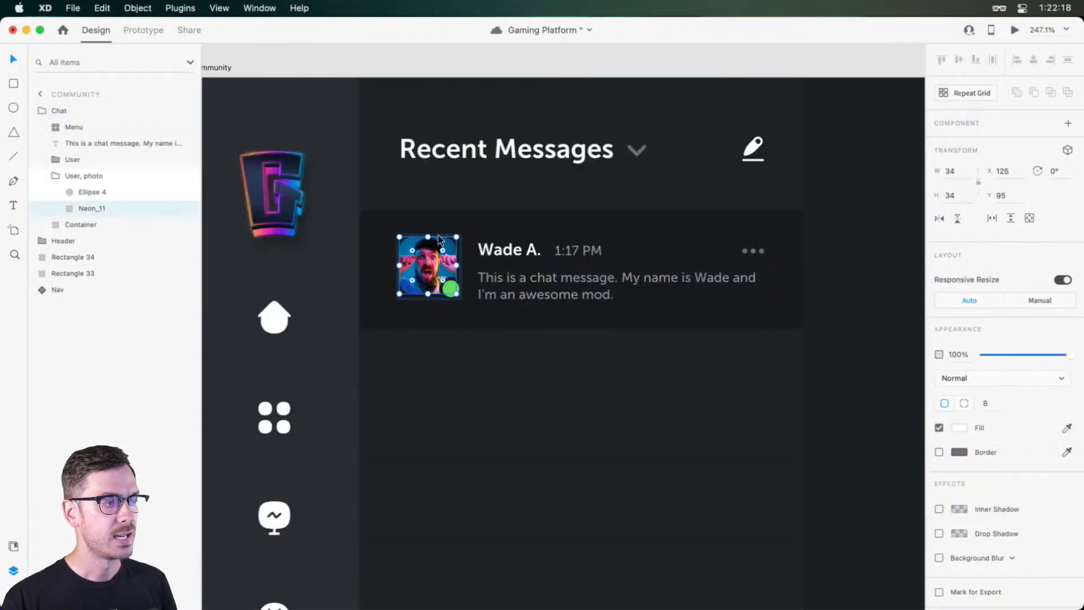
pyautogui.click(497, 390)
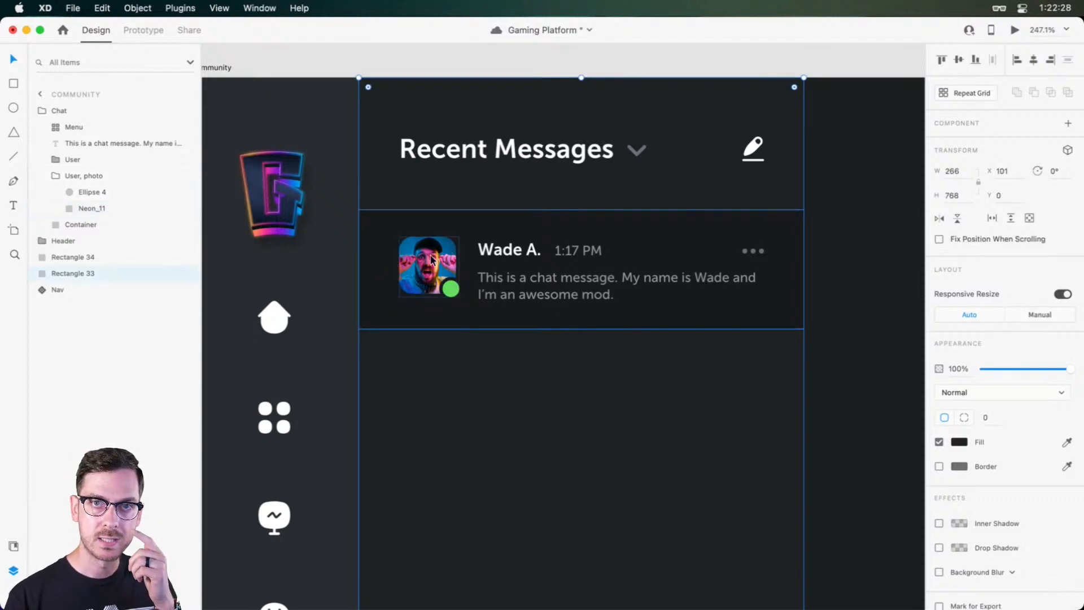
# Step: Wrap the Chat group in a new group and name it "Messages"
pyautogui.click(660, 279)
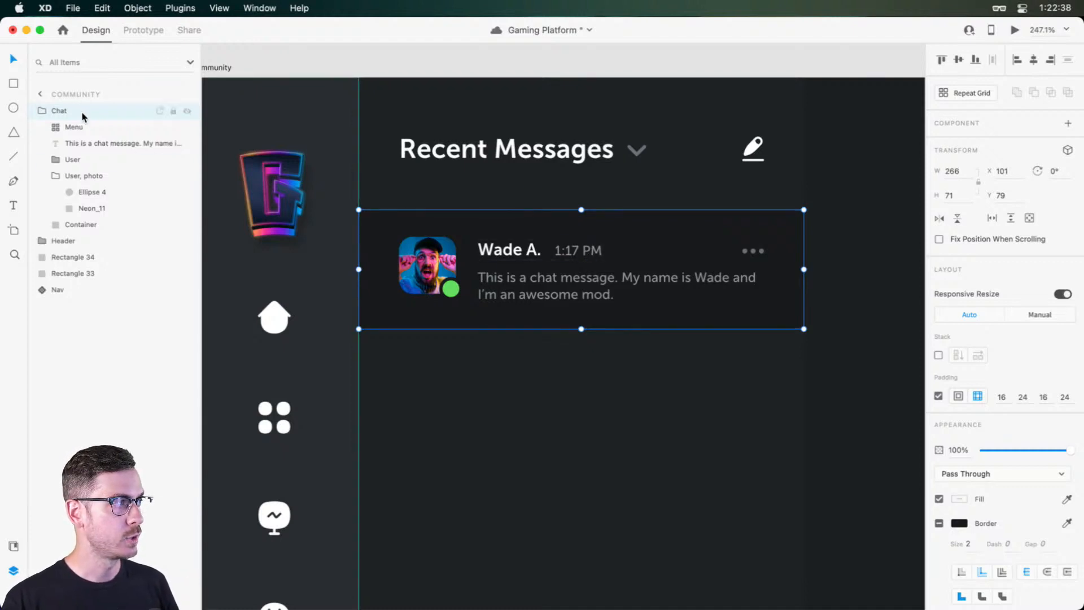
pyautogui.click(41, 111)
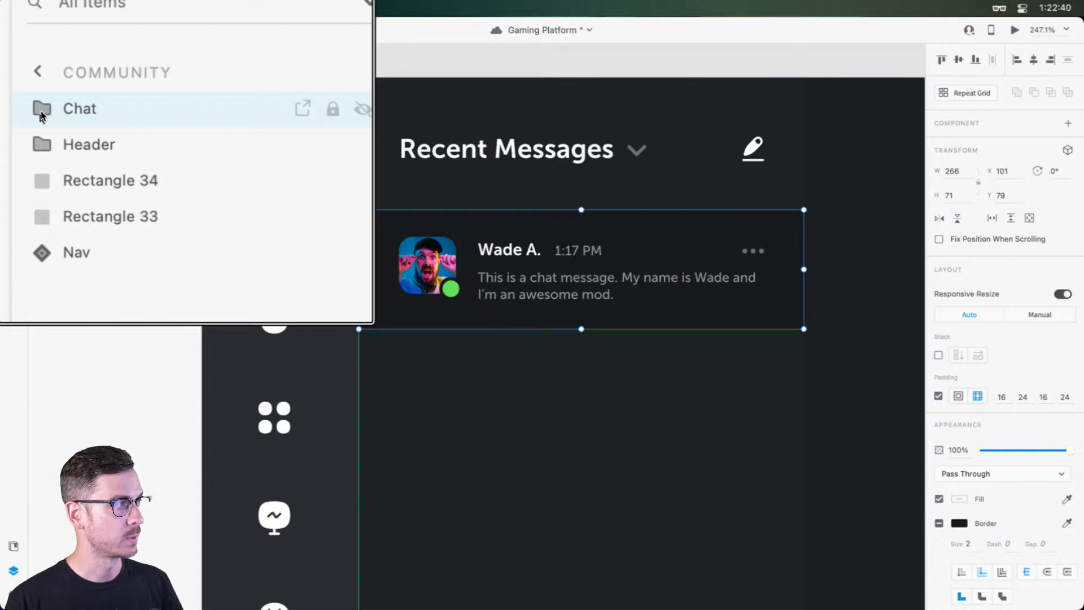
pyautogui.press('super+g')
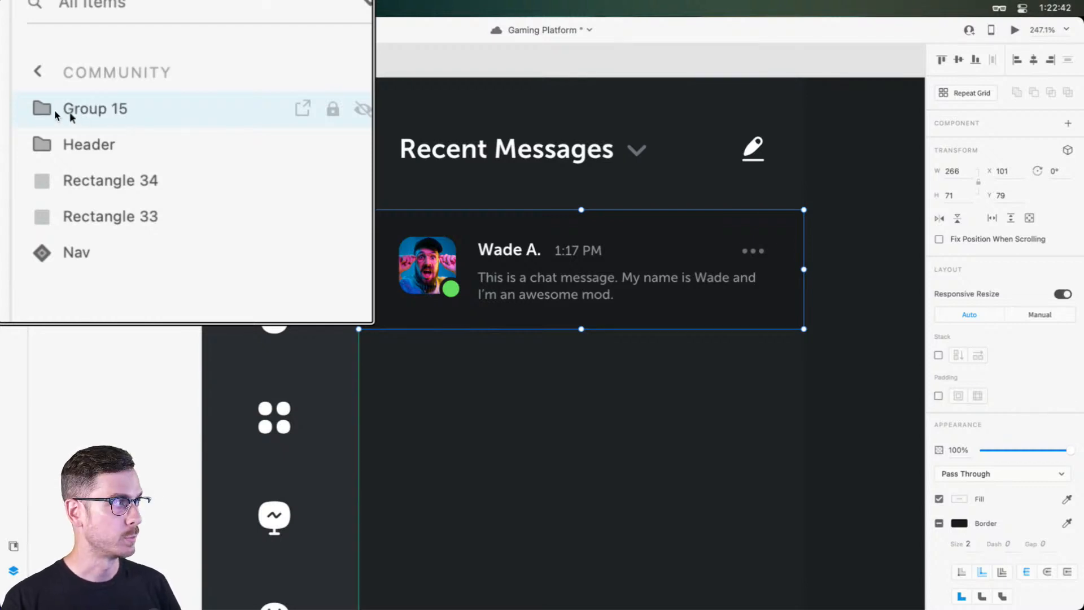
pyautogui.doubleClick(56, 111)
pyautogui.write('Messages')
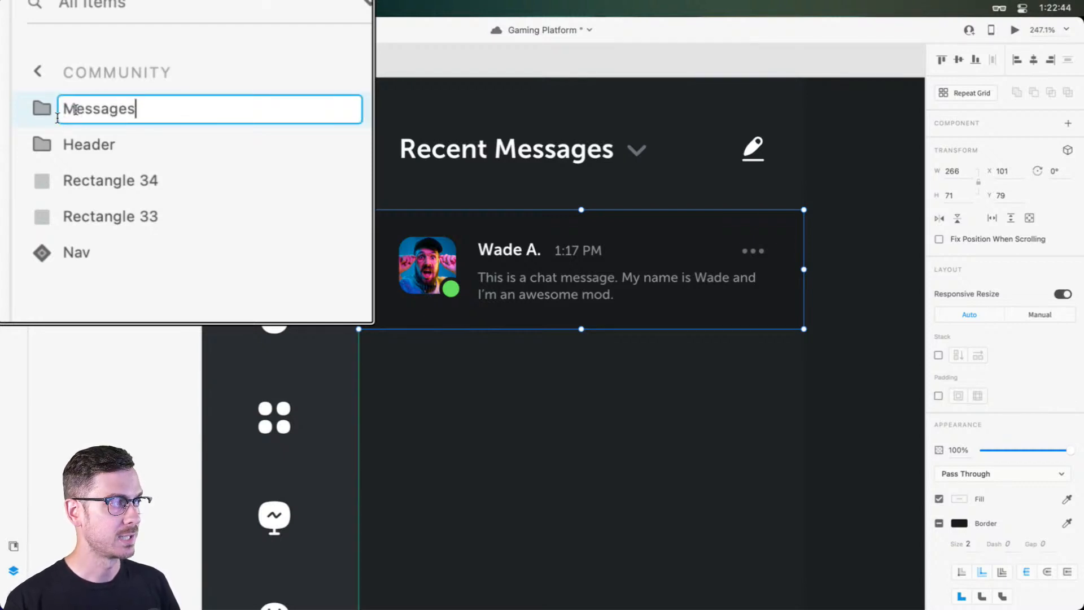
pyautogui.press('Return')
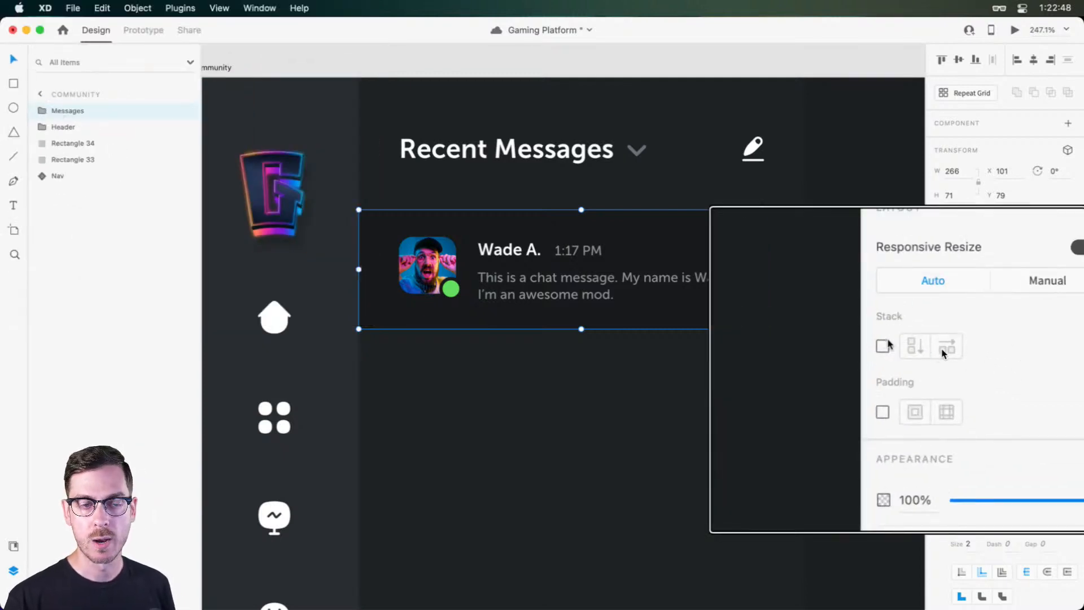
# Step: Enable a vertical stack on the Messages group and duplicate the Chat item inside it once
pyautogui.click(883, 345)
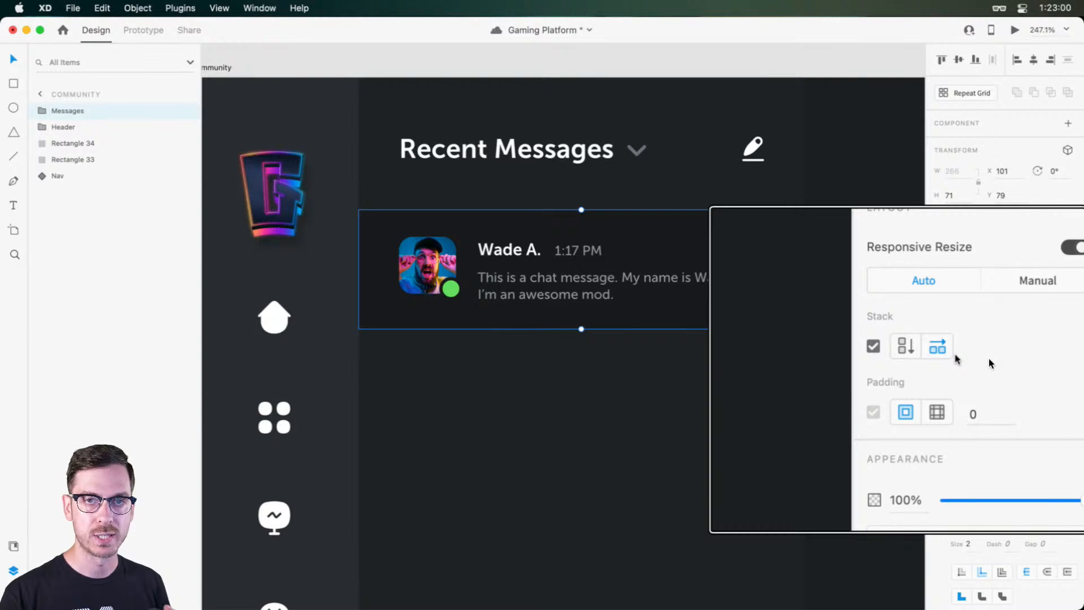
pyautogui.click(902, 353)
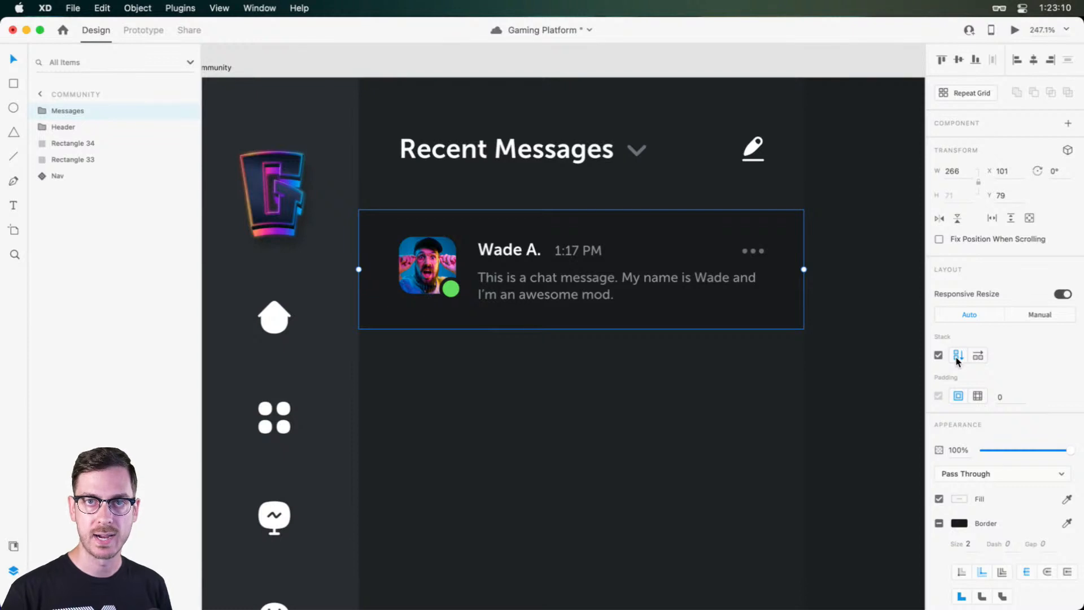
pyautogui.doubleClick(510, 269)
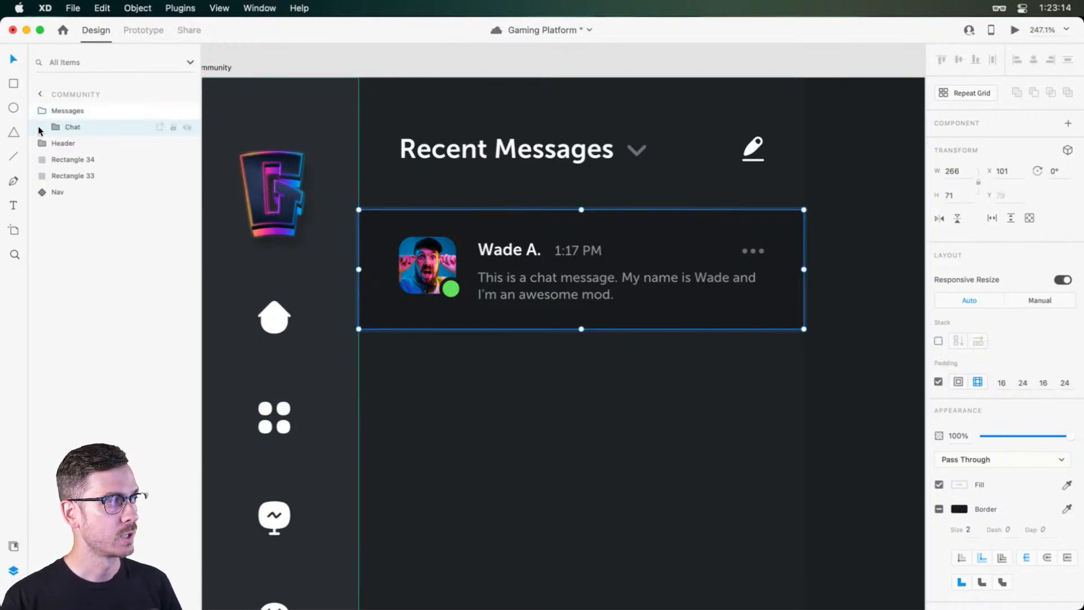
pyautogui.press('super+d')
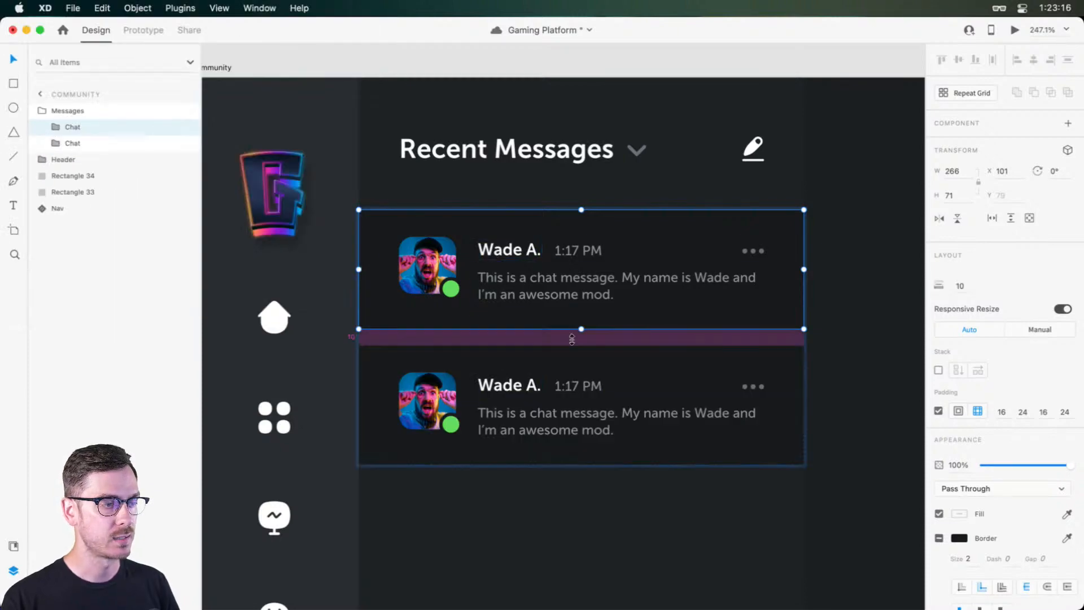
# Step: Duplicate the Chat item two more times and undo both of these copies
pyautogui.press('super+d')
pyautogui.press('super+d')
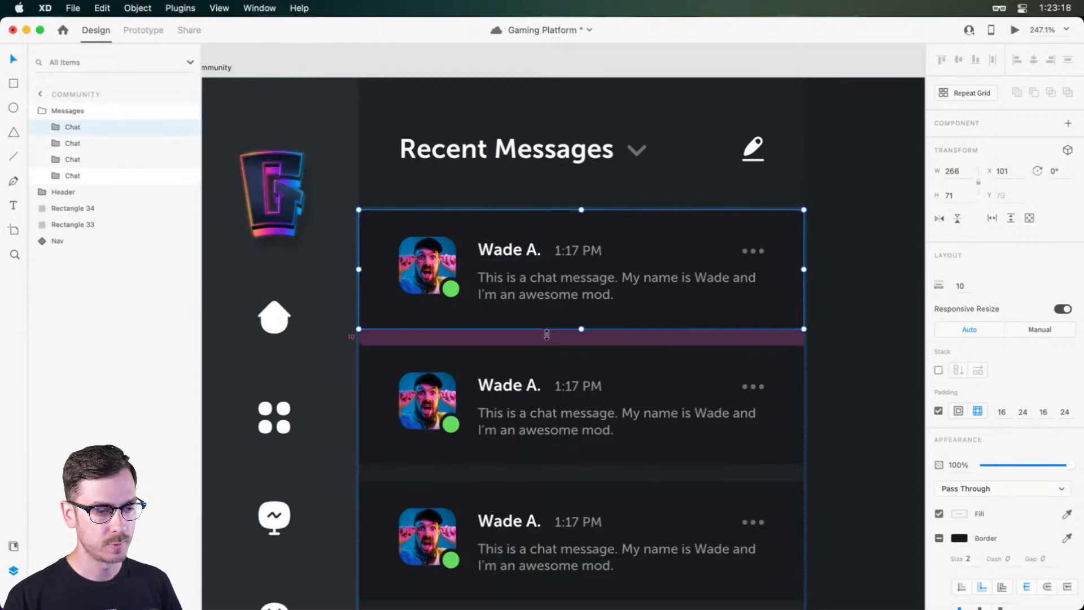
pyautogui.scroll(-8, 547, 330)
pyautogui.scroll(7, 548, 329)
pyautogui.press('super+z')
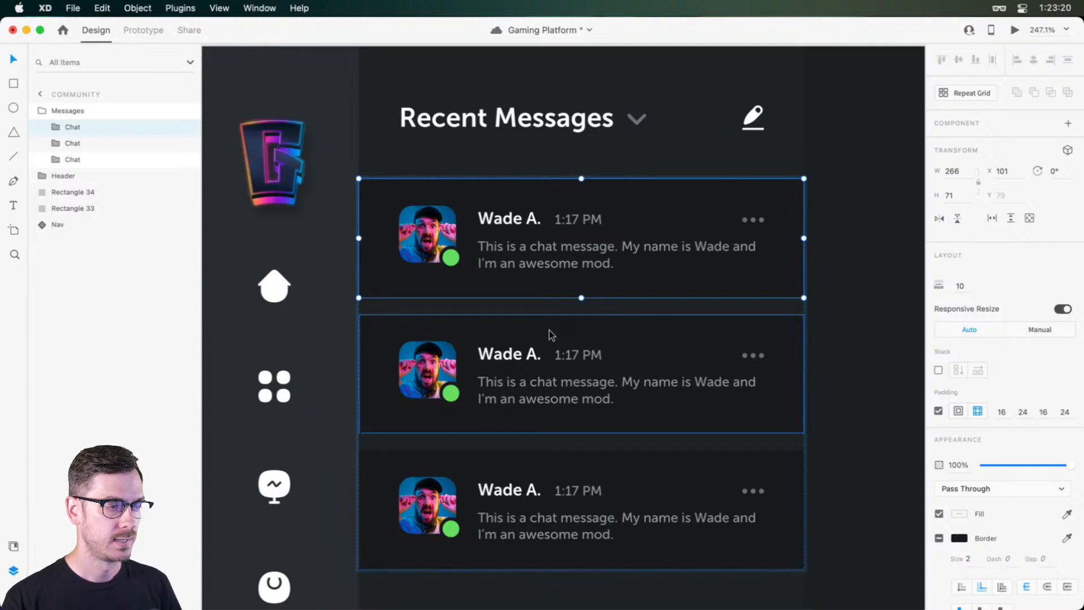
pyautogui.press('super+z')
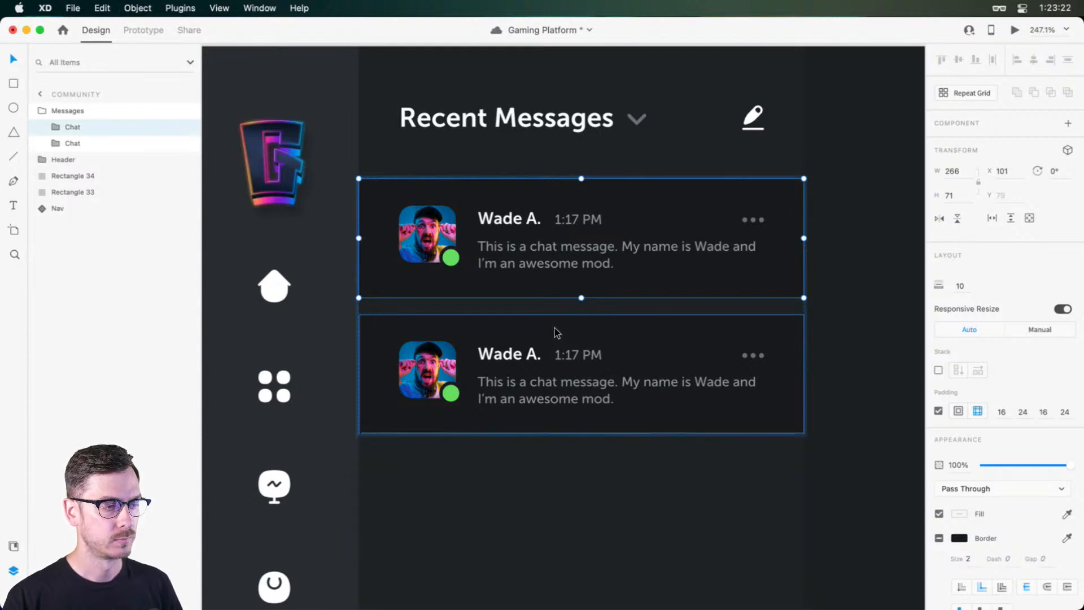
# Step: Fill the second message's container with the colour sampled from the panel background, and reduce the gap between the messages to 0
pyautogui.doubleClick(722, 330)
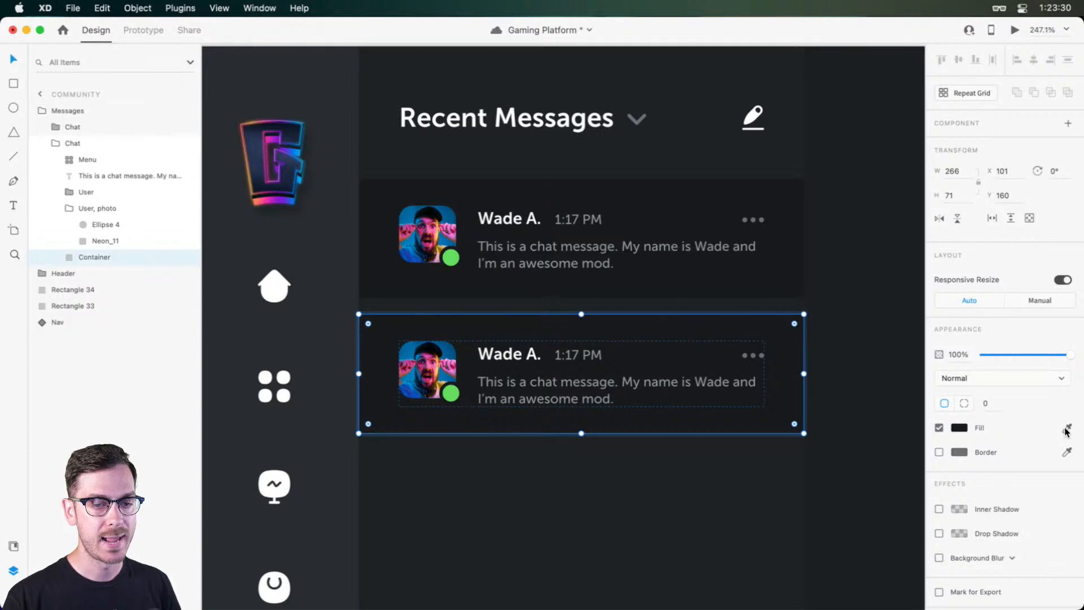
pyautogui.click(719, 471)
pyautogui.press('Escape')
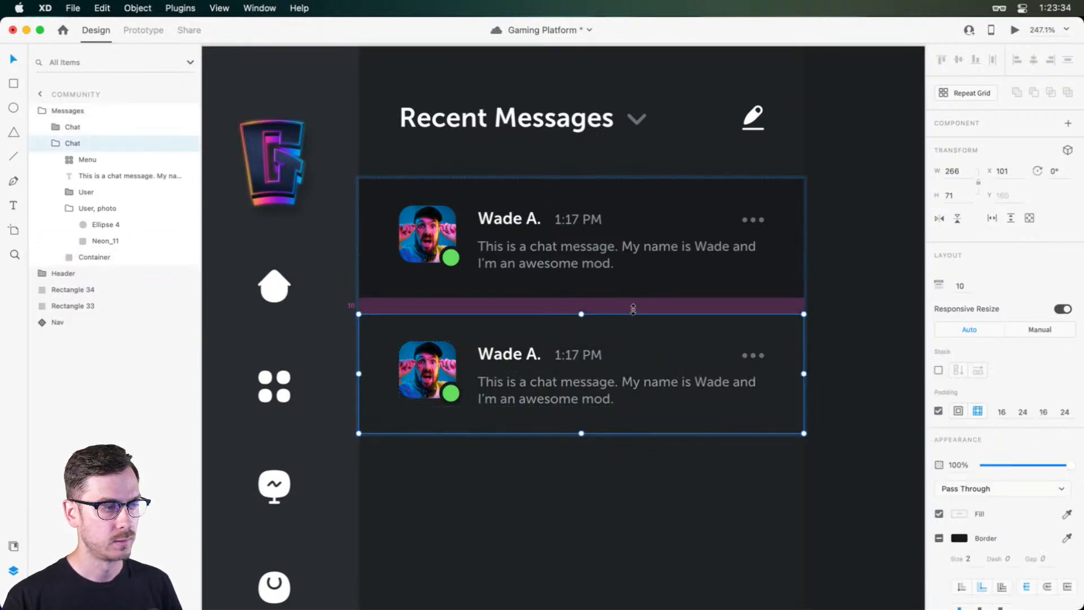
pyautogui.moveTo(633, 309); pyautogui.dragTo(635, 290)
# Step: Duplicate the first, darker chat message and move the copy to third place in the Messages stack
pyautogui.click(696, 224)
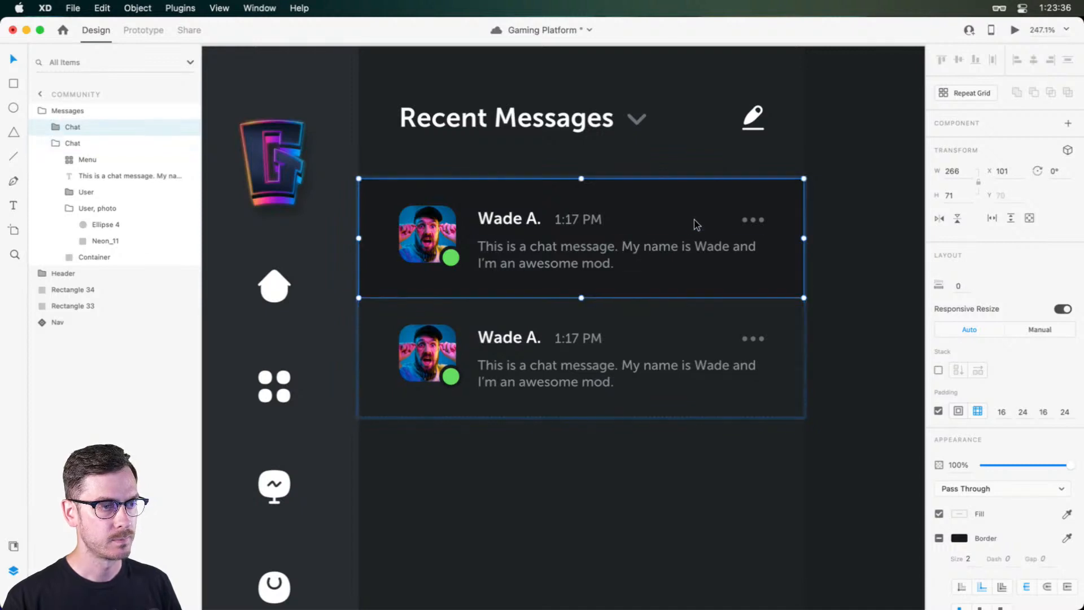
pyautogui.press('super+d')
pyautogui.scroll(-1, 657, 340)
pyautogui.moveTo(599, 223); pyautogui.dragTo(609, 430)
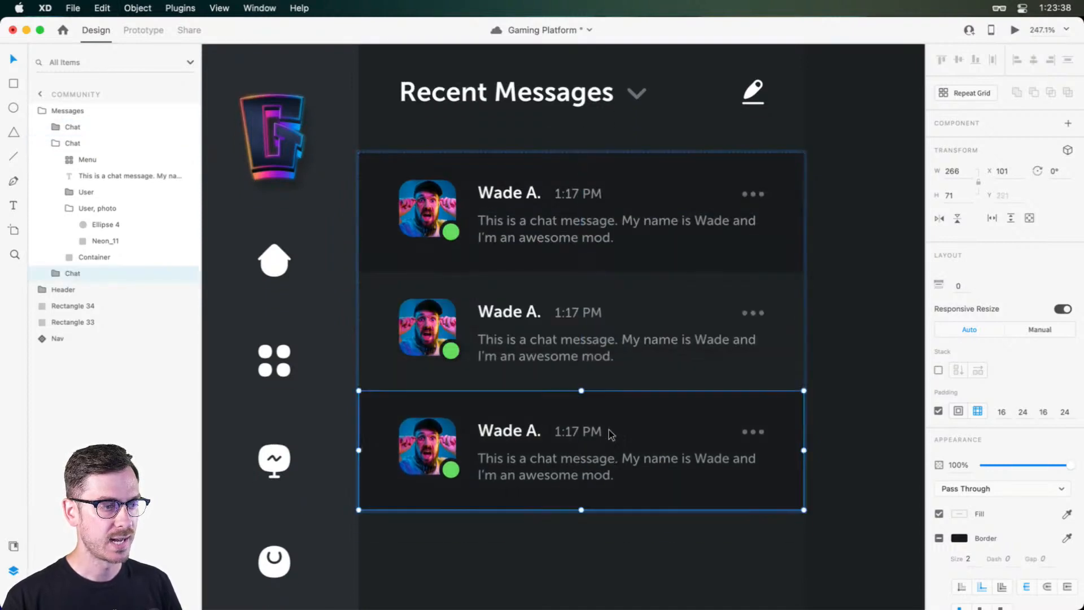
# Step: Duplicate the second and third messages together and position the copies so the five rows alternate light and dark
pyautogui.click(592, 337)
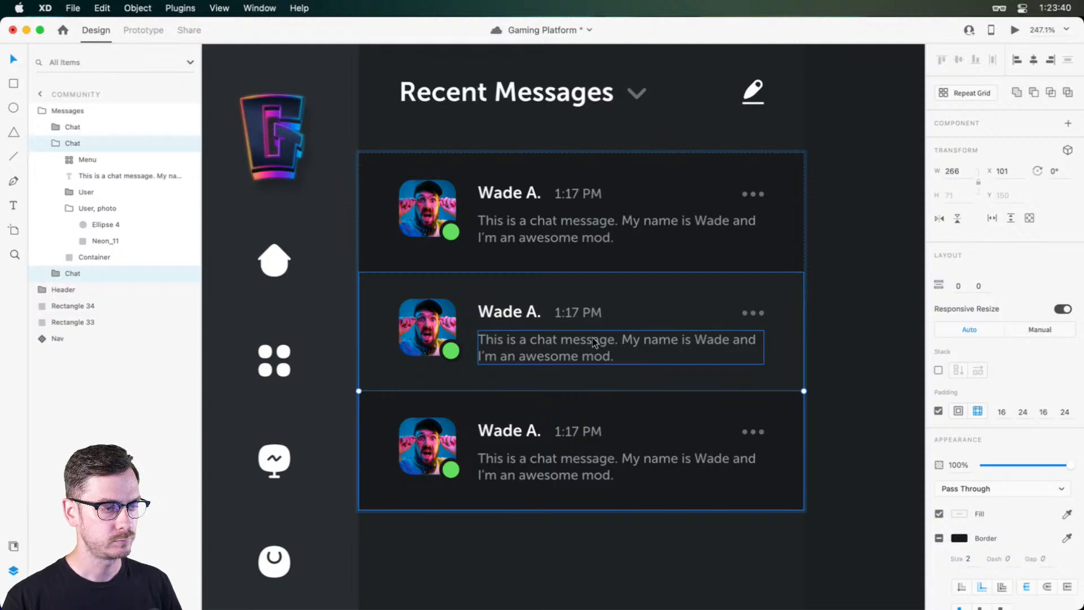
pyautogui.press('super+d')
pyautogui.scroll(-1, 592, 338)
pyautogui.moveTo(651, 370); pyautogui.dragTo(644, 483)
pyautogui.scroll(-3, 646, 480)
pyautogui.scroll(1, 806, 420)
pyautogui.click(852, 439)
pyautogui.scroll(2, 667, 337)
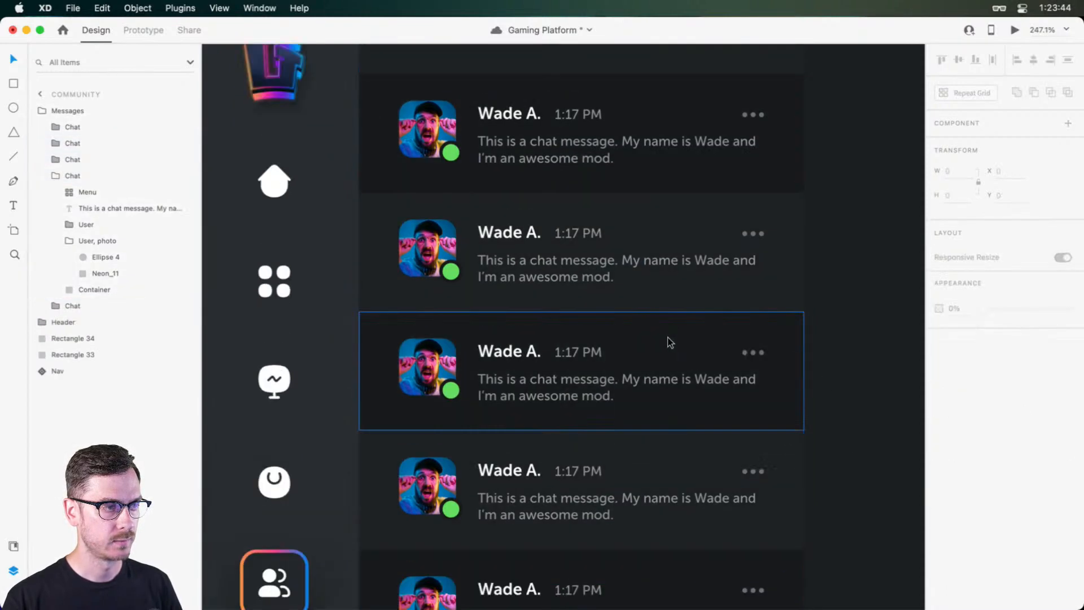
# Step: Replace the sender name in the second chat message with a different first name and last initial
pyautogui.scroll(-5, 667, 337)
pyautogui.scroll(4, 666, 344)
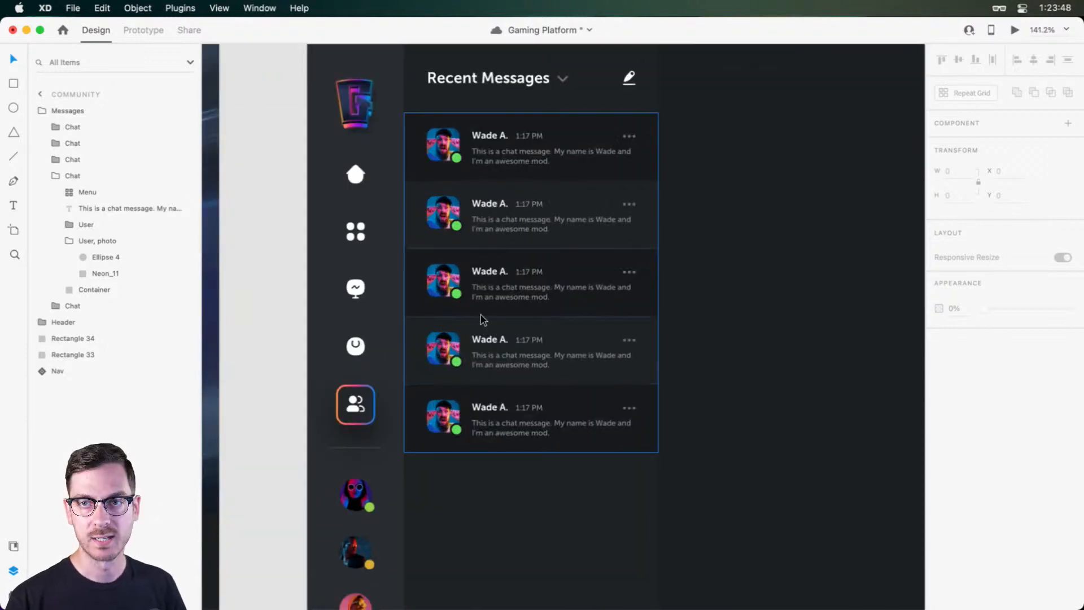
pyautogui.scroll(5, 542, 214)
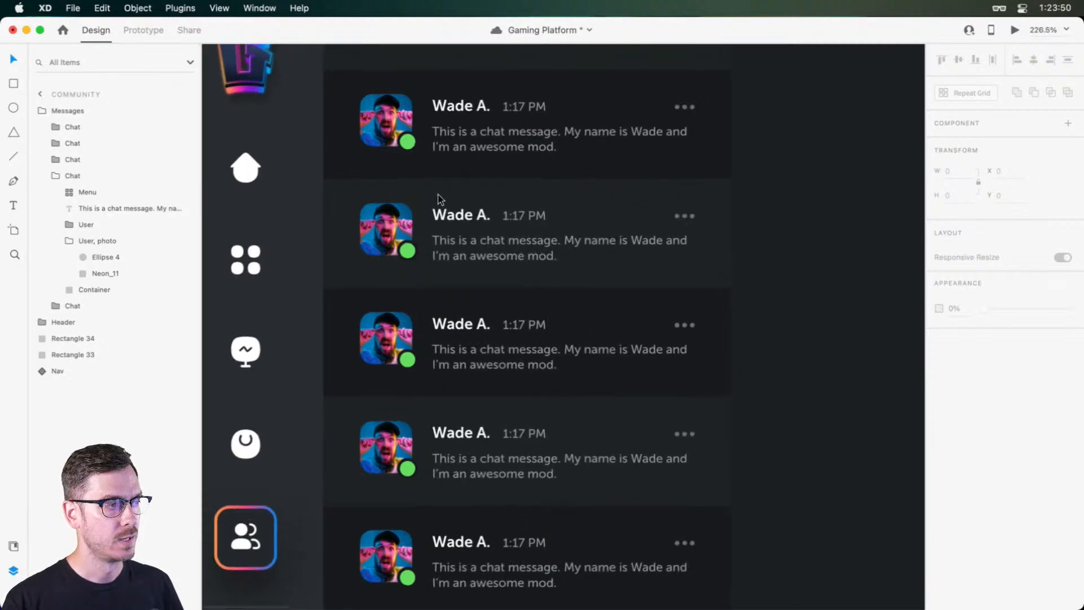
pyautogui.hscroll(-2, 479, 209)
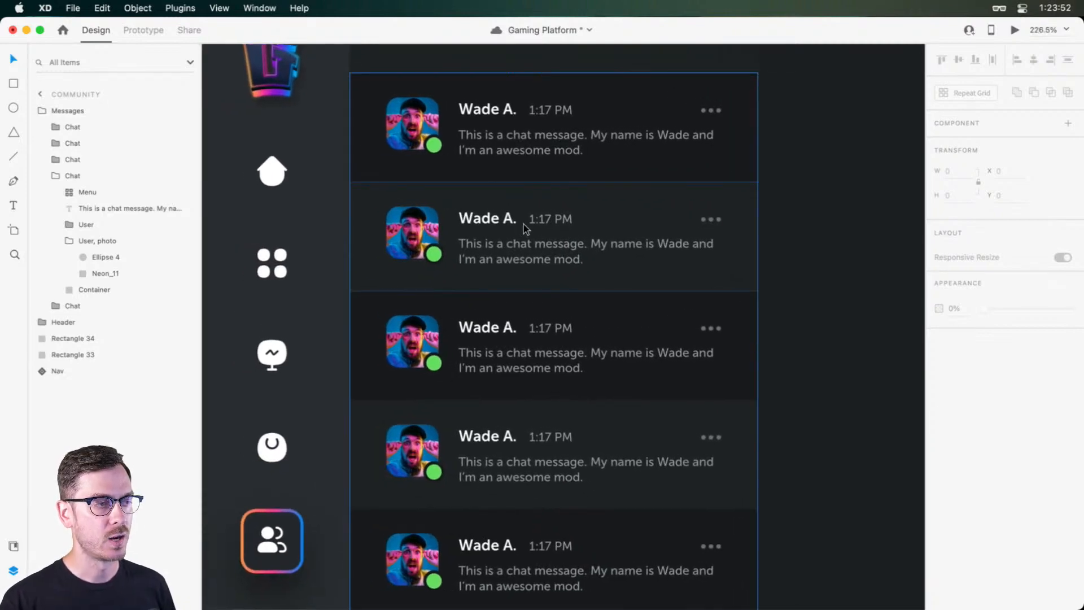
pyautogui.scroll(3, 456, 216)
pyautogui.scroll(-1, 456, 215)
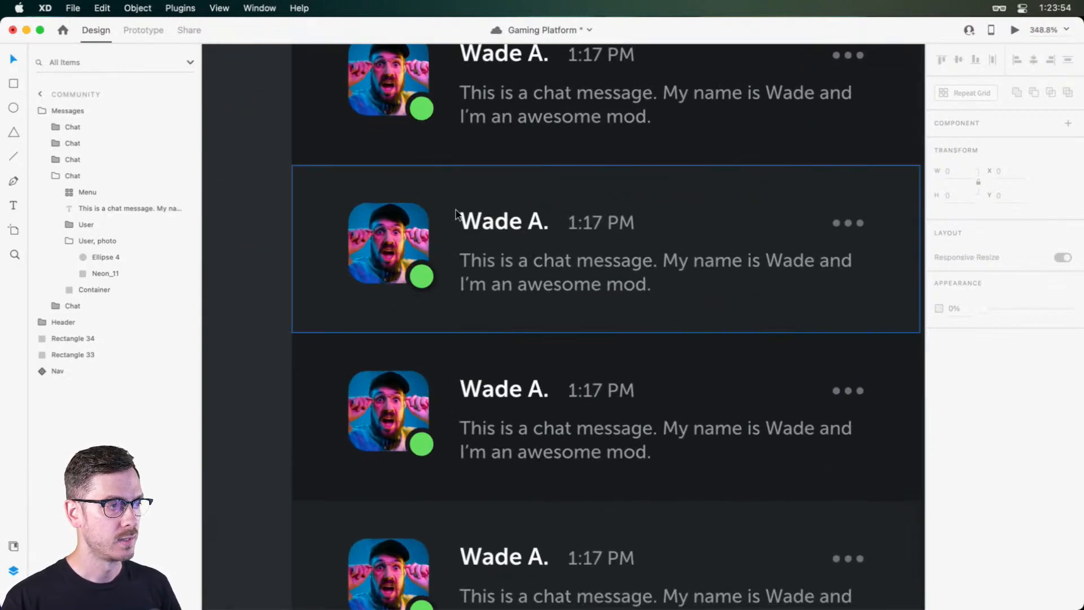
pyautogui.press('super+Tab')
pyautogui.press('super+Tab')
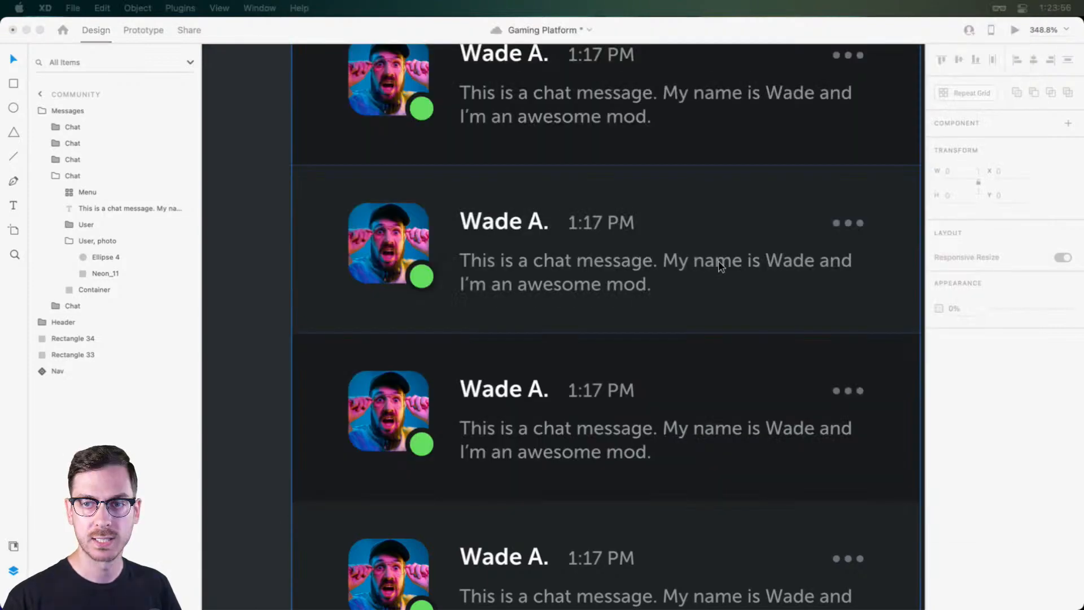
pyautogui.doubleClick(489, 224)
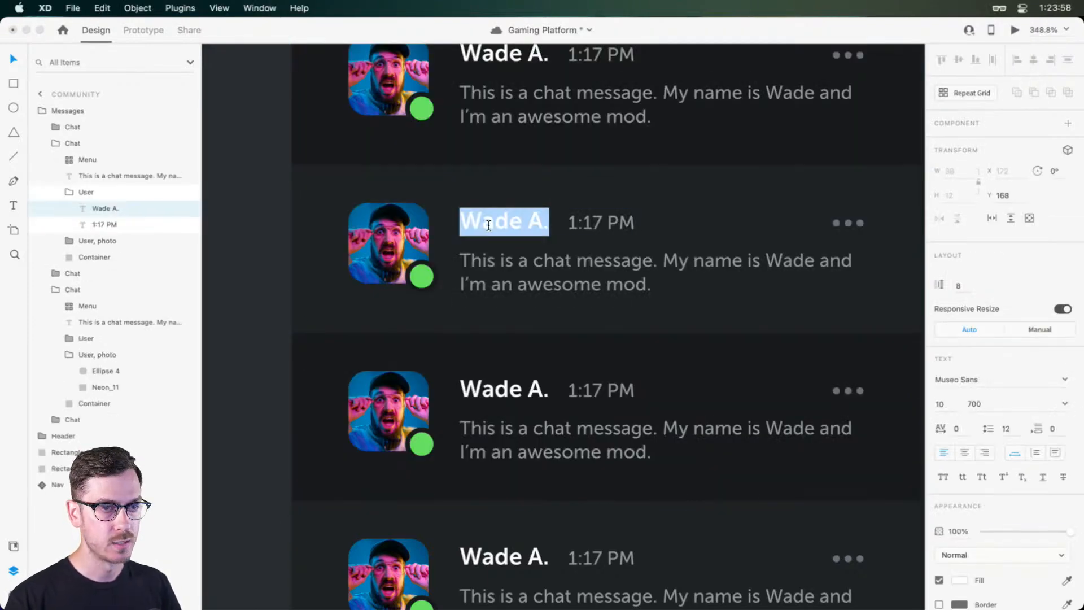
pyautogui.write('Lora')
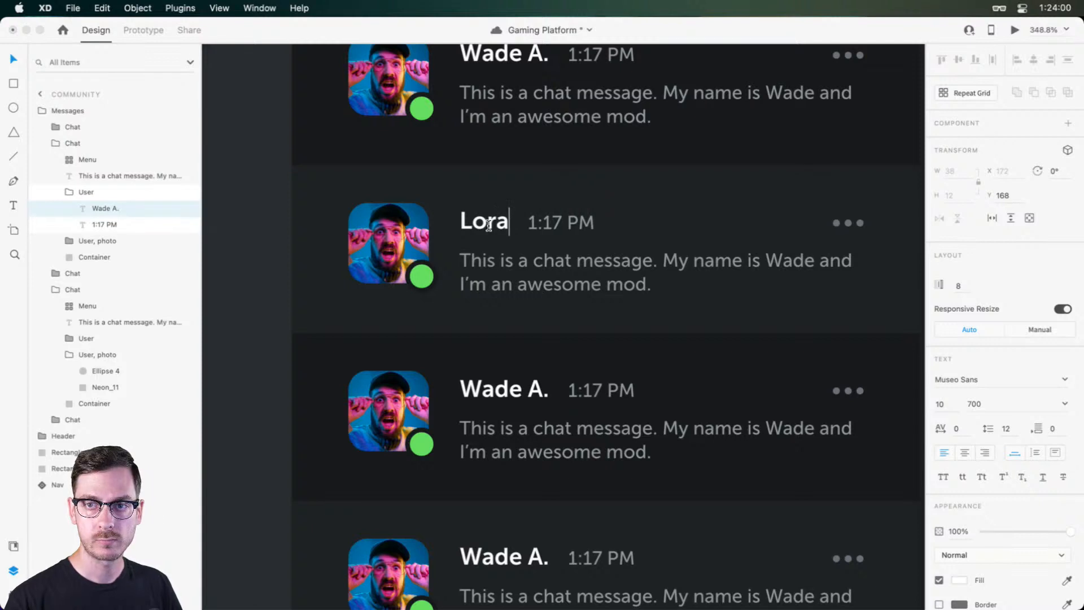
pyautogui.write(' S.')
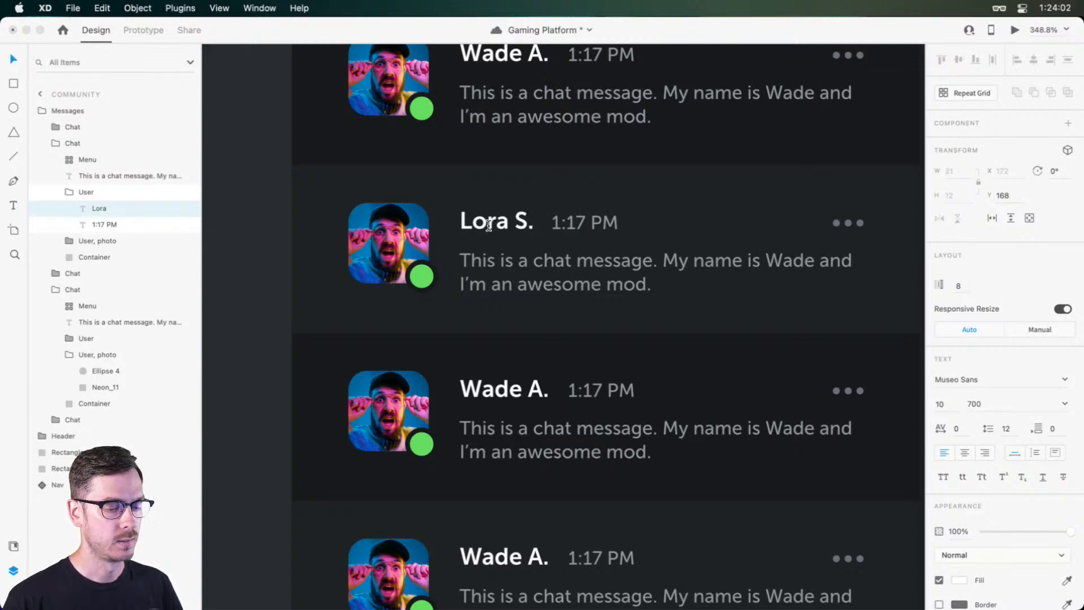
pyautogui.press('Escape')
# Step: Set the second chat message's time to 1:10 PM
pyautogui.click(558, 228)
pyautogui.doubleClick(558, 228)
pyautogui.click(570, 231)
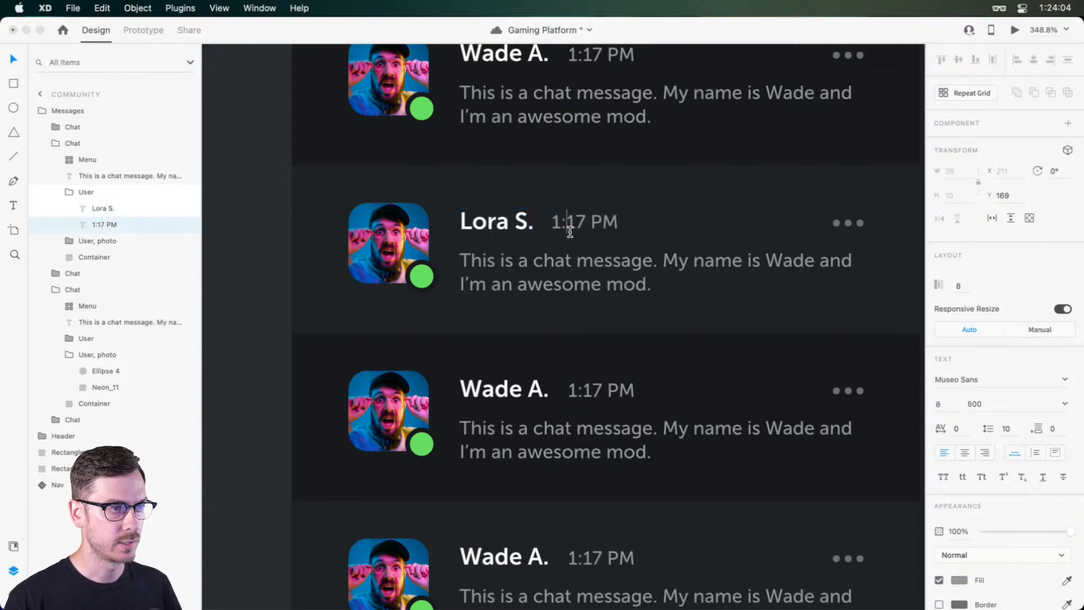
pyautogui.press('Right')
pyautogui.press('Right')
pyautogui.press('BackSpace')
pyautogui.write('0')
pyautogui.press('Escape')
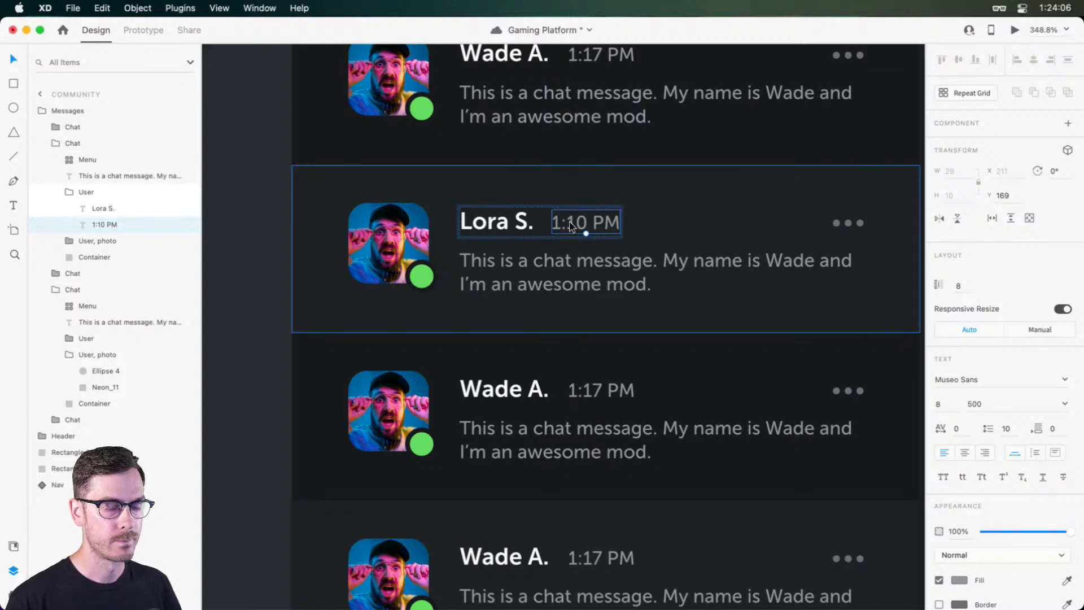
# Step: Switch to Finder and replace the second message's avatar with Neon_08.jpg from the Neon Avatars folder
pyautogui.press('super+Tab')
pyautogui.click(743, 235)
pyautogui.moveTo(638, 170); pyautogui.dragTo(389, 243)
pyautogui.press('super+Tab')
# Step: Save the document and replace the second message's text with a three-line note about watching the latest Masterclass and learning so much, ending "I love this!"
pyautogui.hscroll(1, 539, 256)
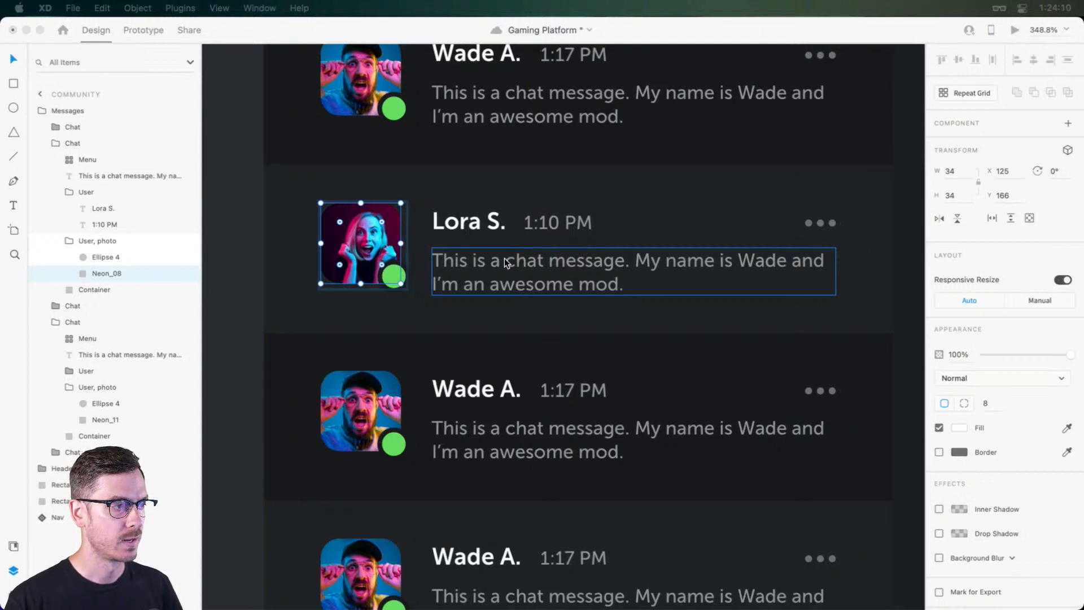
pyautogui.doubleClick(507, 268)
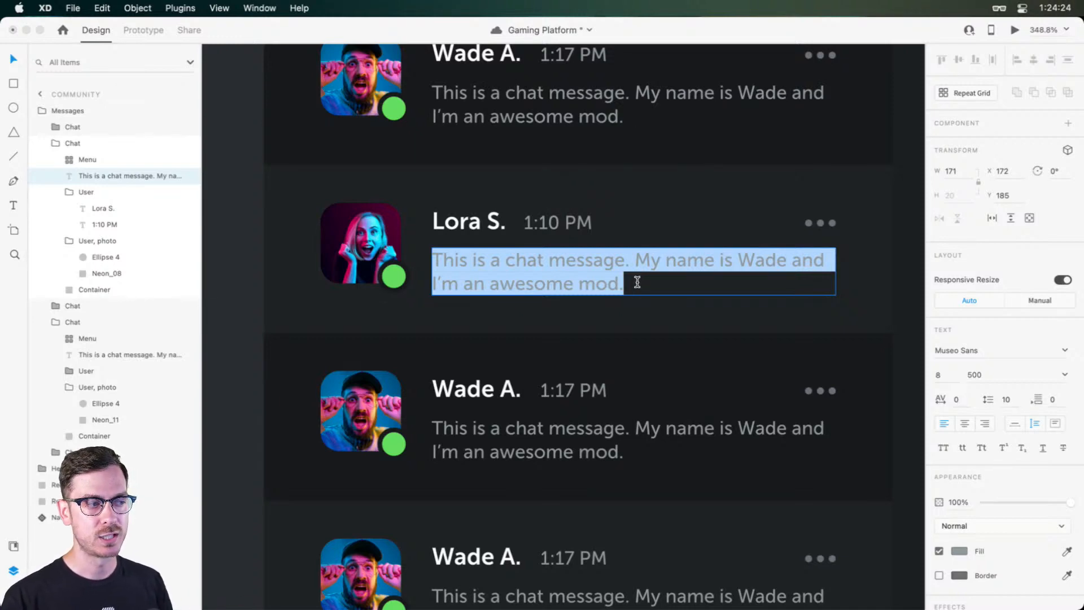
pyautogui.press('super+s')
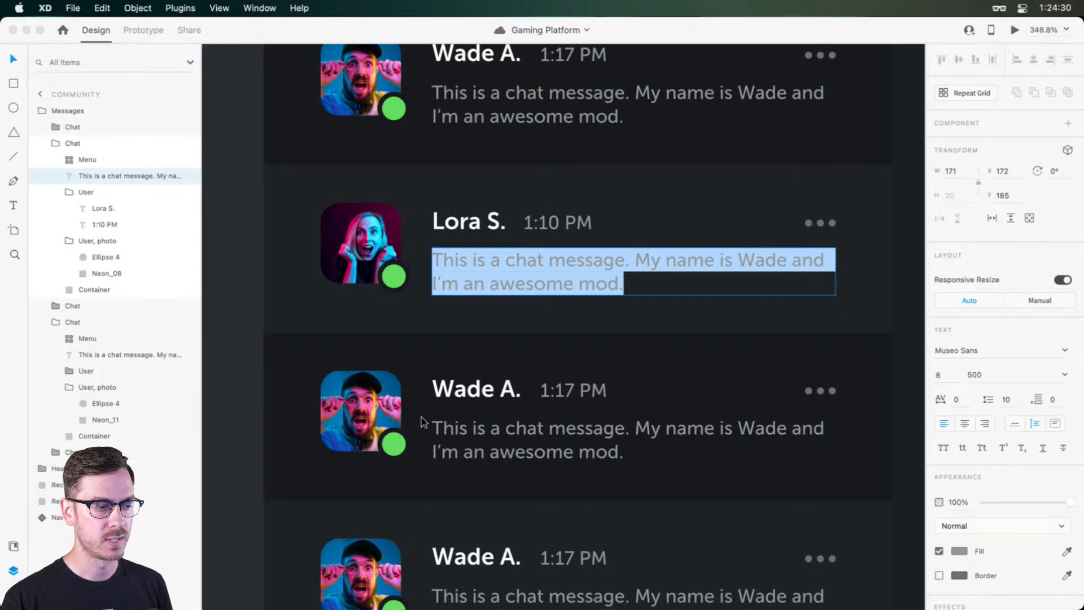
pyautogui.write('Curr')
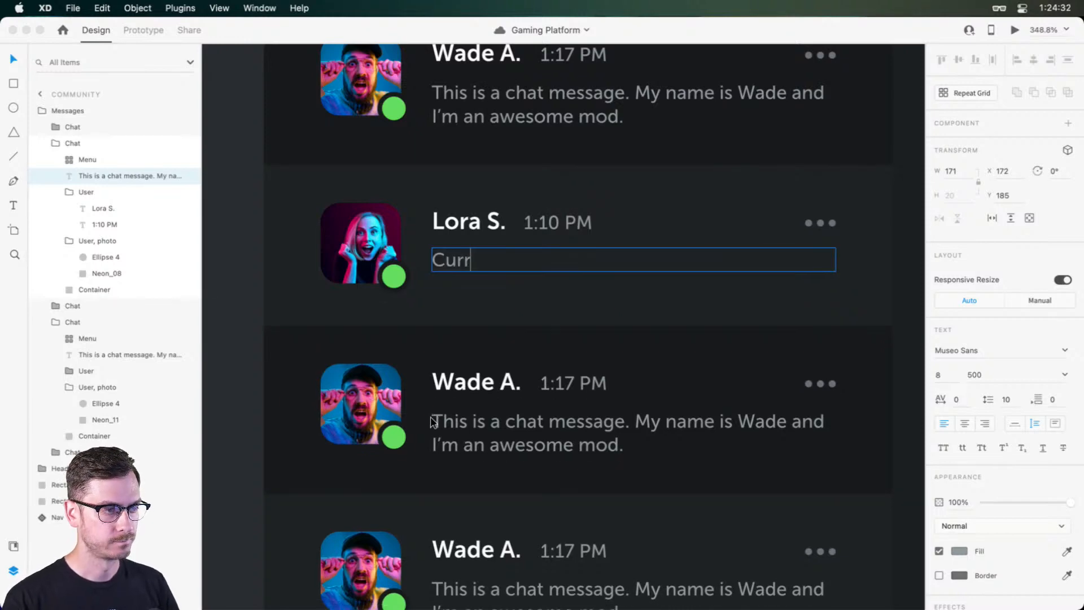
pyautogui.write('ently watching ')
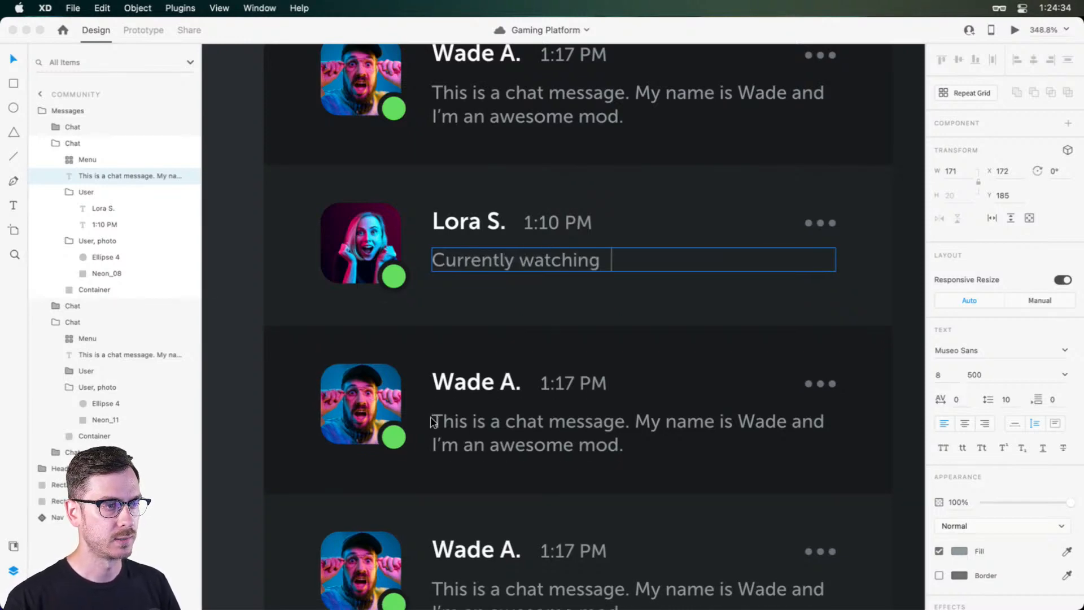
pyautogui.write("Howard's latest ")
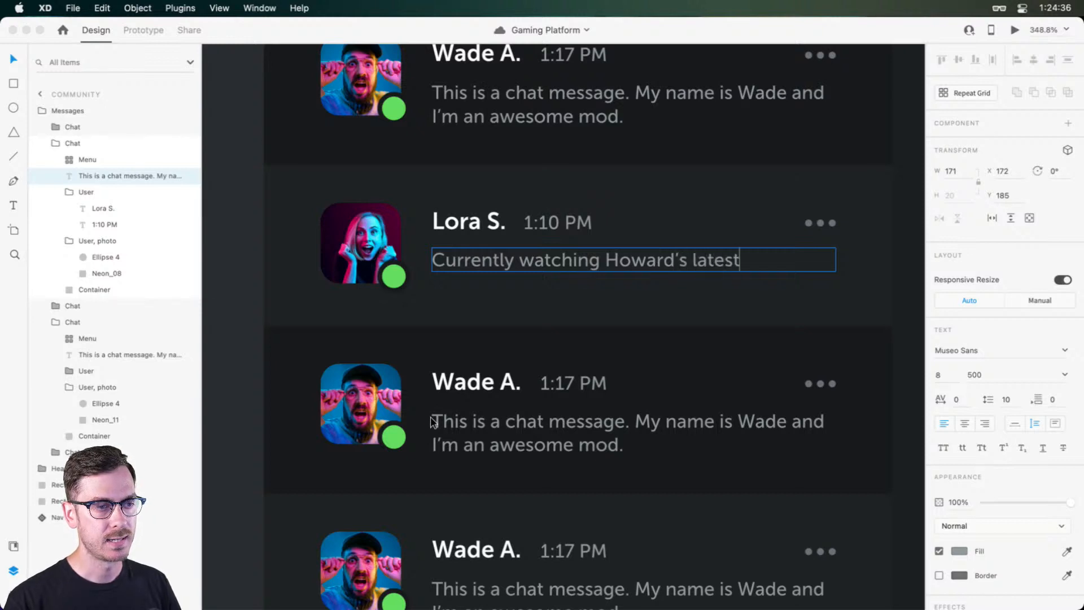
pyautogui.write('Masterclas')
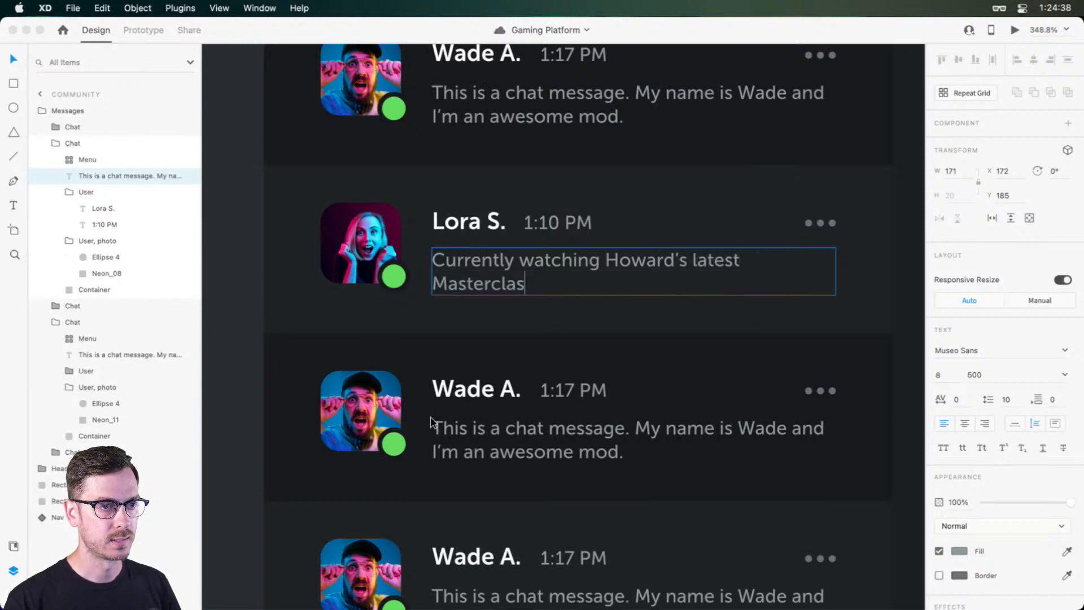
pyautogui.write('s and learning')
pyautogui.write('so much inf')
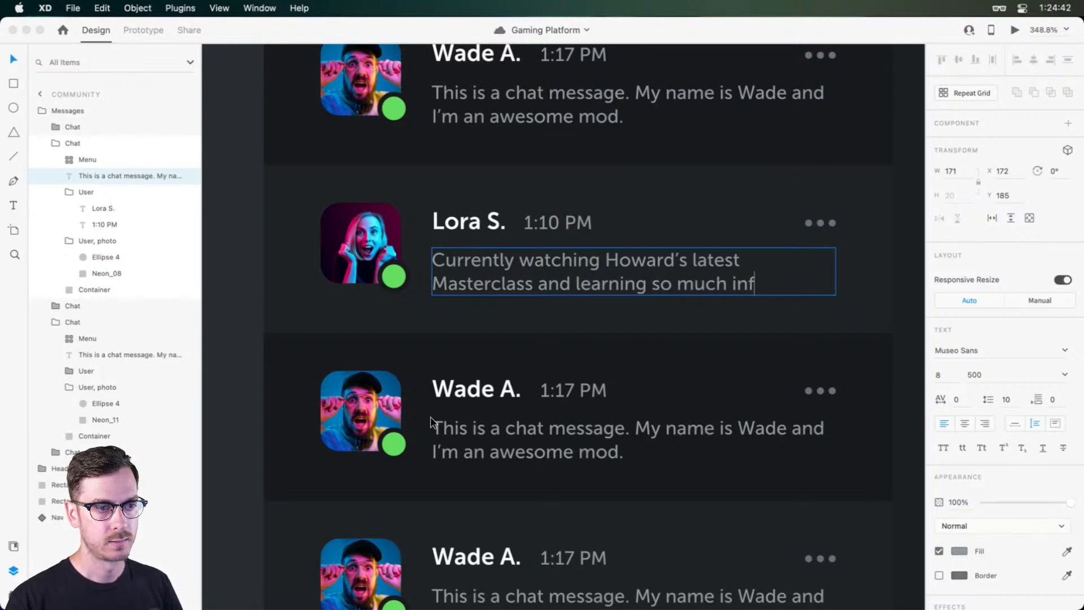
pyautogui.write('rormation. I love this!')
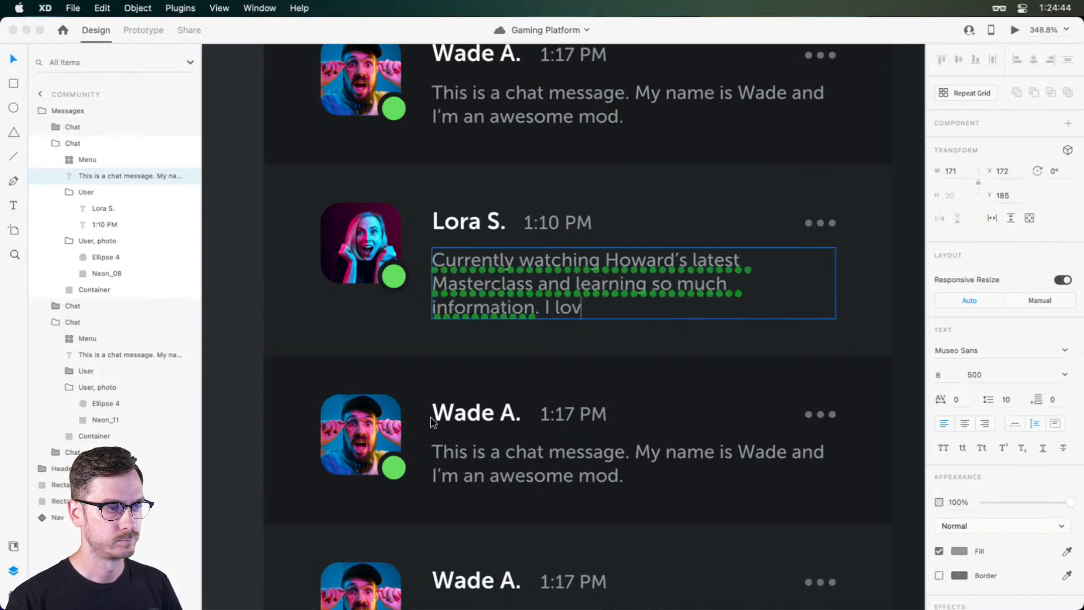
pyautogui.press('Escape')
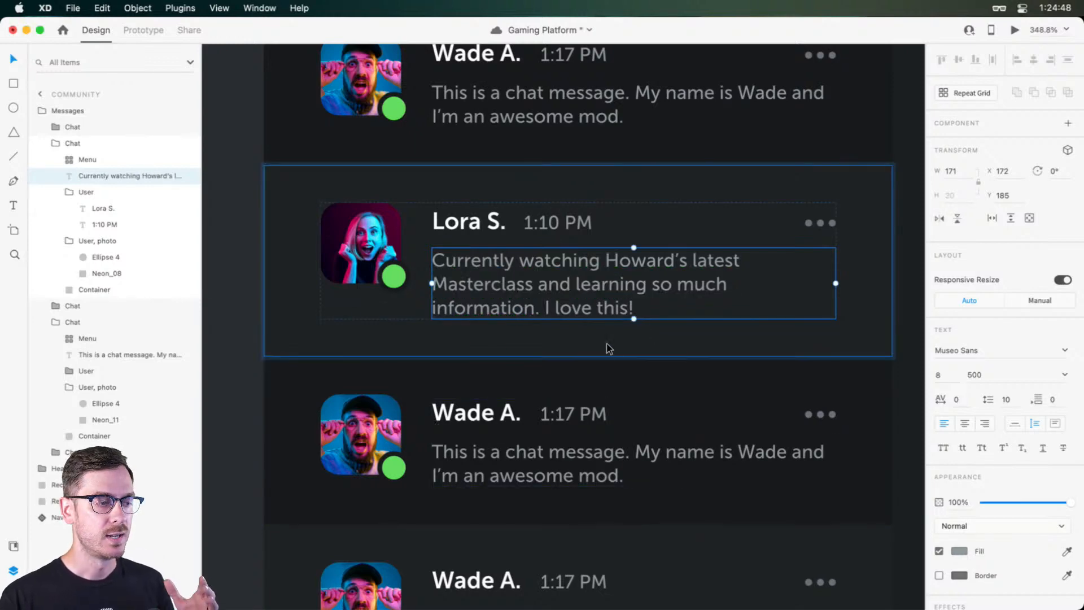
# Step: Replace the sender name in the third chat message with another first name and last initial
pyautogui.scroll(-3, 612, 382)
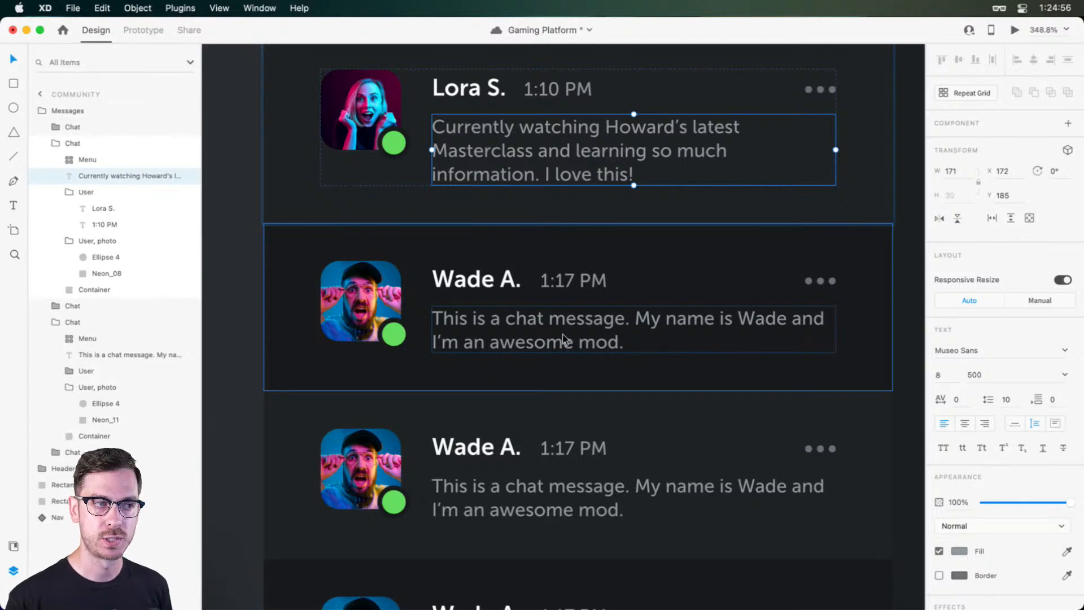
pyautogui.scroll(-1, 542, 271)
pyautogui.click(453, 229)
pyautogui.click(453, 228)
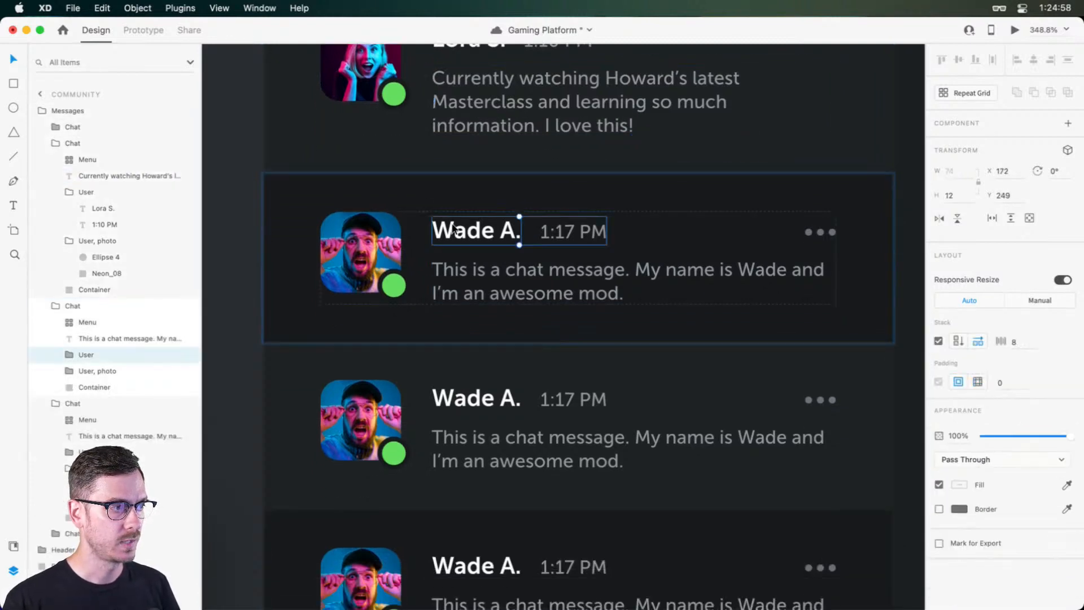
pyautogui.click(455, 228)
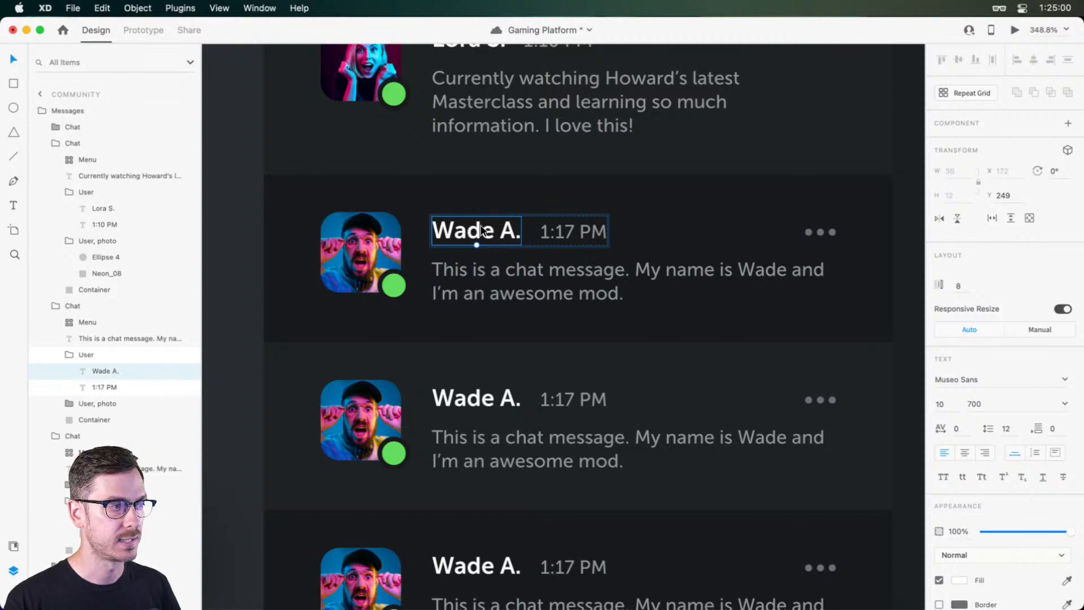
pyautogui.doubleClick(481, 236)
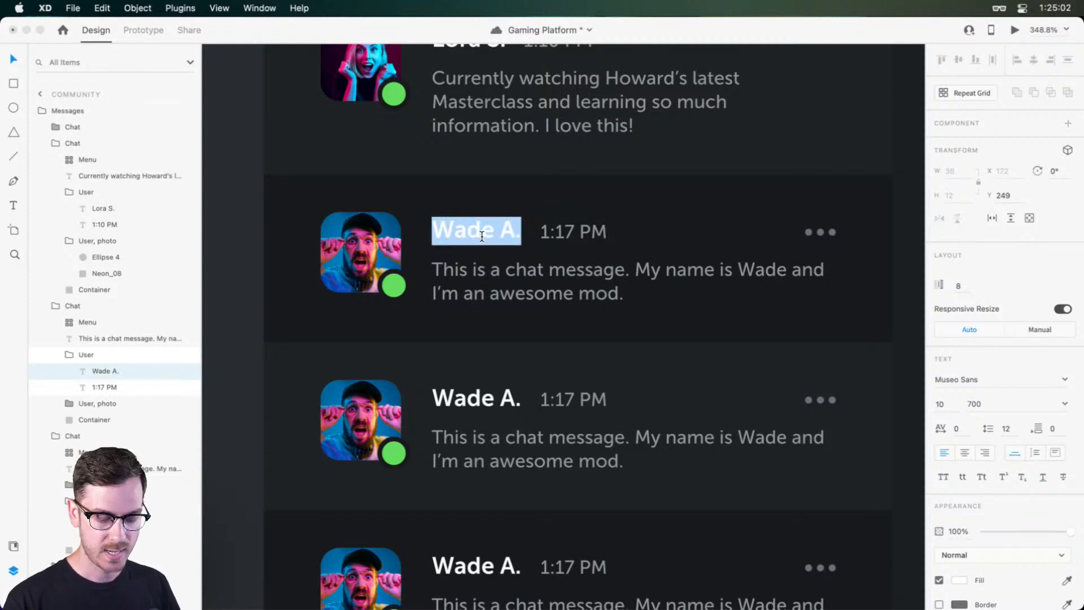
pyautogui.write('Katar')
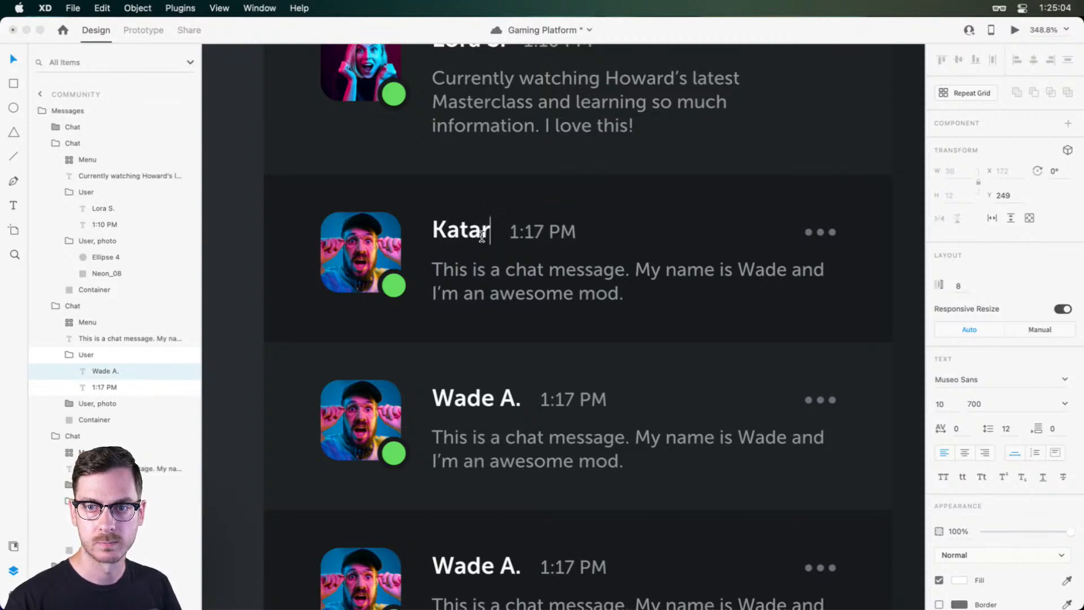
pyautogui.write('ina J.')
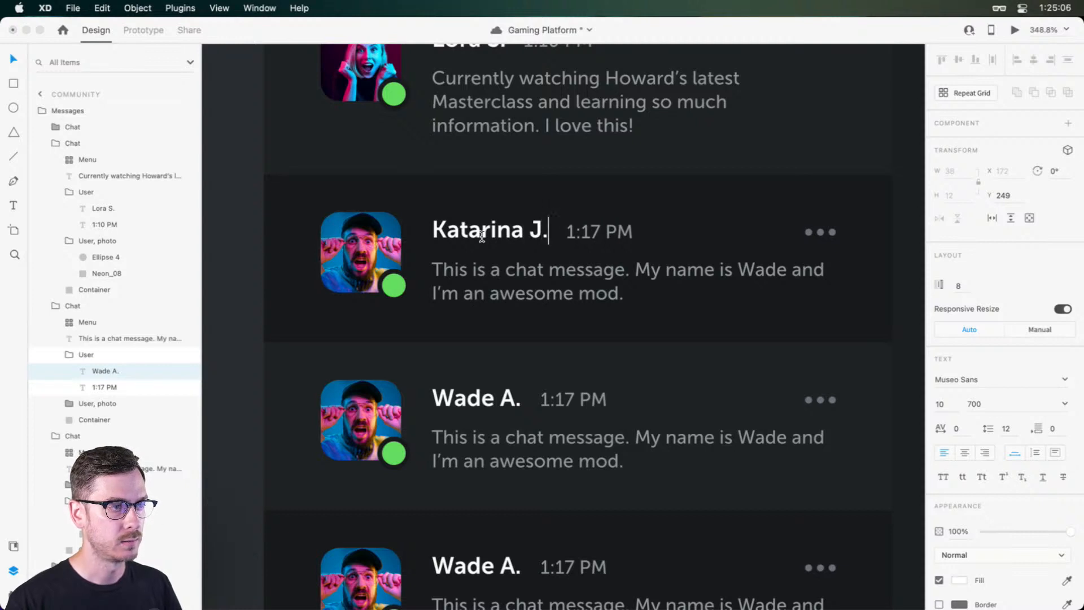
pyautogui.press('Escape')
# Step: Set the third chat message's time to 1:01 PM
pyautogui.click(590, 236)
pyautogui.doubleClick(591, 236)
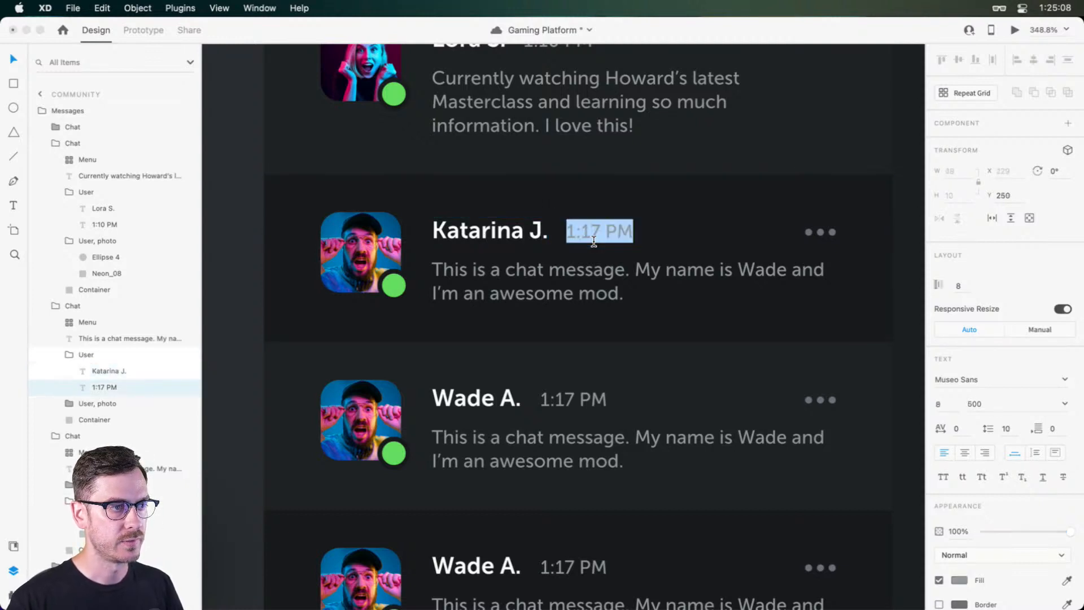
pyautogui.click(593, 235)
pyautogui.press('BackSpace')
pyautogui.press('BackSpace')
pyautogui.write('0')
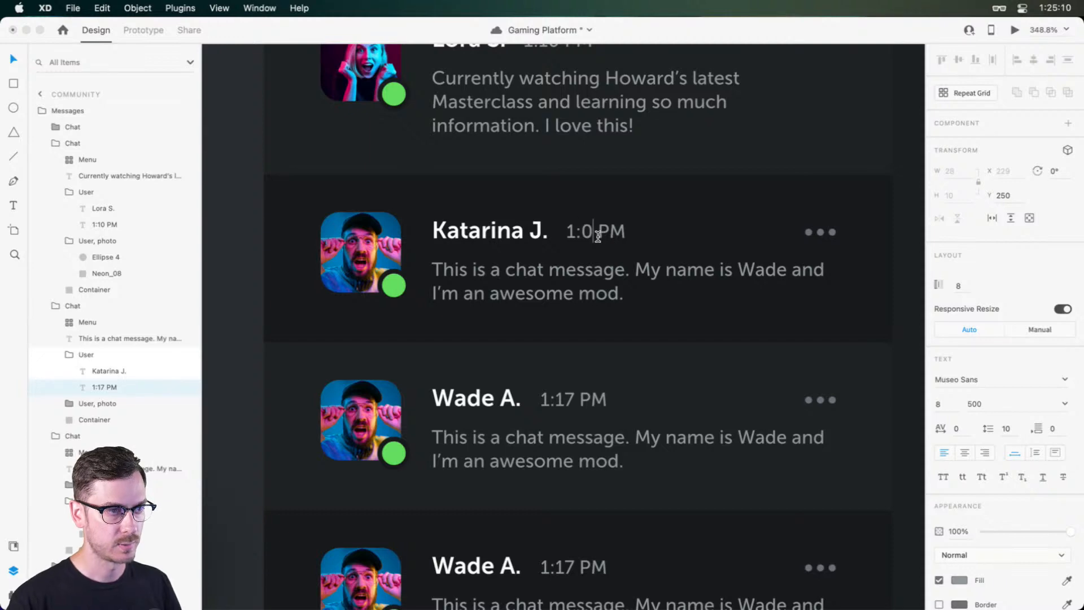
pyautogui.write('1')
pyautogui.press('Escape')
# Step: Switch to Finder and replace the third message's avatar with Neon_07.jpg from the Neon Avatars folder
pyautogui.press('super+Tab')
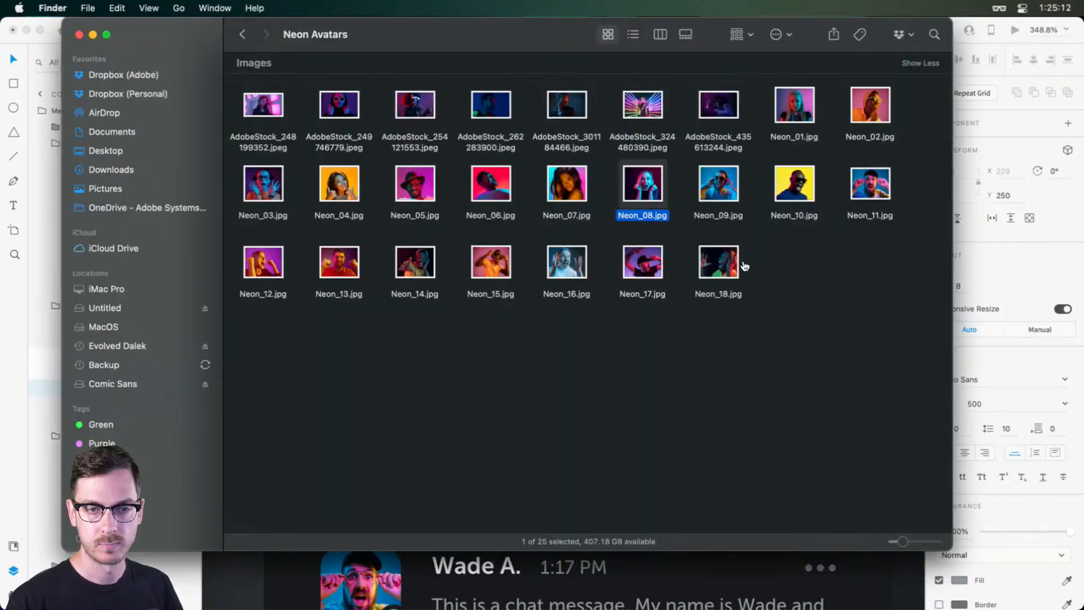
pyautogui.click(774, 282)
pyautogui.moveTo(551, 172); pyautogui.dragTo(364, 288)
pyautogui.press('super+Tab')
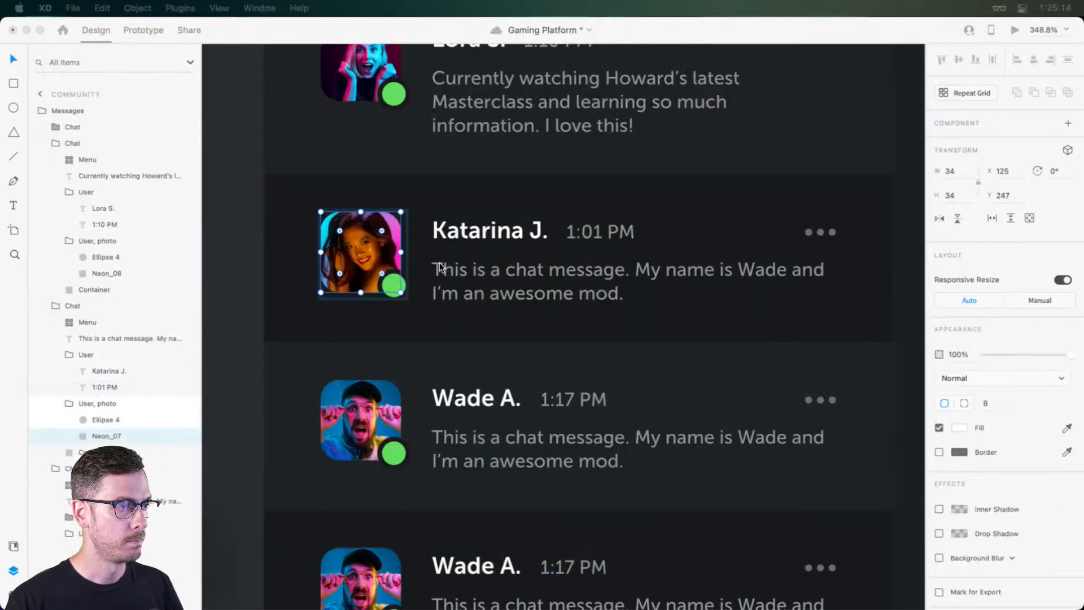
# Step: Replace the third chat message's text with "My life is a work in progress."
pyautogui.doubleClick(521, 277)
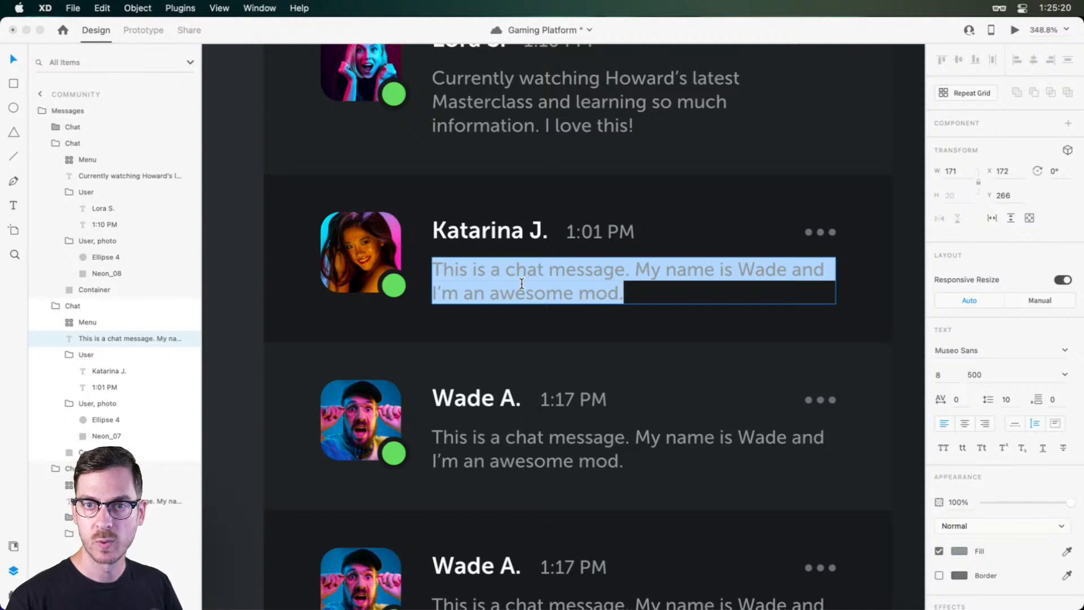
pyautogui.write('M')
pyautogui.press('BackSpace')
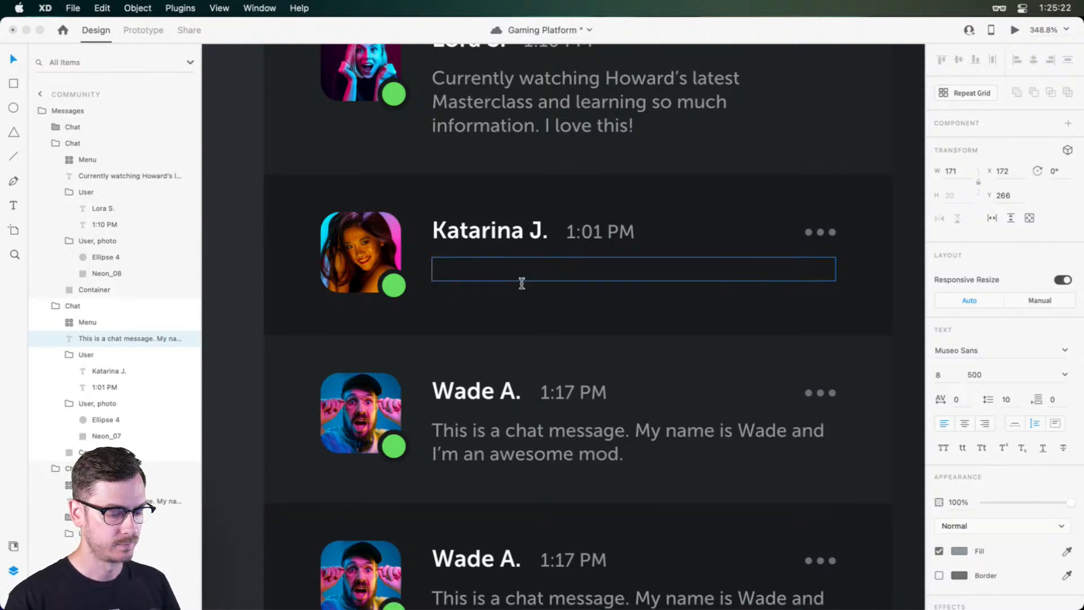
pyautogui.write('My life is a work')
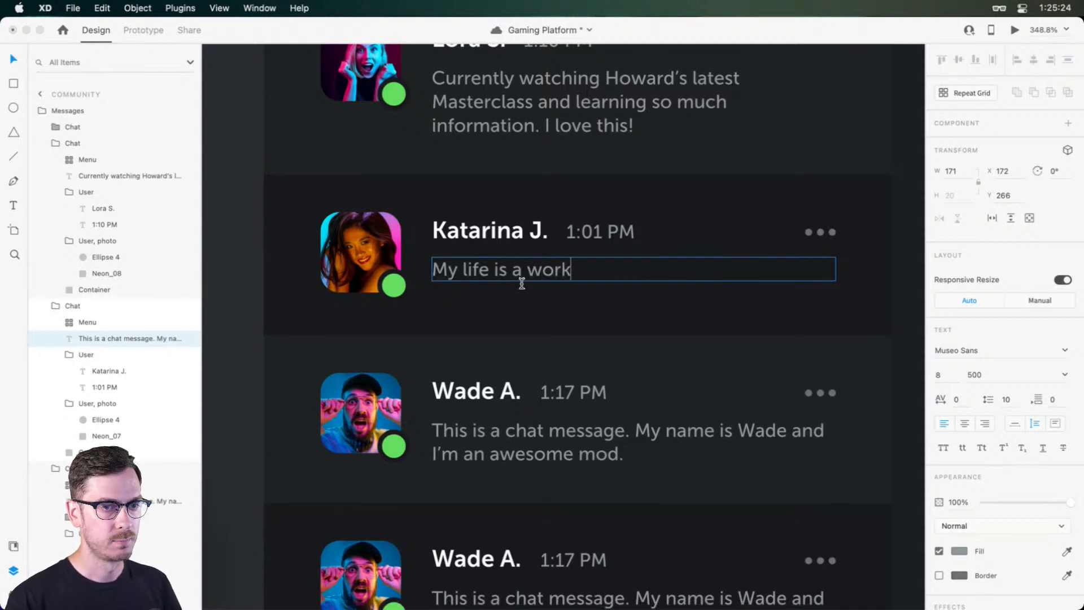
pyautogui.write(' in pro')
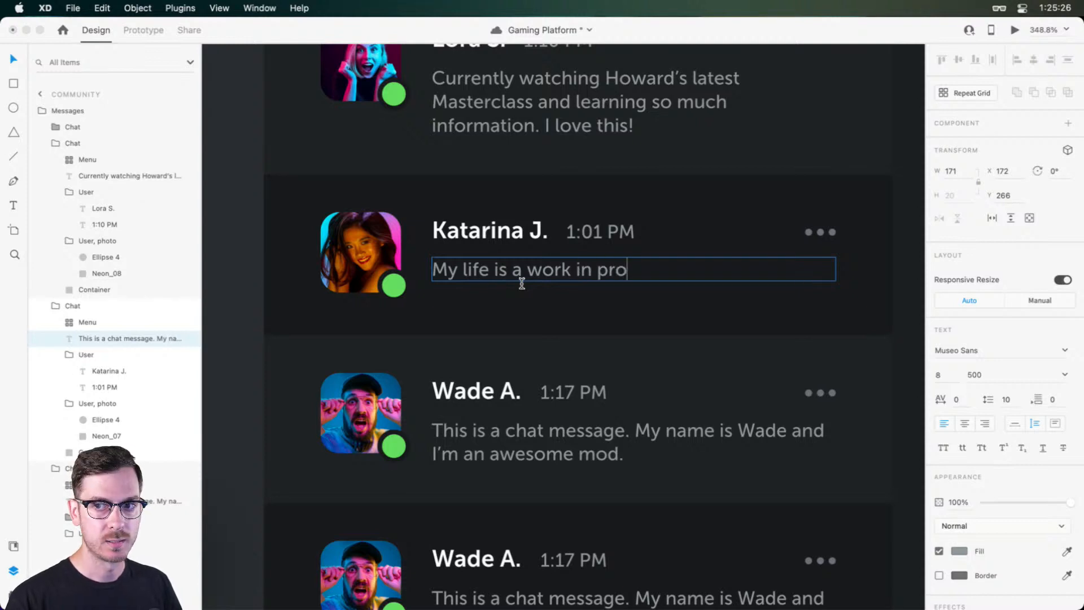
pyautogui.write('gress.')
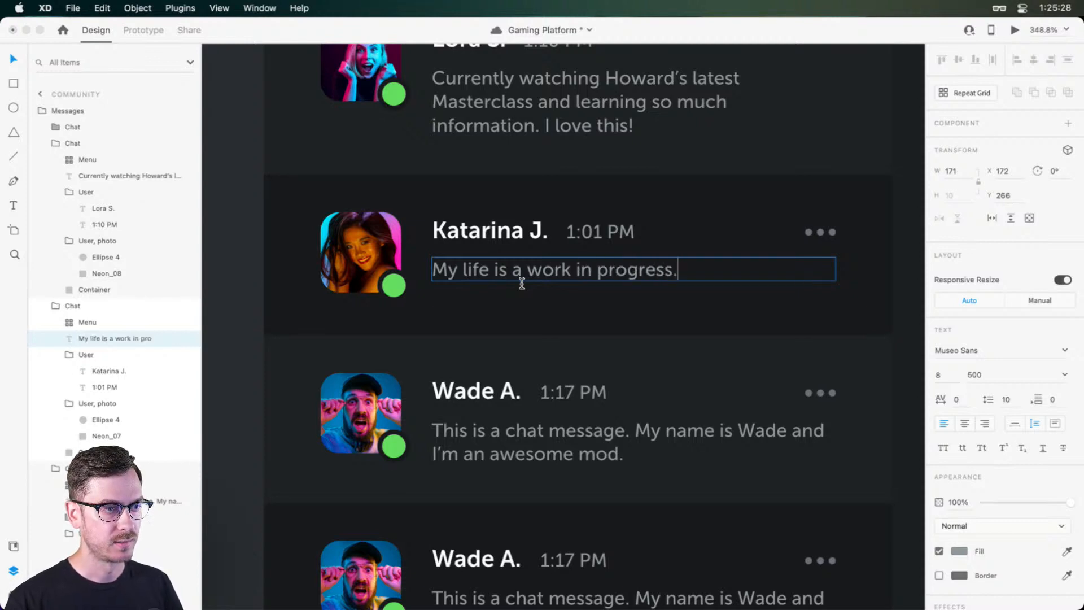
# Step: Review the Recent Messages stack on the Community artboard, comparing the edited chat items with the space left beneath them
pyautogui.press('Escape')
pyautogui.scroll(-3, 622, 310)
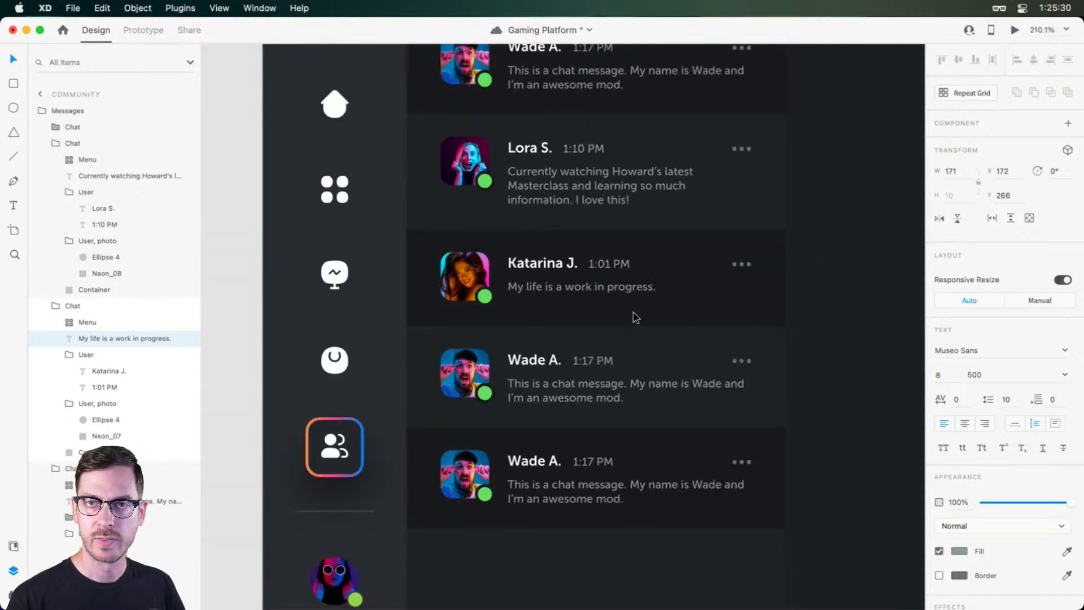
pyautogui.click(883, 302)
pyautogui.moveTo(817, 300); pyautogui.dragTo(766, 295)
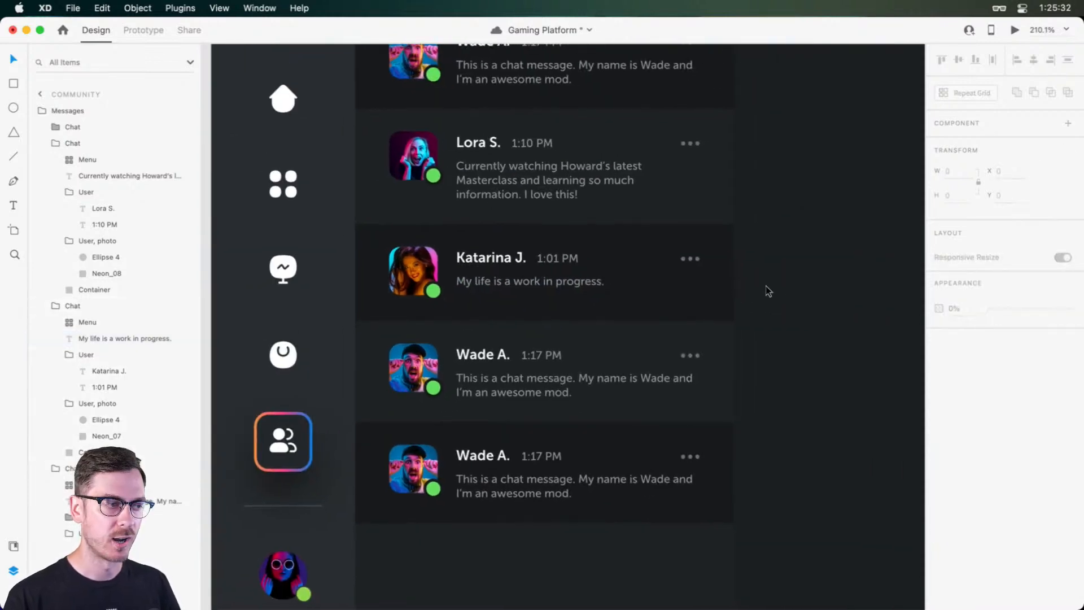
pyautogui.scroll(-4, 767, 289)
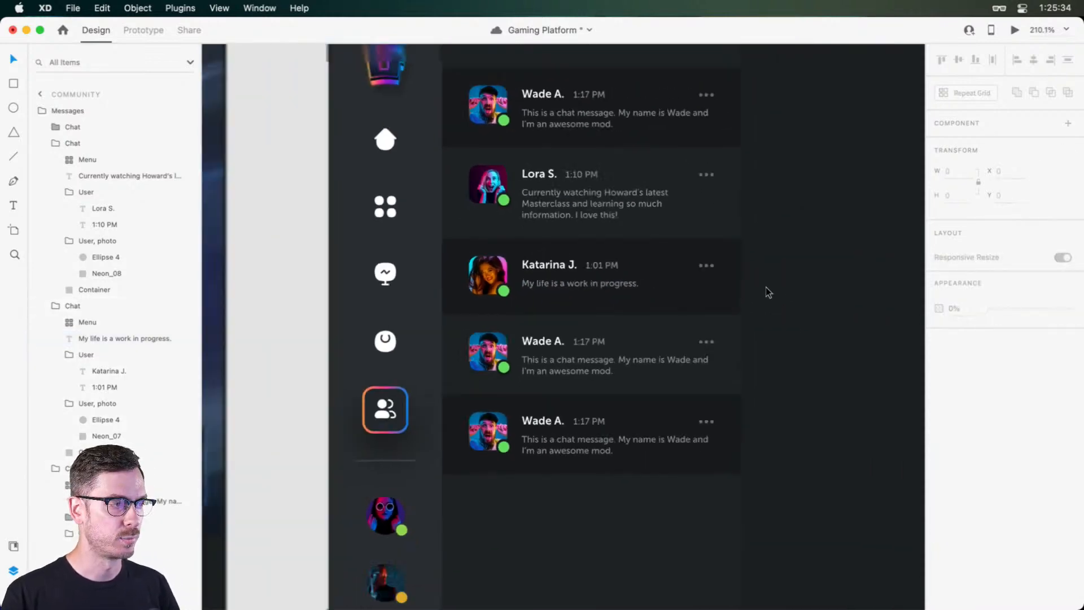
pyautogui.hscroll(5, 765, 287)
pyautogui.scroll(1, 659, 287)
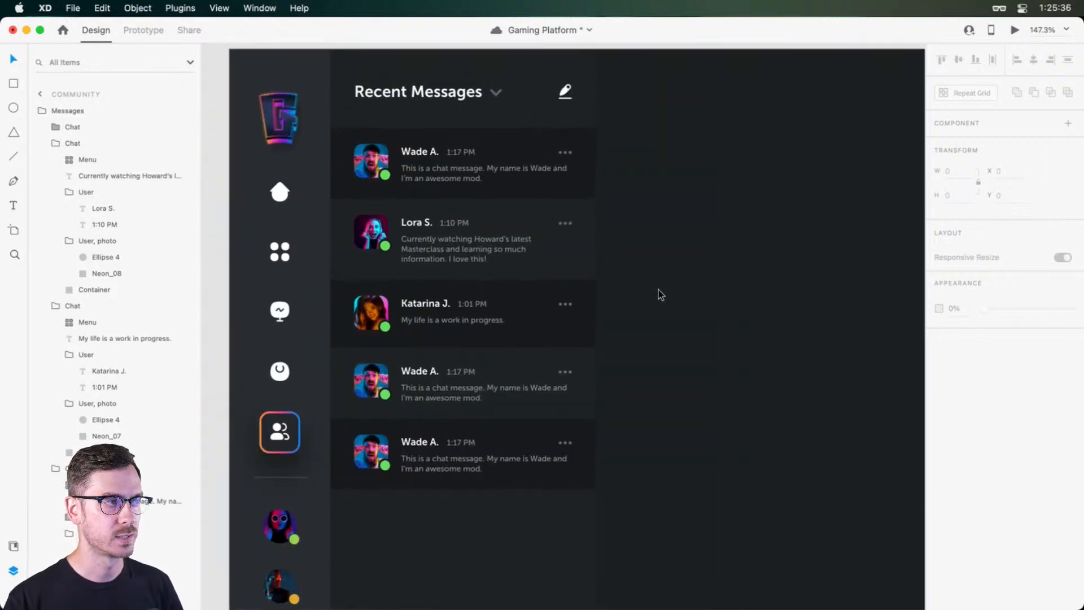
pyautogui.scroll(1, 655, 290)
pyautogui.scroll(-1, 654, 291)
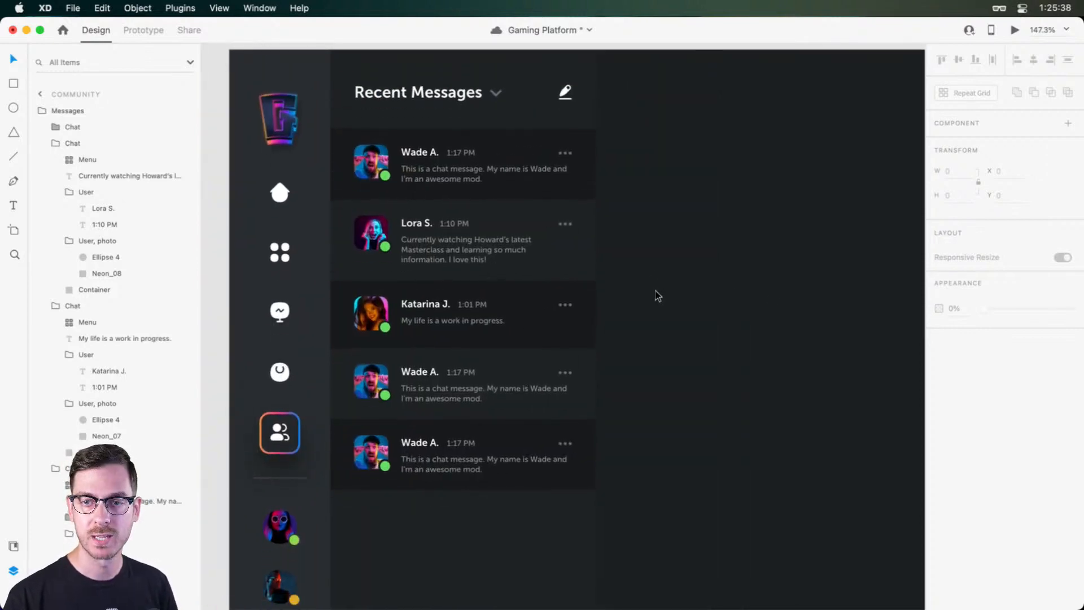
pyautogui.scroll(-3, 660, 294)
pyautogui.hscroll(1, 621, 289)
pyautogui.click(589, 286)
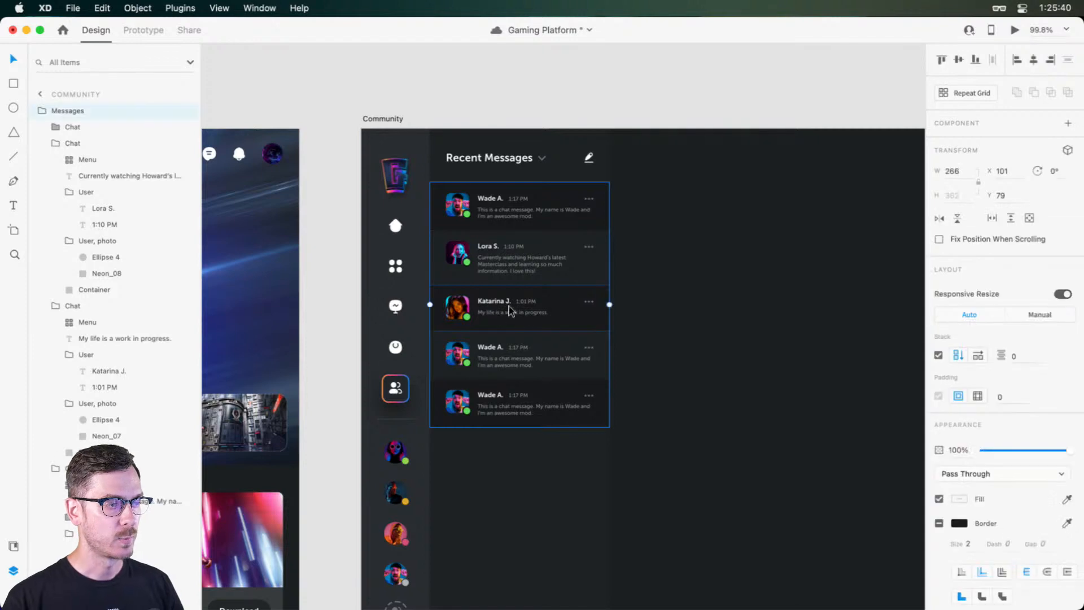
pyautogui.scroll(-3, 627, 397)
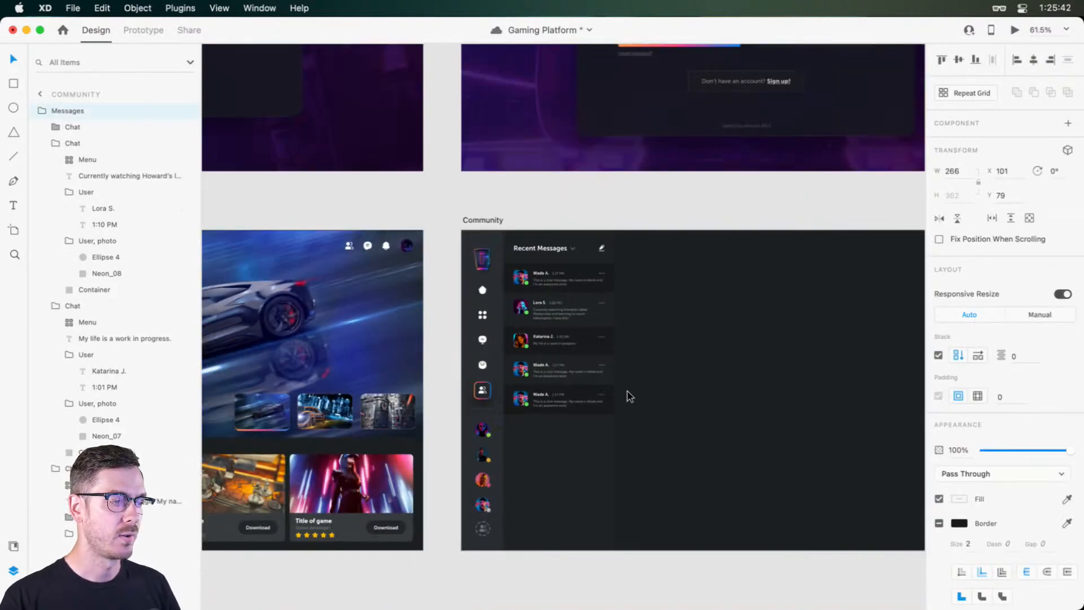
pyautogui.scroll(1, 588, 358)
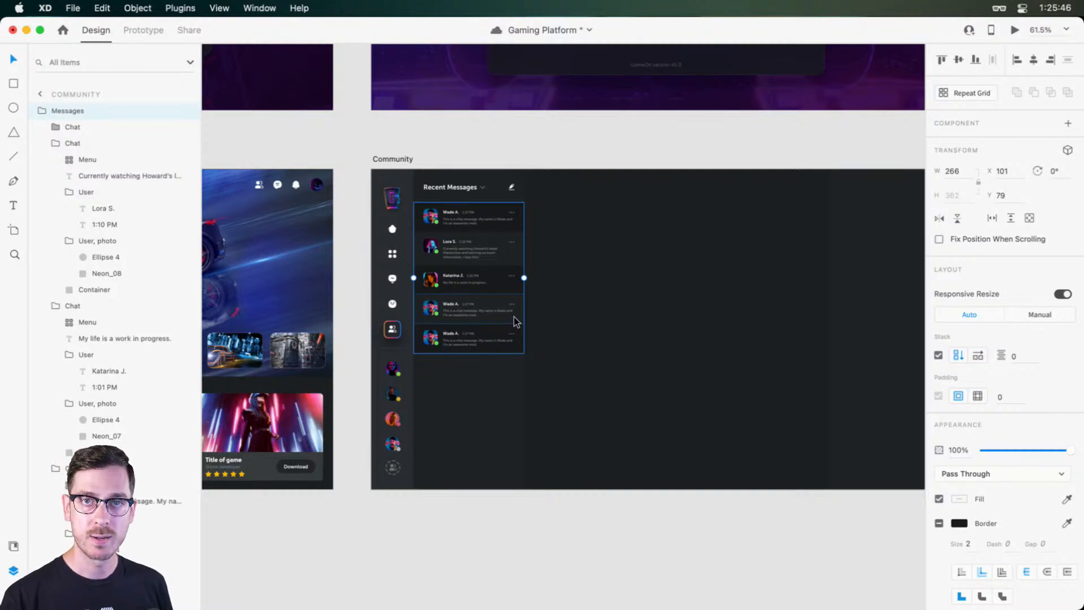
# Step: Duplicate the repeated placeholder chat items below the third message until the stack holds eight, alternating dark and lighter backgrounds
pyautogui.scroll(3, 480, 308)
pyautogui.doubleClick(456, 315)
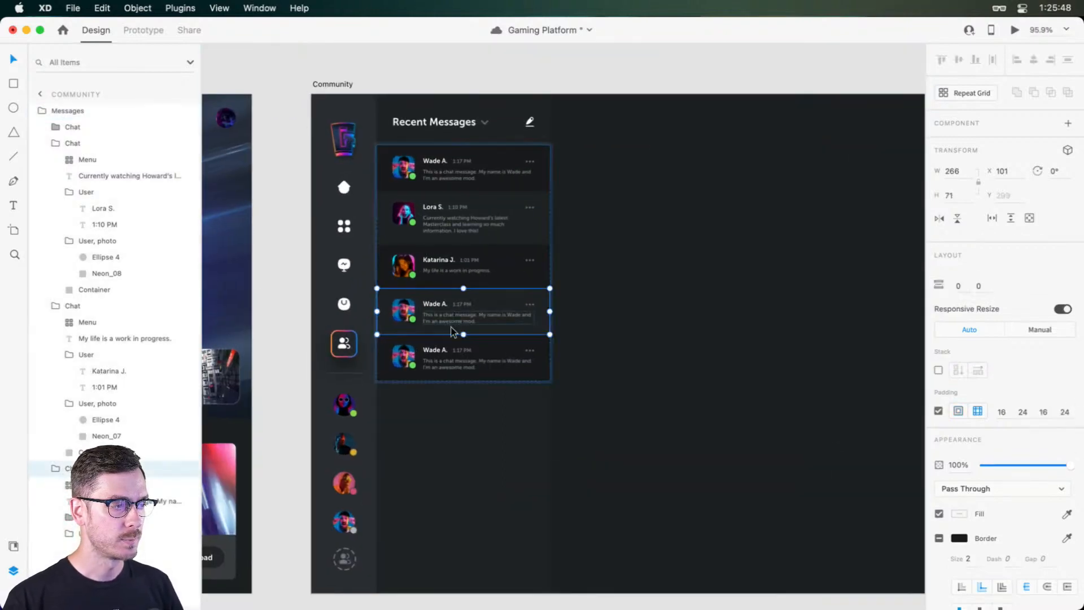
pyautogui.press('super+d')
pyautogui.press('super+d')
pyautogui.moveTo(455, 364); pyautogui.dragTo(449, 463)
pyautogui.click(449, 394)
pyautogui.press('super+d')
pyautogui.moveTo(452, 406); pyautogui.dragTo(445, 484)
pyautogui.moveTo(454, 351); pyautogui.dragTo(442, 478)
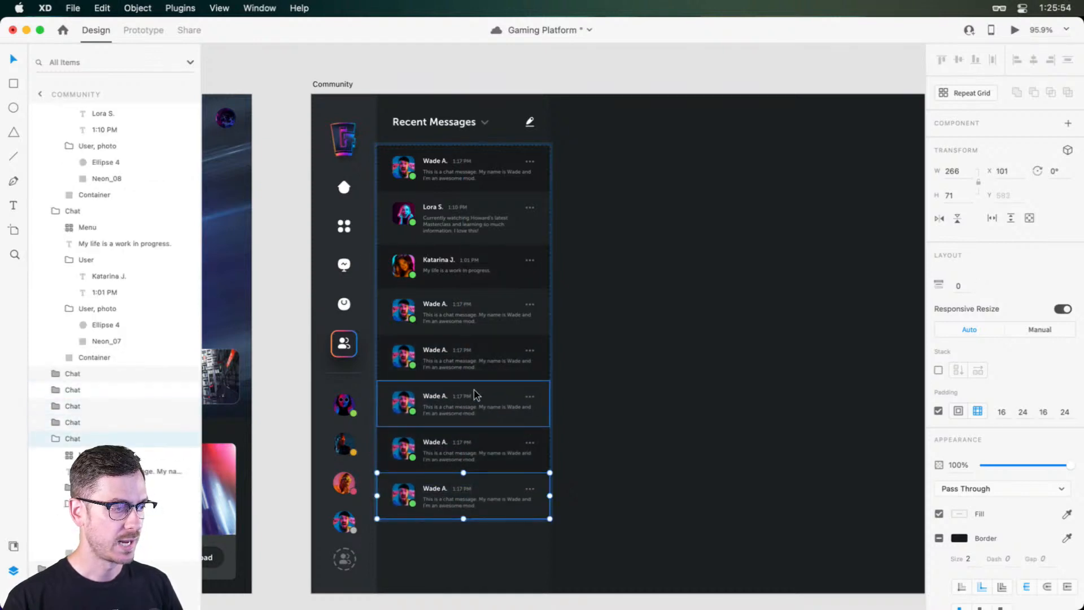
# Step: Add three more alternating copies of the placeholder chat item so the stack runs past the artboard's bottom edge
pyautogui.scroll(-1, 473, 389)
pyautogui.click(466, 433)
pyautogui.moveTo(466, 434); pyautogui.dragTo(460, 524)
pyautogui.moveTo(473, 394); pyautogui.dragTo(466, 523)
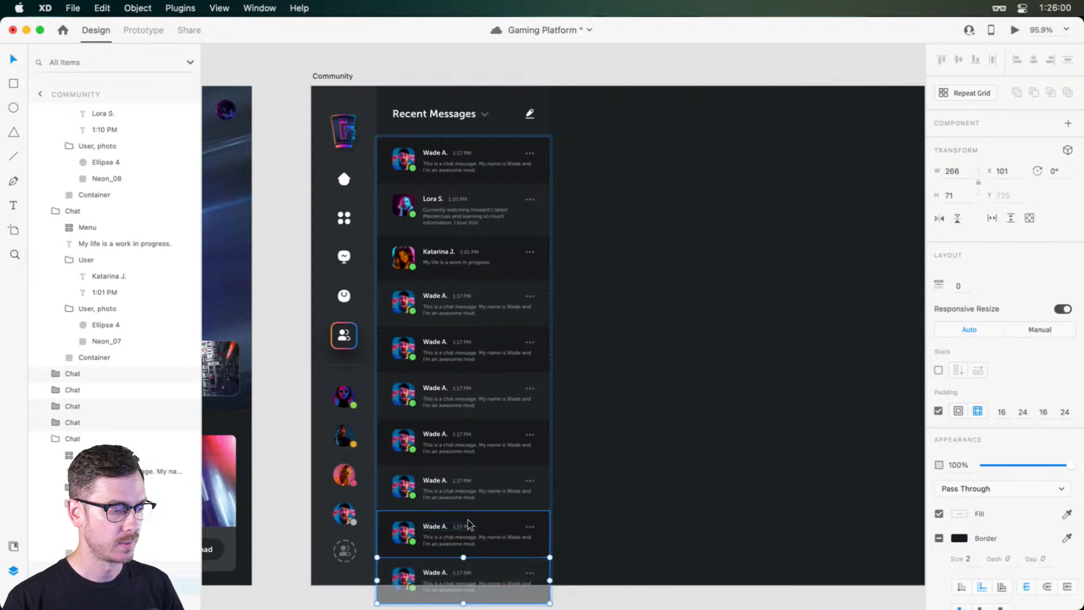
pyautogui.scroll(-2, 464, 527)
pyautogui.scroll(1, 459, 539)
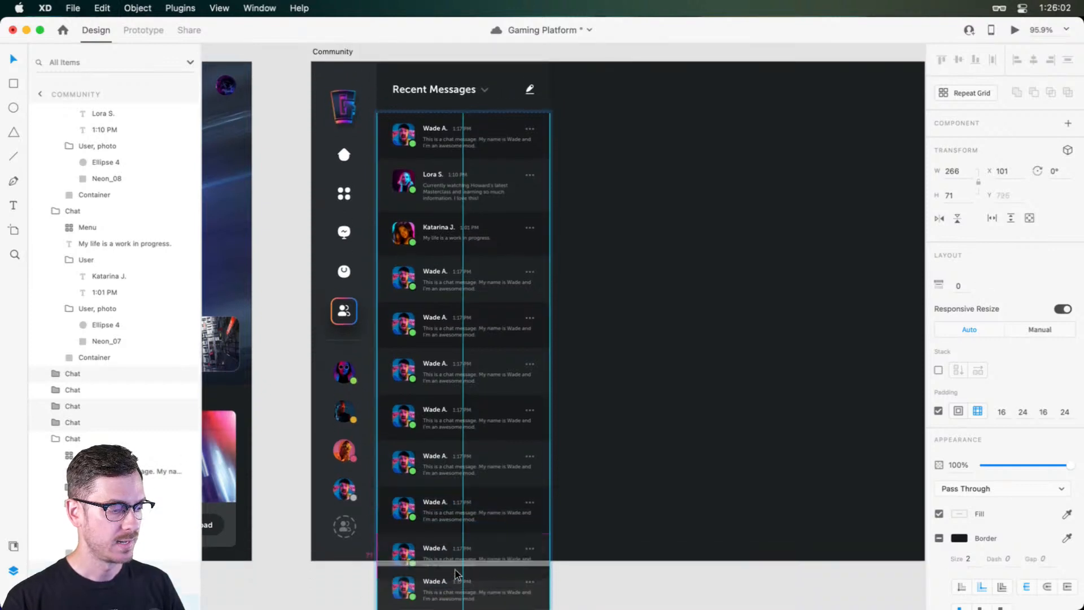
pyautogui.click(615, 430)
pyautogui.click(474, 550)
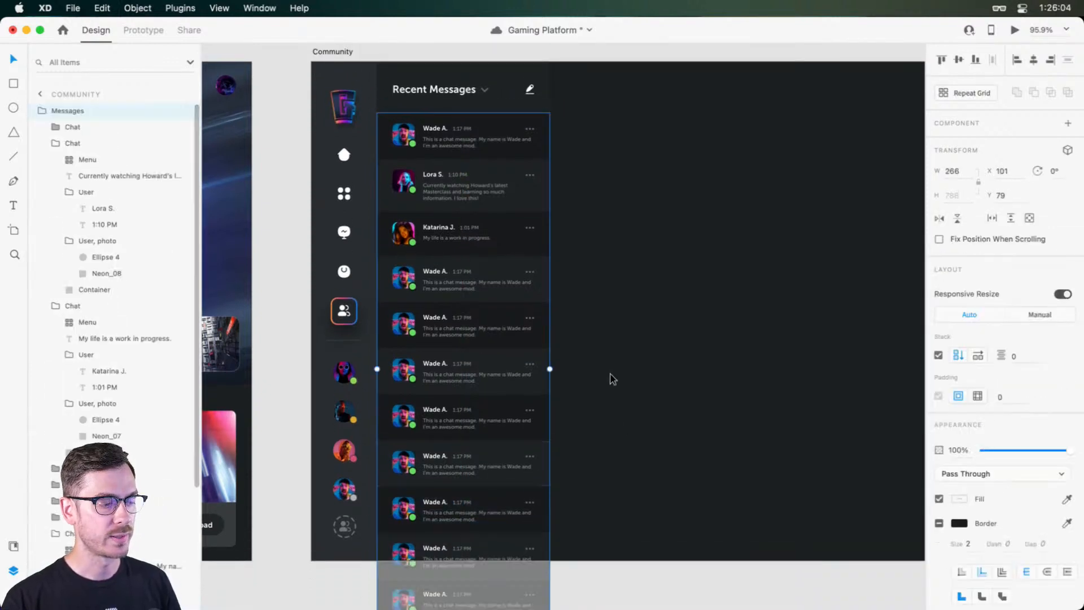
# Step: Preview the Community screen with the filled message list and save the document
pyautogui.click(627, 270)
pyautogui.click(1014, 31)
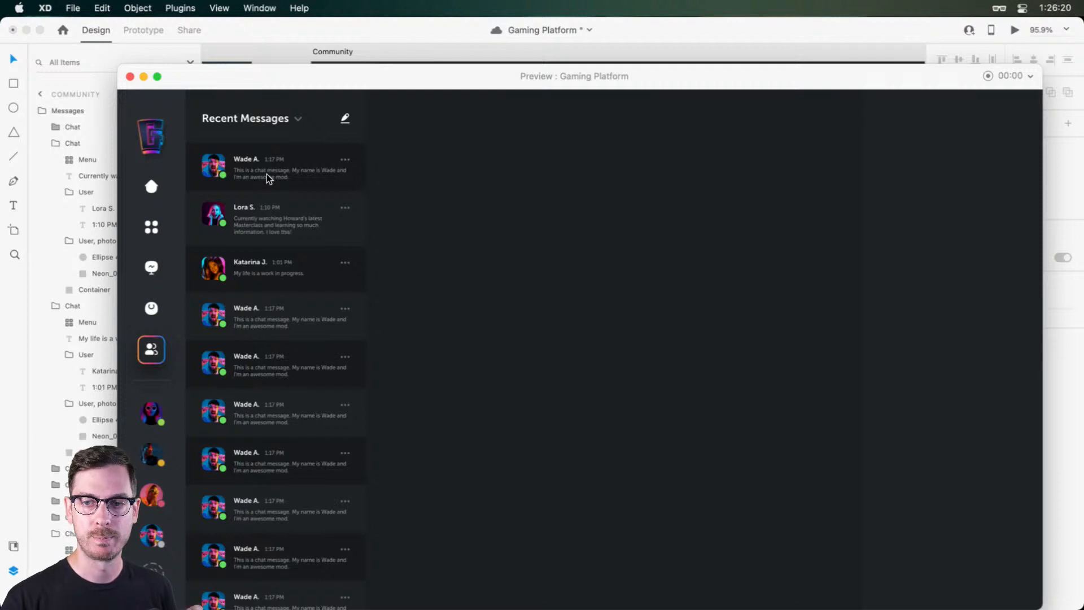
pyautogui.press('super+s')
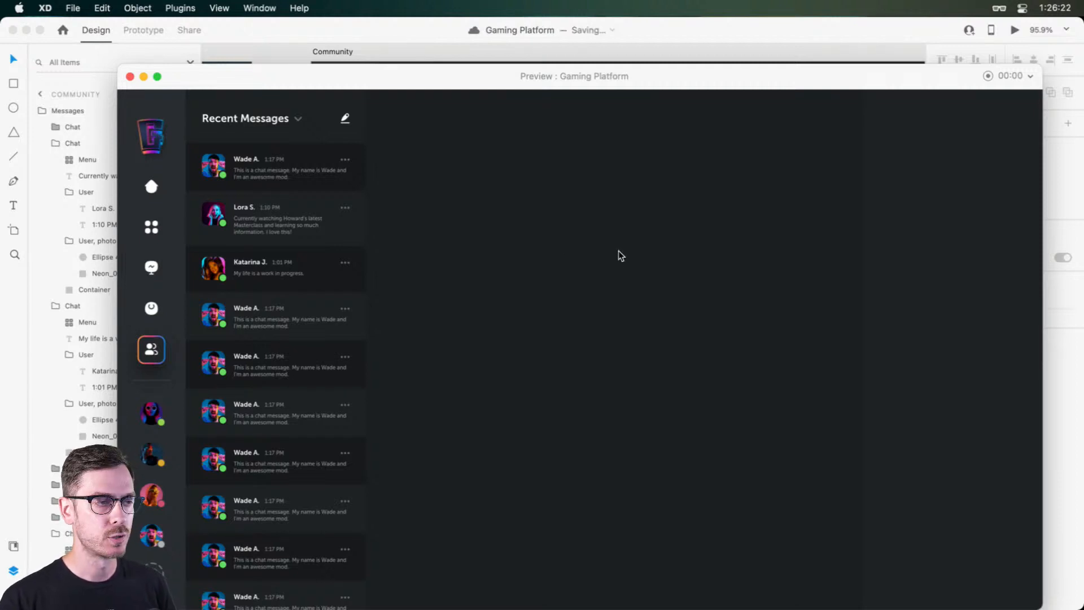
pyautogui.press('super+w')
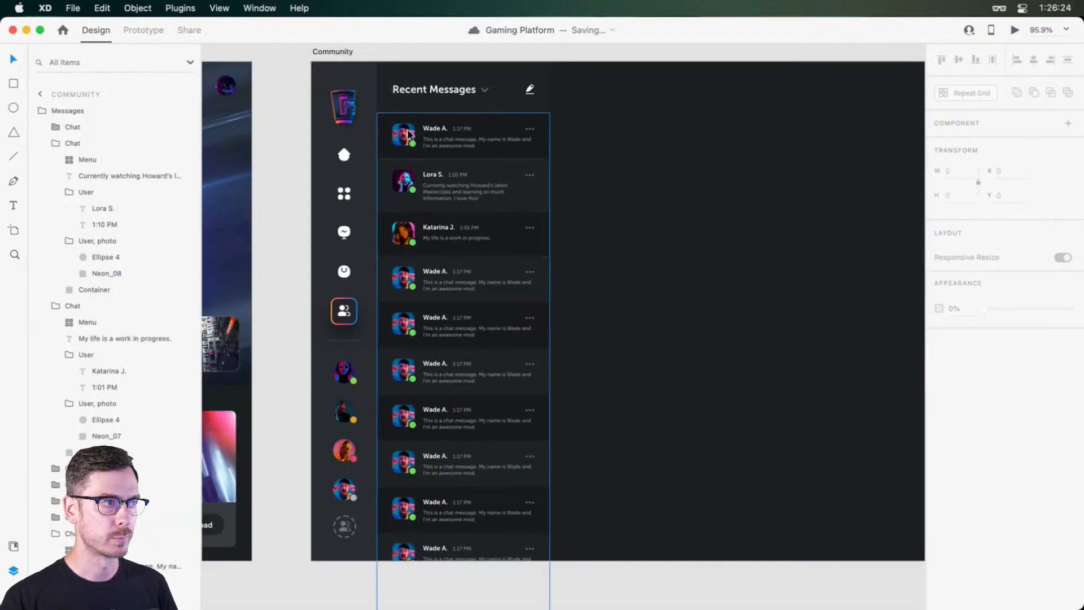
# Step: Add the first chat item's message text as a character style in the document assets
pyautogui.scroll(10, 409, 125)
pyautogui.moveTo(463, 167); pyautogui.dragTo(500, 251)
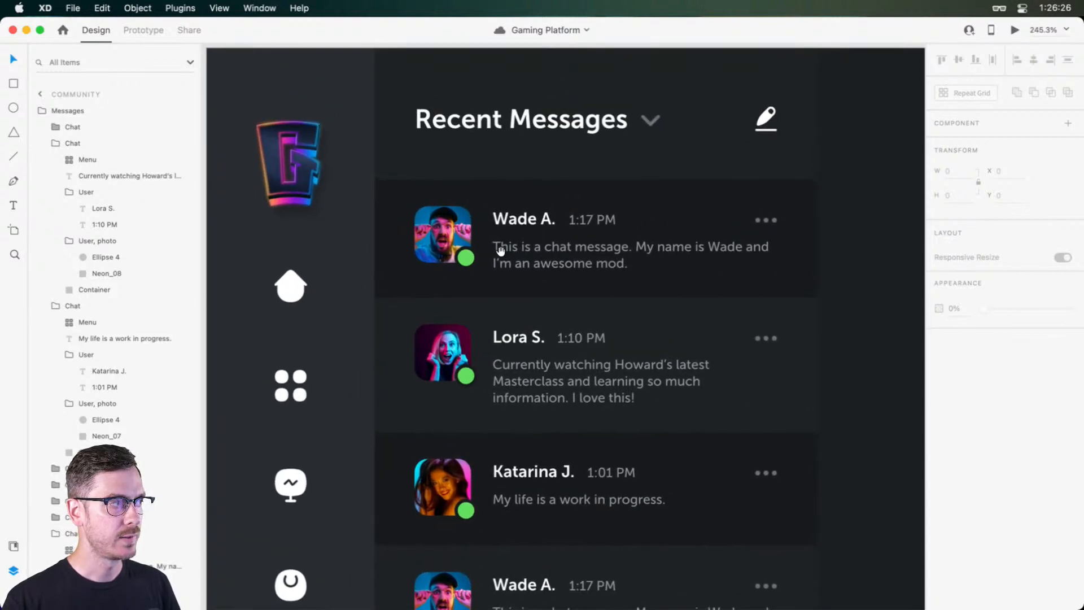
pyautogui.click(13, 546)
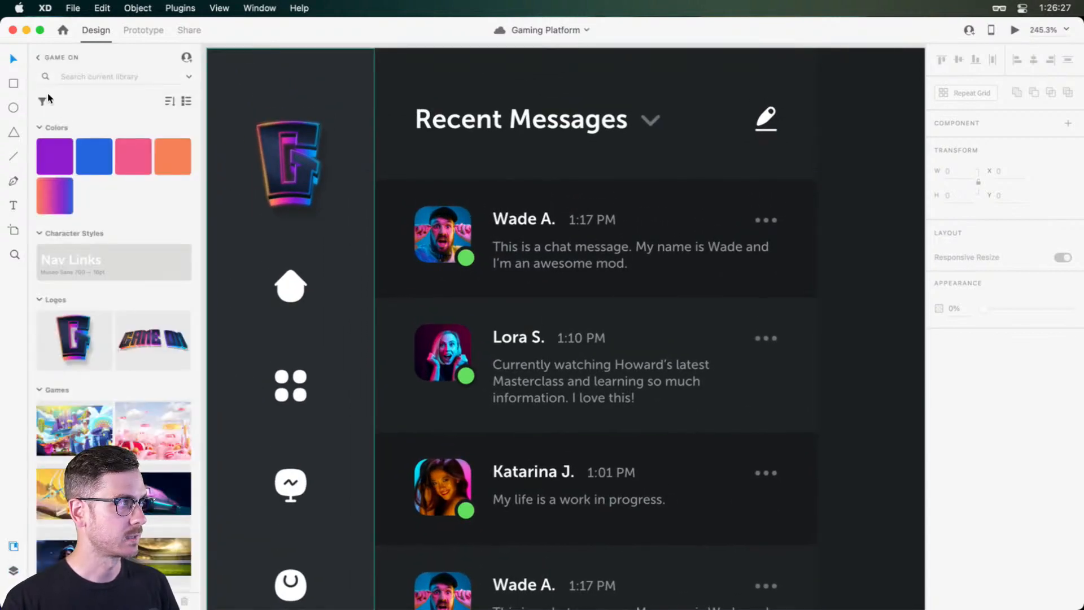
pyautogui.click(38, 57)
pyautogui.click(78, 92)
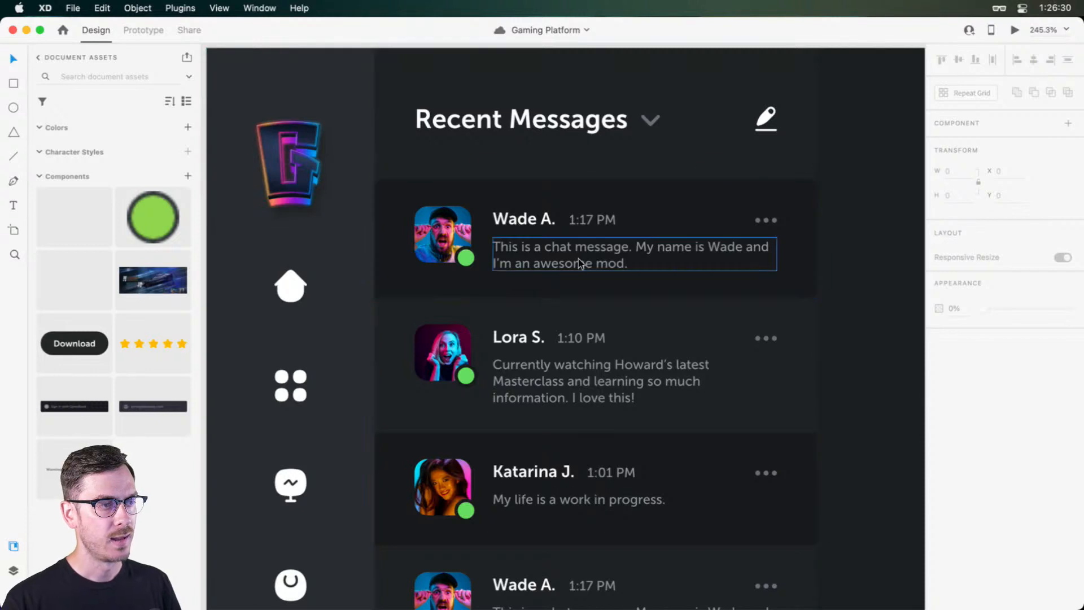
pyautogui.doubleClick(632, 265)
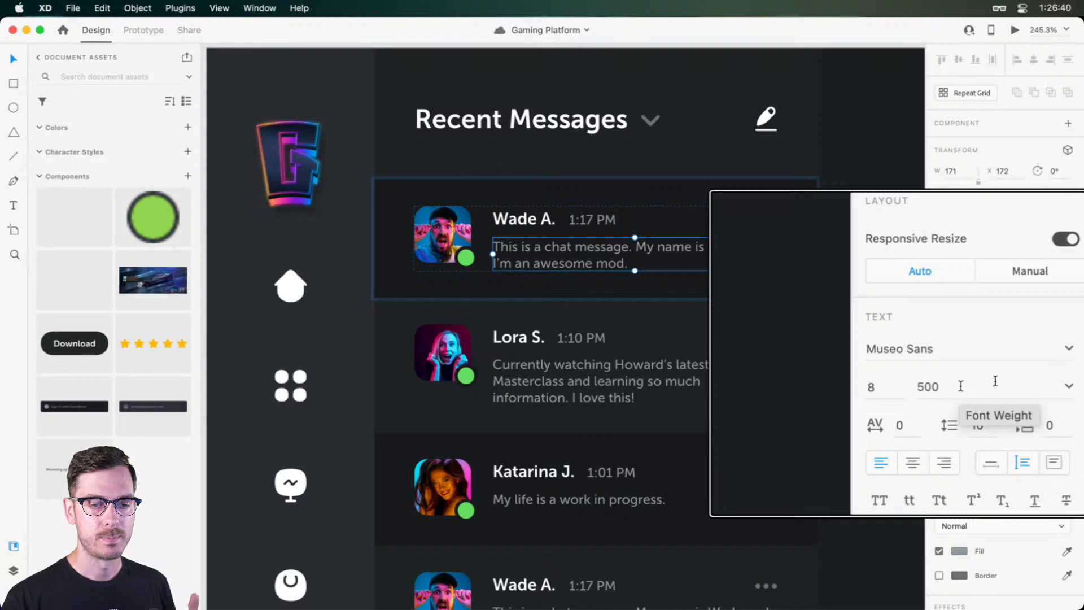
pyautogui.click(188, 153)
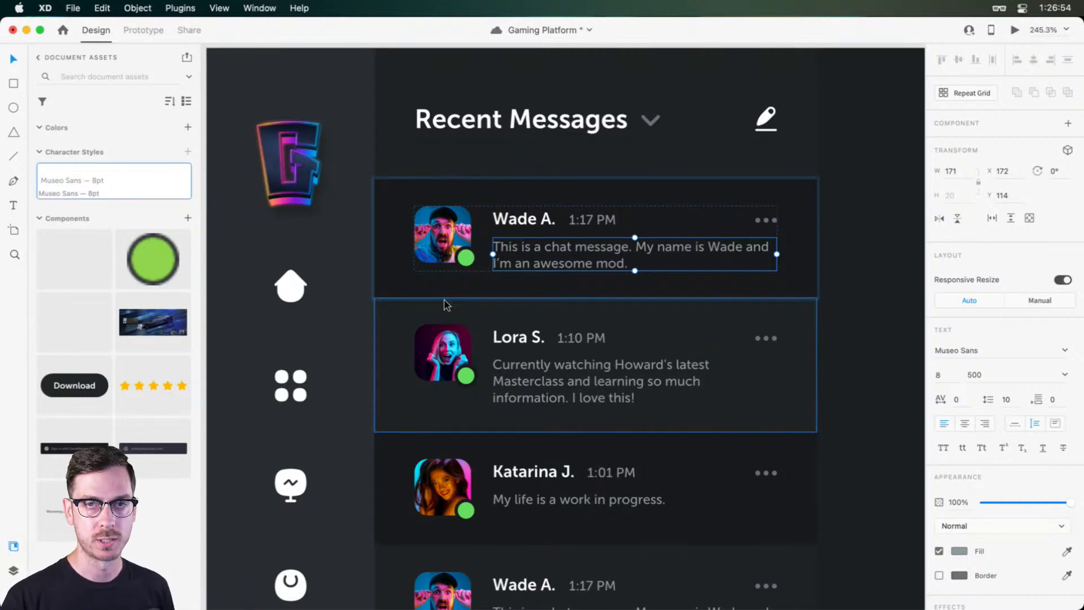
# Step: Edit the new Museo Sans character style to a font size of 10 and check the chat messages
pyautogui.rightClick(136, 169)
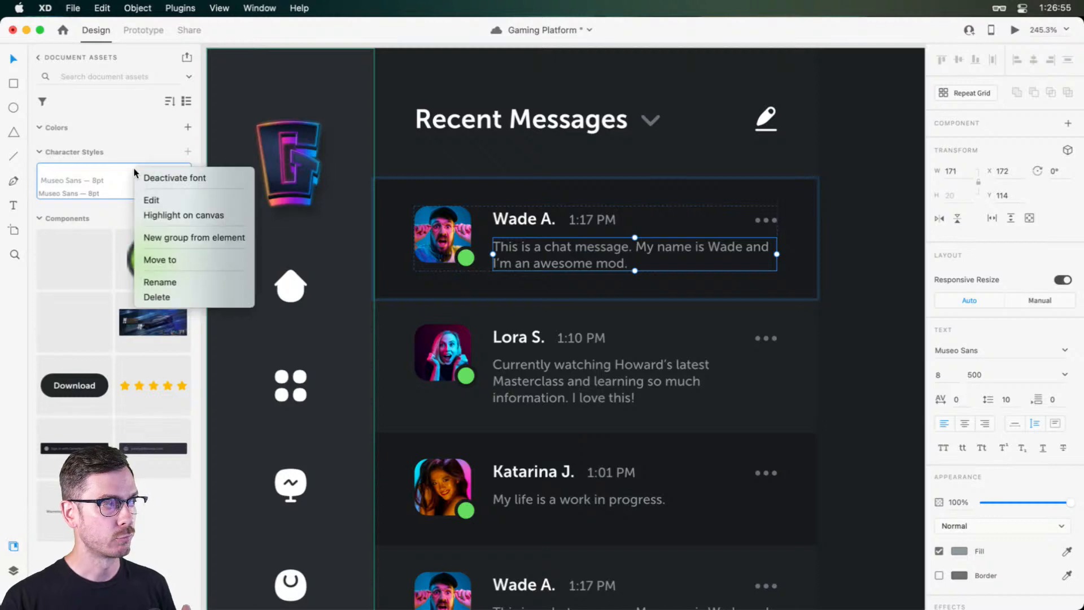
pyautogui.click(159, 199)
pyautogui.click(224, 106)
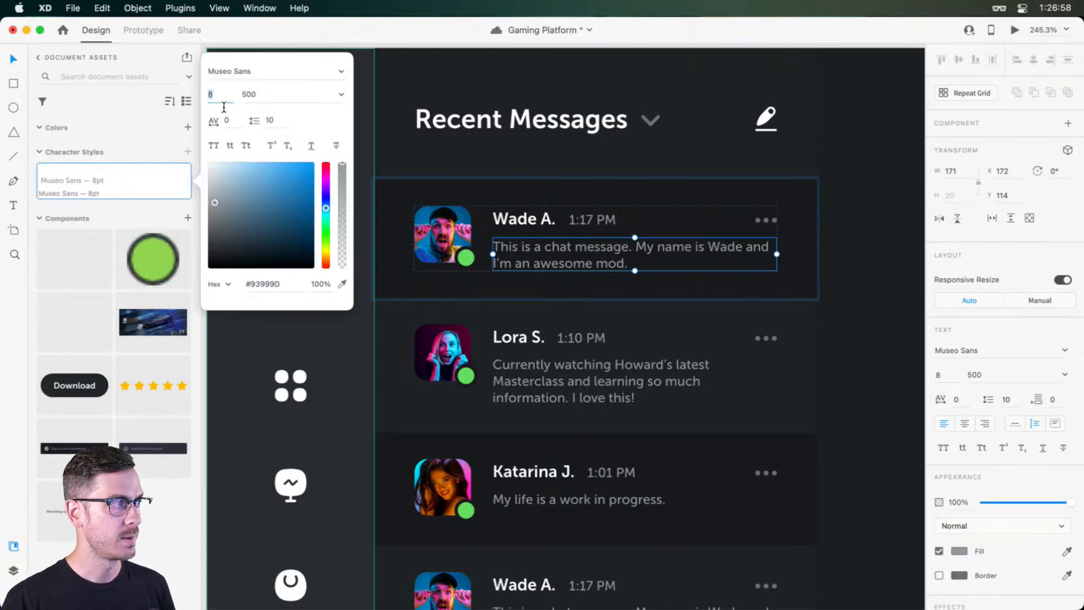
pyautogui.write('10')
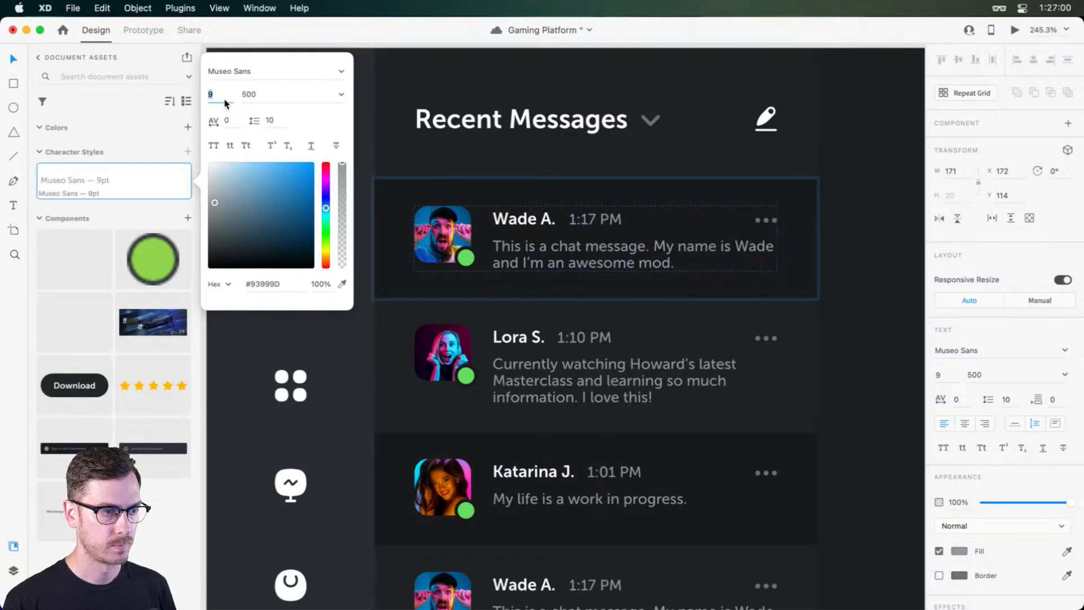
pyautogui.press('Return')
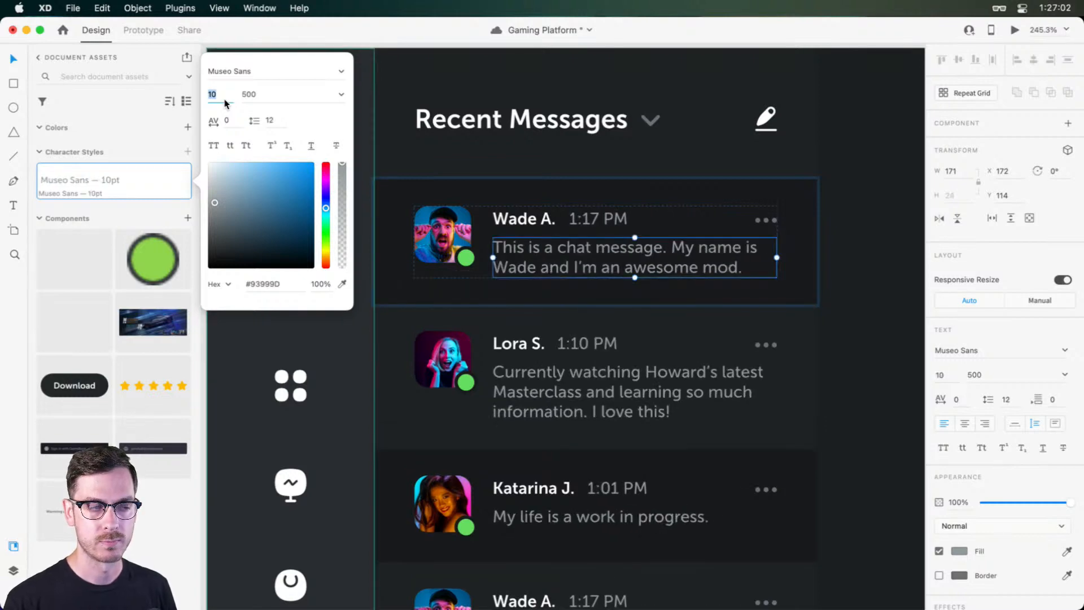
pyautogui.scroll(-5, 658, 299)
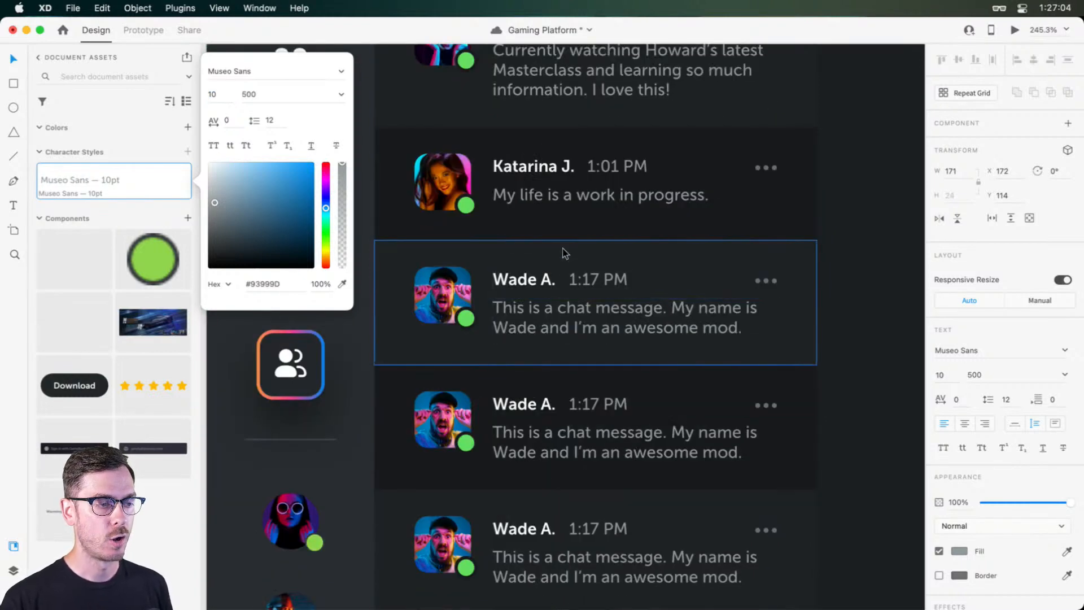
pyautogui.scroll(-1, 626, 491)
pyautogui.scroll(5, 626, 462)
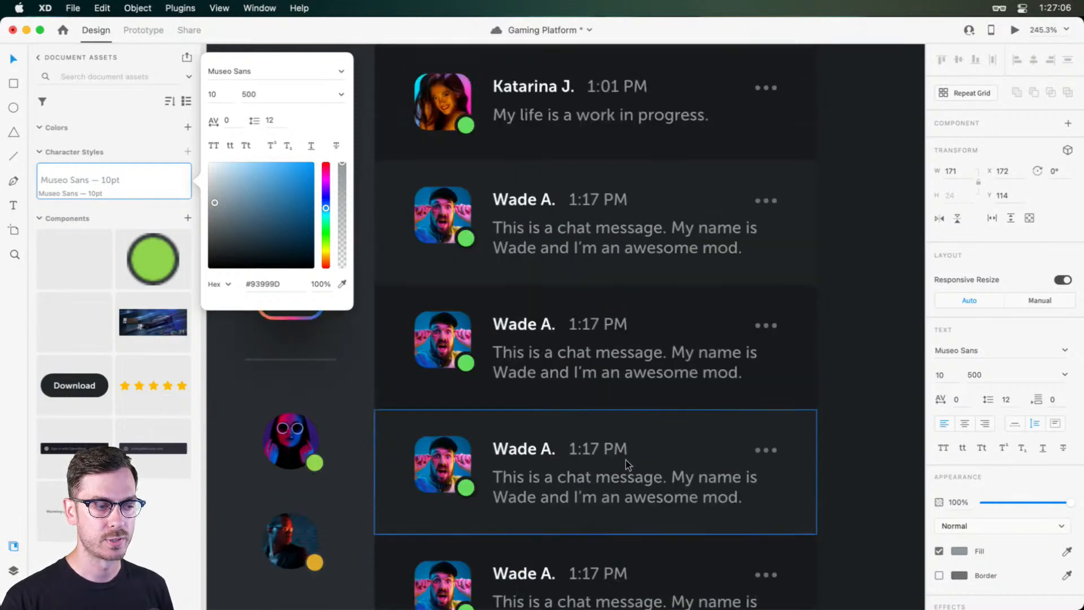
# Step: Try a font size of 14 for the message character style and preview the Community screen
pyautogui.click(223, 105)
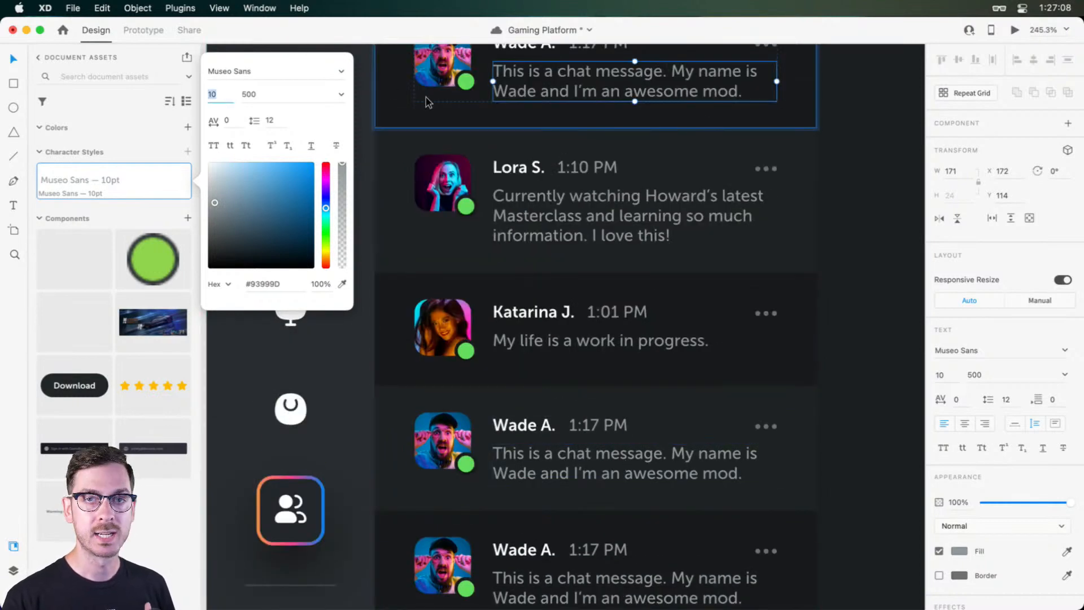
pyautogui.press('Down')
pyautogui.press('Up')
pyautogui.press('Up')
pyautogui.press('Up')
pyautogui.press('Up')
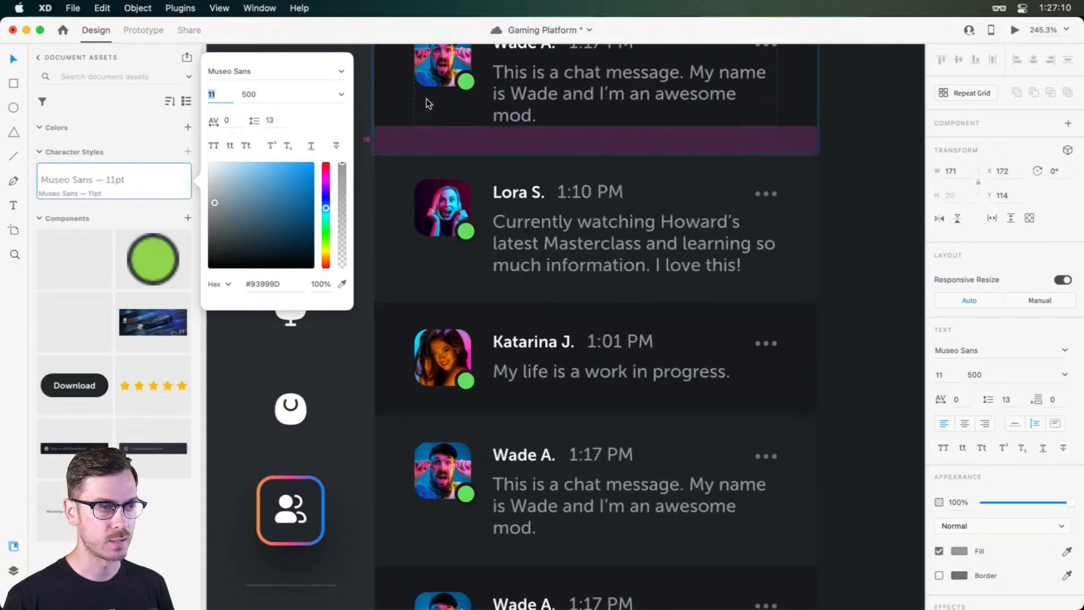
pyautogui.press('Up')
pyautogui.press('super+Return')
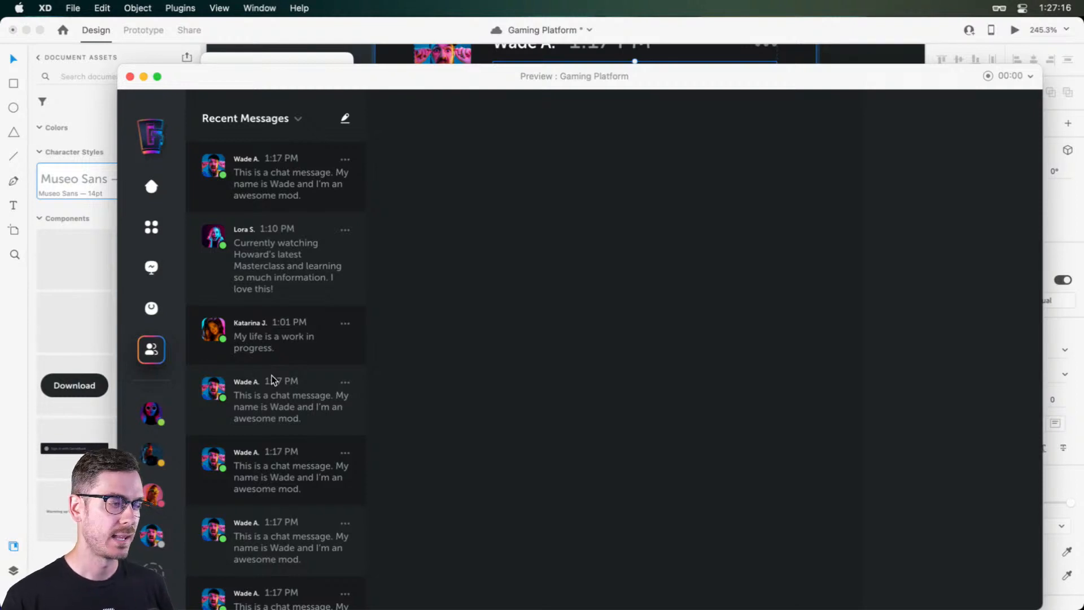
pyautogui.press('super+w')
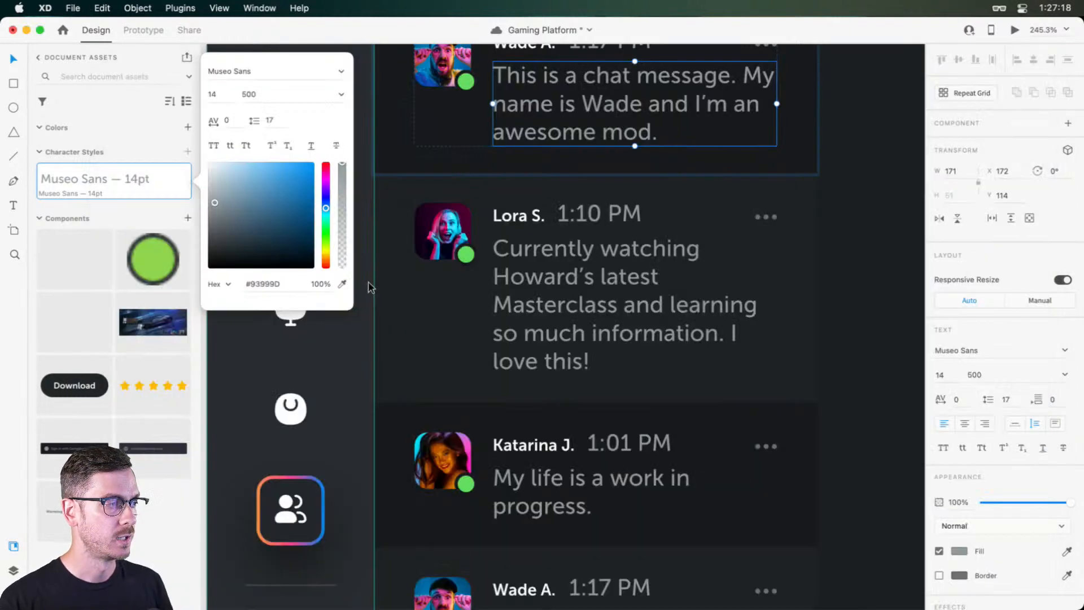
# Step: Set the message character style's font size back to 10 and preview the Community screen
pyautogui.click(222, 97)
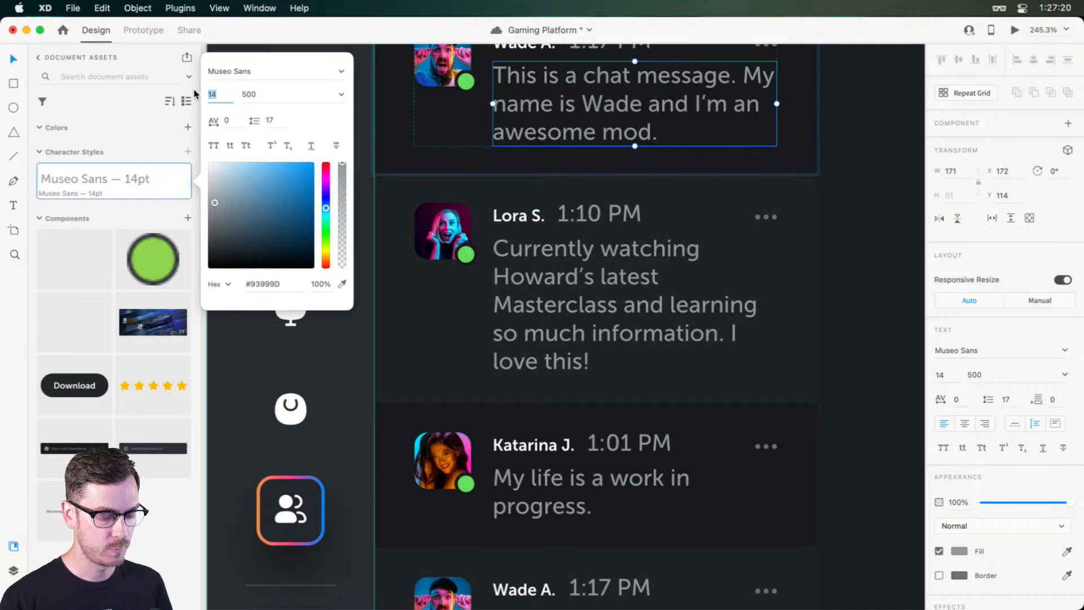
pyautogui.write('10')
pyautogui.press('super+Return')
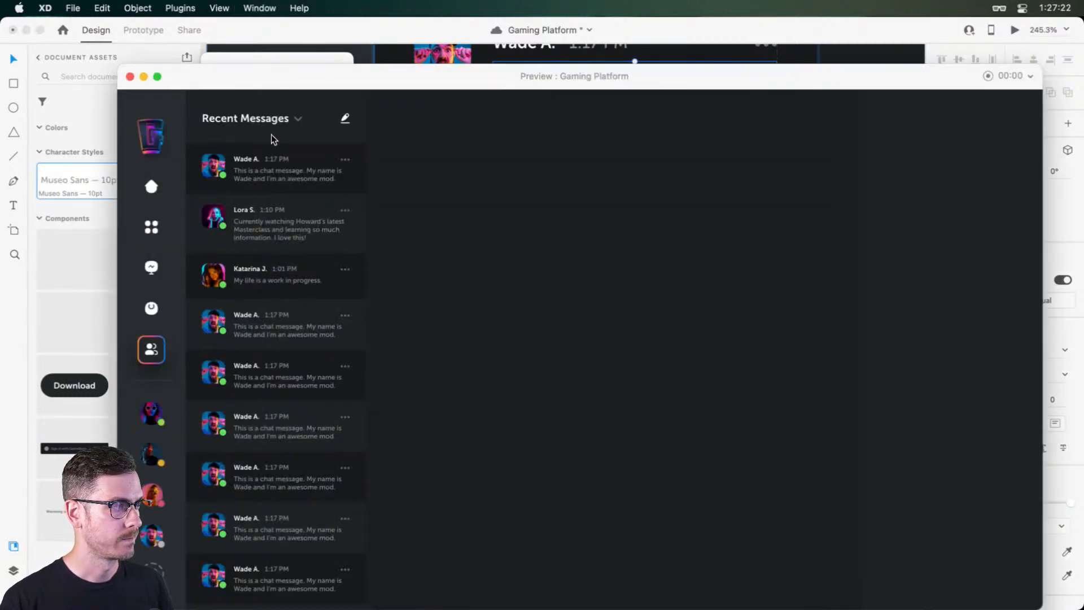
pyautogui.press('super+w')
# Step: Set the message character style's line spacing to 14
pyautogui.click(270, 121)
pyautogui.write('14')
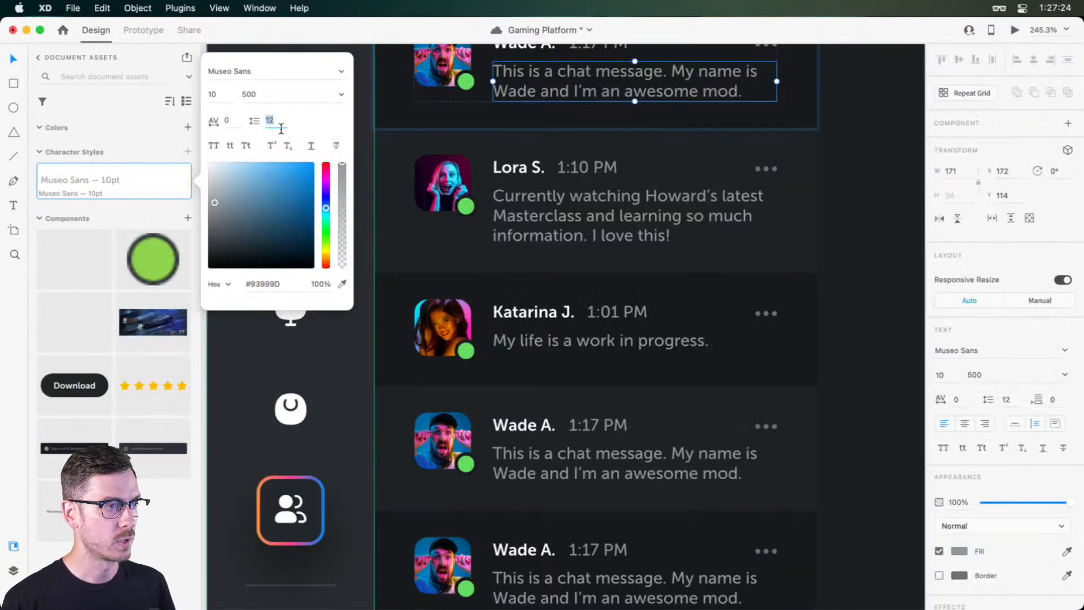
pyautogui.press('Return')
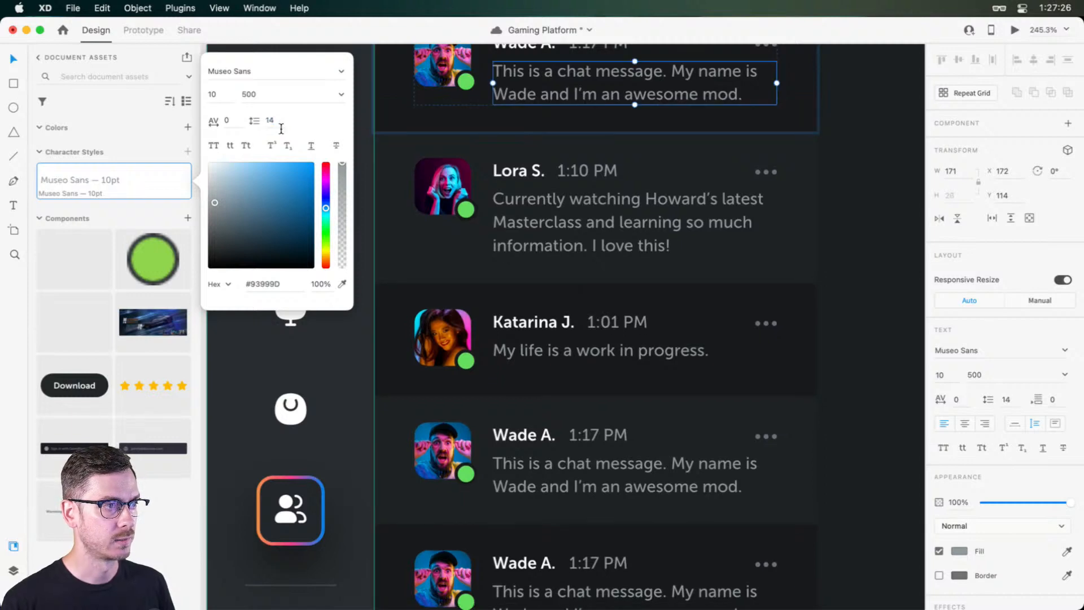
# Step: Preview the message text, and set the message character style's colour to the blue-grey #8A93A0
pyautogui.press('super+Return')
pyautogui.press('super+w')
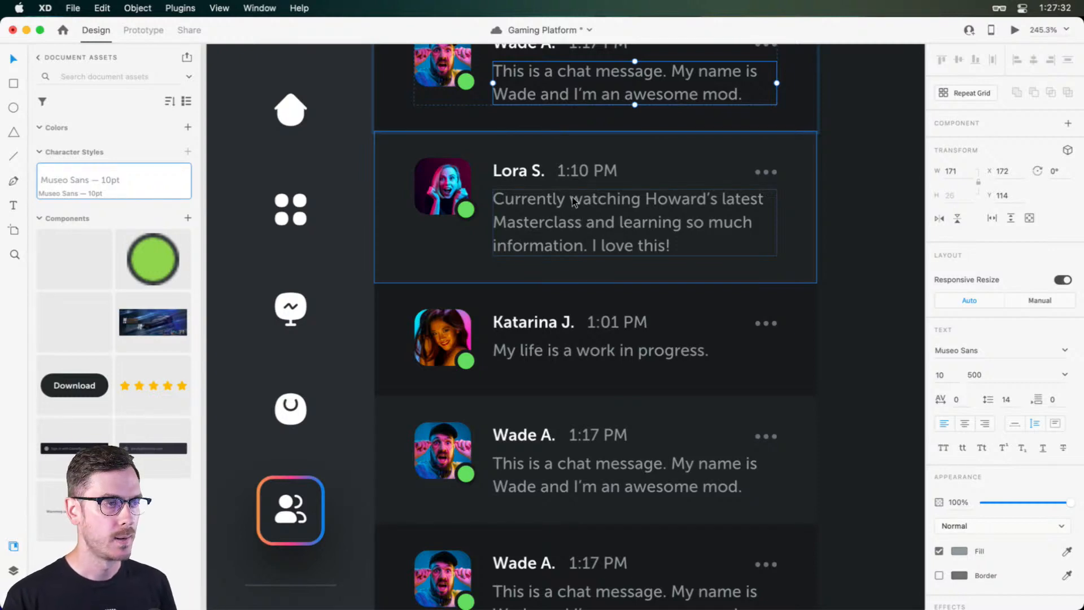
pyautogui.rightClick(131, 172)
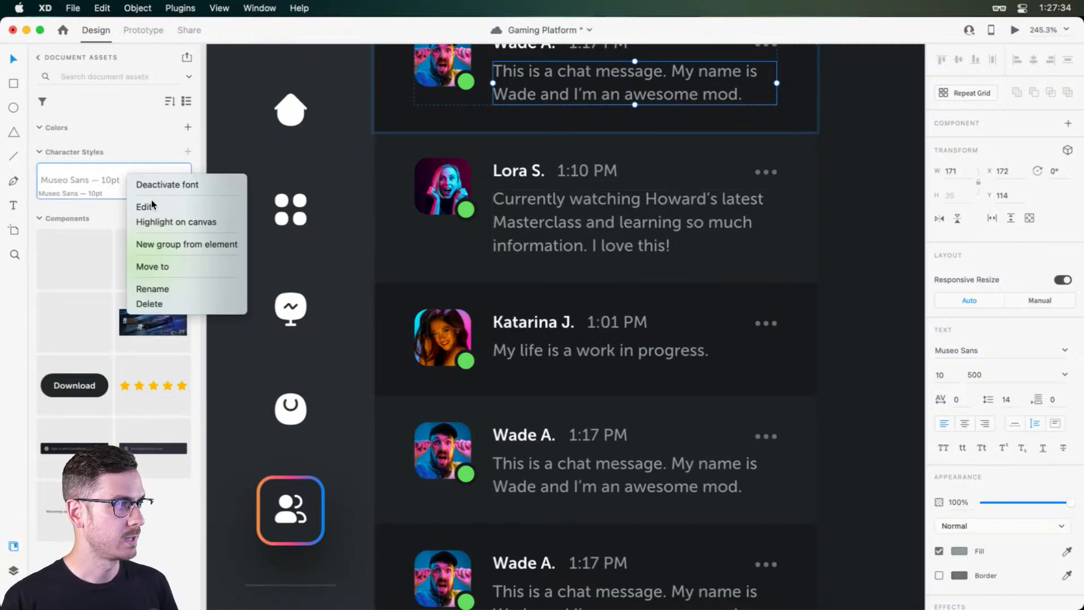
pyautogui.click(146, 206)
pyautogui.moveTo(223, 198); pyautogui.dragTo(222, 199)
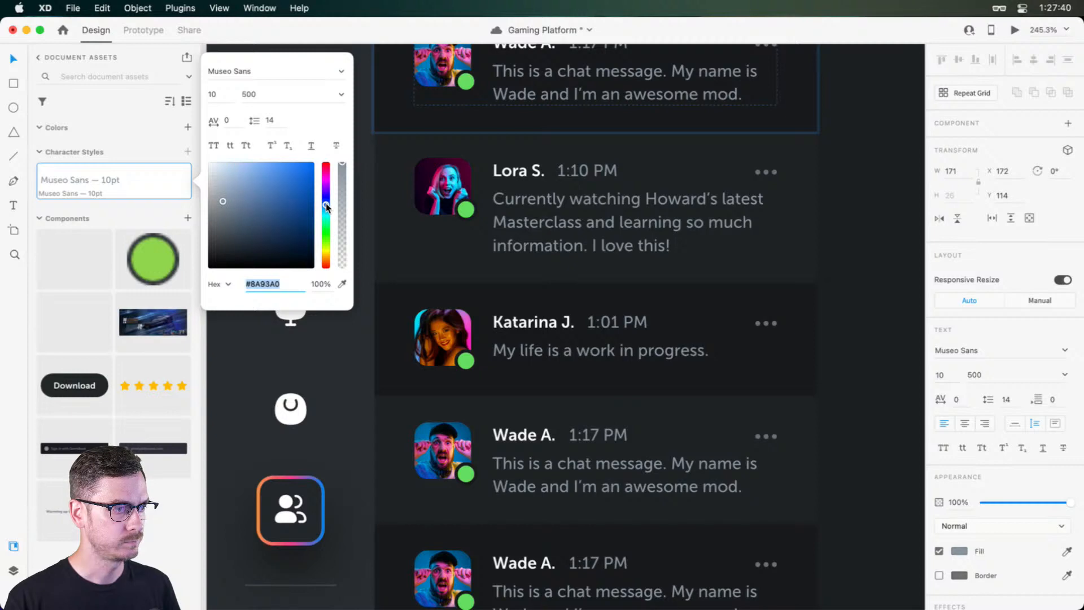
pyautogui.click(564, 273)
pyautogui.scroll(-5, 563, 274)
pyautogui.hscroll(1, 581, 272)
pyautogui.click(730, 249)
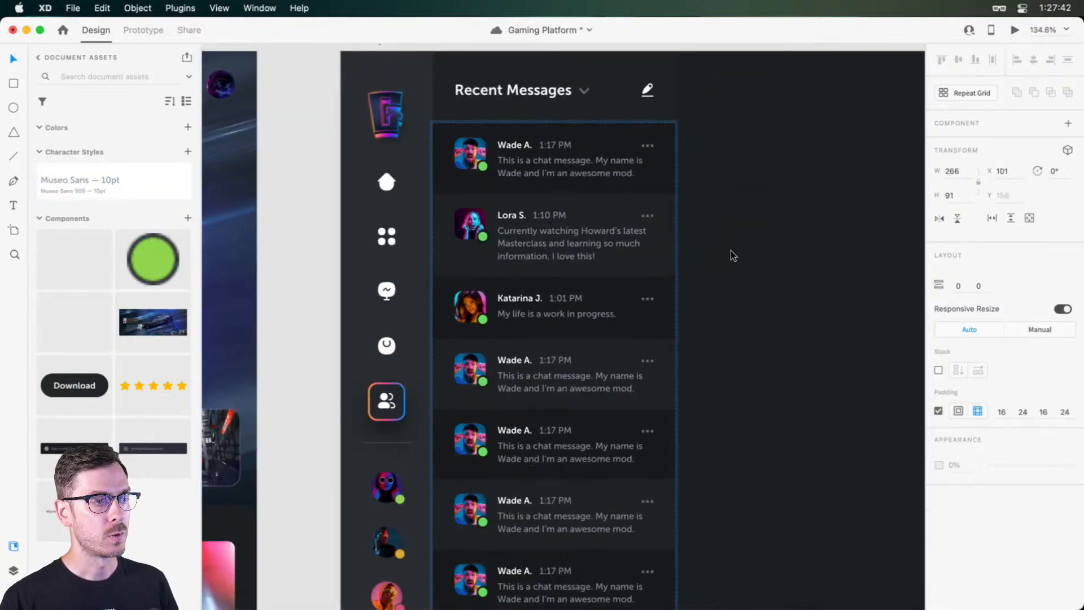
# Step: Select the Messages group and preview how the message list looks on the Community screen
pyautogui.press('super+y')
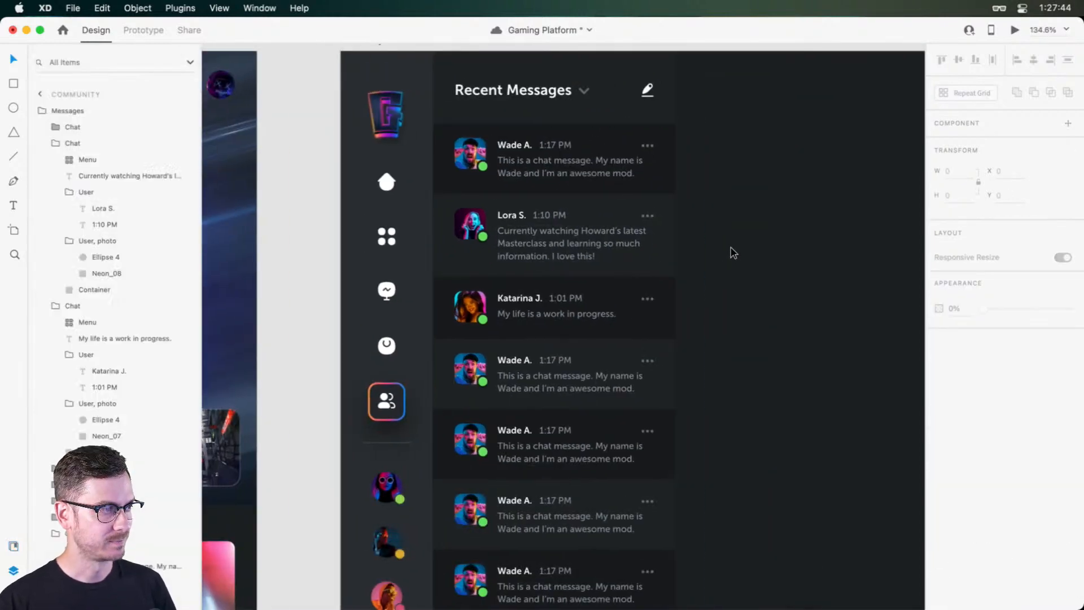
pyautogui.click(649, 222)
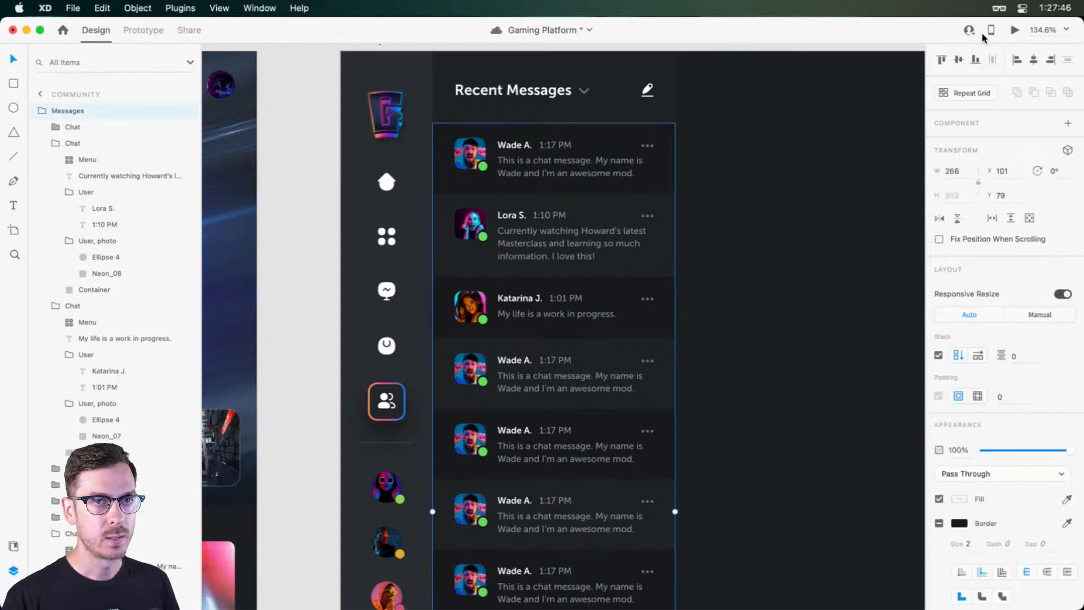
pyautogui.click(1015, 30)
pyautogui.moveTo(363, 82); pyautogui.dragTo(371, 42)
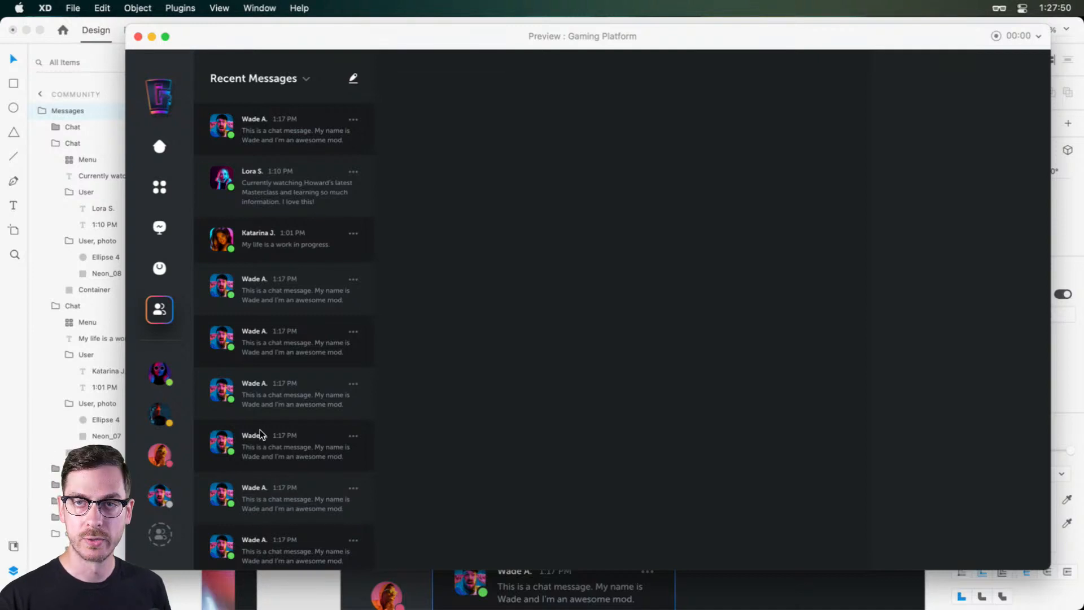
pyautogui.press('super+w')
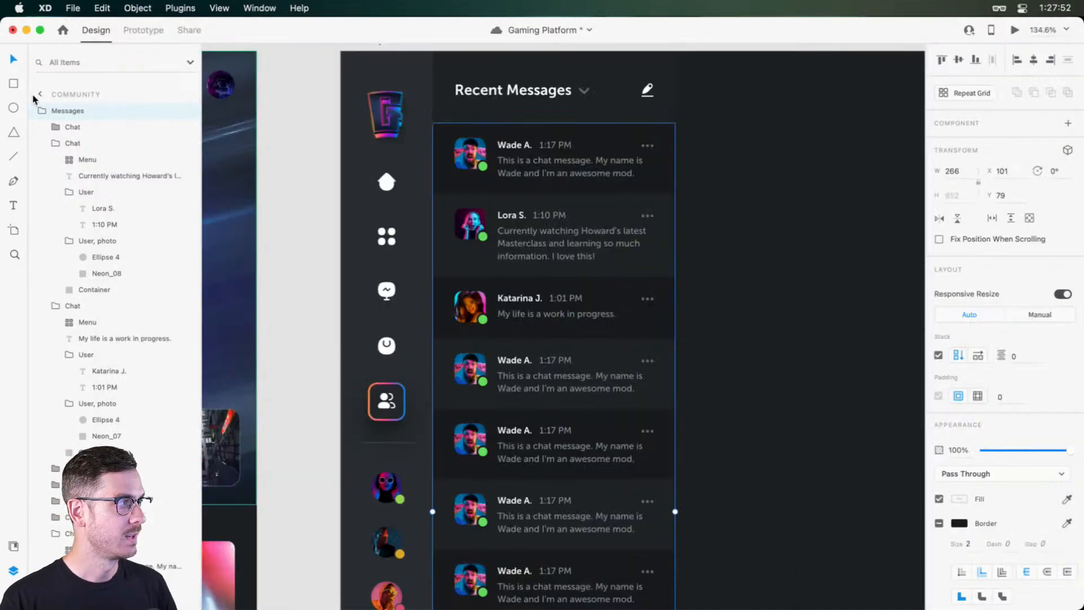
# Step: Turn the Messages group into a vertical scroll group whose viewport spans from below the header to the artboard's lower edge
pyautogui.click(42, 111)
pyautogui.moveTo(571, 268); pyautogui.dragTo(593, 282)
pyautogui.press('super+z')
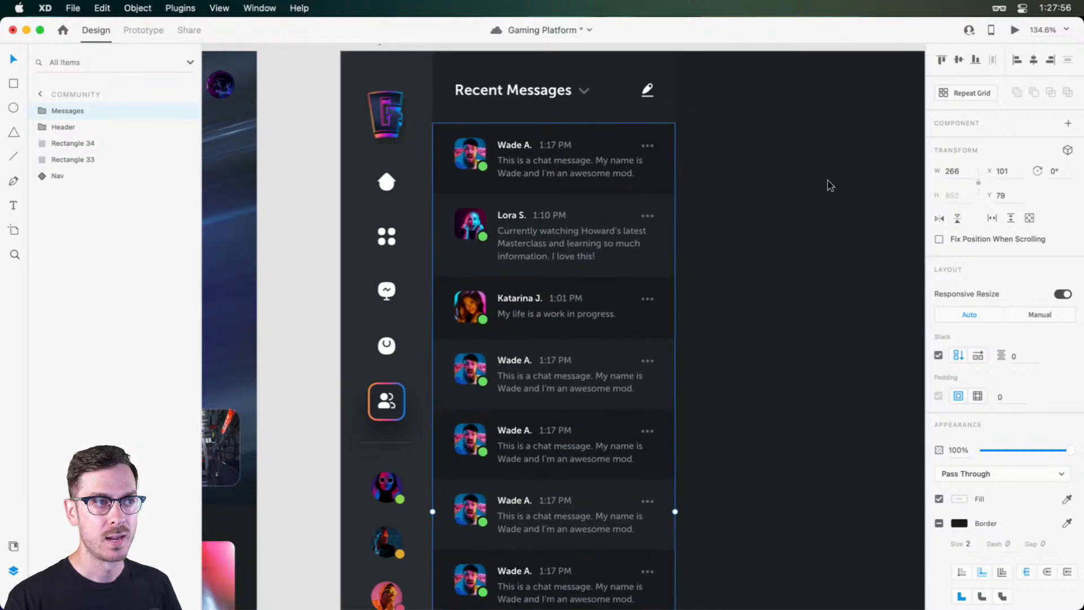
pyautogui.click(1010, 218)
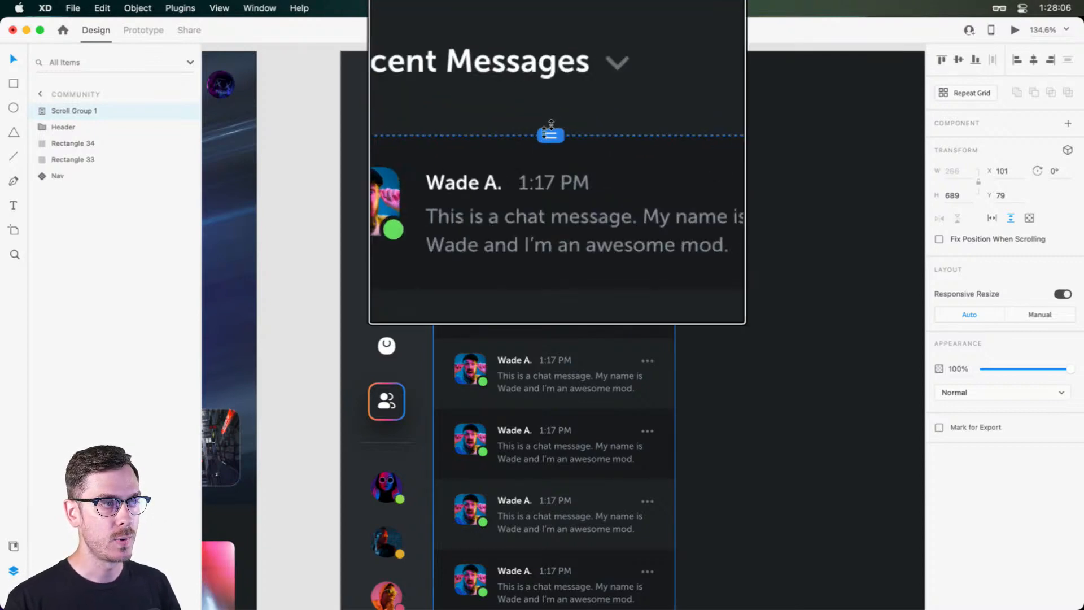
pyautogui.scroll(-5, 557, 174)
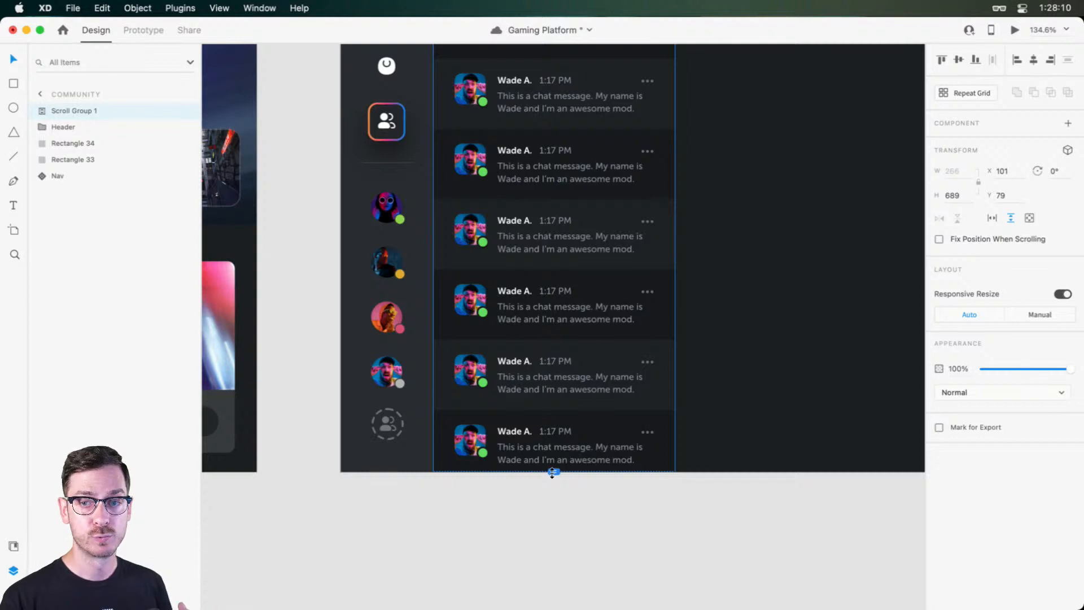
pyautogui.moveTo(552, 472)
pyautogui.mouseDown()
pyautogui.moveTo(553, 401)
pyautogui.moveTo(551, 472)
pyautogui.mouseUp()
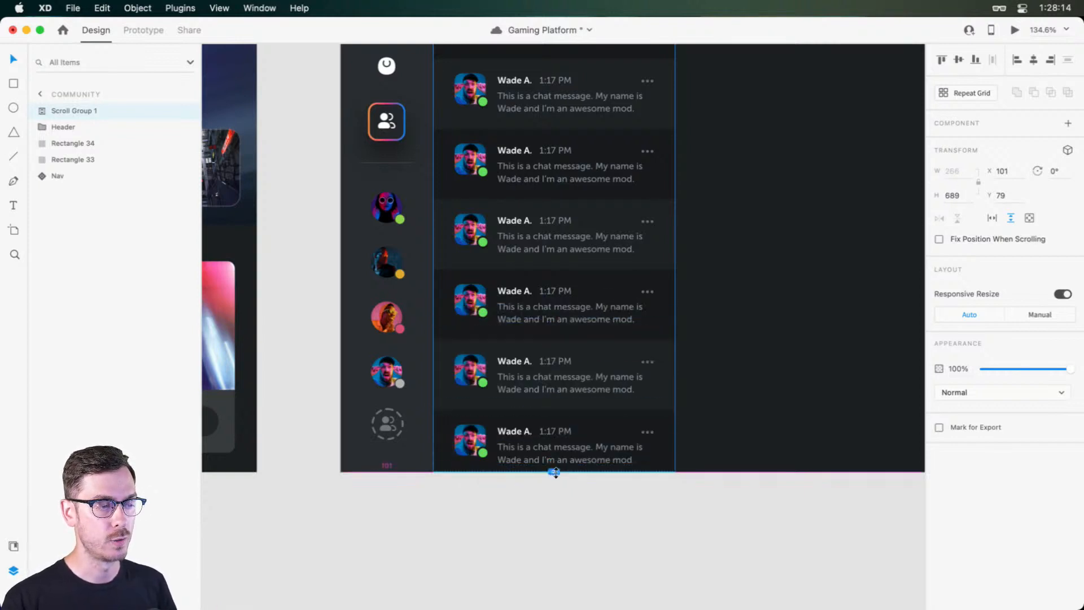
pyautogui.scroll(5, 551, 472)
pyautogui.moveTo(554, 123)
pyautogui.mouseDown()
pyautogui.moveTo(554, 110)
pyautogui.moveTo(563, 124)
pyautogui.mouseUp()
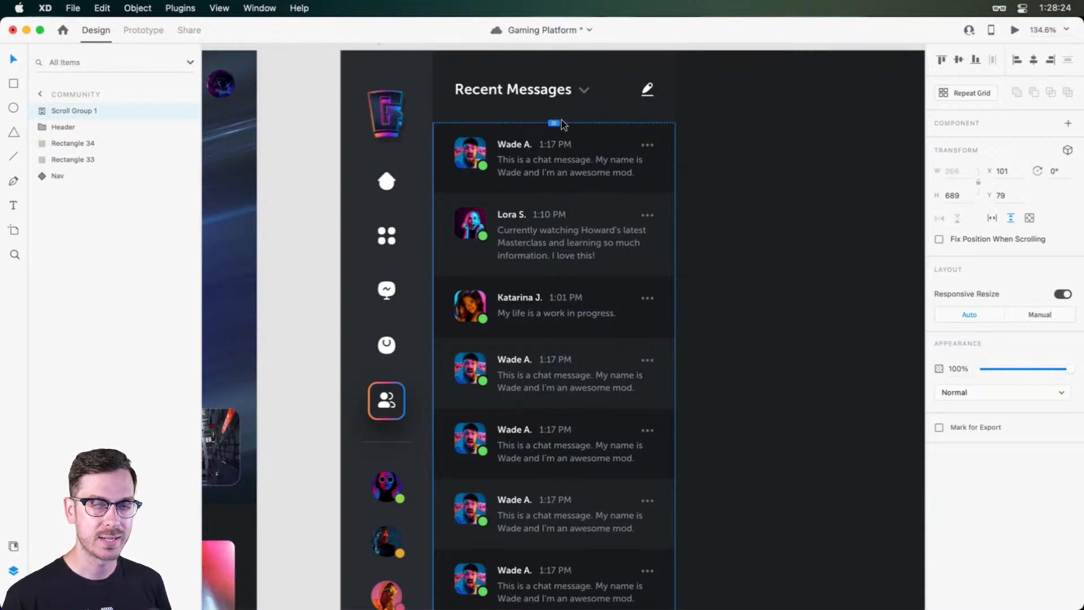
# Step: Inspect the Messages content extending below the artboard, and test scrolling the message list in the preview
pyautogui.scroll(-10, 563, 124)
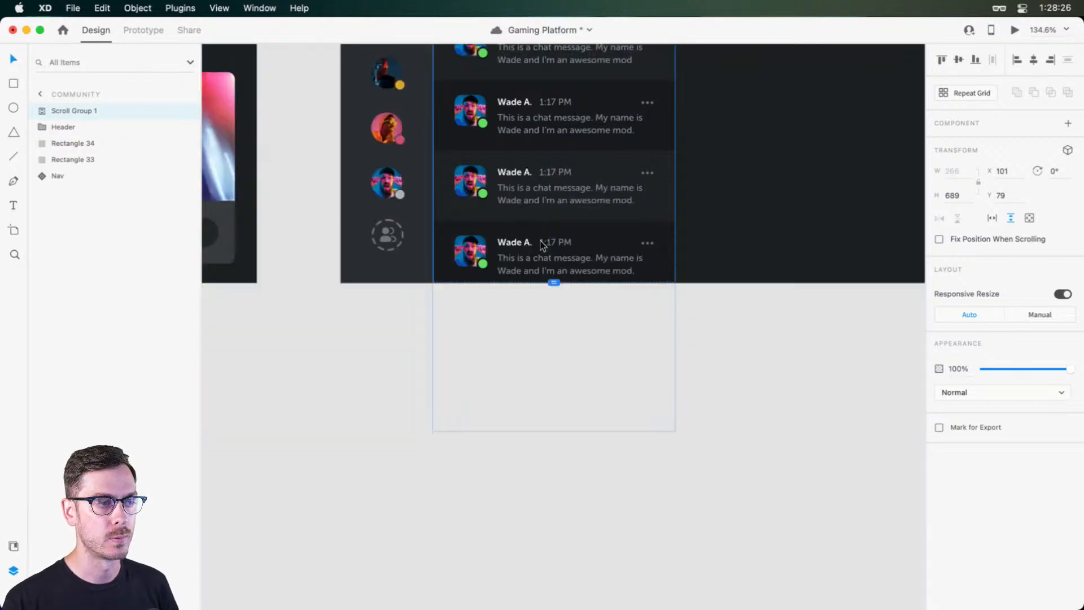
pyautogui.doubleClick(544, 91)
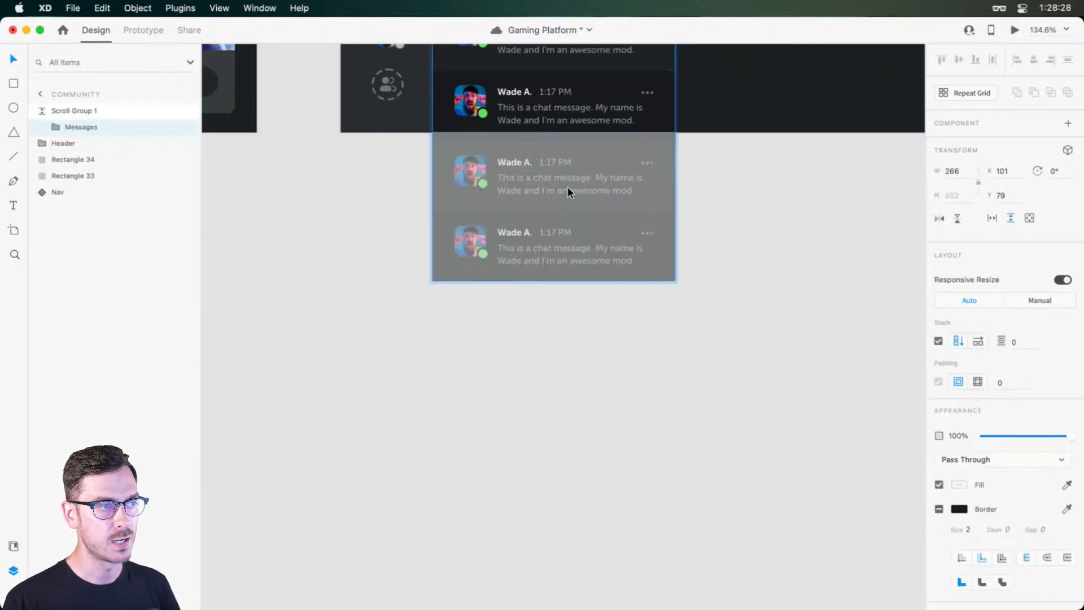
pyautogui.click(1015, 32)
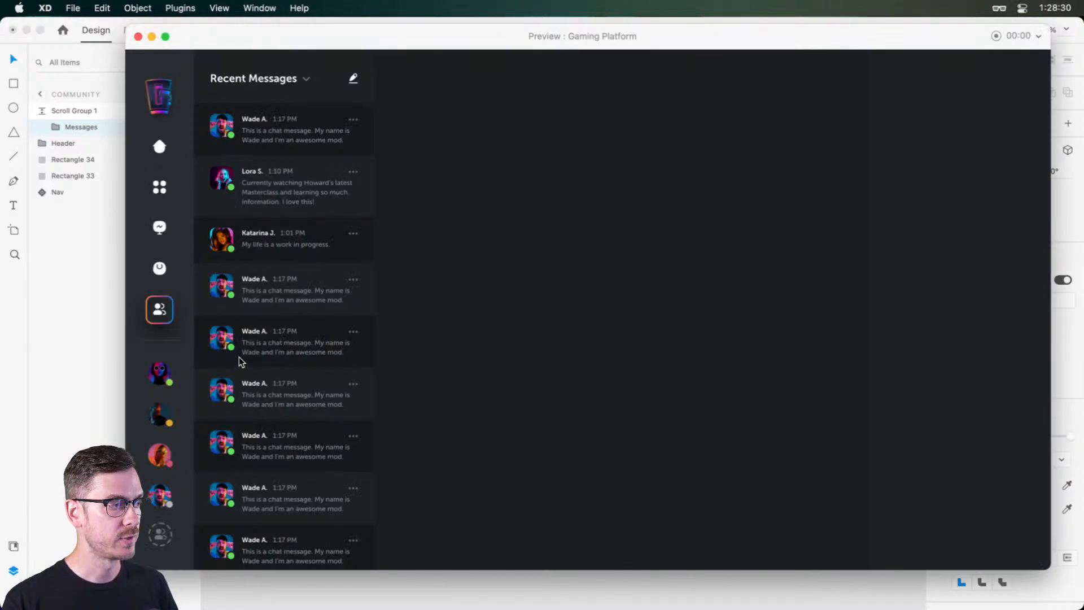
pyautogui.scroll(-3, 243, 364)
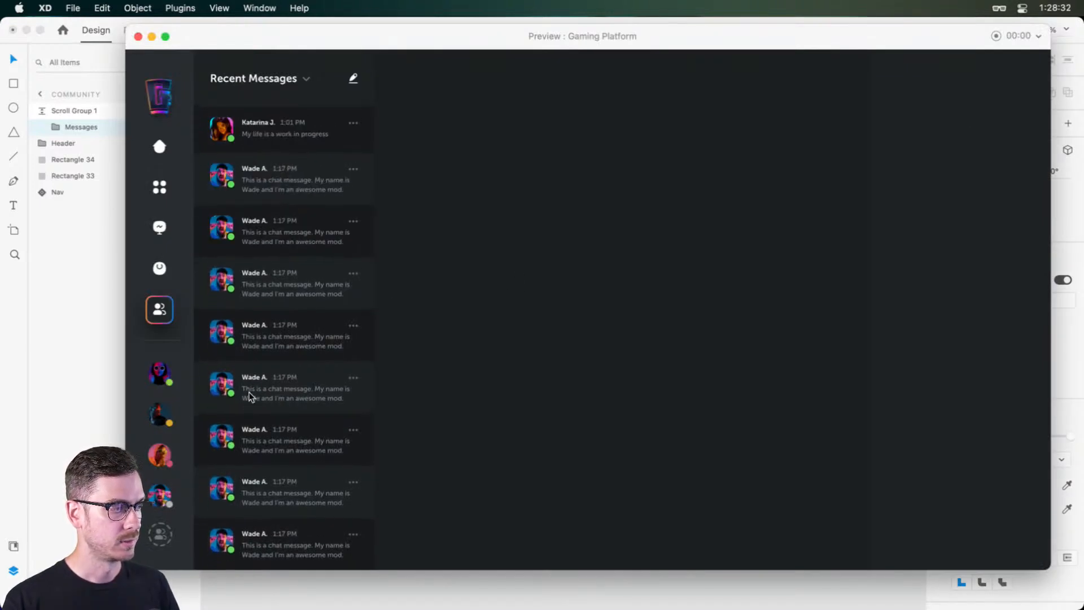
pyautogui.scroll(3, 249, 395)
pyautogui.scroll(3, 240, 441)
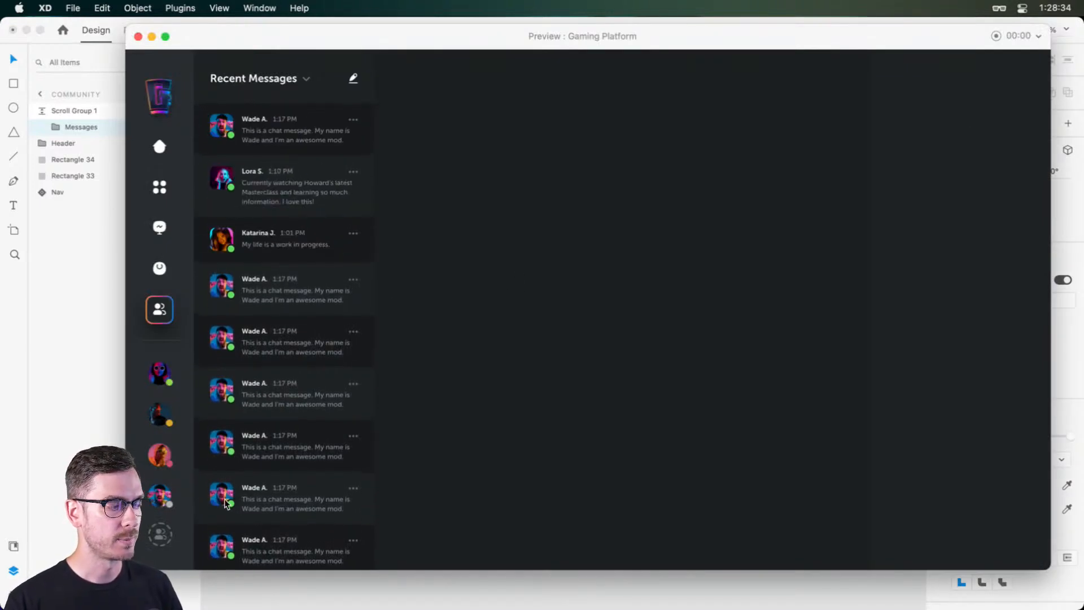
pyautogui.press('super+w')
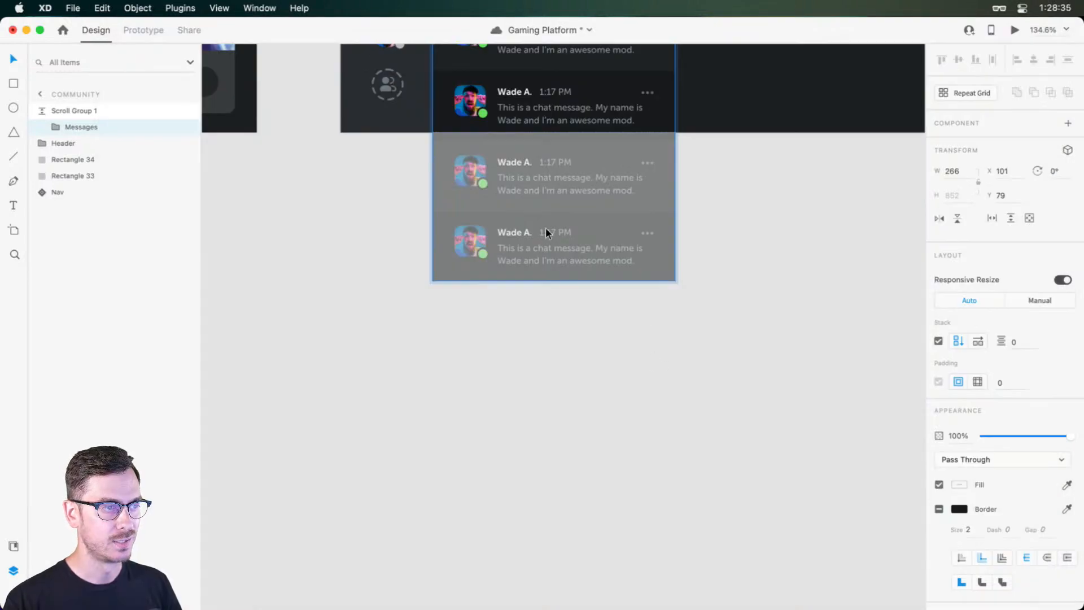
# Step: Replace the last chat's user photo with Neon_18.jpg from the Neon Avatars folder in Finder
pyautogui.doubleClick(475, 228)
pyautogui.doubleClick(473, 232)
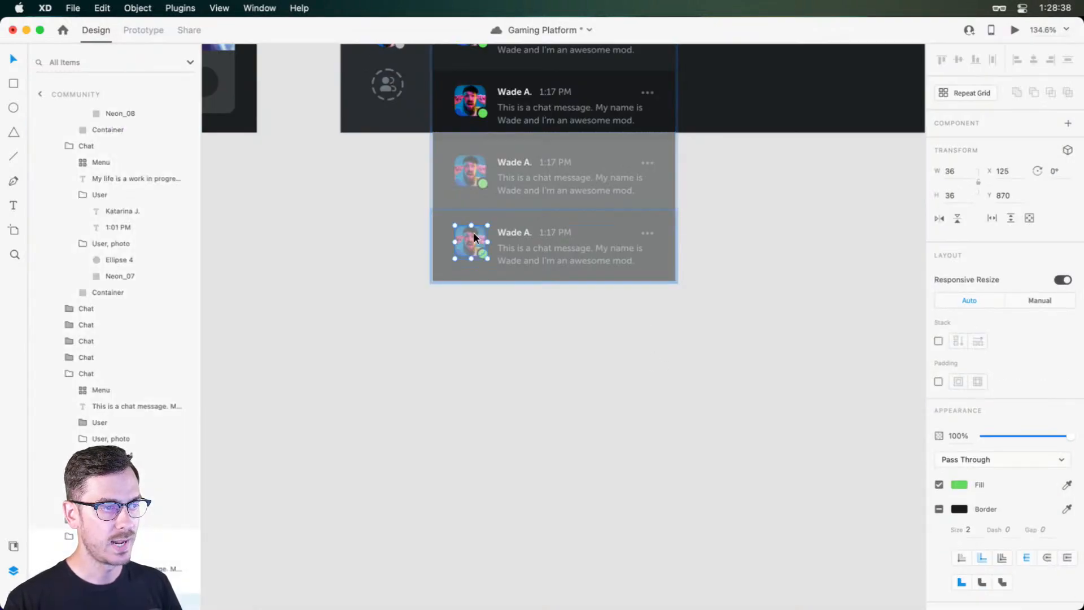
pyautogui.press('super+Tab')
pyautogui.moveTo(709, 264); pyautogui.dragTo(376, 255)
pyautogui.press('super+Tab')
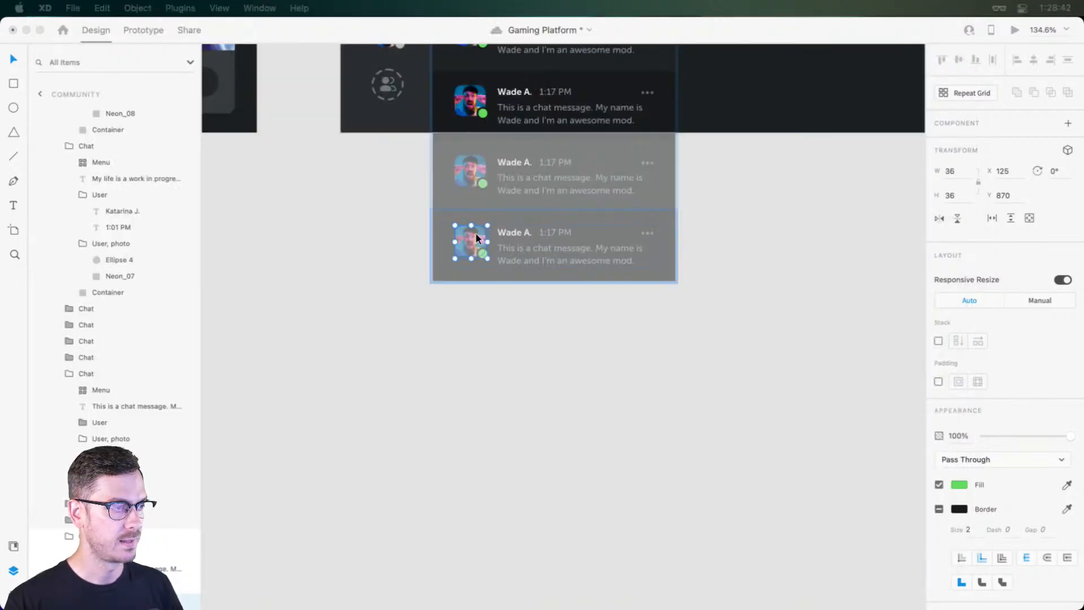
pyautogui.press('super+v')
# Step: Replace the second-to-last chat's user photo with Neon_04.jpg copied from the Neon Avatars folder in Finder
pyautogui.scroll(3, 476, 235)
pyautogui.press('super+Tab')
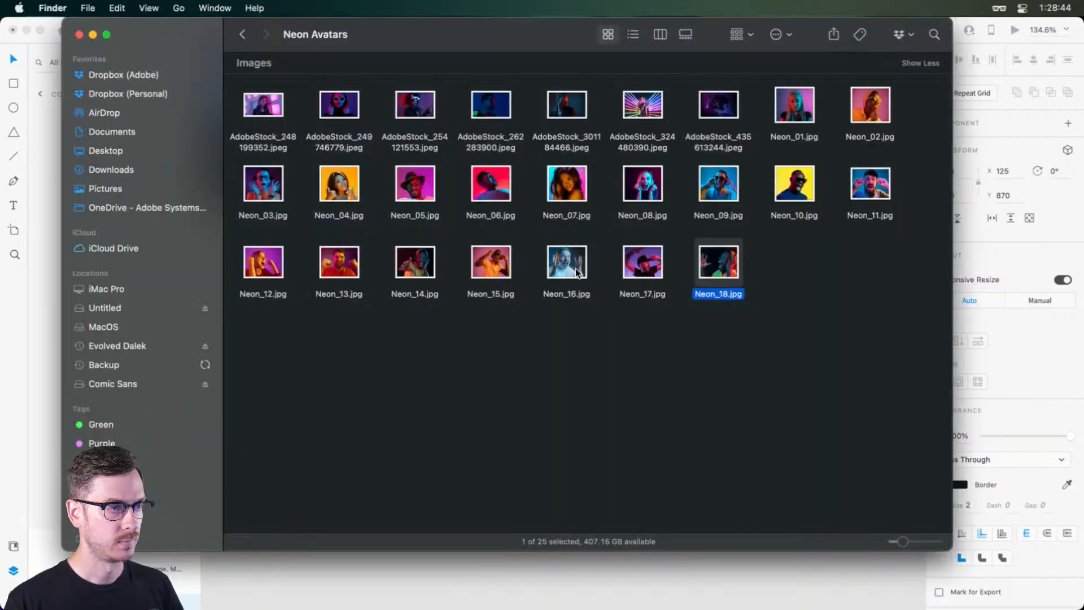
pyautogui.click(339, 184)
pyautogui.press('super+c')
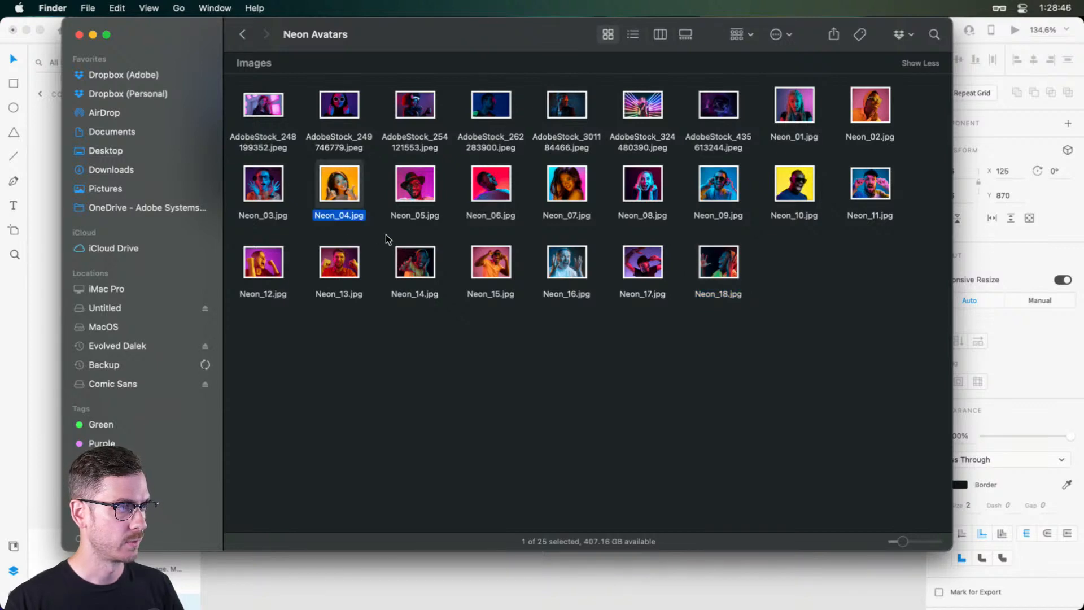
pyautogui.press('super+Tab')
pyautogui.click(479, 234)
pyautogui.press('super+v')
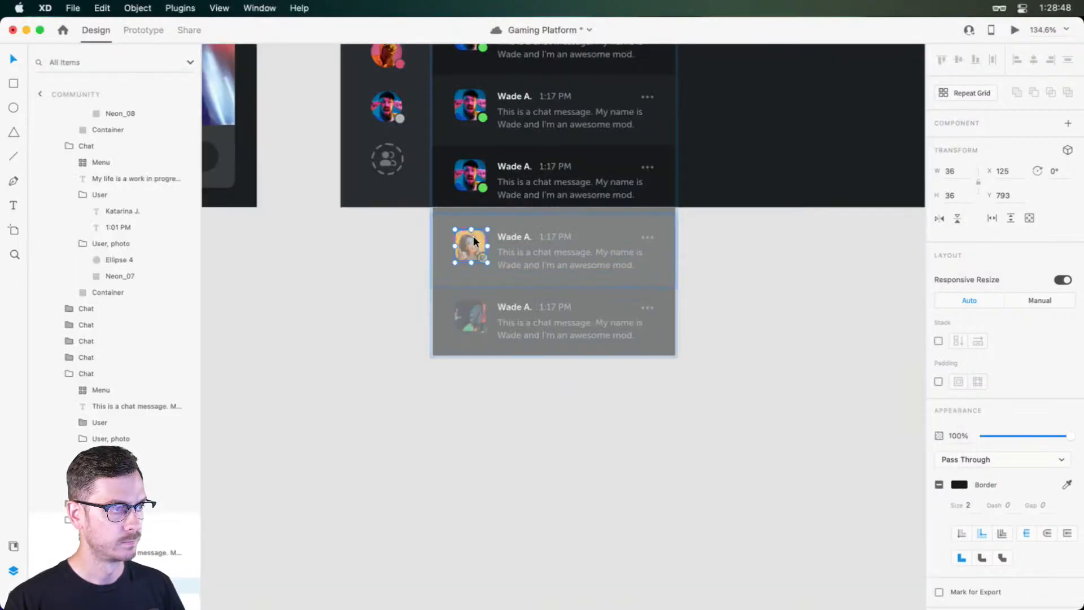
# Step: Preview the Community screen and scroll the message list to check the two replaced user photos
pyautogui.press('super+Return')
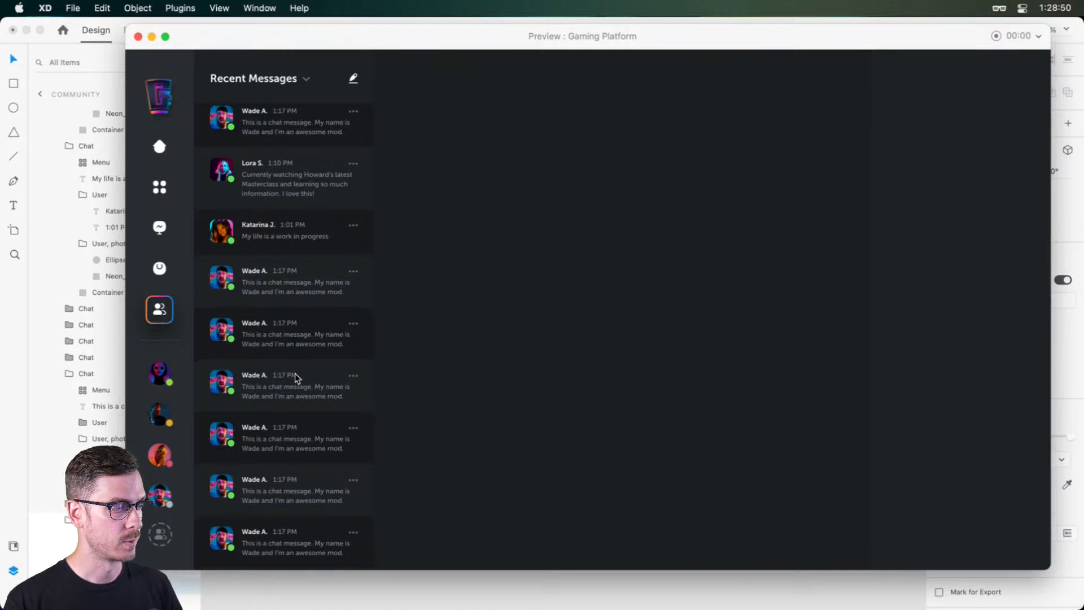
pyautogui.scroll(-3, 294, 373)
pyautogui.scroll(3, 286, 443)
pyautogui.scroll(-2, 270, 519)
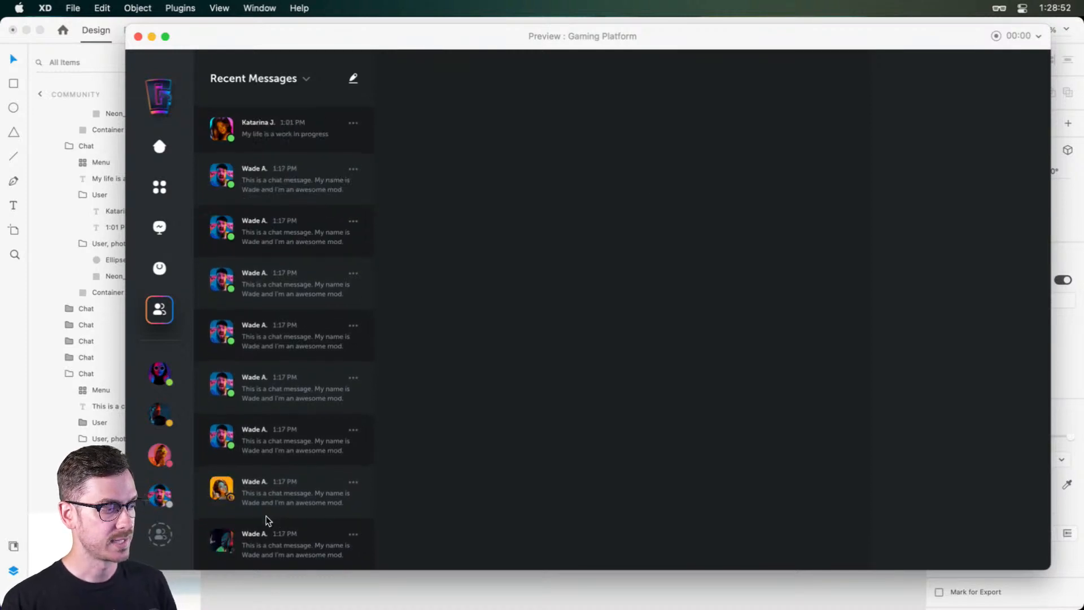
pyautogui.press('super+w')
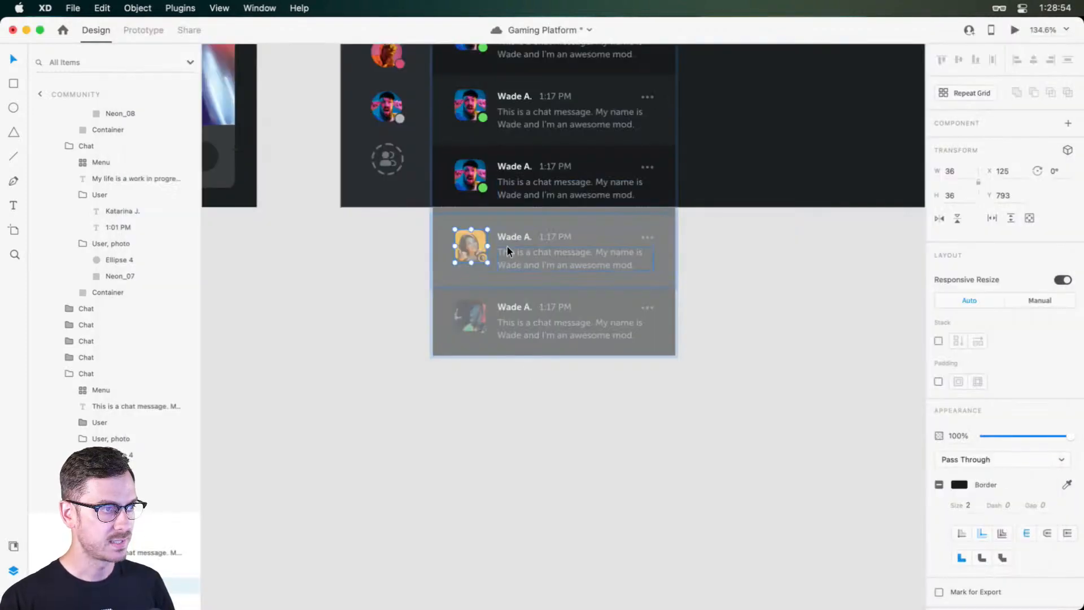
# Step: Undo the last two user photo replacements to compare them with the original avatars, and restore both
pyautogui.scroll(5, 475, 265)
pyautogui.press('super+z')
pyautogui.press('super+z')
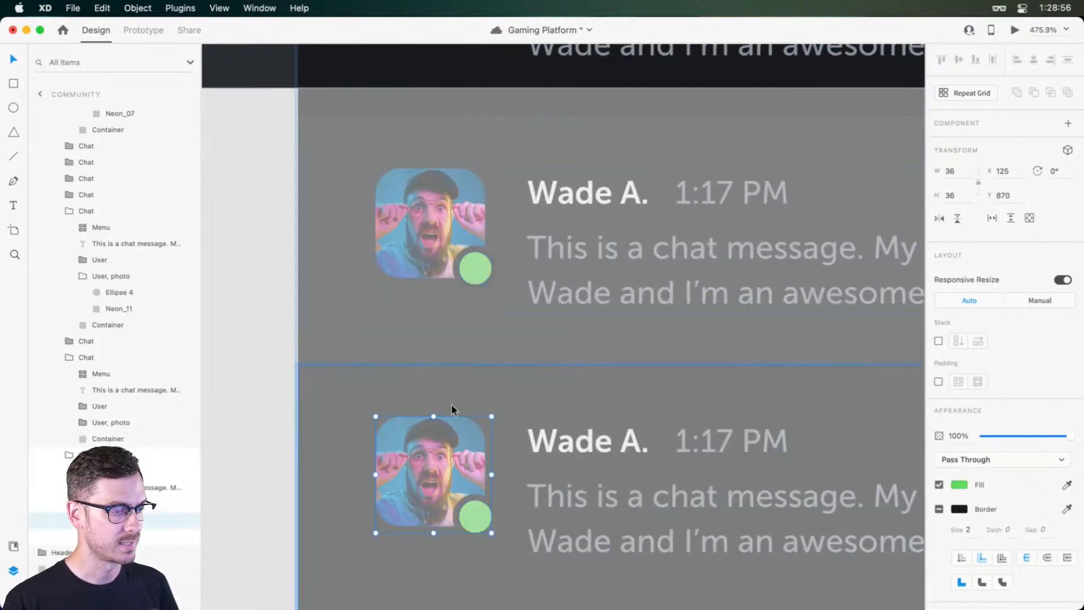
pyautogui.press('super+shift+z')
pyautogui.press('super+shift+z')
pyautogui.scroll(-10, 491, 314)
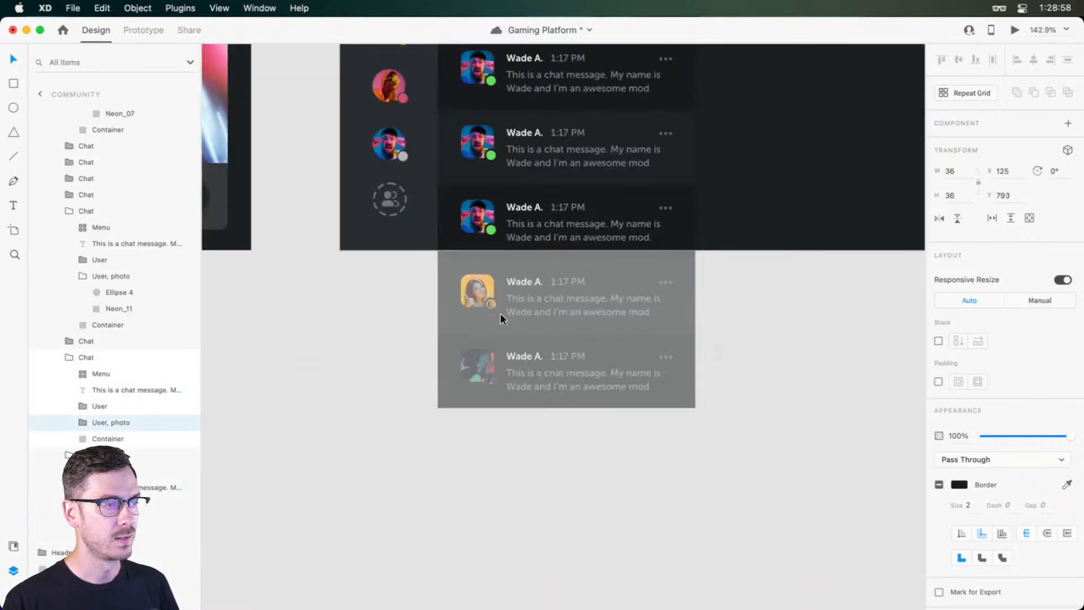
pyautogui.click(703, 311)
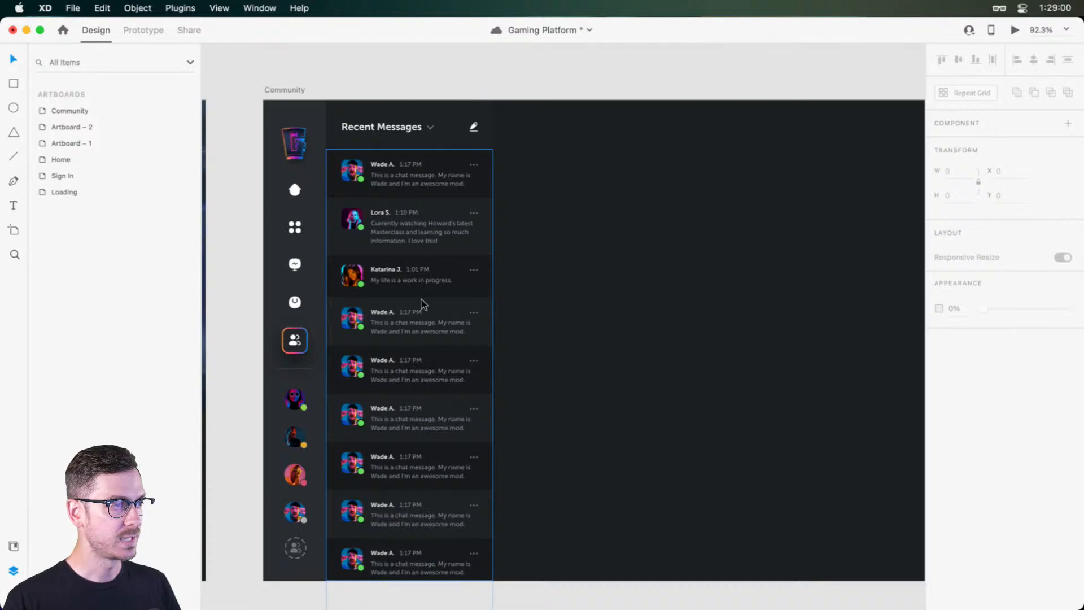
# Step: Group the vertical scroll group together with the Recent Messages header and its background rectangle
pyautogui.click(447, 218)
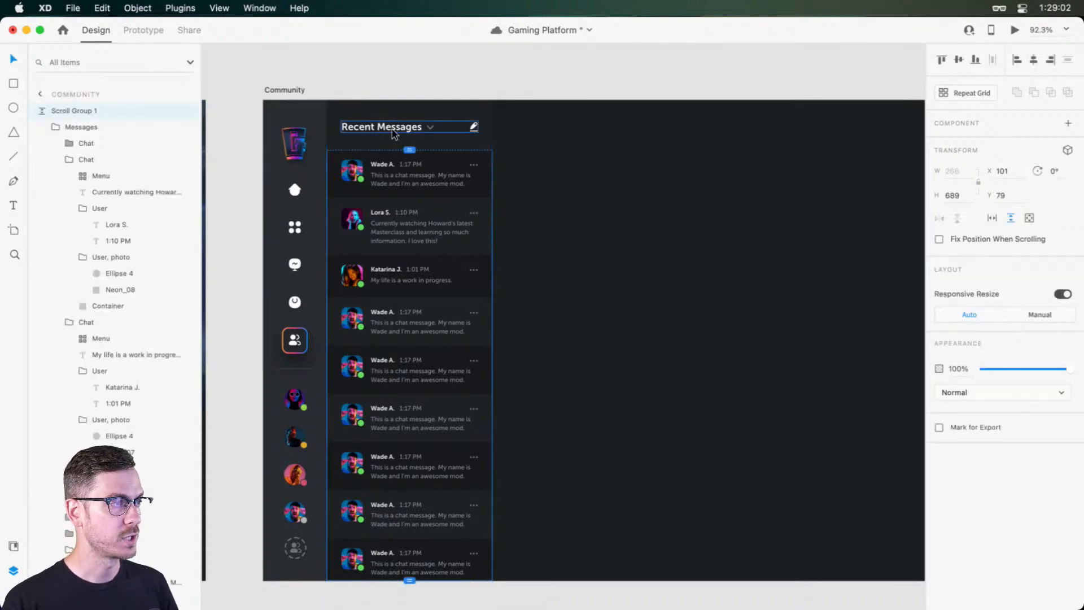
pyautogui.click(419, 118)
pyautogui.keyDown('shift'); pyautogui.click(420, 115); pyautogui.keyUp('shift')
pyautogui.moveTo(419, 176); pyautogui.dragTo(515, 183)
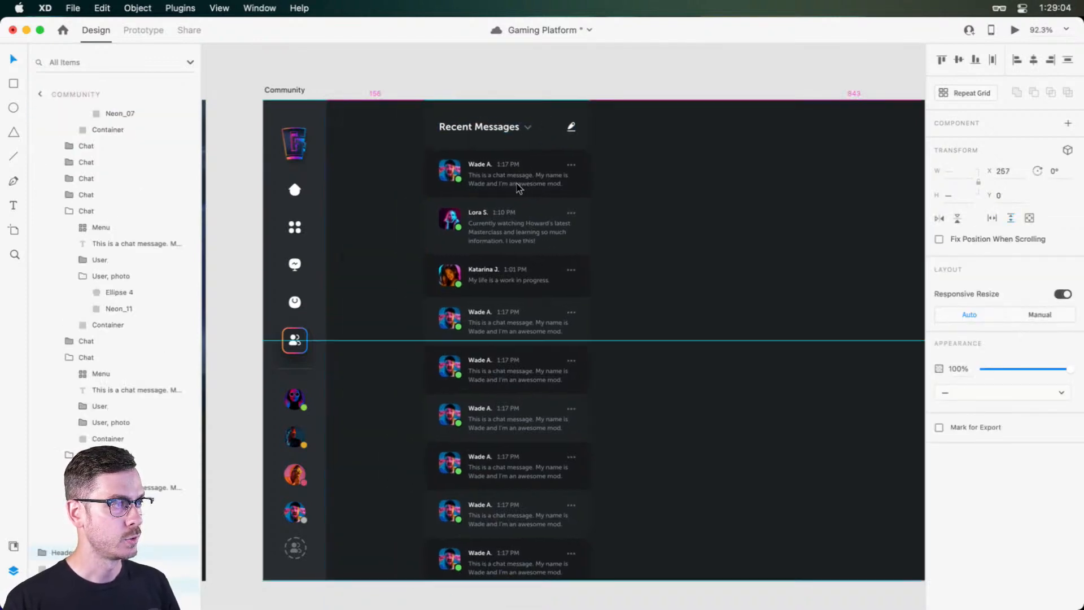
pyautogui.press('super+z')
pyautogui.press('super+g')
# Step: Rename the new group as Messages and check the remaining Rectangle 34 and Nav layers of the Community artboard
pyautogui.doubleClick(72, 111)
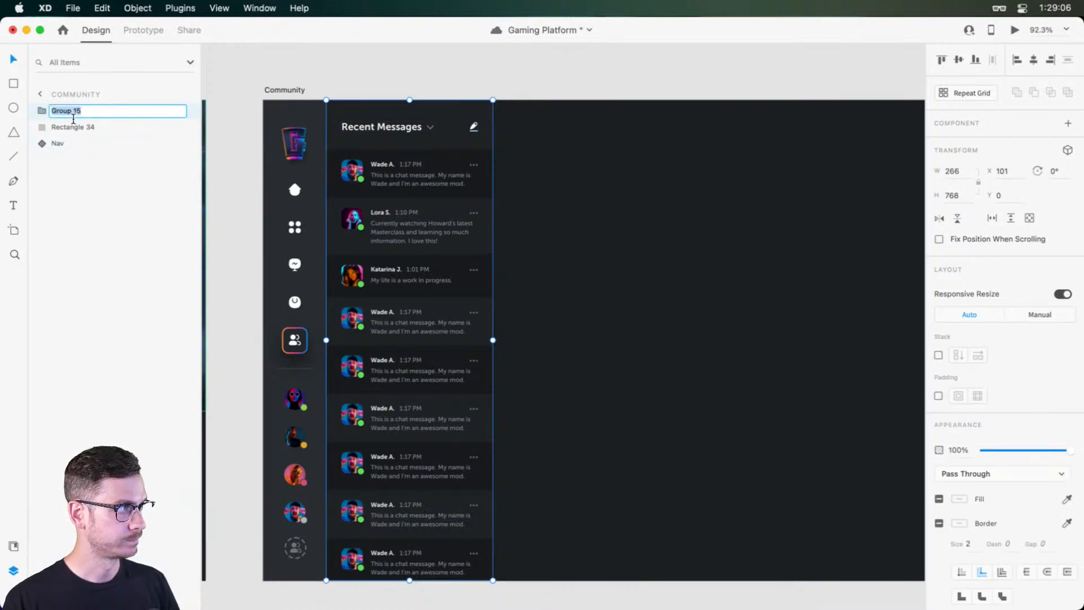
pyautogui.write('Messages')
pyautogui.press('Return')
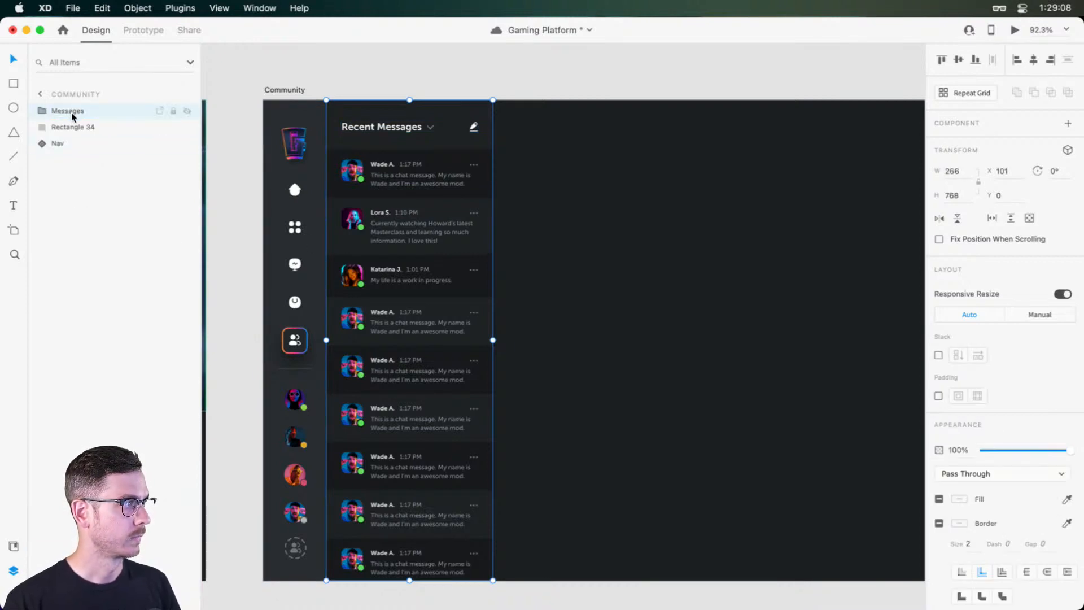
pyautogui.click(76, 127)
pyautogui.click(71, 145)
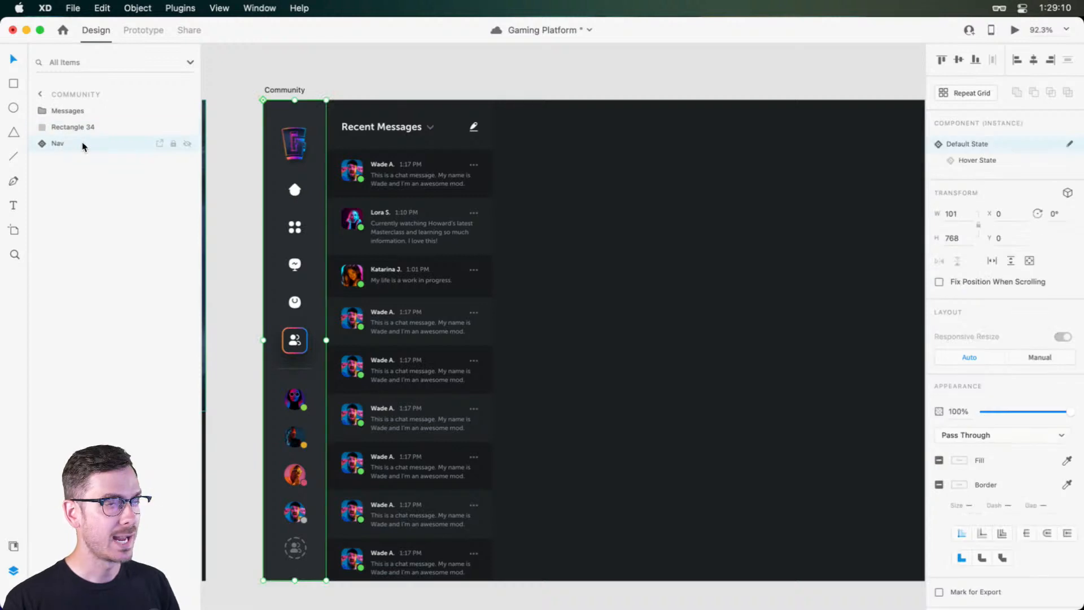
# Step: Move the Nav layer to the front of the Community artboard's layer order and preview the screen
pyautogui.moveTo(82, 147); pyautogui.dragTo(83, 105)
pyautogui.press('super+Return')
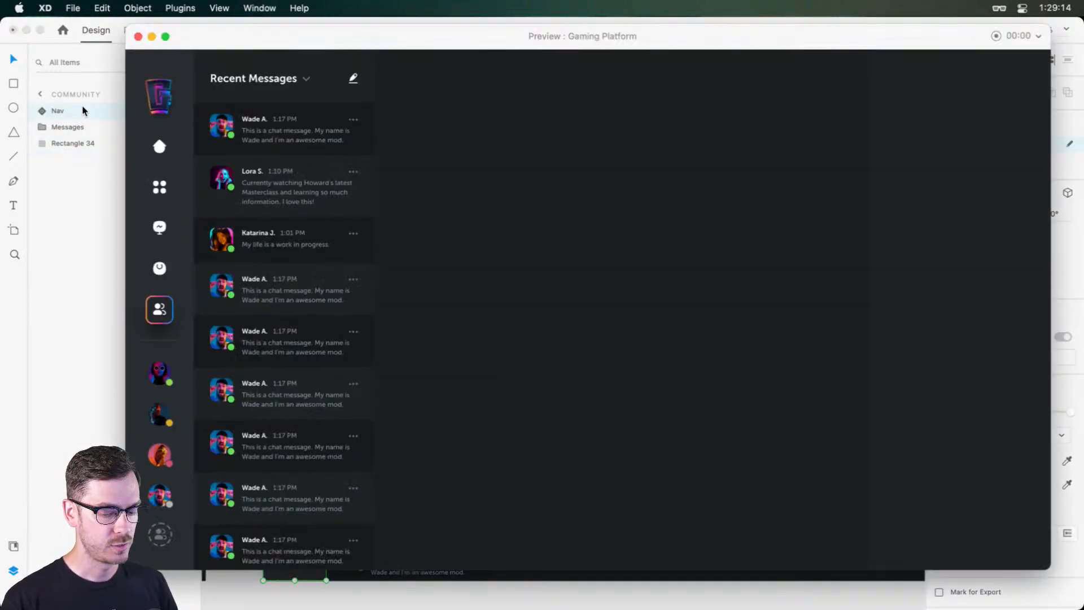
pyautogui.moveTo(209, 336)
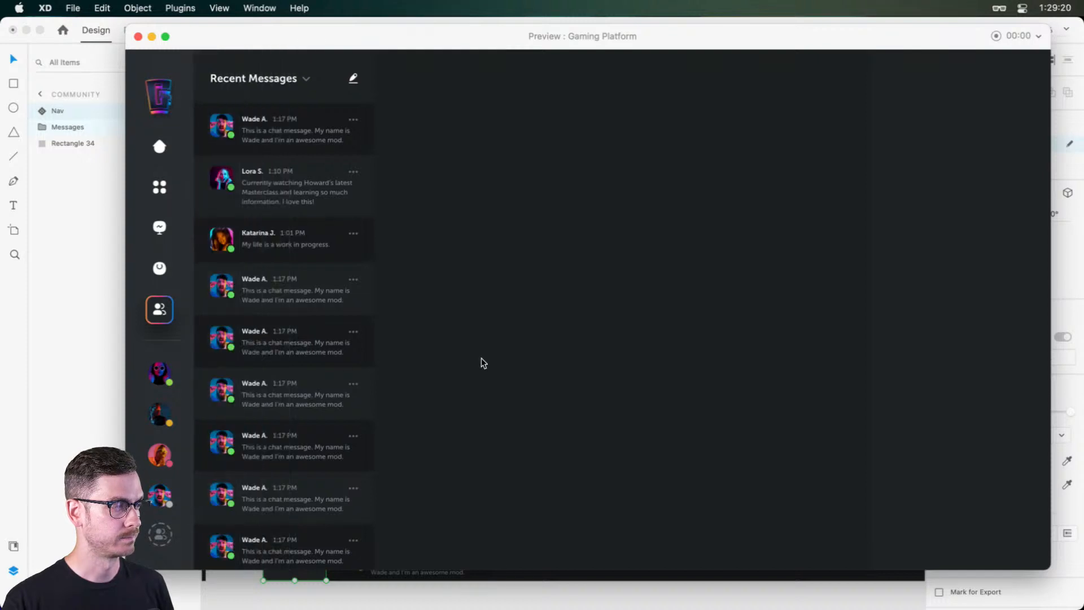
pyautogui.press('super+w')
# Step: Draw a rectangle about 733 wide and 84 high along the artboard's upper edge, beside the Recent Messages header
pyautogui.scroll(-3, 736, 255)
pyautogui.hscroll(3, 703, 259)
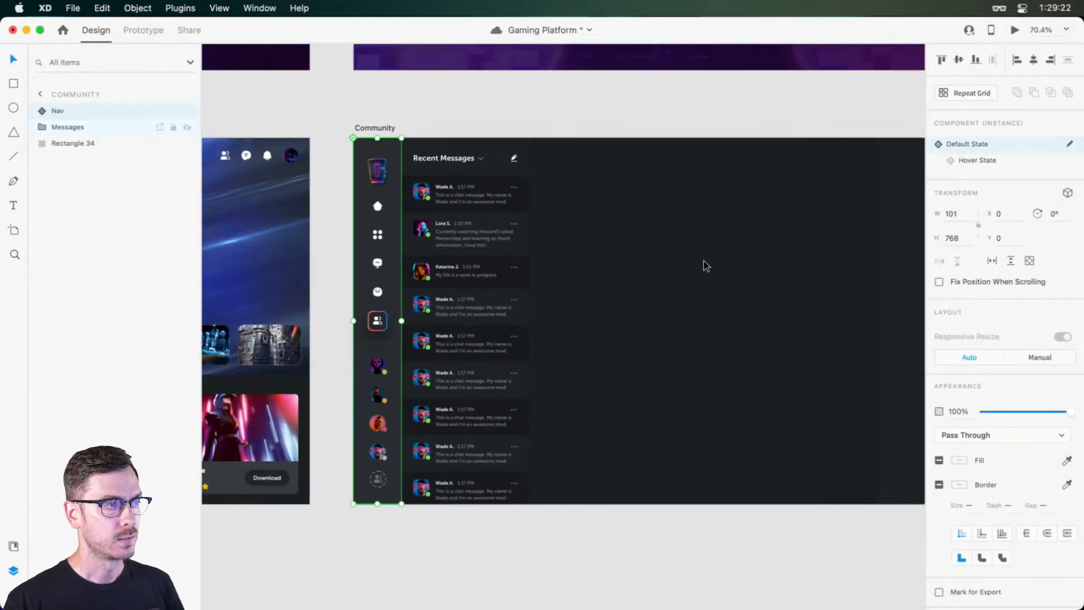
pyautogui.hscroll(-3, 696, 263)
pyautogui.hscroll(1, 695, 264)
pyautogui.click(685, 262)
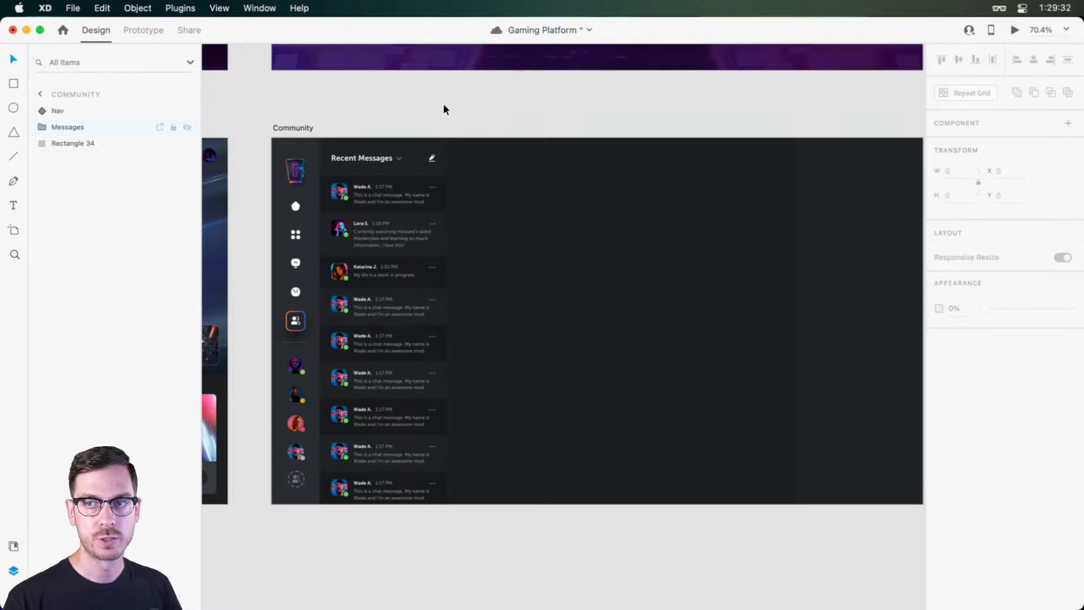
pyautogui.scroll(5, 391, 160)
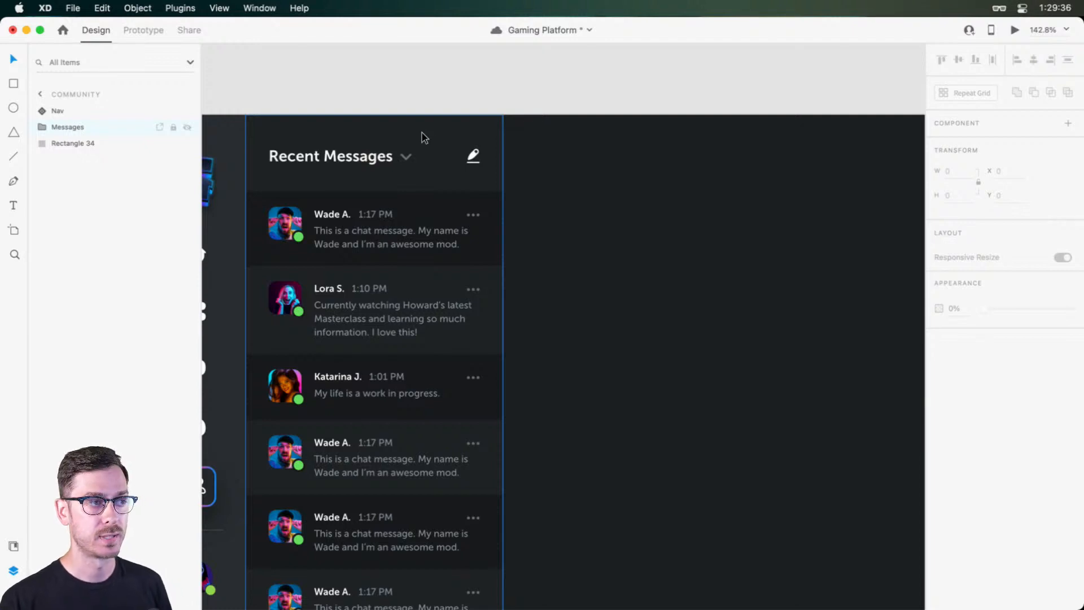
pyautogui.hscroll(3, 721, 172)
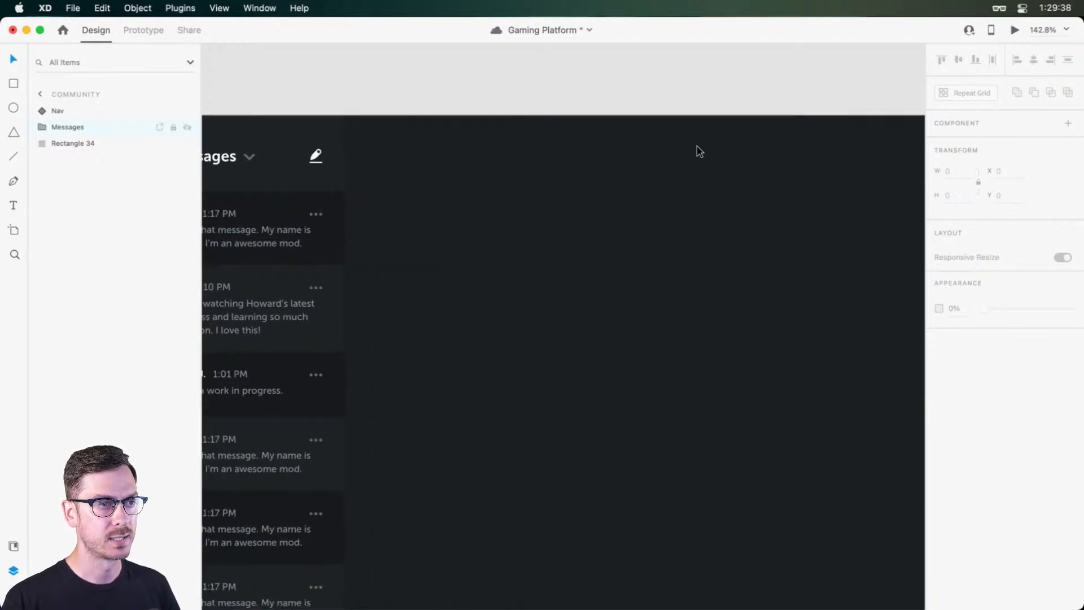
pyautogui.scroll(-3, 696, 145)
pyautogui.hscroll(1, 676, 149)
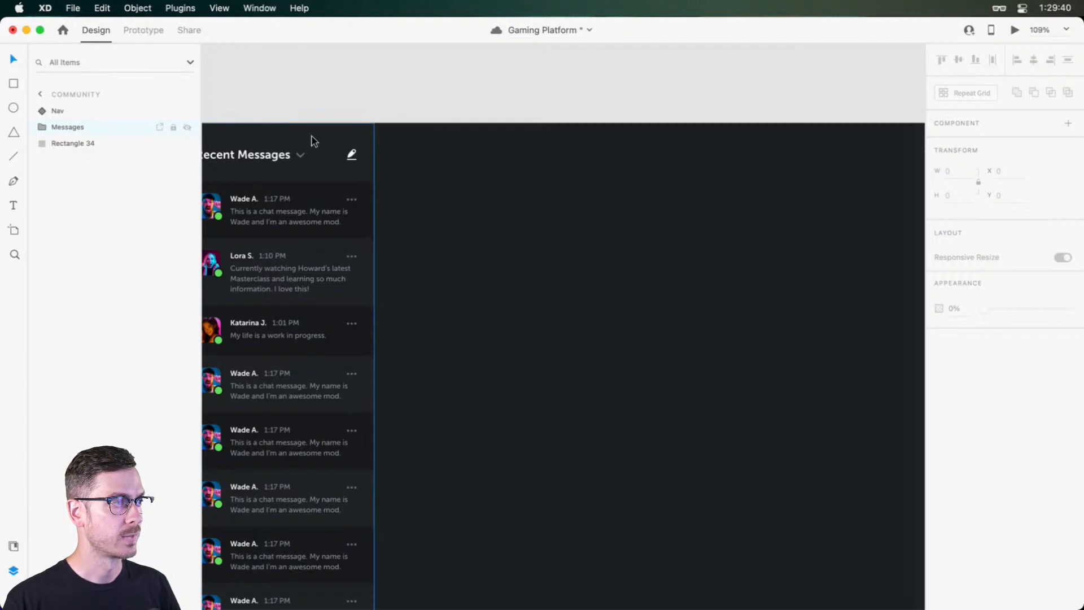
pyautogui.press('r')
pyautogui.moveTo(374, 125)
pyautogui.mouseDown()
pyautogui.moveTo(572, 197)
pyautogui.moveTo(833, 176)
pyautogui.moveTo(801, 194)
pyautogui.moveTo(705, 175)
pyautogui.moveTo(713, 184)
pyautogui.mouseUp()
pyautogui.hscroll(3, 756, 186)
pyautogui.hscroll(-5, 613, 176)
pyautogui.scroll(2, 779, 181)
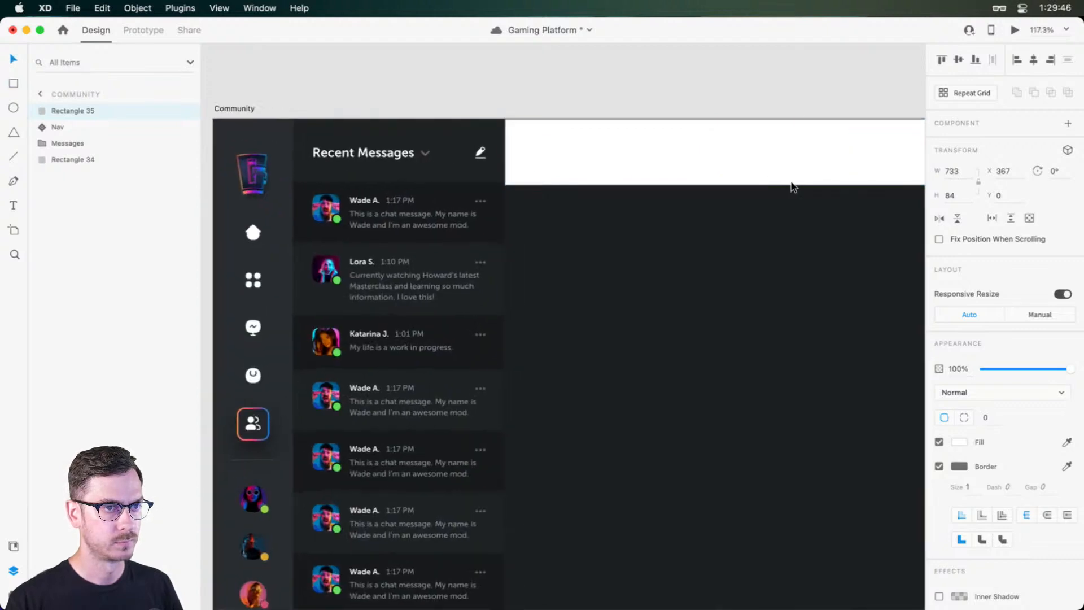
# Step: Remove the new rectangle's border and adjust it to 79 high with its left edge at X 368
pyautogui.moveTo(794, 186); pyautogui.dragTo(793, 184)
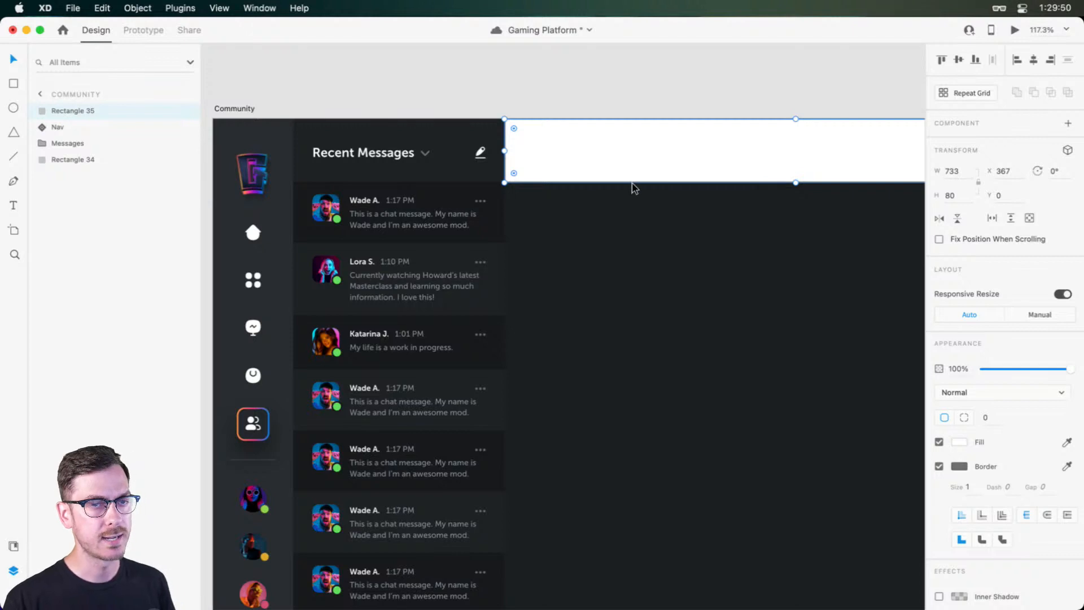
pyautogui.click(939, 466)
pyautogui.scroll(5, 442, 166)
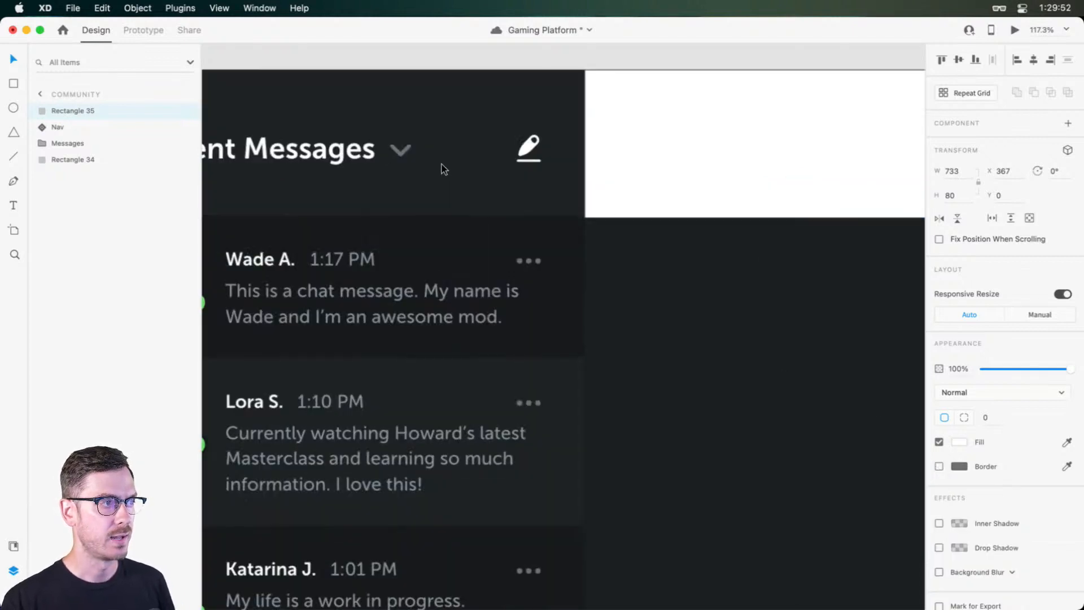
pyautogui.moveTo(778, 217); pyautogui.dragTo(779, 215)
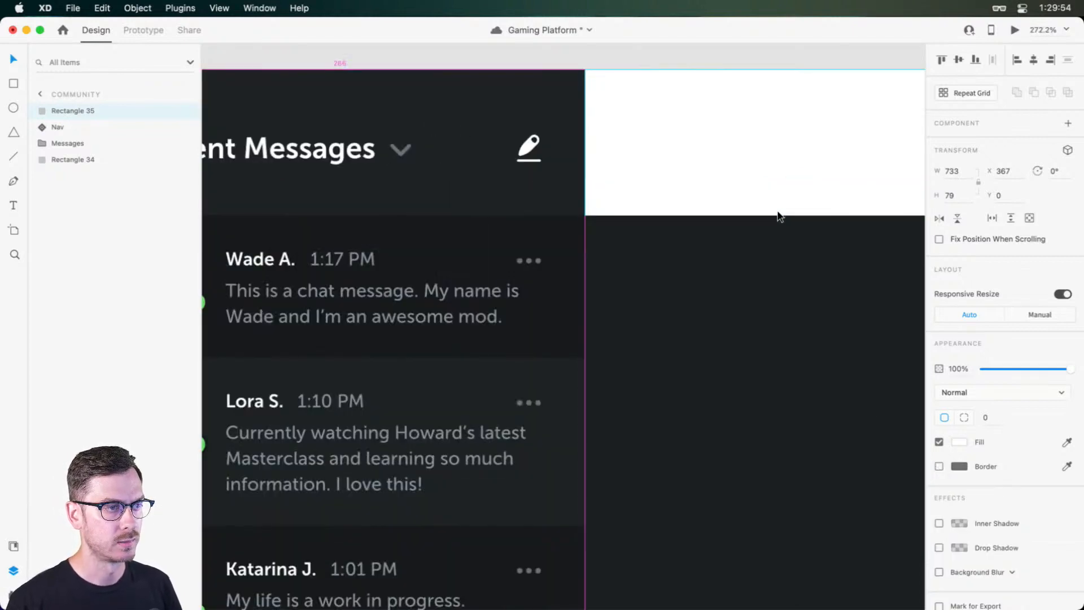
pyautogui.moveTo(587, 145); pyautogui.dragTo(587, 146)
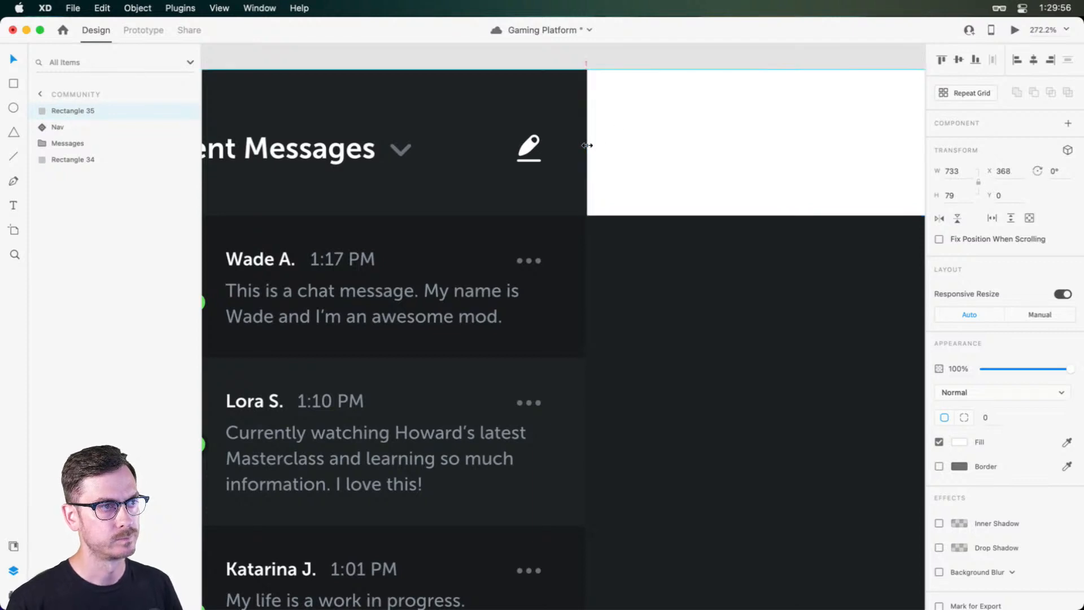
# Step: Fill the new rectangle with the colour sampled from the Recent Messages header and save #202326 to the document colours
pyautogui.click(1066, 442)
pyautogui.click(477, 109)
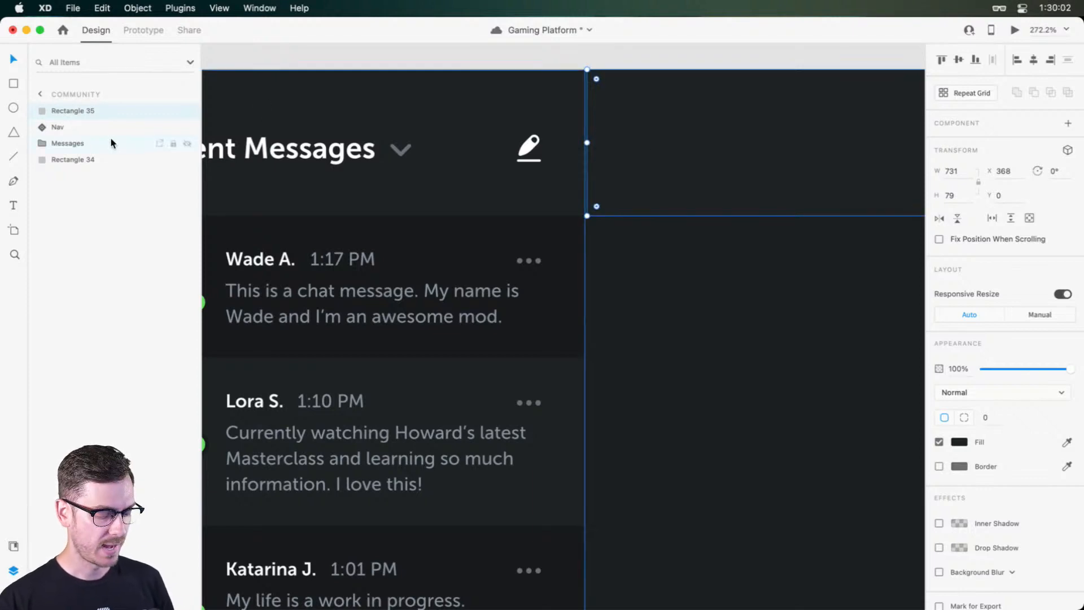
pyautogui.press('super+shift+c')
pyautogui.click(188, 128)
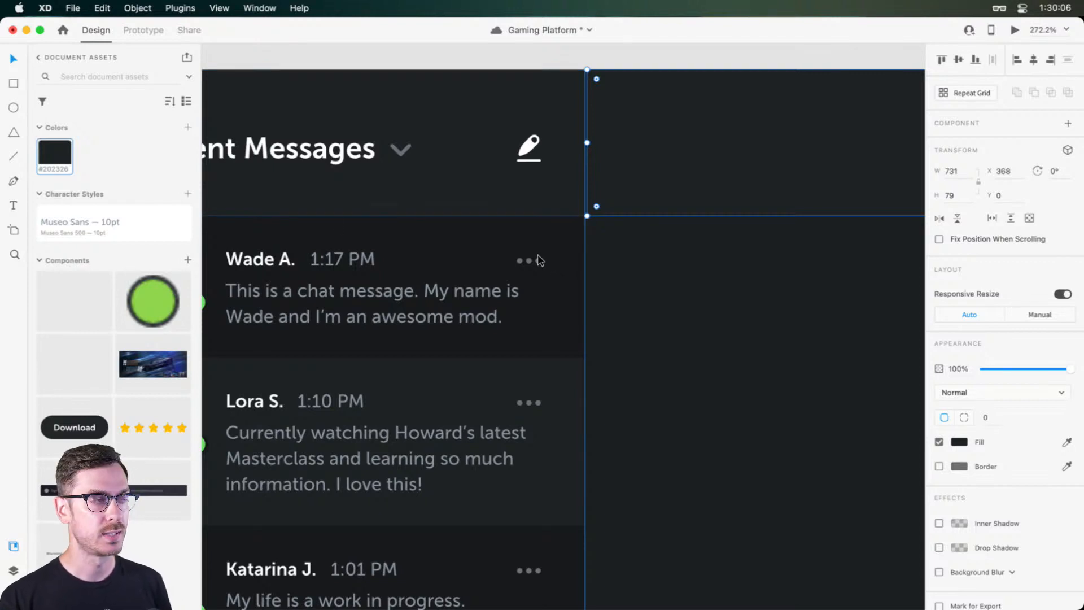
# Step: Try changing the saved document colour to bright blue #0080FF across the design and undo the change
pyautogui.rightClick(57, 155)
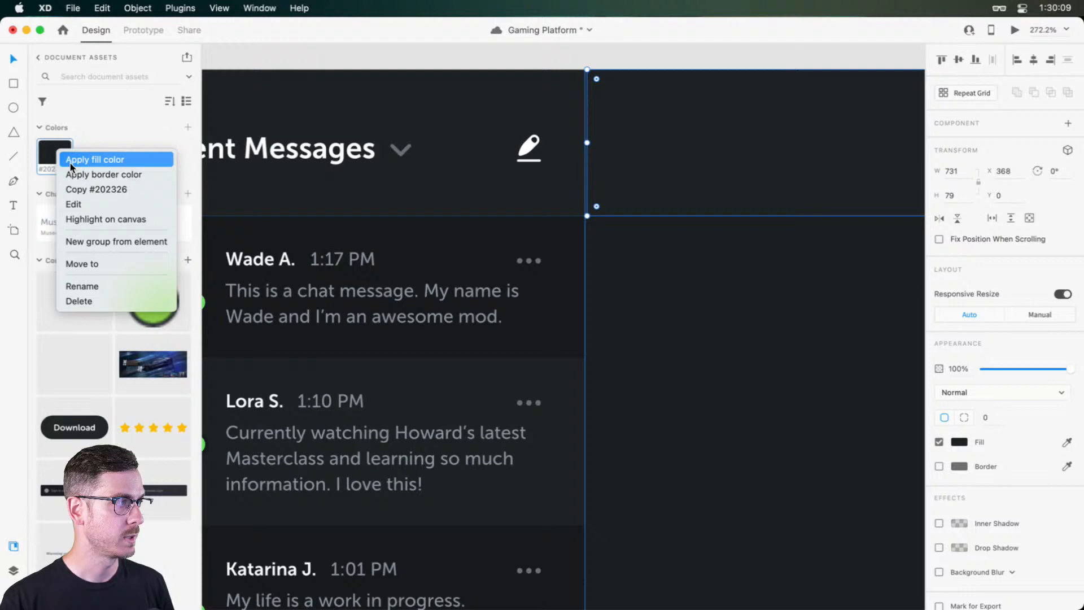
pyautogui.click(100, 203)
pyautogui.click(182, 136)
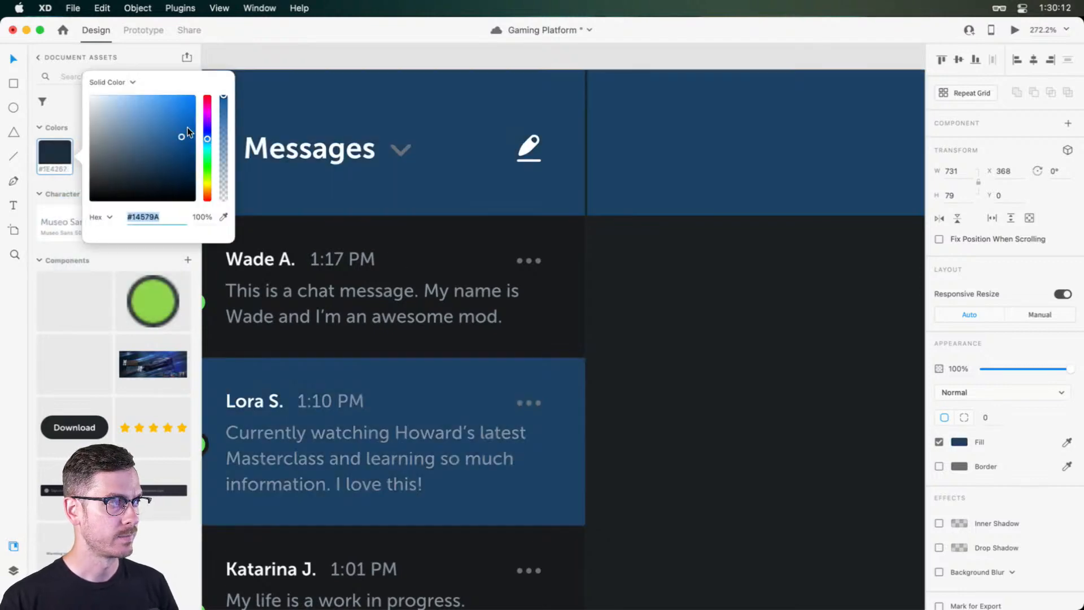
pyautogui.moveTo(188, 128)
pyautogui.mouseDown()
pyautogui.moveTo(141, 181)
pyautogui.moveTo(194, 96)
pyautogui.mouseUp()
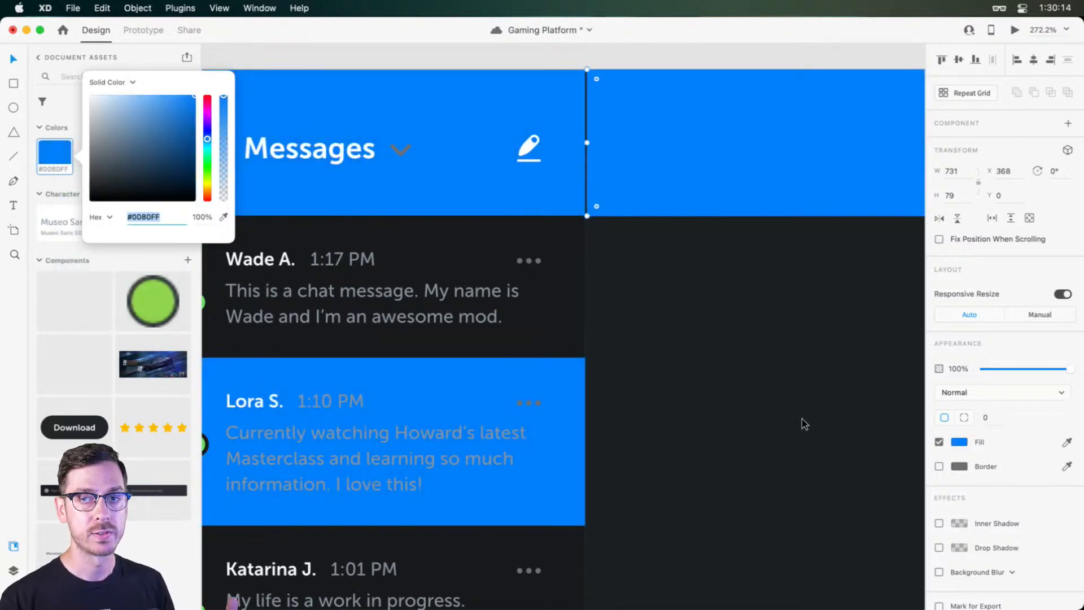
pyautogui.click(733, 366)
pyautogui.press('super+z')
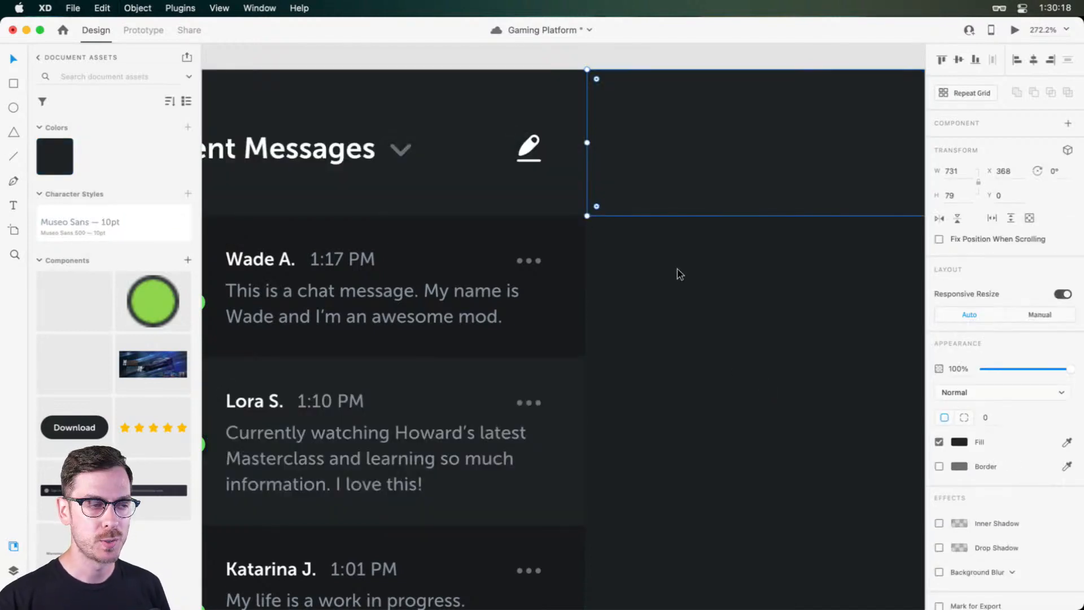
# Step: Save the Recent Messages heading's formatting as a character style and name it "Panel, header"
pyautogui.hscroll(5, 678, 271)
pyautogui.scroll(-4, 561, 252)
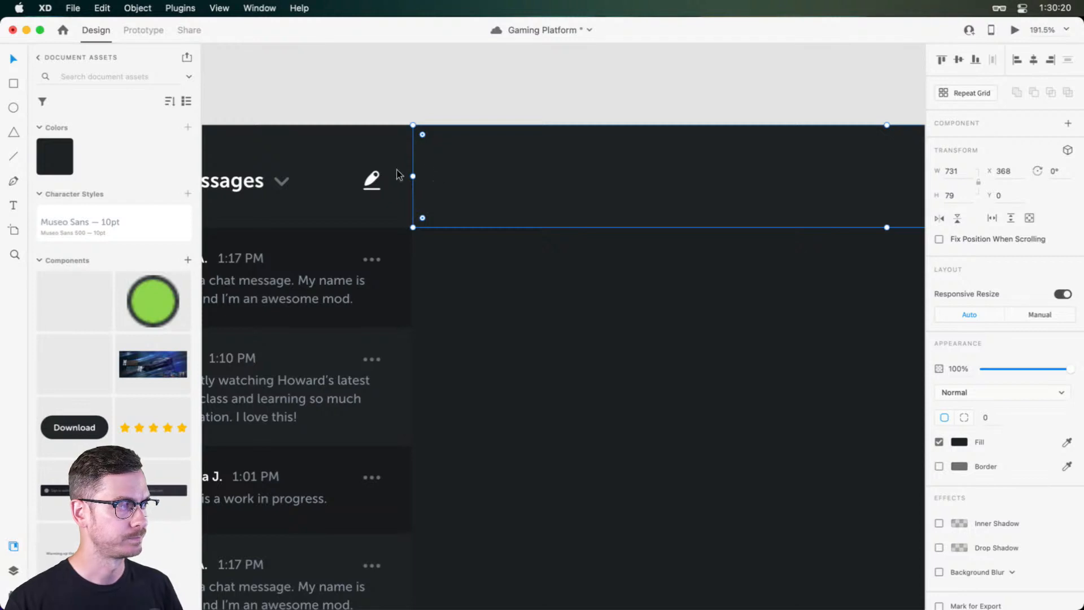
pyautogui.click(237, 182)
pyautogui.hscroll(-3, 240, 155)
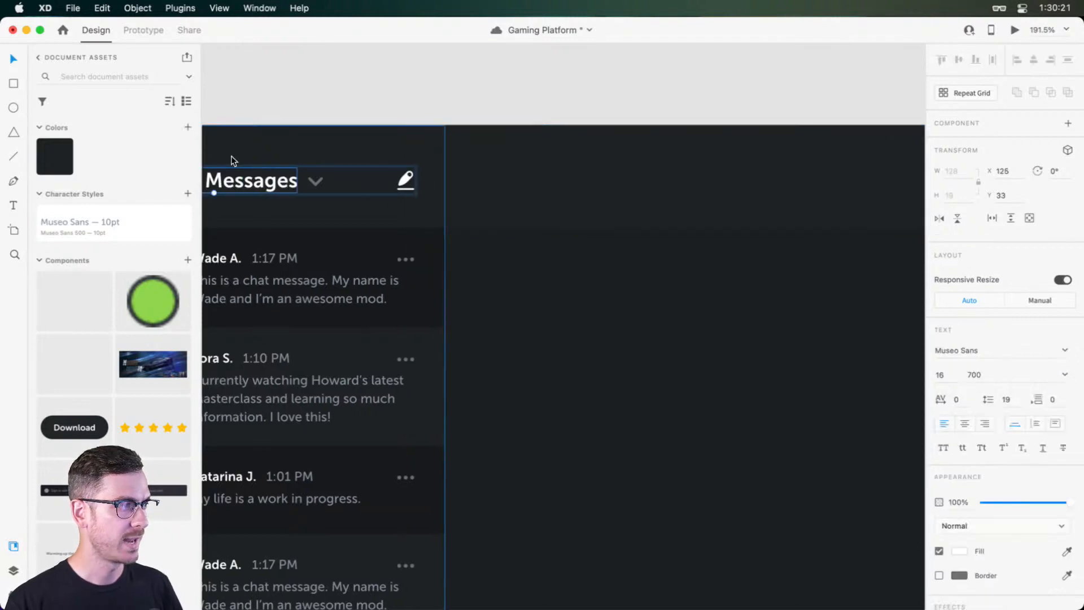
pyautogui.click(188, 193)
pyautogui.hscroll(-5, 374, 236)
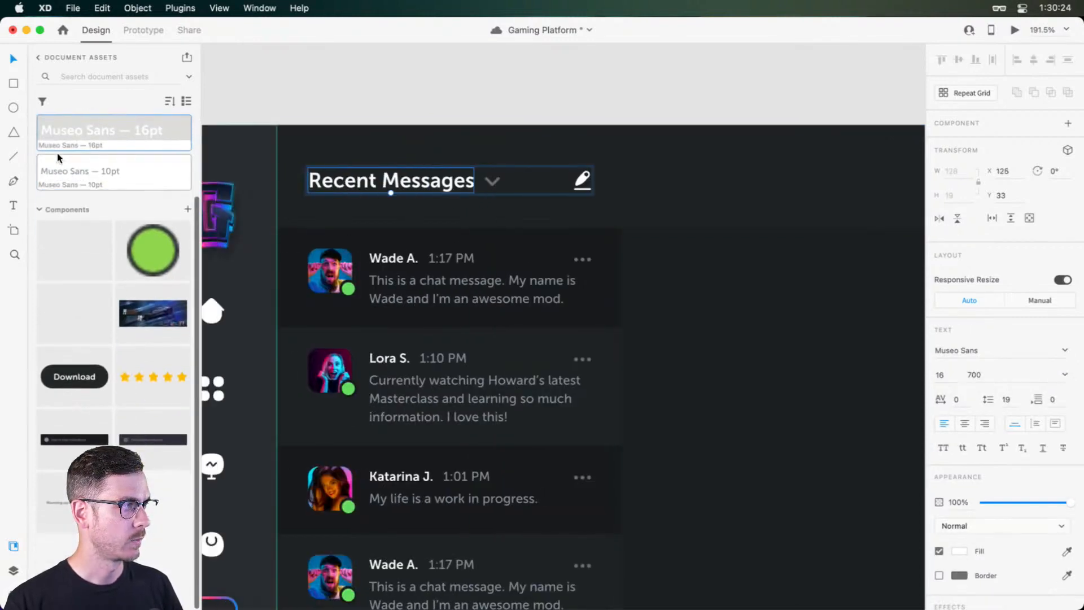
pyautogui.doubleClick(64, 146)
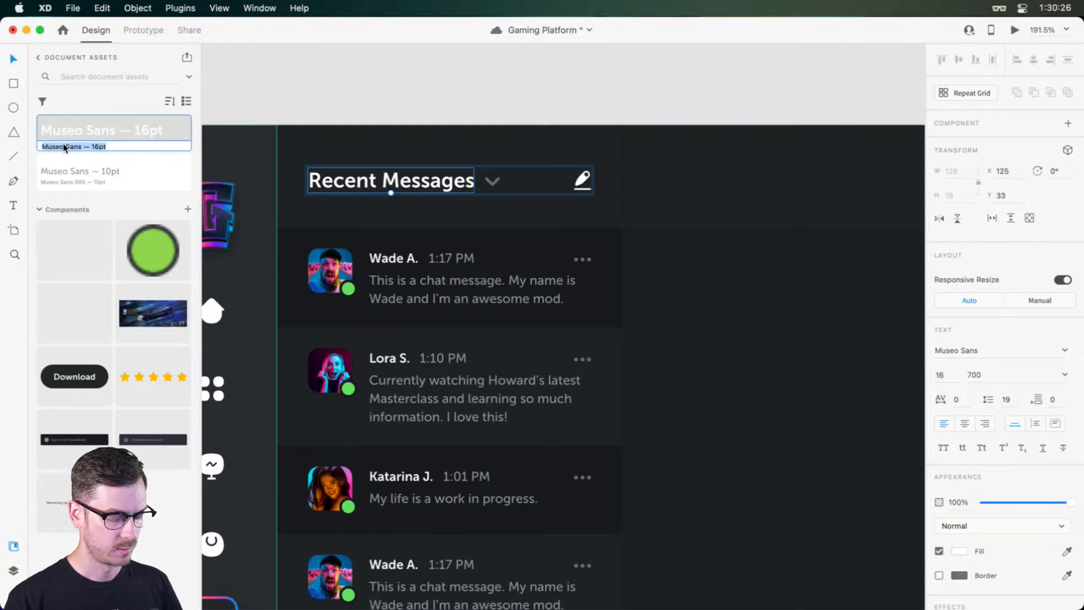
pyautogui.write('Panel, heade')
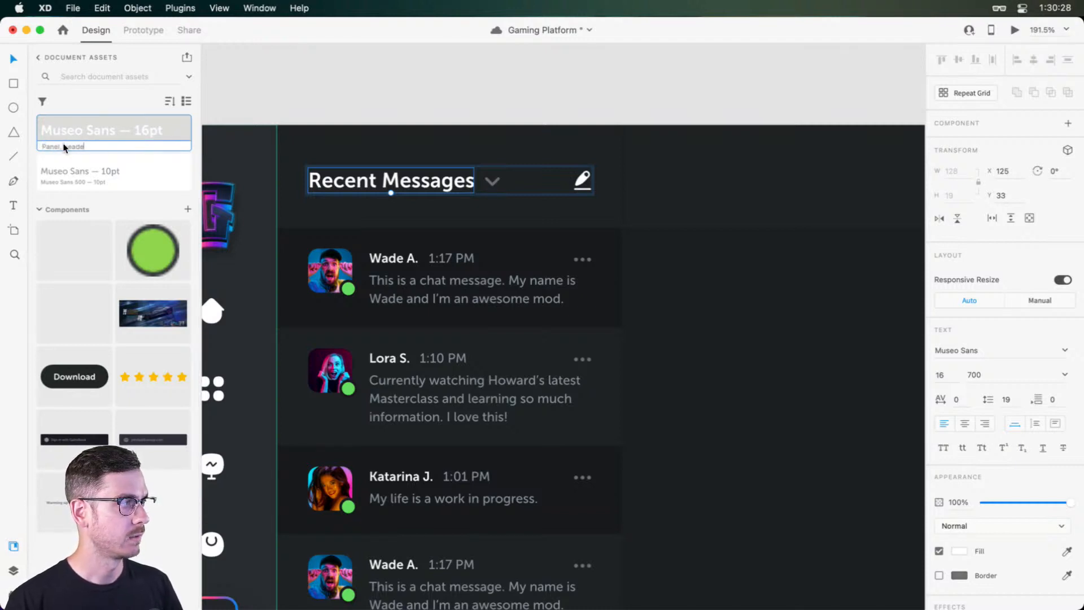
pyautogui.write('r')
pyautogui.press('Return')
pyautogui.hscroll(5, 621, 266)
pyautogui.press('Escape')
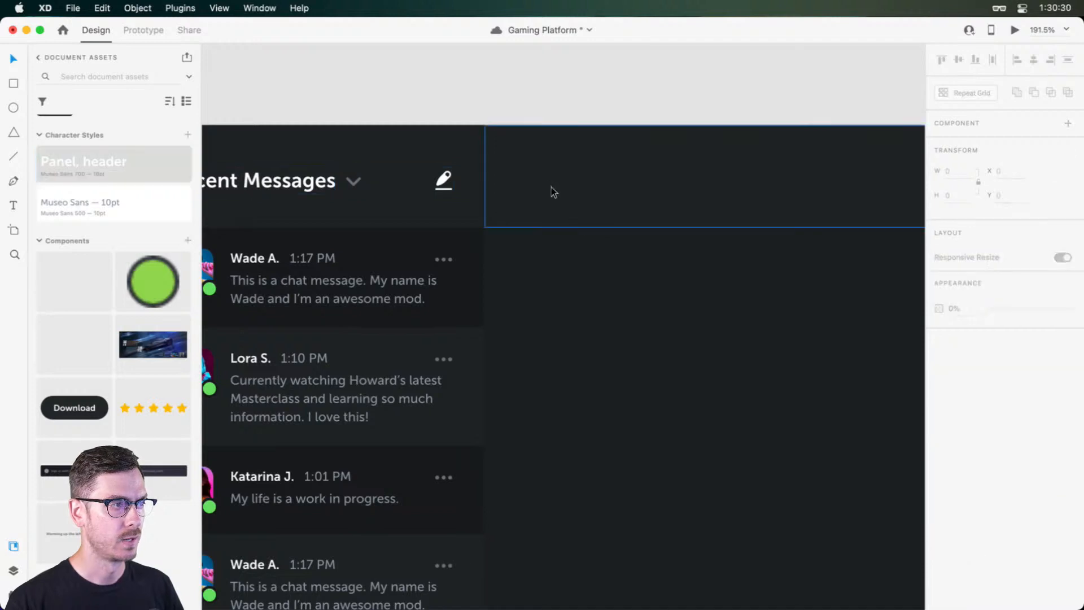
# Step: Add the text "Gaming Designers" inside the new header rectangle
pyautogui.click(551, 187)
pyautogui.press('t')
pyautogui.click(566, 185)
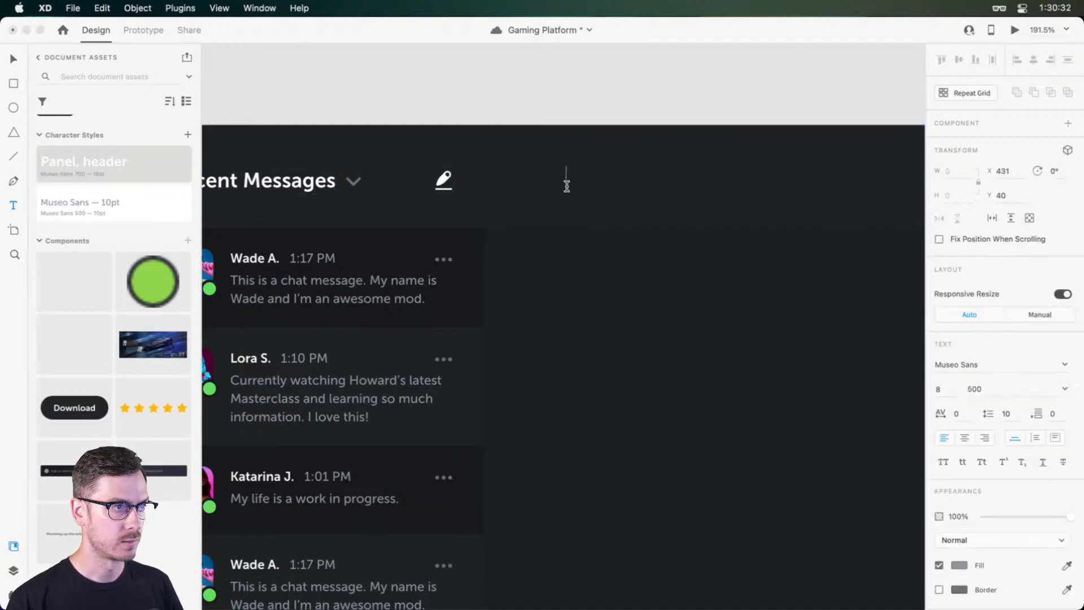
pyautogui.write('Gaming Desig')
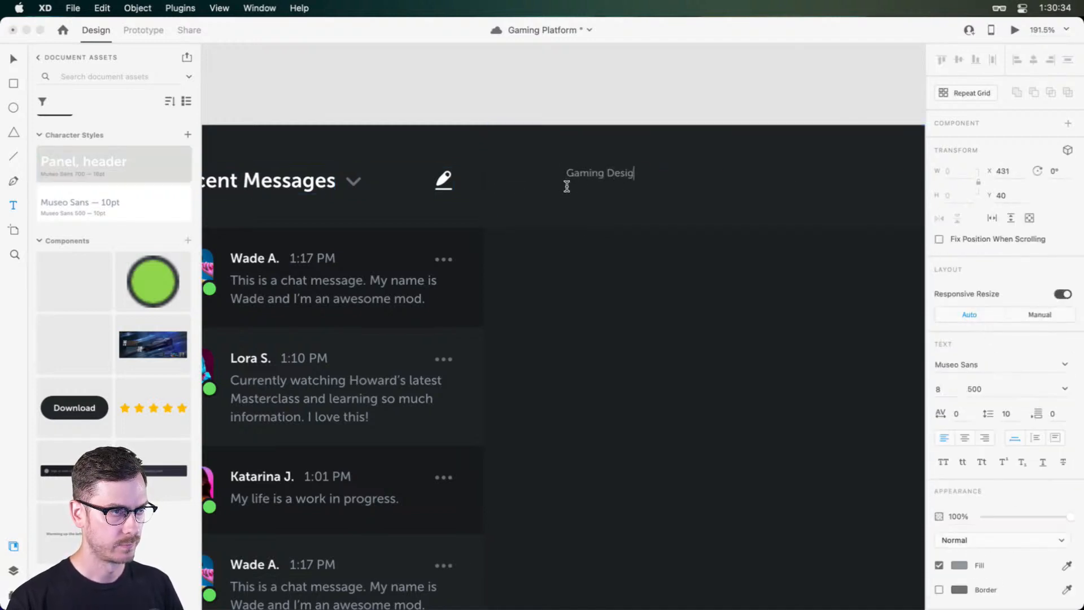
pyautogui.write('ners')
pyautogui.press('Escape')
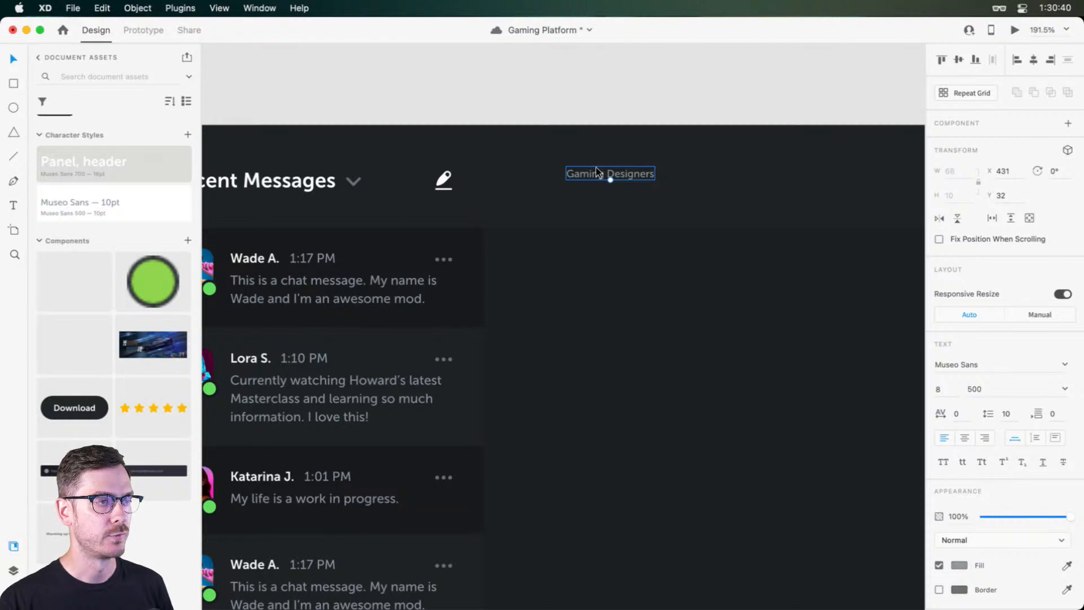
# Step: Apply the "Panel, header" character style to the Gaming Designers text and position it at X 427, Y 30
pyautogui.click(144, 157)
pyautogui.moveTo(611, 169); pyautogui.dragTo(560, 168)
pyautogui.moveTo(604, 178); pyautogui.dragTo(549, 175)
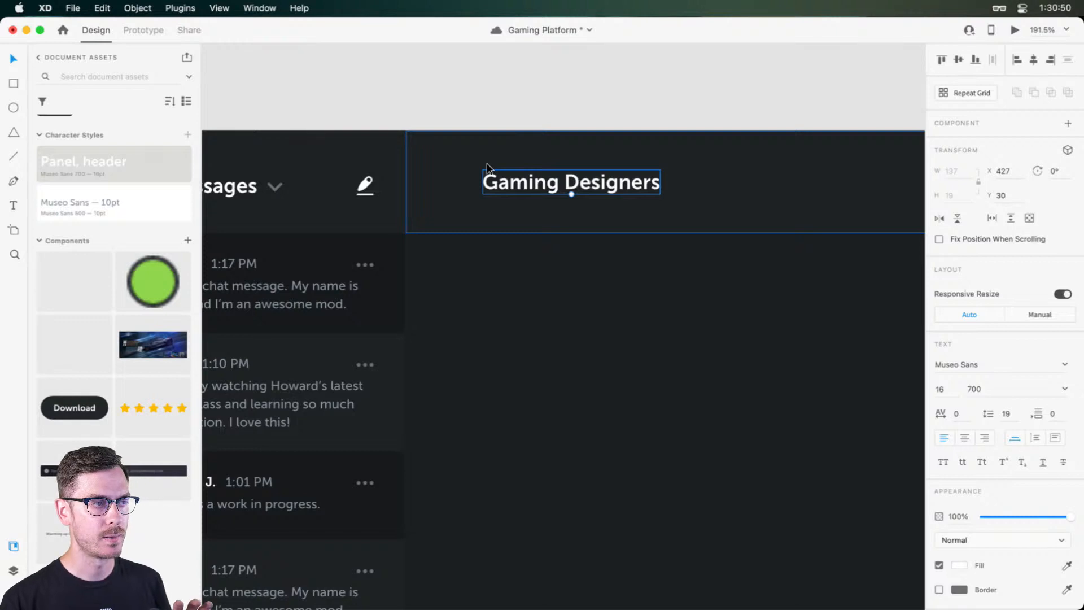
# Step: Draw a circle 31 by 31 in front of the Gaming Designers text and position it at X 392, Y 24
pyautogui.scroll(3, 486, 167)
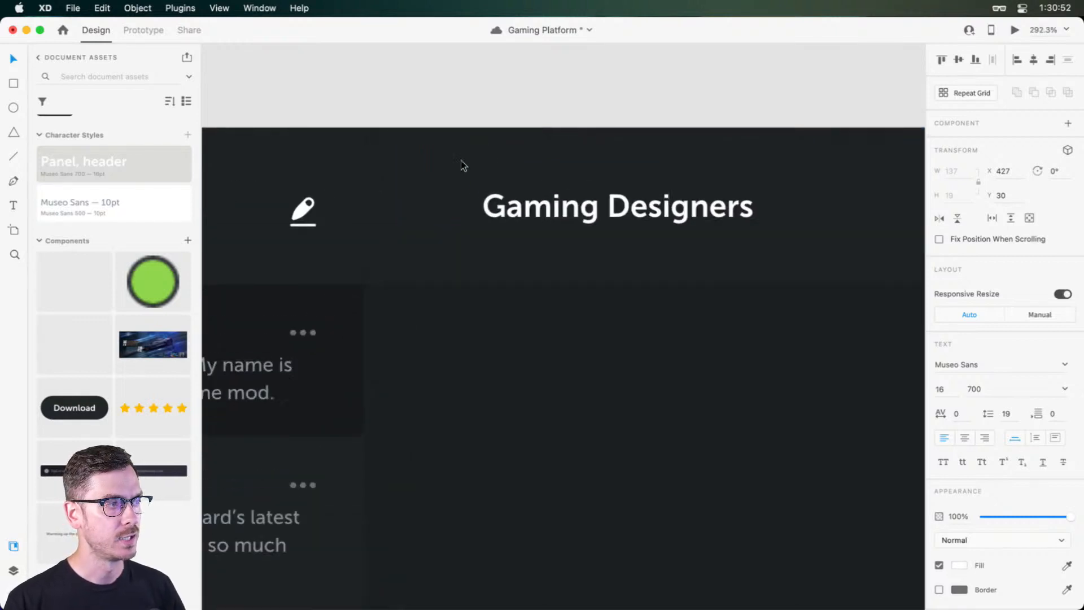
pyautogui.press('e')
pyautogui.moveTo(407, 173); pyautogui.dragTo(473, 235)
pyautogui.press('v')
pyautogui.moveTo(438, 201); pyautogui.dragTo(439, 202)
pyautogui.press('alt')
pyautogui.press('Right')
pyautogui.press('Right')
pyautogui.press('Right')
pyautogui.press('Right')
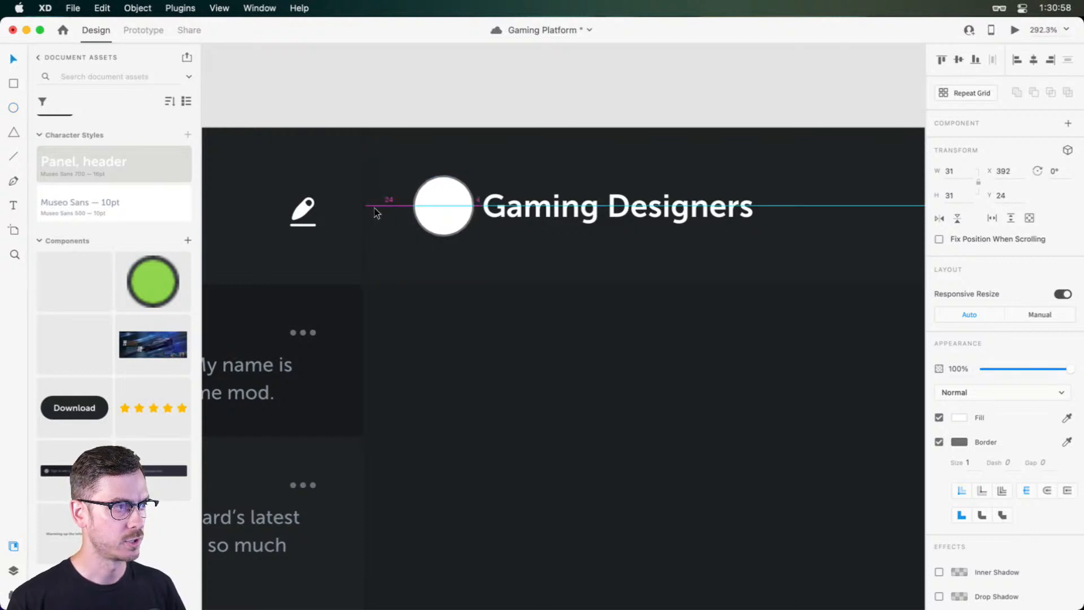
# Step: Move the Gaming Designers text farther from the circle to about X 439 and preview the screen
pyautogui.moveTo(561, 224); pyautogui.dragTo(581, 225)
pyautogui.press('super+Return')
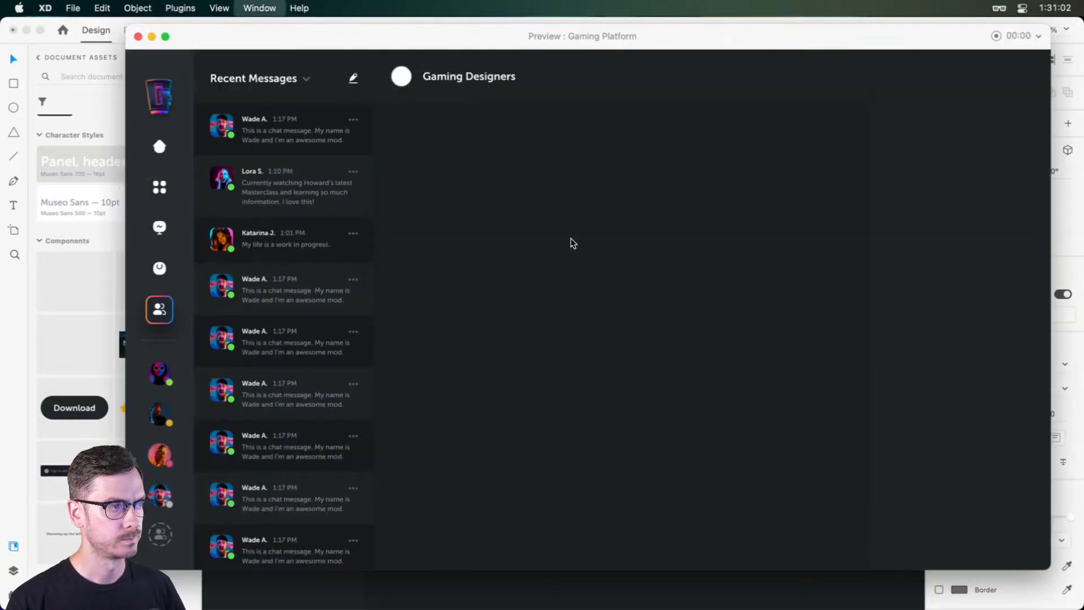
pyautogui.press('super+w')
# Step: Remove the circle's border and fill it with purple #9F20D8
pyautogui.click(456, 209)
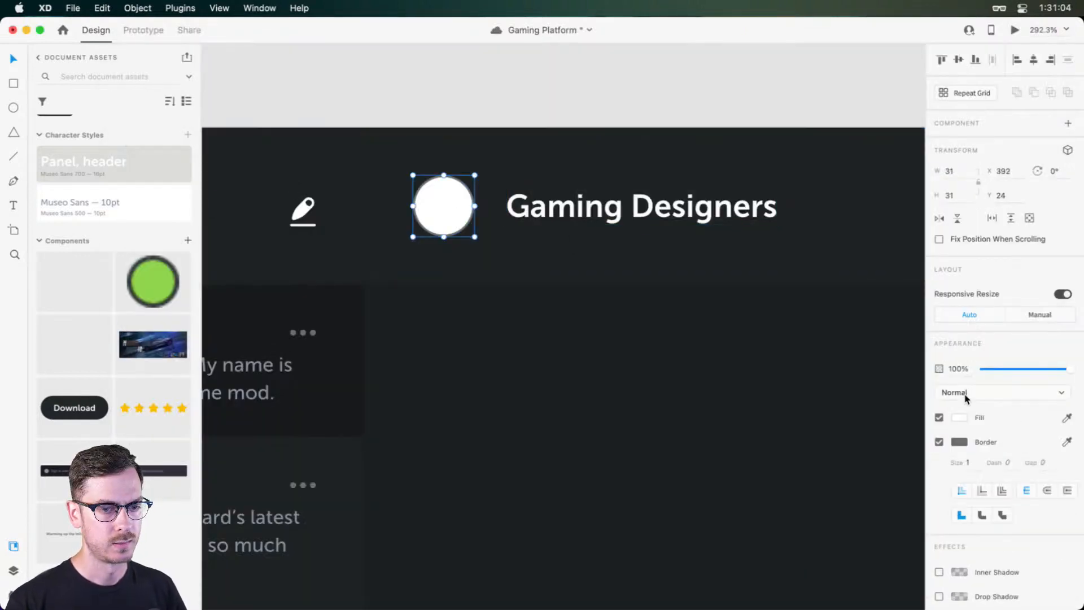
pyautogui.click(939, 441)
pyautogui.click(959, 417)
pyautogui.moveTo(915, 397); pyautogui.dragTo(921, 444)
pyautogui.click(886, 359)
pyautogui.moveTo(915, 359); pyautogui.dragTo(916, 375)
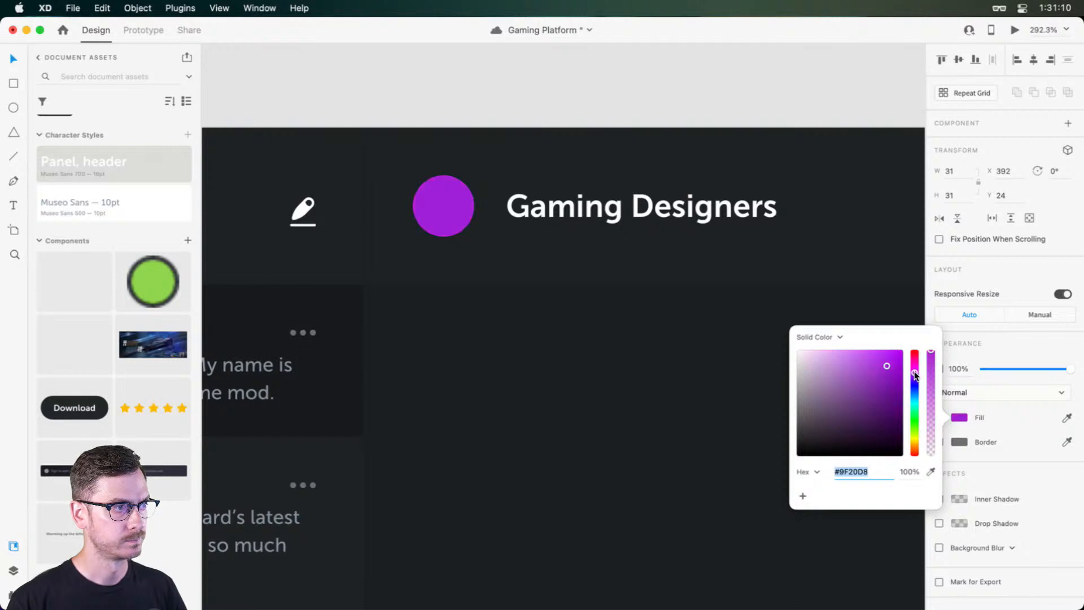
# Step: Nudge the Gaming Designers text sideways and back to X 439 to fine-tune its gap from the purple circle
pyautogui.click(554, 207)
pyautogui.moveTo(554, 207); pyautogui.dragTo(555, 207)
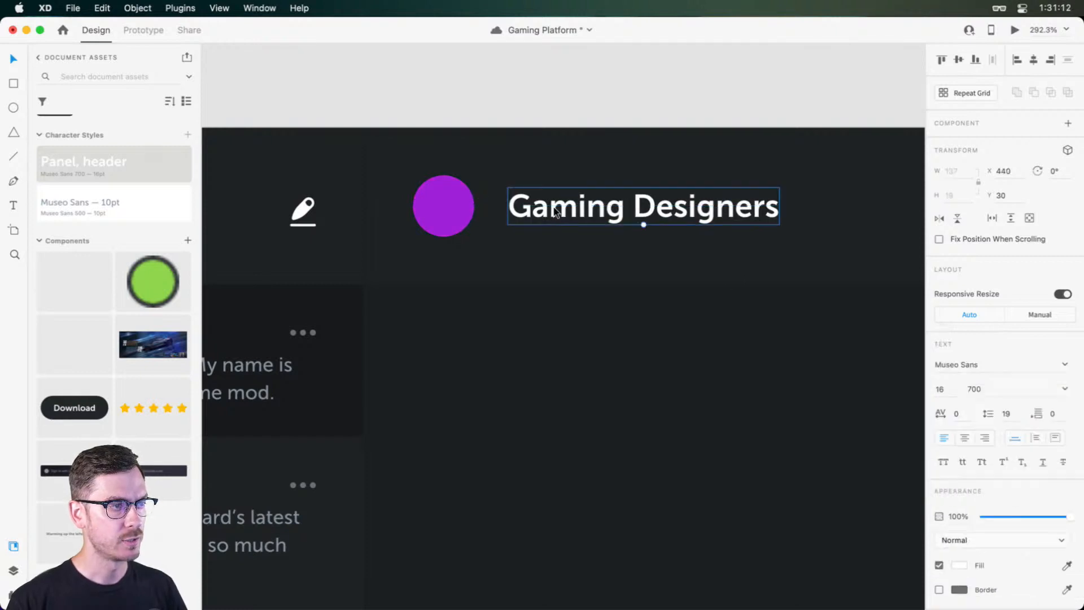
pyautogui.press('Left')
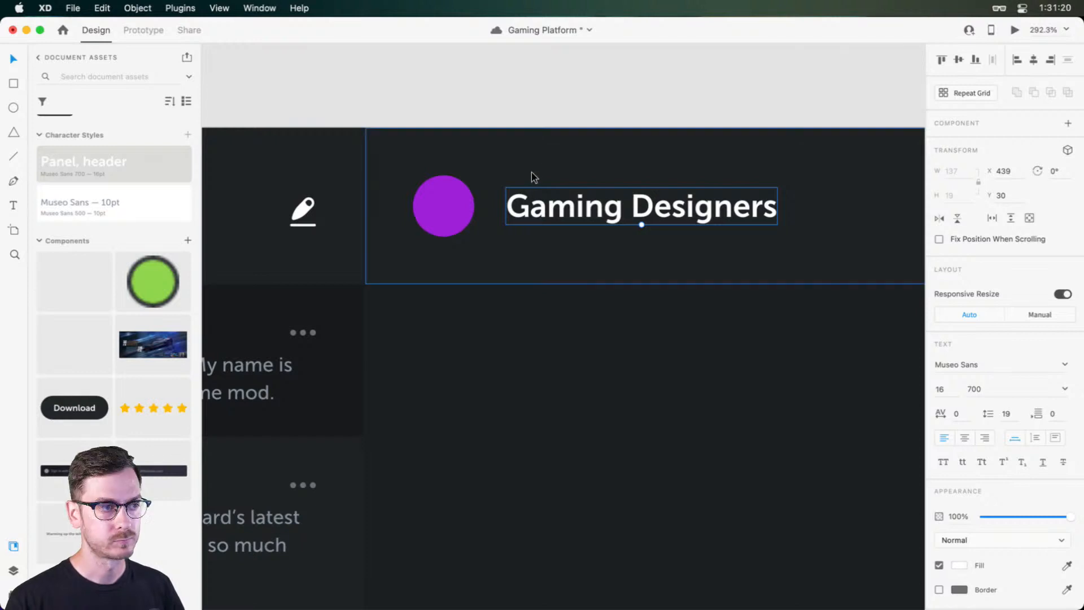
# Step: Move the Gaming Designers text up and place a copy below it at Y 42 reading "391 designers currently gaming"
pyautogui.moveTo(564, 209); pyautogui.dragTo(563, 194)
pyautogui.moveTo(564, 195); pyautogui.dragTo(563, 240)
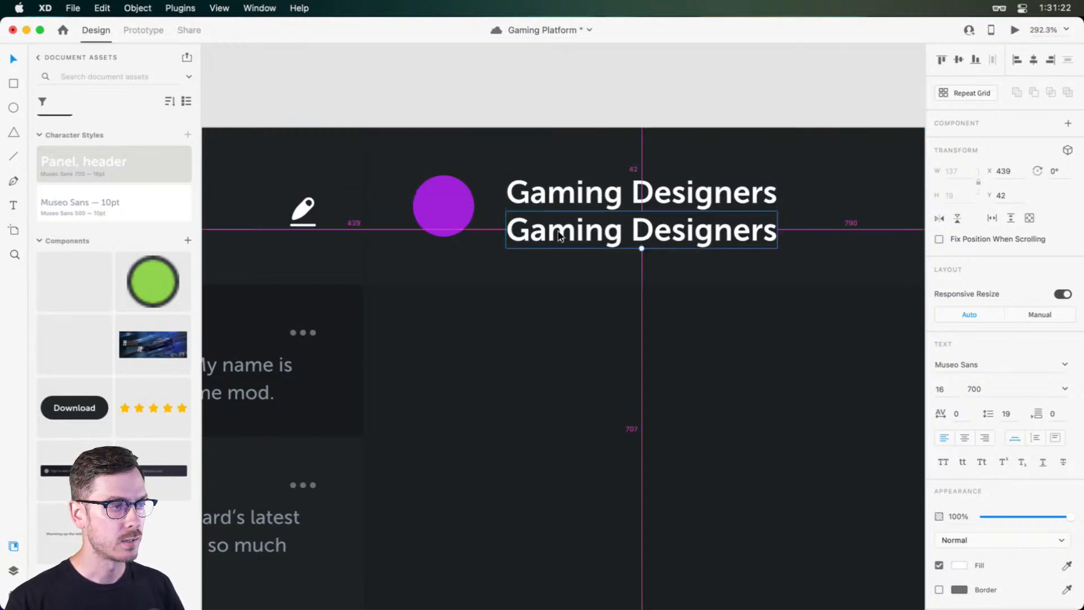
pyautogui.doubleClick(563, 239)
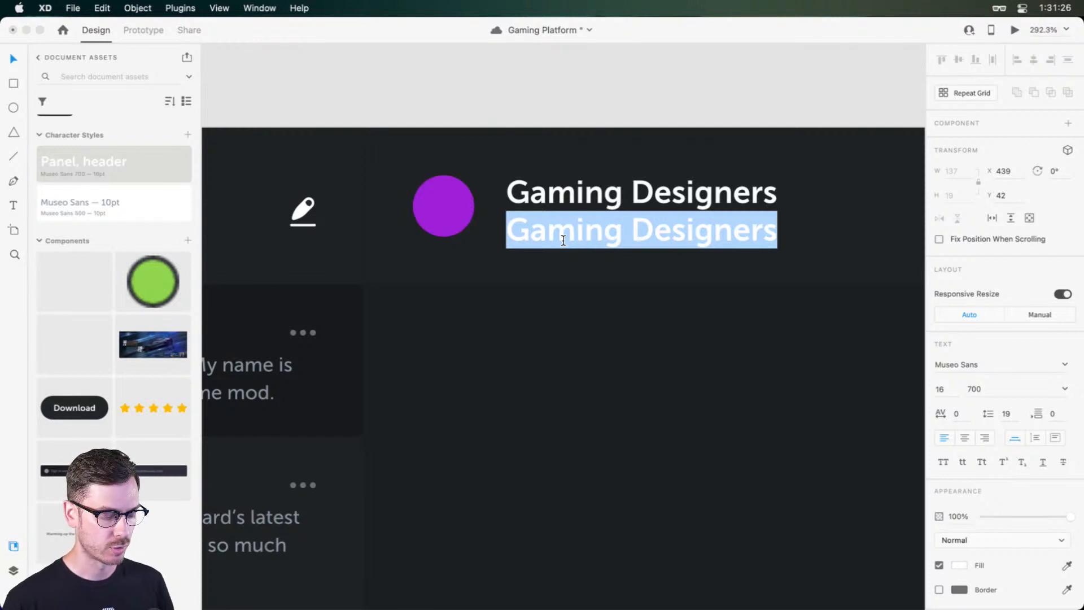
pyautogui.write('391')
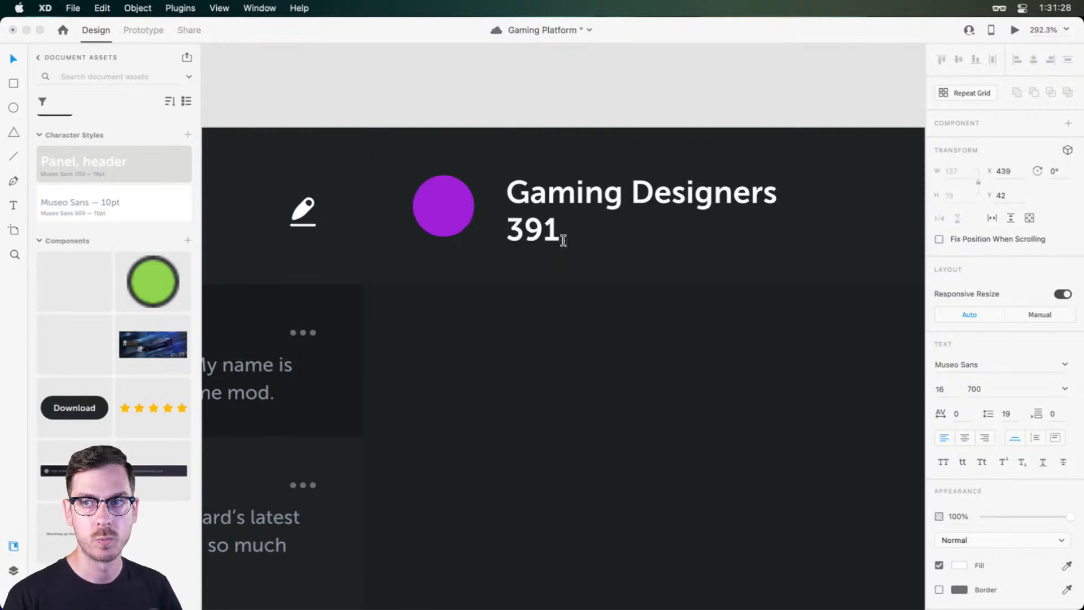
pyautogui.write(' designers ')
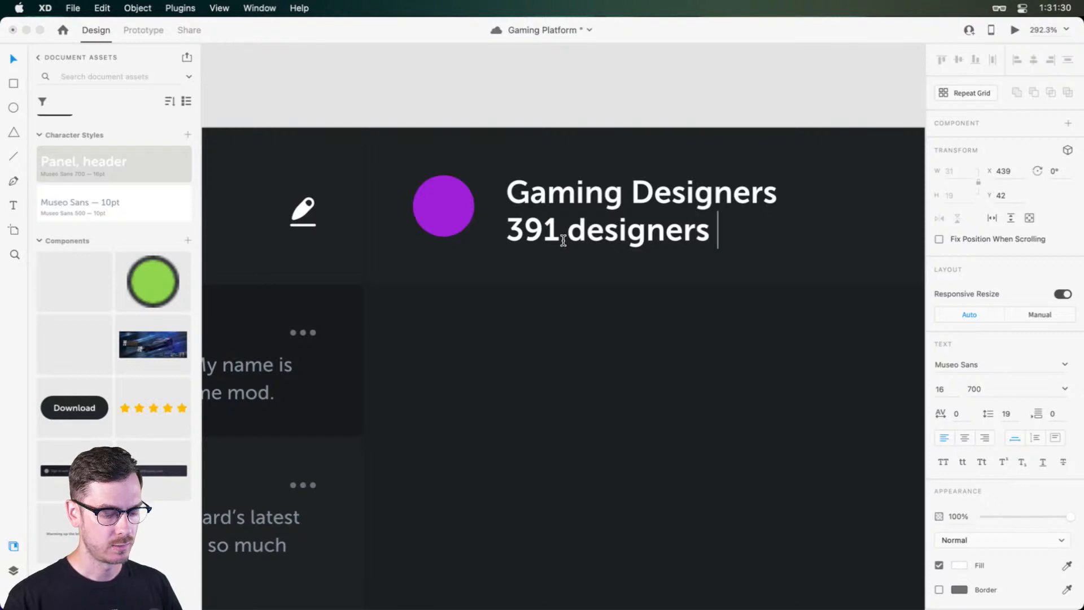
pyautogui.write('currently gam')
pyautogui.press('Escape')
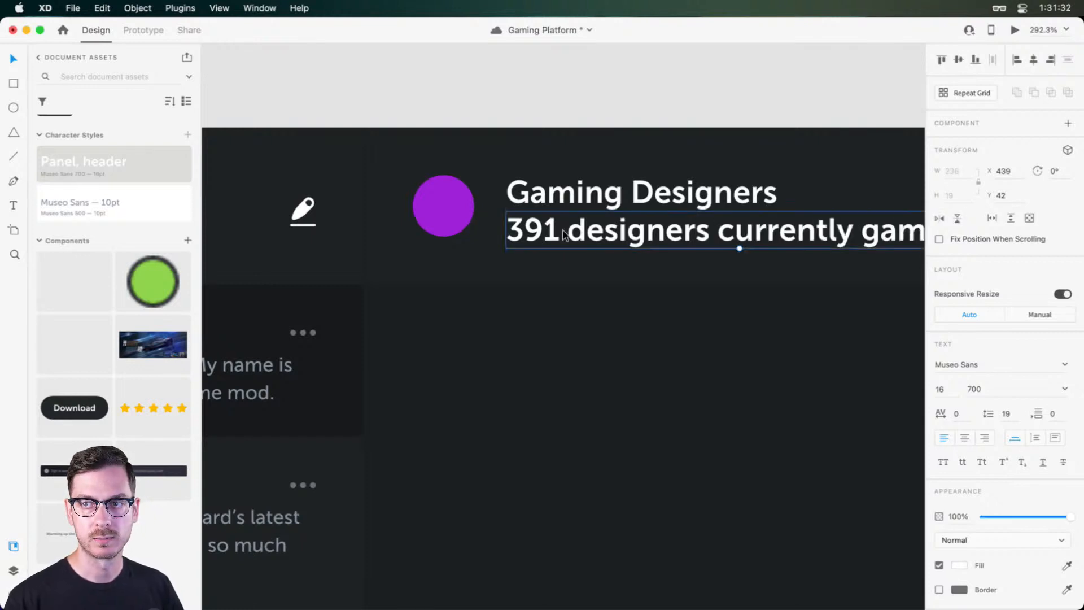
# Step: Set the "391 designers currently gaming" text to size 12 and weight 500, and nudge it up to Y 45
pyautogui.hscroll(1, 768, 246)
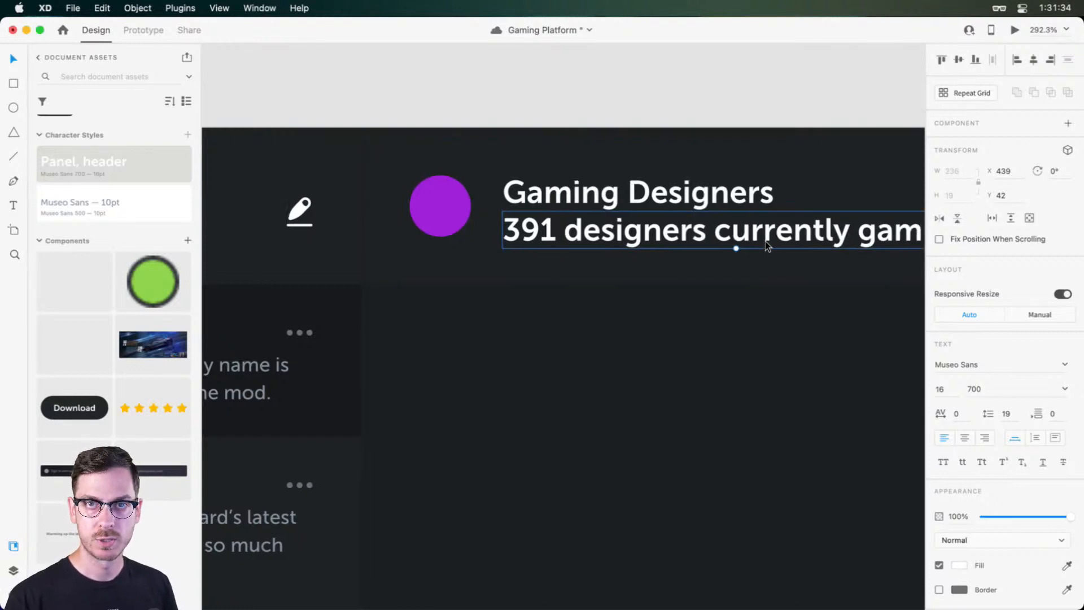
pyautogui.hscroll(3, 768, 246)
pyautogui.click(940, 393)
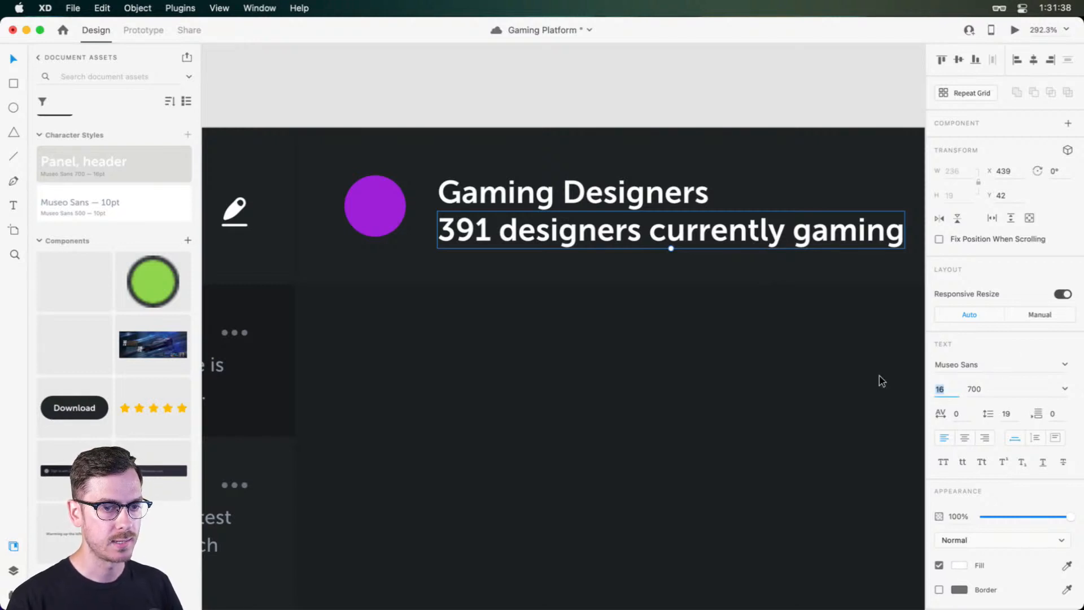
pyautogui.write('12')
pyautogui.press('Return')
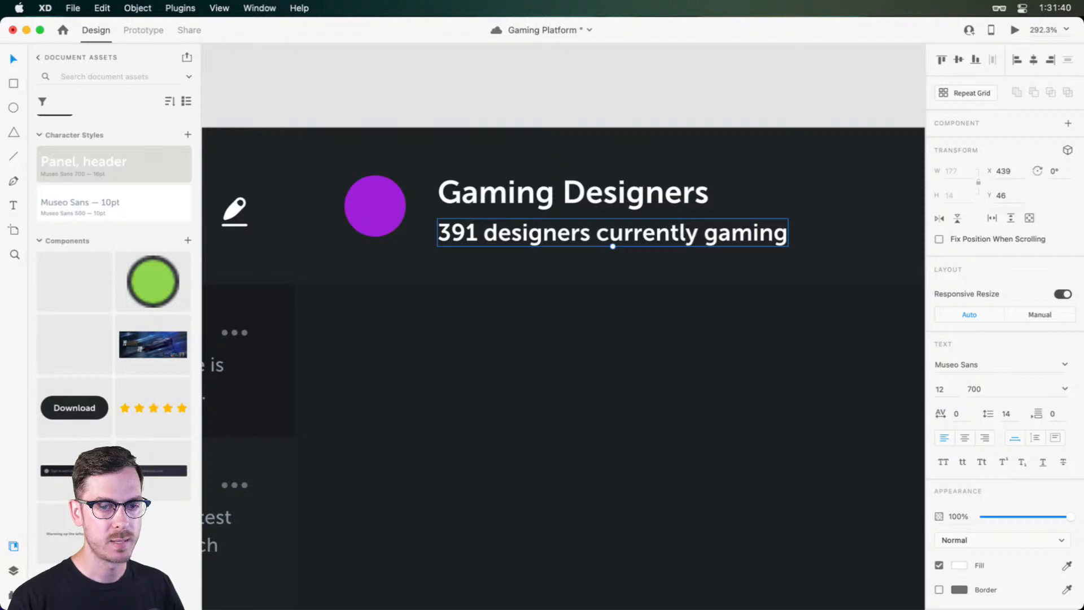
pyautogui.click(1065, 389)
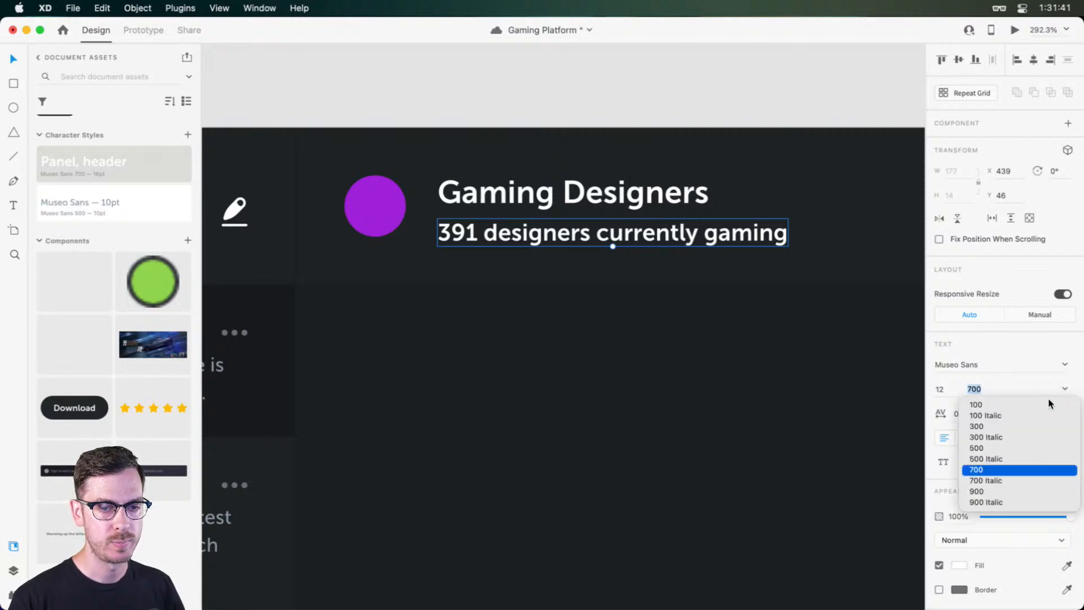
pyautogui.click(977, 448)
pyautogui.press('super+Return')
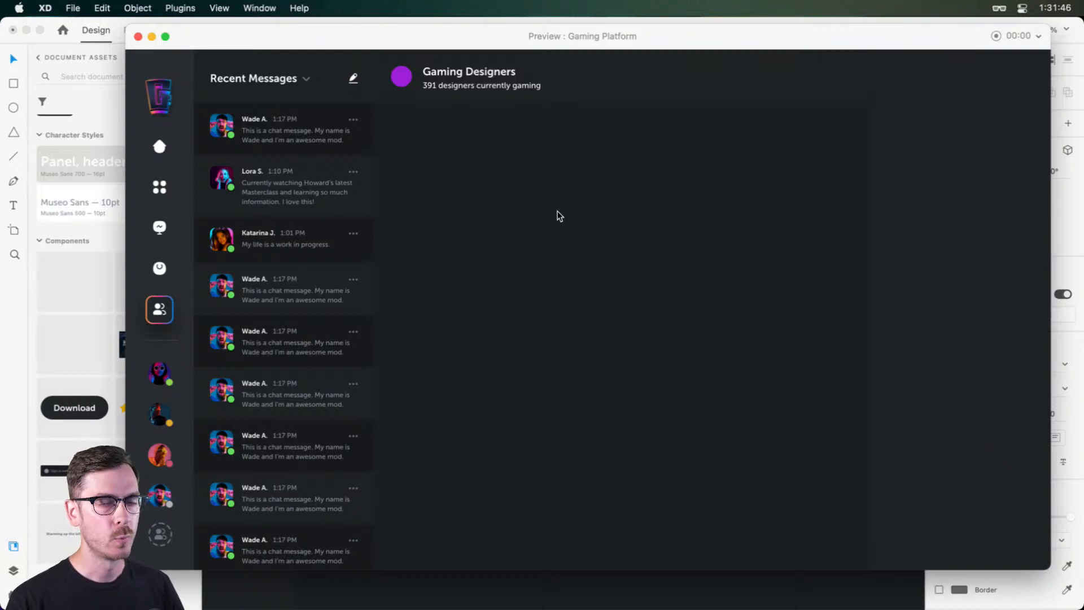
pyautogui.press('super+w')
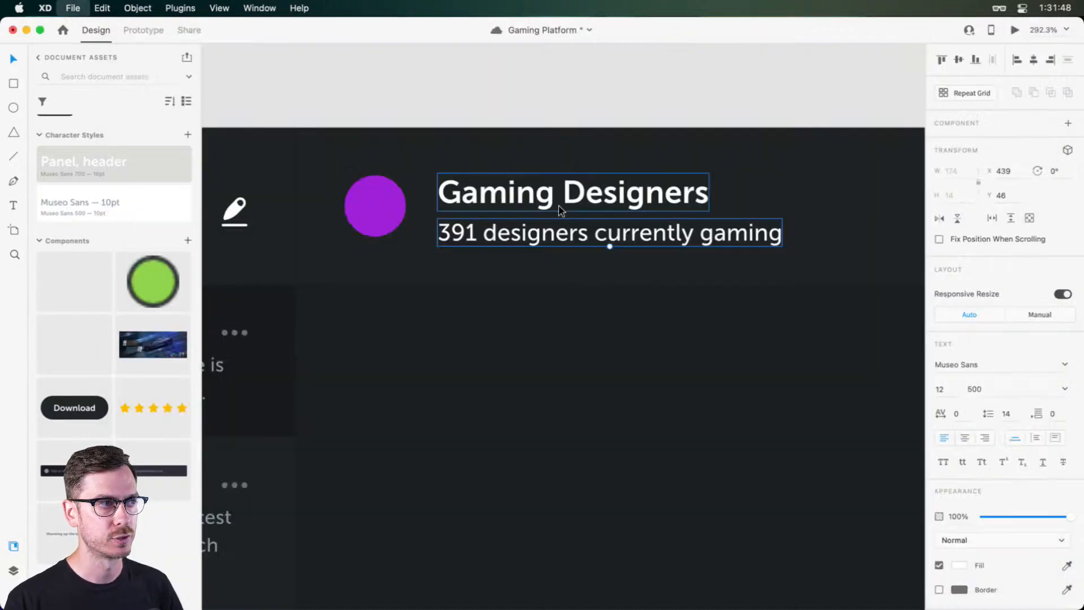
pyautogui.press('Up')
# Step: Save the grey of the first chat message's text as a document colour and apply it to the 391 designers line
pyautogui.hscroll(-5, 541, 252)
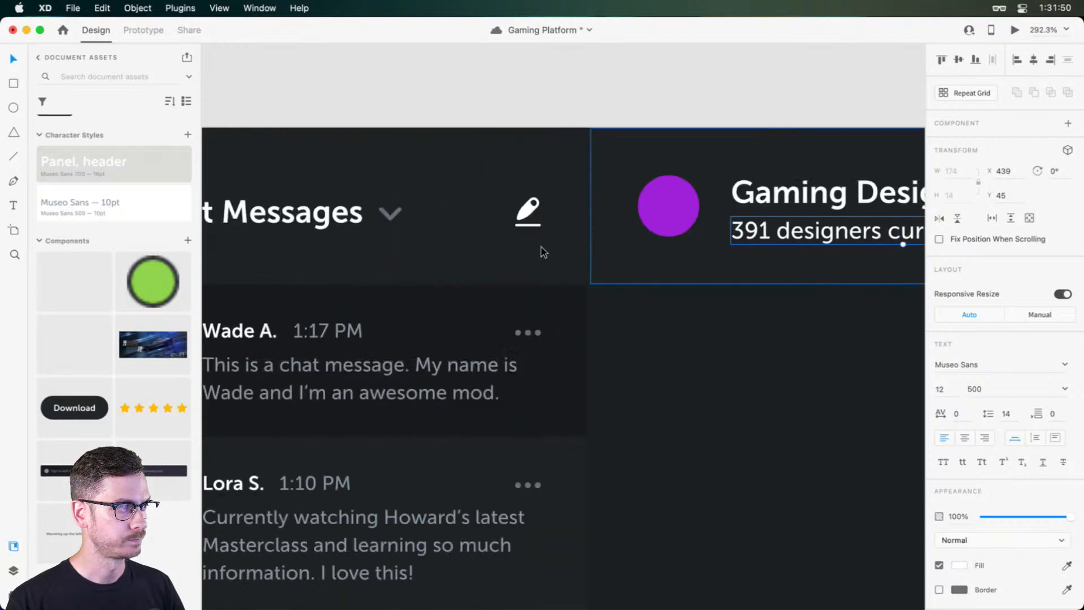
pyautogui.hscroll(-1, 541, 252)
pyautogui.click(415, 373)
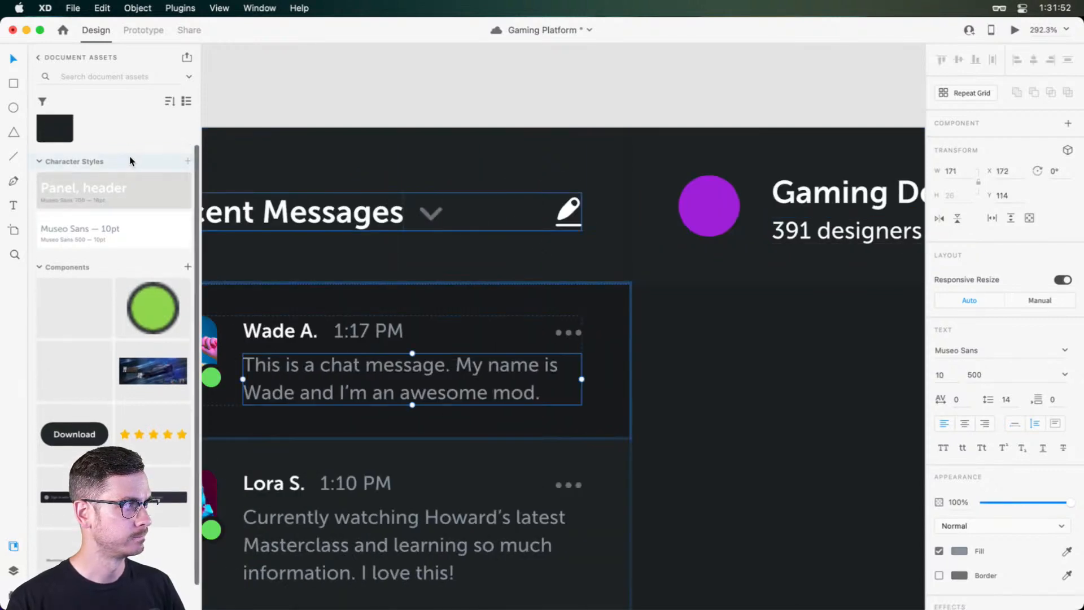
pyautogui.click(188, 126)
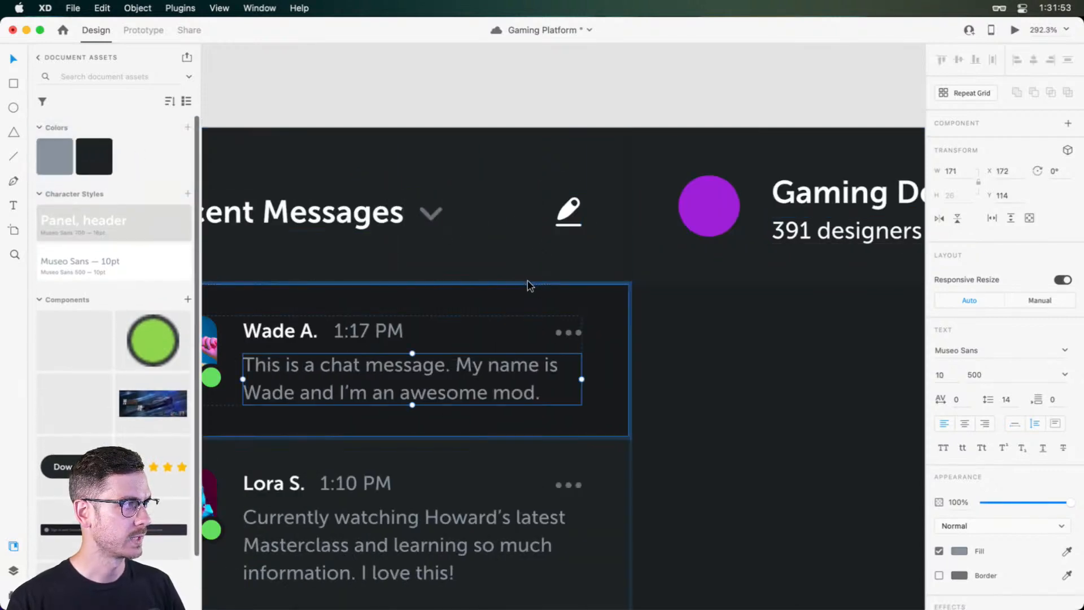
pyautogui.click(806, 248)
# Step: Tighten the gap between the Gaming Designers heading and the grey line below it, and preview the screen
pyautogui.hscroll(4, 608, 255)
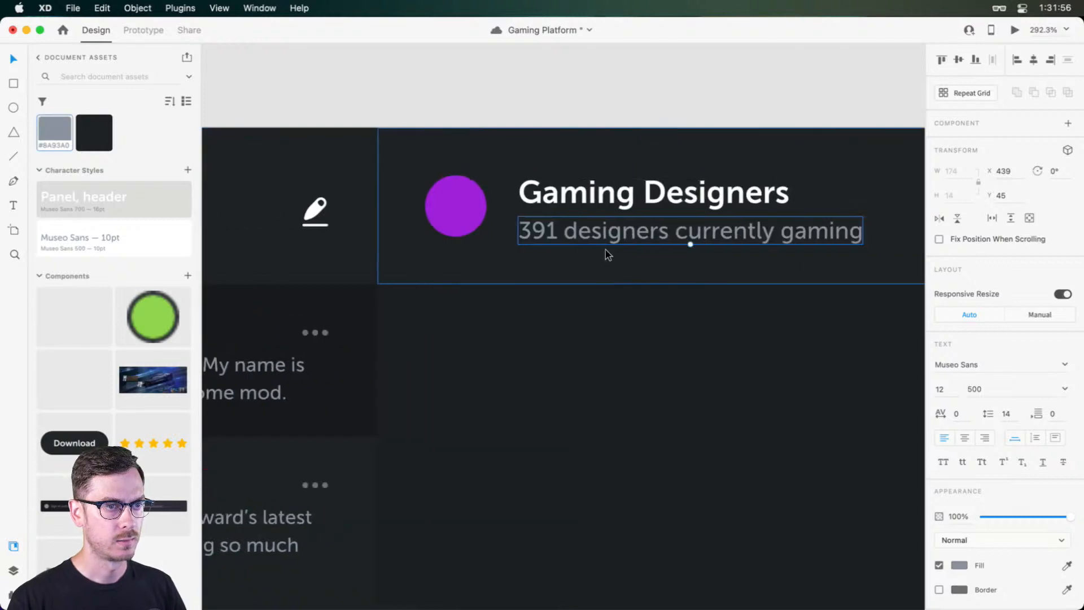
pyautogui.keyDown('shift'); pyautogui.click(597, 185); pyautogui.keyUp('shift')
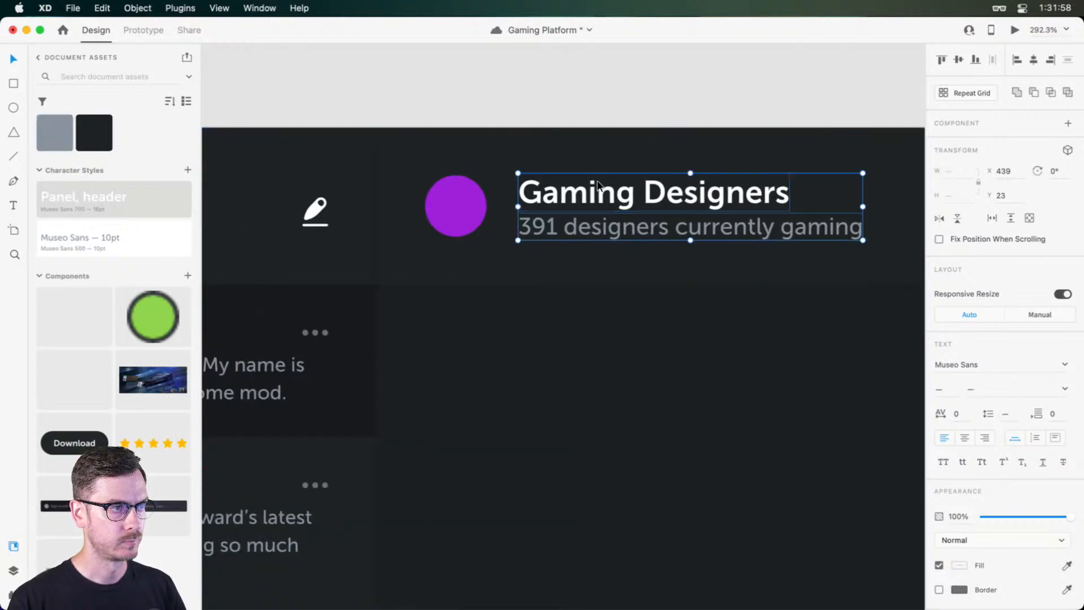
pyautogui.press('super+Return')
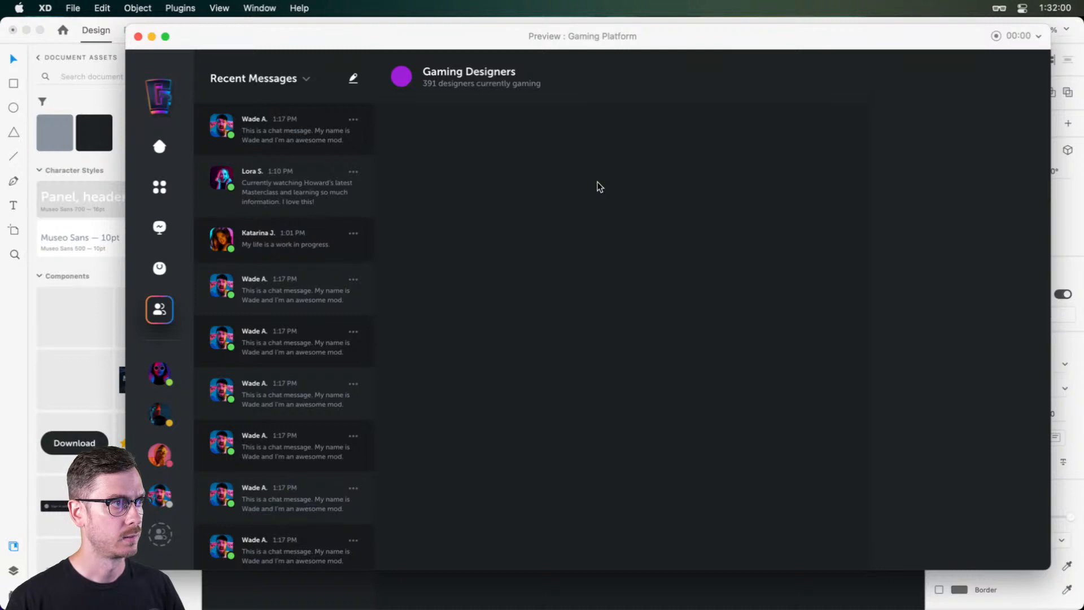
pyautogui.press('super+w')
# Step: Draw a white circle about 24 by 24 in the Gaming Designers header at X 887, Y 28, and preview the screen
pyautogui.scroll(-3, 597, 214)
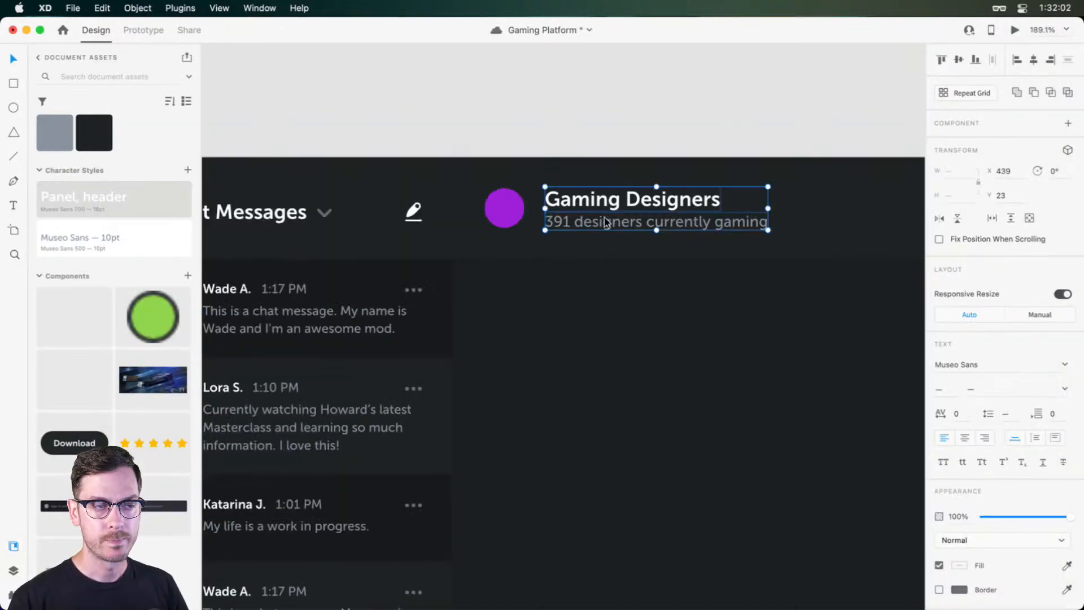
pyautogui.hscroll(10, 604, 222)
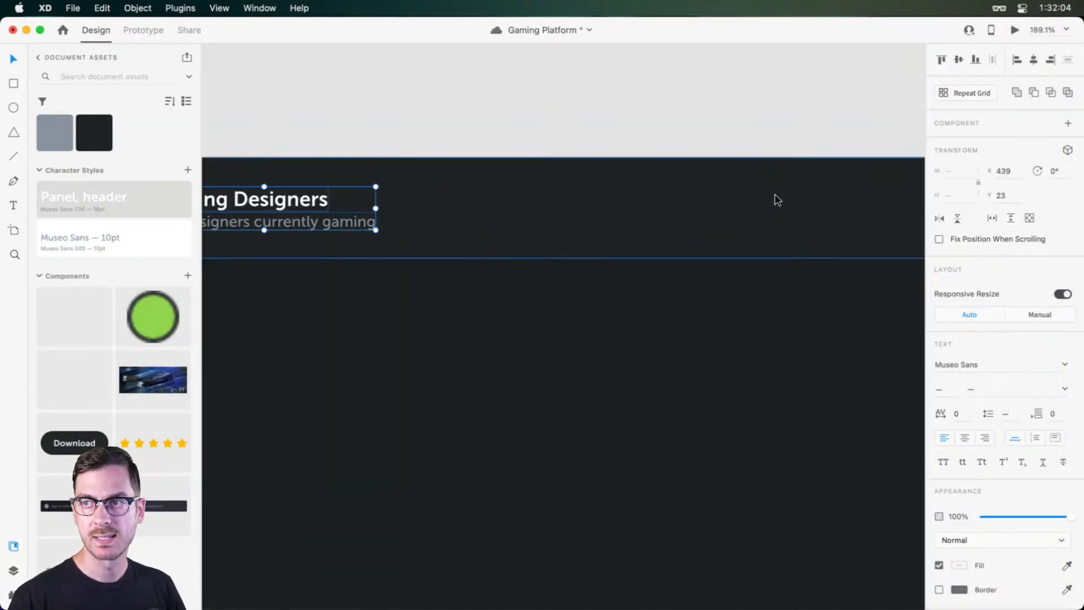
pyautogui.press('Escape')
pyautogui.scroll(-3, 767, 257)
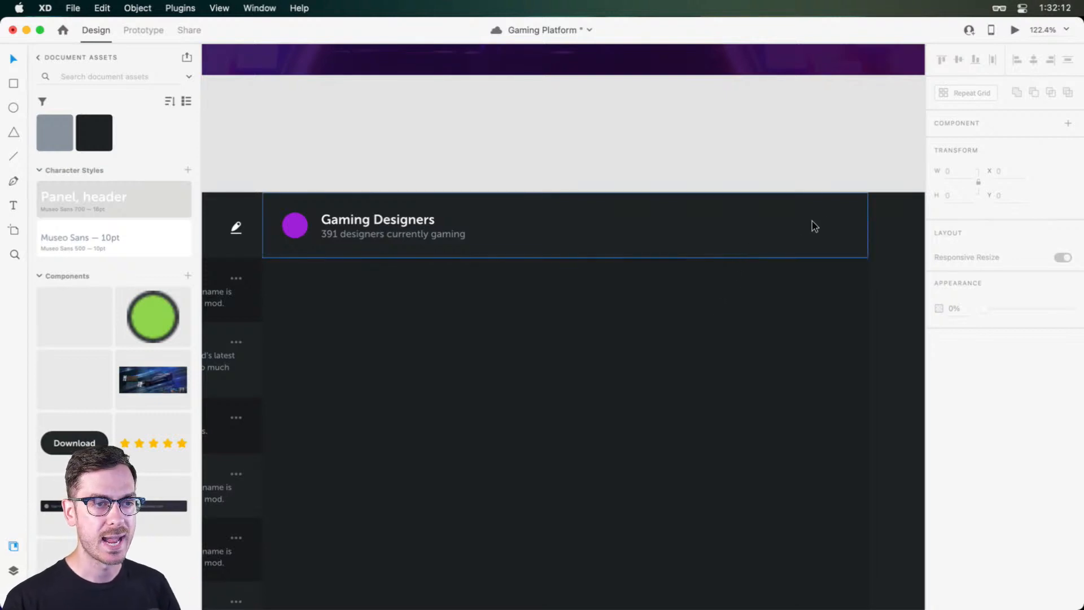
pyautogui.scroll(5, 815, 226)
pyautogui.moveTo(801, 227); pyautogui.dragTo(747, 221)
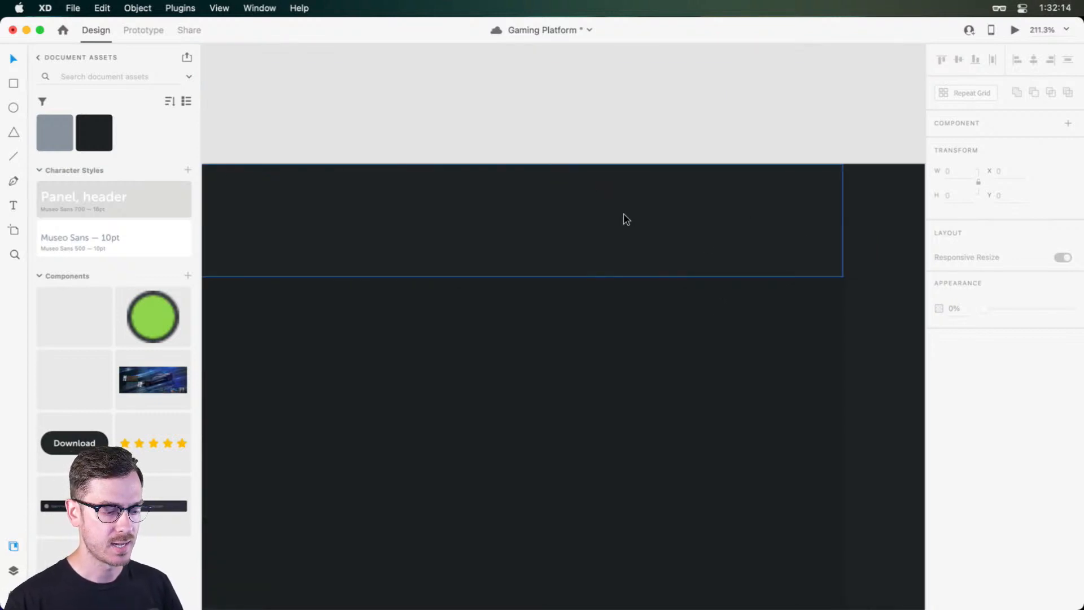
pyautogui.scroll(1, 624, 217)
pyautogui.scroll(2, 625, 219)
pyautogui.press('e')
pyautogui.moveTo(527, 206)
pyautogui.mouseDown()
pyautogui.moveTo(574, 247)
pyautogui.moveTo(549, 218)
pyautogui.mouseUp()
pyautogui.press('v')
pyautogui.press('super+Return')
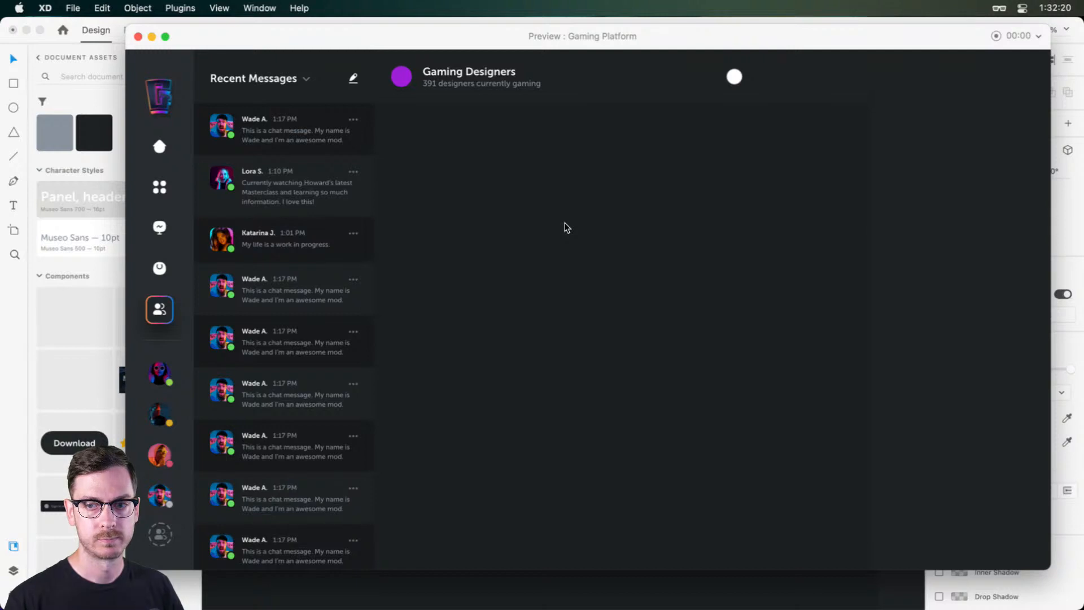
pyautogui.press('super+w')
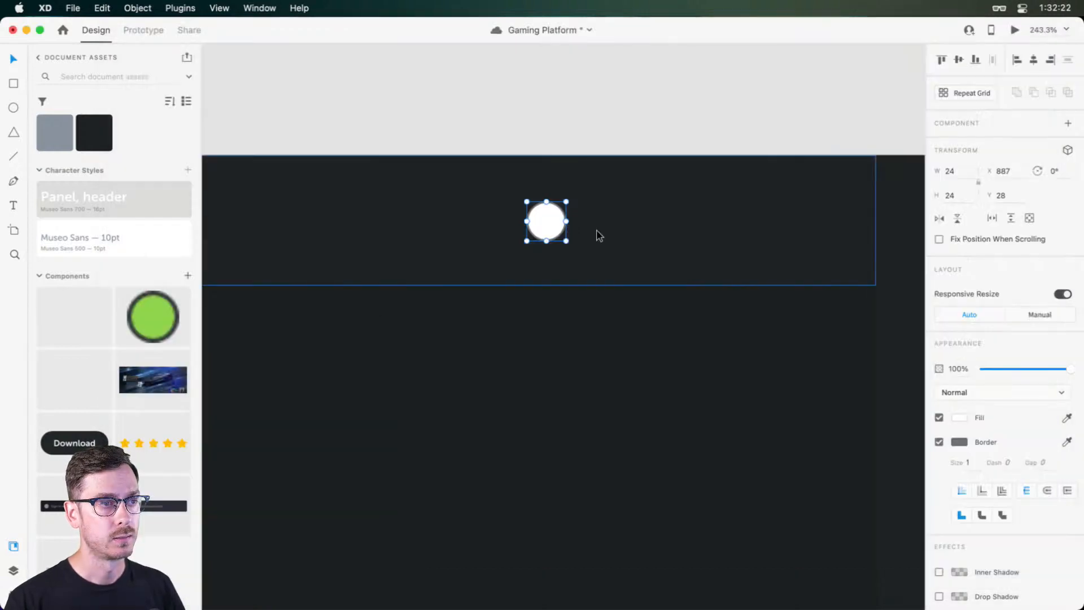
# Step: Remove the white circle's border and save the document
pyautogui.click(940, 440)
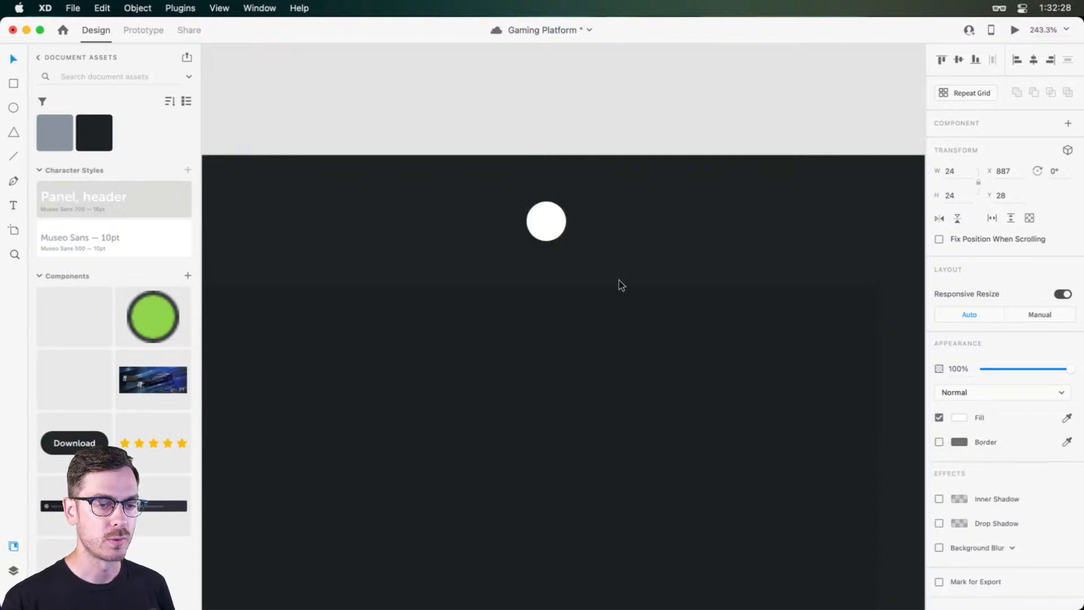
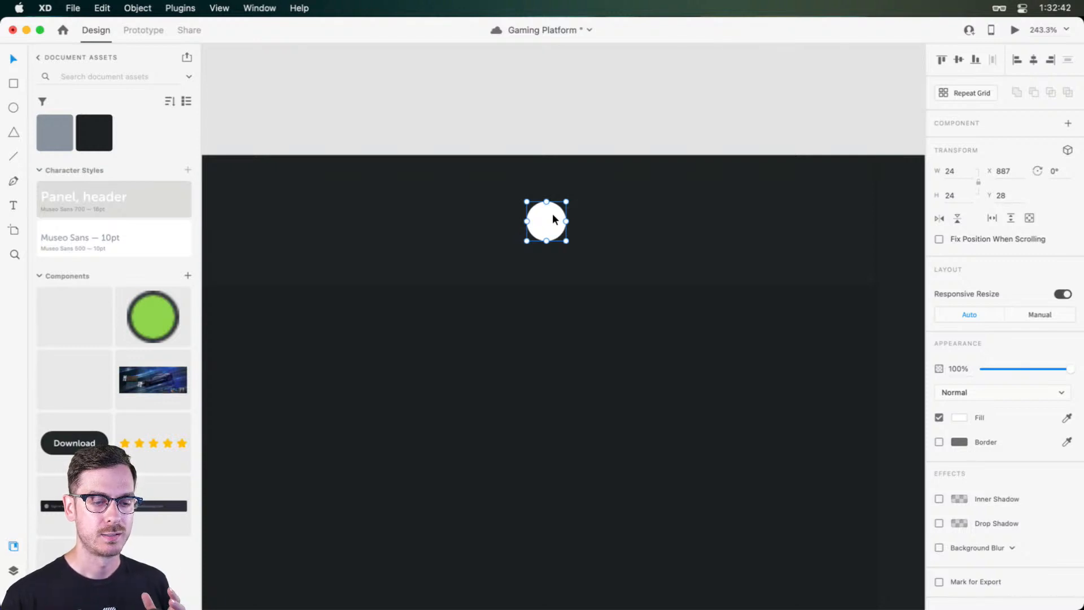
pyautogui.press('super+s')
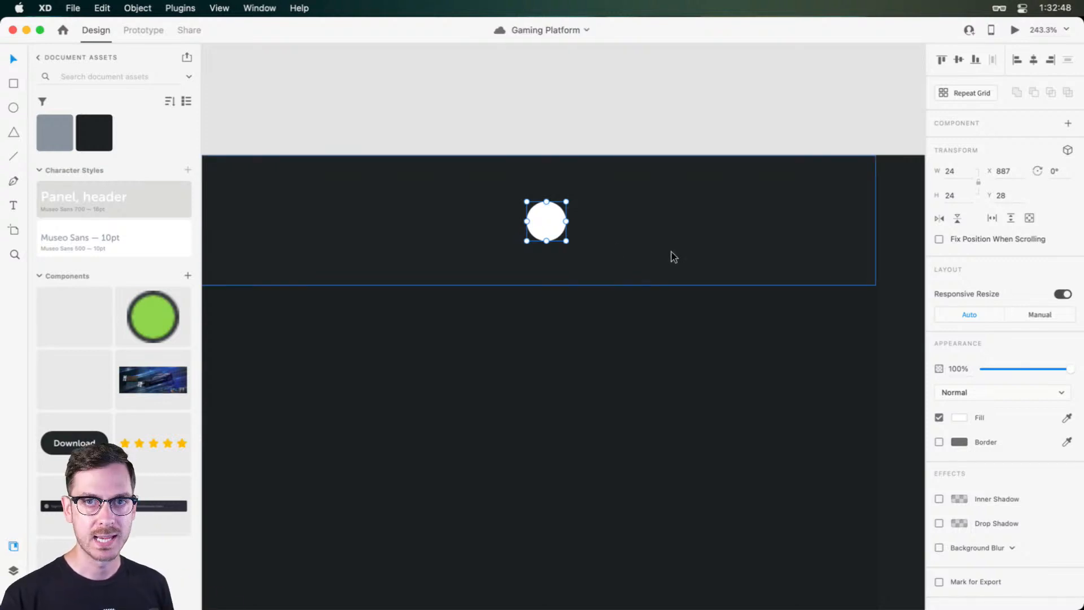
pyautogui.click(743, 311)
# Step: Examine the Gaming Designers header's text, background and white circle in relation to the rest of the Community screen
pyautogui.scroll(5, 744, 257)
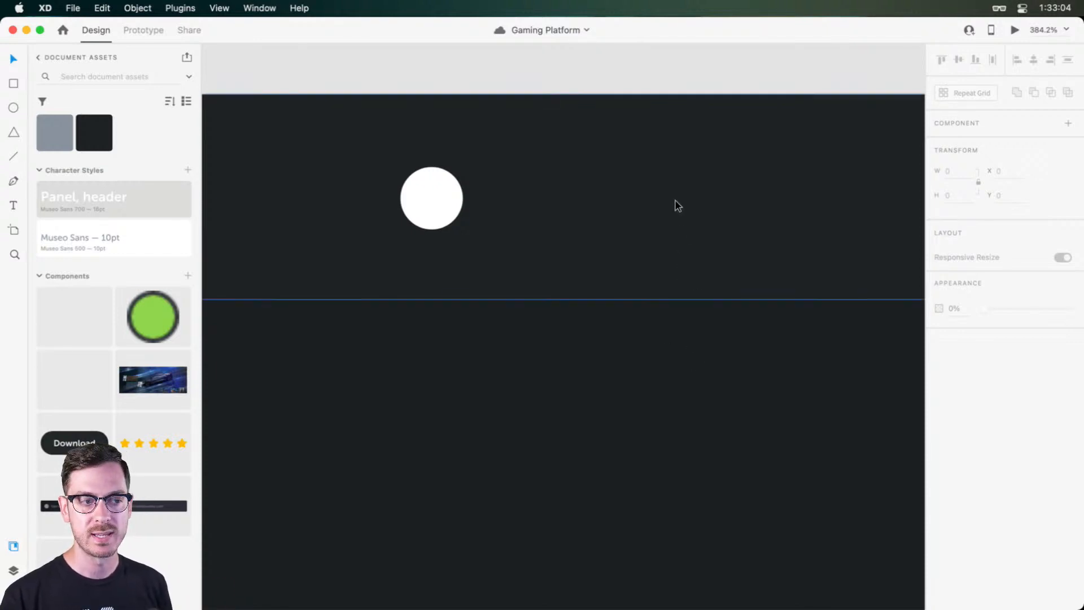
pyautogui.hscroll(-8, 674, 337)
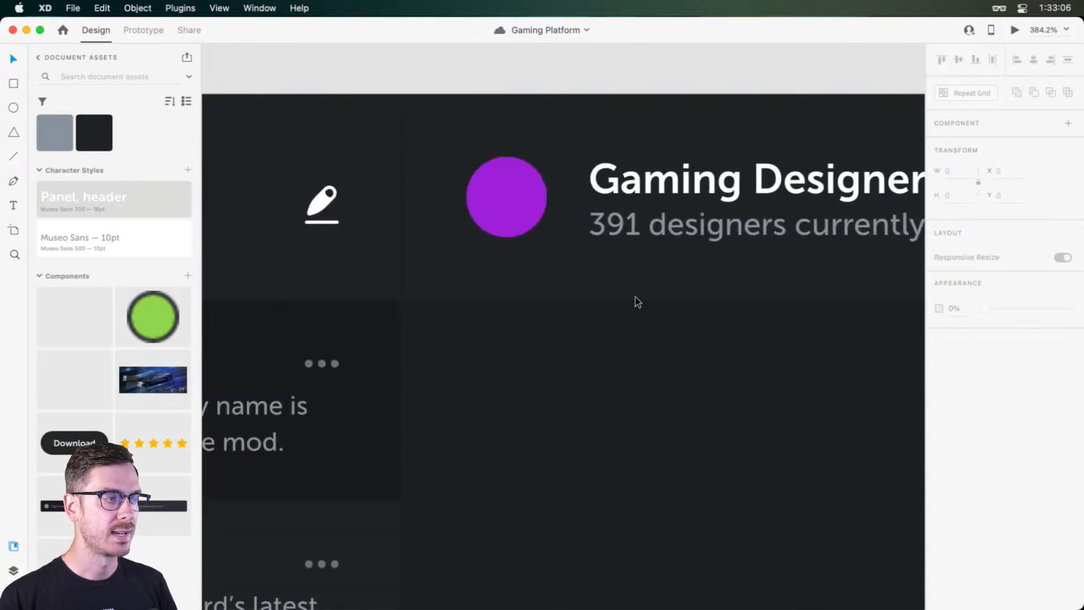
pyautogui.click(615, 183)
pyautogui.hscroll(2, 594, 230)
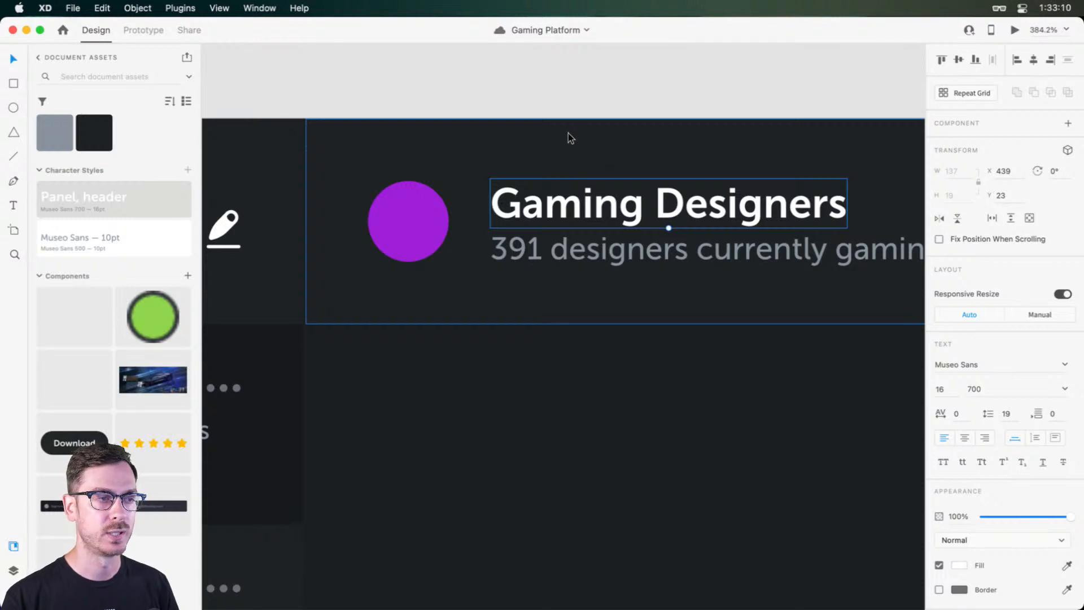
pyautogui.click(583, 137)
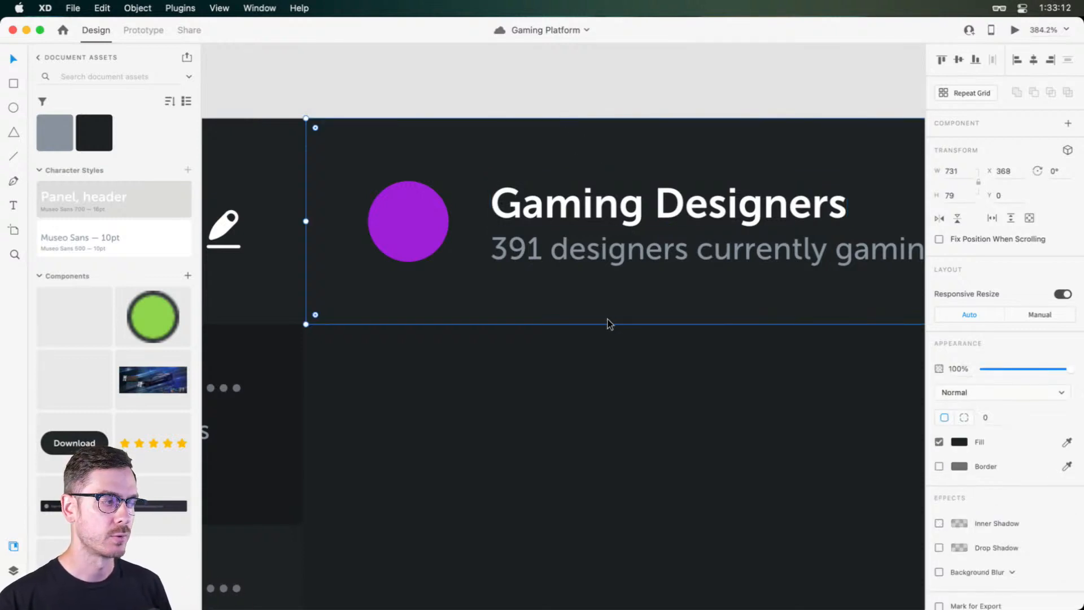
pyautogui.hscroll(15, 609, 324)
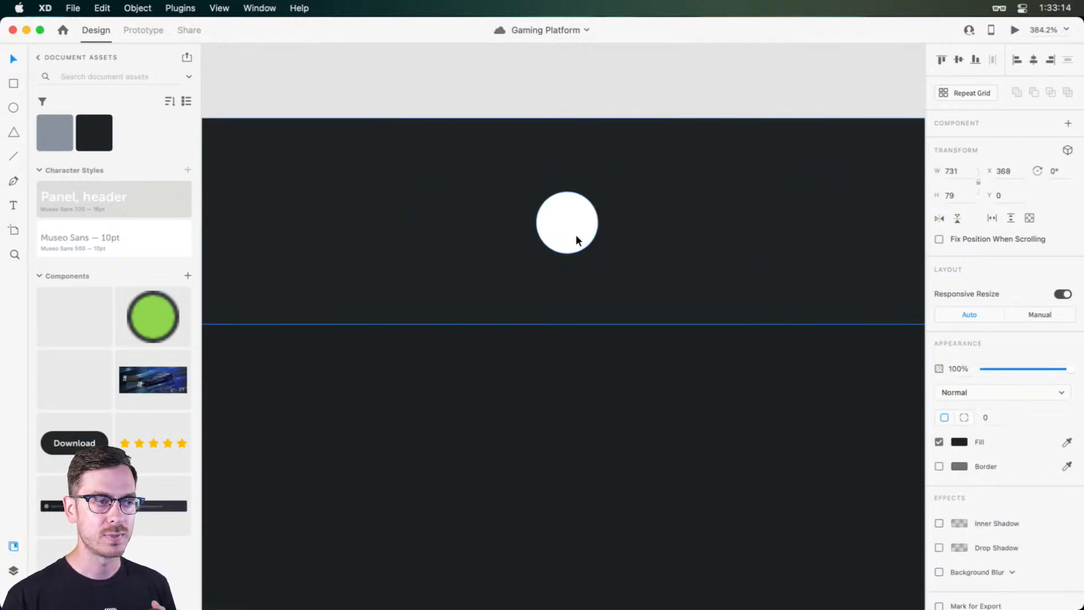
pyautogui.click(576, 240)
pyautogui.click(744, 291)
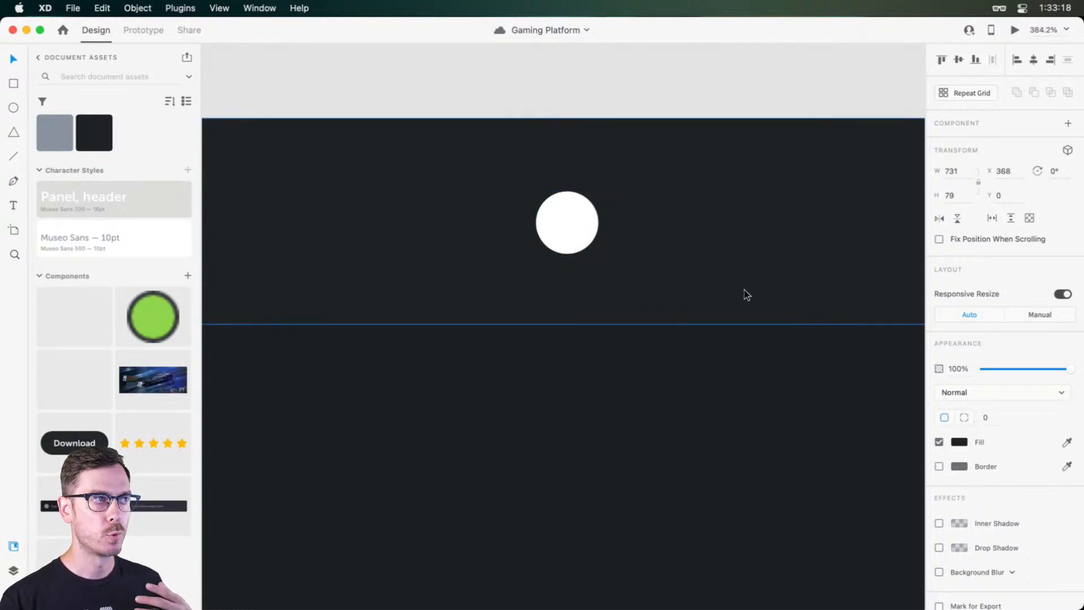
pyautogui.scroll(-5, 736, 312)
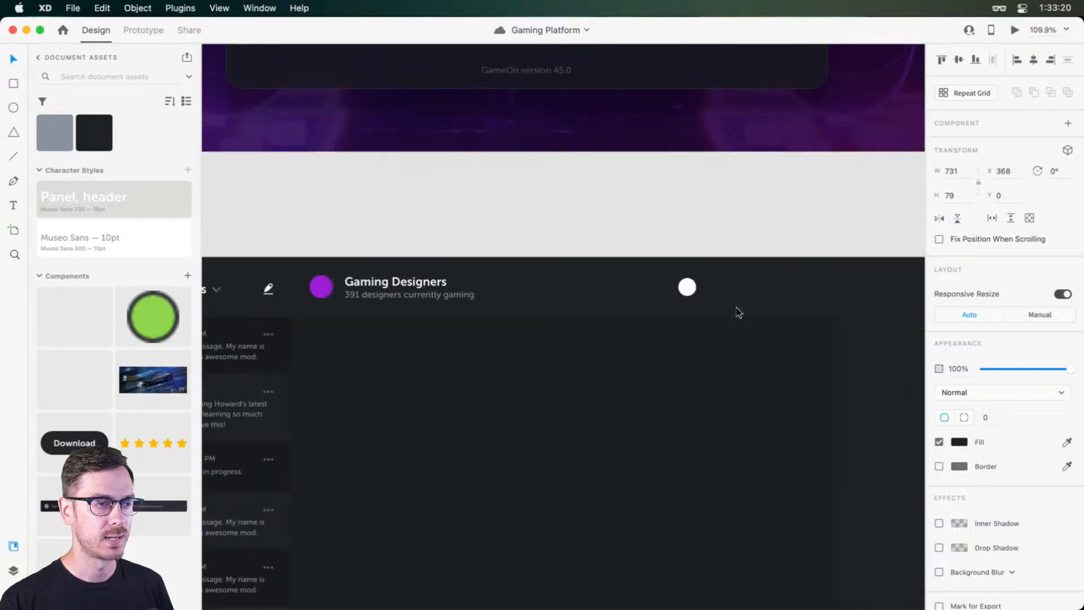
pyautogui.scroll(-3, 737, 312)
pyautogui.hscroll(-5, 669, 339)
pyautogui.scroll(2, 655, 321)
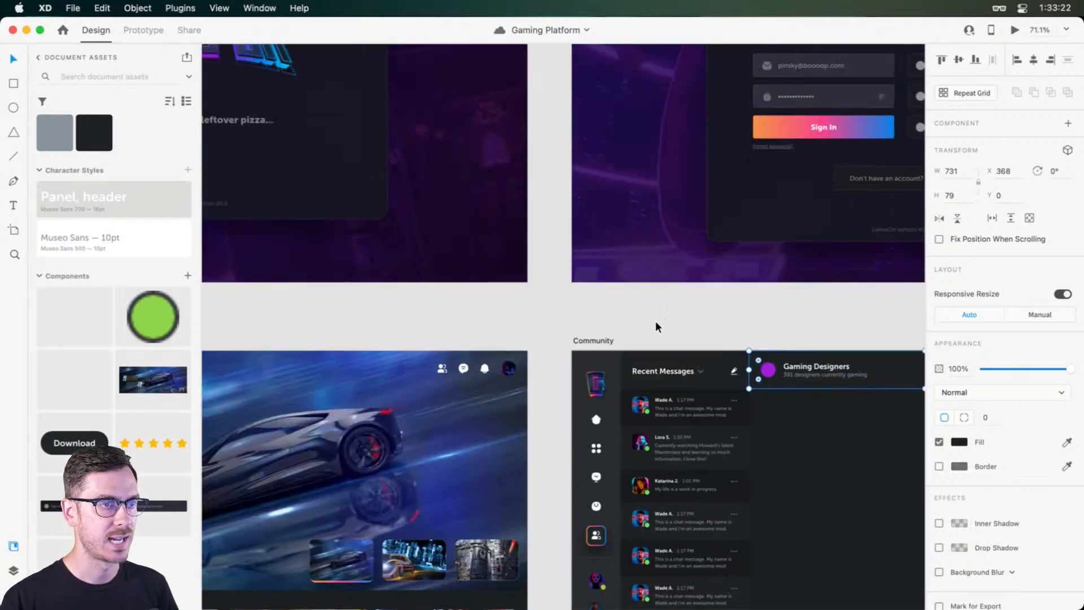
pyautogui.scroll(5, 655, 321)
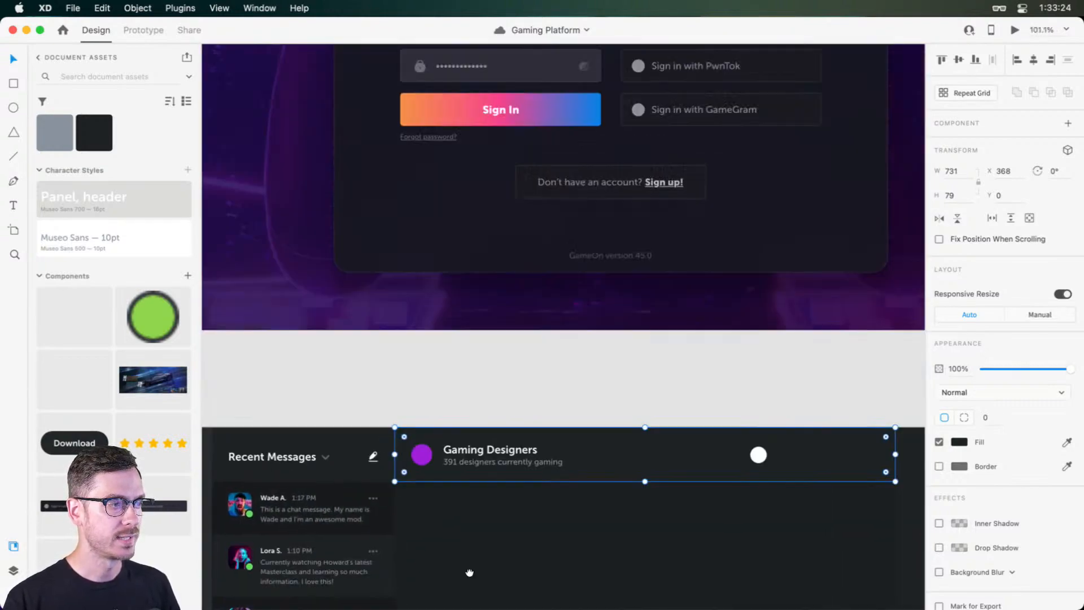
# Step: Turn off the drop shadow on the large dark card of the Sign In screen
pyautogui.scroll(4, 469, 572)
pyautogui.click(473, 387)
pyautogui.scroll(3, 451, 463)
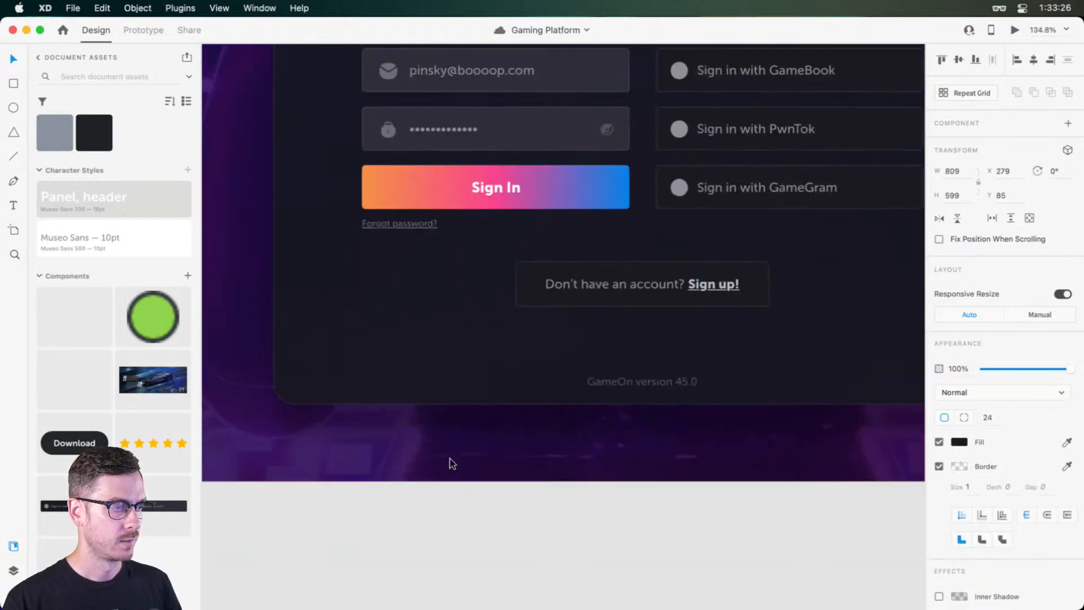
pyautogui.scroll(-2, 467, 346)
pyautogui.hscroll(-3, 467, 346)
pyautogui.scroll(-5, 955, 496)
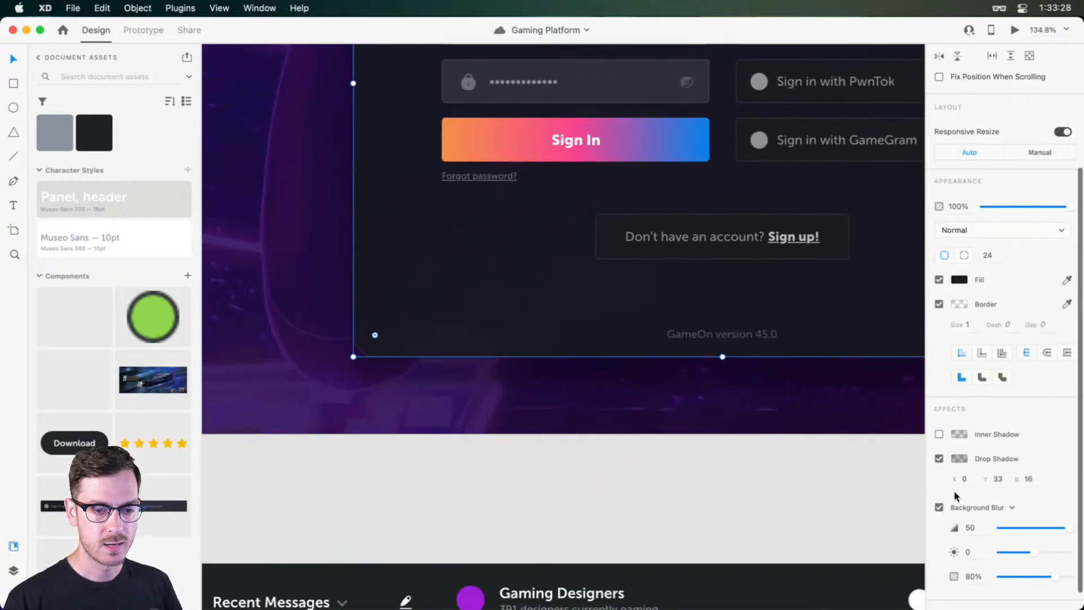
pyautogui.click(939, 458)
pyautogui.click(686, 451)
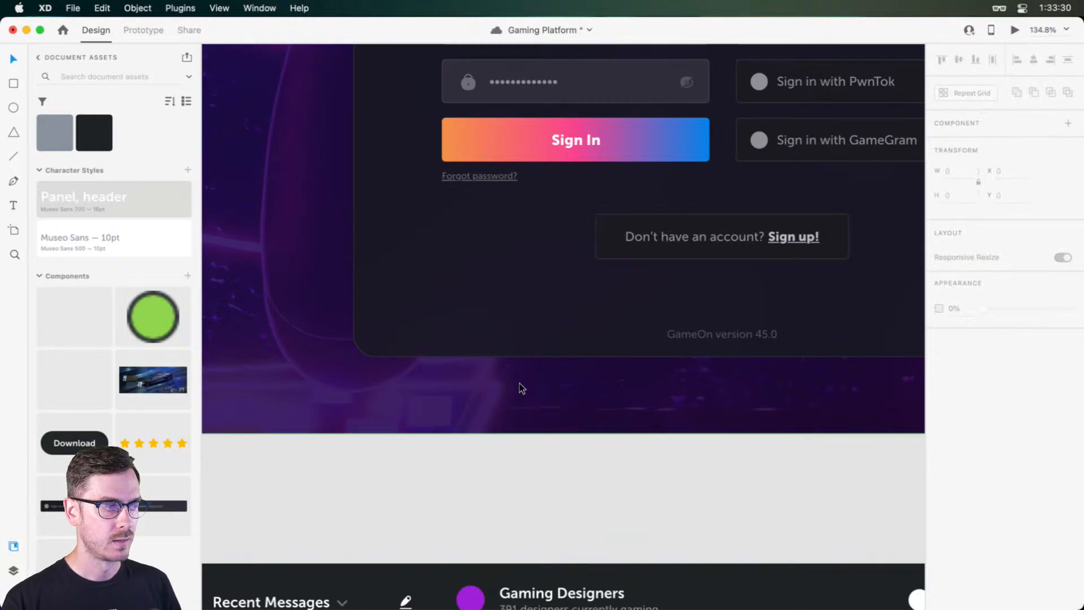
# Step: Preview the Sign In screen and turn the card's drop shadow back on
pyautogui.click(536, 338)
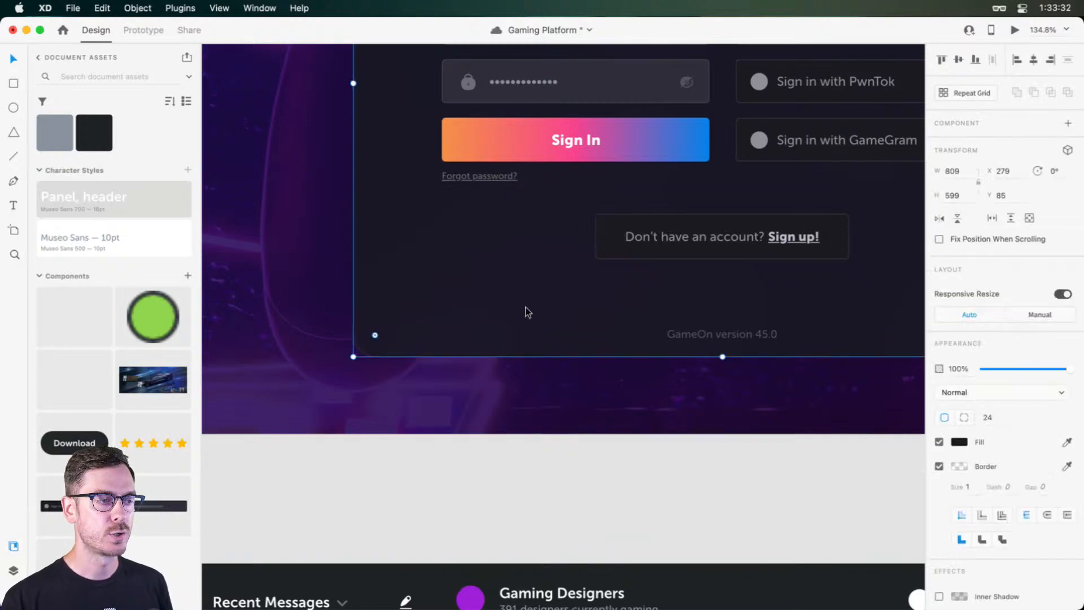
pyautogui.press('super+Return')
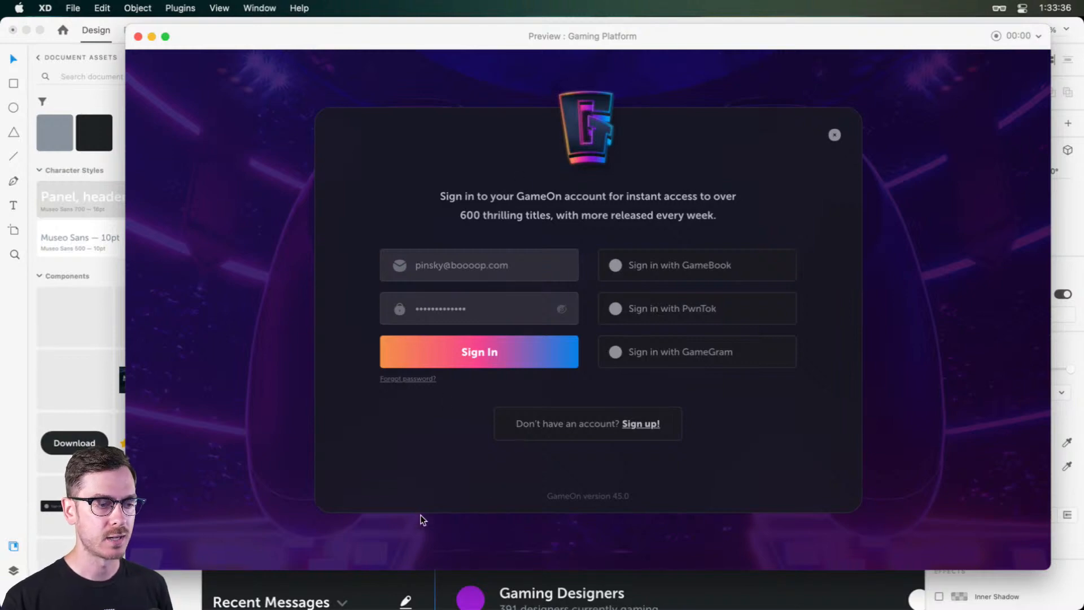
pyautogui.press('super+w')
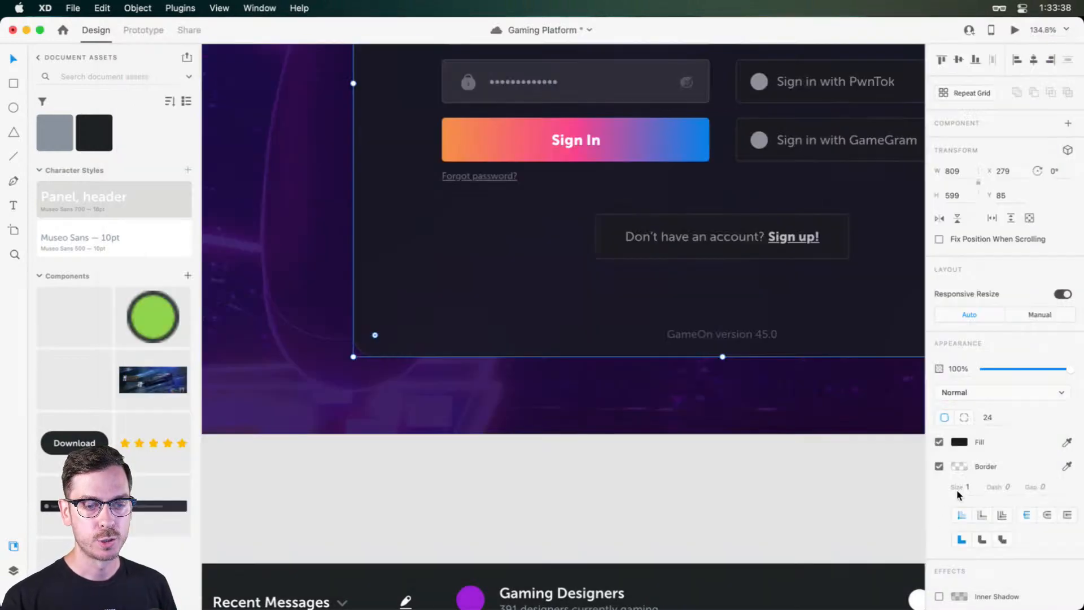
pyautogui.scroll(-5, 956, 489)
pyautogui.click(939, 473)
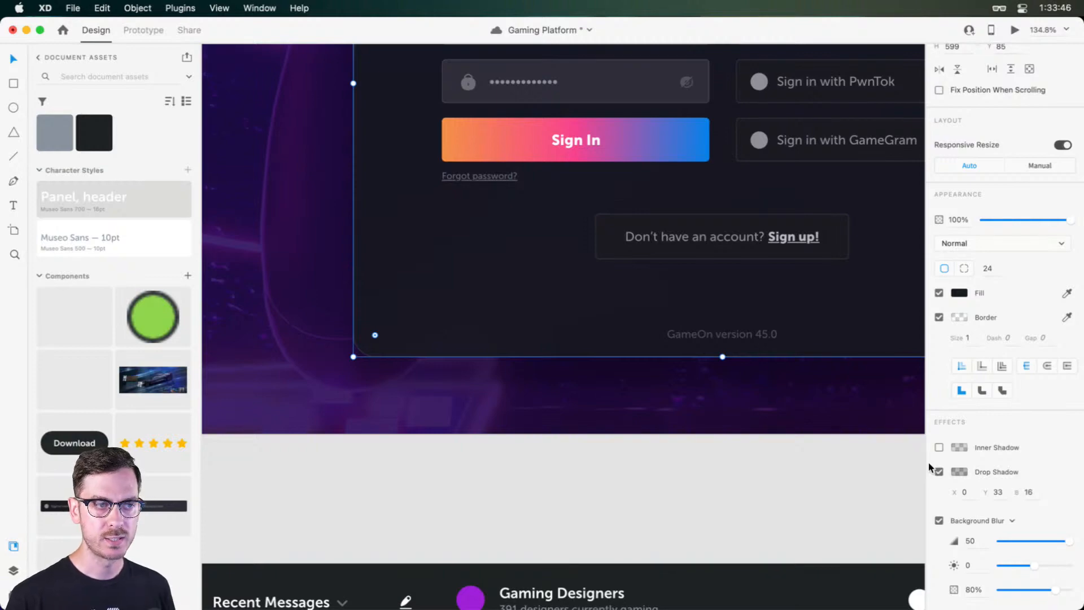
# Step: Examine the Sign In screen's form fields and the Home screen's sidebar icons and hero banner
pyautogui.scroll(5, 888, 310)
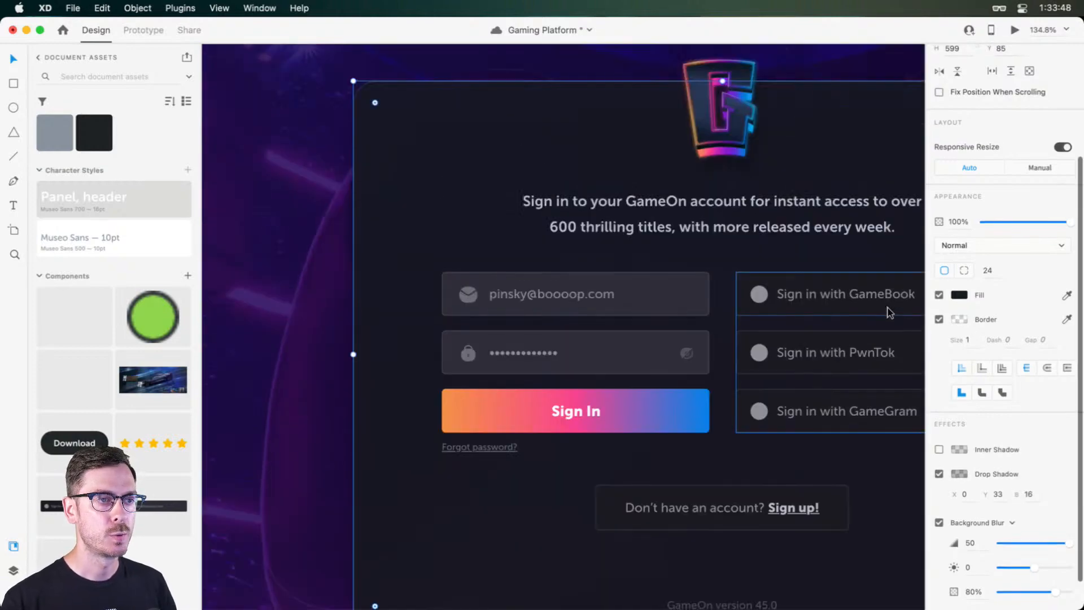
pyautogui.hscroll(1, 571, 315)
pyautogui.click(565, 294)
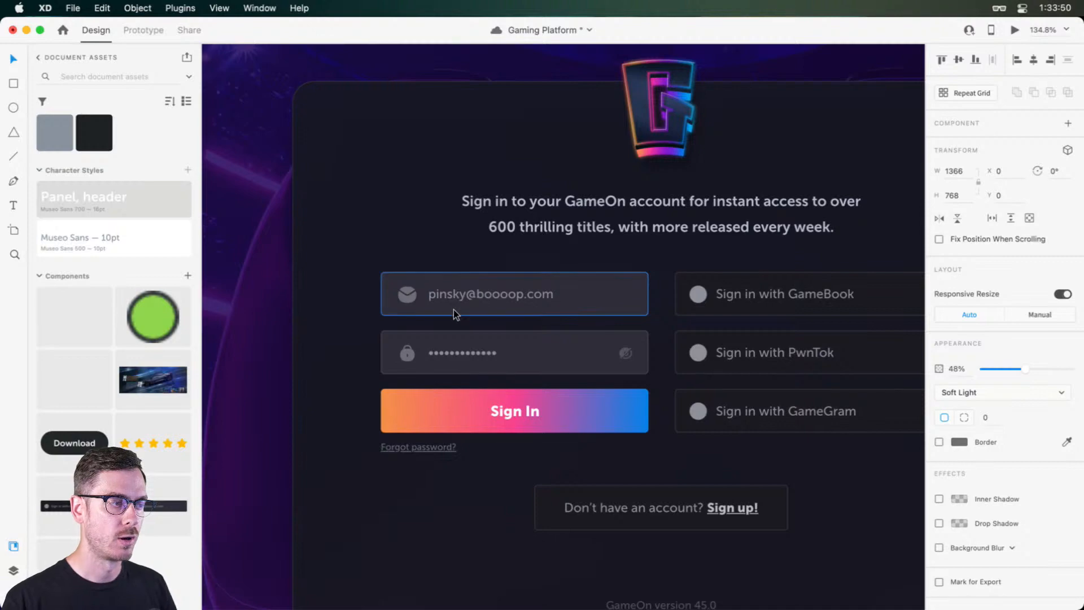
pyautogui.scroll(3, 453, 310)
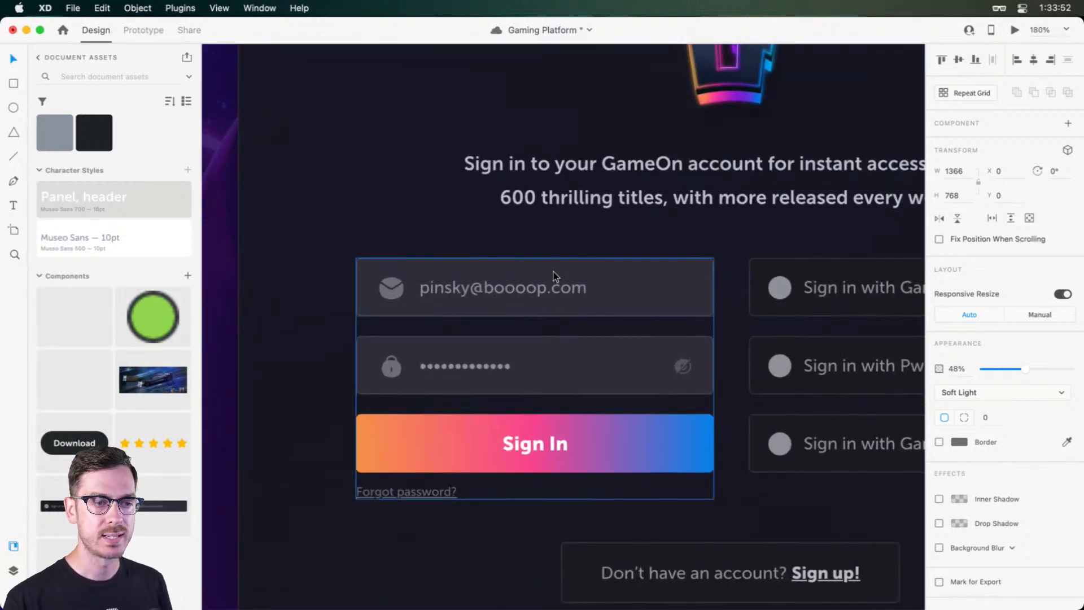
pyautogui.scroll(-3, 555, 276)
pyautogui.scroll(-3, 555, 282)
pyautogui.scroll(-5, 541, 285)
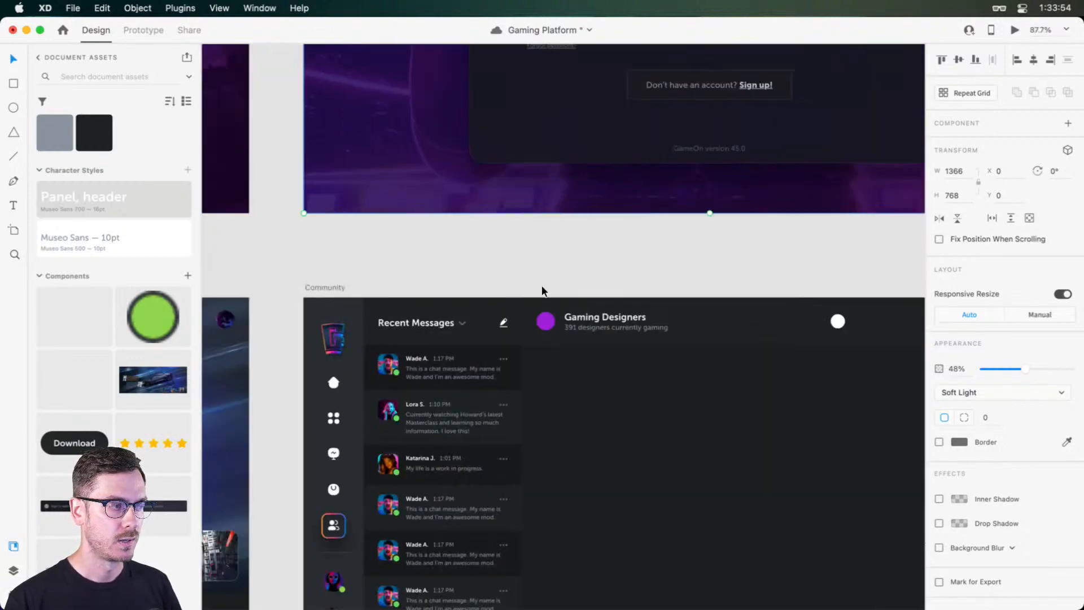
pyautogui.hscroll(-10, 540, 289)
pyautogui.scroll(-5, 545, 311)
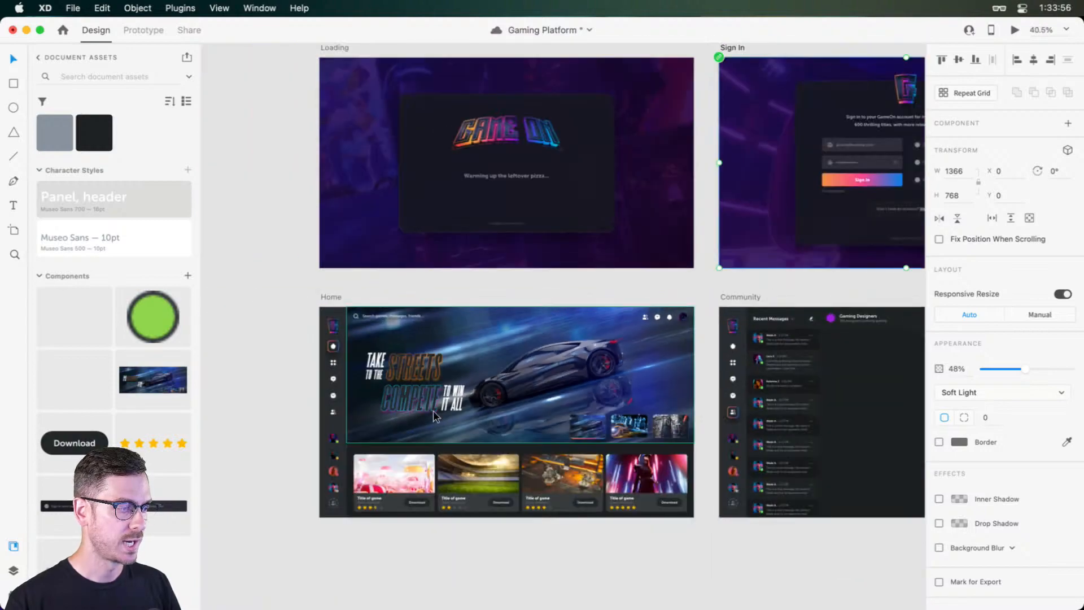
pyautogui.scroll(1, 473, 192)
pyautogui.scroll(10, 324, 397)
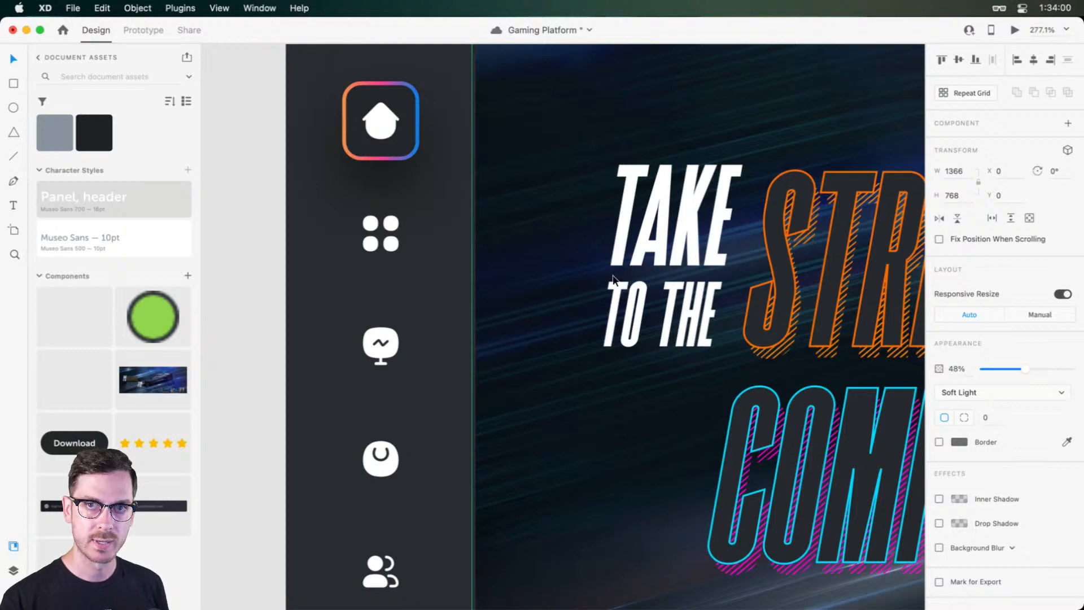
pyautogui.scroll(-8, 725, 321)
# Step: Give the white circle in the Gaming Designers header a size 2 border in the dark header colour and enlarge it to 30 by 30
pyautogui.scroll(6, 699, 304)
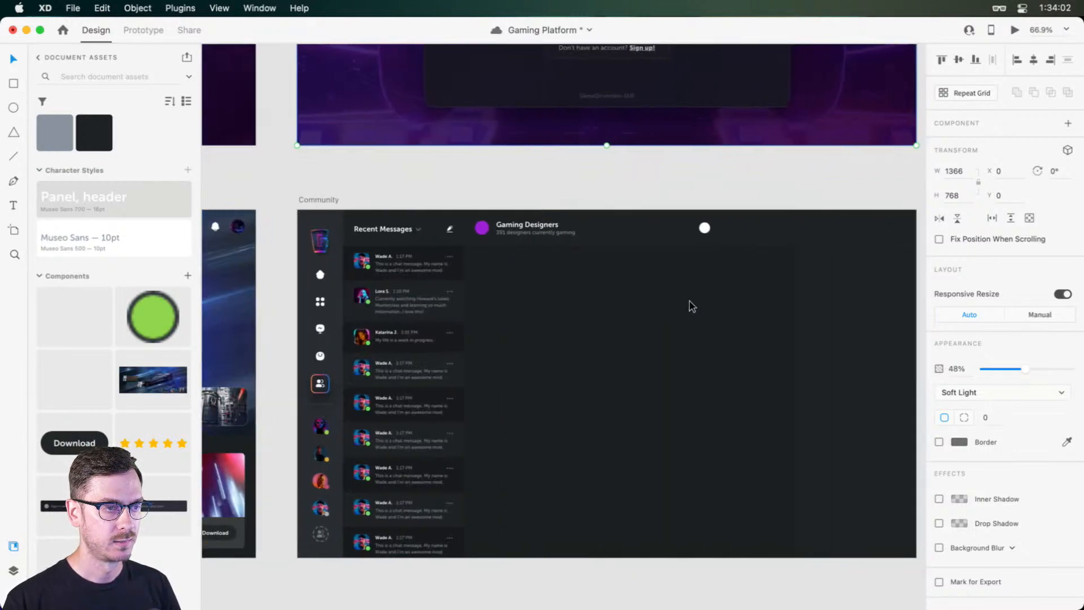
pyautogui.moveTo(785, 198); pyautogui.dragTo(662, 211)
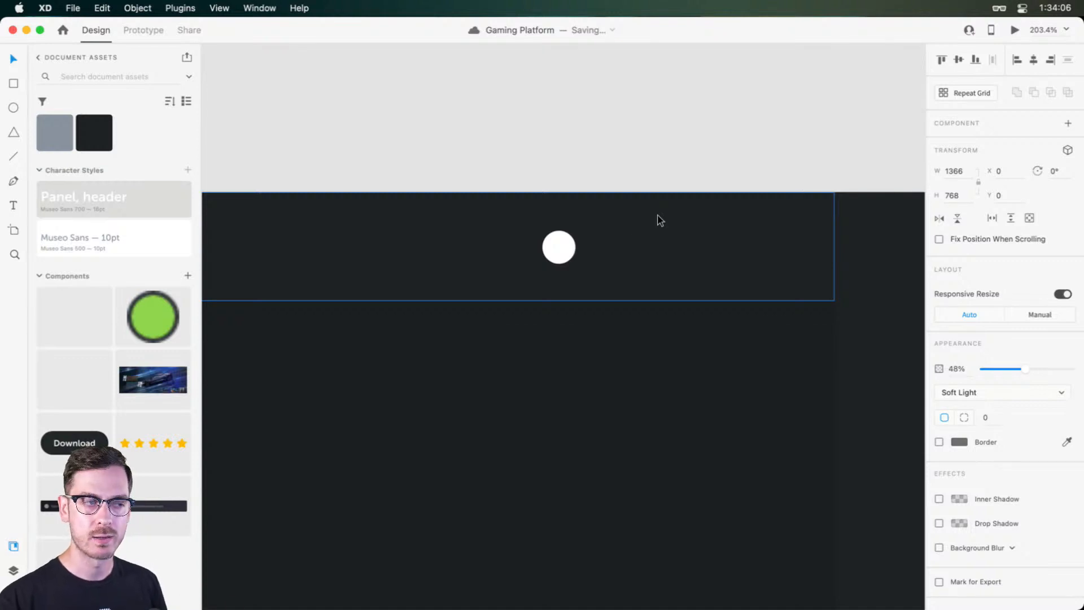
pyautogui.click(558, 247)
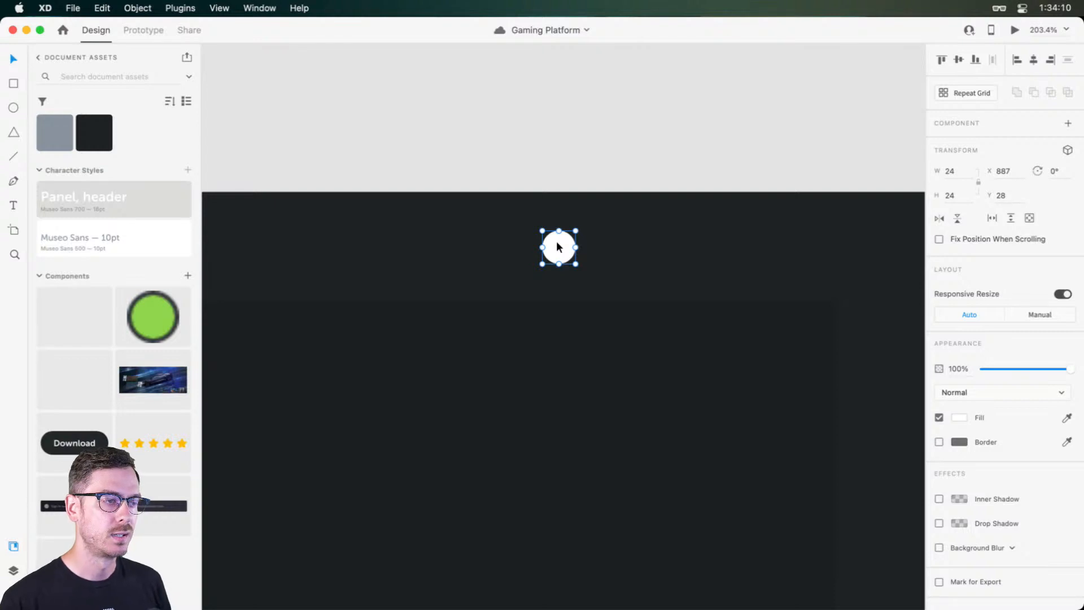
pyautogui.scroll(3, 660, 245)
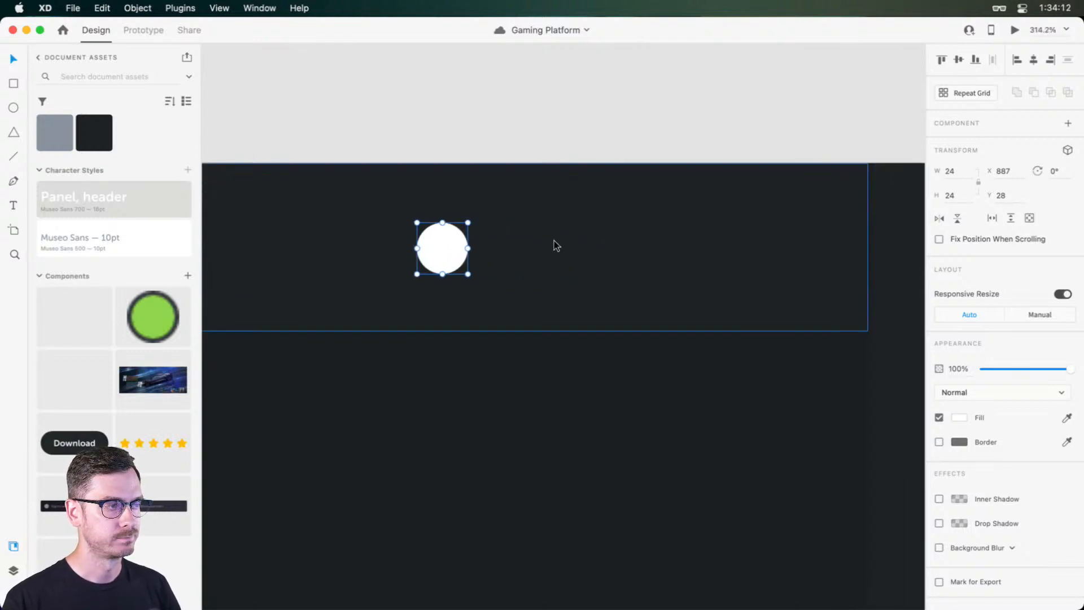
pyautogui.scroll(-2, 554, 240)
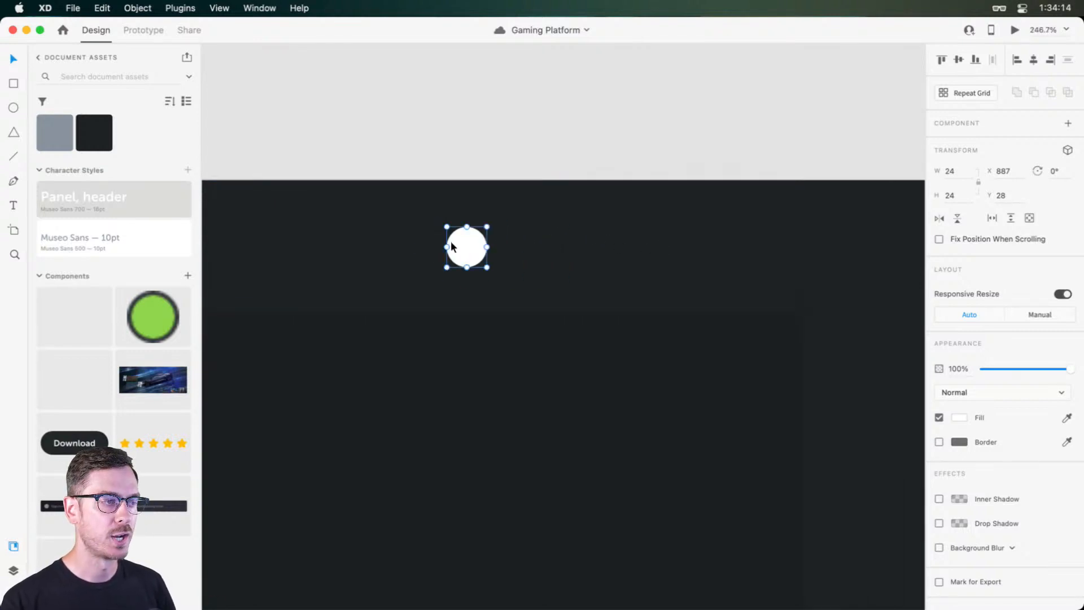
pyautogui.press('super+Return')
pyautogui.press('super+w')
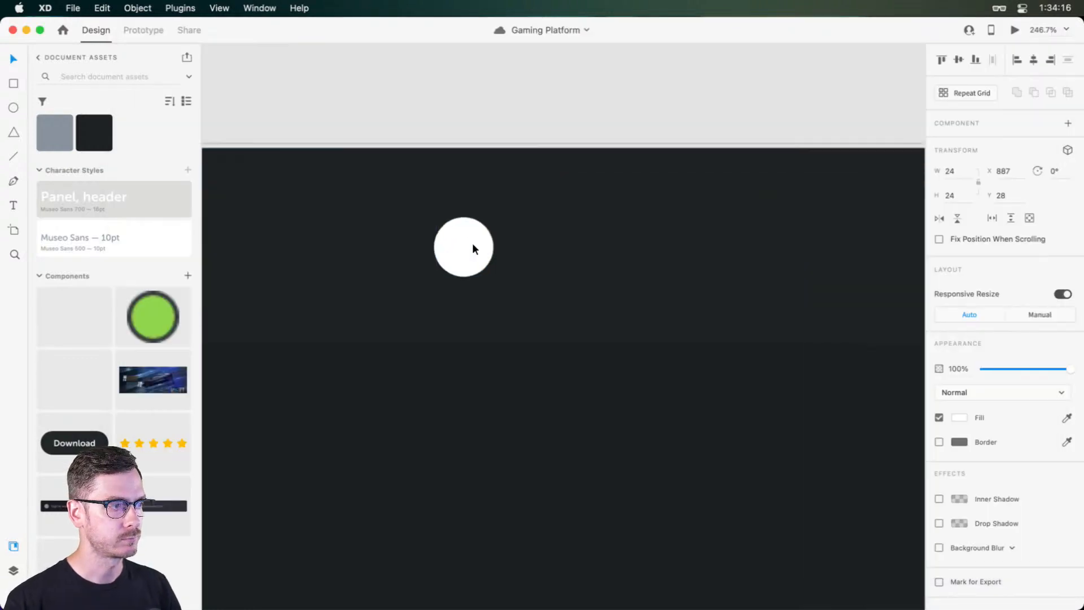
pyautogui.scroll(2, 457, 227)
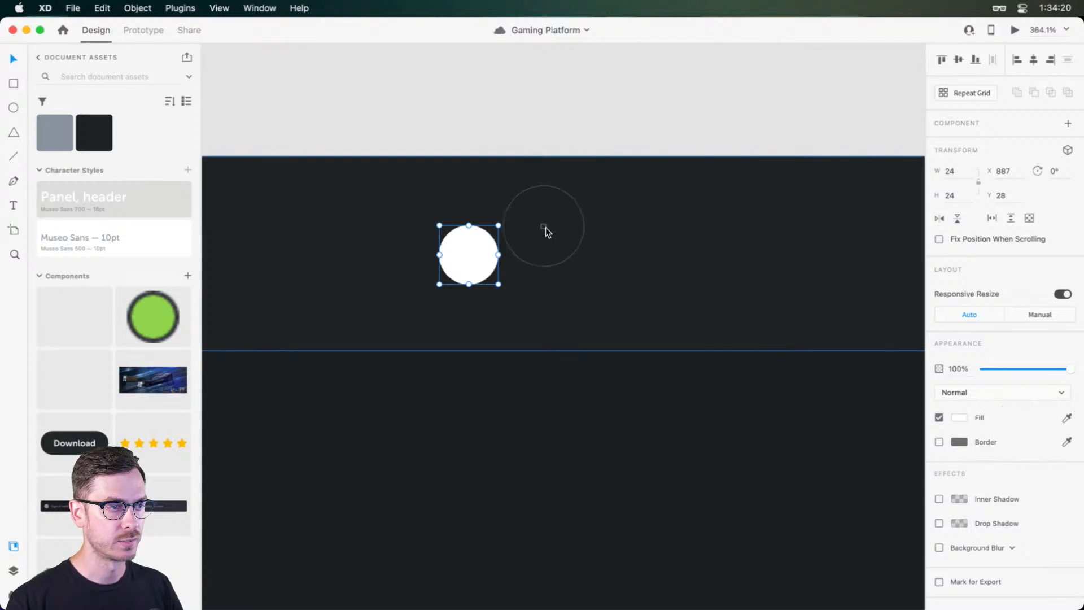
pyautogui.click(938, 441)
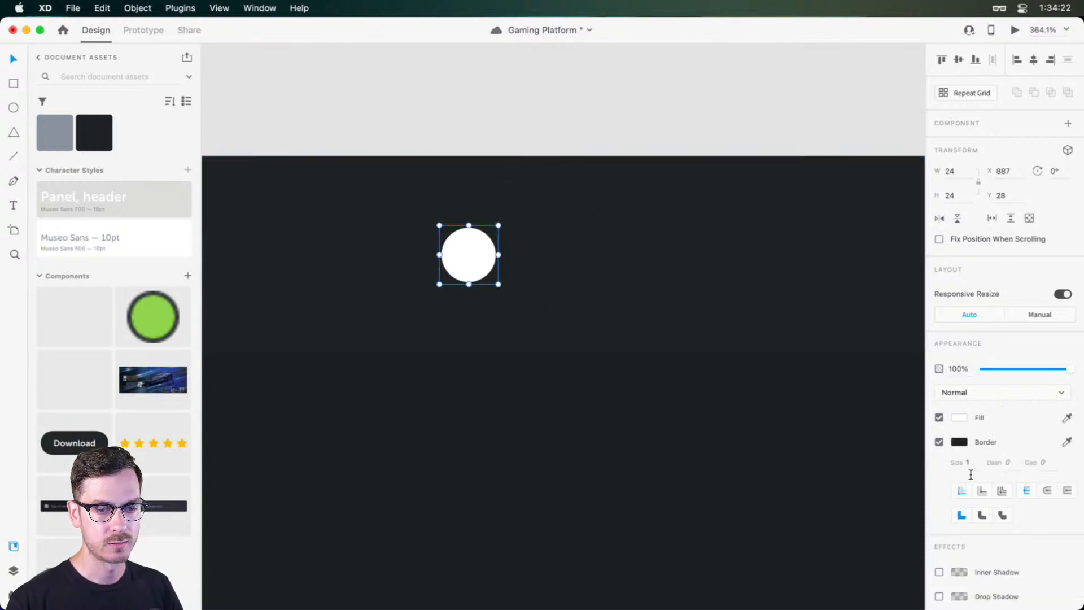
pyautogui.write('2')
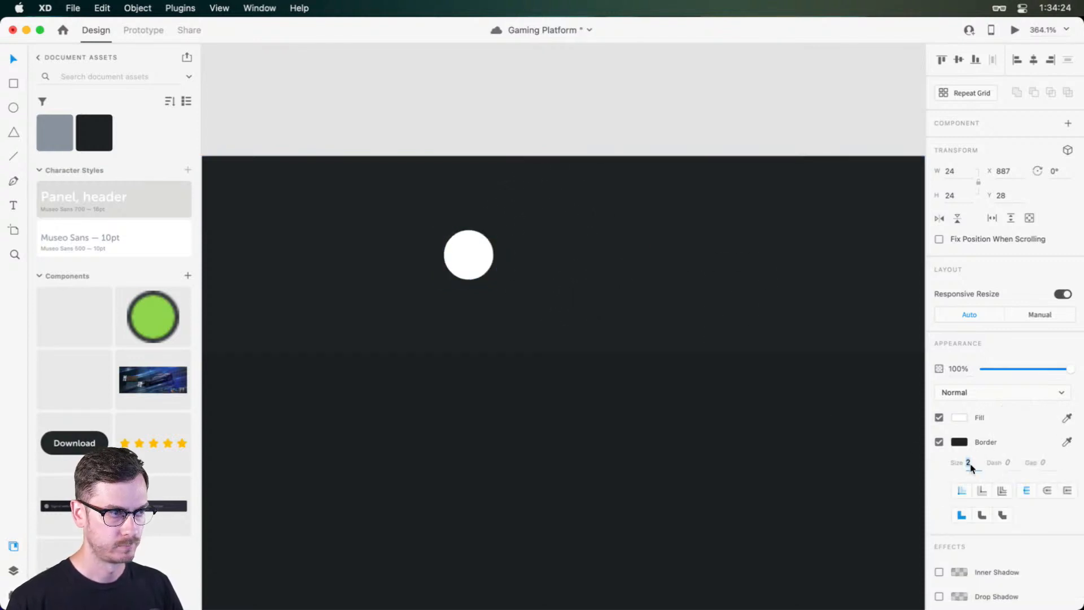
pyautogui.moveTo(498, 284); pyautogui.dragTo(506, 292)
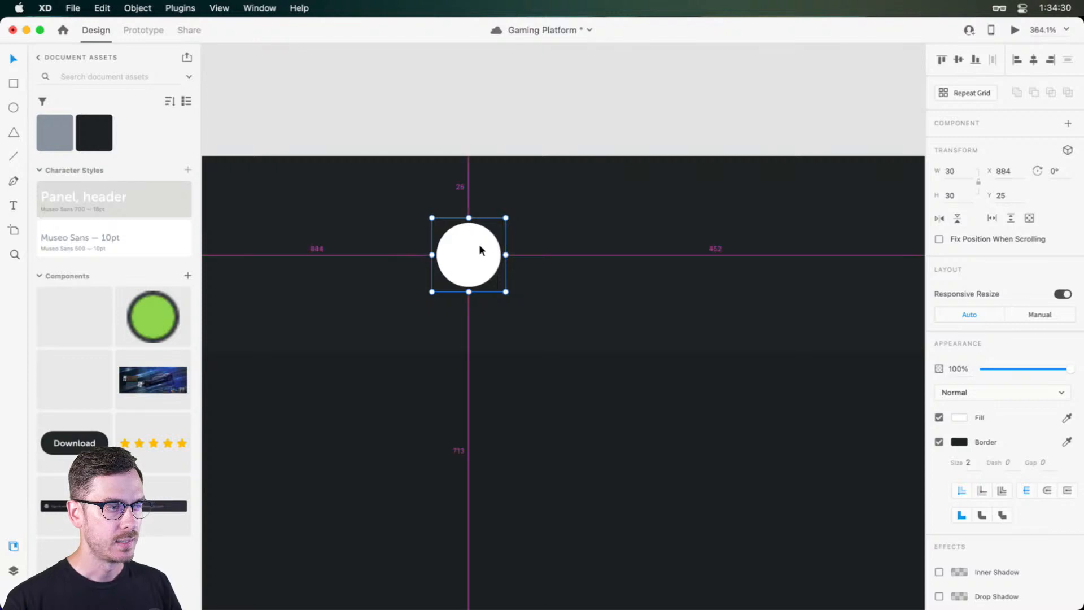
pyautogui.moveTo(479, 244); pyautogui.dragTo(563, 246)
pyautogui.press('super+z')
pyautogui.press('super+z')
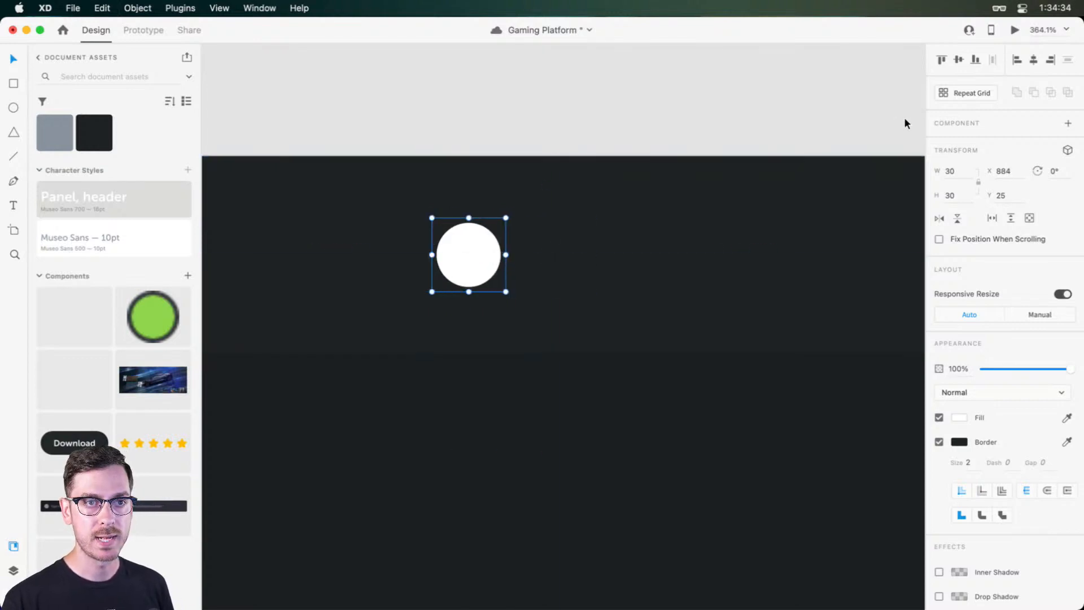
# Step: Turn the circle into a Repeat Grid row of five and overlap the circles until the row is 110 wide
pyautogui.click(972, 92)
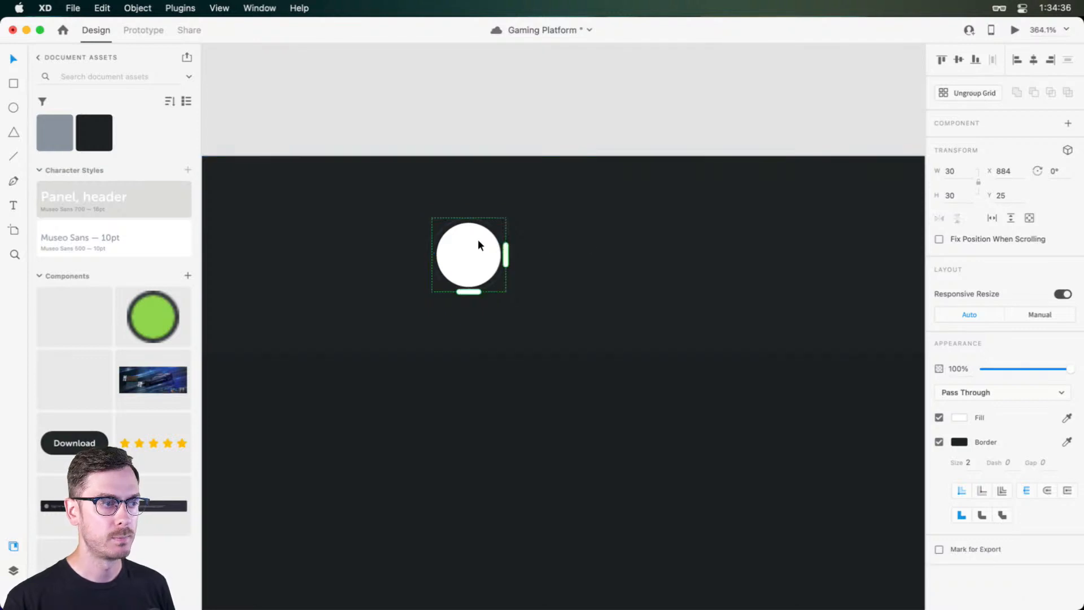
pyautogui.moveTo(506, 255); pyautogui.dragTo(785, 264)
pyautogui.moveTo(880, 261); pyautogui.dragTo(875, 261)
pyautogui.moveTo(470, 244); pyautogui.dragTo(584, 236)
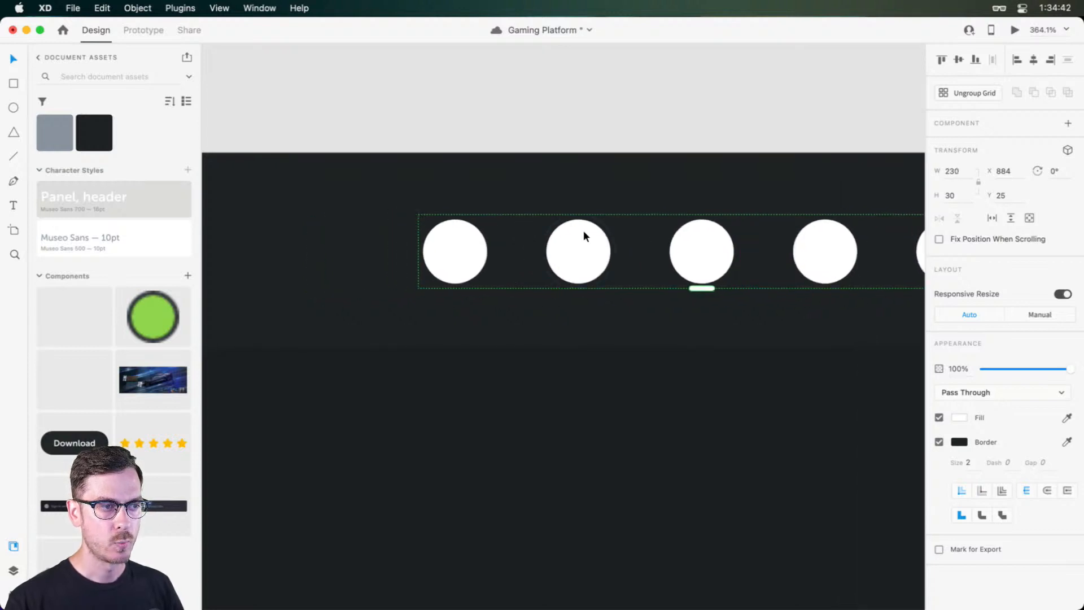
pyautogui.moveTo(644, 252); pyautogui.dragTo(487, 253)
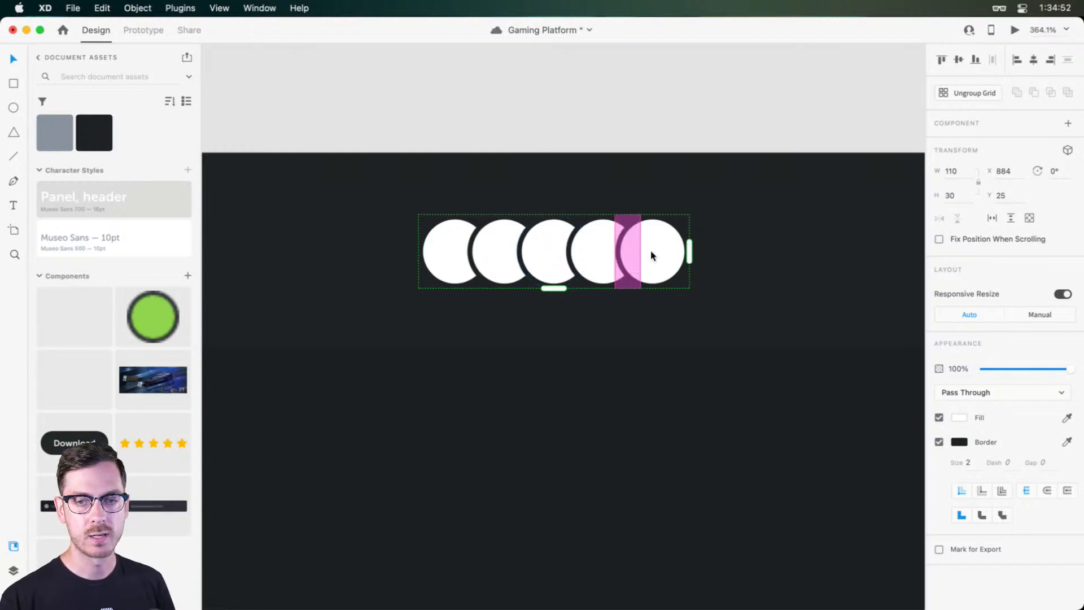
pyautogui.press('super+Tab')
pyautogui.moveTo(808, 326); pyautogui.dragTo(252, 266)
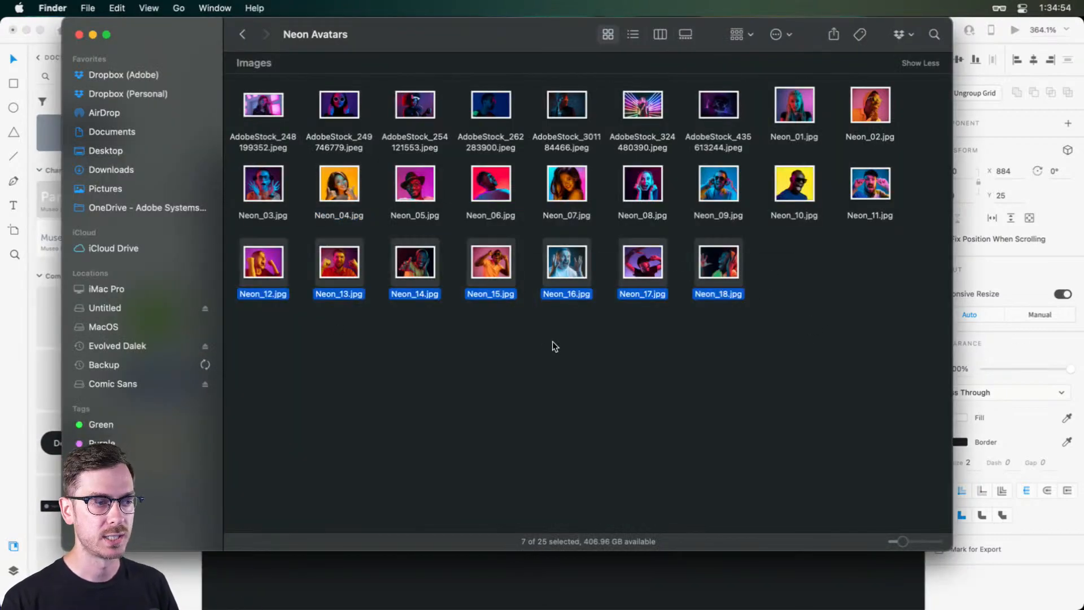
pyautogui.press('super+Tab')
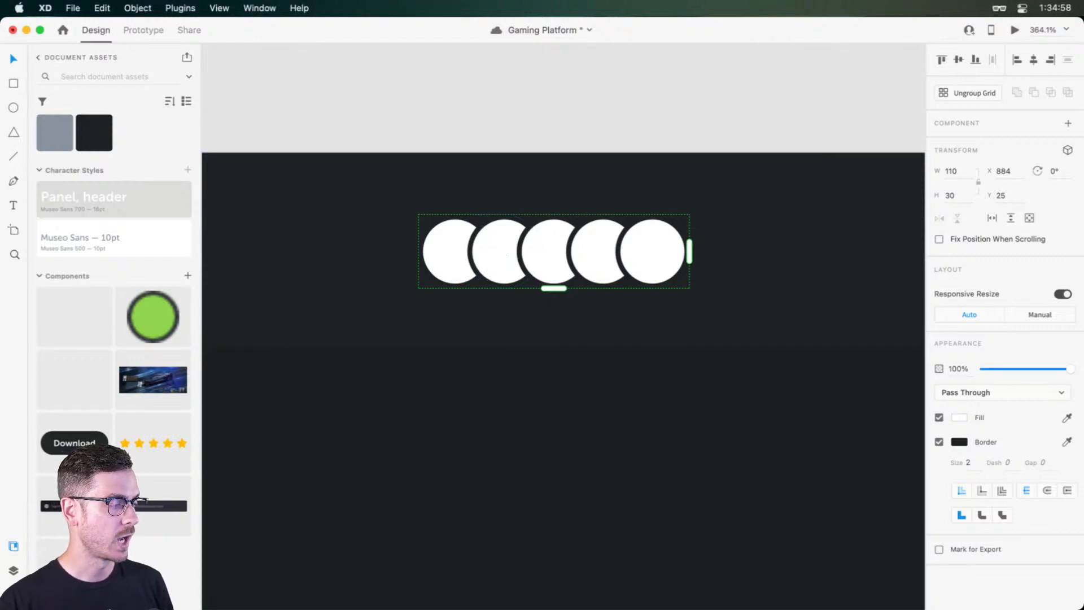
# Step: Fill the five grid circles with random Unsplash.com portraits using the UI Faces plugin
pyautogui.click(14, 594)
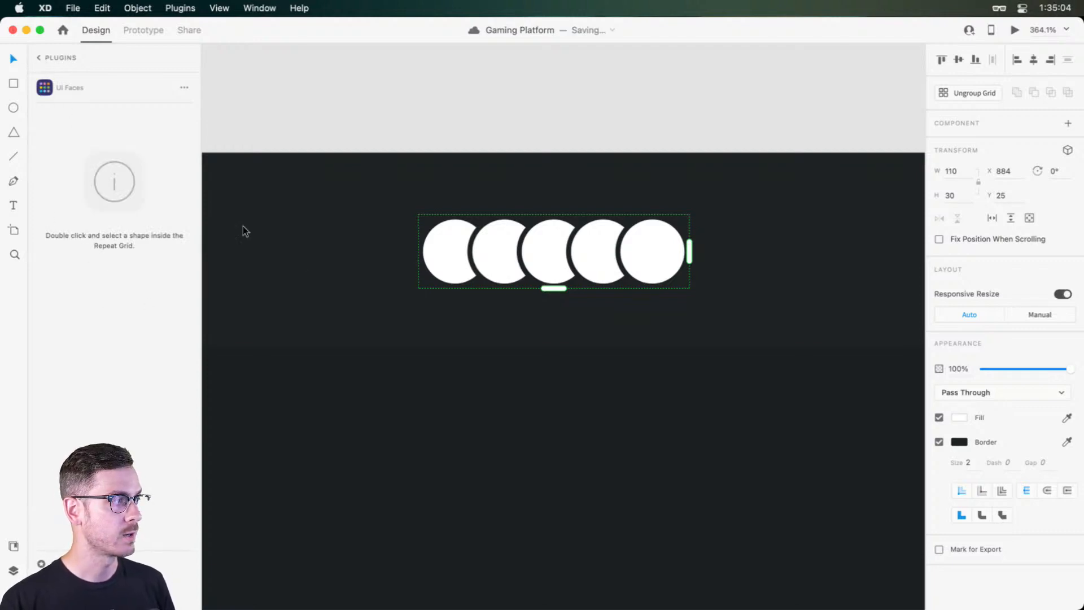
pyautogui.doubleClick(455, 241)
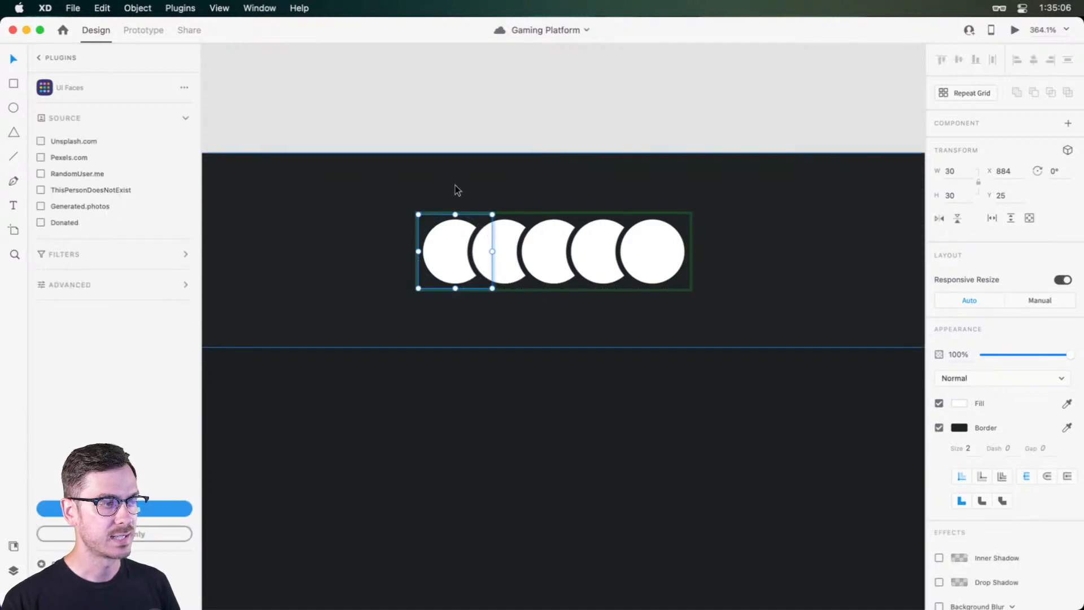
pyautogui.scroll(1, 501, 297)
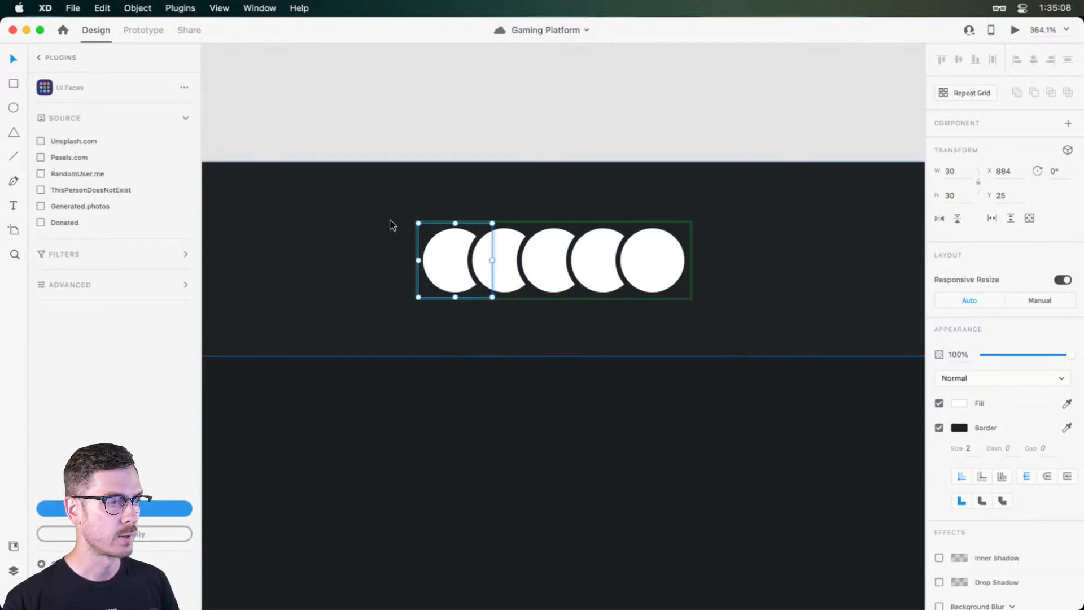
pyautogui.click(40, 141)
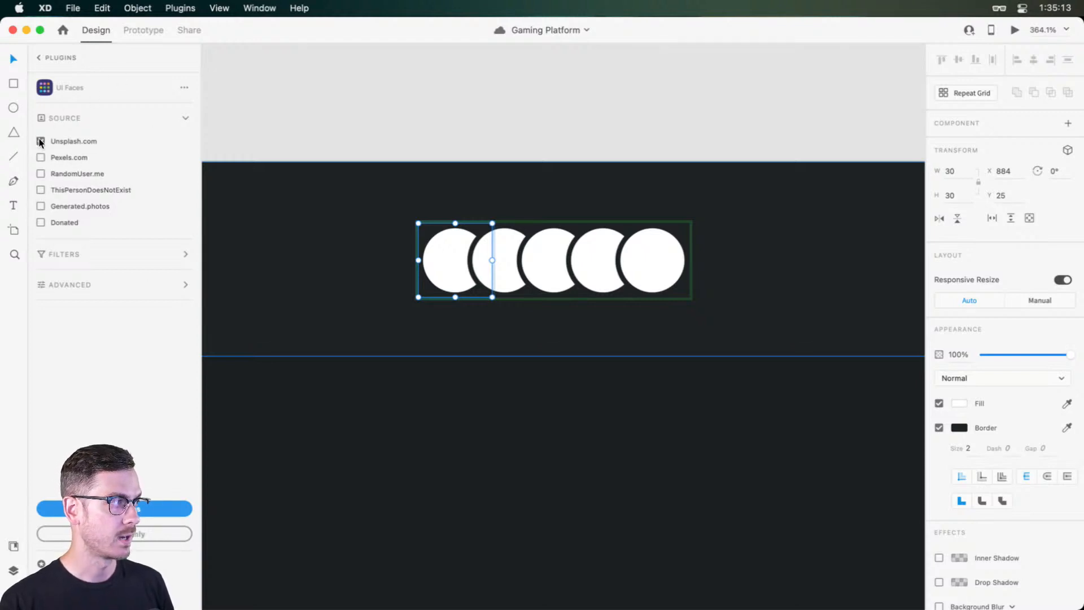
pyautogui.click(155, 528)
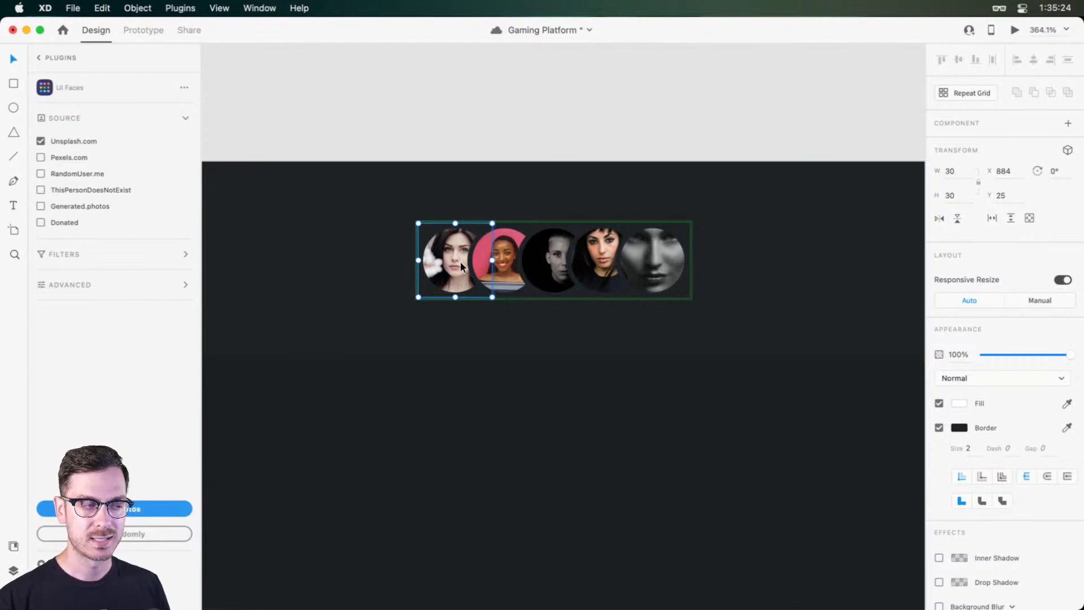
# Step: Reshuffle the five avatar circles' random Unsplash.com portraits several times with the UI Faces plugin
pyautogui.click(151, 507)
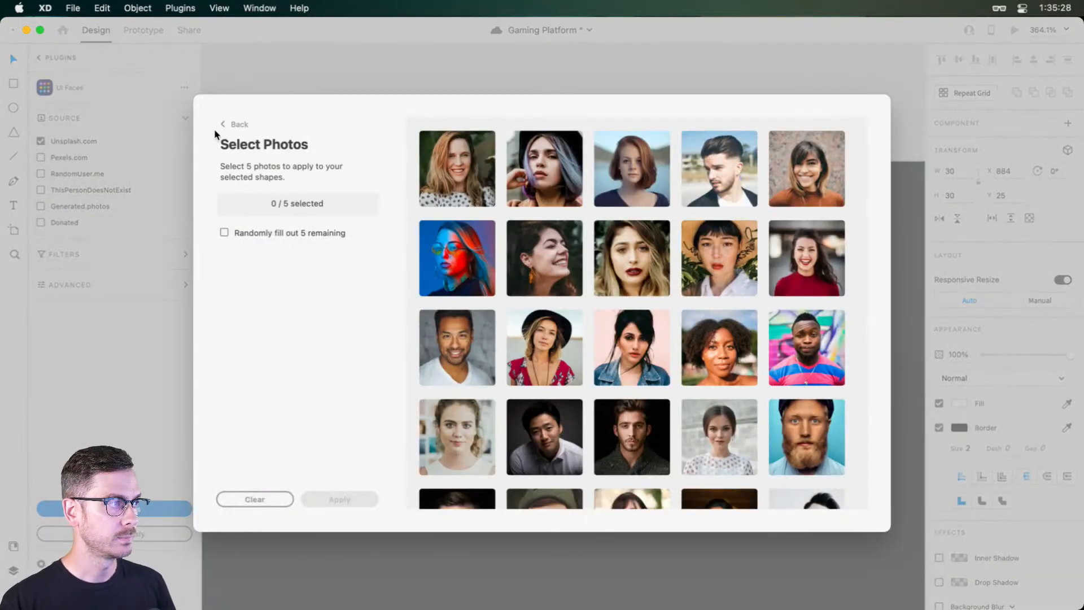
pyautogui.click(238, 124)
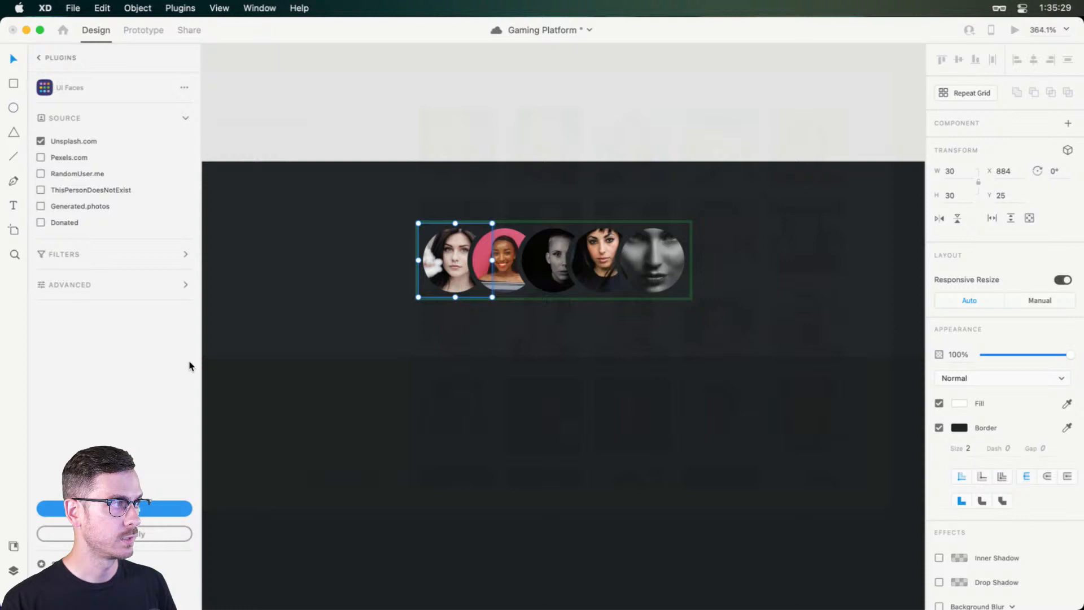
pyautogui.click(141, 530)
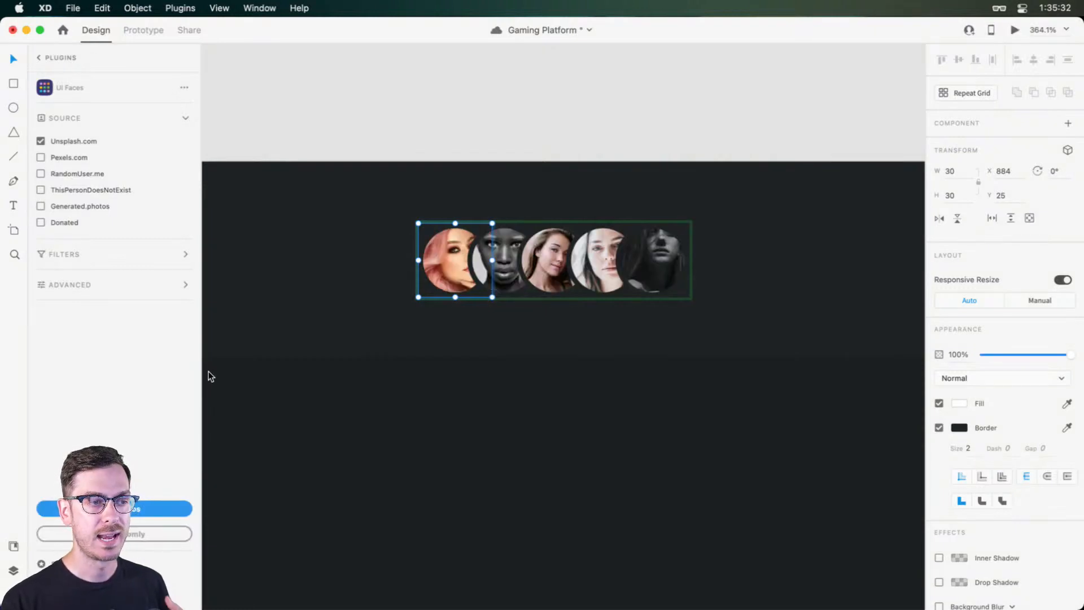
pyautogui.click(171, 535)
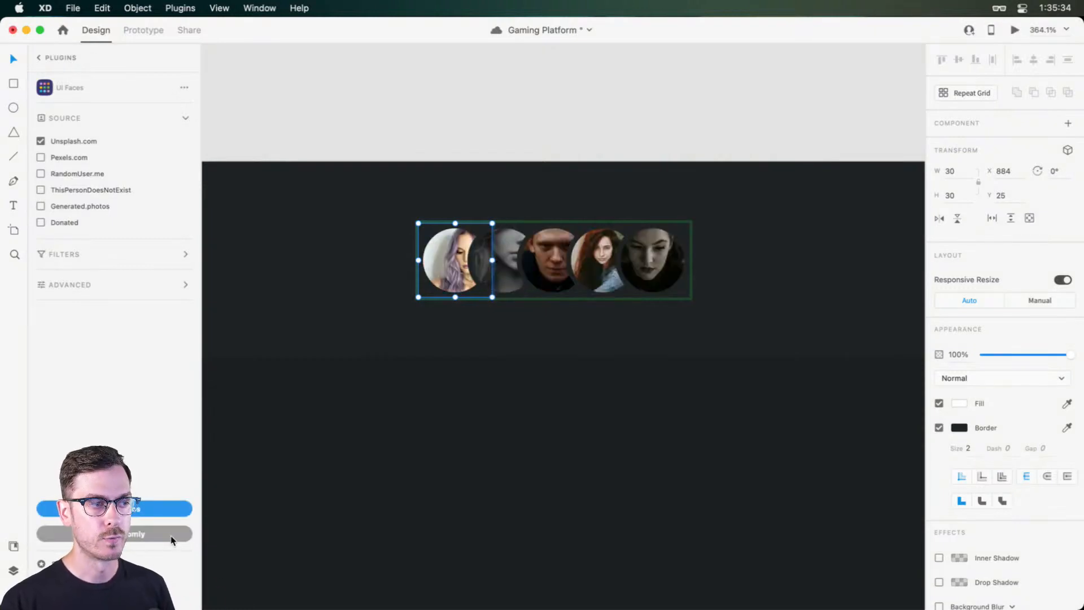
pyautogui.click(172, 535)
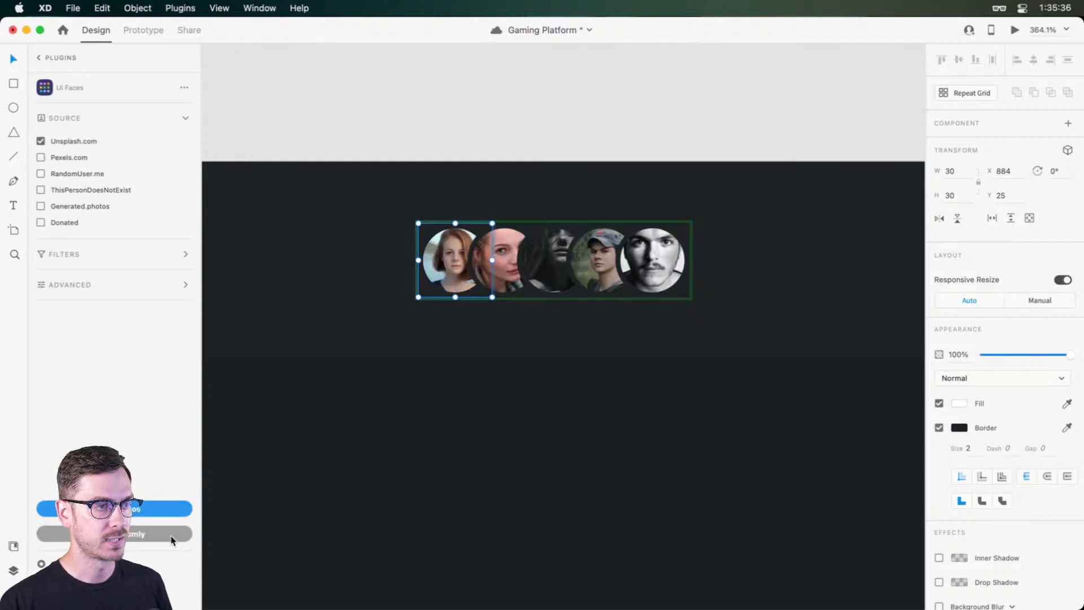
pyautogui.click(172, 536)
pyautogui.press('Escape')
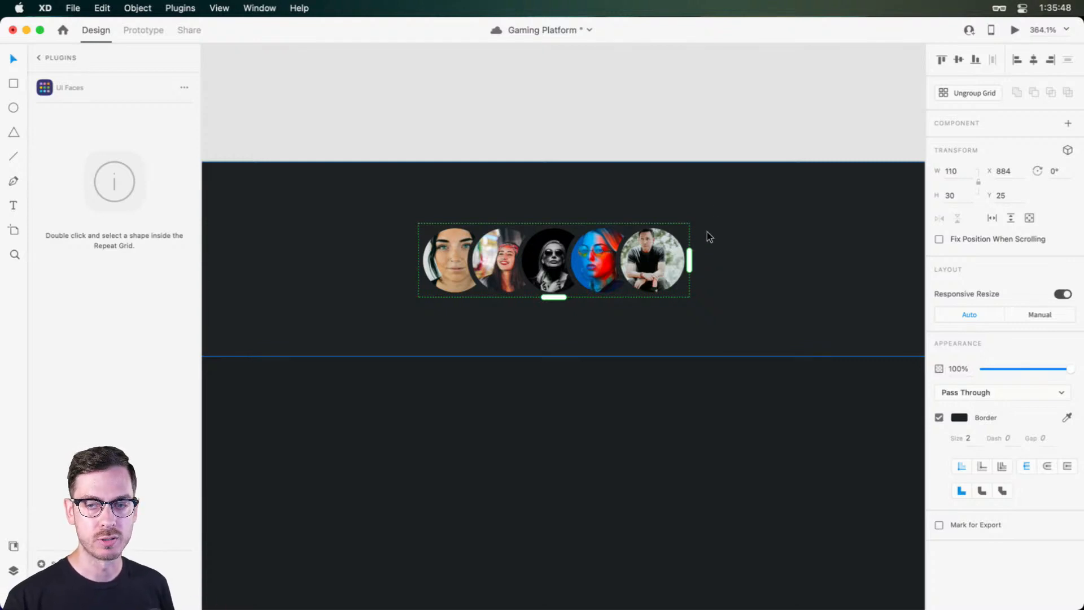
# Step: Copy the fifth avatar circle out of the Repeat Grid and place the copy overlapping the row's end at X 982
pyautogui.hscroll(-10, 621, 239)
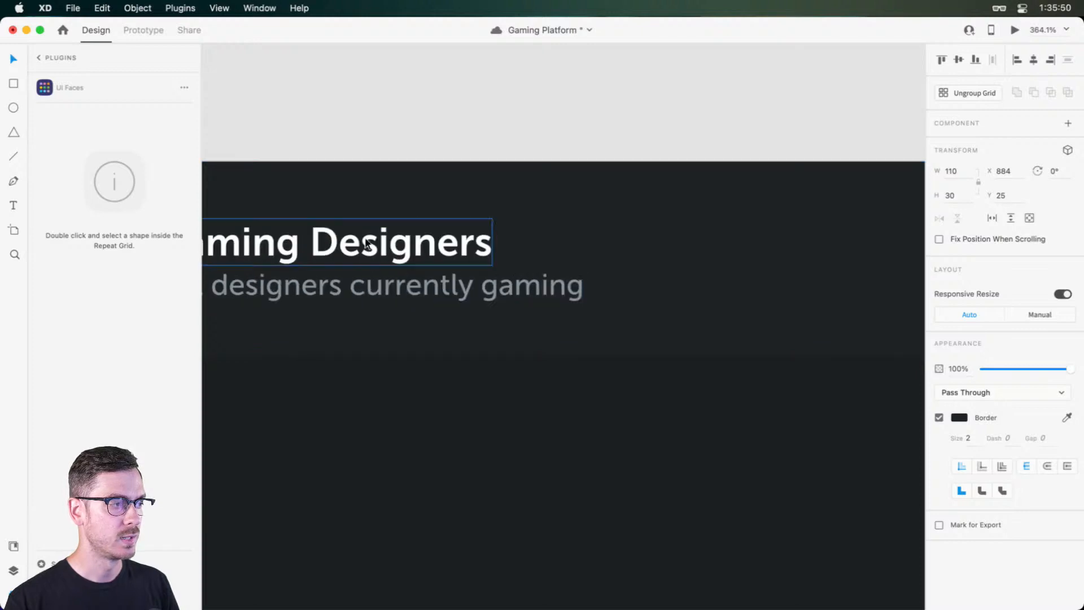
pyautogui.hscroll(10, 551, 253)
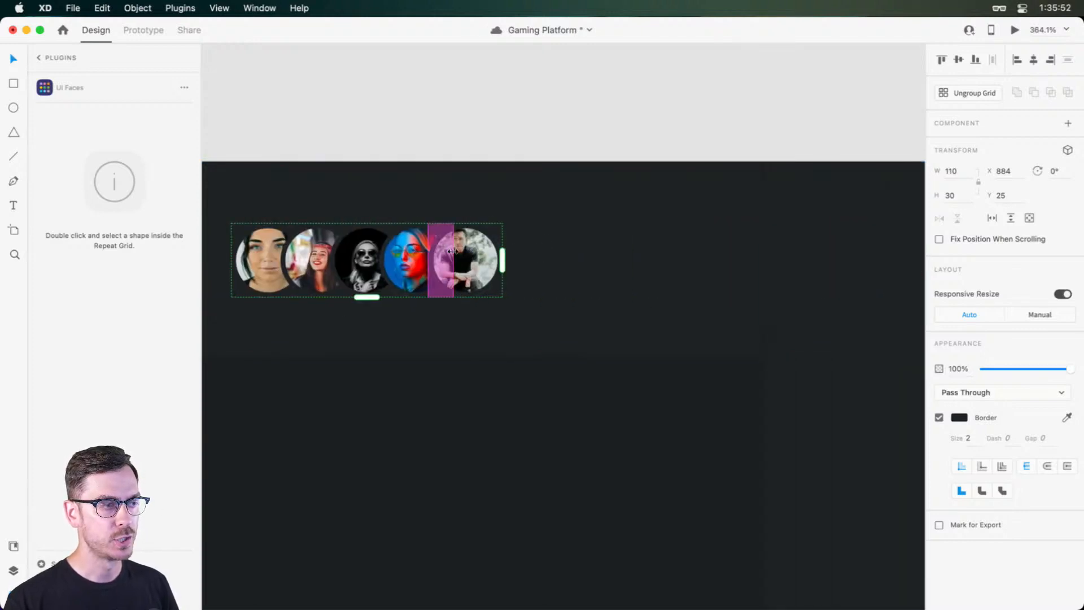
pyautogui.scroll(5, 452, 251)
pyautogui.doubleClick(495, 250)
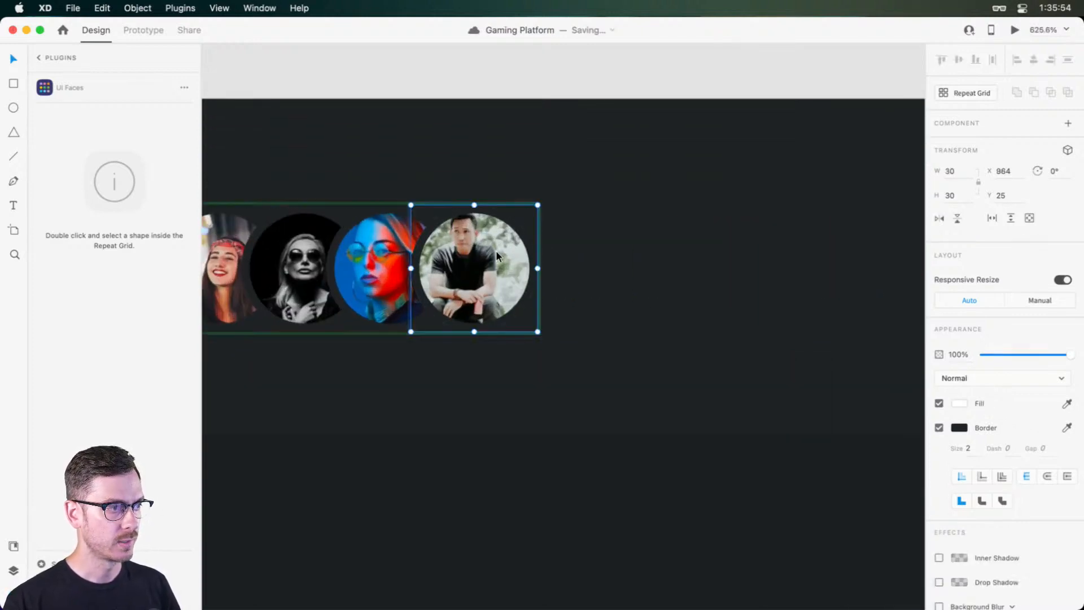
pyautogui.press('super+y')
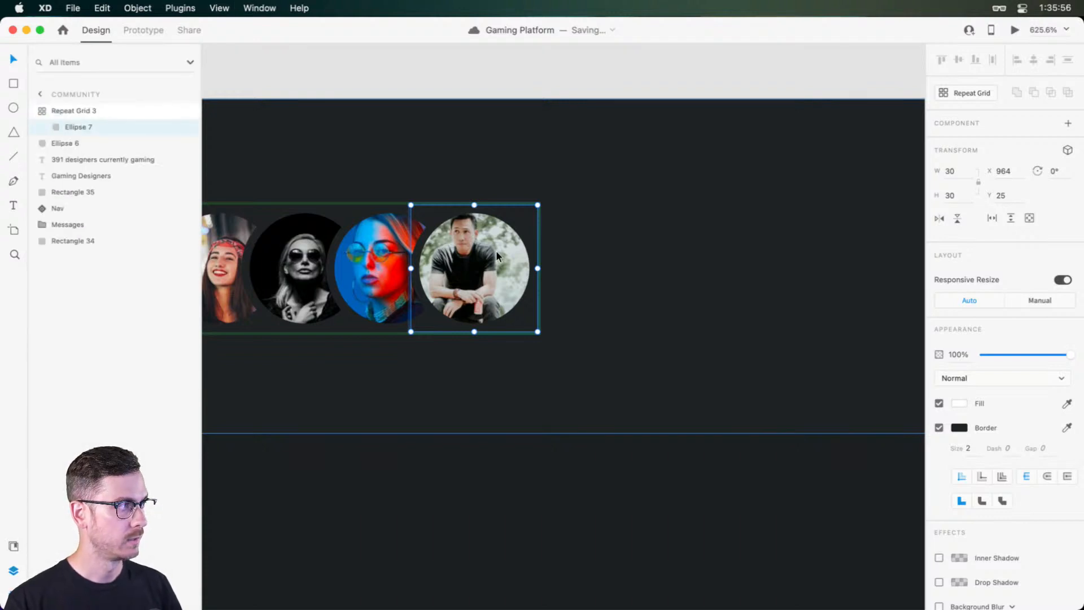
pyautogui.press('super+c')
pyautogui.click(581, 252)
pyautogui.press('super+v')
pyautogui.moveTo(485, 260); pyautogui.dragTo(561, 266)
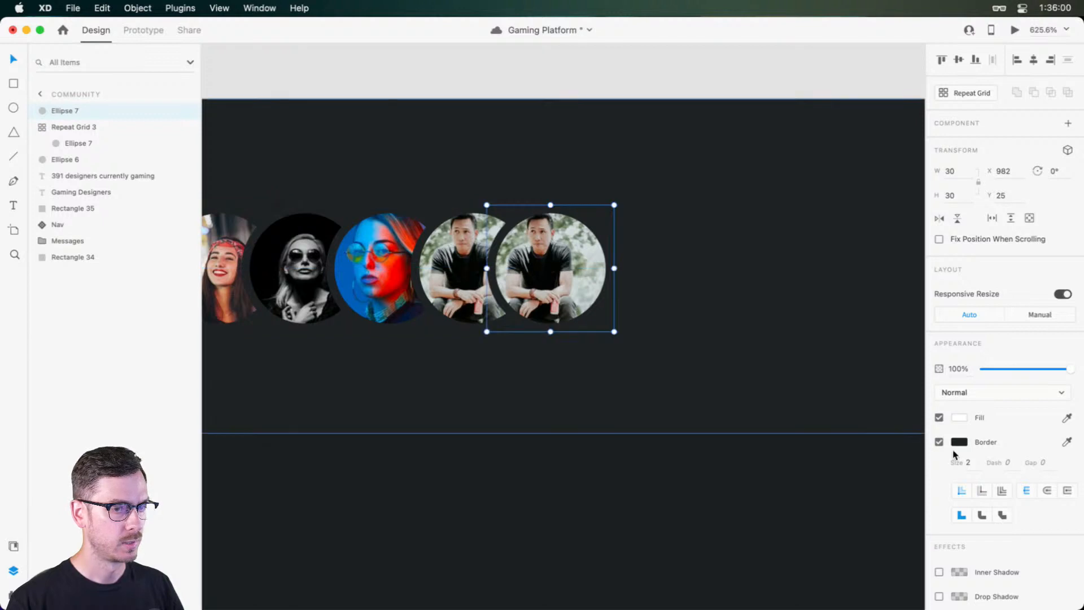
# Step: Replace the copied circle's portrait with a solid blue-grey #4C5053 fill
pyautogui.click(965, 418)
pyautogui.moveTo(830, 416); pyautogui.dragTo(787, 424)
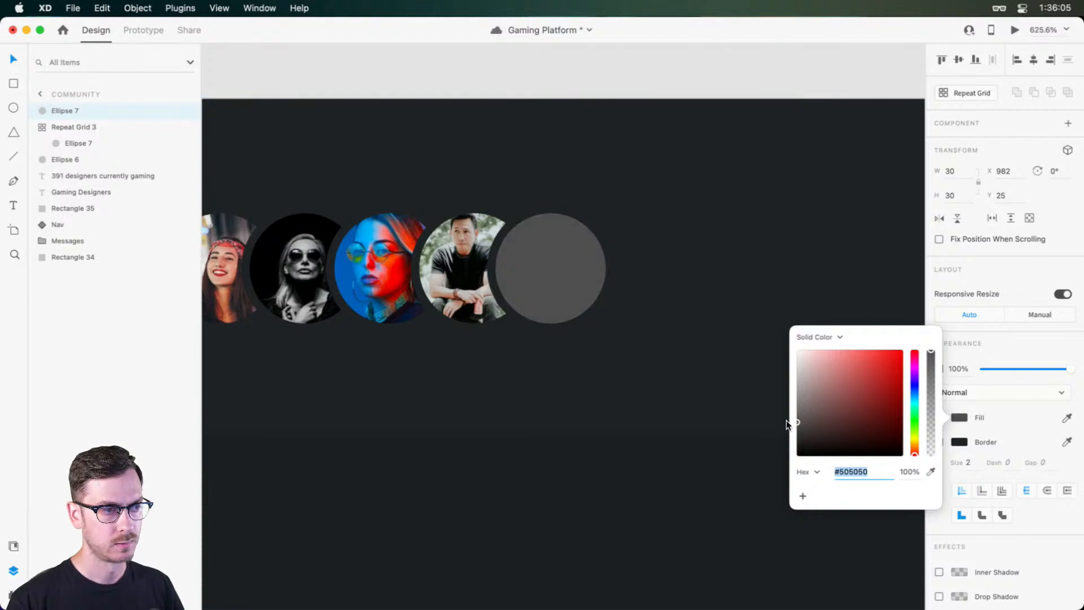
pyautogui.click(914, 396)
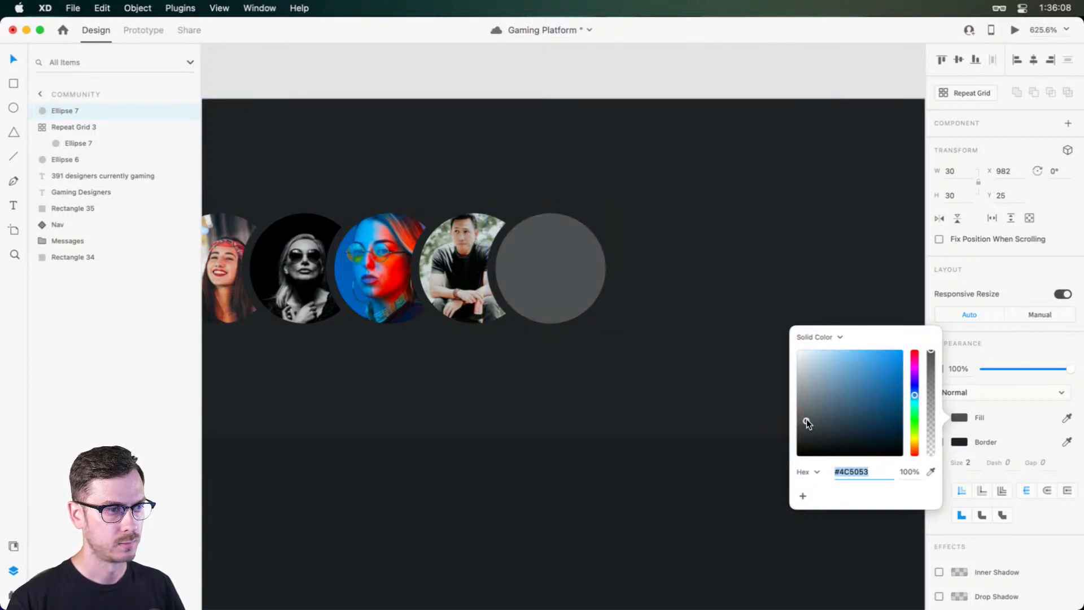
pyautogui.click(1031, 336)
# Step: Add a white "+42" text label over the grey circle and shrink it to size 9
pyautogui.press('t')
pyautogui.click(547, 278)
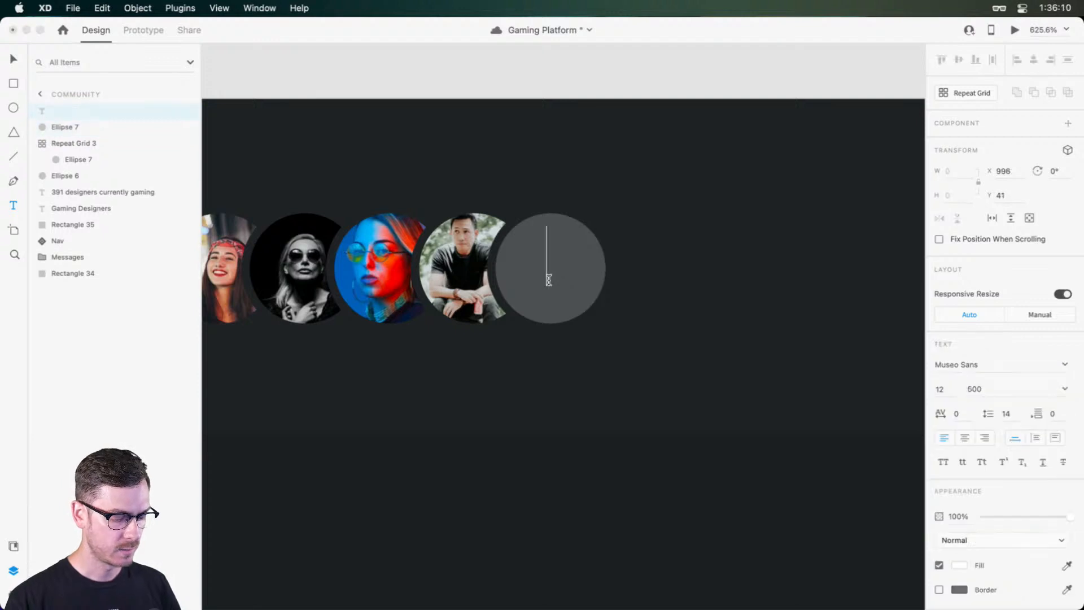
pyautogui.write('_42')
pyautogui.press('BackSpace')
pyautogui.press('BackSpace')
pyautogui.press('BackSpace')
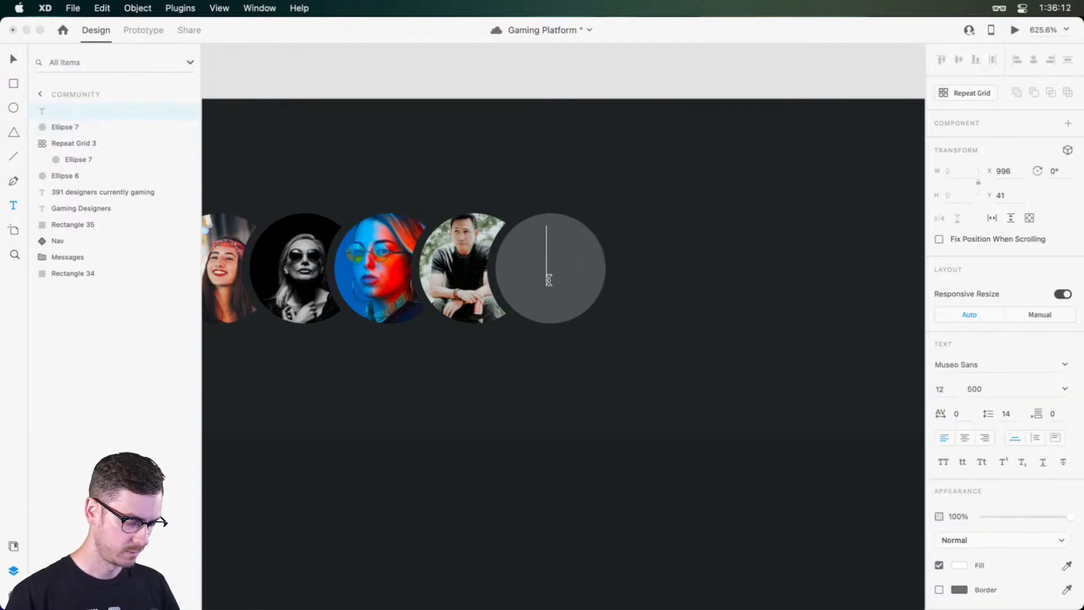
pyautogui.write('+42')
pyautogui.press('Escape')
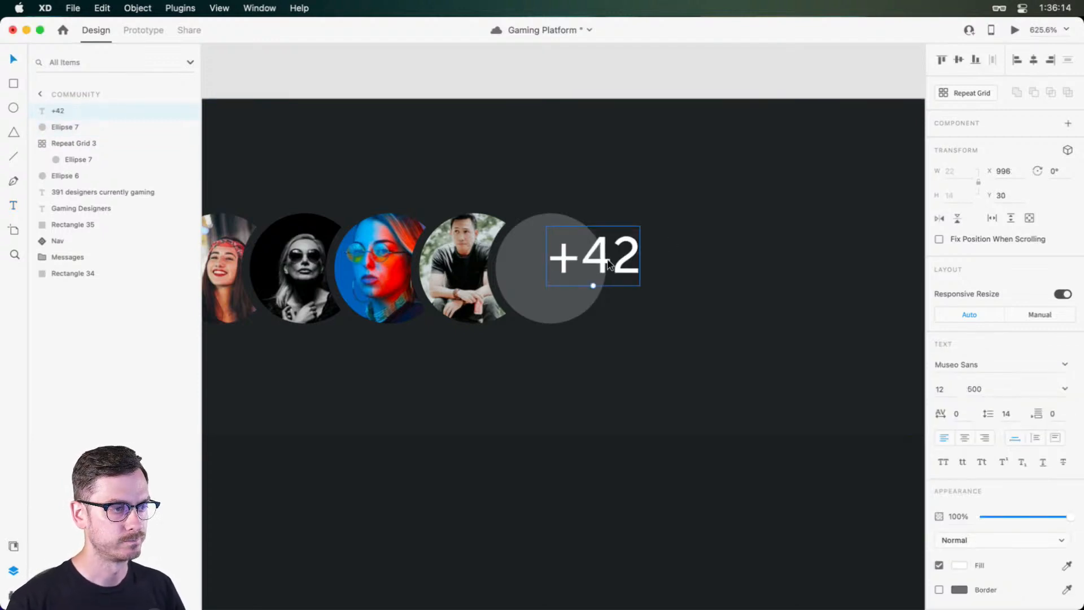
pyautogui.moveTo(597, 282); pyautogui.dragTo(570, 280)
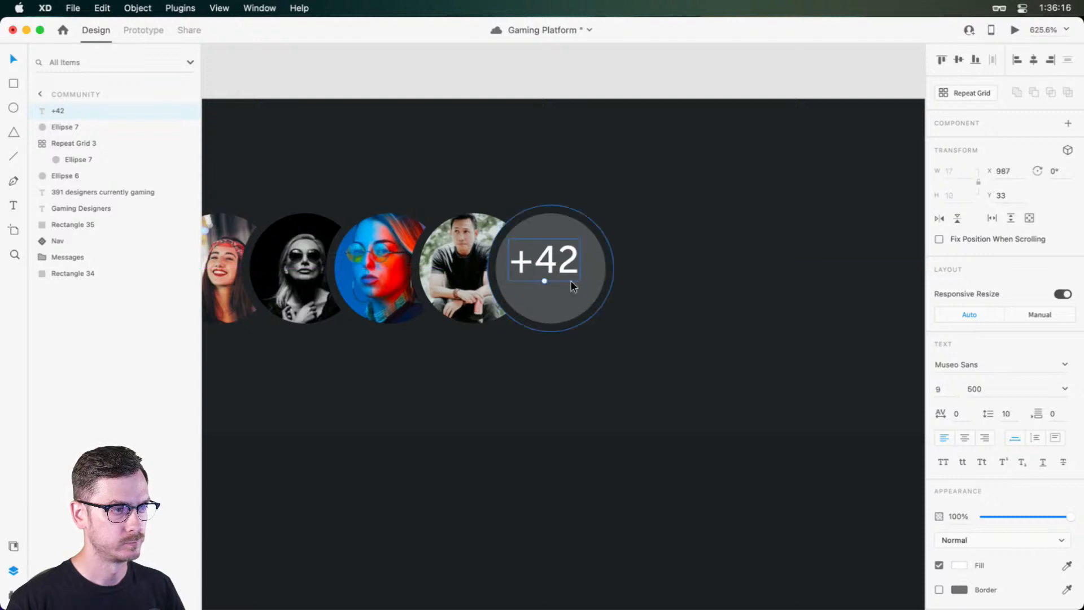
# Step: Set the "+42" label to size 8 and weight 700, centre it in the grey circle, and check it in the preview
pyautogui.click(1064, 388)
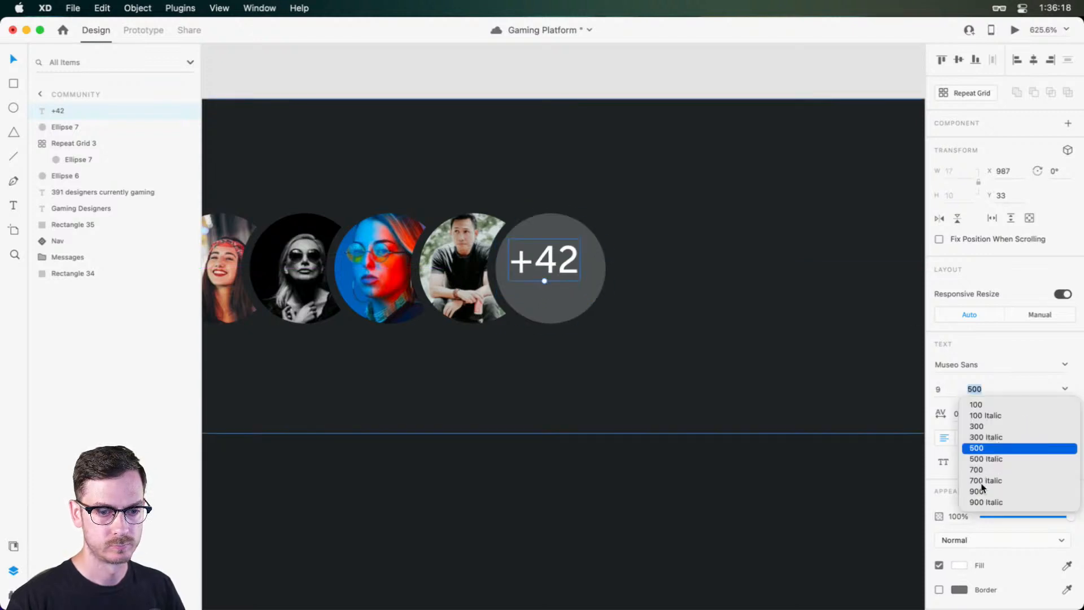
pyautogui.click(976, 491)
pyautogui.click(954, 394)
pyautogui.press('Down')
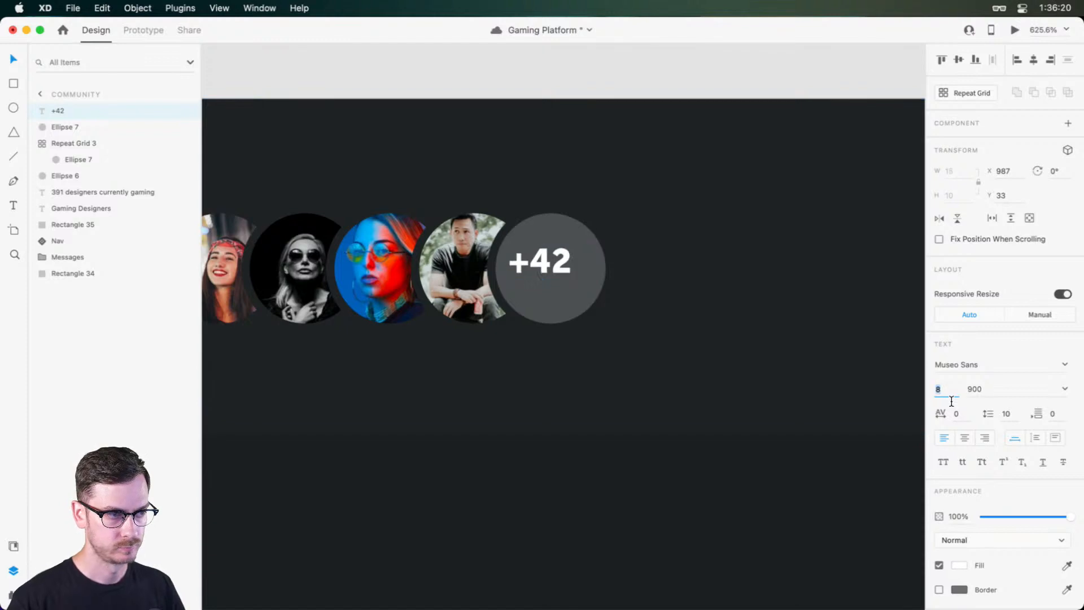
pyautogui.press('super+Return')
pyautogui.press('super+w')
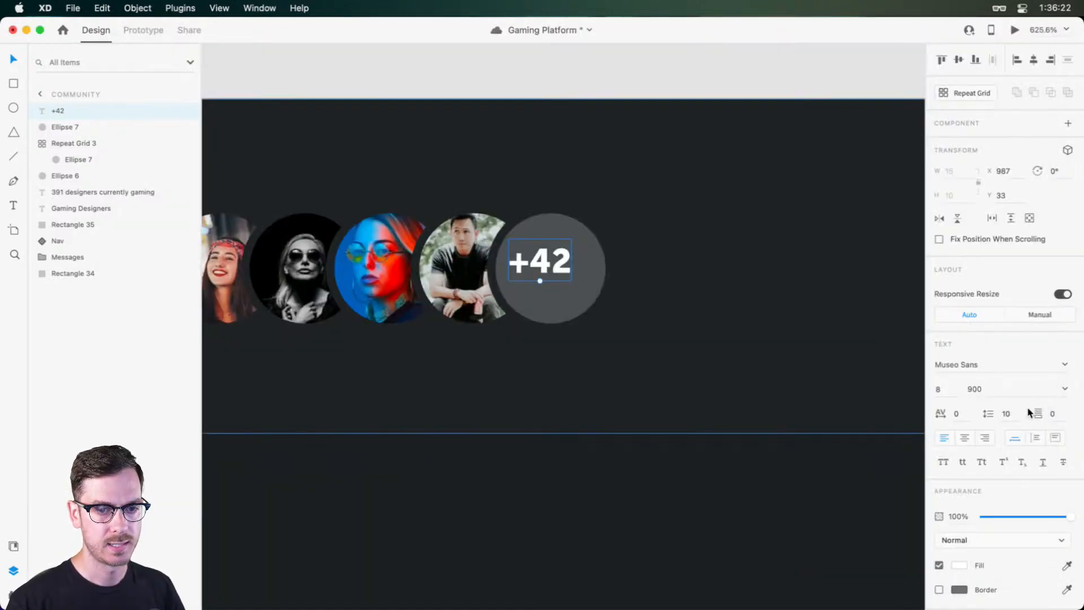
pyautogui.click(1066, 389)
pyautogui.click(990, 469)
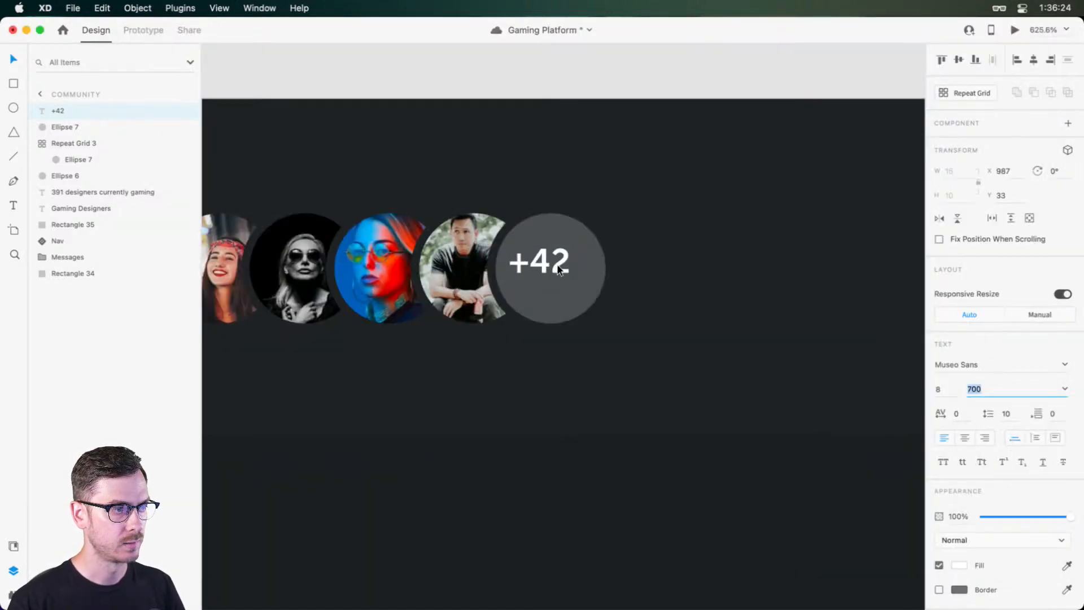
pyautogui.moveTo(557, 267); pyautogui.dragTo(564, 274)
pyautogui.press('super+Return')
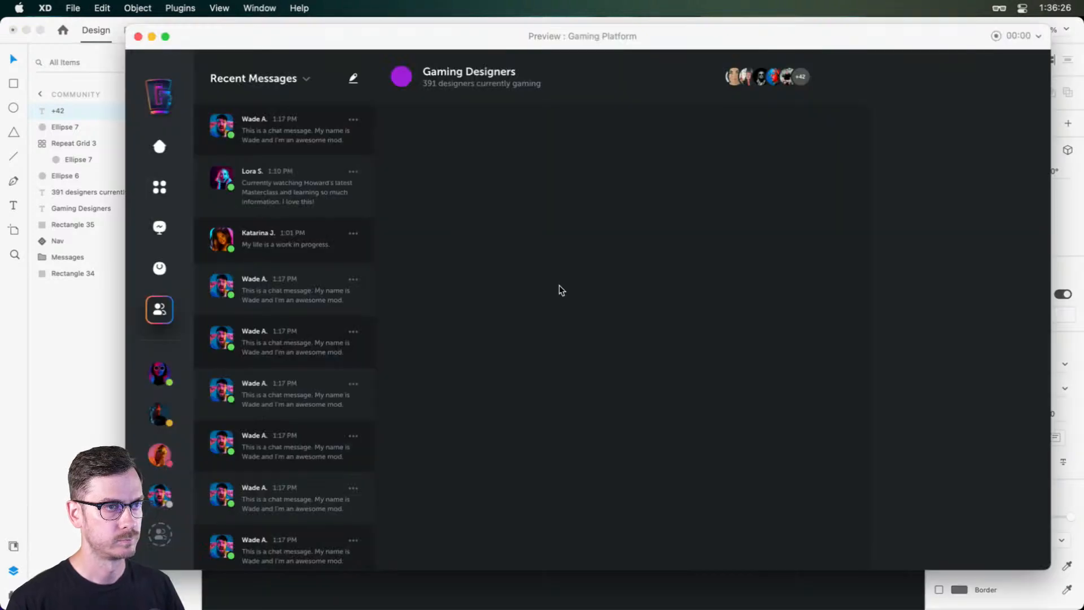
pyautogui.press('super+w')
# Step: Group the avatar Repeat Grid, the grey circle and the "+42" label, and name the group Users
pyautogui.scroll(-5, 557, 282)
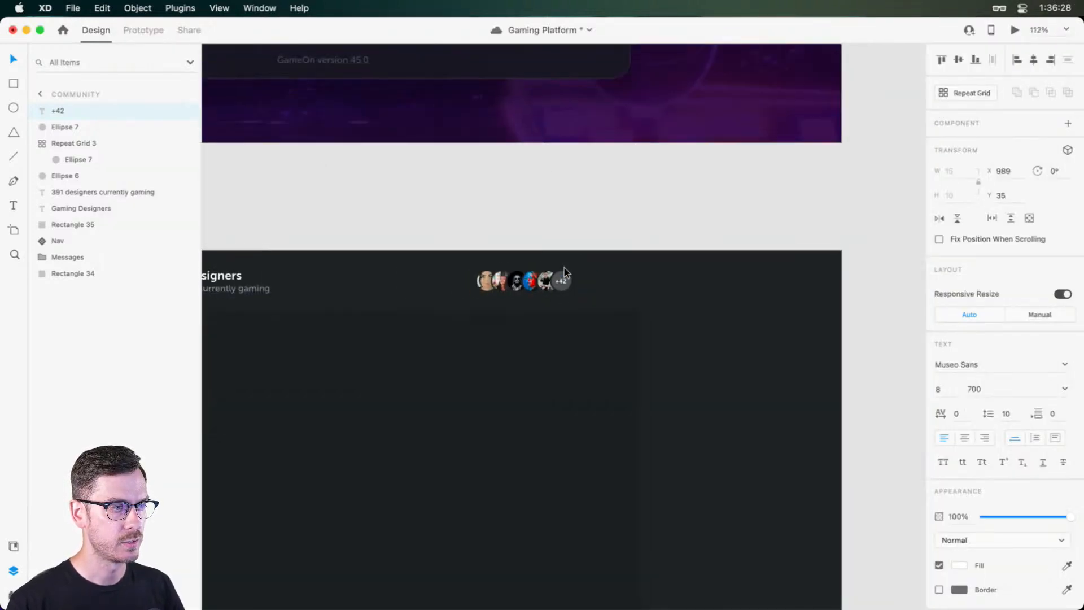
pyautogui.scroll(5, 525, 285)
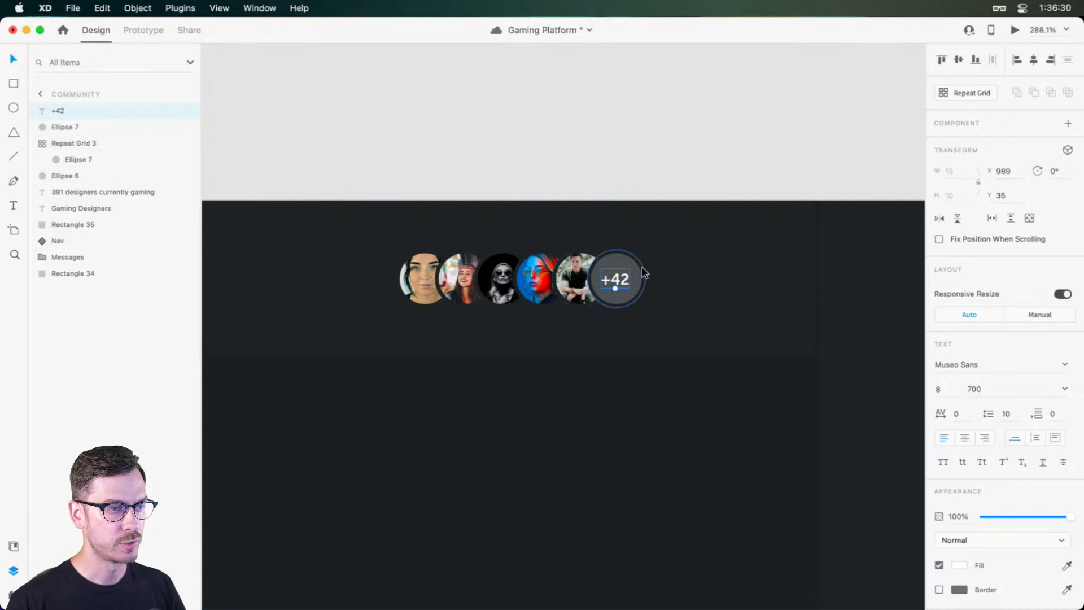
pyautogui.keyDown('shift'); pyautogui.click(639, 270); pyautogui.keyUp('shift')
pyautogui.keyDown('shift'); pyautogui.click(567, 272); pyautogui.keyUp('shift')
pyautogui.press('super+g')
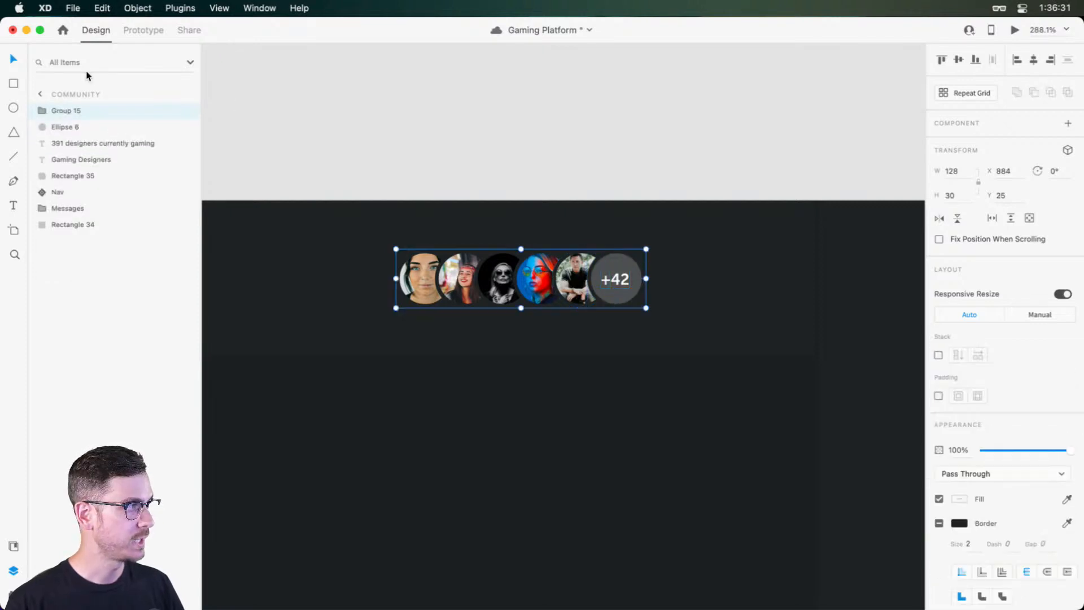
pyautogui.doubleClick(63, 111)
pyautogui.write('Users')
pyautogui.press('Return')
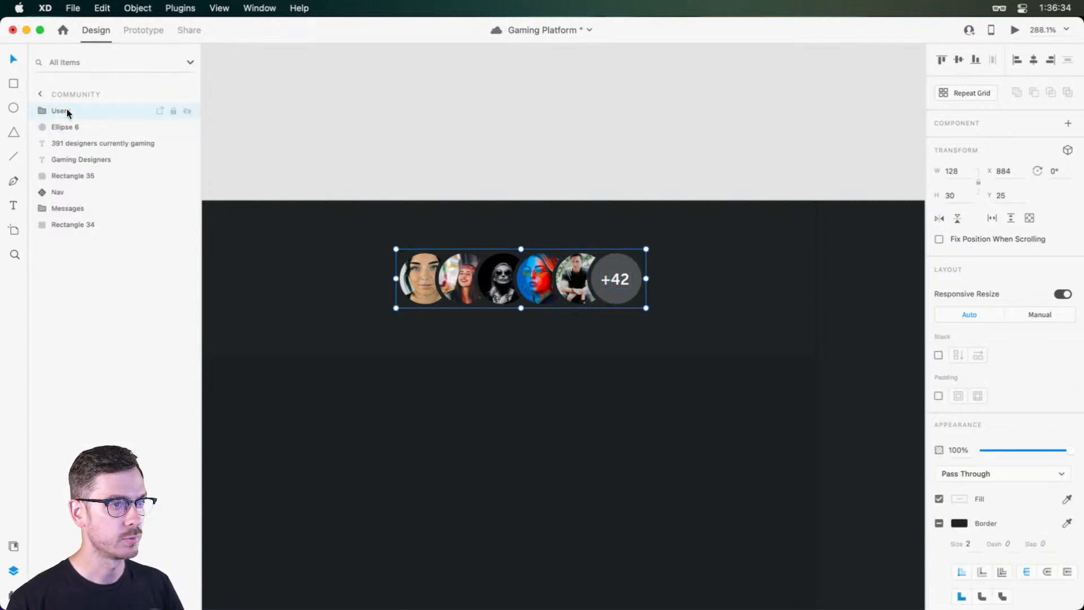
# Step: Move the Users group horizontally toward the header's right end, to X 947
pyautogui.moveTo(628, 262); pyautogui.dragTo(737, 275)
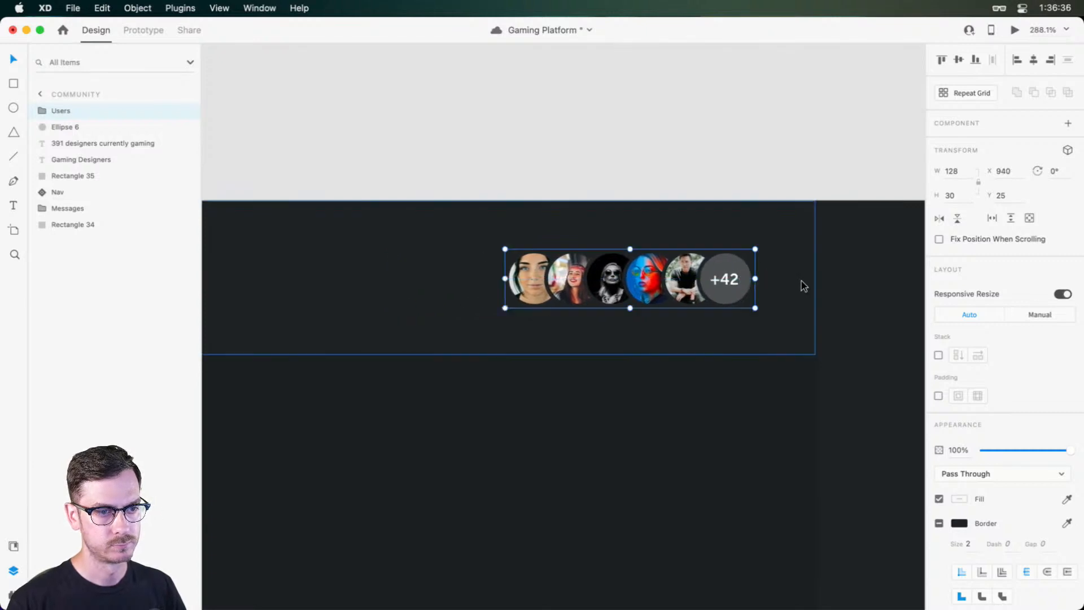
pyautogui.press('Right')
pyautogui.press('Right')
pyautogui.press('Right')
pyautogui.press('Right')
pyautogui.press('Right')
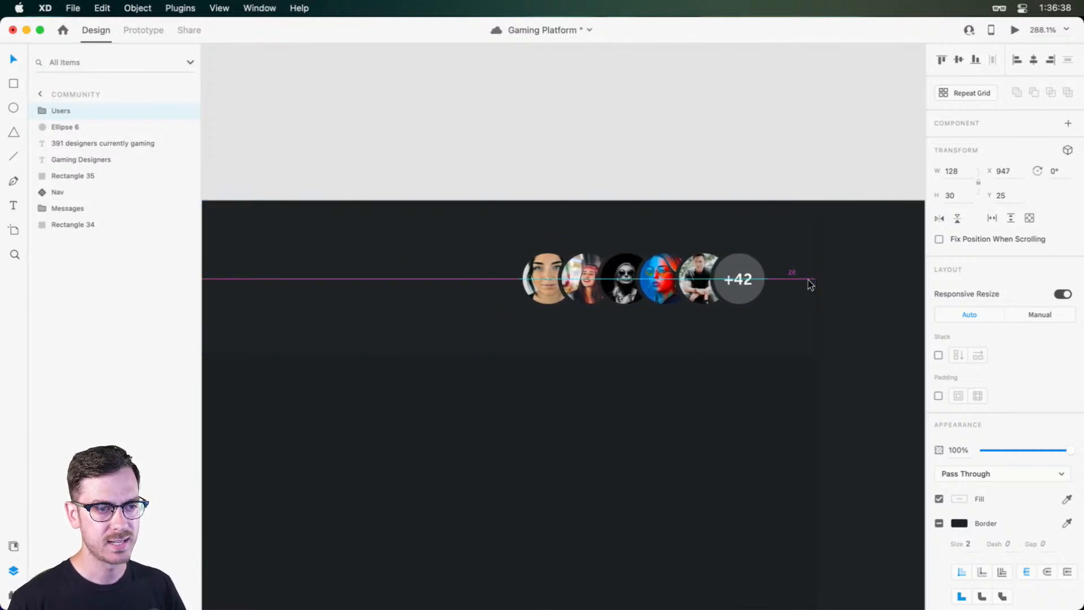
# Step: Recolour the "+42" label to light blue-grey #B8BCBF and check the header in the preview
pyautogui.scroll(5, 767, 314)
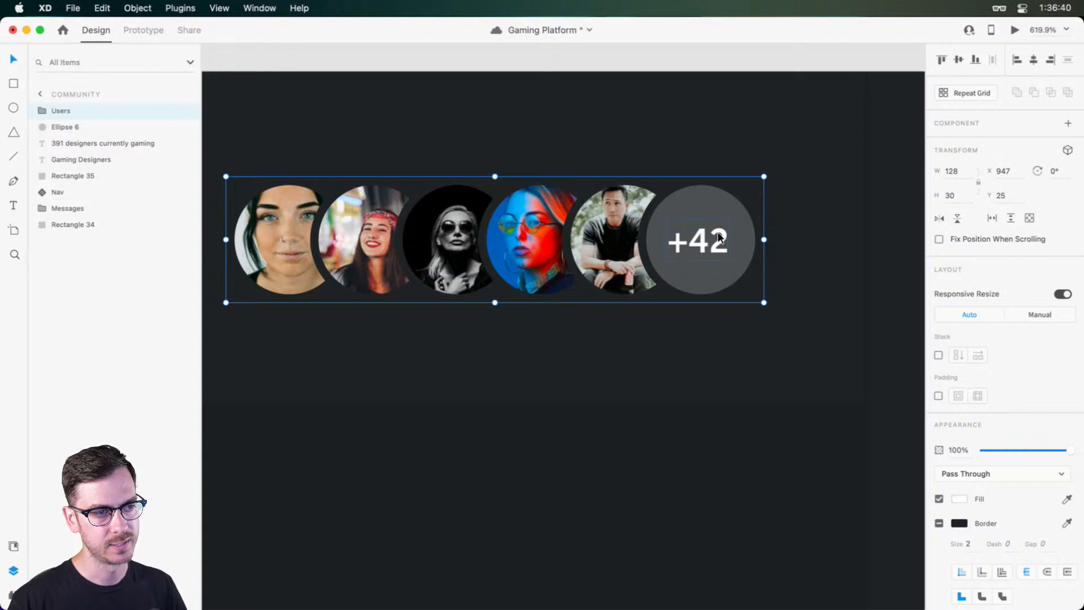
pyautogui.doubleClick(719, 237)
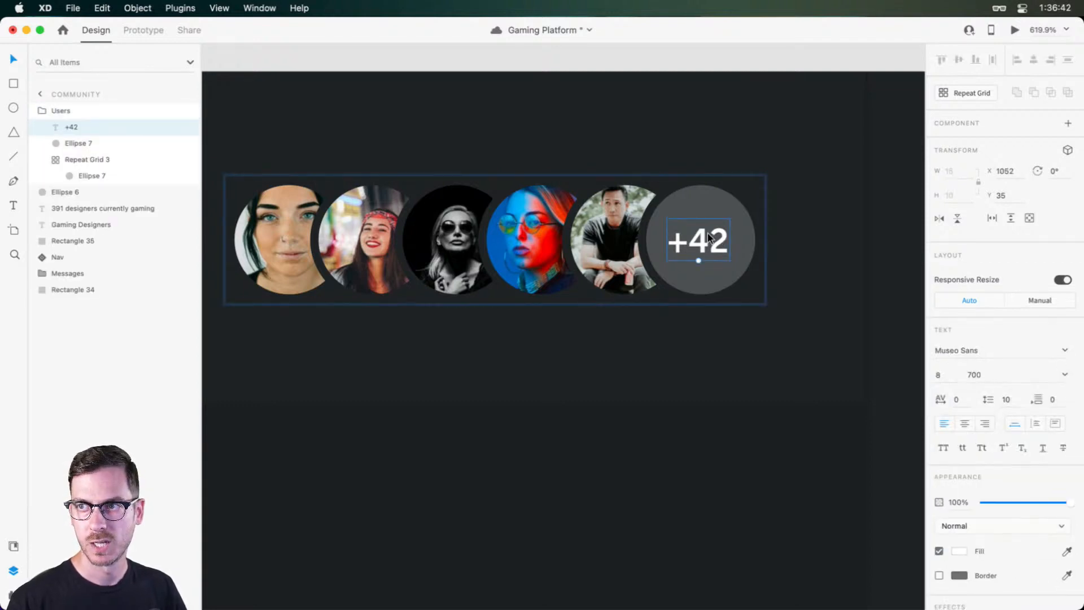
pyautogui.click(959, 551)
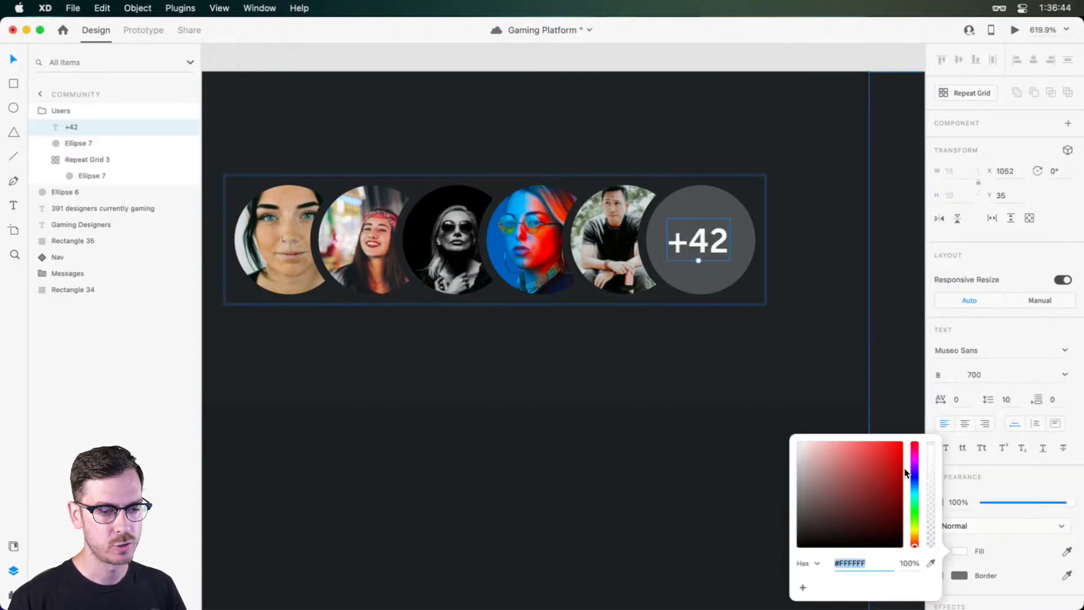
pyautogui.moveTo(916, 490); pyautogui.dragTo(914, 485)
pyautogui.moveTo(806, 463); pyautogui.dragTo(800, 465)
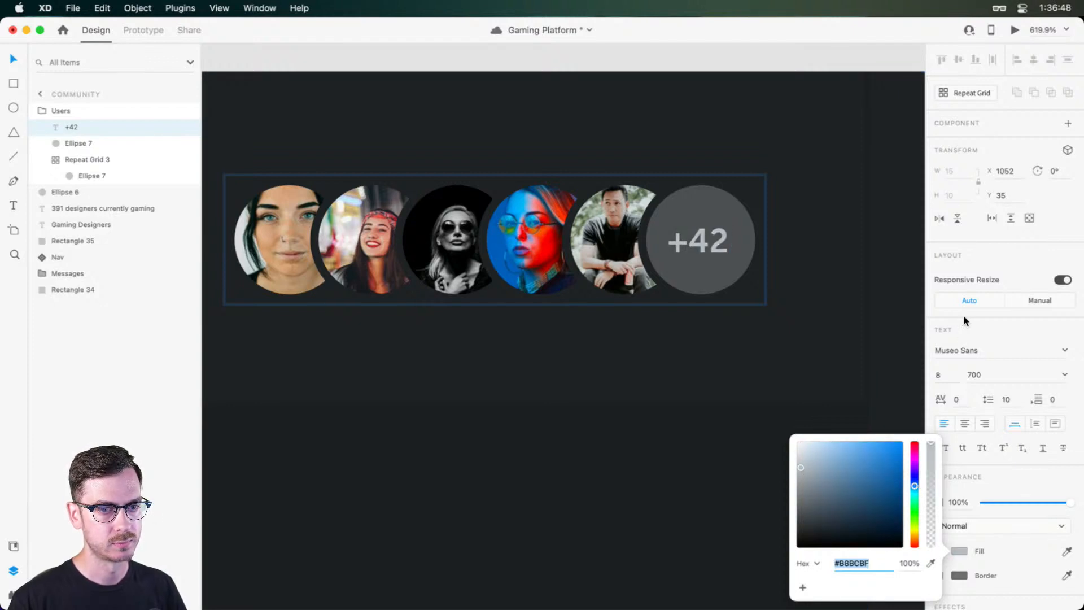
pyautogui.click(934, 381)
pyautogui.scroll(-5, 665, 266)
pyautogui.press('super+Return')
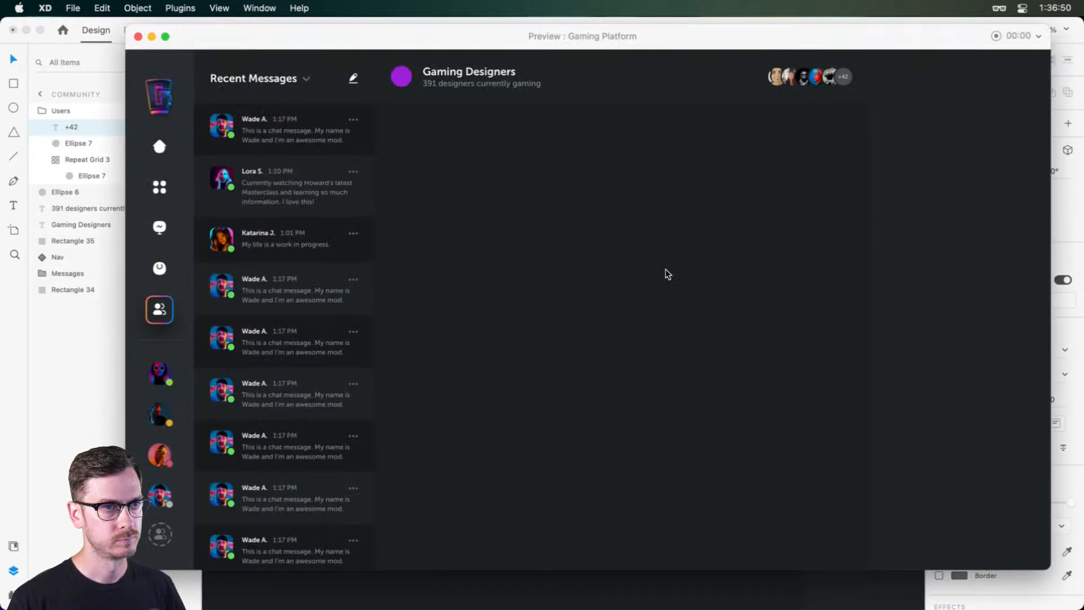
pyautogui.press('Escape')
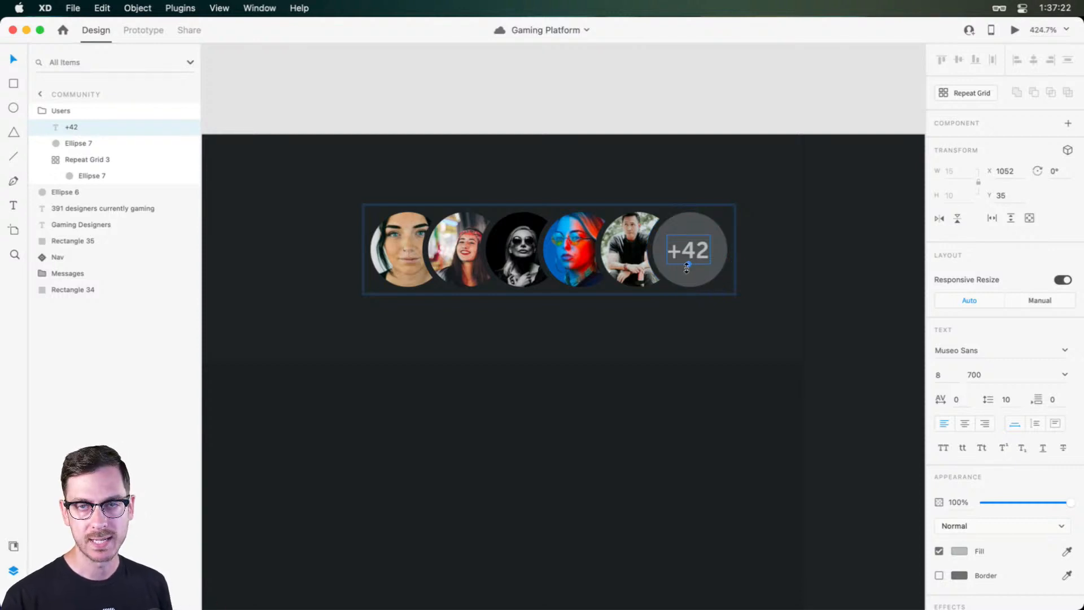
pyautogui.scroll(-5, 610, 325)
pyautogui.click(597, 165)
pyautogui.moveTo(613, 175); pyautogui.dragTo(710, 155)
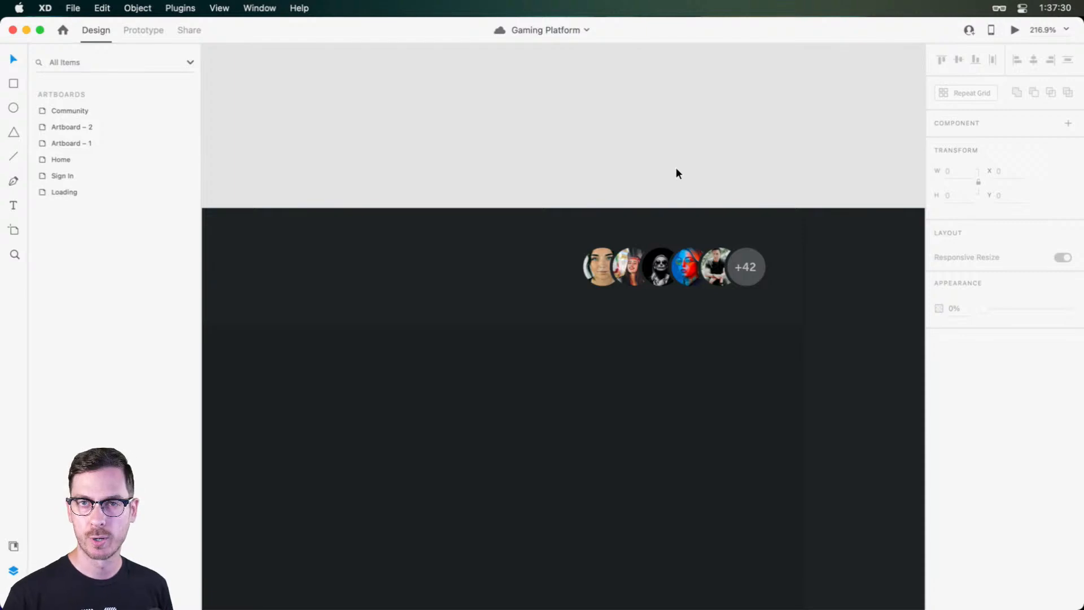
pyautogui.scroll(-5, 672, 145)
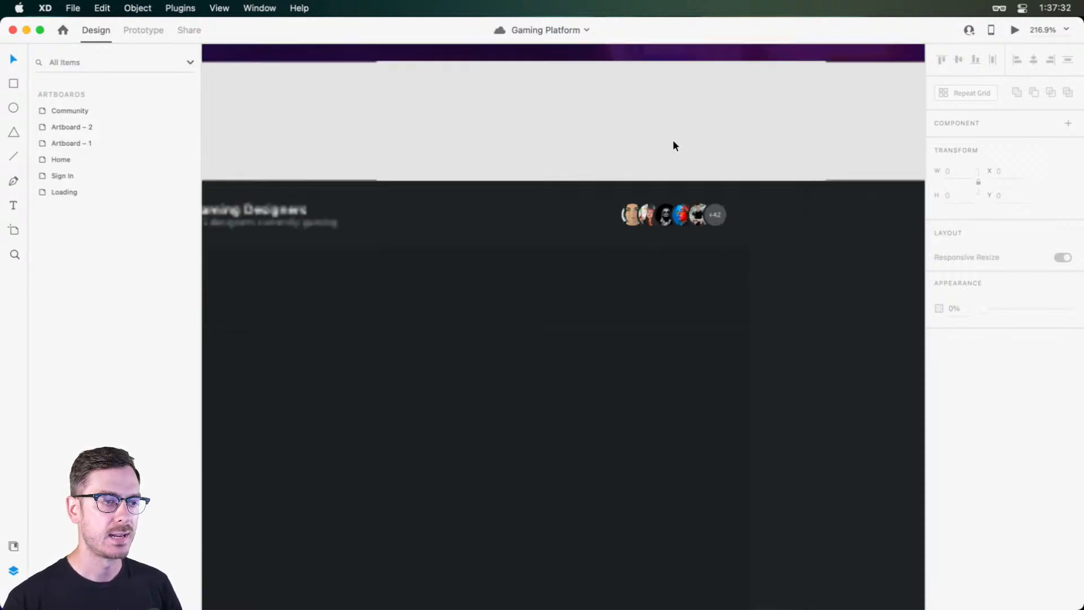
pyautogui.moveTo(508, 147); pyautogui.dragTo(587, 147)
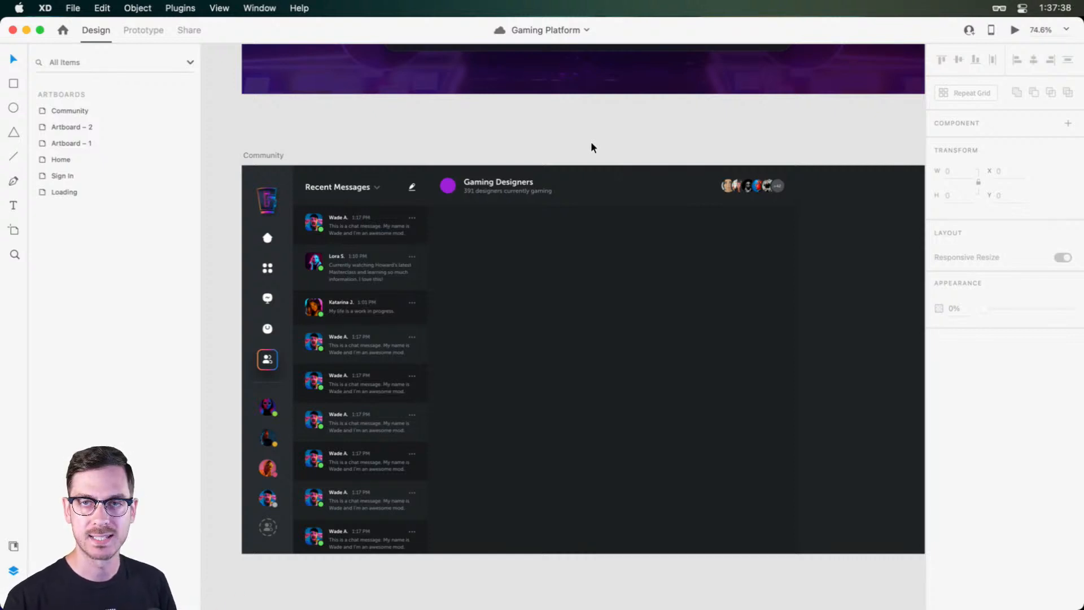
pyautogui.scroll(3, 661, 161)
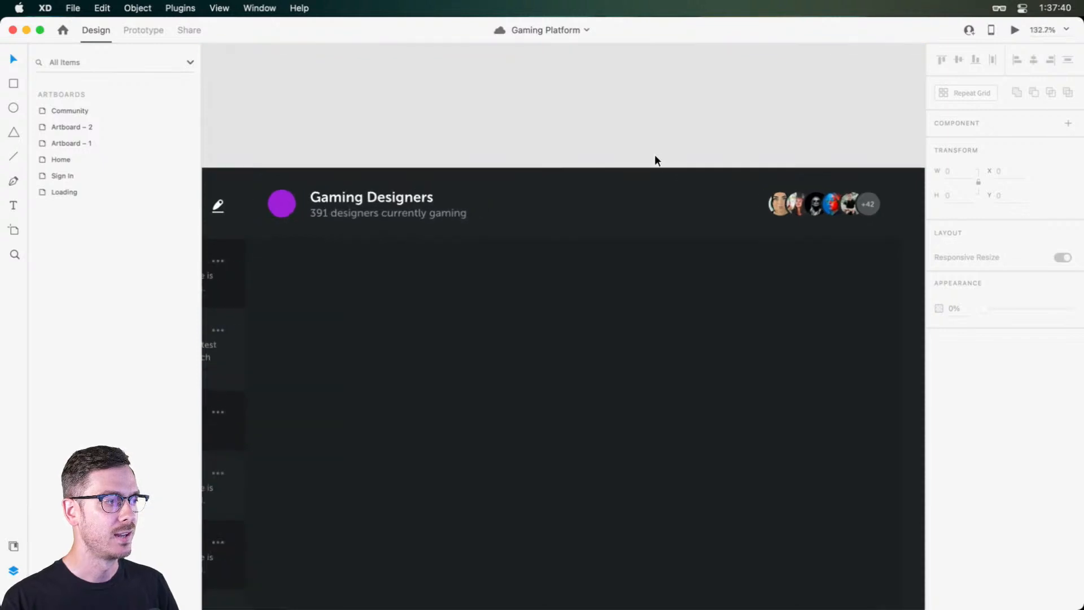
pyautogui.moveTo(633, 147); pyautogui.dragTo(636, 128)
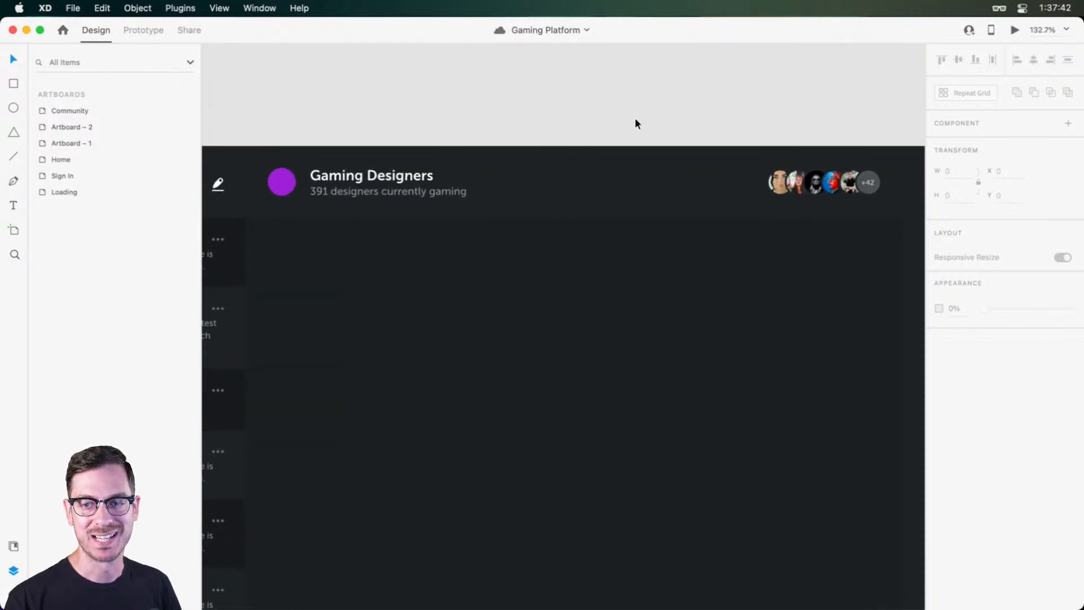
pyautogui.moveTo(566, 120); pyautogui.dragTo(578, 101)
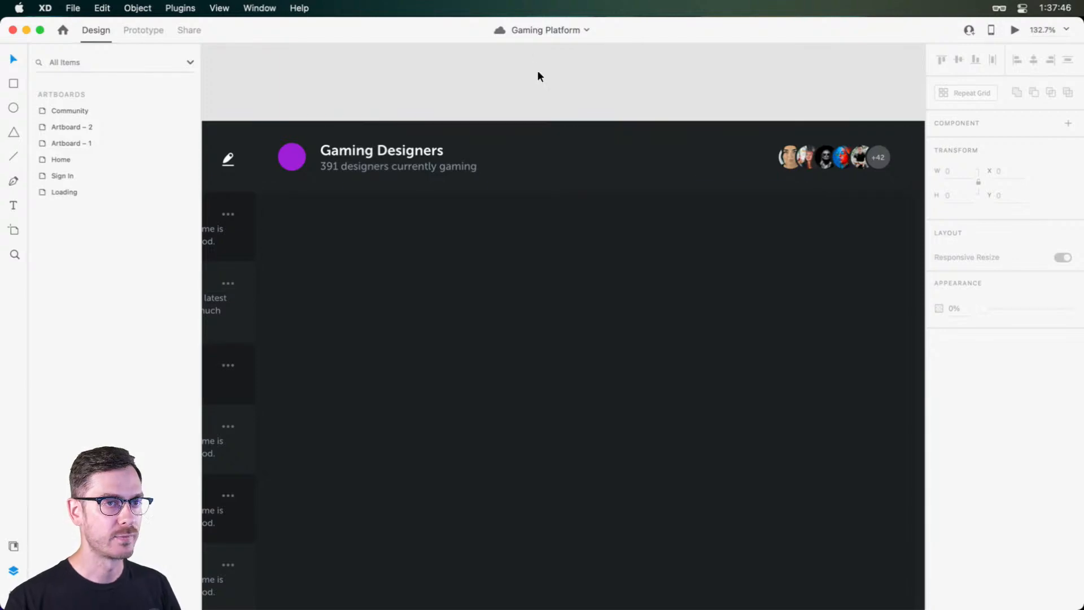
pyautogui.scroll(-2, 534, 84)
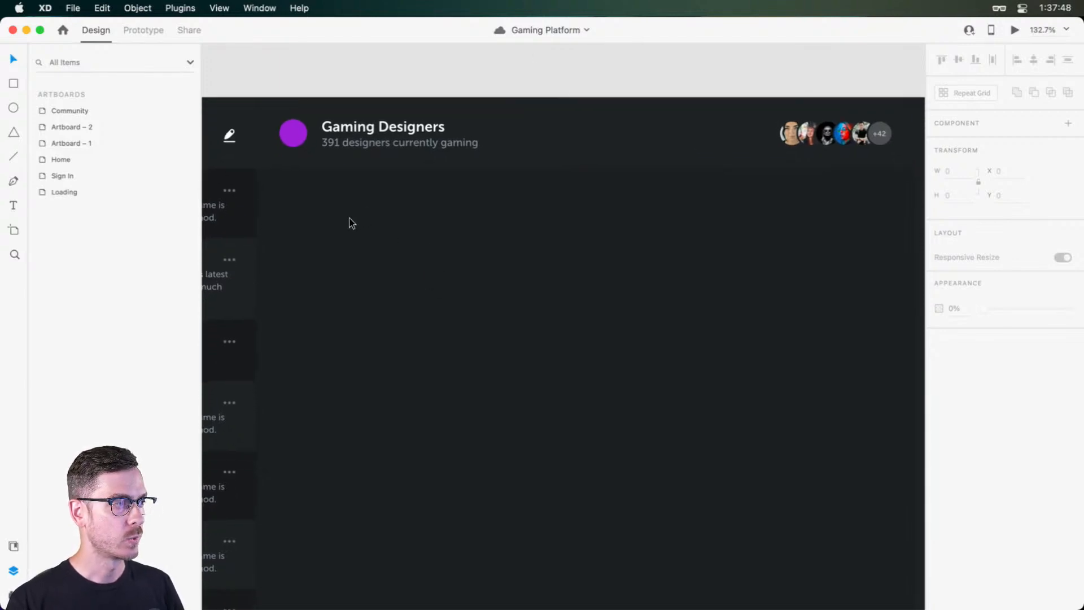
# Step: Copy the user photo, the name-and-time group and the message text from the first chat in Recent Messages
pyautogui.moveTo(348, 228); pyautogui.dragTo(423, 221)
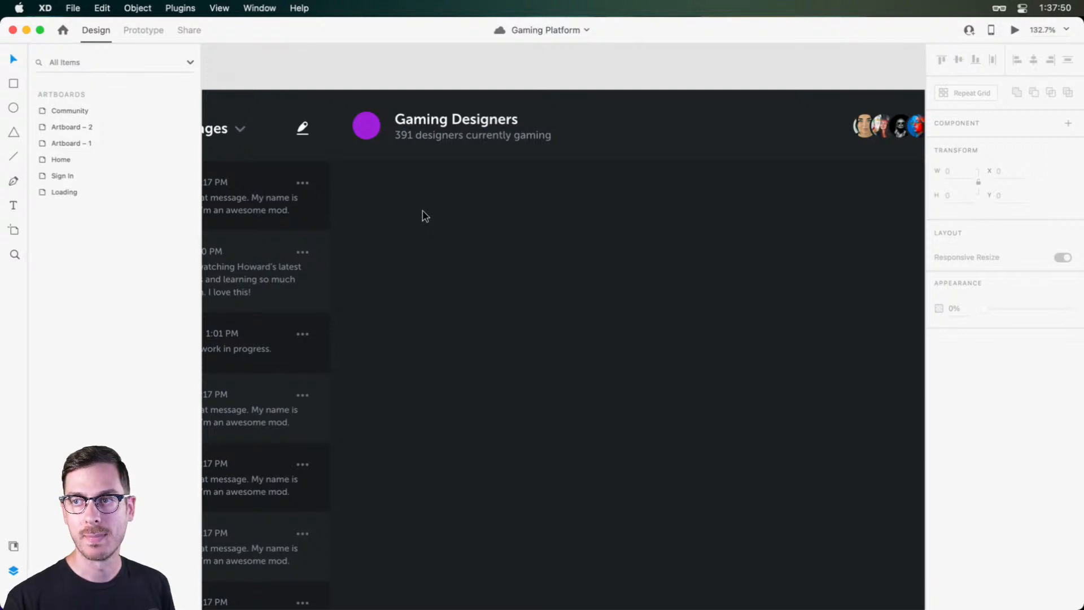
pyautogui.hscroll(-3, 397, 210)
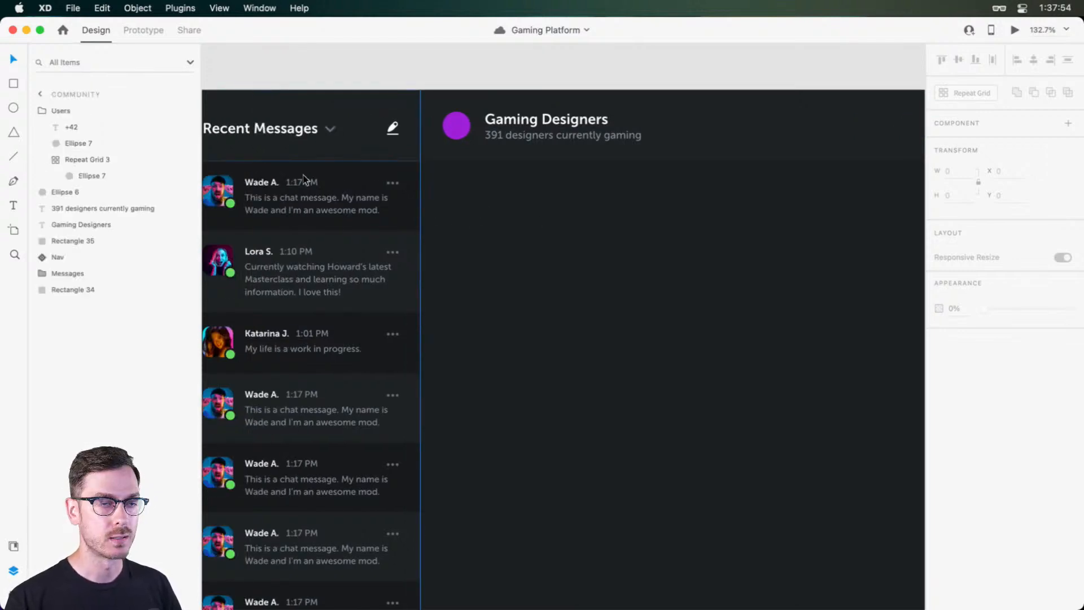
pyautogui.hscroll(-2, 265, 192)
pyautogui.doubleClick(257, 189)
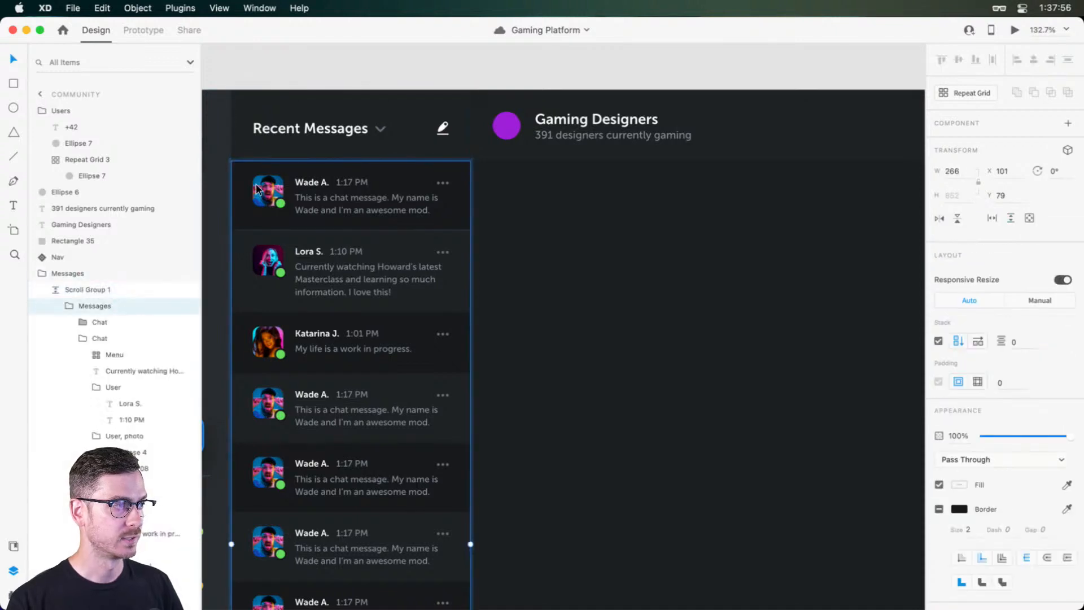
pyautogui.doubleClick(257, 189)
pyautogui.scroll(3, 258, 188)
pyautogui.doubleClick(261, 187)
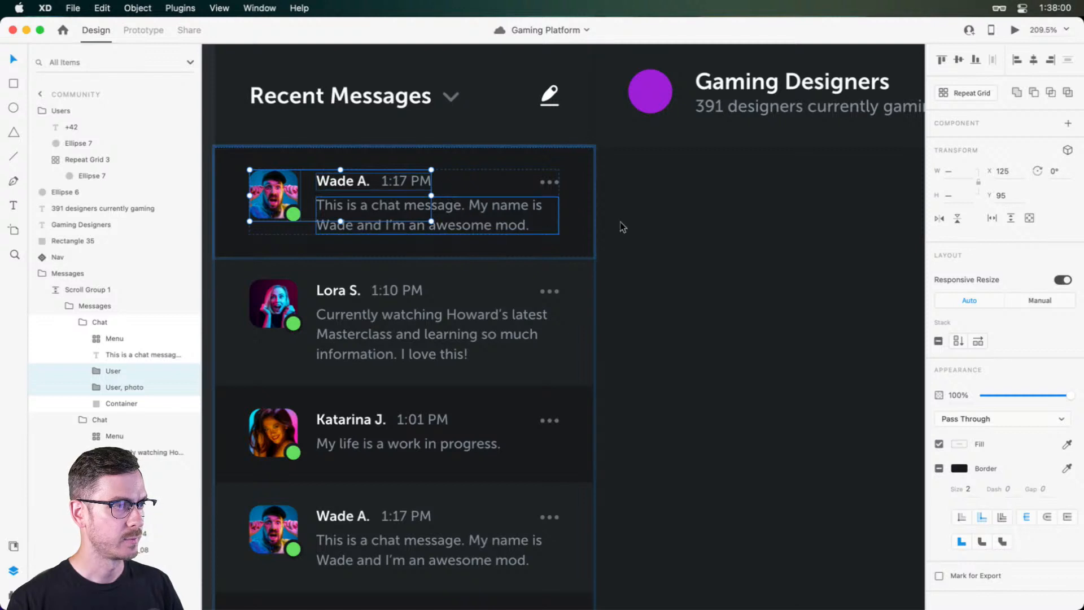
pyautogui.keyDown('shift'); pyautogui.click(503, 223); pyautogui.keyUp('shift')
pyautogui.press('super+c')
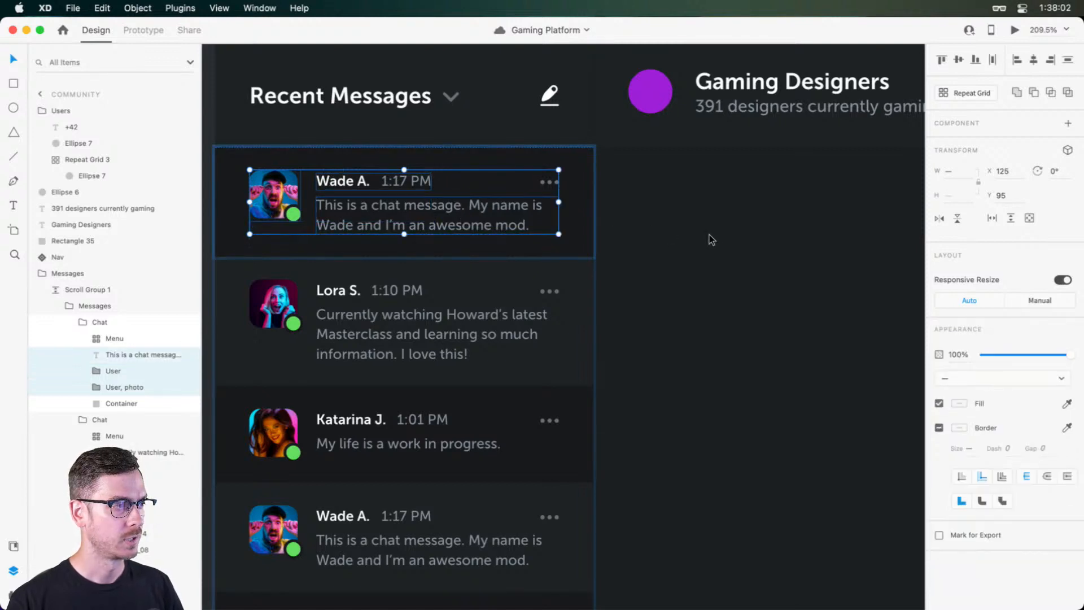
# Step: Paste the copied message into the Gaming Designers panel and place it below the header at X 392, Y 105, left-aligned with the purple circle
pyautogui.hscroll(9, 709, 235)
pyautogui.click(368, 208)
pyautogui.press('super+v')
pyautogui.hscroll(-5, 376, 217)
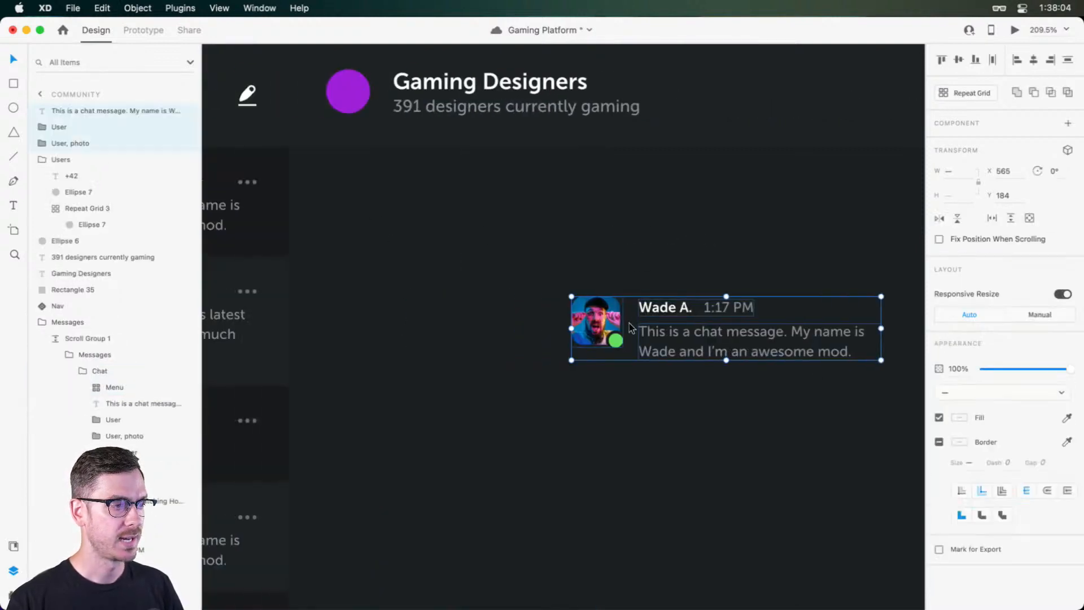
pyautogui.moveTo(609, 320); pyautogui.dragTo(354, 207)
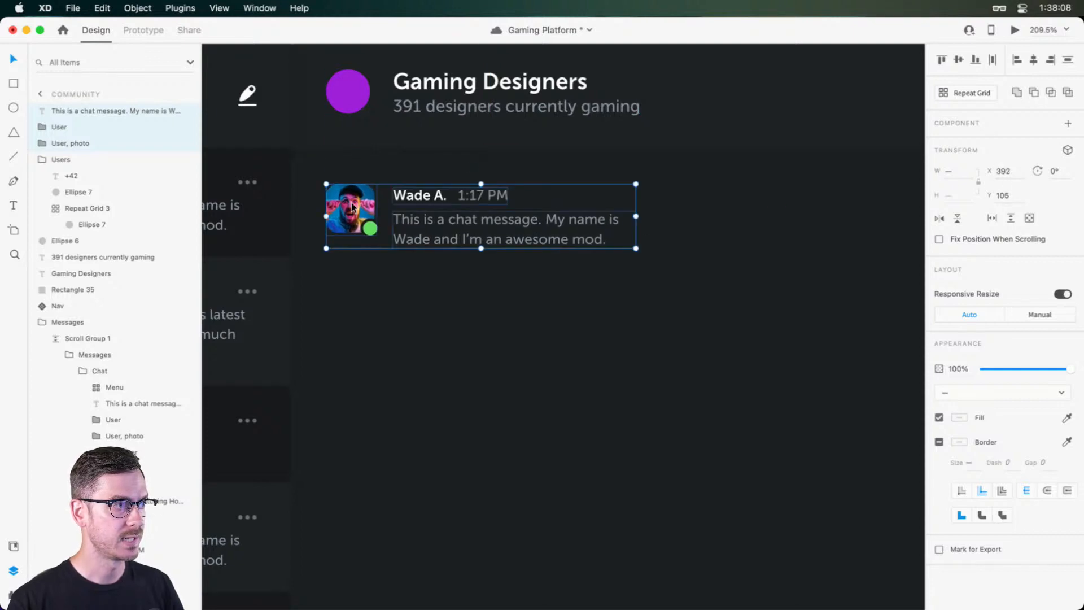
pyautogui.press('Up')
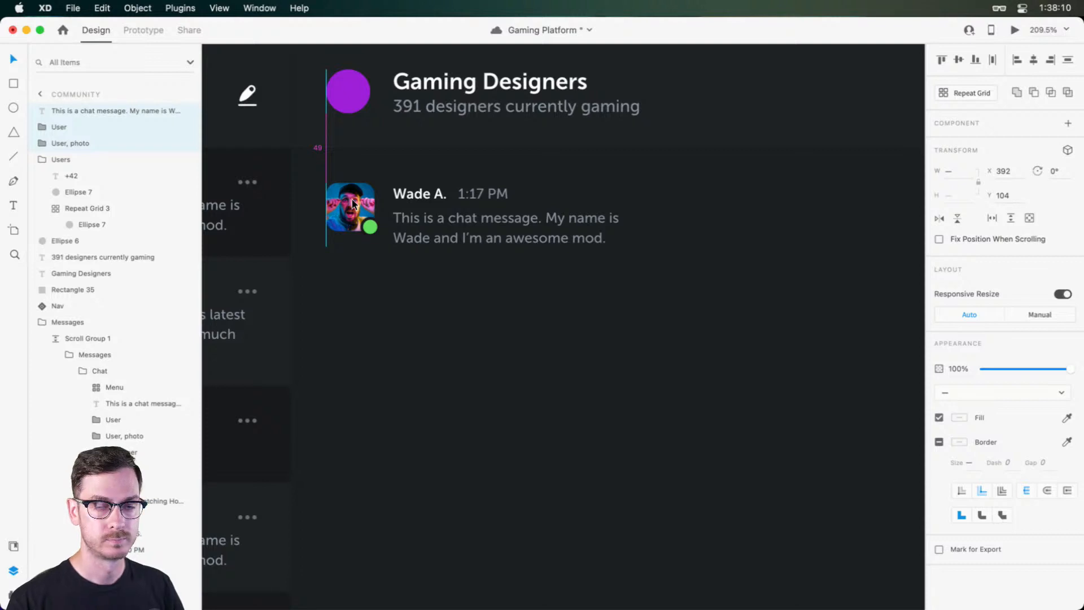
pyautogui.press('Down')
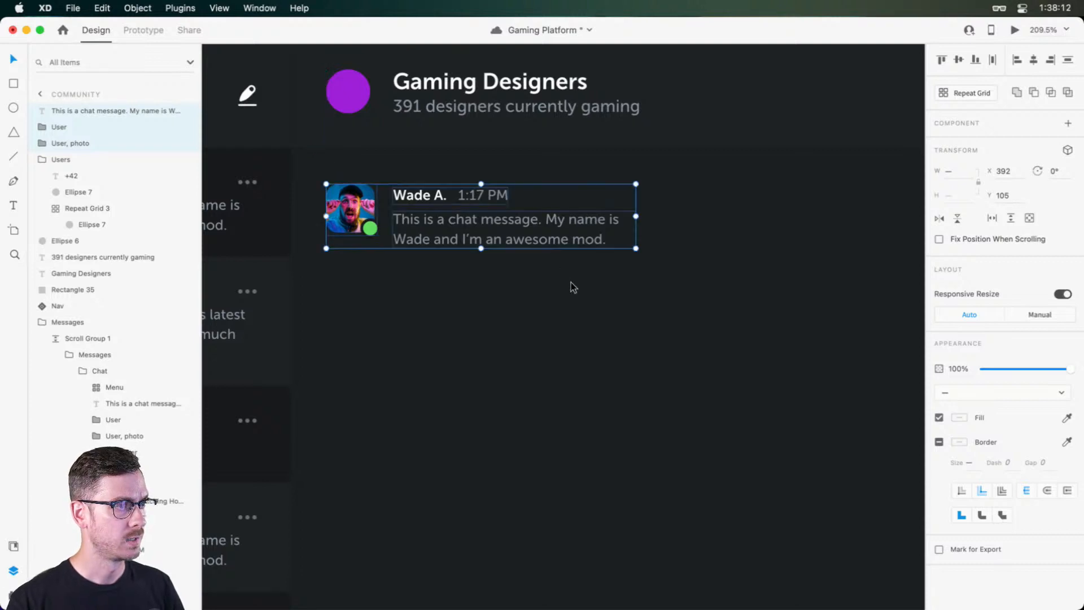
# Step: Select only the text box of the pasted chat message in the Gaming Designers panel
pyautogui.scroll(-3, 573, 283)
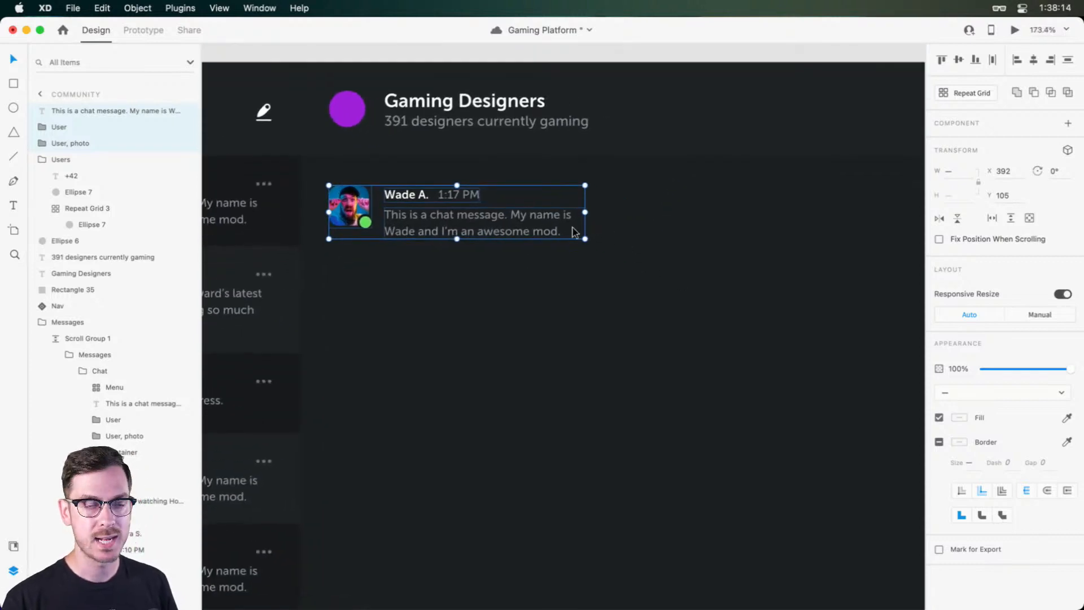
pyautogui.click(530, 263)
pyautogui.doubleClick(484, 225)
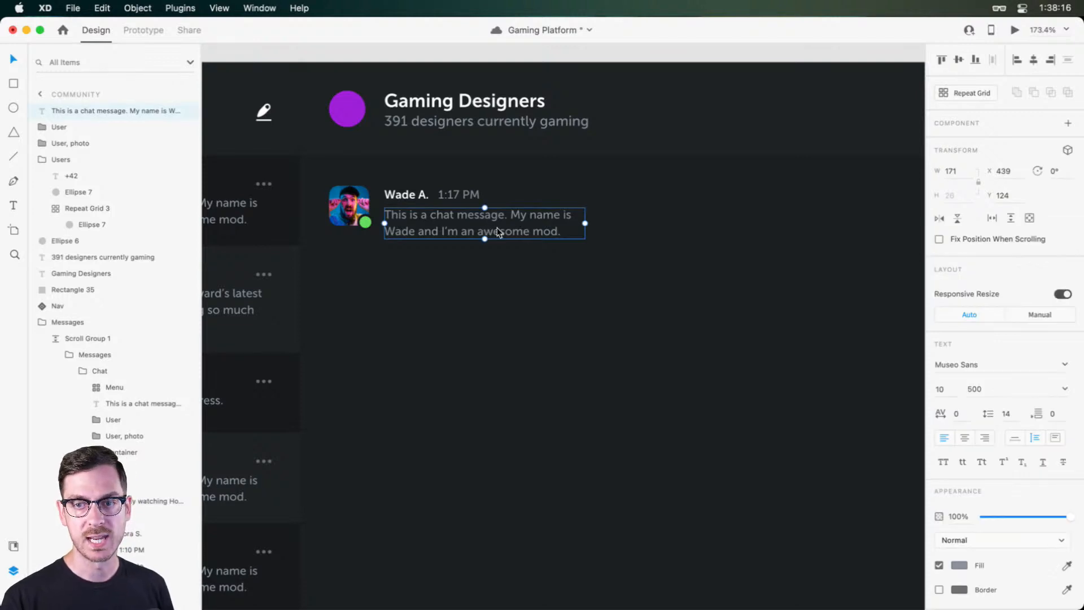
# Step: Widen the chat message's text box under Gaming Designers to about 519 px so the message fits on one line
pyautogui.scroll(-3, 641, 299)
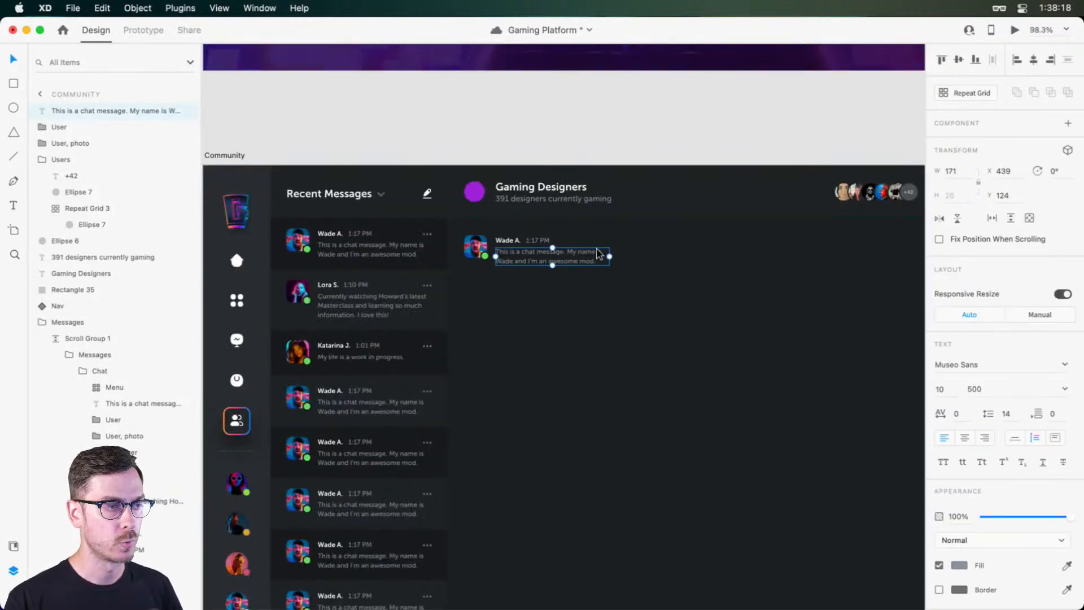
pyautogui.scroll(2, 635, 273)
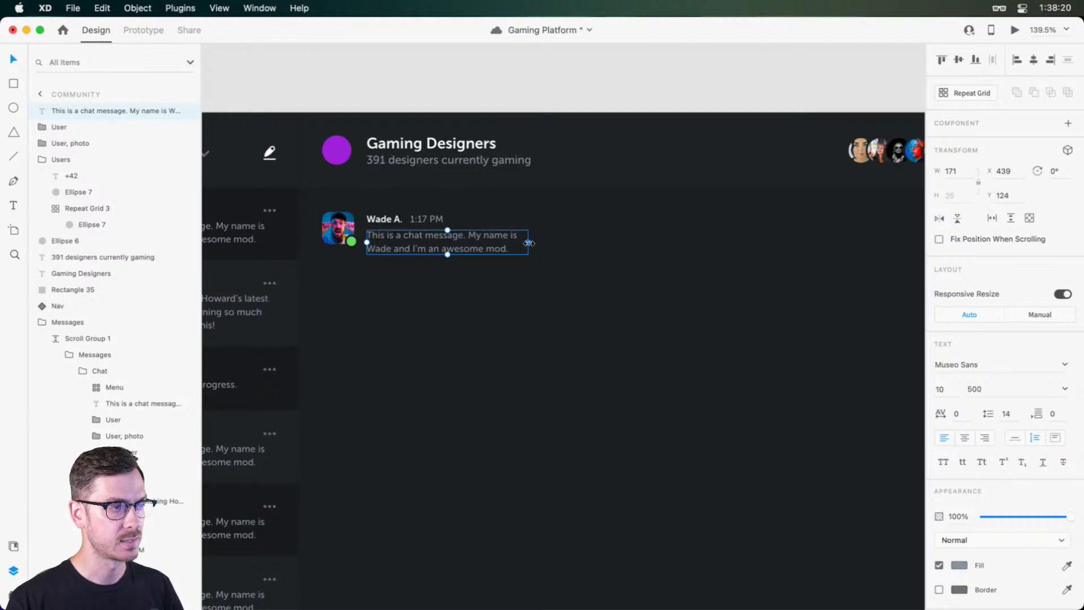
pyautogui.moveTo(528, 244); pyautogui.dragTo(853, 239)
# Step: Extend the empty side panel on the Community artboard inward to a width of about 326 px
pyautogui.scroll(-5, 791, 320)
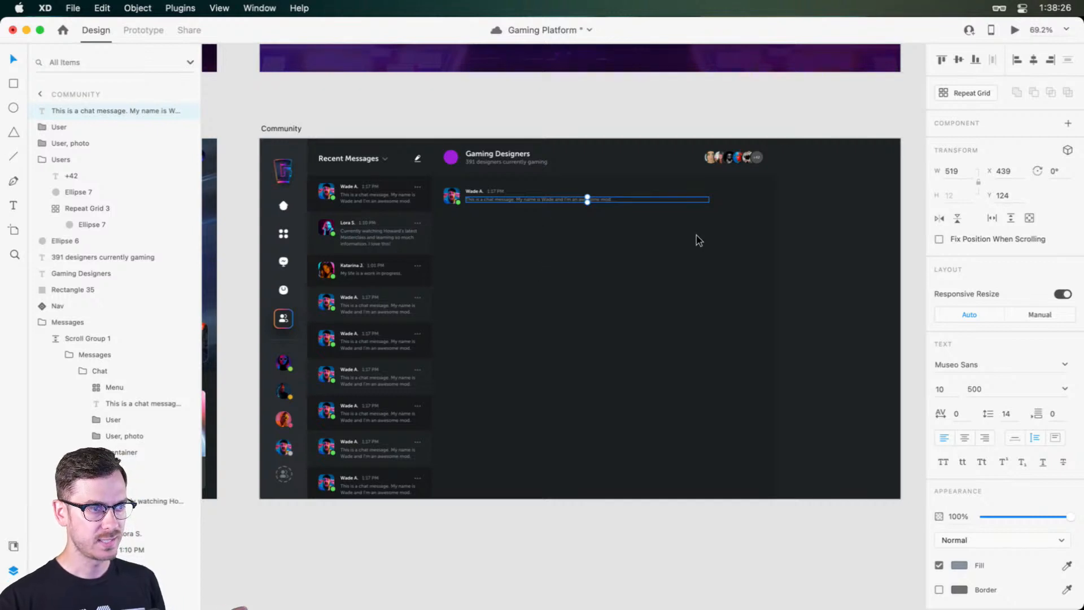
pyautogui.click(852, 267)
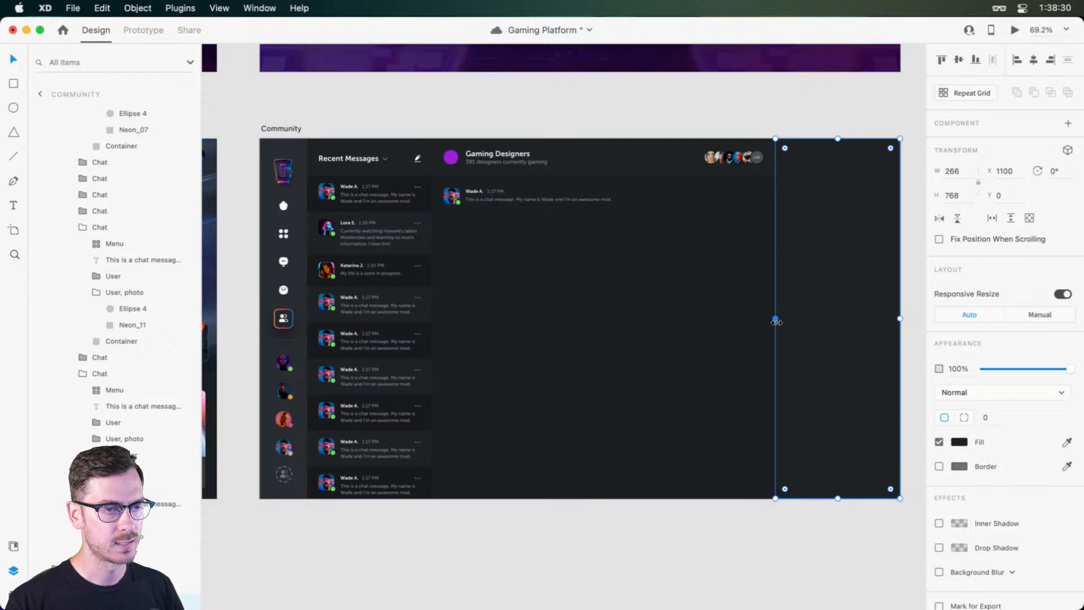
pyautogui.moveTo(775, 318); pyautogui.dragTo(748, 316)
# Step: Shift the user avatars group left, clear of the side panel, and narrow the header rectangle to about 671 px
pyautogui.scroll(5, 734, 156)
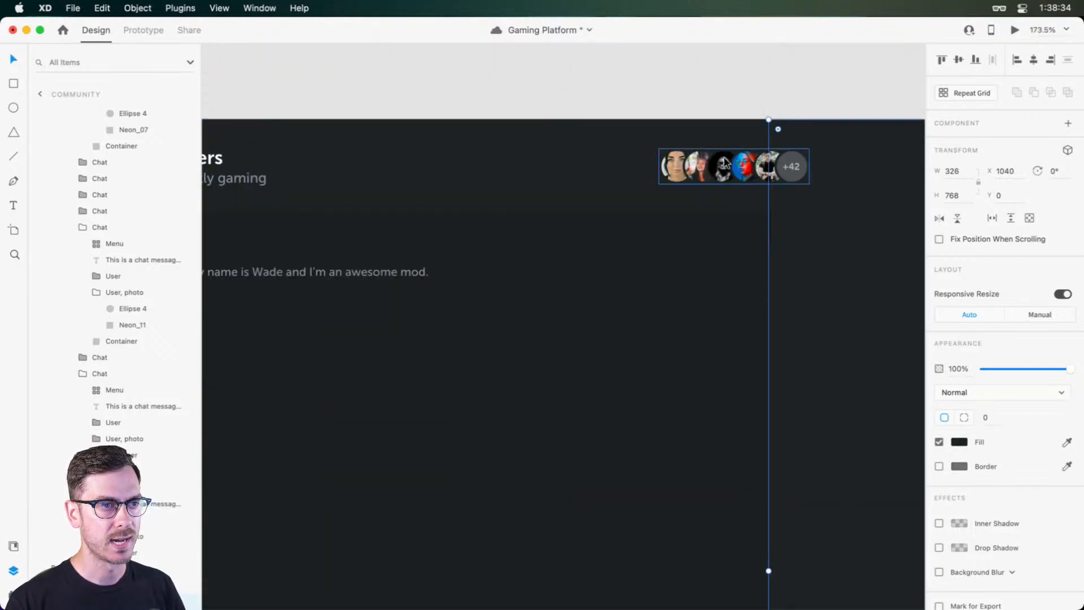
pyautogui.click(670, 167)
pyautogui.moveTo(670, 167); pyautogui.dragTo(648, 167)
pyautogui.click(823, 170)
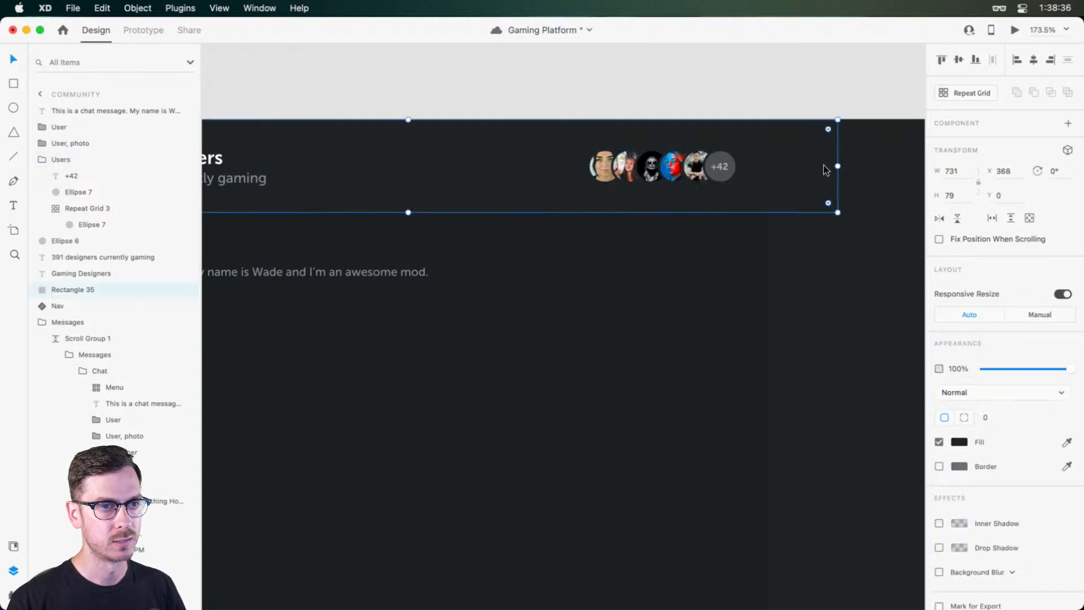
pyautogui.moveTo(836, 167); pyautogui.dragTo(779, 168)
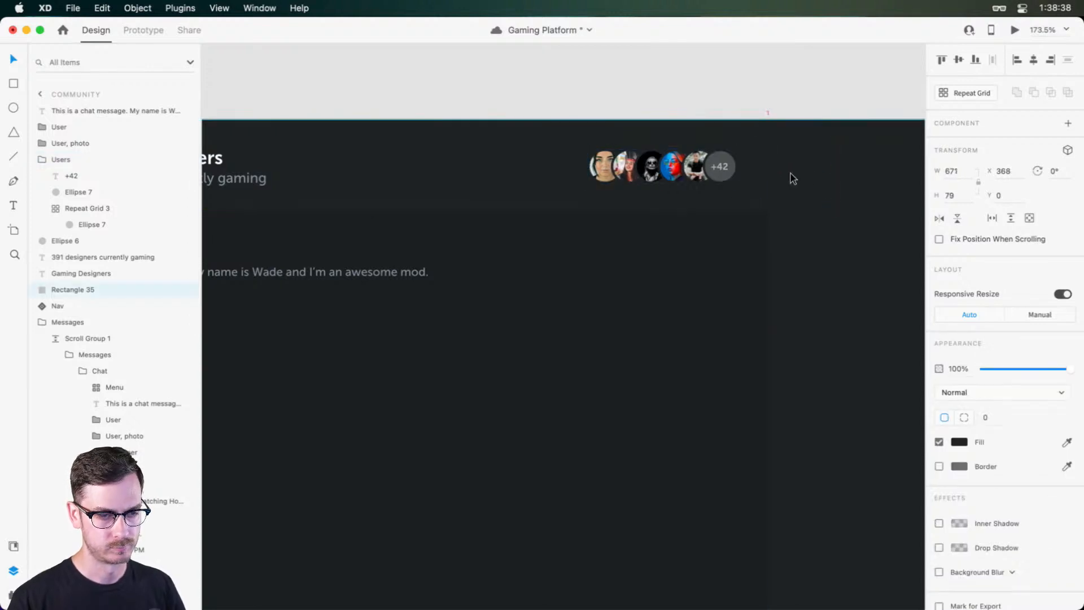
# Step: Fine-tune the avatars group's position in the header to X 887, Y 25
pyautogui.moveTo(687, 159); pyautogui.dragTo(689, 170)
pyautogui.press('alt')
pyautogui.press('alt')
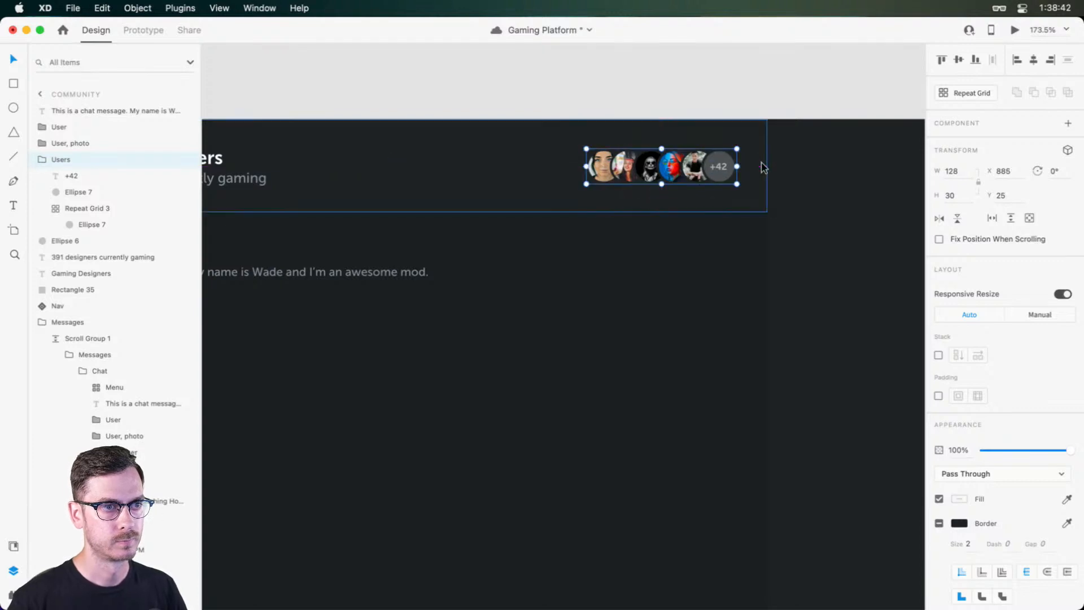
pyautogui.press('Right')
pyautogui.press('Right')
pyautogui.press('alt')
# Step: Enlarge the chat message's user photo to about 47 px square and shift the name, time and message right to about X 451
pyautogui.scroll(-5, 681, 224)
pyautogui.hscroll(-3, 631, 272)
pyautogui.scroll(-3, 631, 272)
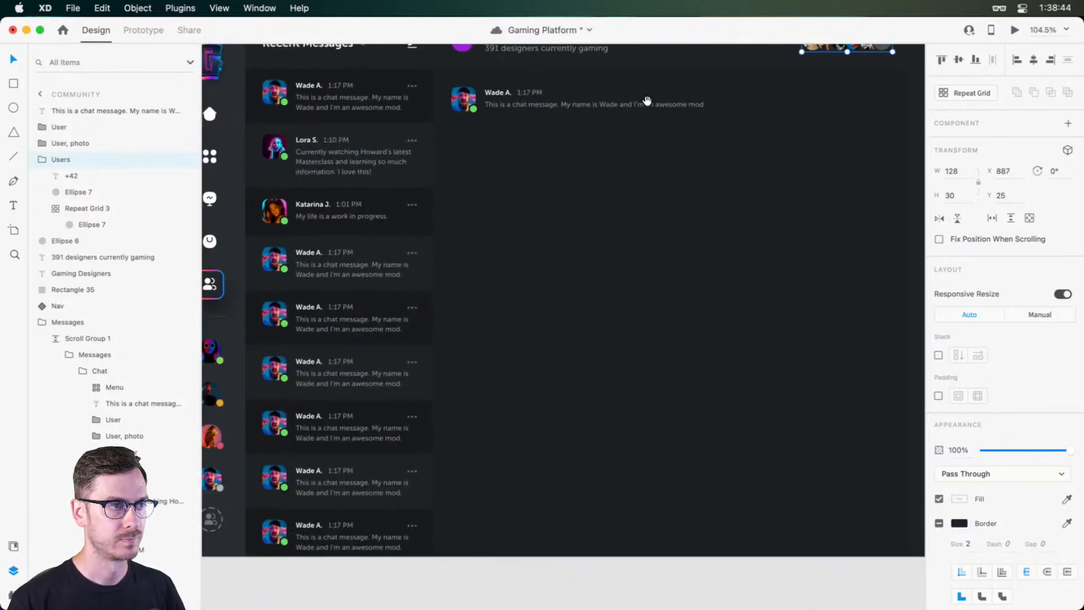
pyautogui.scroll(2, 631, 151)
pyautogui.click(461, 180)
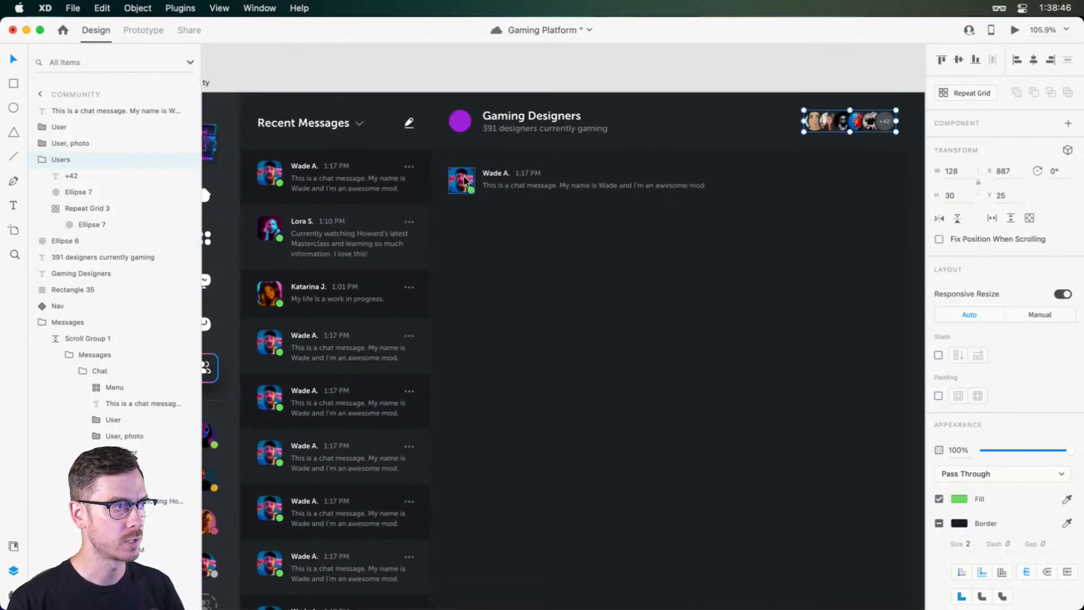
pyautogui.scroll(5, 469, 176)
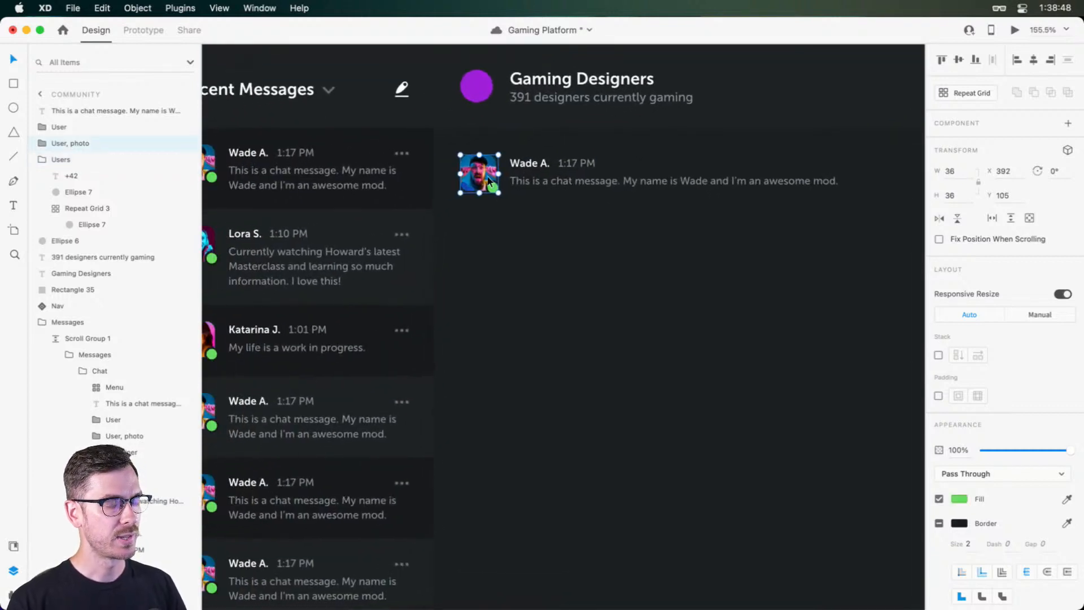
pyautogui.scroll(2, 759, 183)
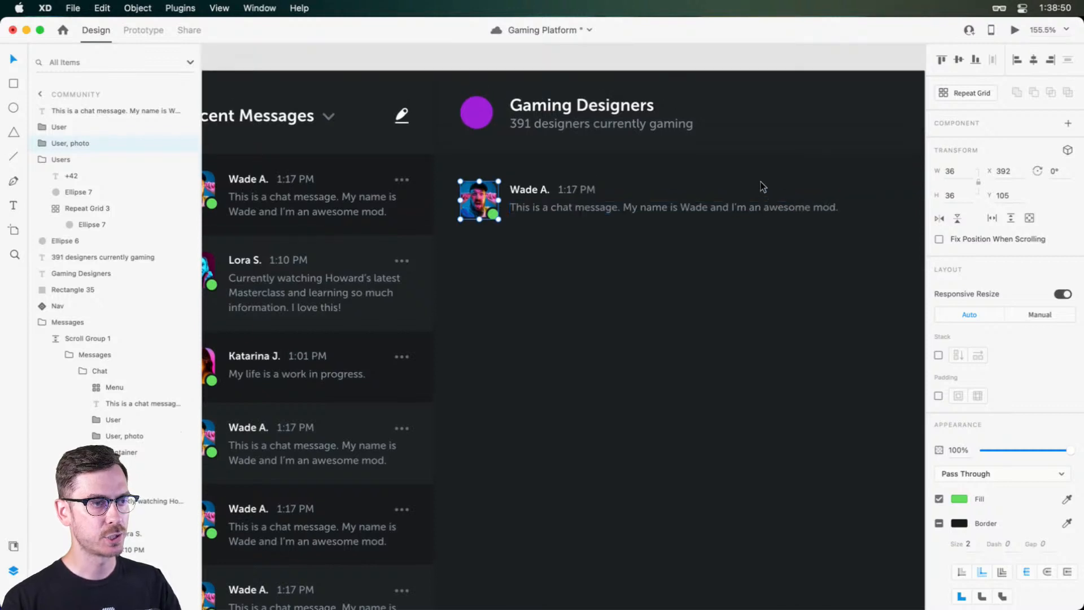
pyautogui.hscroll(3, 751, 203)
pyautogui.hscroll(1, 741, 214)
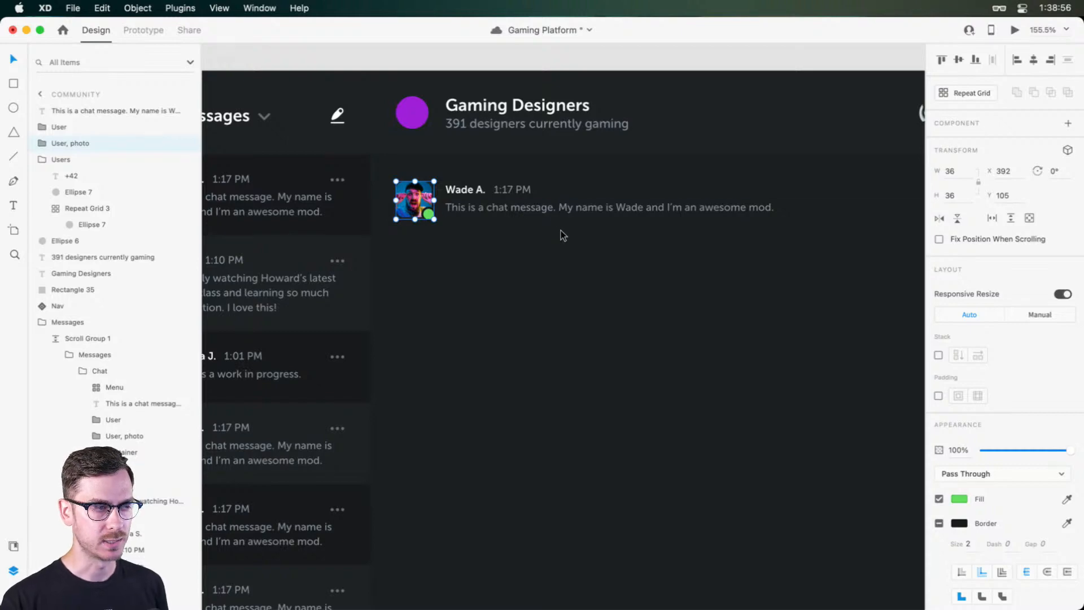
pyautogui.hscroll(-10, 558, 229)
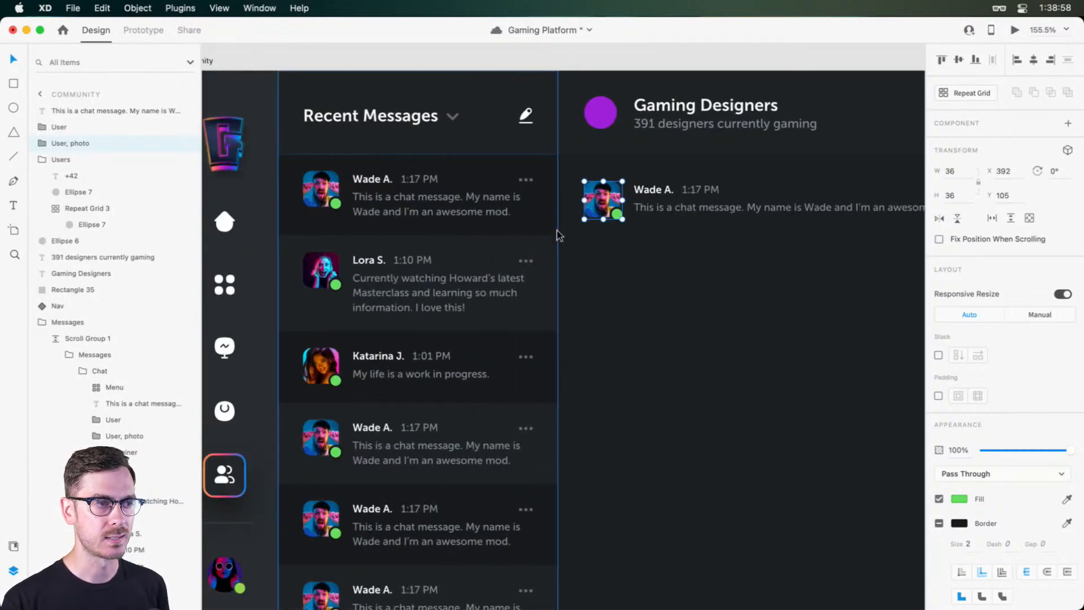
pyautogui.press('super+Return')
pyautogui.press('super+w')
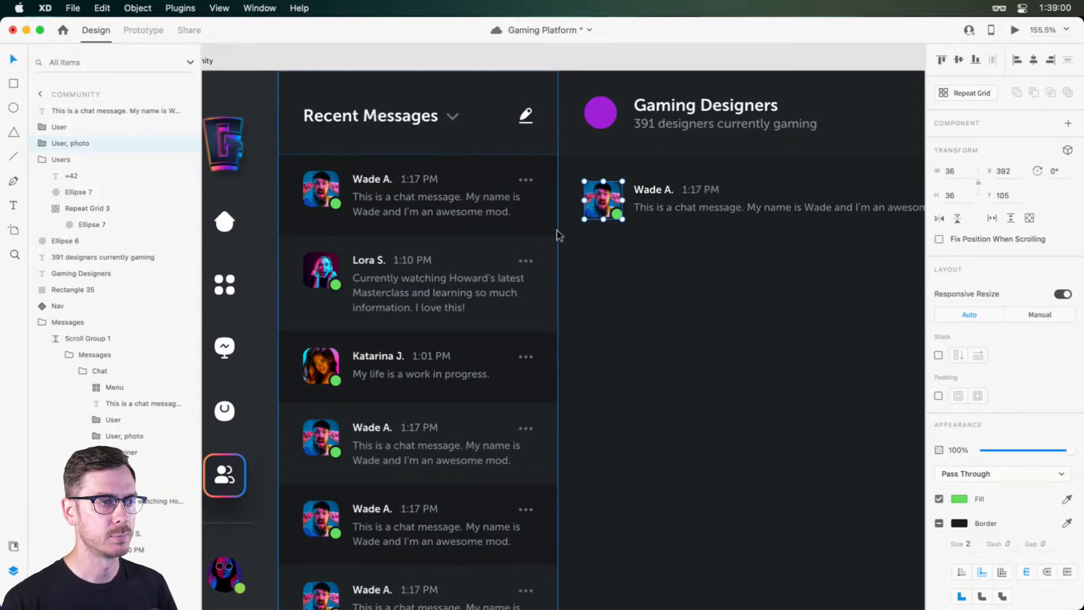
pyautogui.hscroll(1, 612, 214)
pyautogui.moveTo(604, 220); pyautogui.dragTo(623, 234)
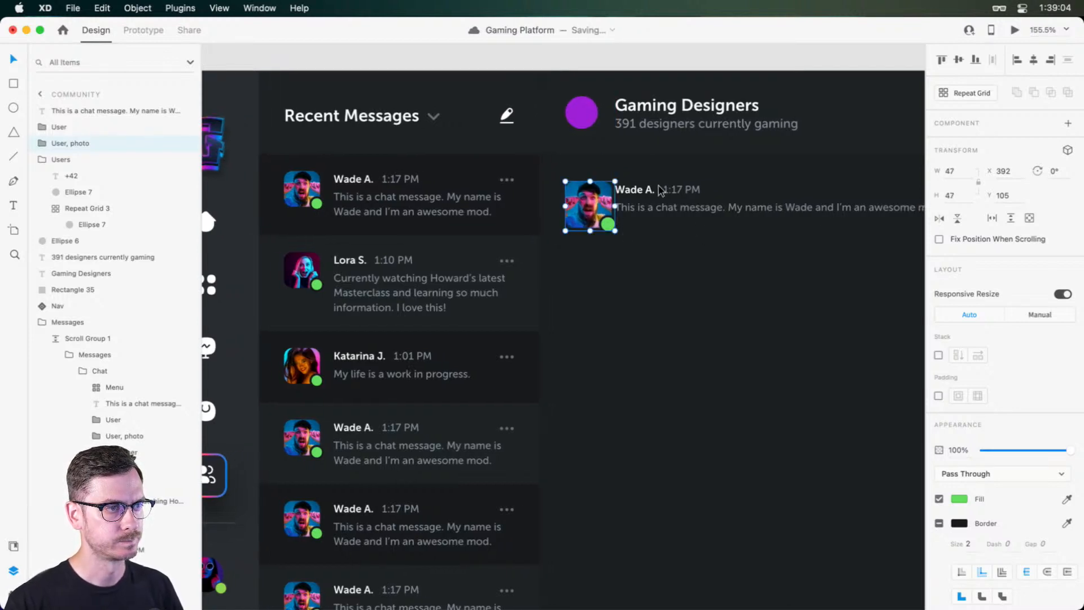
pyautogui.moveTo(649, 185); pyautogui.dragTo(665, 188)
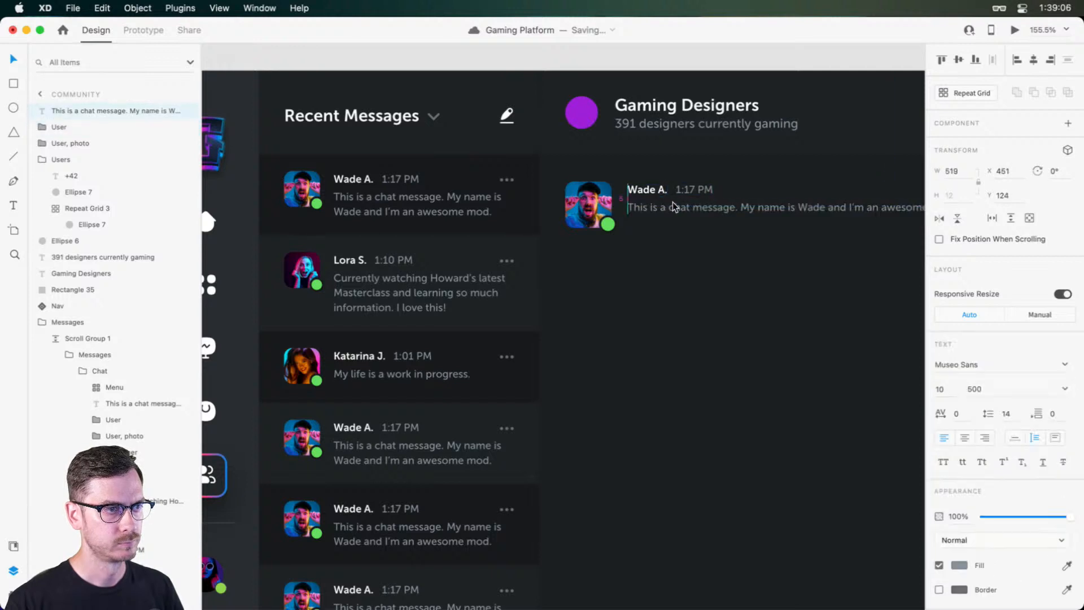
# Step: Set the chat user name's font size to 12 and nudge the time label up to Y 106
pyautogui.doubleClick(649, 189)
pyautogui.click(949, 411)
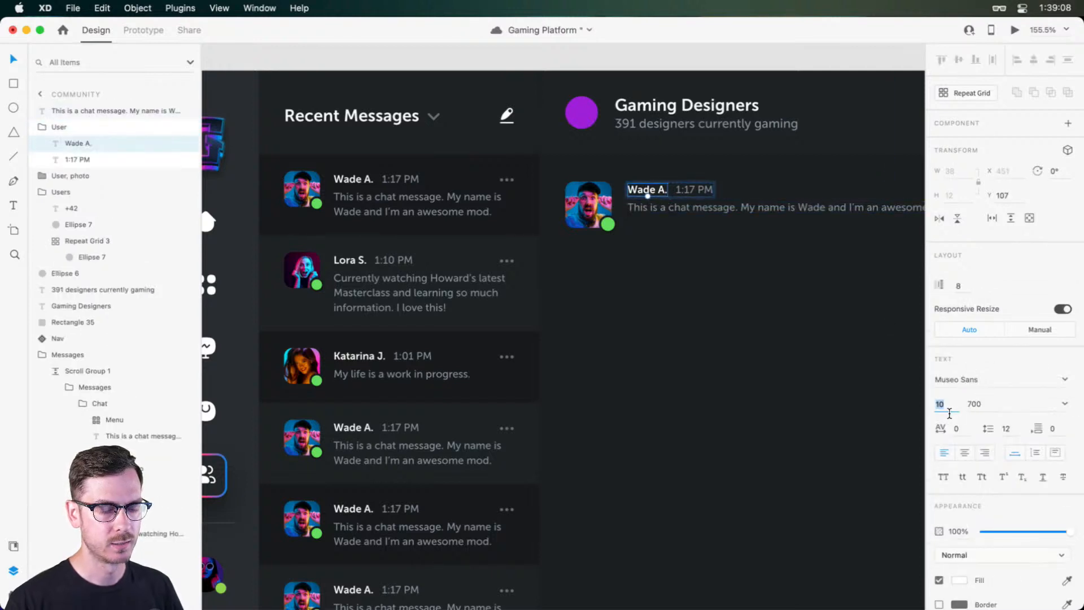
pyautogui.press('Up')
pyautogui.press('Up')
pyautogui.click(702, 189)
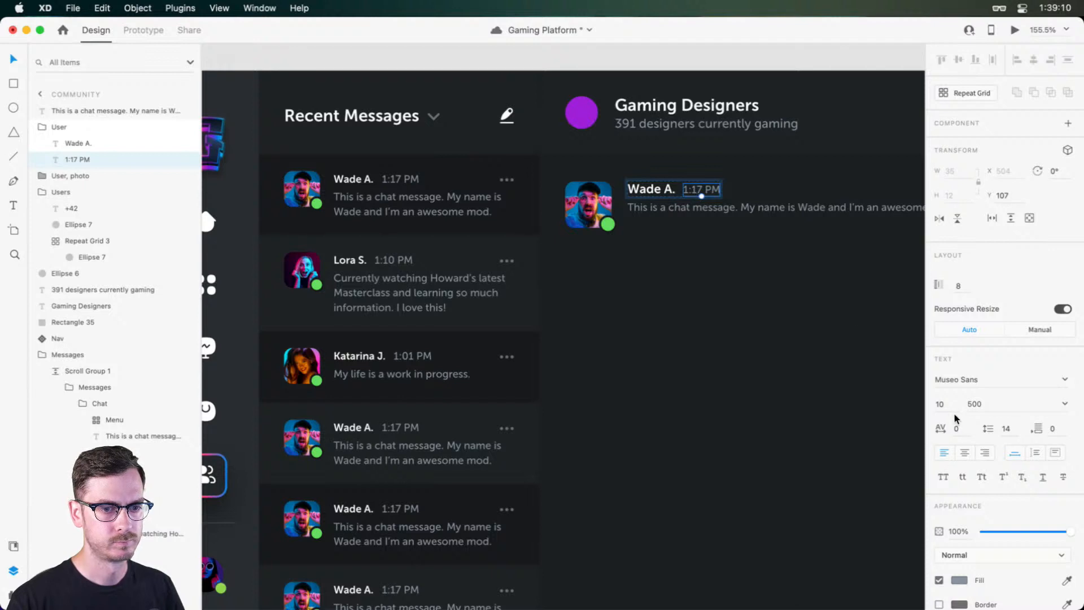
pyautogui.press('Up')
pyautogui.press('Escape')
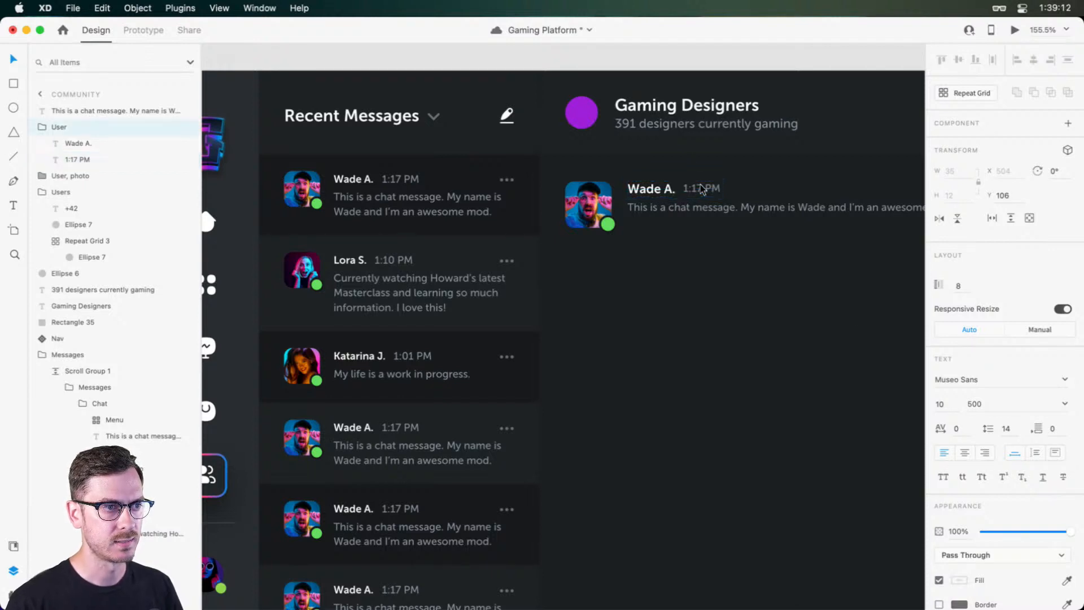
# Step: Set the chat message's font size to 12 and check the Community screen in the preview
pyautogui.click(682, 208)
pyautogui.click(952, 395)
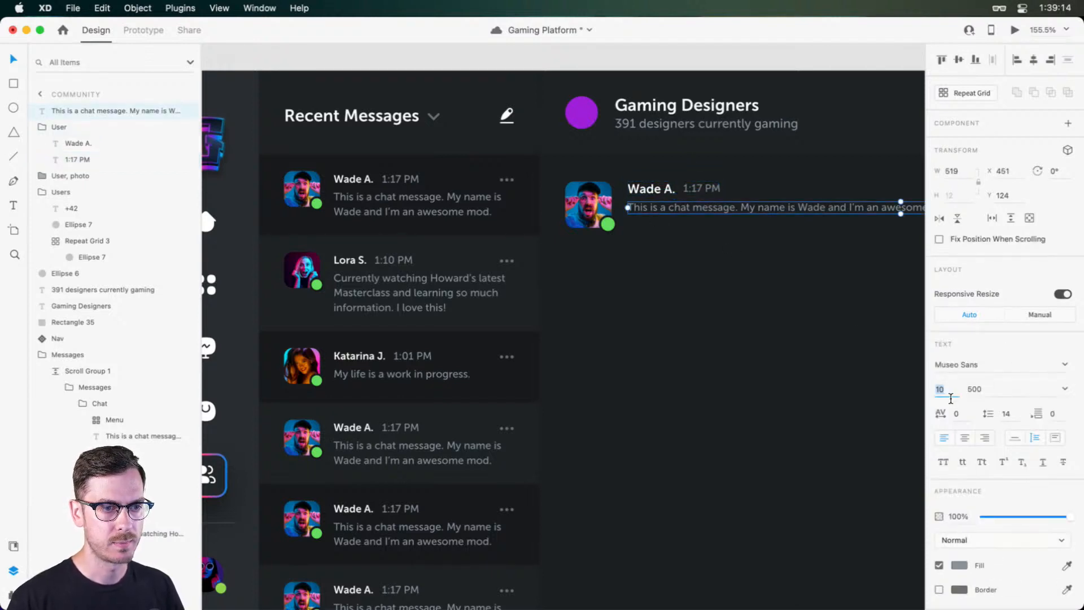
pyautogui.press('Up')
pyautogui.press('Up')
pyautogui.press('super+Return')
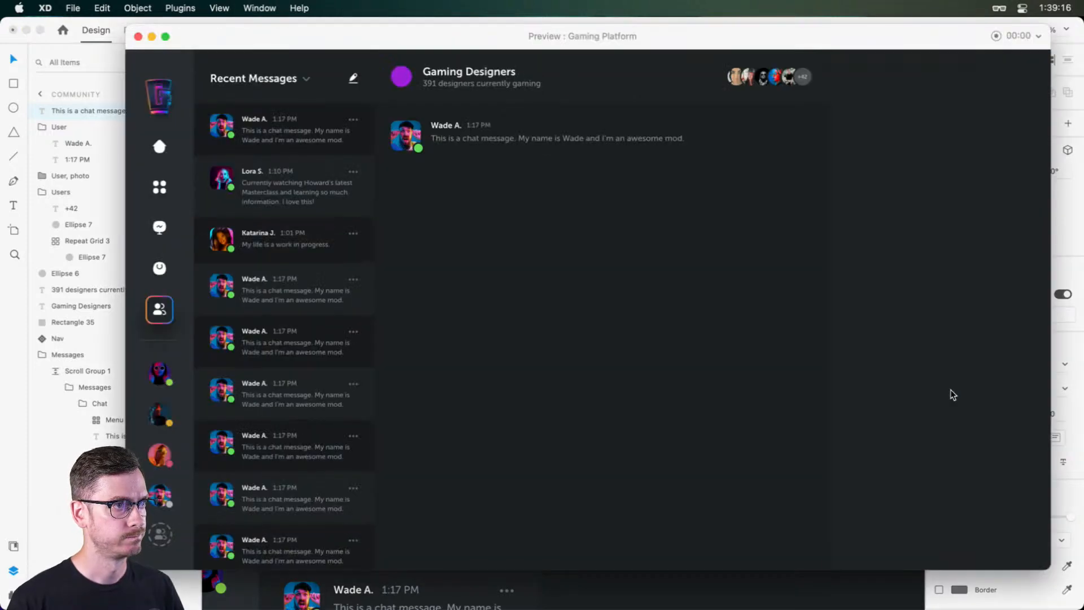
pyautogui.press('super+w')
# Step: Try a font size of 14 for the chat message and inspect it in the preview
pyautogui.click(948, 399)
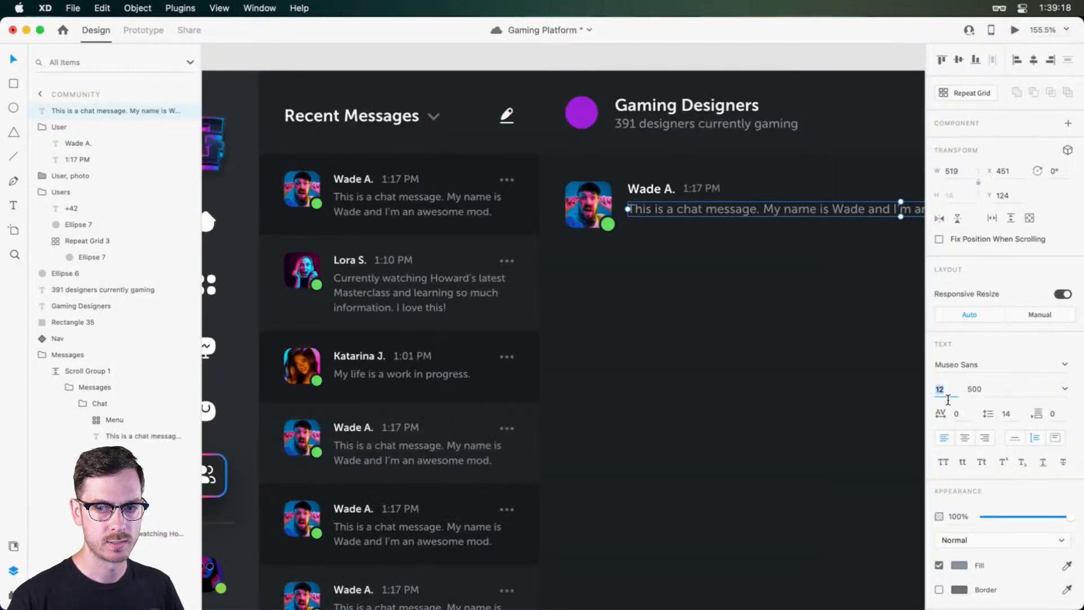
pyautogui.press('super+Return')
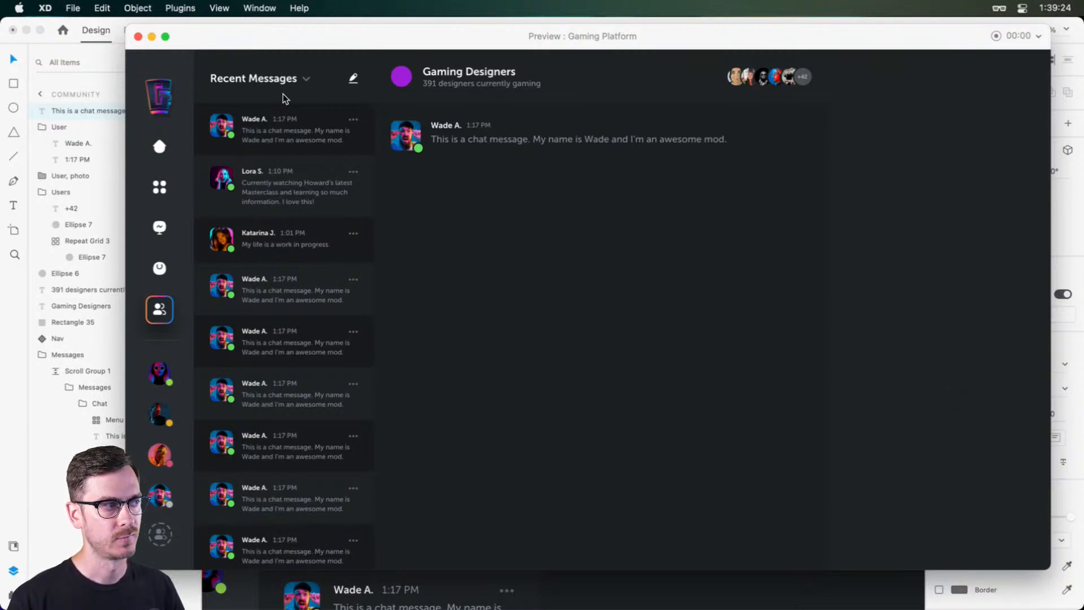
pyautogui.scroll(5, 326, 104)
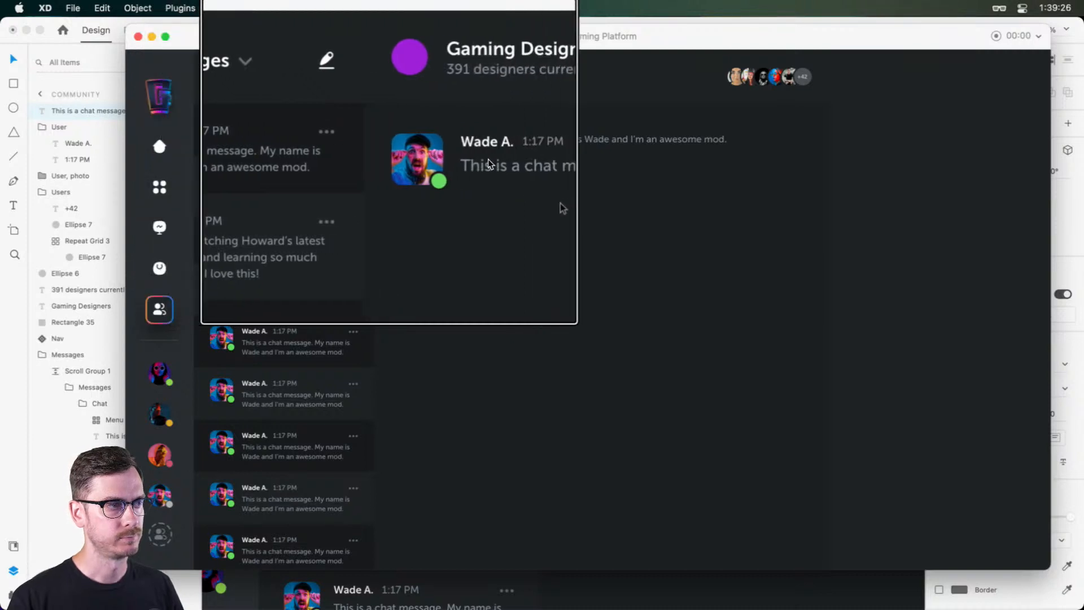
pyautogui.scroll(-5, 490, 163)
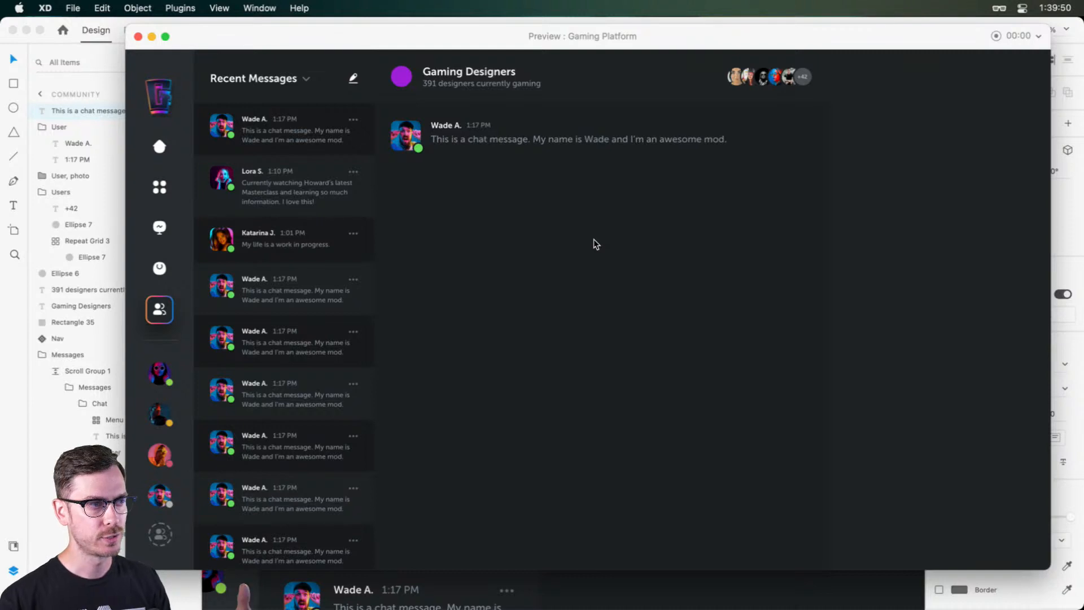
pyautogui.press('super+w')
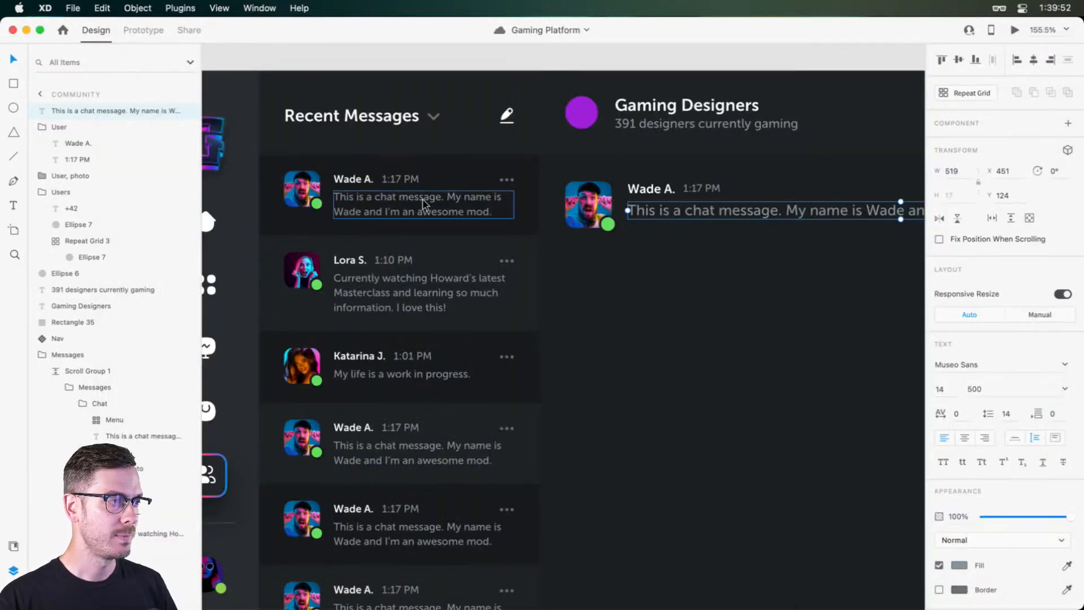
# Step: Return the chat message's font size to 12 and briefly preview the screen
pyautogui.doubleClick(428, 195)
pyautogui.click(687, 211)
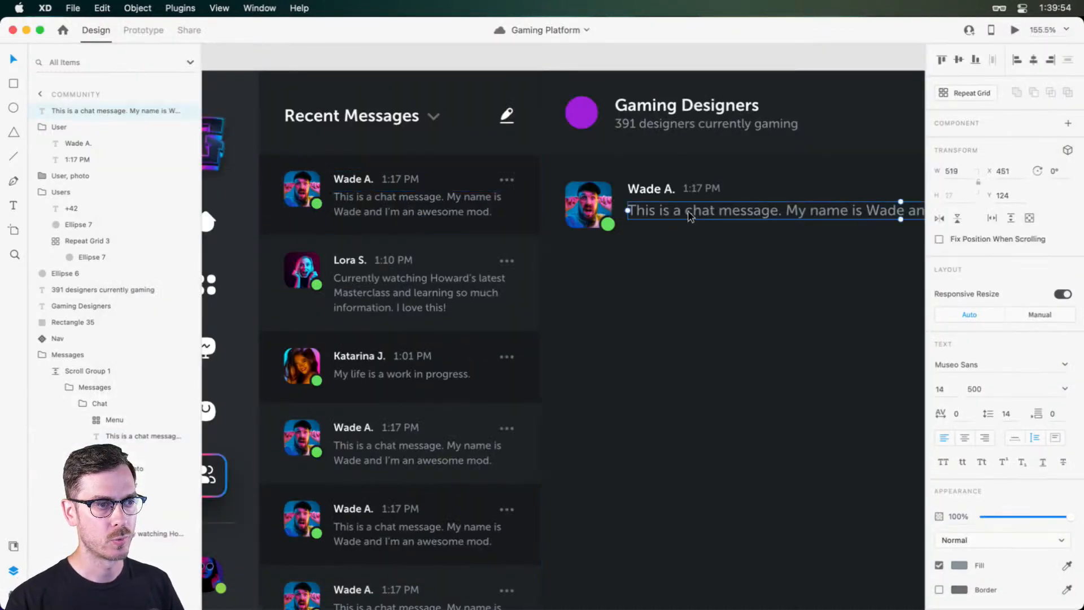
pyautogui.click(953, 391)
pyautogui.write('13')
pyautogui.press('Return')
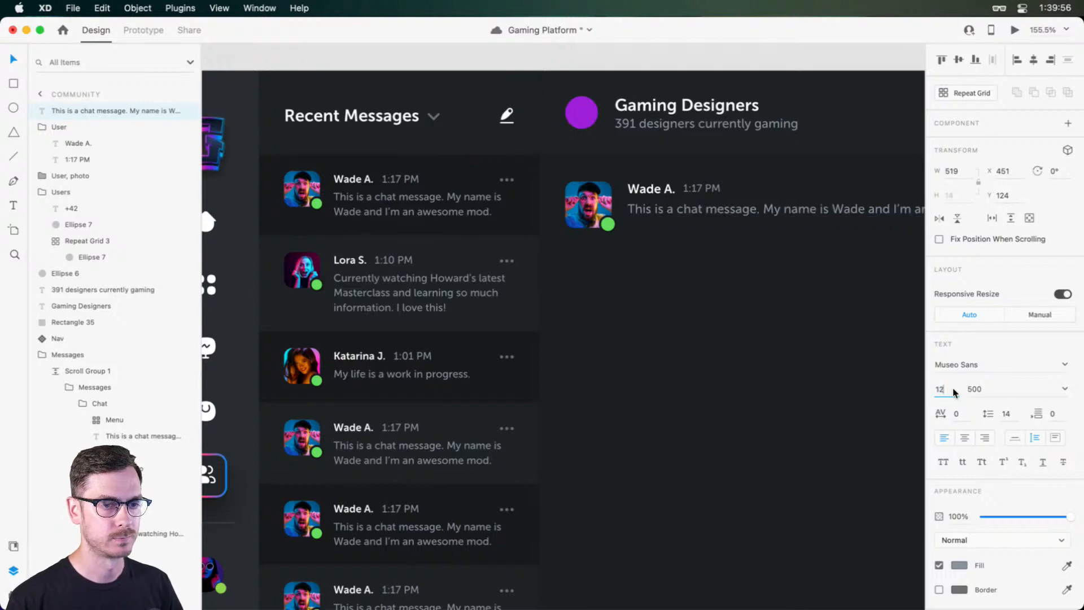
pyautogui.press('super+Return')
pyautogui.press('super+w')
# Step: Narrow the chat message's text box slightly by pulling in its right edge
pyautogui.scroll(-4, 680, 261)
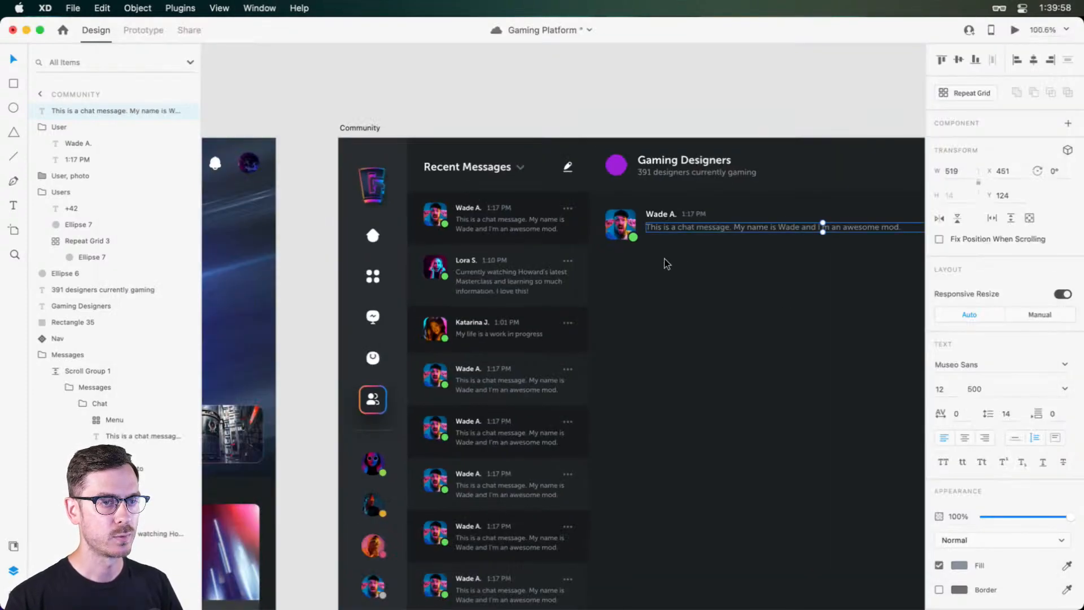
pyautogui.hscroll(2, 665, 262)
pyautogui.hscroll(3, 635, 253)
pyautogui.click(702, 247)
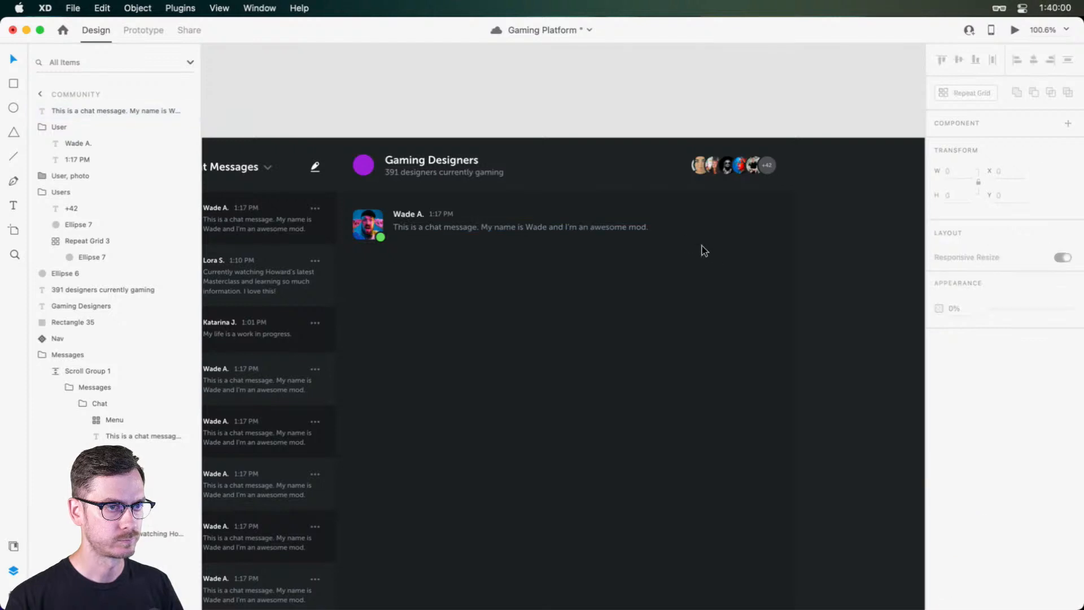
pyautogui.click(627, 228)
pyautogui.scroll(5, 620, 229)
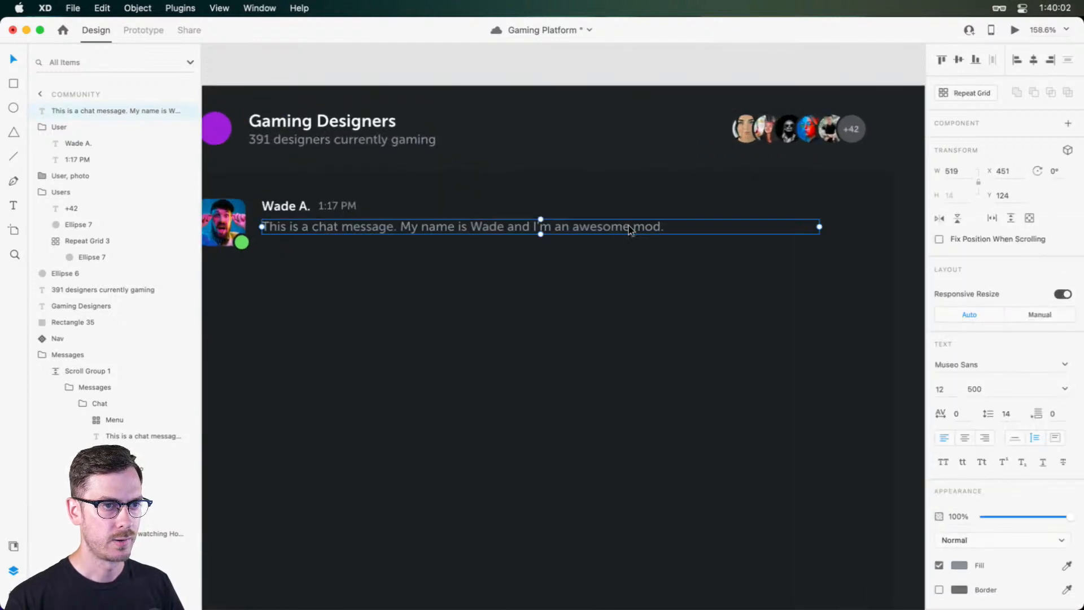
pyautogui.moveTo(823, 229); pyautogui.dragTo(808, 228)
pyautogui.hscroll(-2, 640, 270)
pyautogui.click(600, 268)
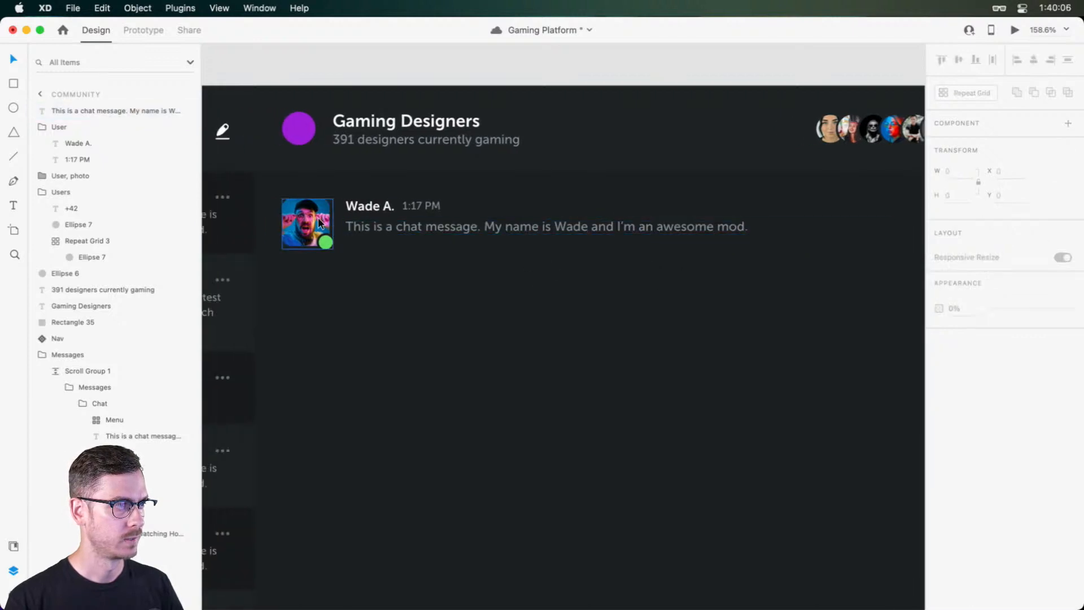
# Step: Group the user photo, the name and time, and the chat message text together
pyautogui.click(334, 225)
pyautogui.keyDown('shift'); pyautogui.click(394, 227); pyautogui.keyUp('shift')
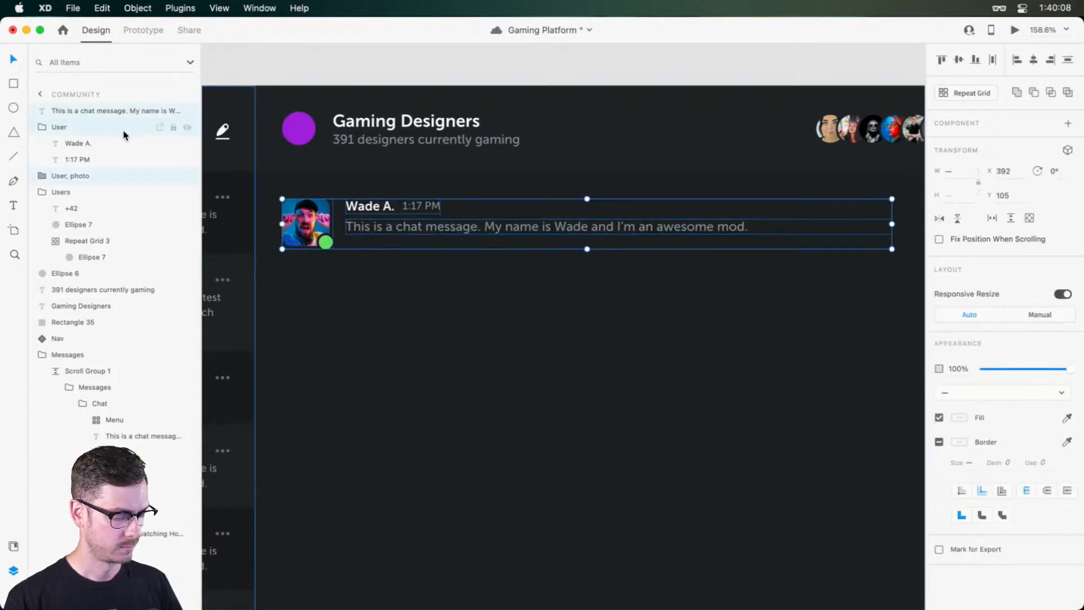
pyautogui.press('super+g')
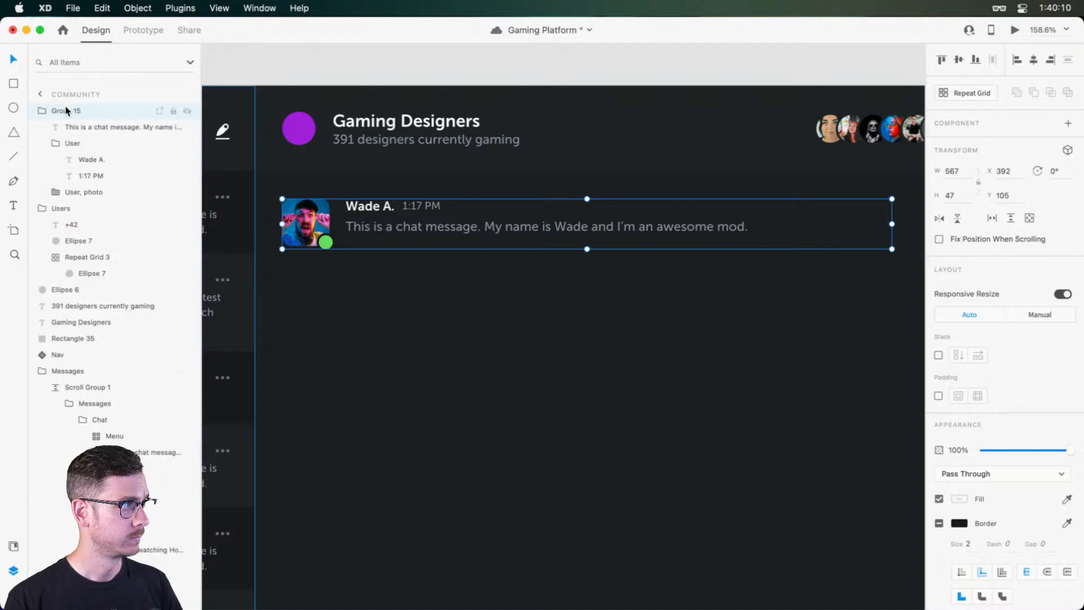
# Step: Rename the new chat message group as Message
pyautogui.doubleClick(66, 110)
pyautogui.write('Message')
pyautogui.press('Return')
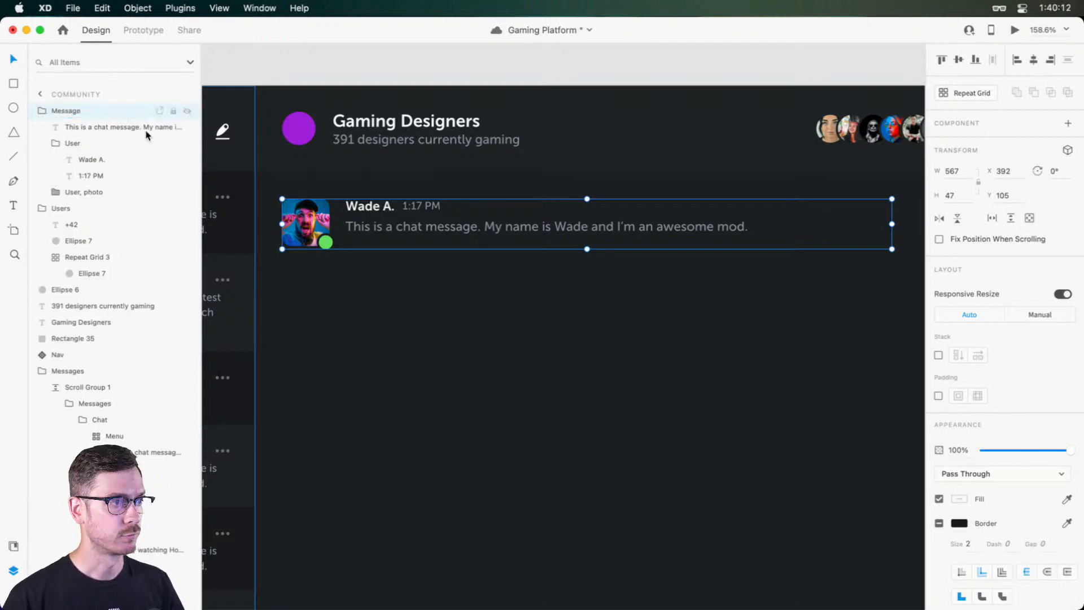
# Step: Wrap the Message group in a parent group named Messages and turn that group into a vertical stack
pyautogui.scroll(-5, 532, 322)
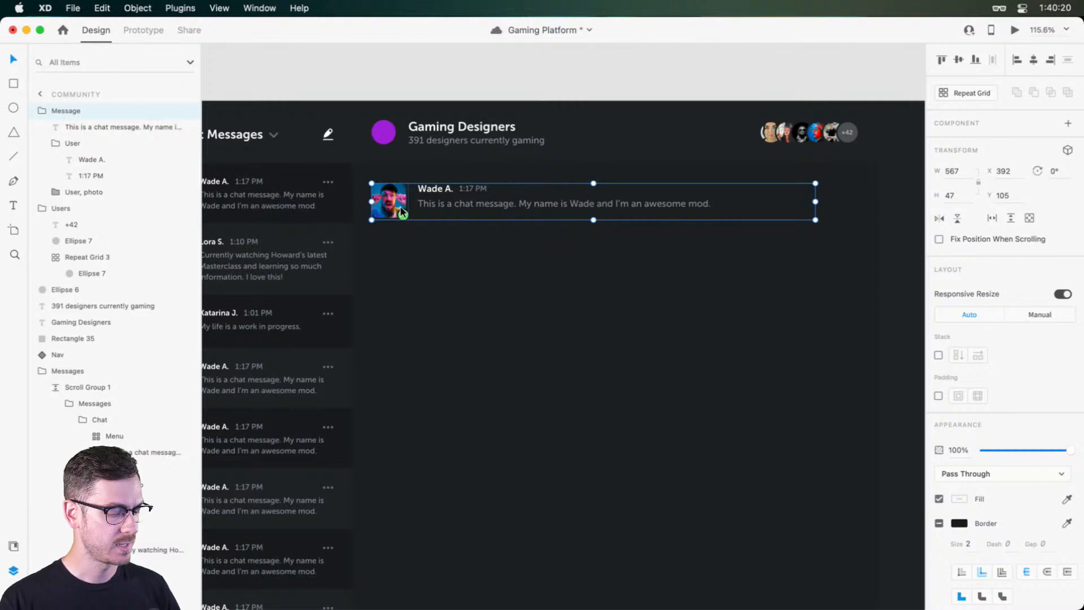
pyautogui.press('super+g')
pyautogui.doubleClick(72, 111)
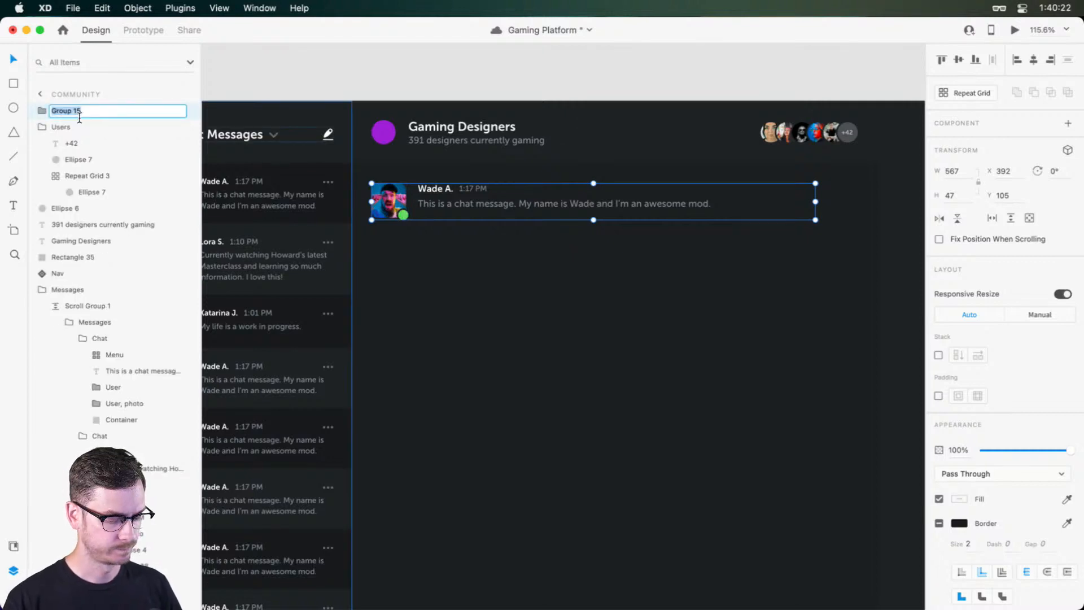
pyautogui.write('Messages')
pyautogui.press('Return')
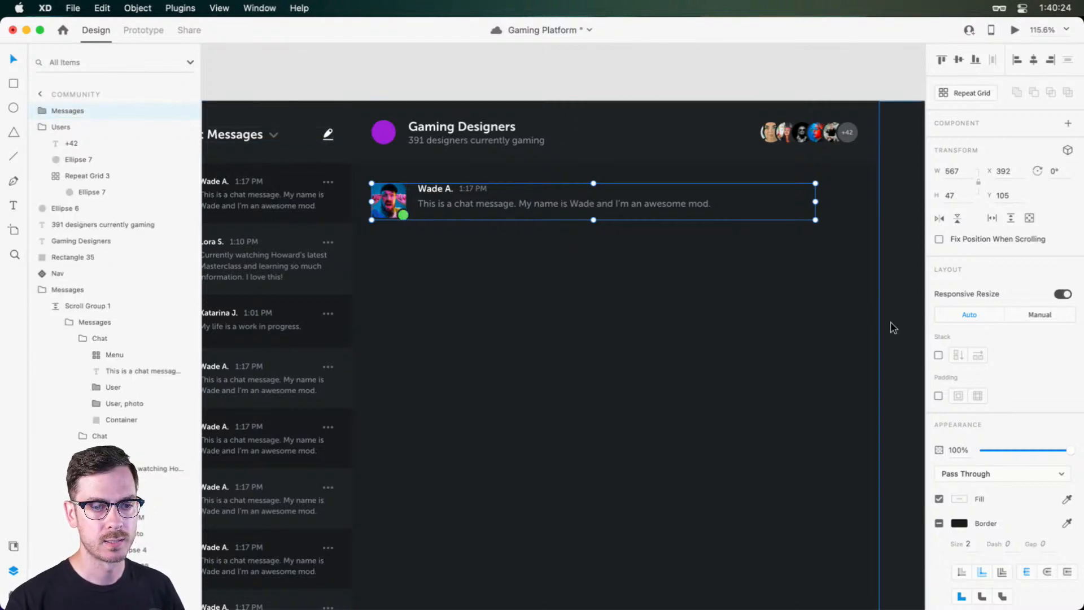
pyautogui.click(938, 355)
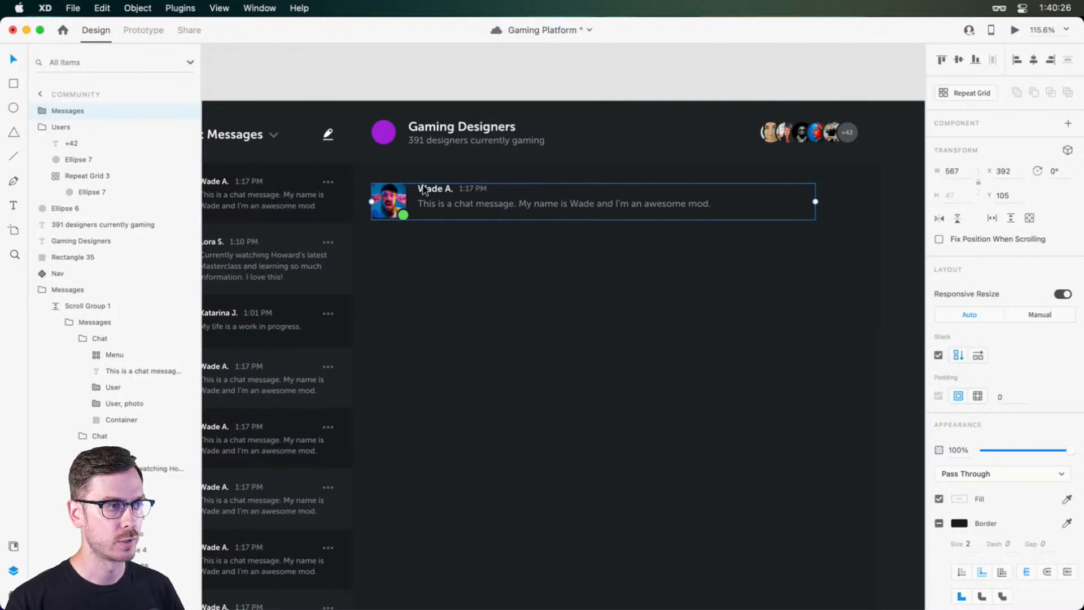
# Step: Duplicate the message inside the Messages stack, set the spacing between the two to 24, and preview the screen
pyautogui.doubleClick(385, 199)
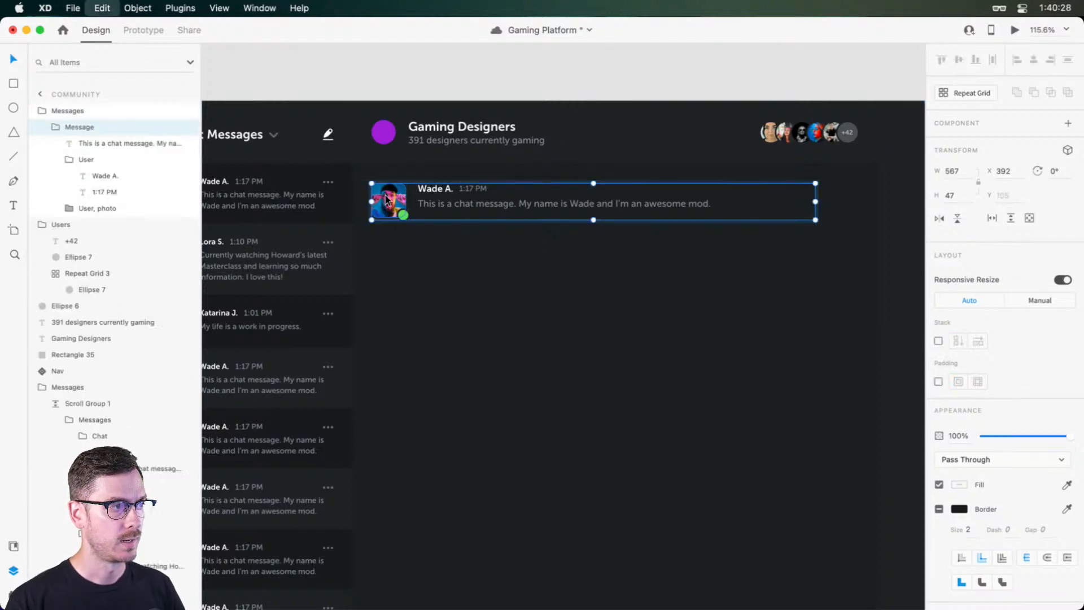
pyautogui.press('super+d')
pyautogui.moveTo(411, 226)
pyautogui.moveTo(413, 232); pyautogui.dragTo(413, 236)
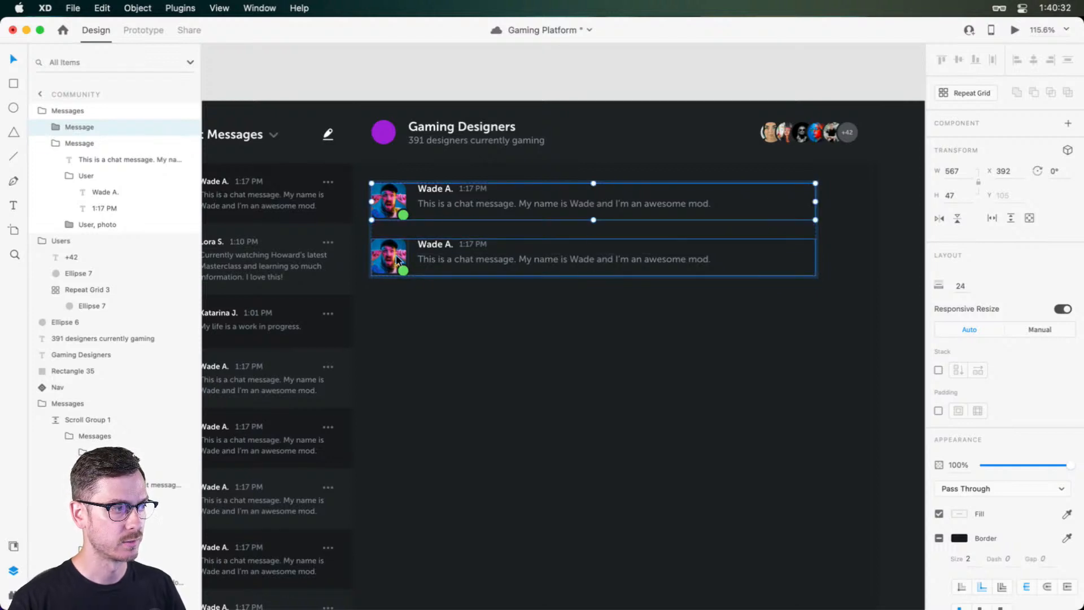
pyautogui.click(395, 254)
pyautogui.press('super+Return')
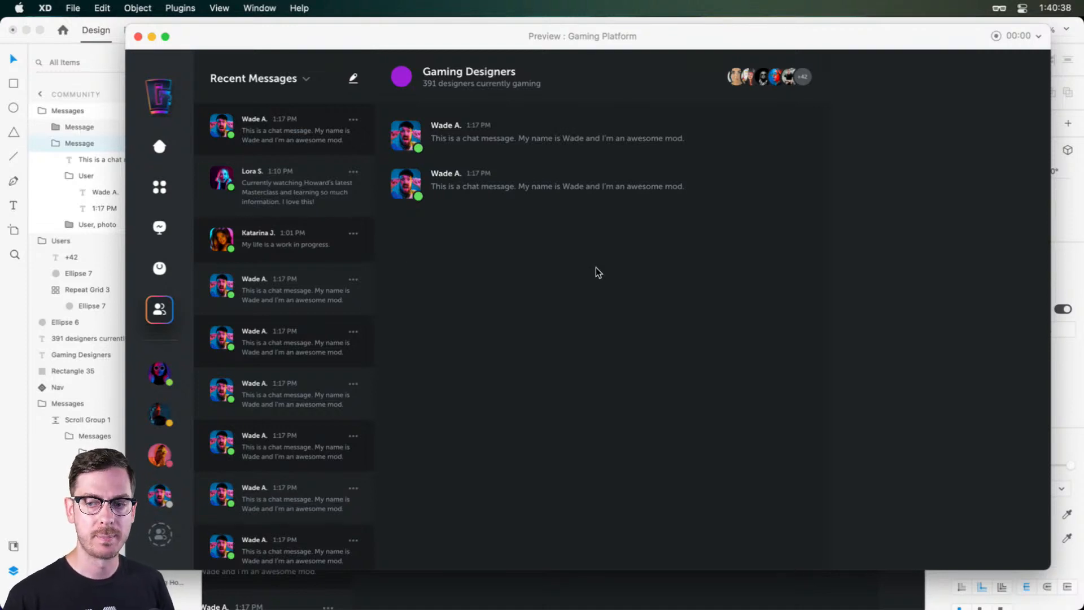
pyautogui.press('super+w')
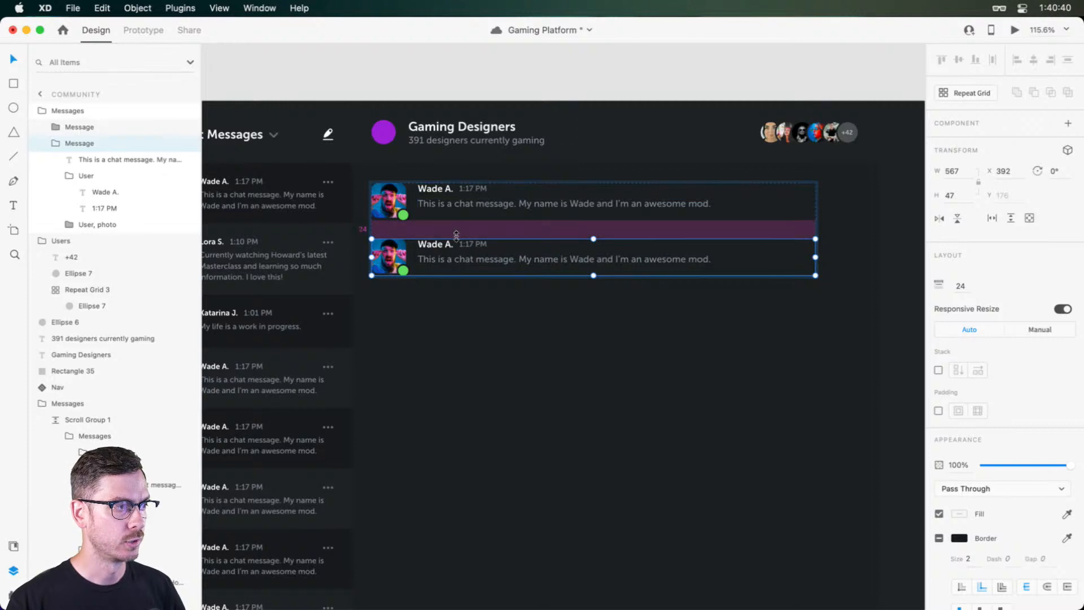
# Step: Duplicate the second message until the stack holds five chat messages
pyautogui.press('super+d')
pyautogui.press('super+d')
pyautogui.press('super+d')
pyautogui.press('super+d')
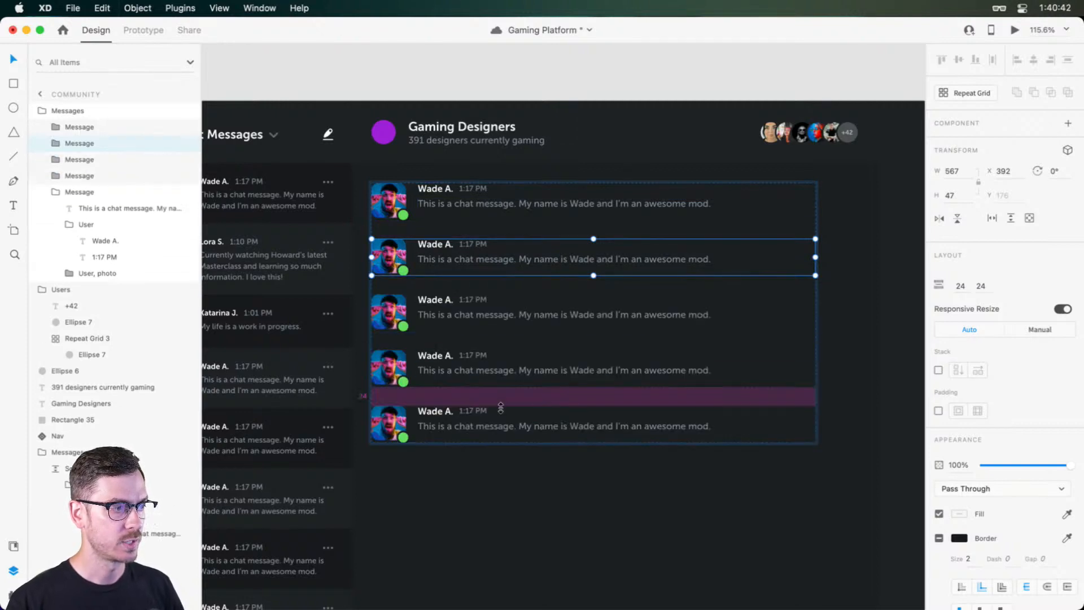
pyautogui.press('super+z')
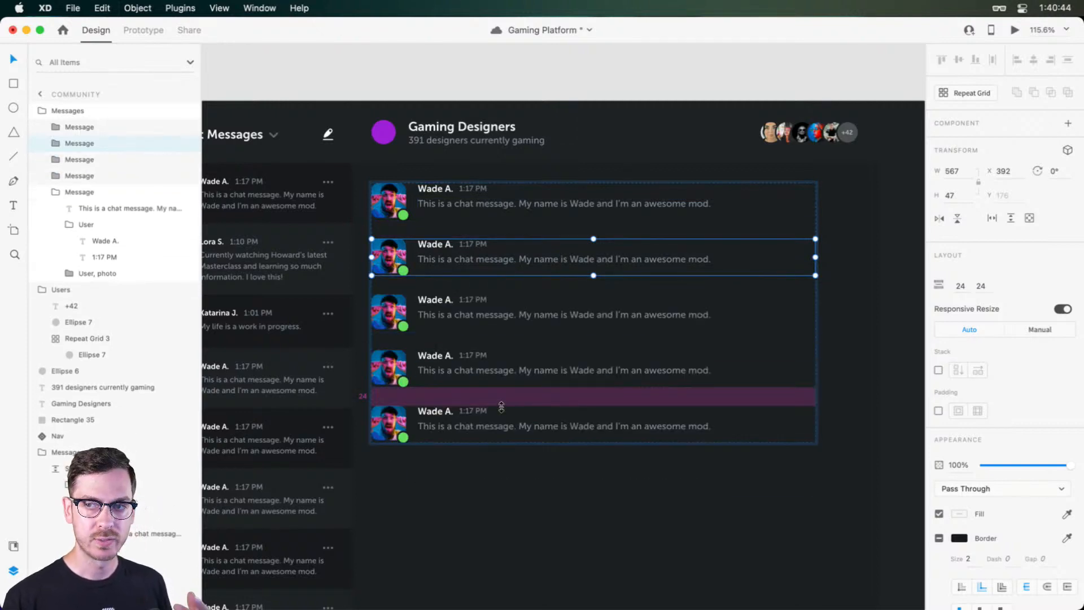
# Step: Extend the second message's text with the line "Hello!", a blank line and "Hi!"
pyautogui.doubleClick(700, 259)
pyautogui.doubleClick(700, 260)
pyautogui.click(720, 265)
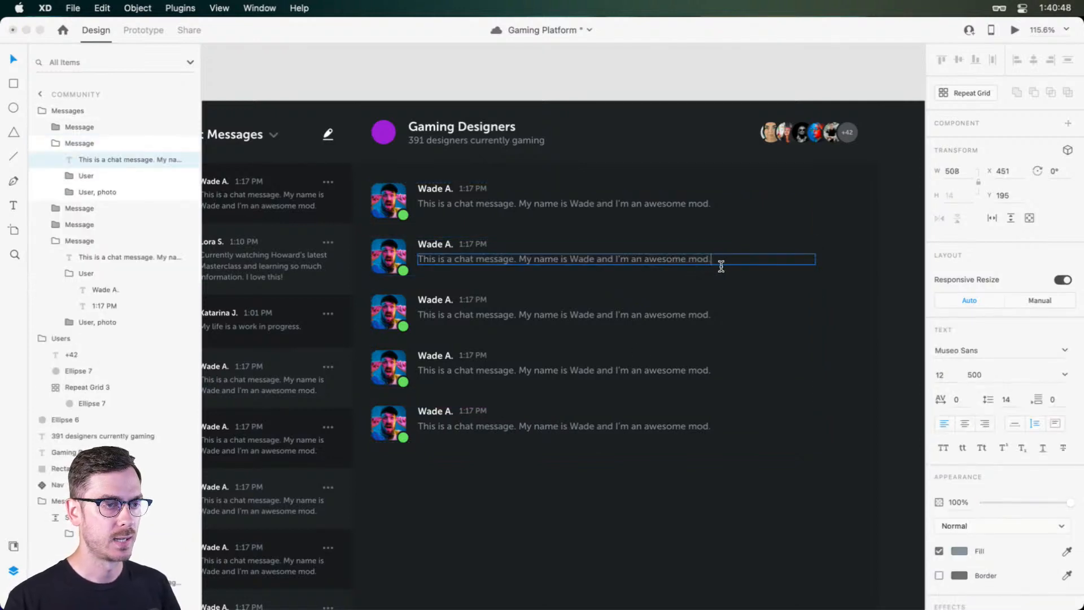
pyautogui.press('Return')
pyautogui.write('Hello!')
pyautogui.press('Return')
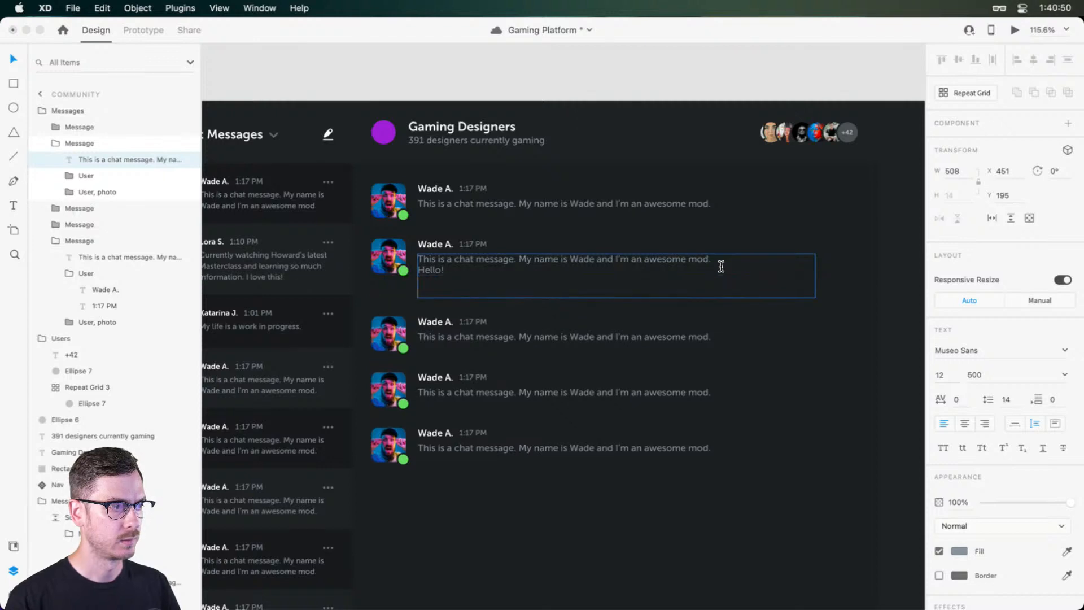
pyautogui.write('Hi!')
pyautogui.press('Escape')
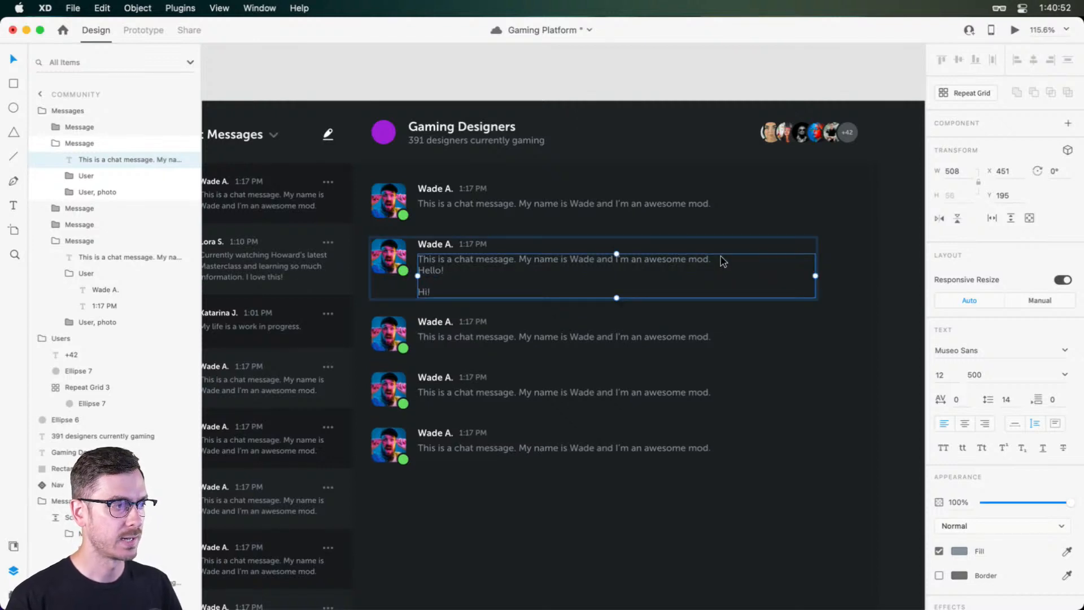
# Step: Copy the repeat grid of user avatars from the Gaming Designers header
pyautogui.scroll(2, 508, 339)
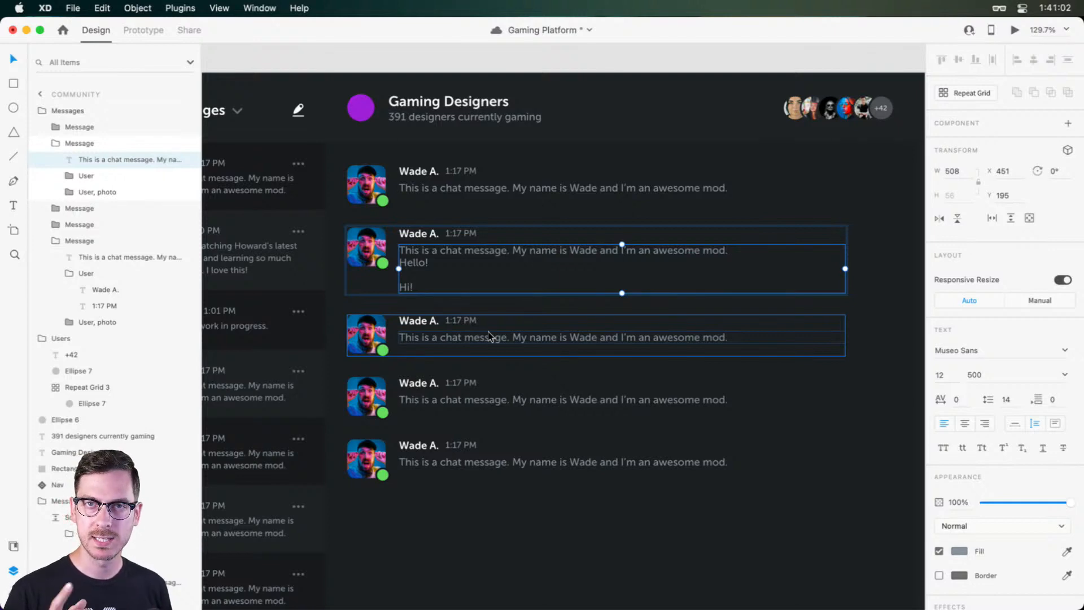
pyautogui.click(452, 334)
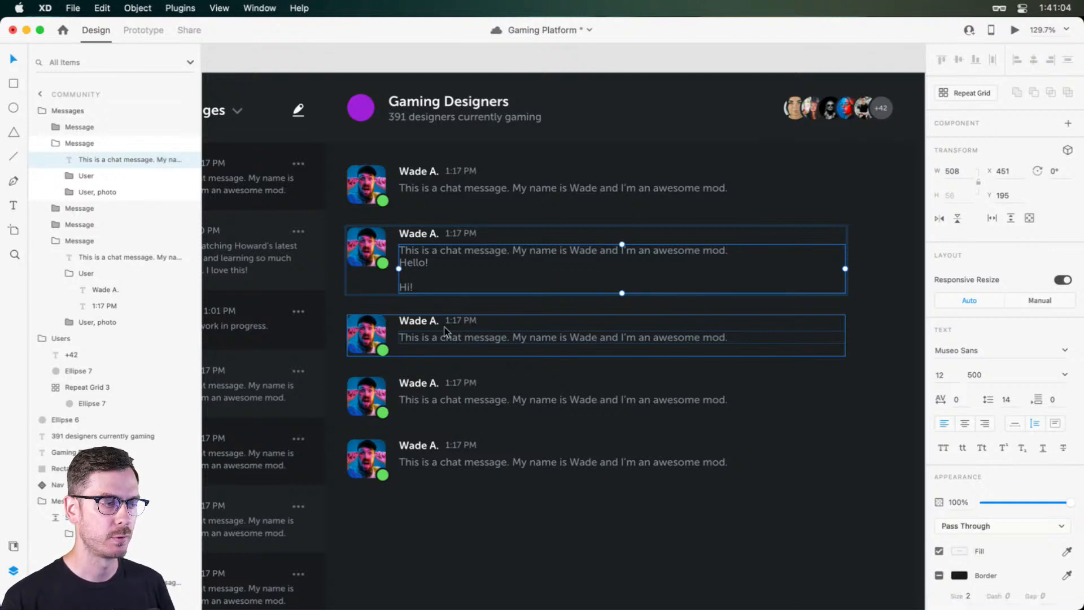
pyautogui.scroll(5, 414, 336)
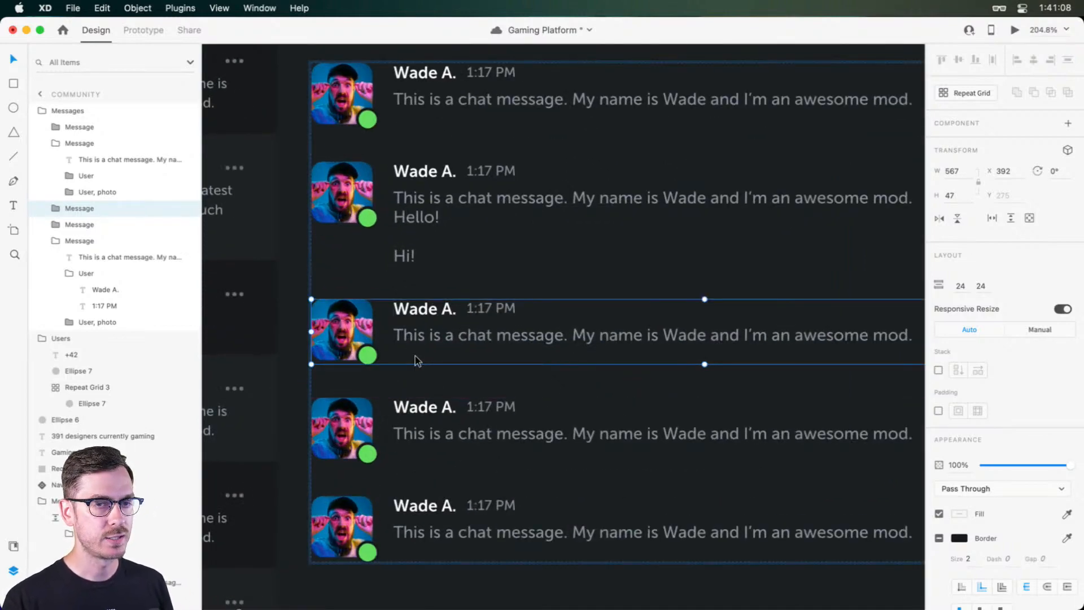
pyautogui.hscroll(2, 564, 366)
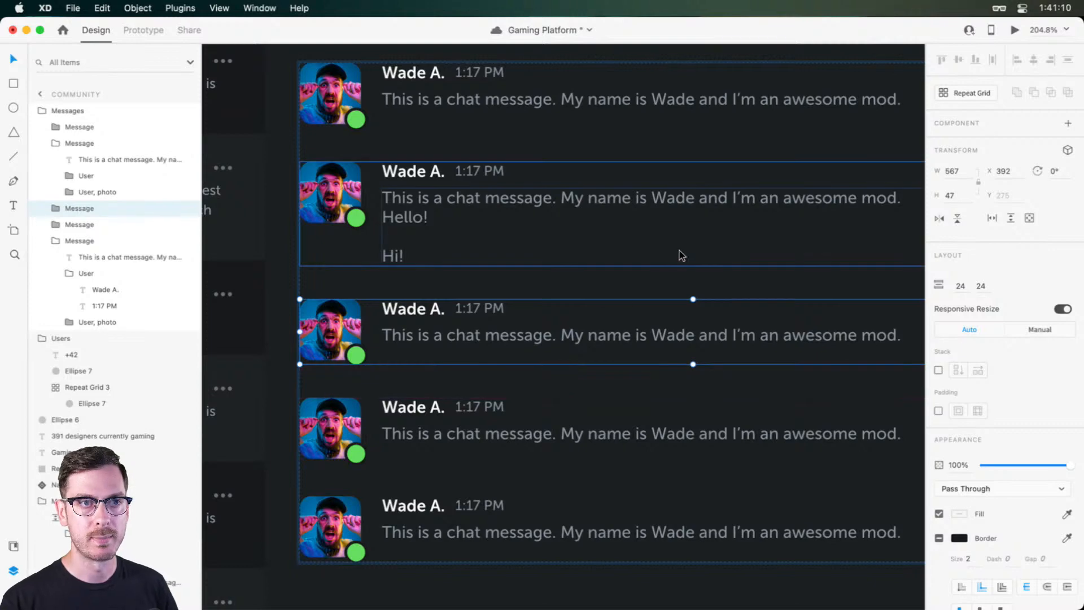
pyautogui.scroll(1, 675, 255)
pyautogui.scroll(-5, 669, 255)
pyautogui.scroll(5, 577, 65)
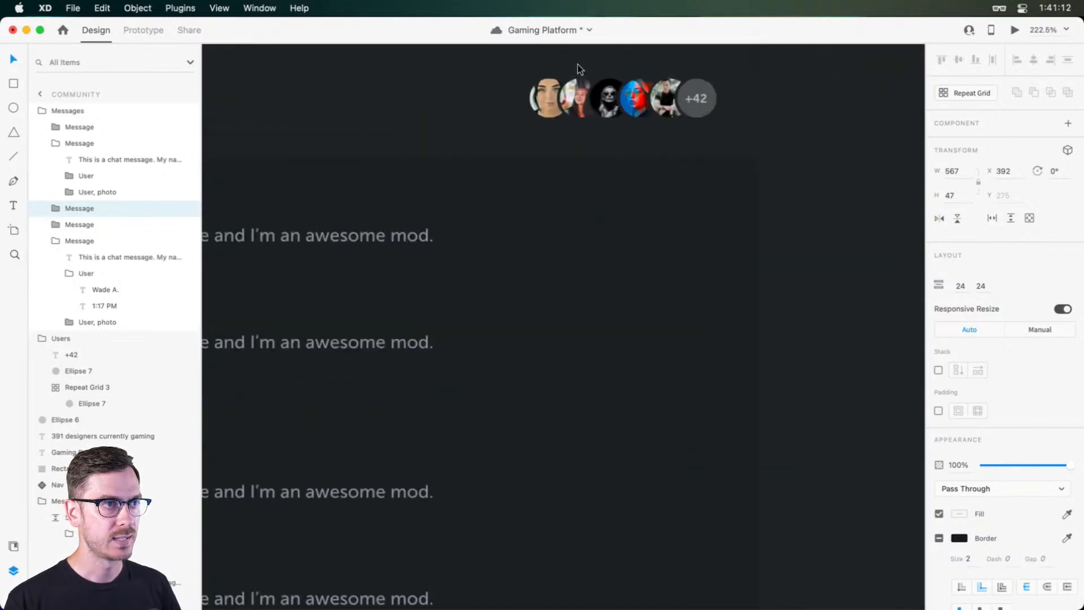
pyautogui.scroll(3, 578, 64)
pyautogui.scroll(-3, 592, 116)
pyautogui.scroll(3, 590, 98)
pyautogui.click(585, 163)
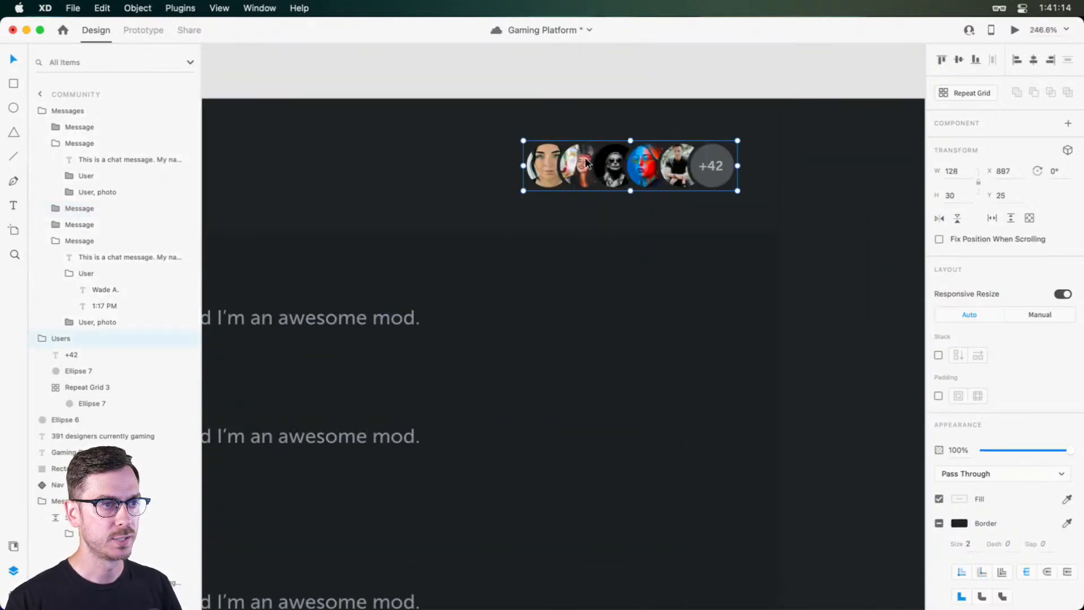
pyautogui.doubleClick(572, 147)
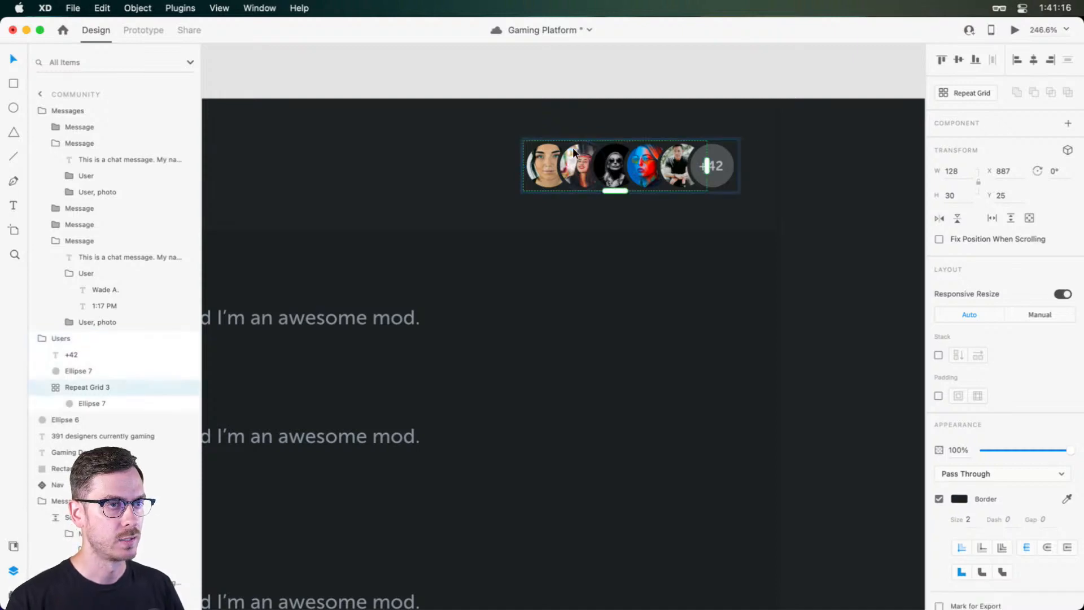
# Step: Paste the avatar grid into the third message, align it under the start of the message text, and preview the screen
pyautogui.scroll(-5, 555, 299)
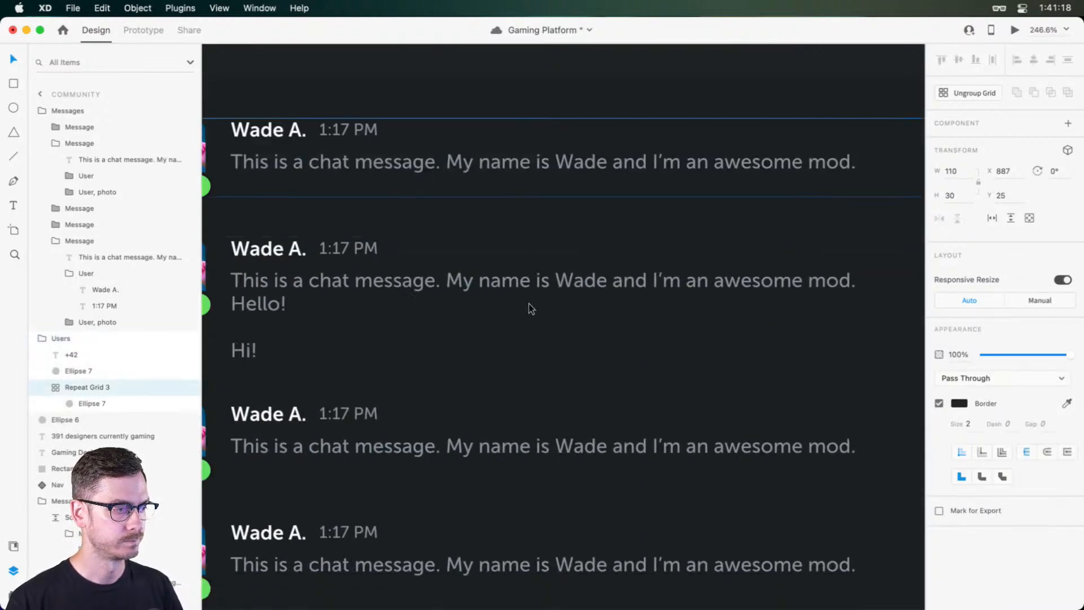
pyautogui.scroll(-5, 530, 307)
pyautogui.hscroll(-3, 480, 322)
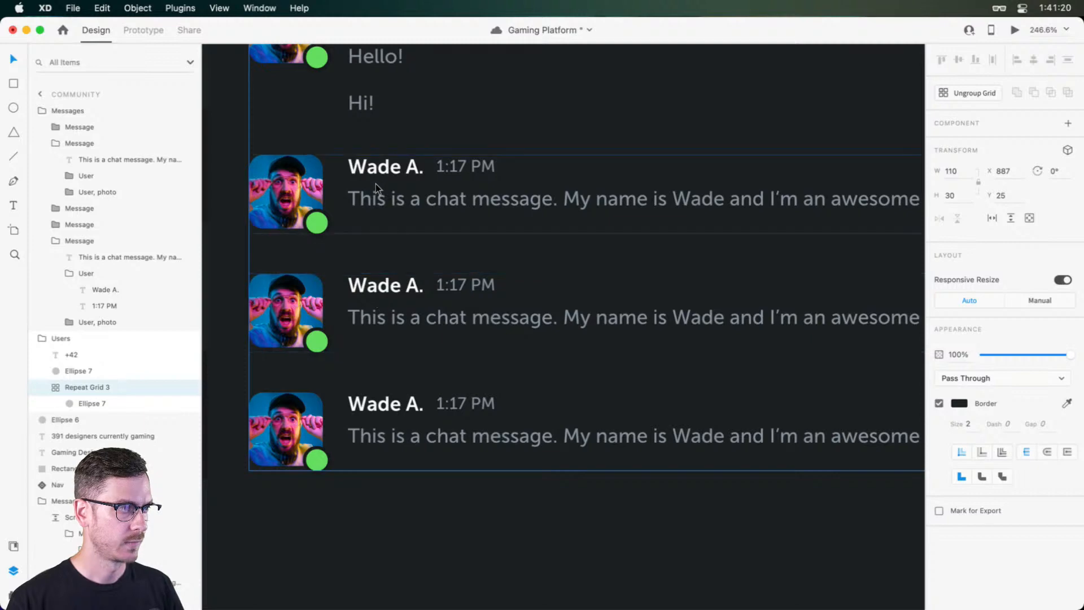
pyautogui.click(376, 201)
pyautogui.doubleClick(382, 200)
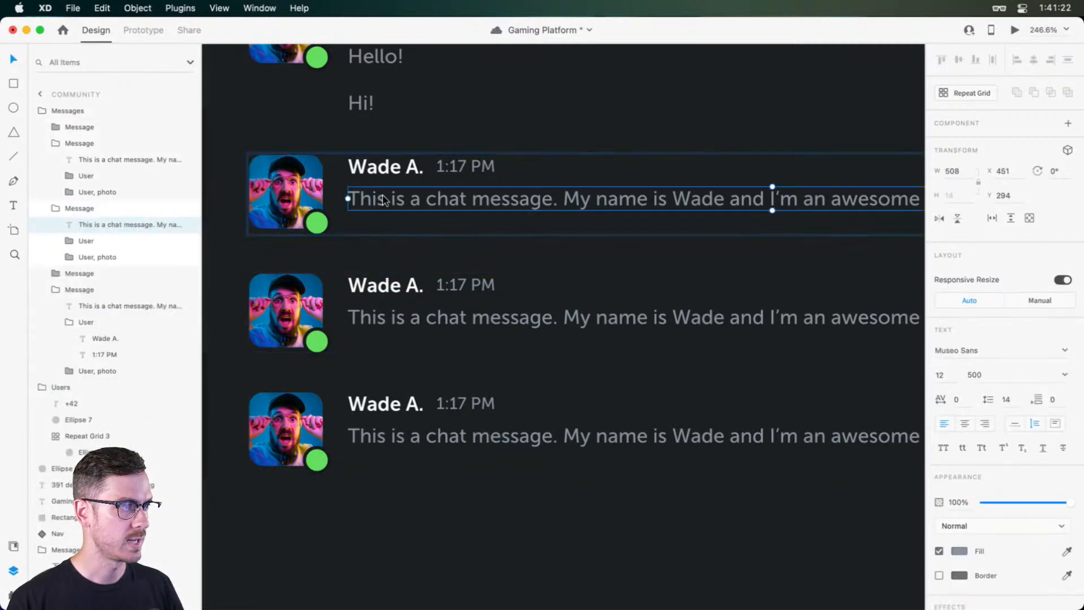
pyautogui.press('super+v')
pyautogui.moveTo(565, 321); pyautogui.dragTo(437, 233)
pyautogui.press('super+Return')
pyautogui.press('super+w')
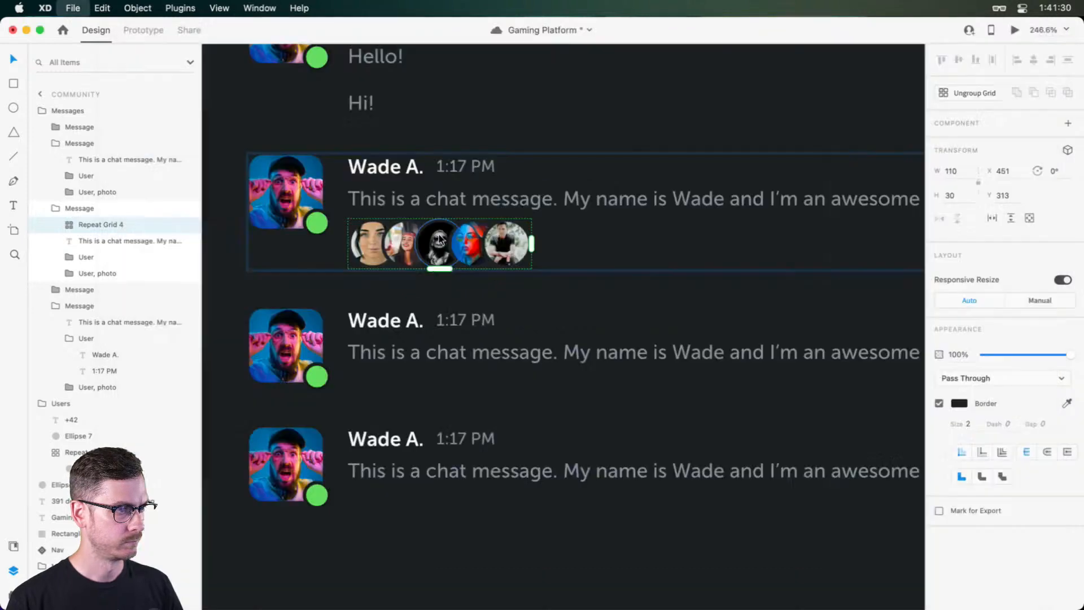
# Step: Shrink the third message's avatars to about 19 px, reduce the grid height to 21, and tighten their spacing
pyautogui.doubleClick(395, 246)
pyautogui.moveTo(399, 269); pyautogui.dragTo(384, 253)
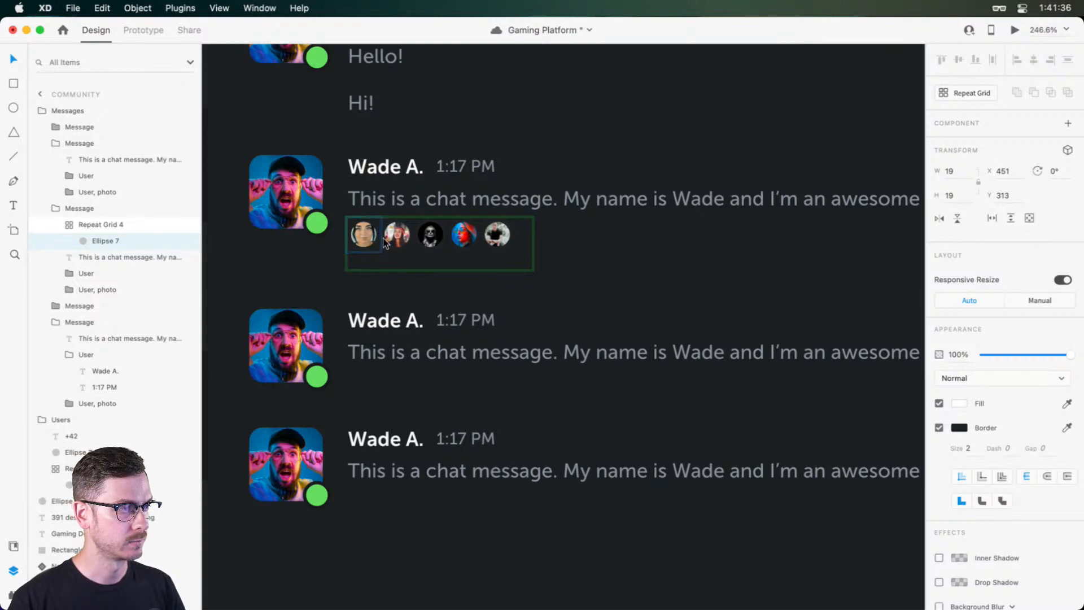
pyautogui.press('Escape')
pyautogui.moveTo(413, 239)
pyautogui.mouseDown()
pyautogui.moveTo(390, 241)
pyautogui.moveTo(417, 254)
pyautogui.mouseUp()
pyautogui.moveTo(485, 244); pyautogui.dragTo(439, 236)
# Step: Add the text "9 replies" beside the third message's avatars at font size 10
pyautogui.scroll(5, 485, 225)
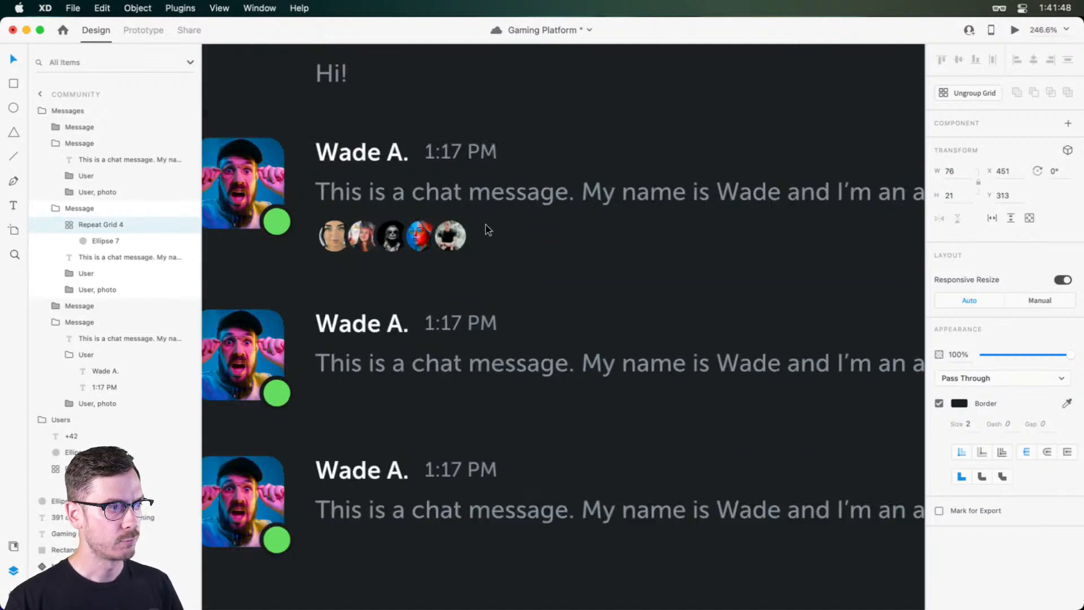
pyautogui.press('t')
pyautogui.click(491, 248)
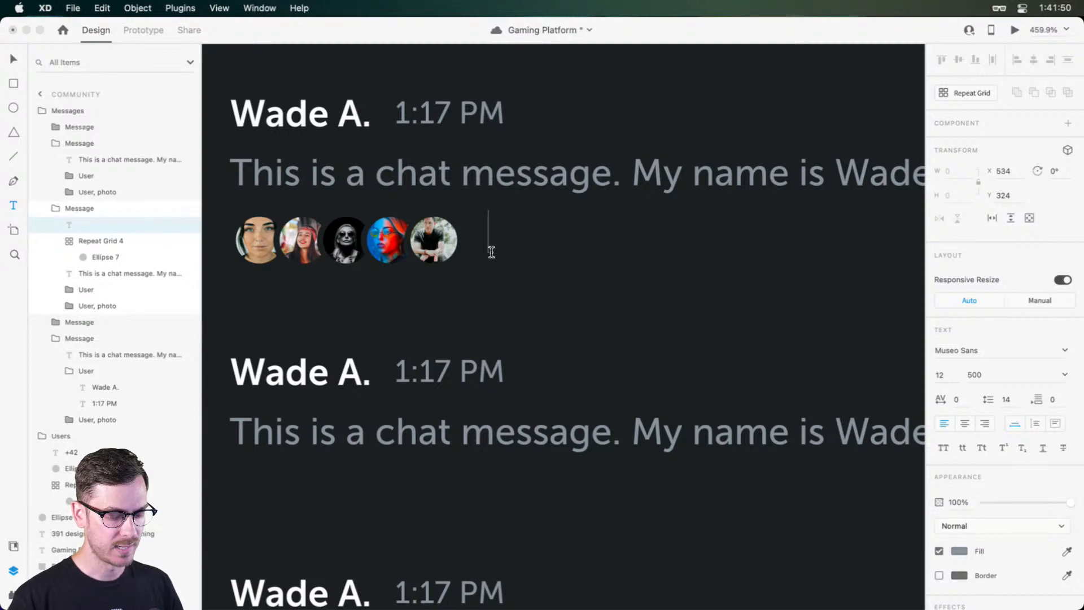
pyautogui.write('9 replies')
pyautogui.press('Escape')
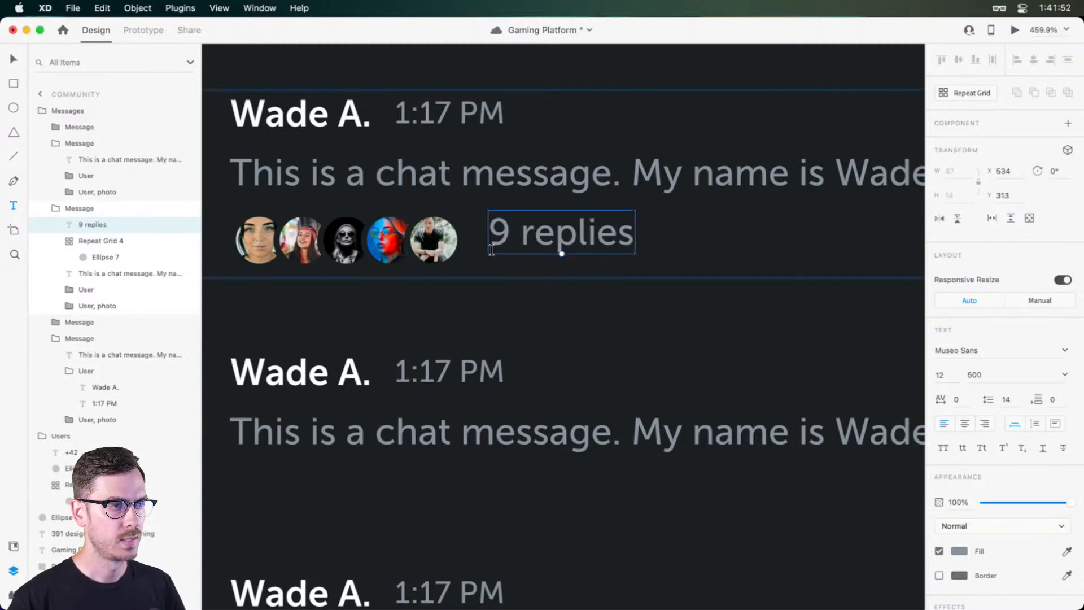
pyautogui.press('Down')
pyautogui.press('Down')
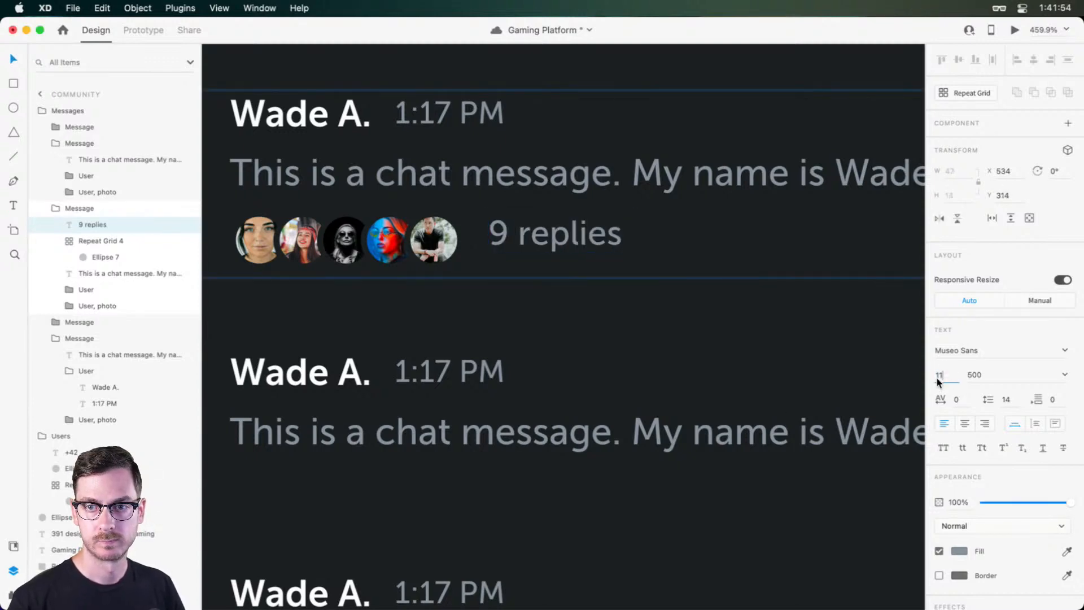
pyautogui.press('Return')
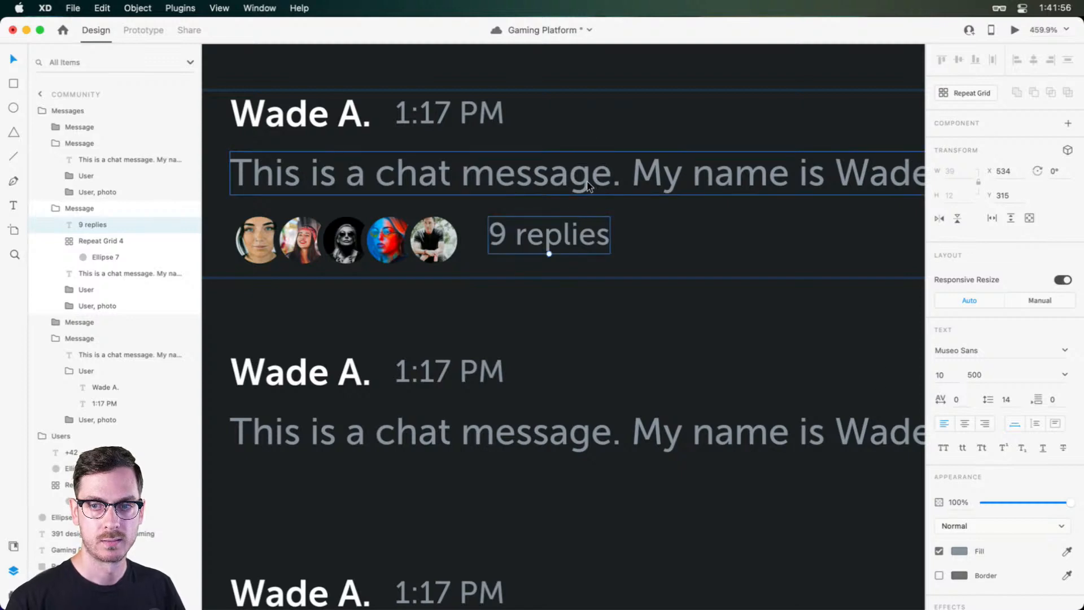
# Step: Move the "9 replies" text closer to the avatars, centre it vertically with them, and check it in the preview
pyautogui.moveTo(543, 240); pyautogui.dragTo(533, 239)
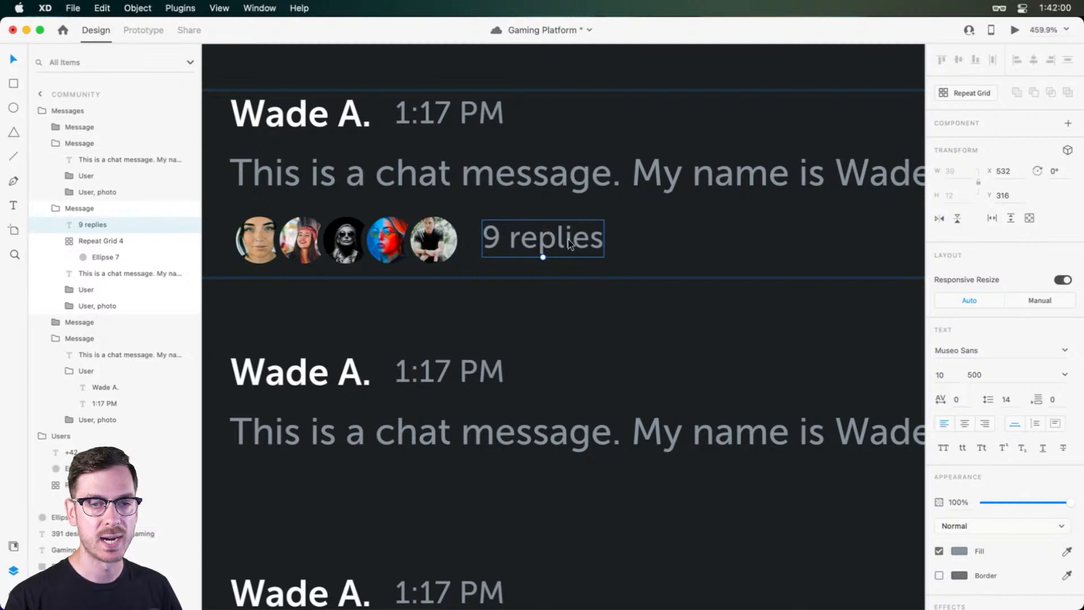
pyautogui.scroll(-5, 570, 245)
pyautogui.scroll(4, 569, 245)
pyautogui.press('super+Return')
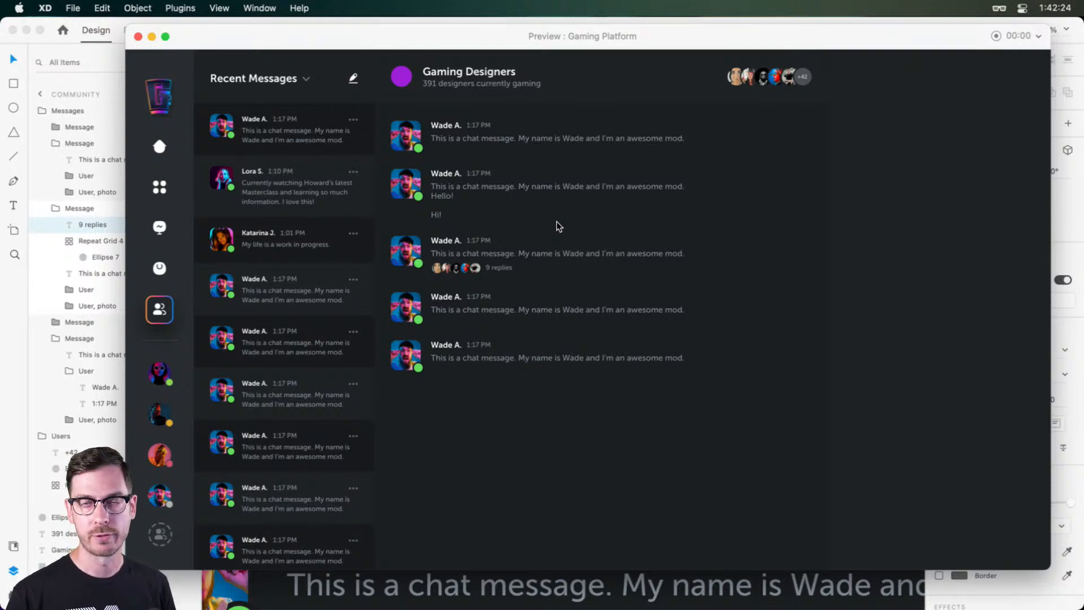
pyautogui.press('super+w')
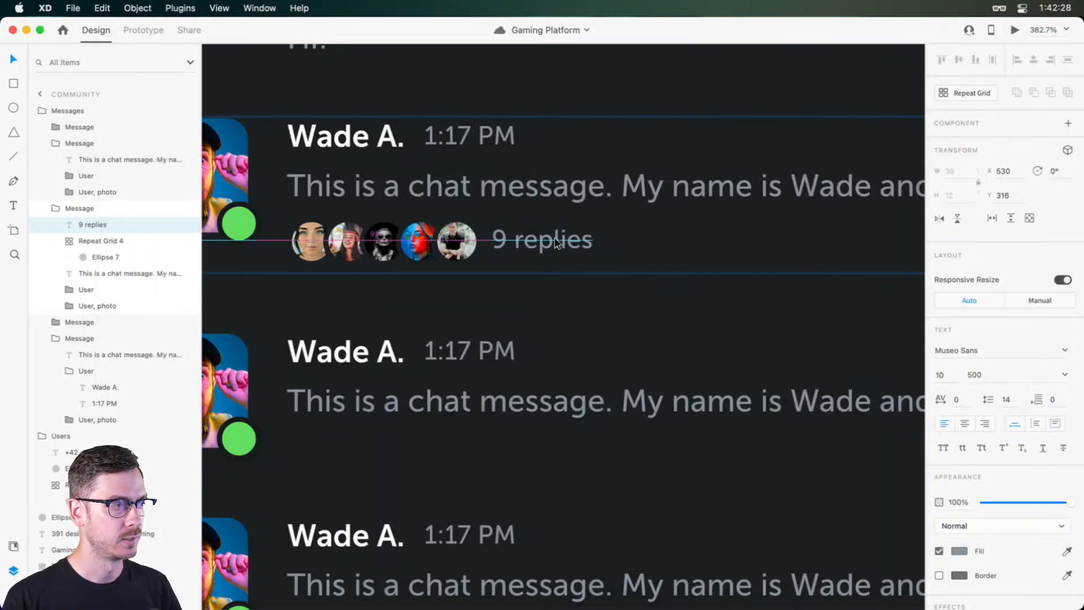
pyautogui.moveTo(554, 238); pyautogui.dragTo(555, 239)
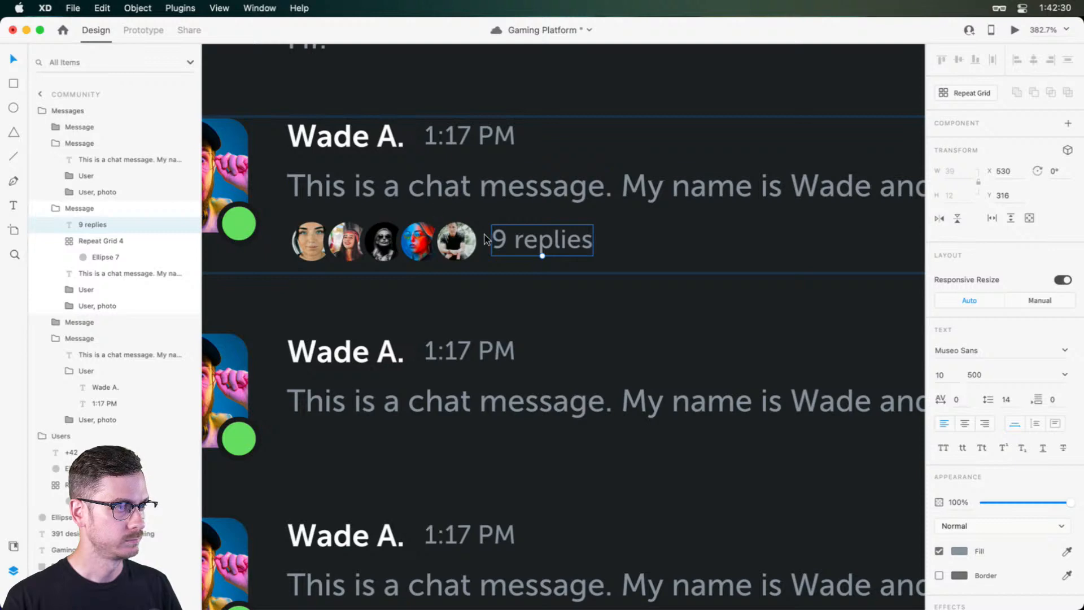
# Step: Draw a rectangle about 484 by 276 directly below the fourth message's text, inside that message group
pyautogui.scroll(-5, 485, 239)
pyautogui.click(466, 290)
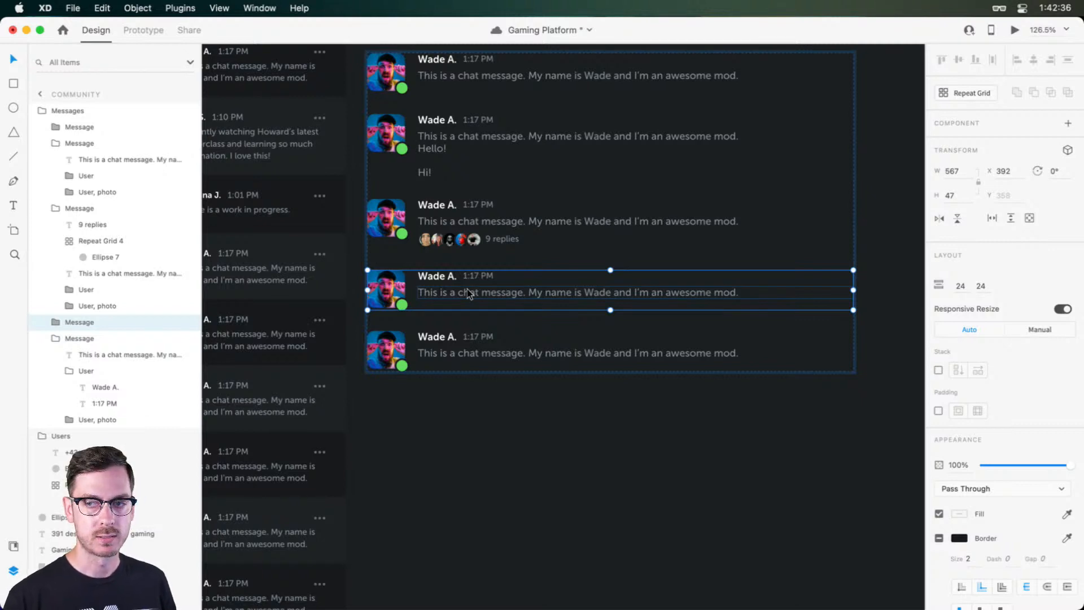
pyautogui.doubleClick(467, 292)
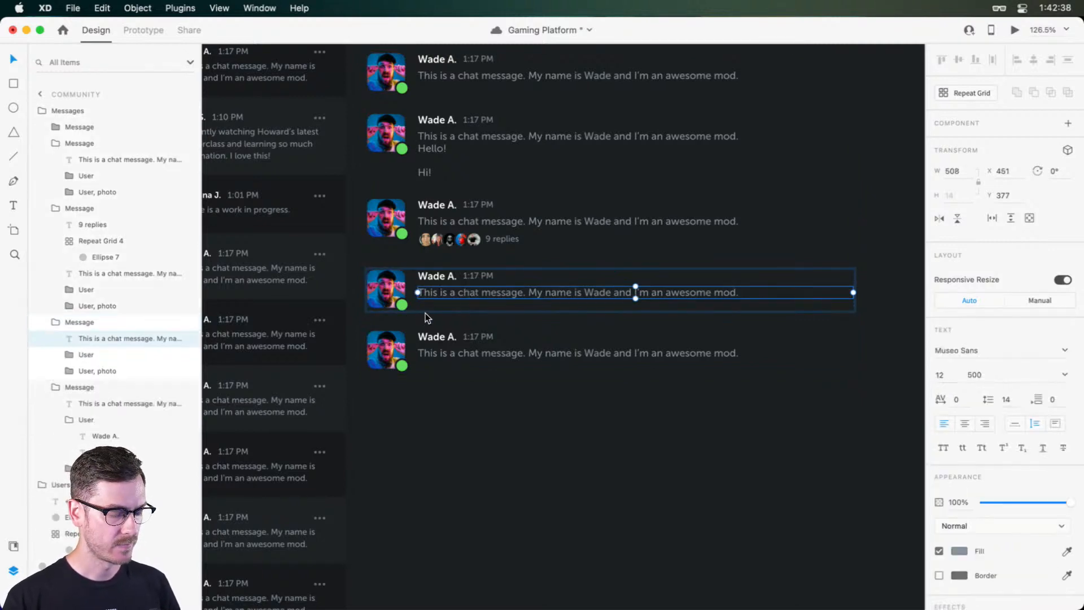
pyautogui.moveTo(418, 309)
pyautogui.mouseDown()
pyautogui.moveTo(498, 380)
pyautogui.moveTo(779, 443)
pyautogui.moveTo(779, 462)
pyautogui.moveTo(757, 271)
pyautogui.moveTo(796, 249)
pyautogui.moveTo(835, 319)
pyautogui.moveTo(827, 345)
pyautogui.moveTo(842, 338)
pyautogui.moveTo(832, 334)
pyautogui.mouseUp()
# Step: Round the rectangle's corners to a radius of 8 and remove its border
pyautogui.scroll(-5, 779, 451)
pyautogui.scroll(2, 796, 249)
pyautogui.scroll(5, 834, 149)
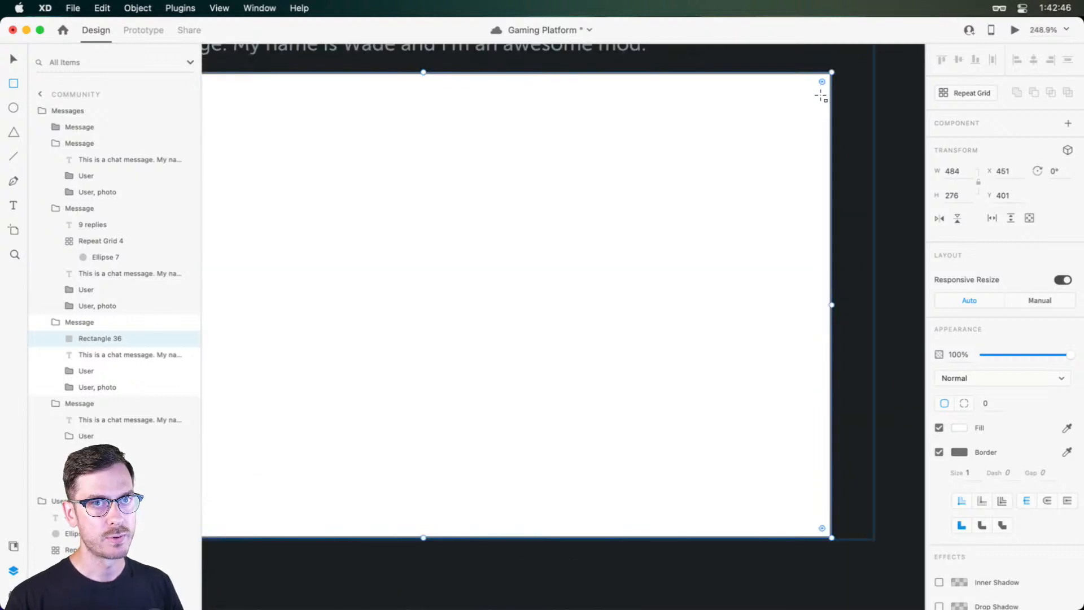
pyautogui.moveTo(822, 79); pyautogui.dragTo(817, 81)
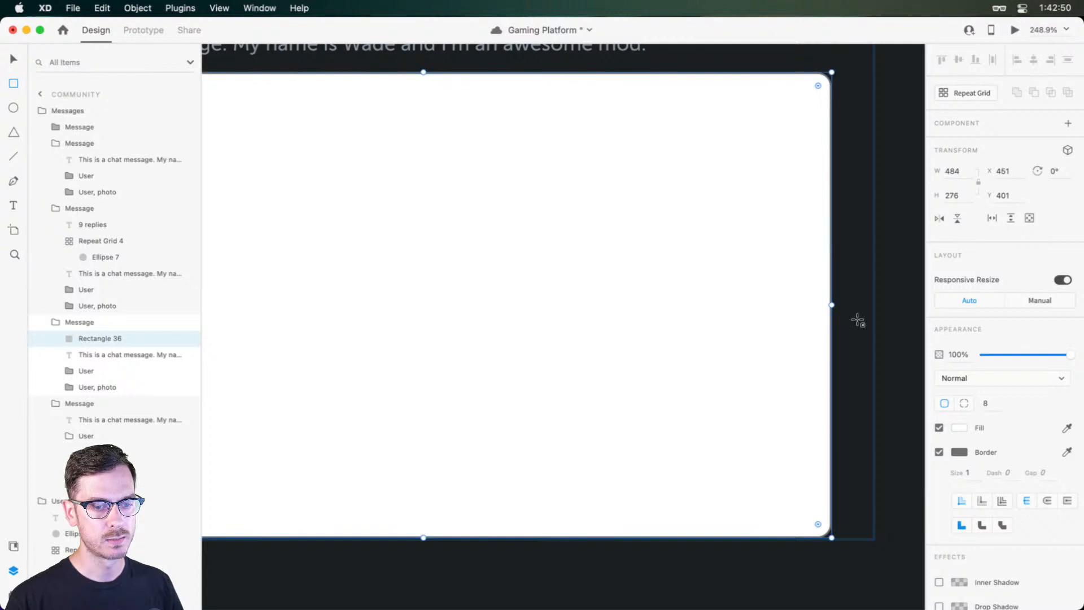
pyautogui.press('super+Return')
pyautogui.press('super+w')
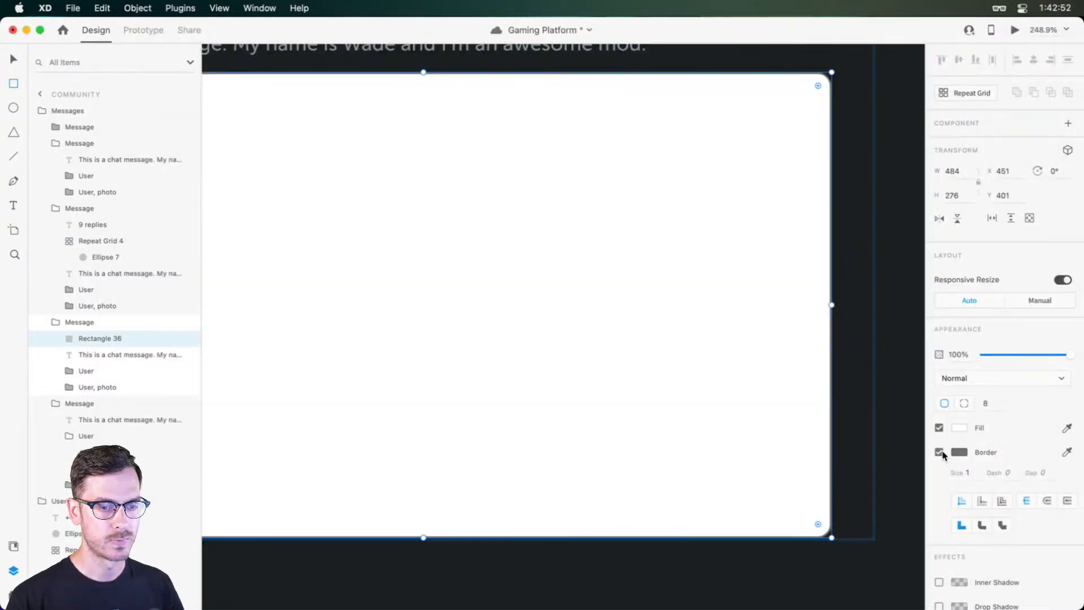
pyautogui.click(940, 452)
# Step: Fill the rectangle with the neon city street building image from the Game On library
pyautogui.hscroll(-6, 705, 283)
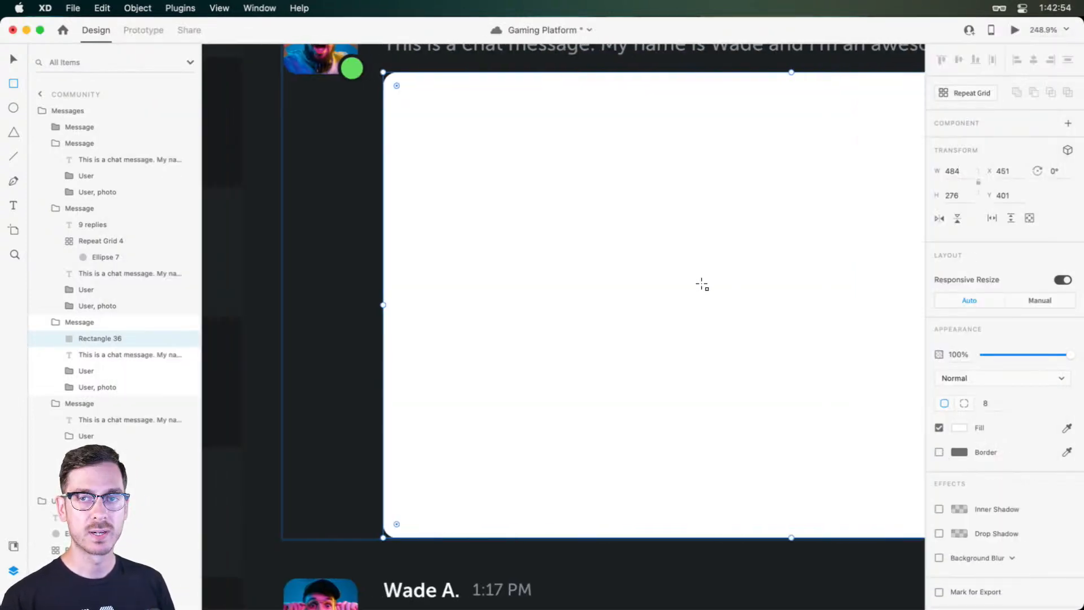
pyautogui.press('super+shift+y')
pyautogui.click(42, 63)
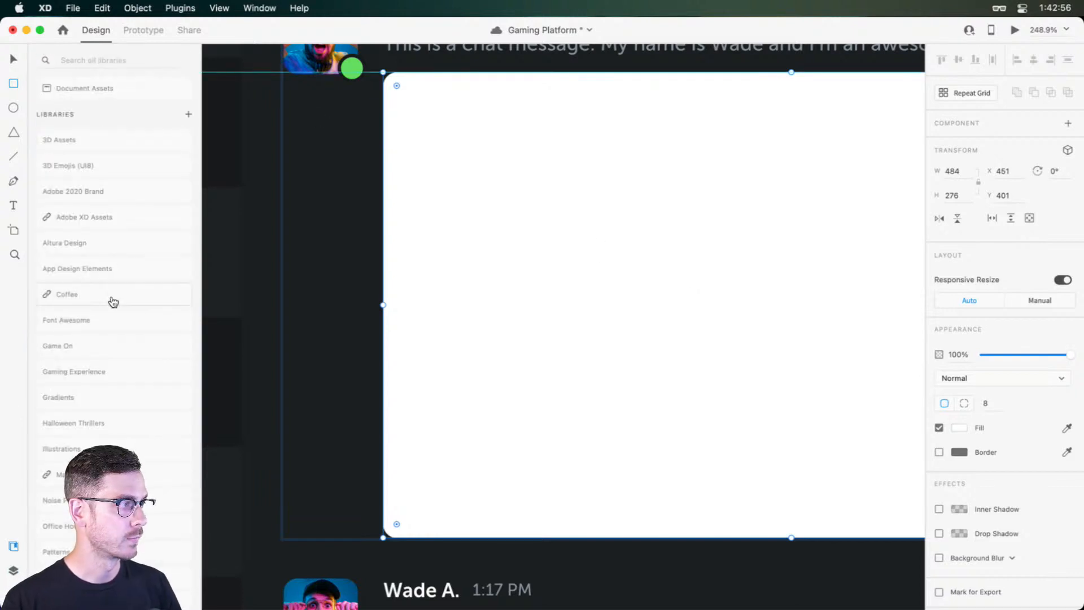
pyautogui.click(115, 346)
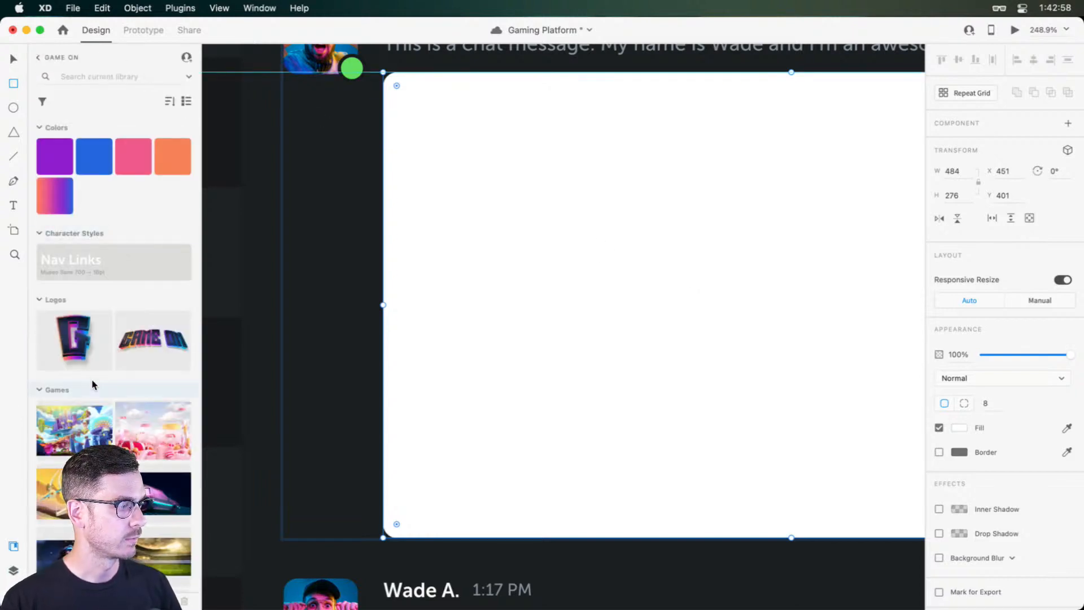
pyautogui.scroll(-2, 99, 381)
pyautogui.scroll(-4, 130, 401)
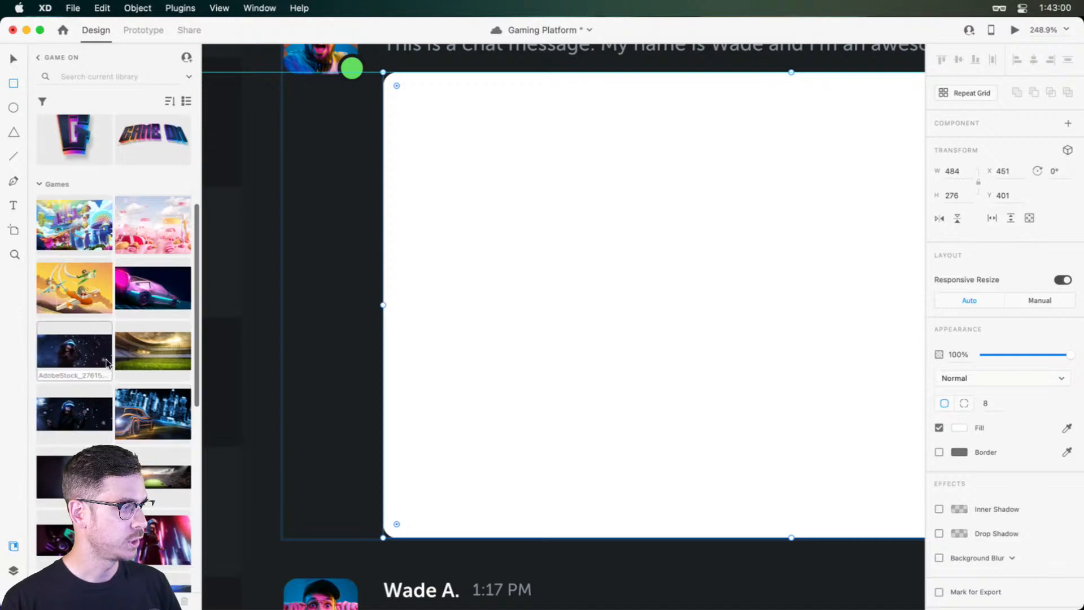
pyautogui.scroll(-7, 155, 417)
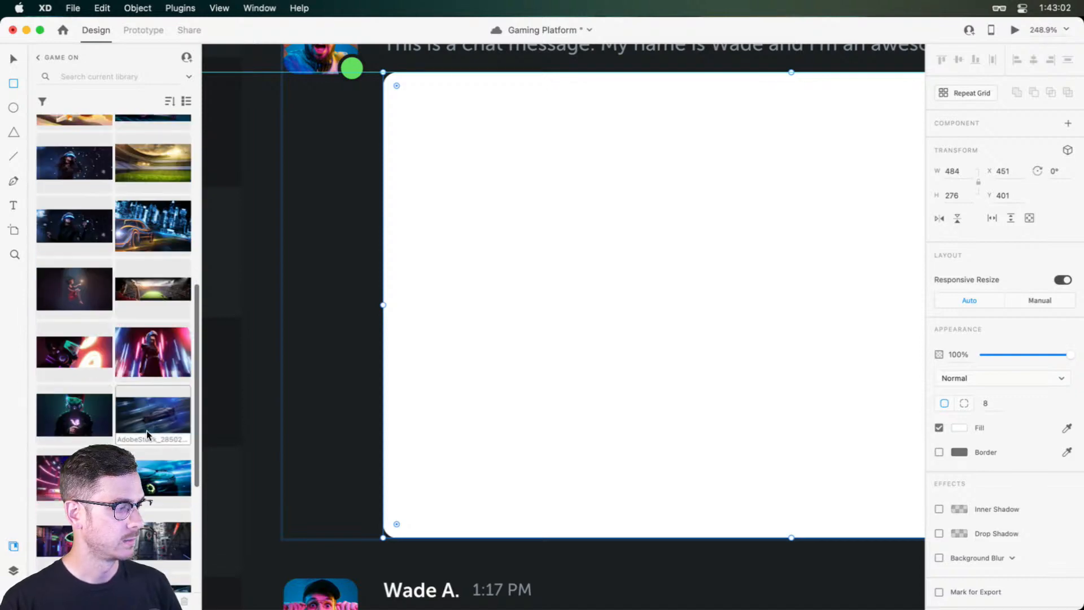
pyautogui.moveTo(161, 515); pyautogui.dragTo(658, 248)
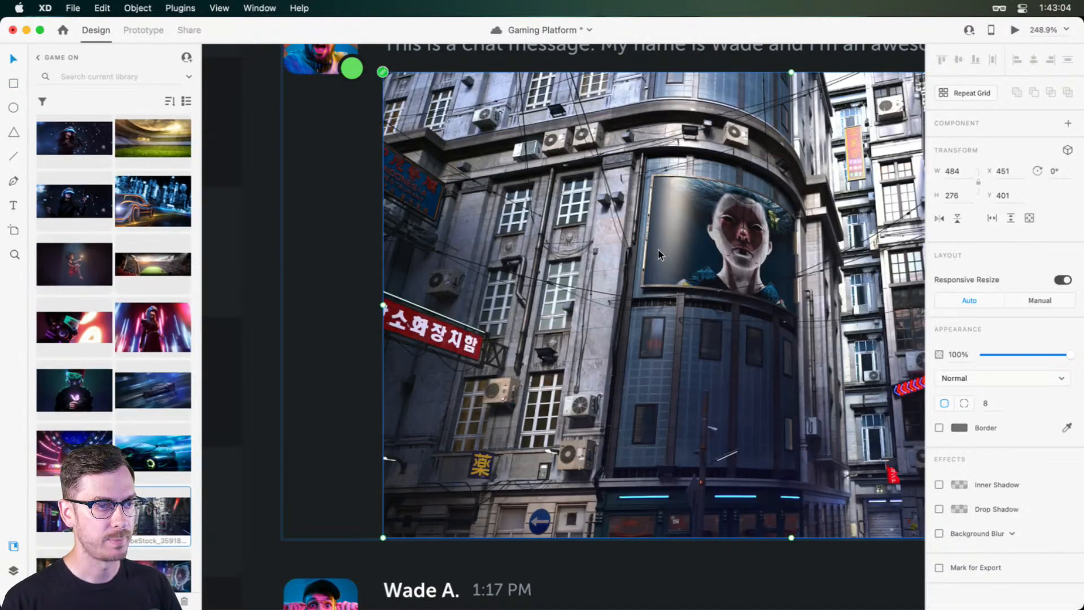
# Step: Set the street image's border colour to white #FFFFFF and switch the border off to compare
pyautogui.scroll(-3, 646, 237)
pyautogui.hscroll(5, 647, 237)
pyautogui.click(939, 427)
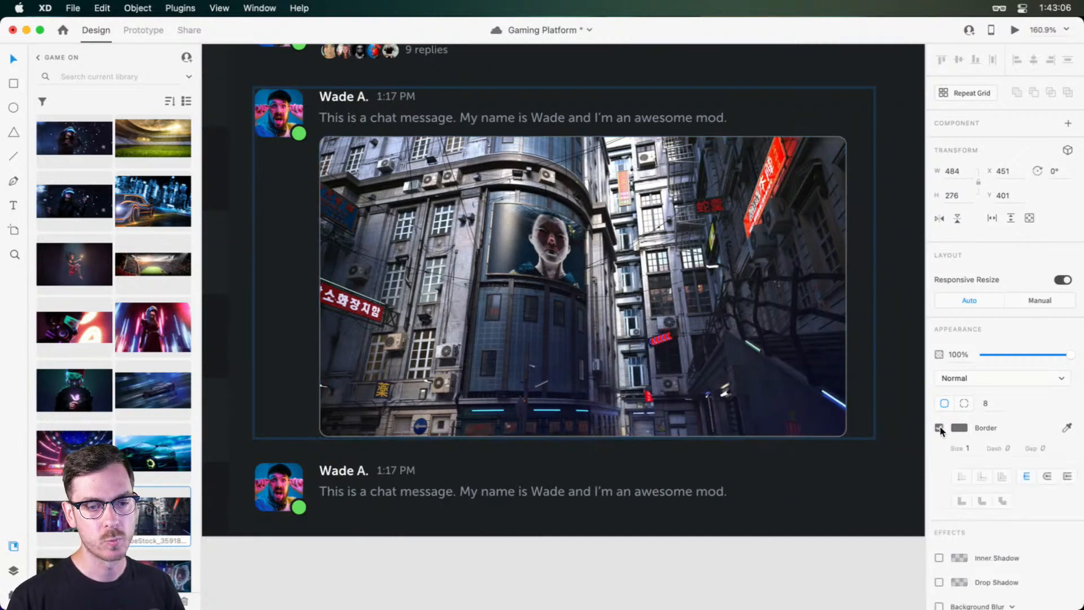
pyautogui.click(961, 427)
pyautogui.moveTo(837, 407); pyautogui.dragTo(794, 348)
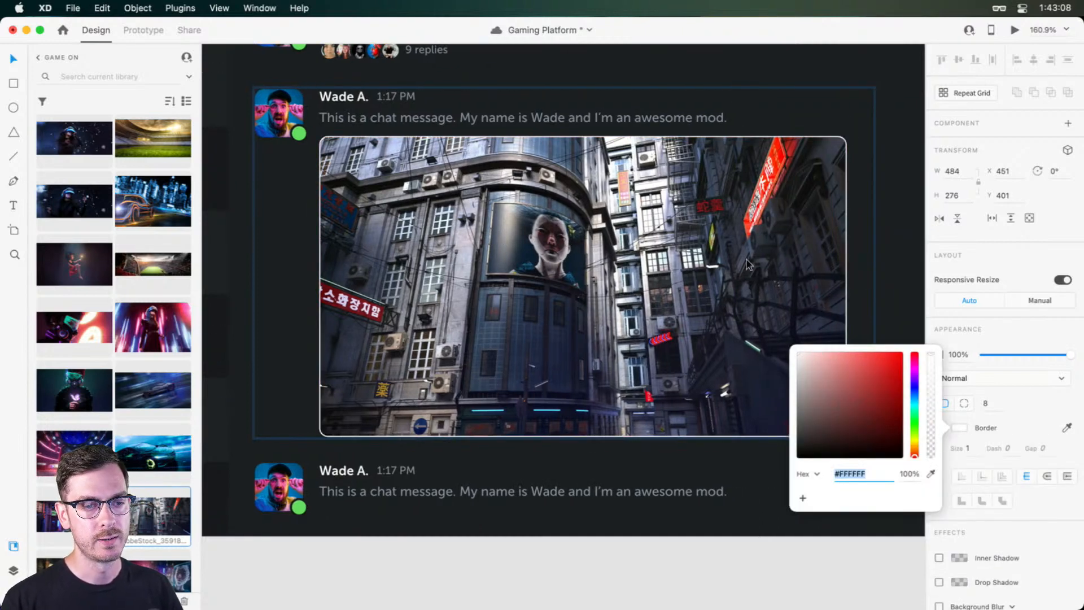
pyautogui.click(1005, 350)
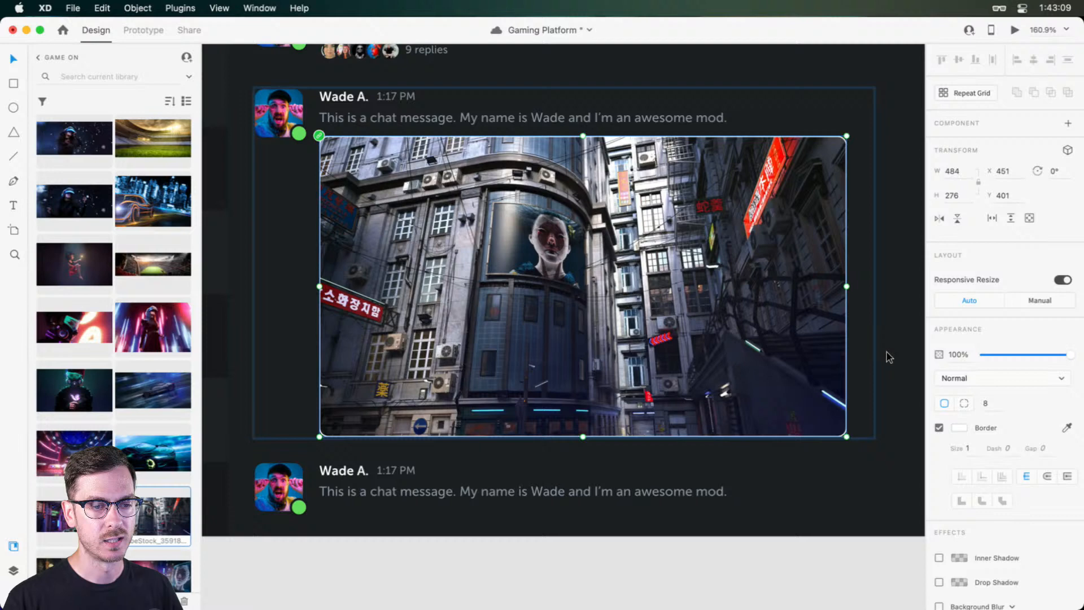
pyautogui.click(939, 427)
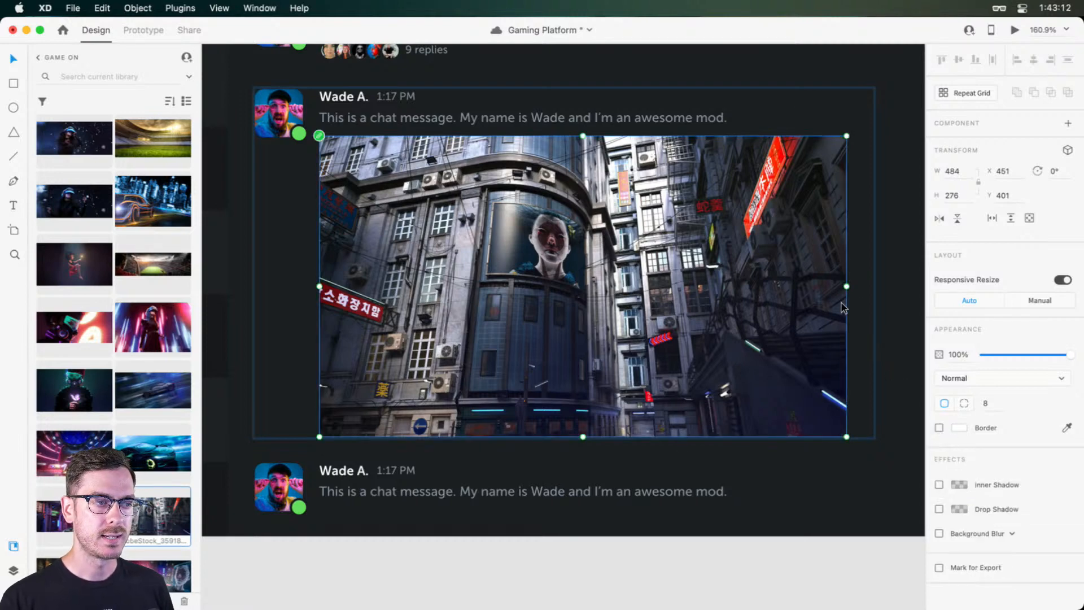
# Step: Give the street image a subtle white border at 6% opacity
pyautogui.click(870, 360)
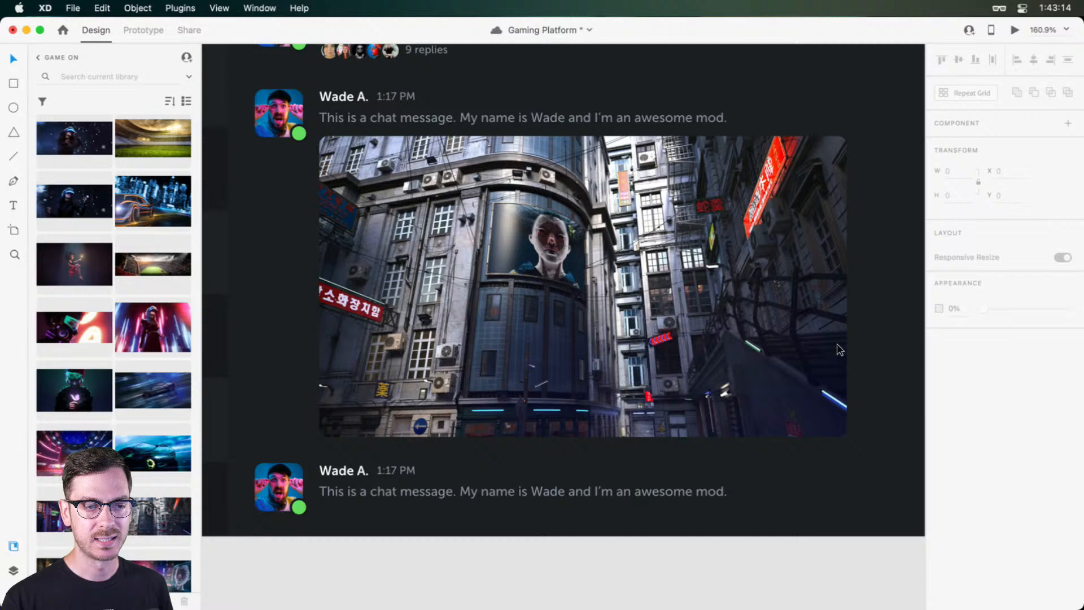
pyautogui.click(767, 306)
pyautogui.doubleClick(767, 298)
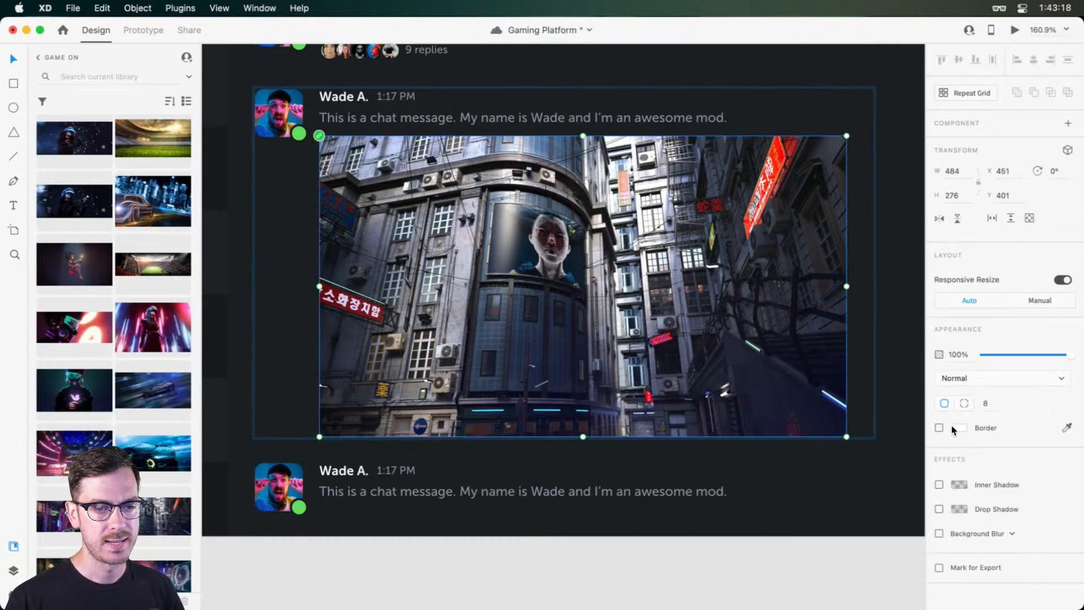
pyautogui.click(961, 429)
pyautogui.click(929, 448)
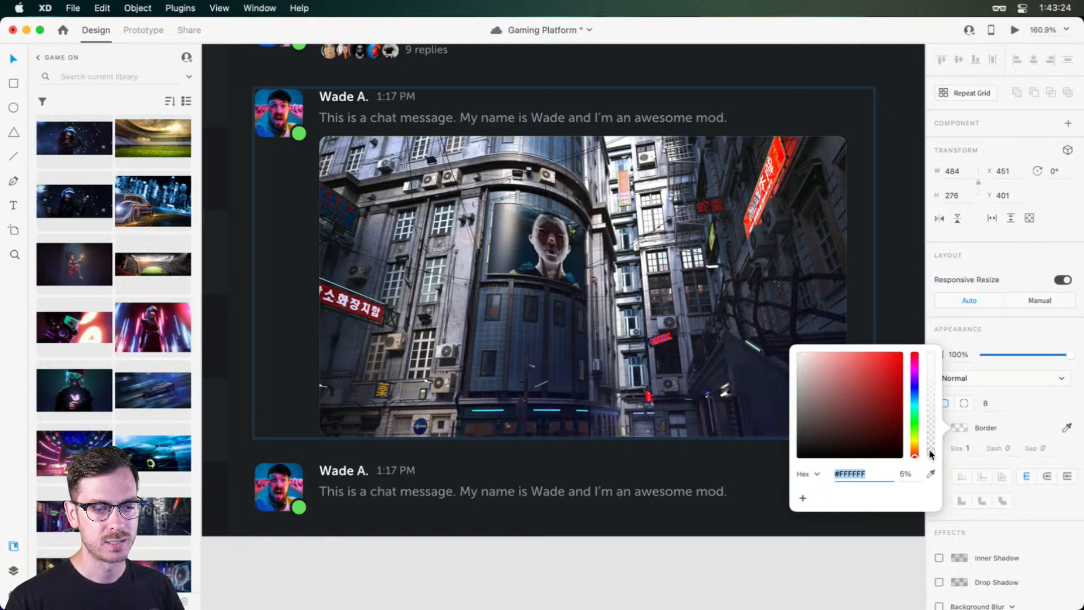
pyautogui.click(899, 292)
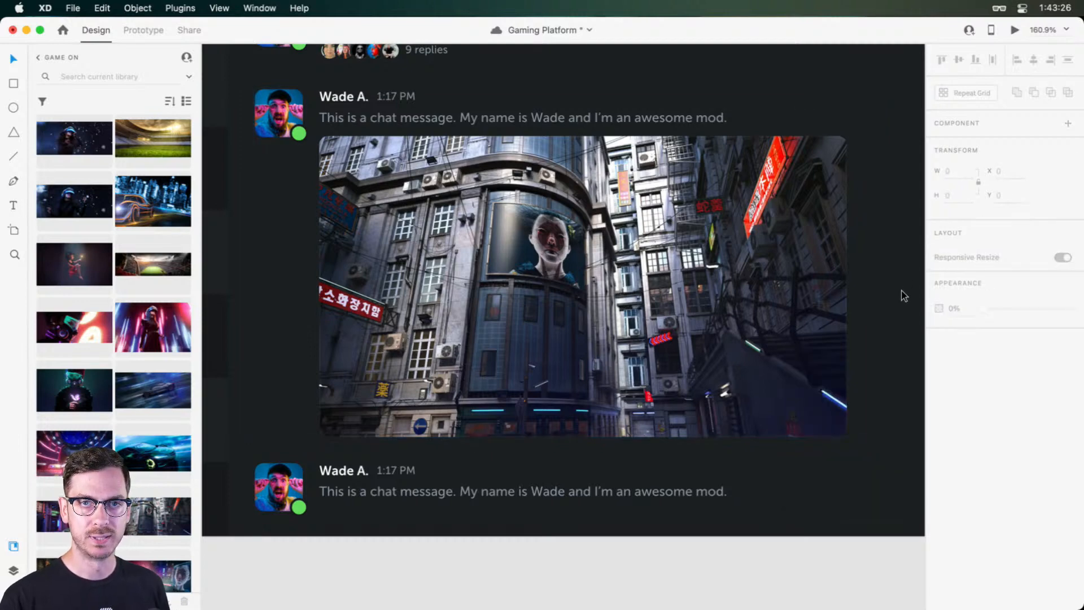
# Step: Try a drop shadow with Y offset 13 and blur 16 on the street image, preview it, and switch it off
pyautogui.click(716, 320)
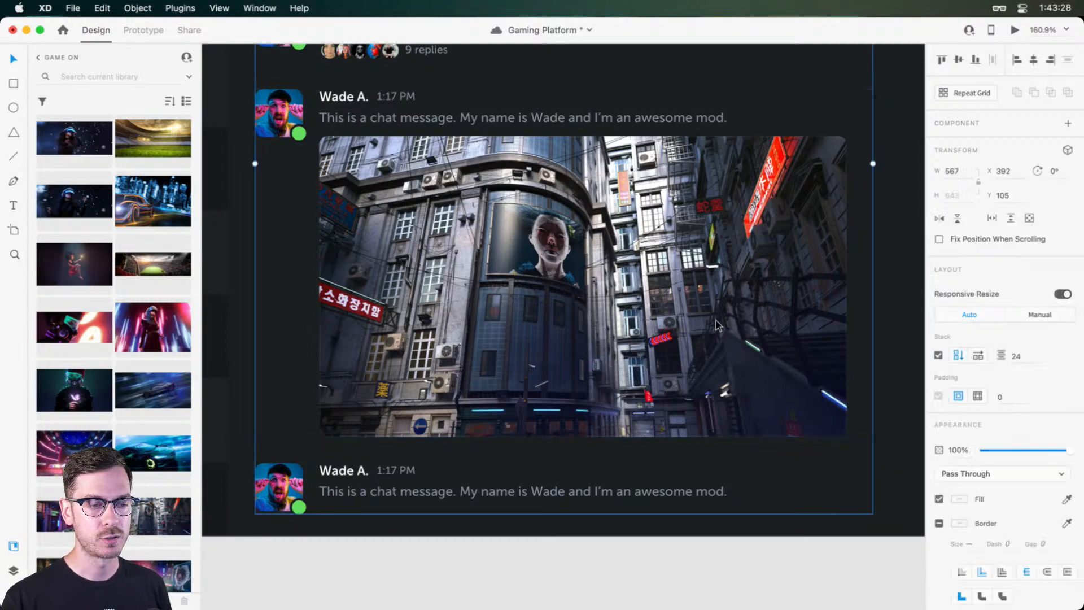
pyautogui.doubleClick(716, 320)
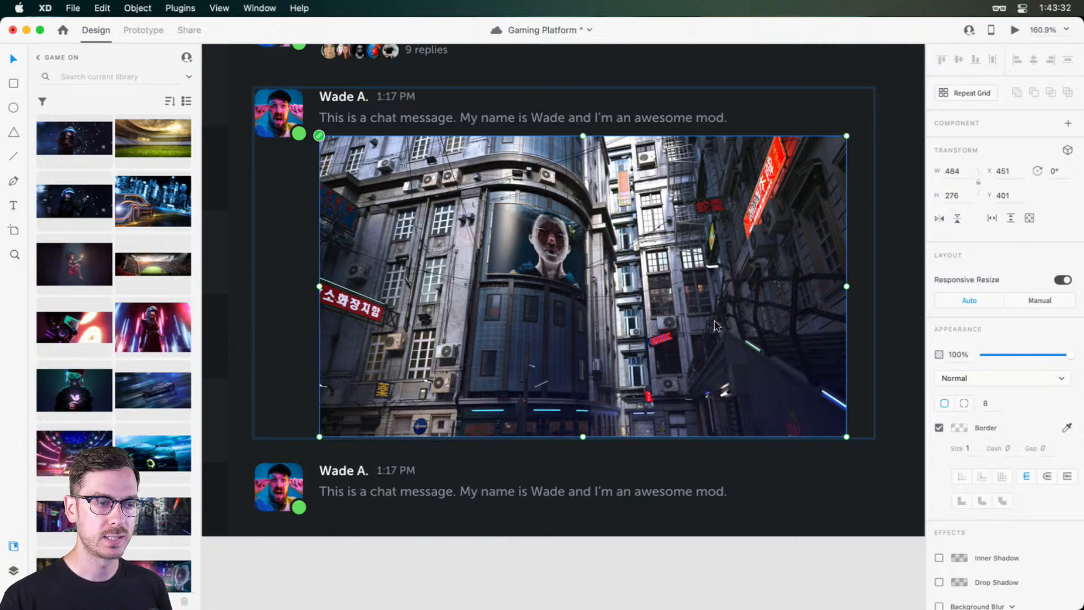
pyautogui.scroll(-3, 960, 485)
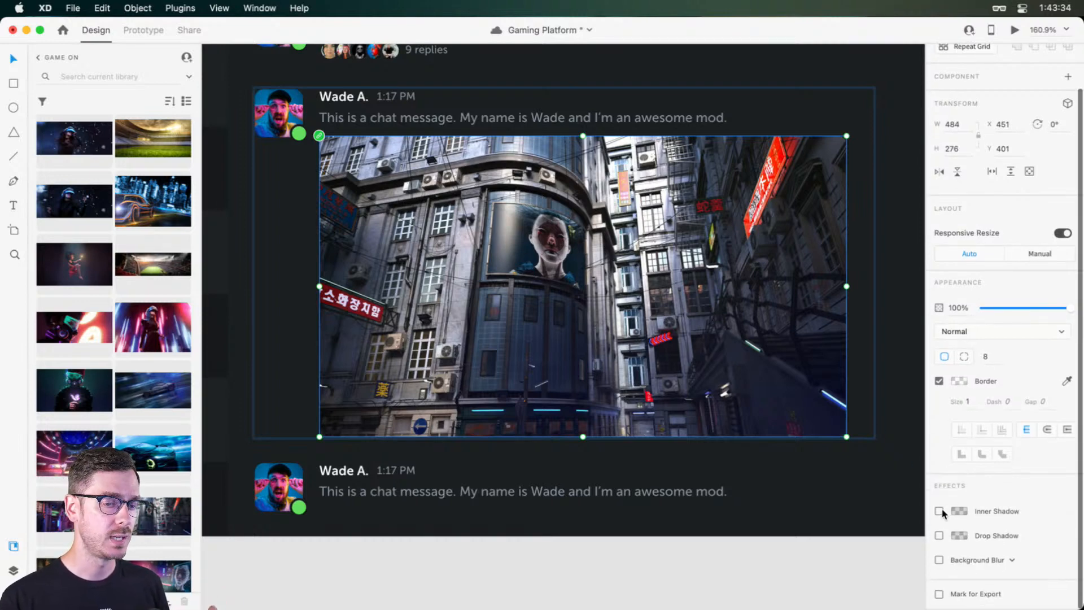
pyautogui.click(939, 535)
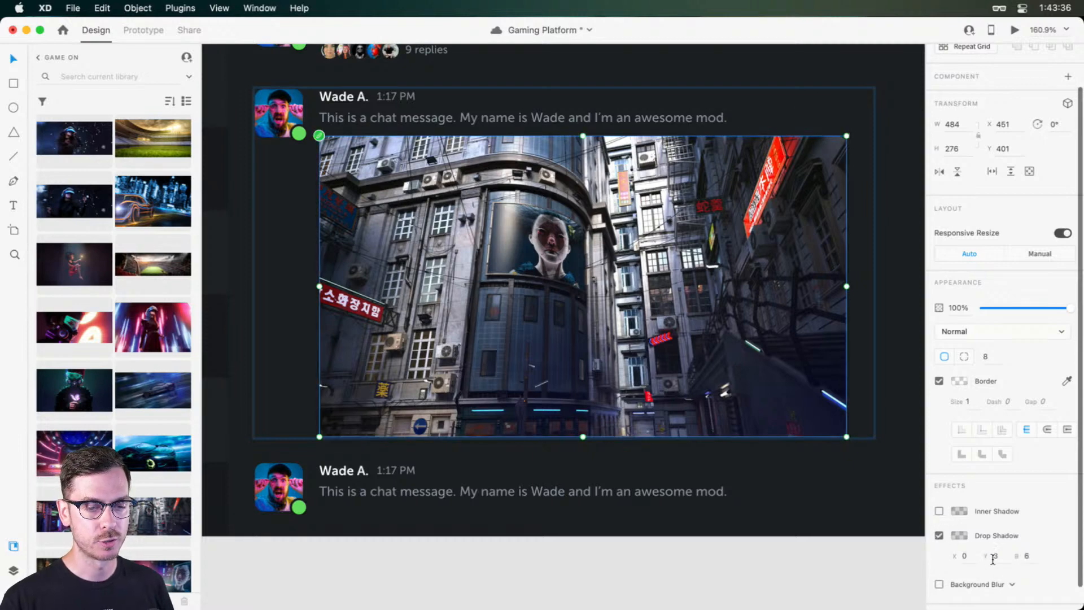
pyautogui.hotkey('shift', 'Up')
pyautogui.hotkey('shift', 'Up')
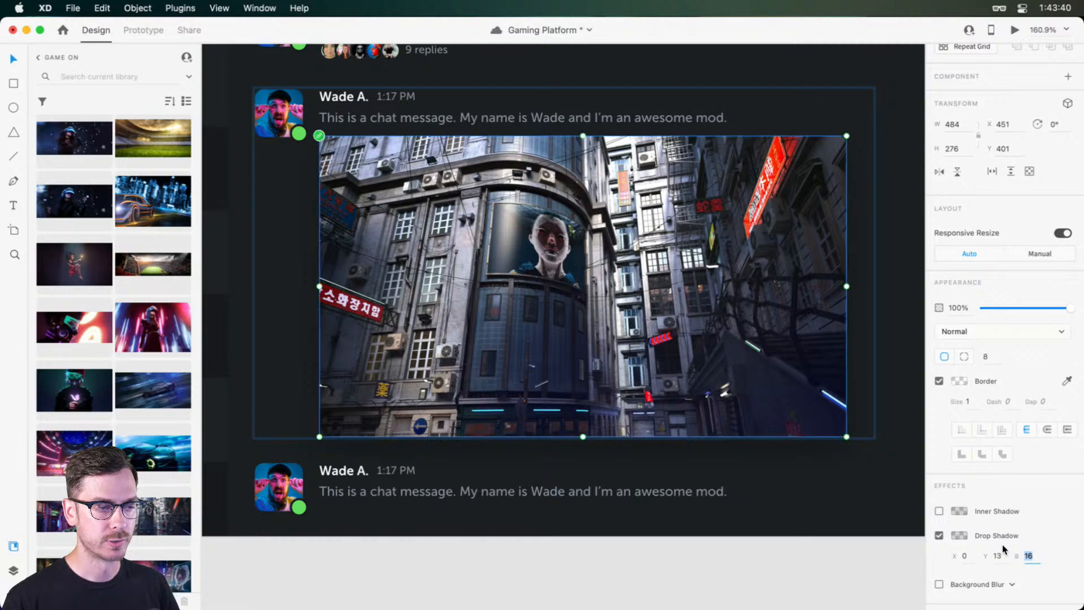
pyautogui.press('super+Return')
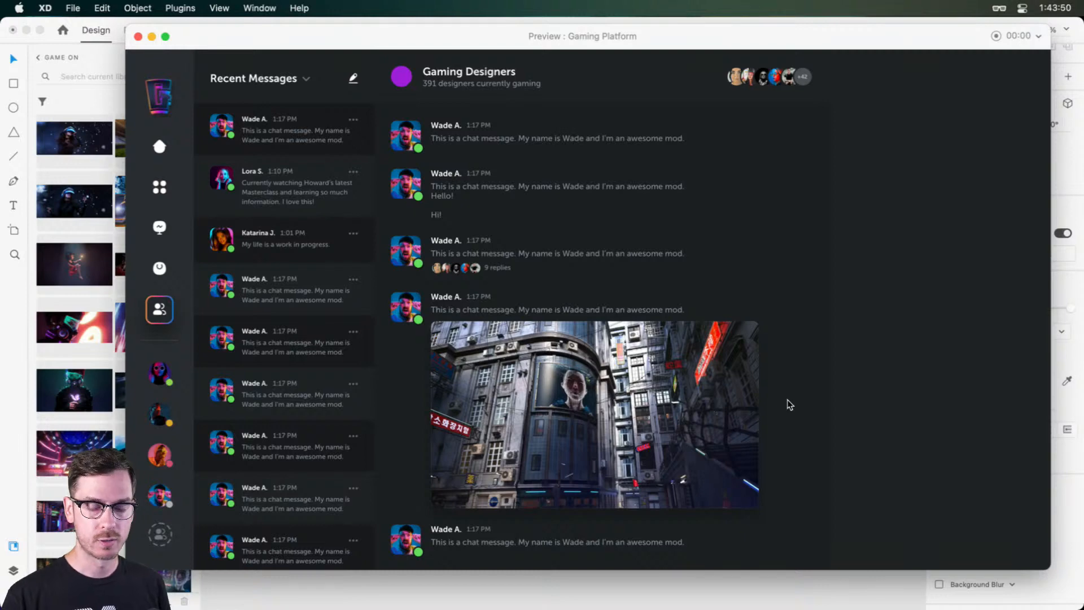
pyautogui.press('super+w')
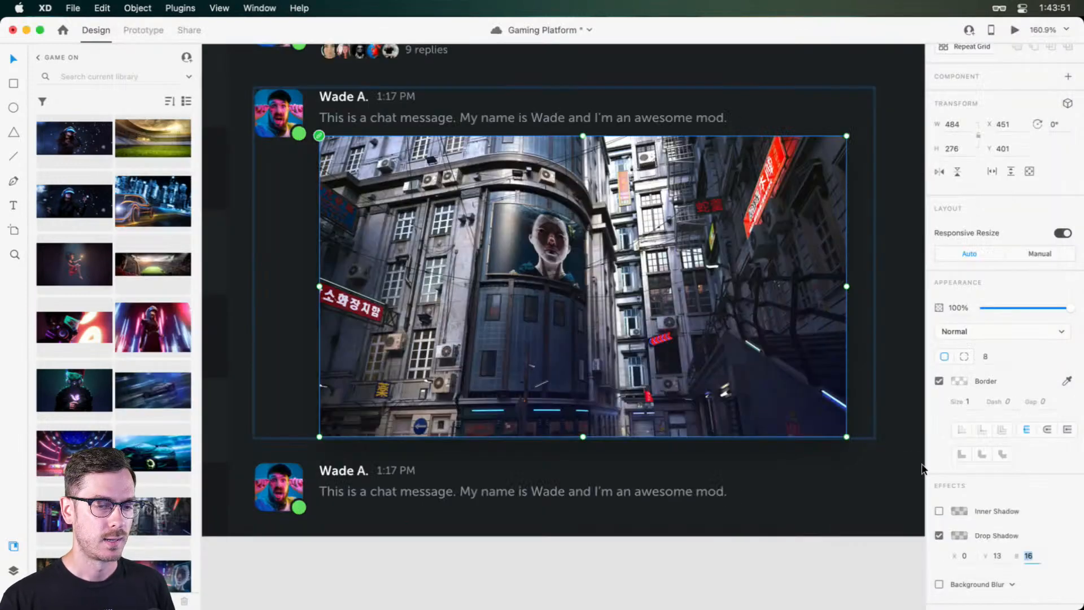
pyautogui.click(938, 535)
pyautogui.click(886, 362)
# Step: Duplicate the message with replies and reorder the stack so the copy follows the plain message and the image message comes last
pyautogui.scroll(-5, 773, 328)
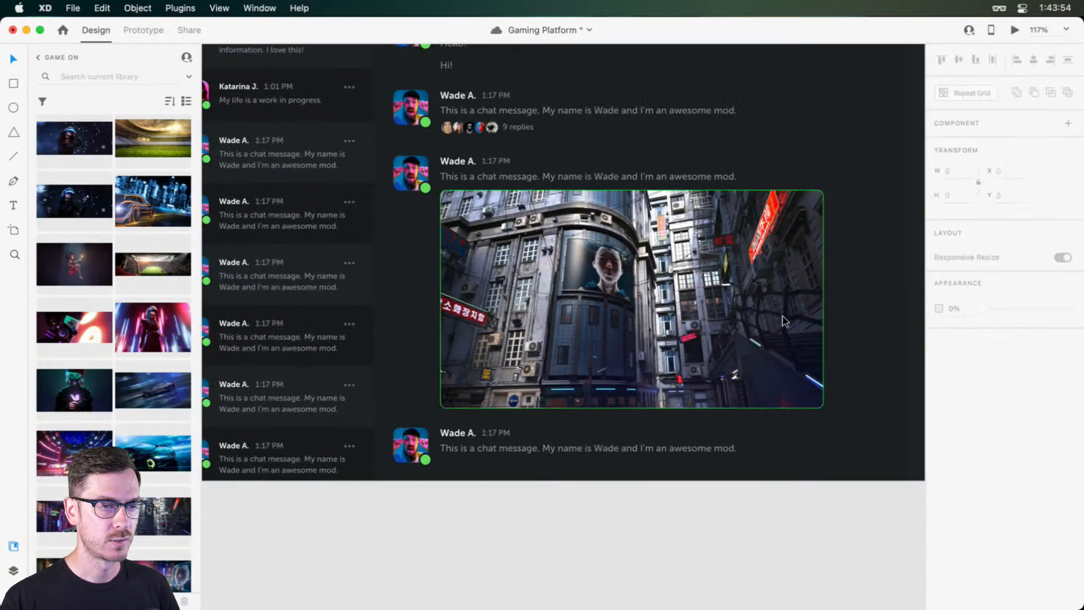
pyautogui.scroll(4, 792, 281)
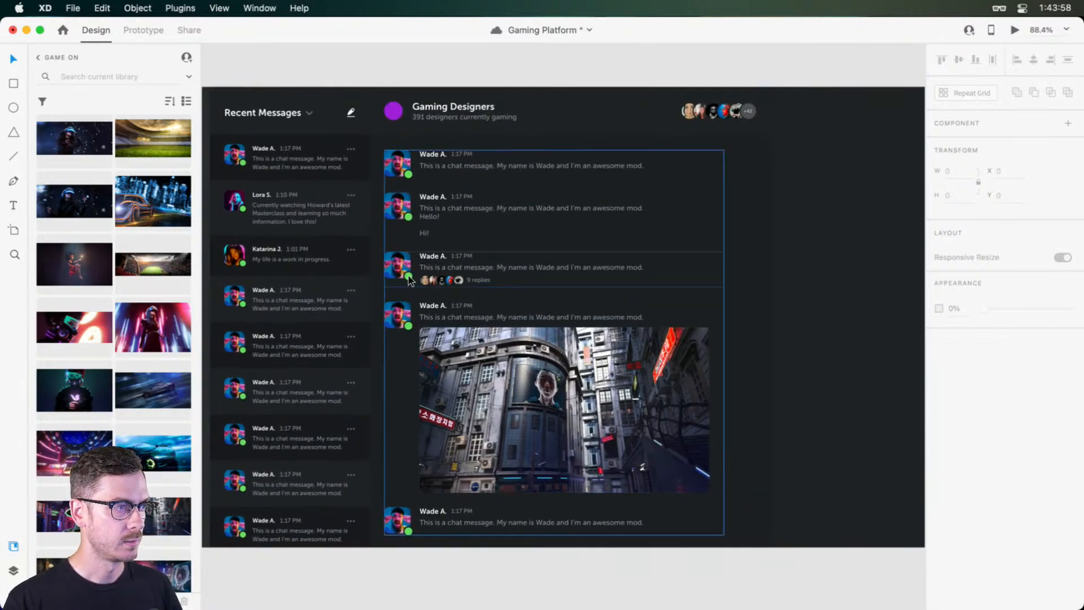
pyautogui.doubleClick(424, 261)
pyautogui.press('super+d')
pyautogui.moveTo(412, 307); pyautogui.dragTo(404, 570)
pyautogui.moveTo(396, 315); pyautogui.dragTo(416, 490)
pyautogui.click(487, 243)
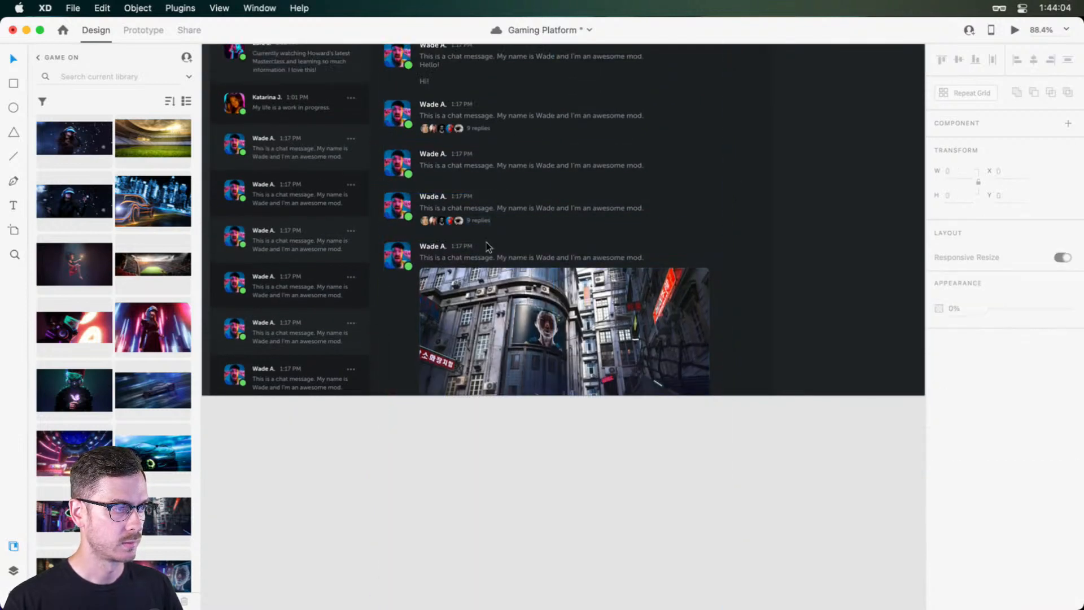
# Step: Duplicate the image message and place the copy at the end of the message stack
pyautogui.doubleClick(451, 297)
pyautogui.moveTo(396, 246); pyautogui.dragTo(381, 479)
pyautogui.scroll(-10, 382, 479)
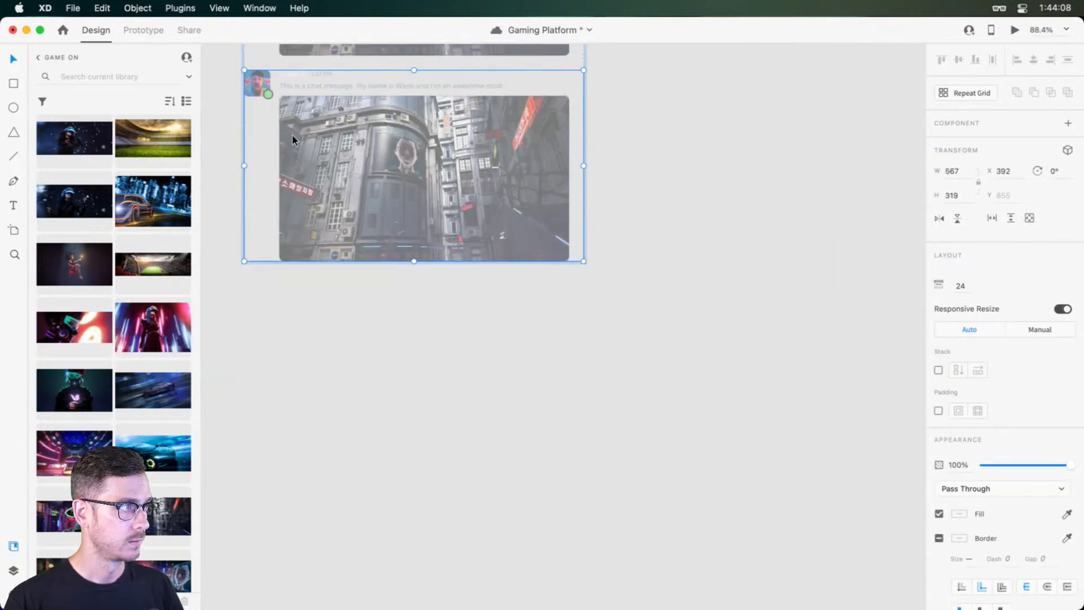
# Step: Move the lower message with replies between the two image messages in the stack
pyautogui.scroll(3, 327, 148)
pyautogui.hscroll(-1, 327, 154)
pyautogui.moveTo(306, 199); pyautogui.dragTo(295, 497)
pyautogui.scroll(9, 327, 282)
pyautogui.scroll(1, 486, 300)
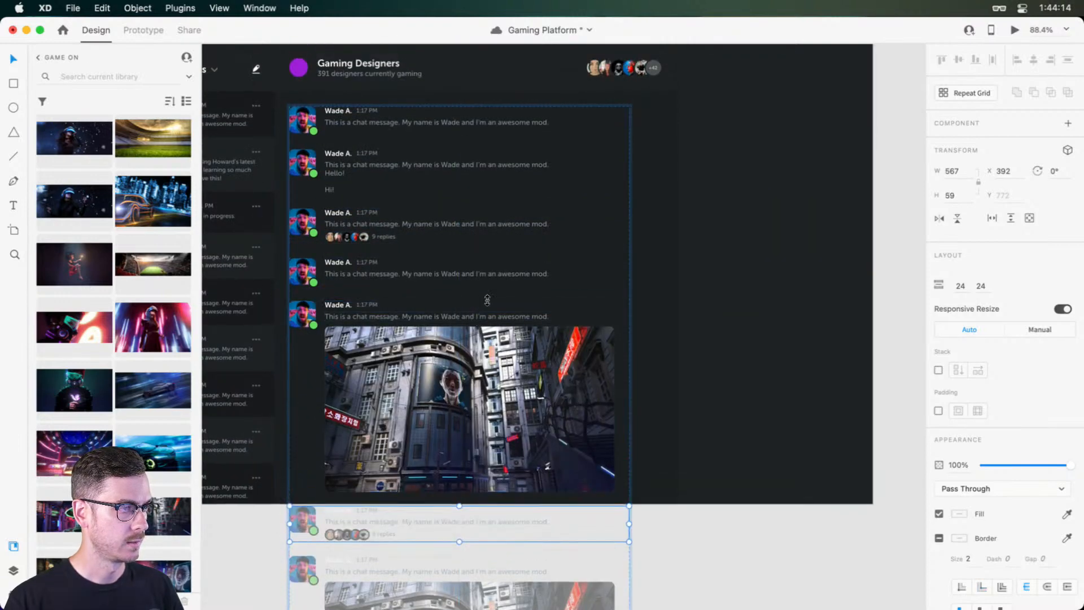
pyautogui.click(714, 249)
pyautogui.scroll(2, 402, 183)
pyautogui.hscroll(-2, 401, 182)
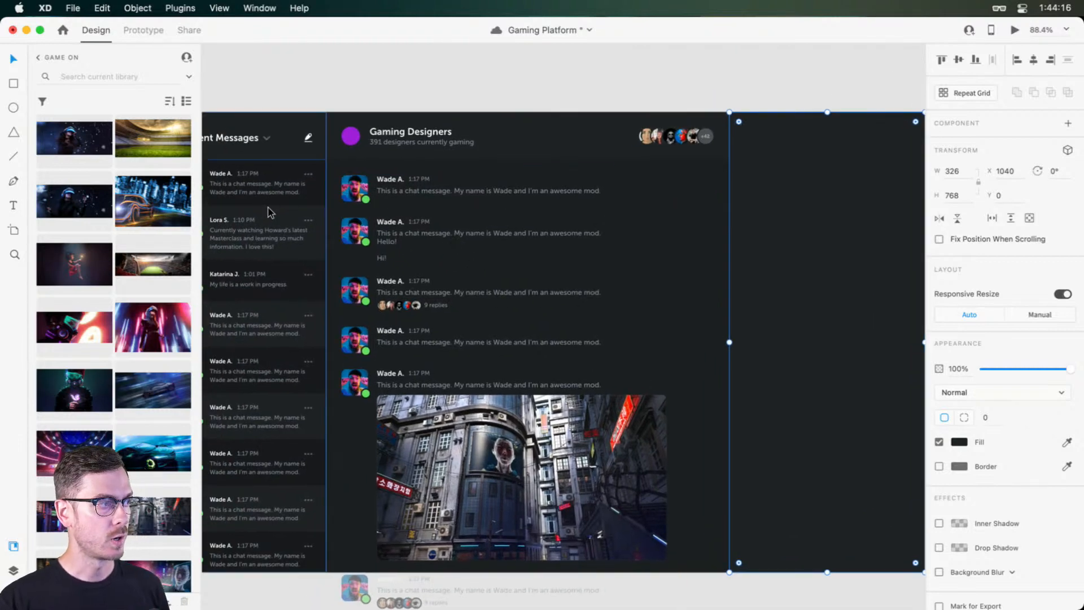
# Step: Turn the Gaming Designers message stack into a vertical scroll group
pyautogui.hscroll(-2, 405, 190)
pyautogui.click(405, 191)
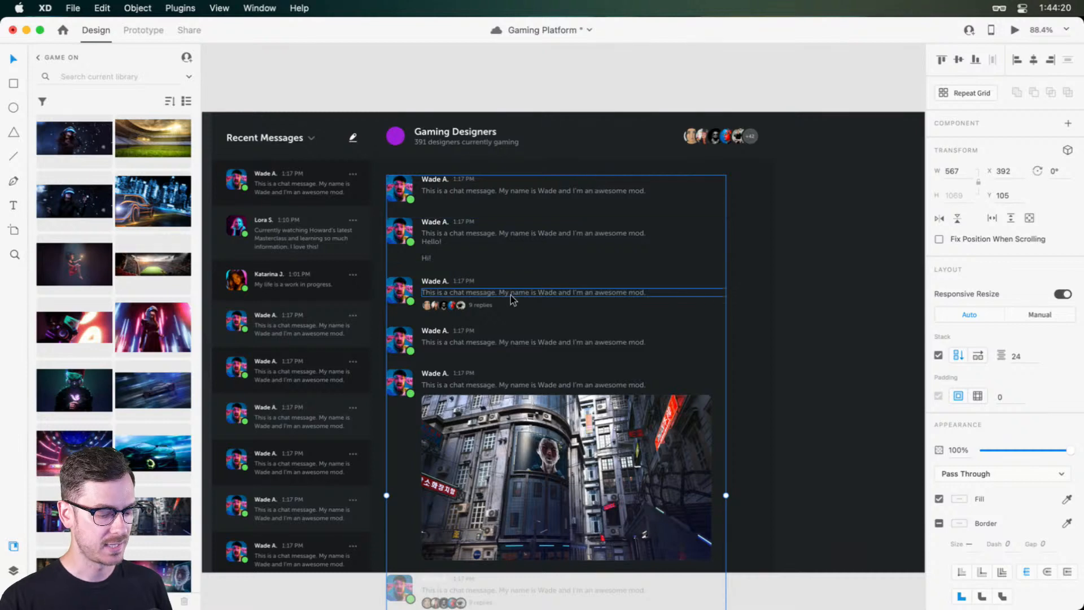
pyautogui.press('super+y')
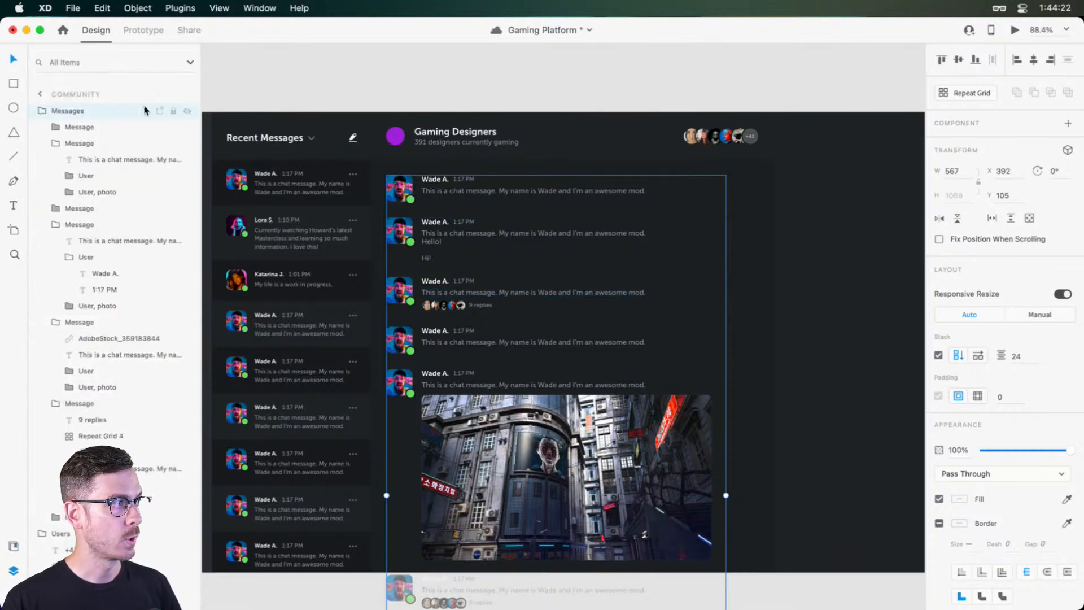
pyautogui.click(1011, 219)
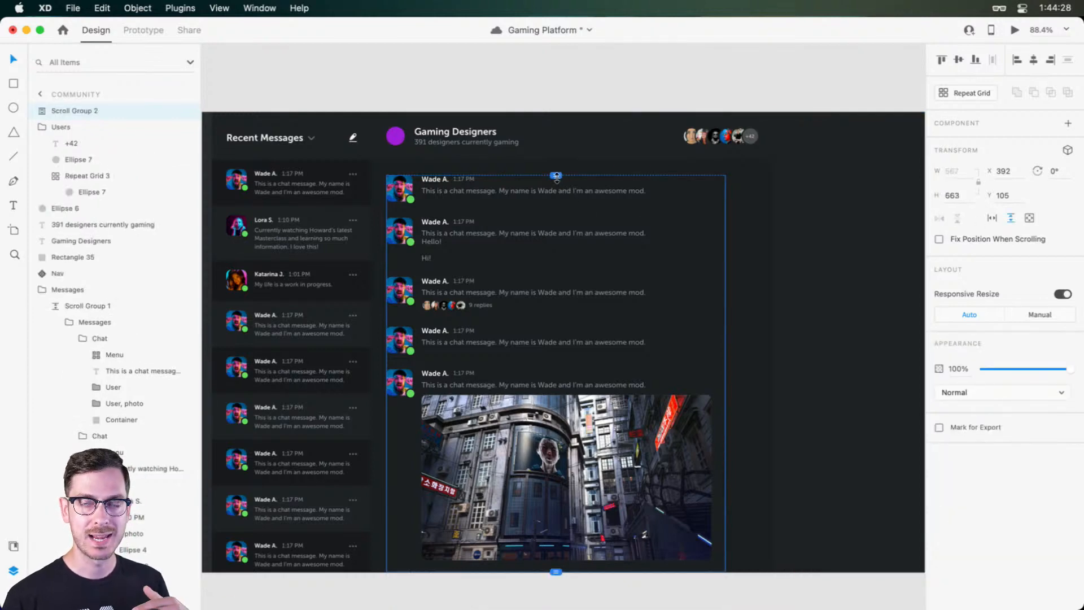
# Step: Extend the message scroll group's viewport upward to the Gaming Designers header's lower edge, at Y 79 with a height of 689
pyautogui.moveTo(555, 175); pyautogui.dragTo(554, 163)
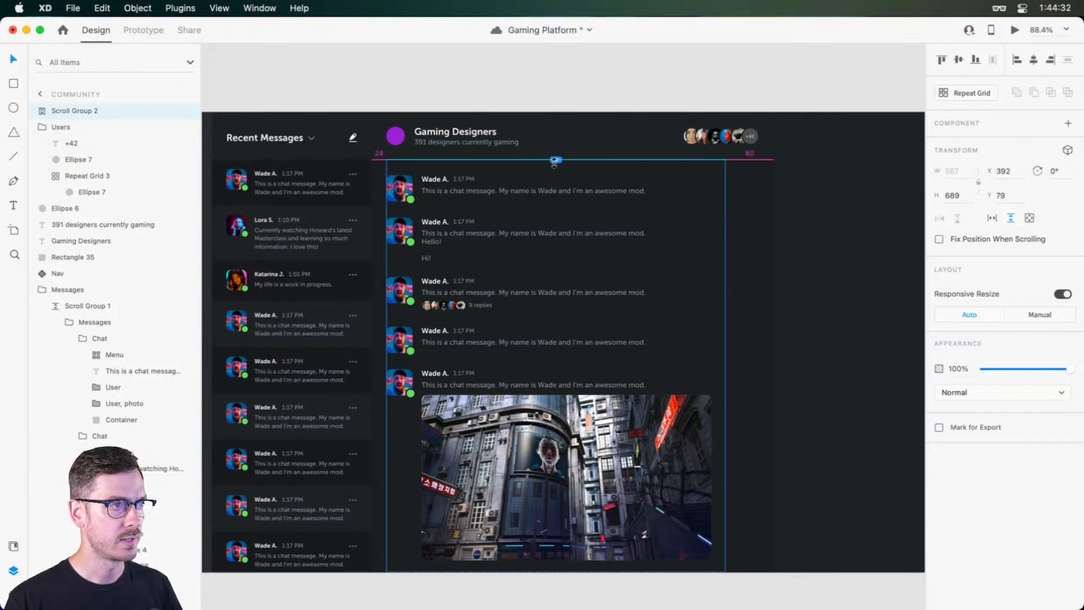
pyautogui.scroll(-10, 583, 282)
pyautogui.scroll(8, 542, 260)
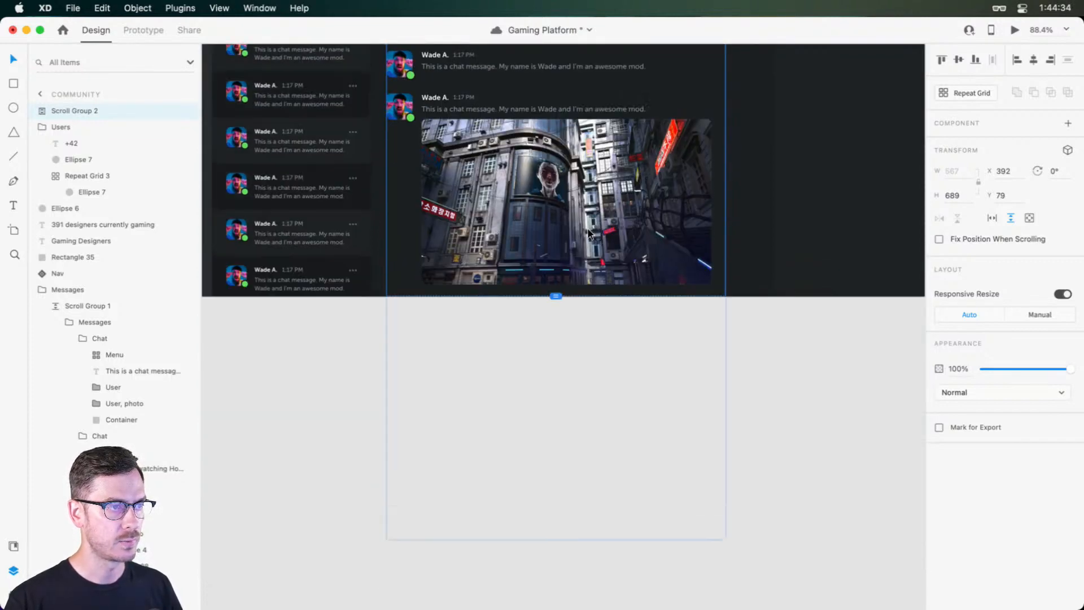
# Step: Preview the Community screen and scroll the Gaming Designers chat through to its last message to check how it ends
pyautogui.click(1013, 31)
pyautogui.scroll(-5, 643, 289)
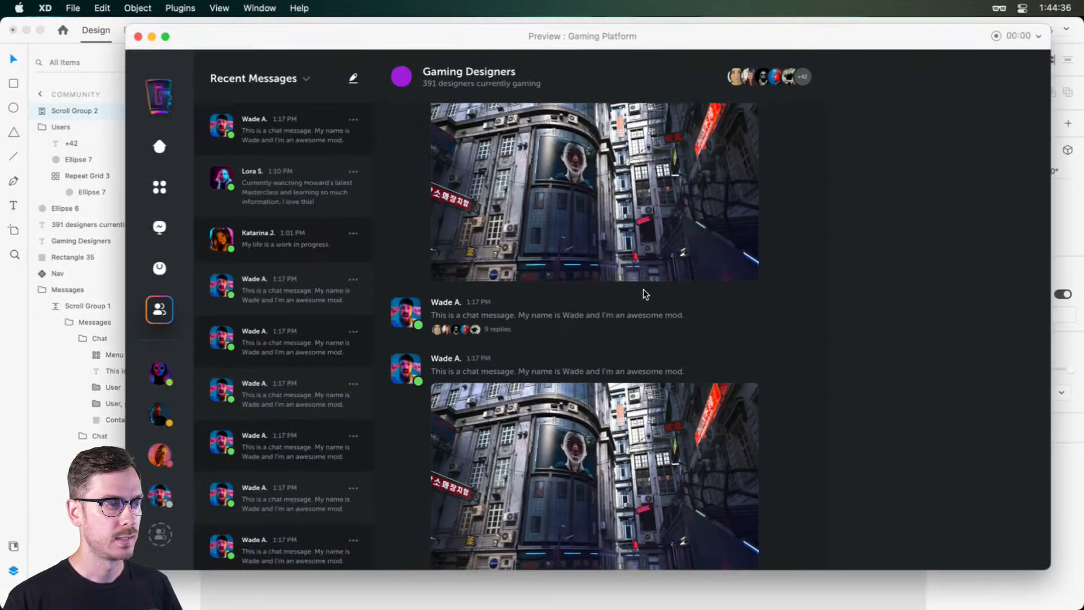
pyautogui.scroll(5, 643, 285)
pyautogui.scroll(-5, 643, 282)
pyautogui.scroll(-2, 642, 282)
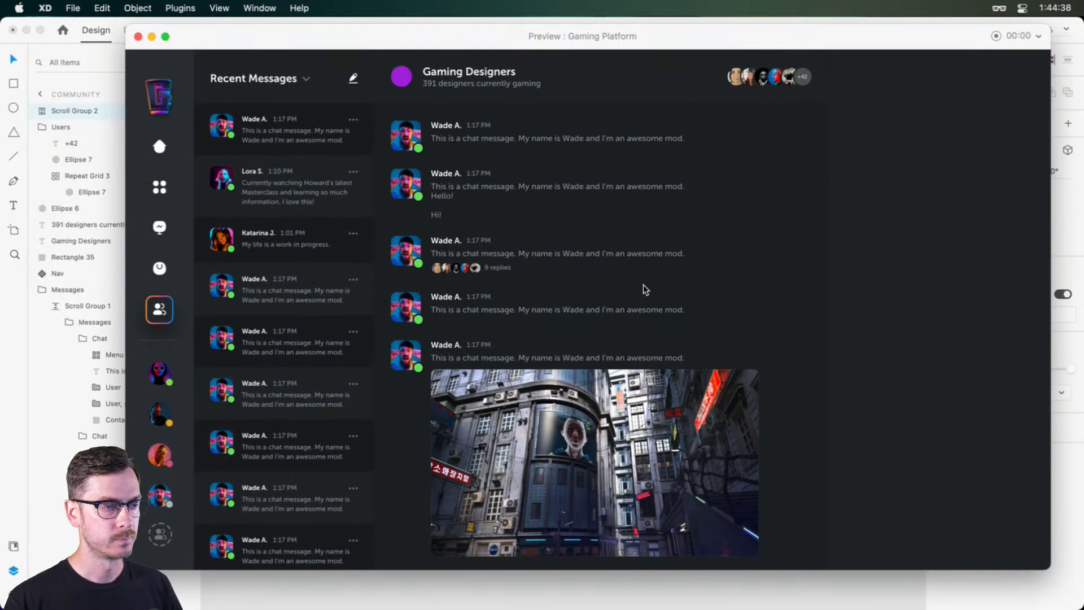
pyautogui.scroll(-3, 310, 273)
pyautogui.scroll(3, 310, 273)
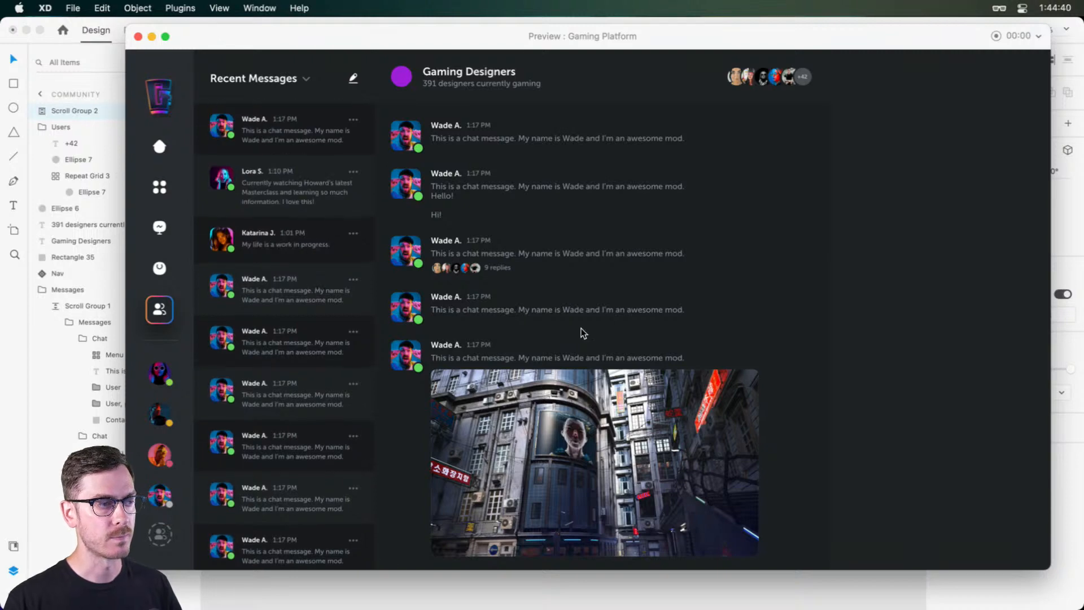
pyautogui.scroll(-5, 582, 329)
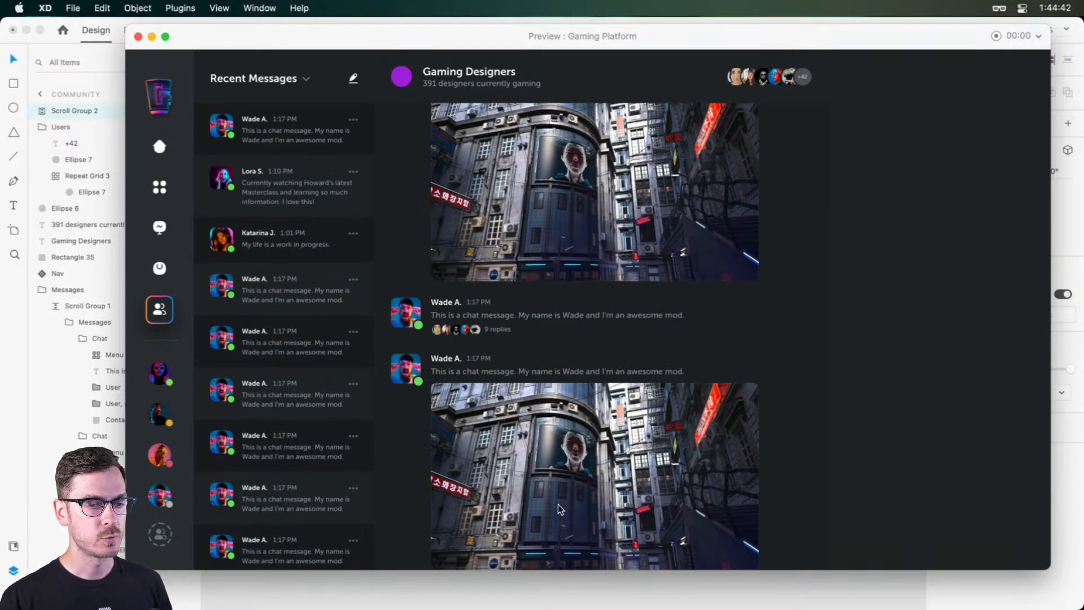
pyautogui.scroll(-1, 558, 510)
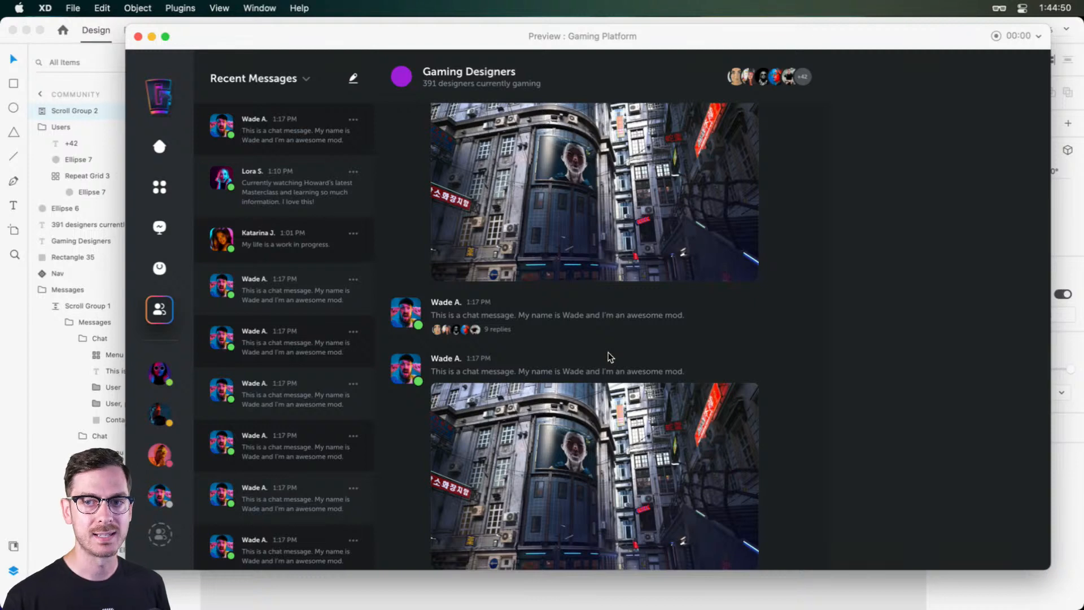
pyautogui.press('super+w')
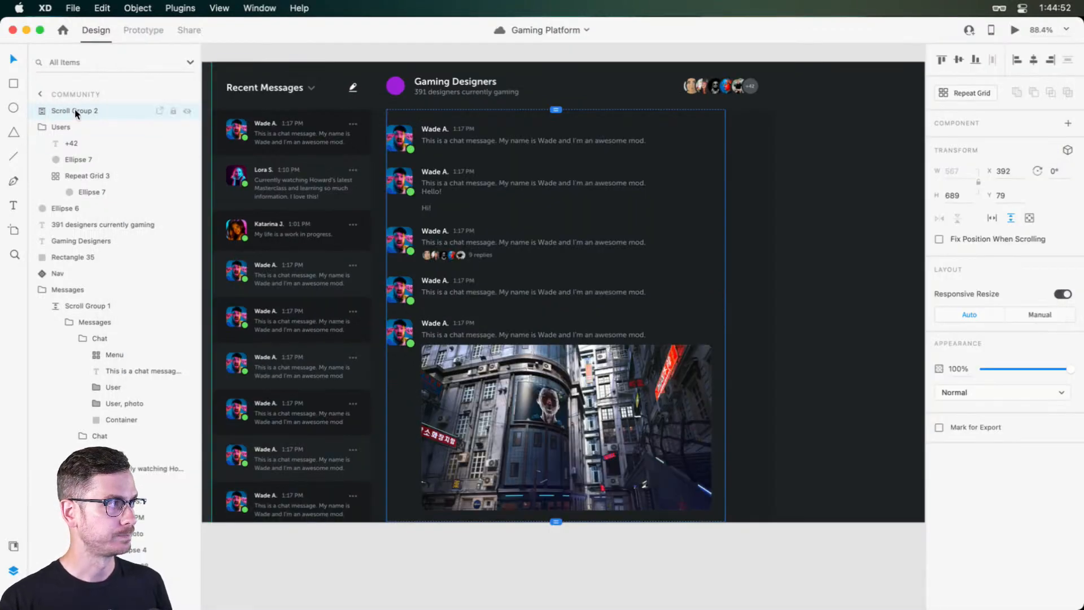
# Step: Set the bottom padding of the Messages stack inside the chat's scroll group to 24
pyautogui.click(42, 112)
pyautogui.click(56, 127)
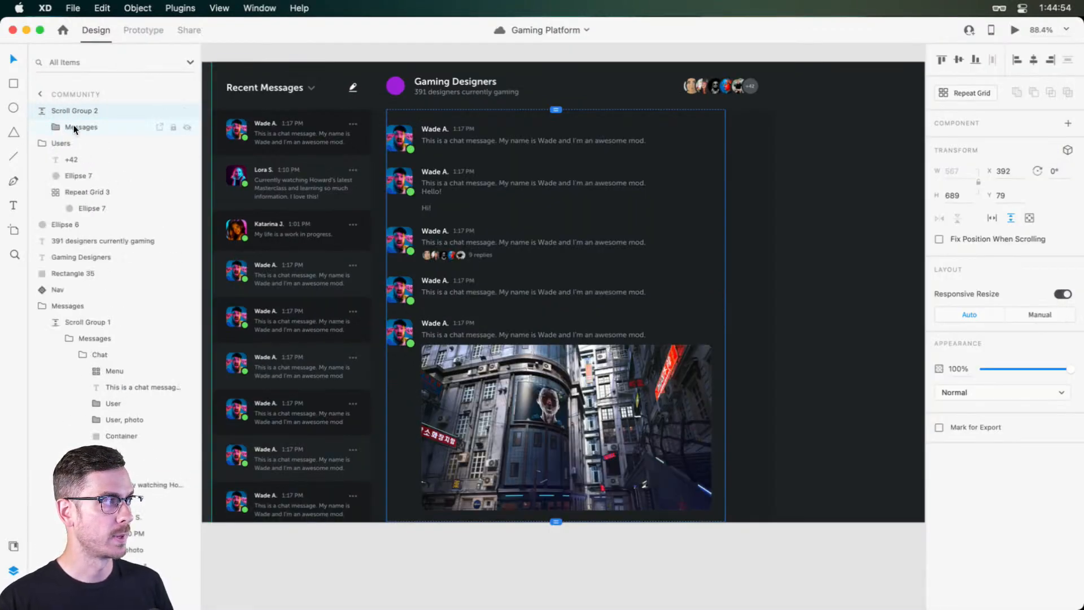
pyautogui.click(84, 126)
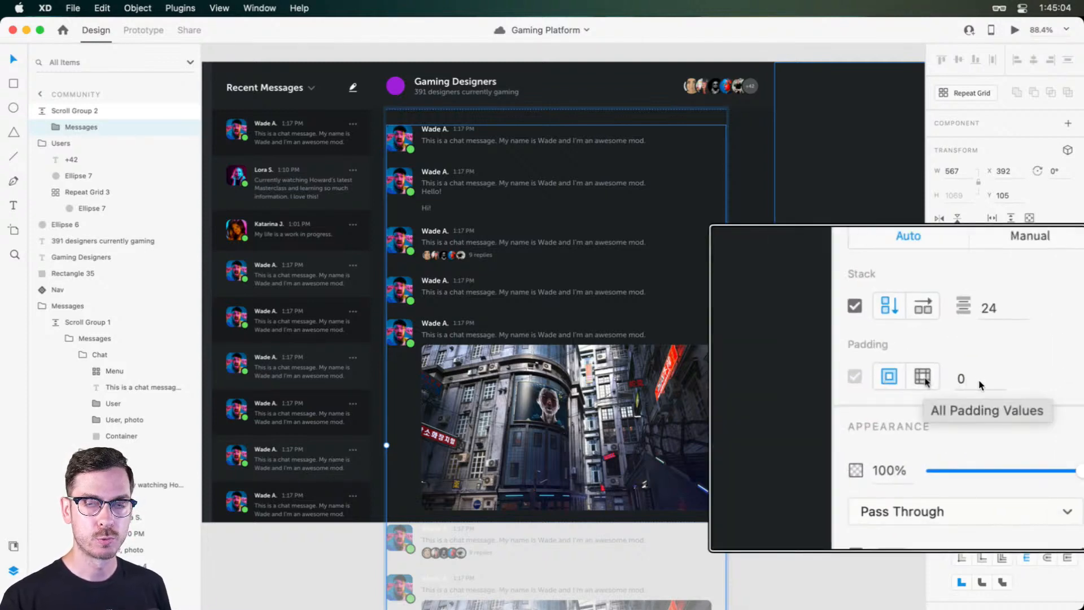
pyautogui.click(923, 376)
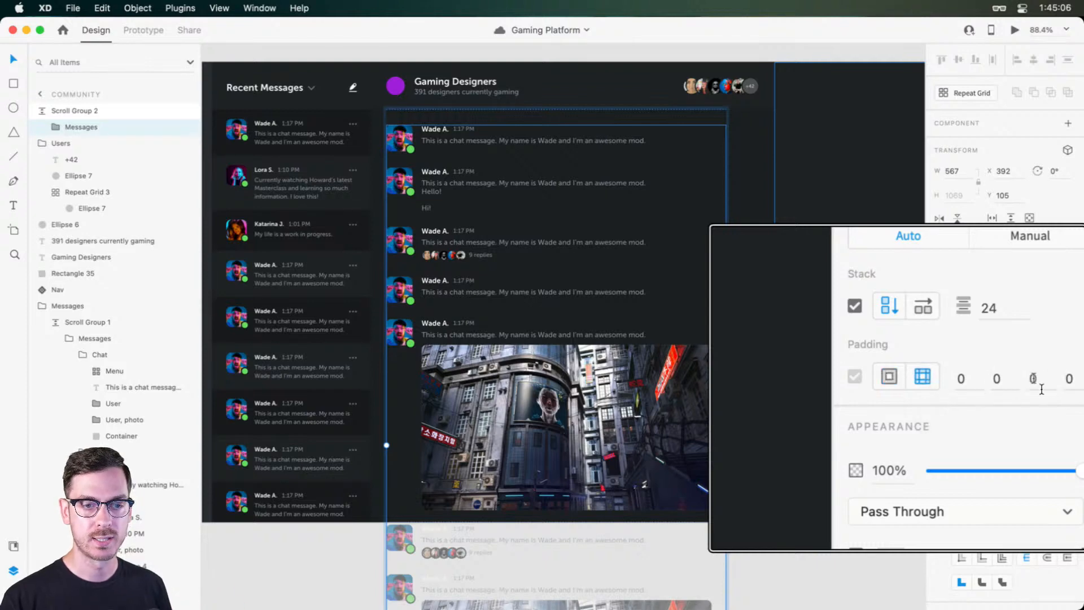
pyautogui.click(1035, 378)
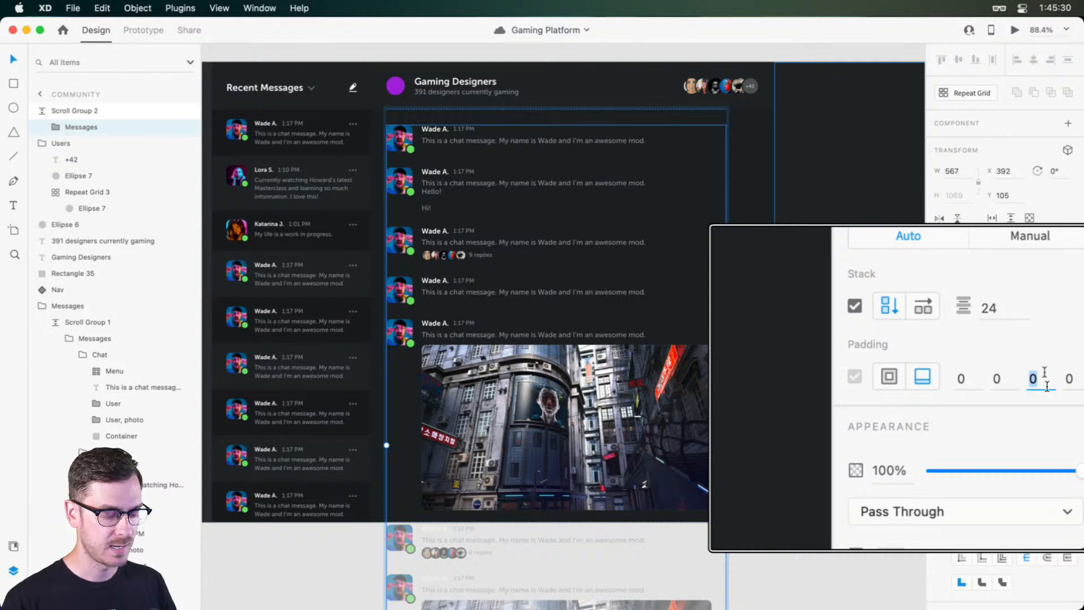
pyautogui.write('24')
pyautogui.press('Return')
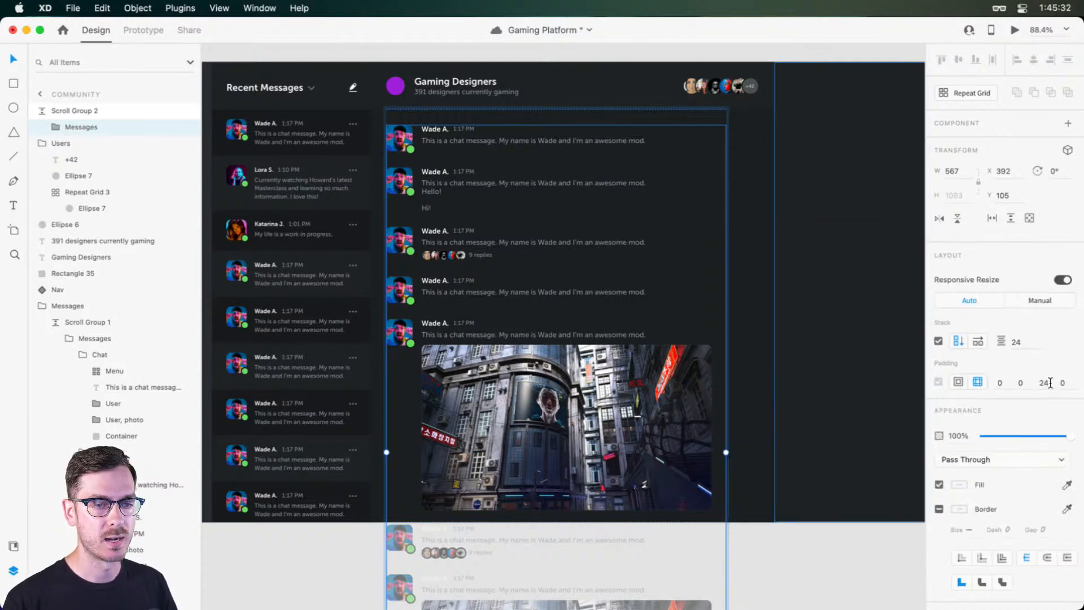
# Step: Preview the chat again and check the spacing below the last image message
pyautogui.press('super+Return')
pyautogui.scroll(-5, 545, 368)
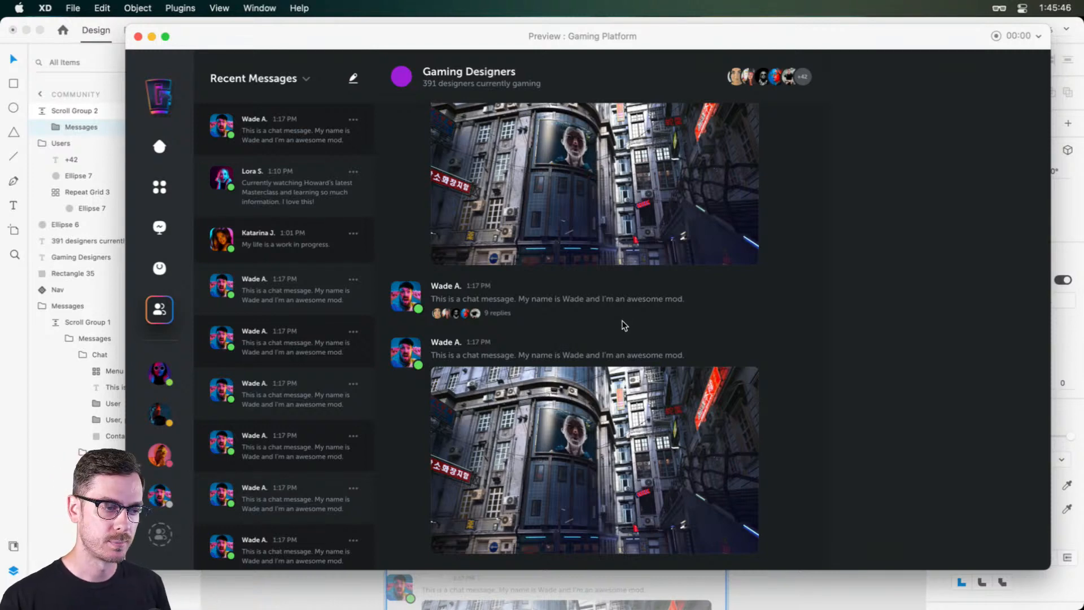
pyautogui.press('super+w')
# Step: Examine the chat messages up close and the empty panel beside the chat on the Community artboard
pyautogui.scroll(-4, 612, 320)
pyautogui.click(760, 284)
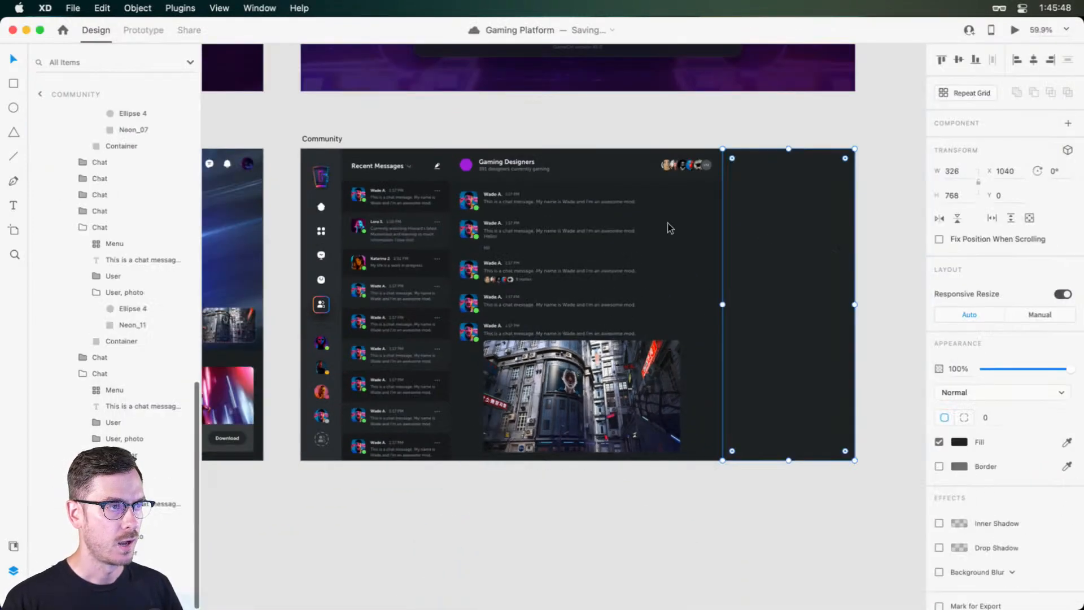
pyautogui.scroll(4, 603, 237)
pyautogui.click(601, 235)
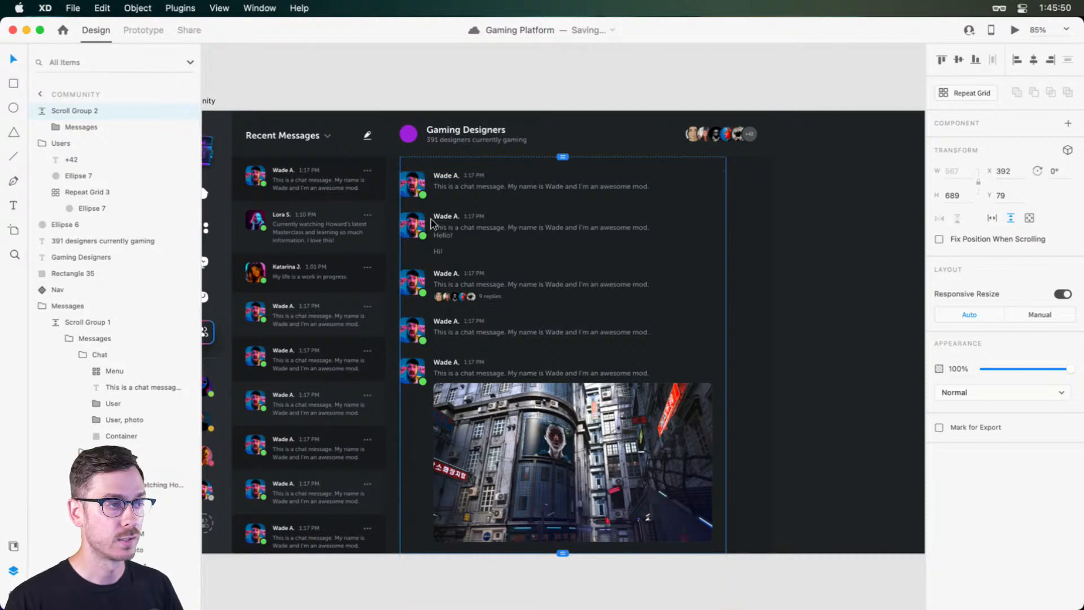
pyautogui.scroll(10, 418, 225)
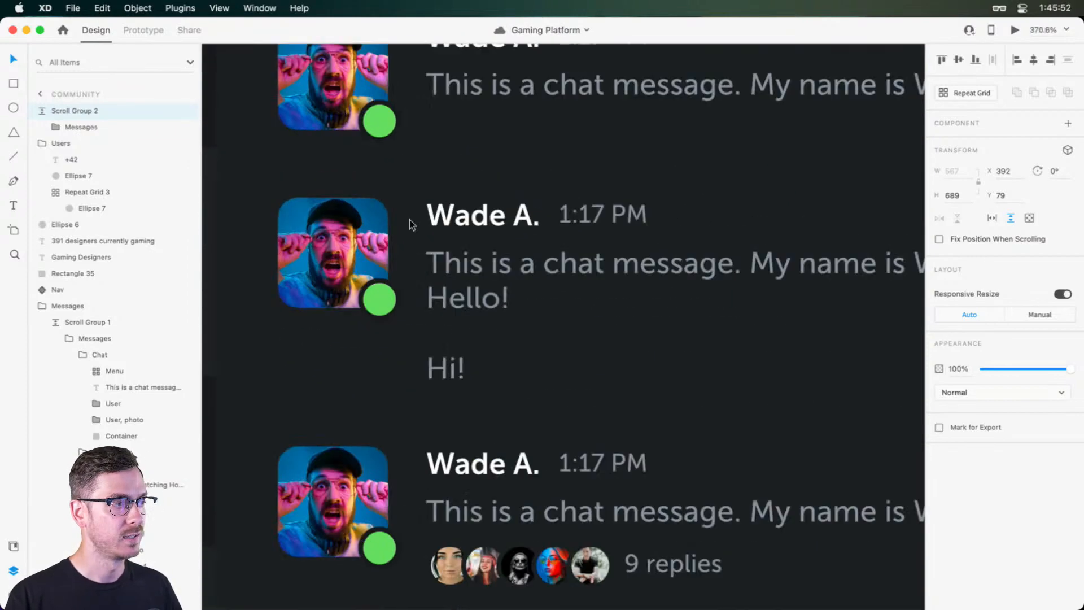
pyautogui.scroll(-10, 451, 220)
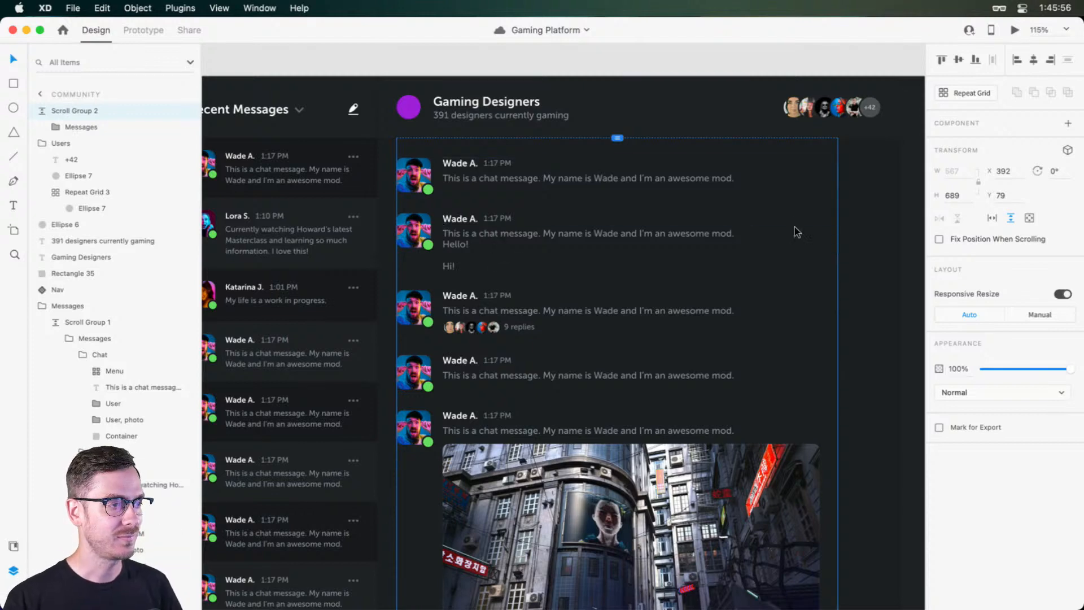
pyautogui.hscroll(3, 762, 228)
pyautogui.hscroll(10, 706, 218)
pyautogui.click(695, 211)
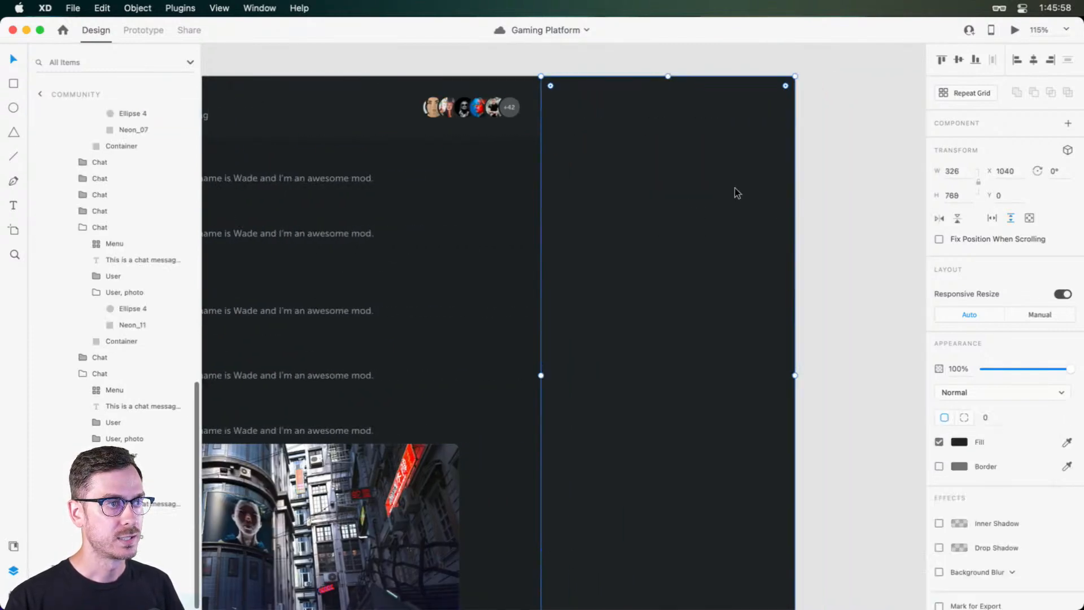
pyautogui.scroll(-3, 671, 173)
pyautogui.scroll(-2, 670, 168)
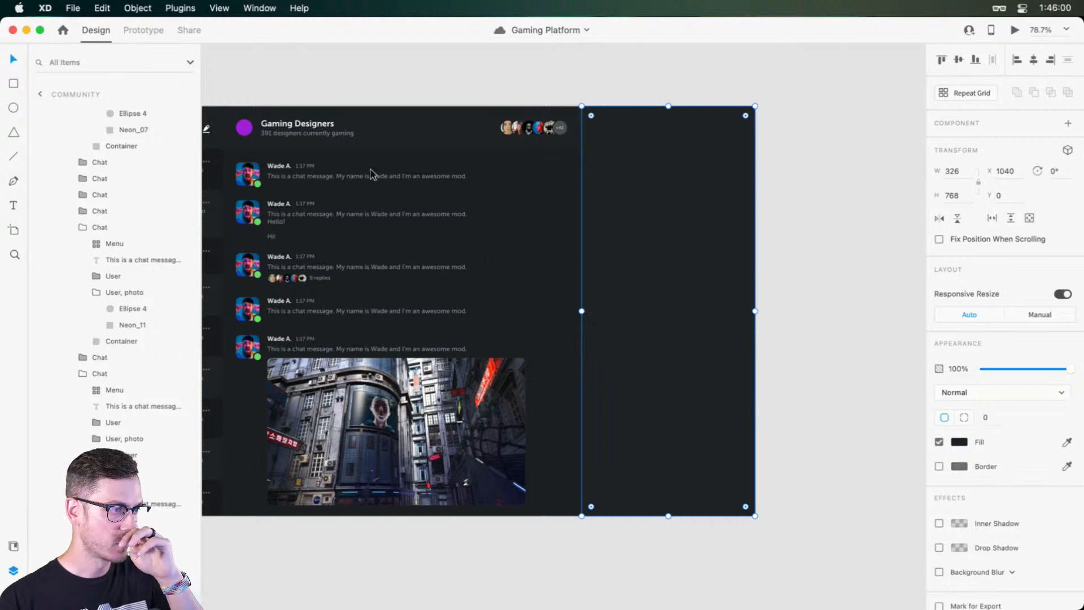
pyautogui.scroll(3, 673, 89)
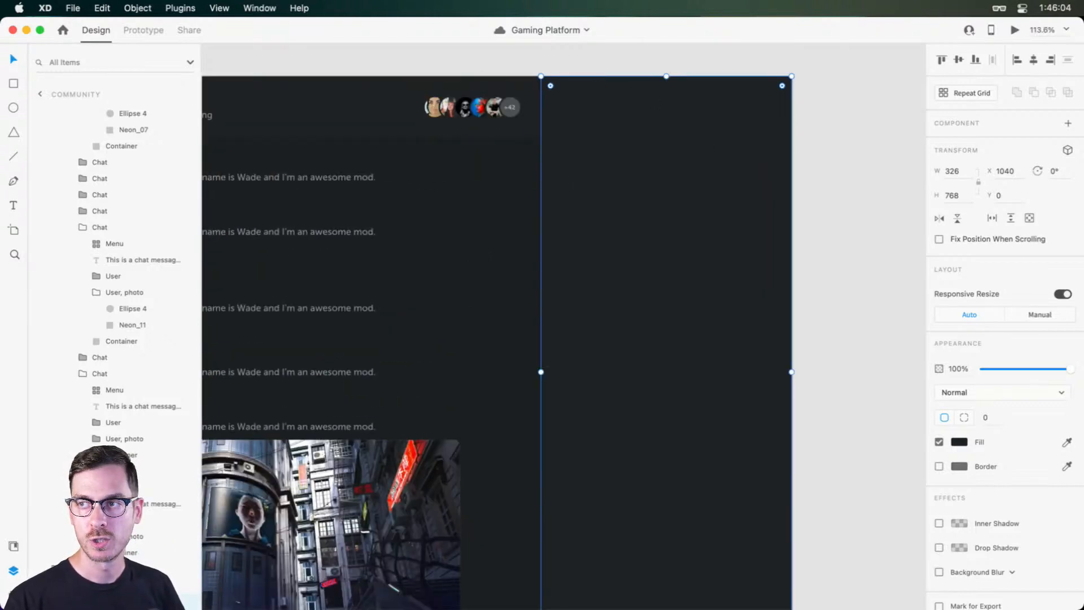
# Step: Copy the Recent Messages header group and paste it onto the Community artboard outside the Messages panel
pyautogui.hscroll(-10, 731, 144)
pyautogui.click(453, 106)
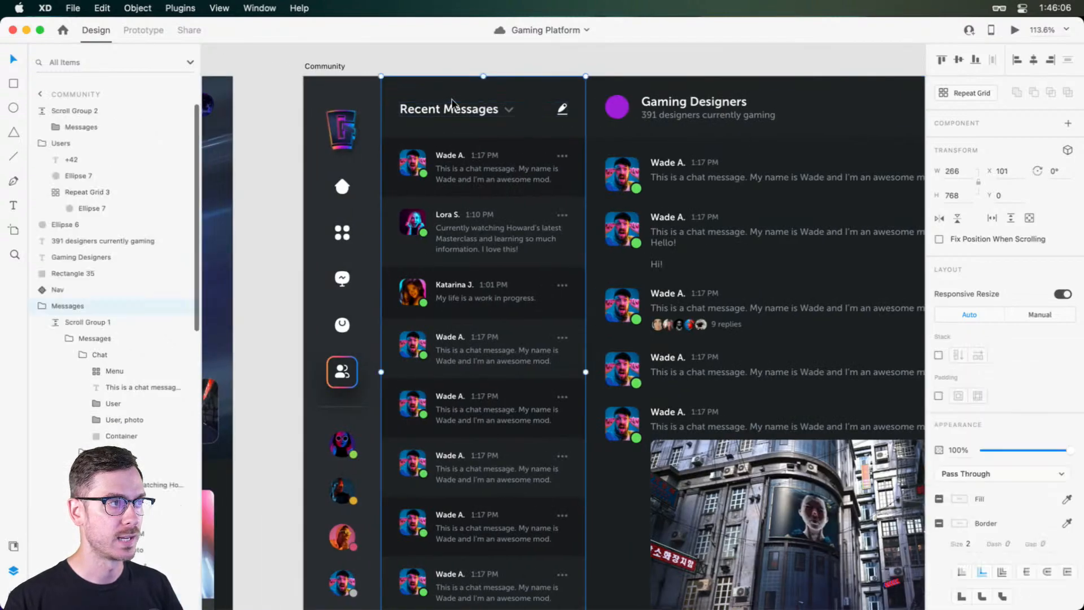
pyautogui.doubleClick(454, 106)
pyautogui.hscroll(10, 517, 107)
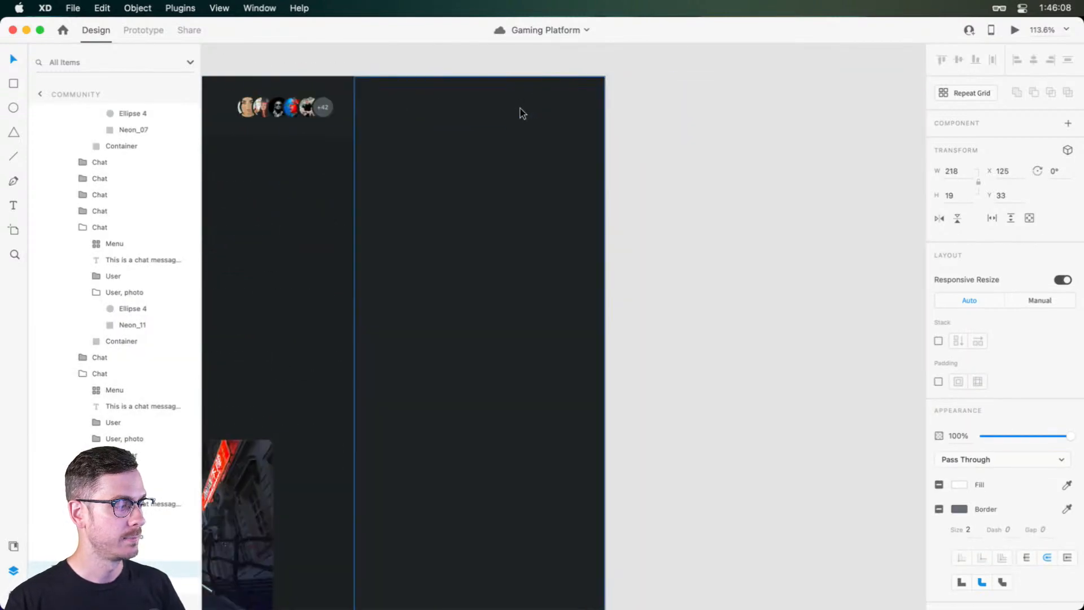
pyautogui.hscroll(-5, 429, 106)
pyautogui.click(677, 117)
pyautogui.press('super+v')
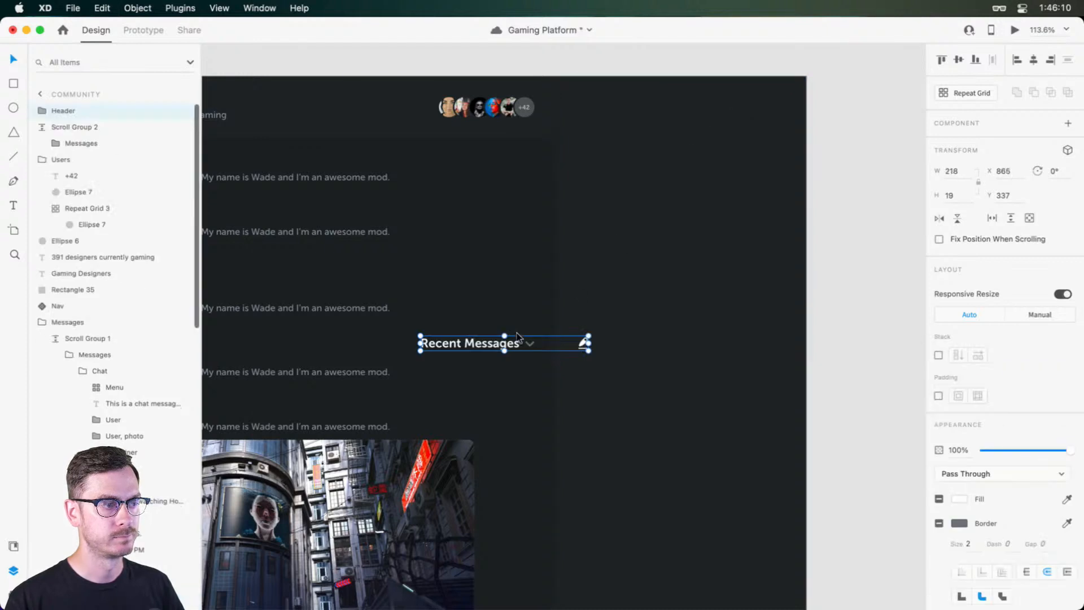
# Step: Move the pasted header into the empty panel, level with the avatars and 24 from the panel's left edge, at X 1063, Y 30
pyautogui.moveTo(500, 343); pyautogui.dragTo(663, 107)
pyautogui.hscroll(2, 665, 110)
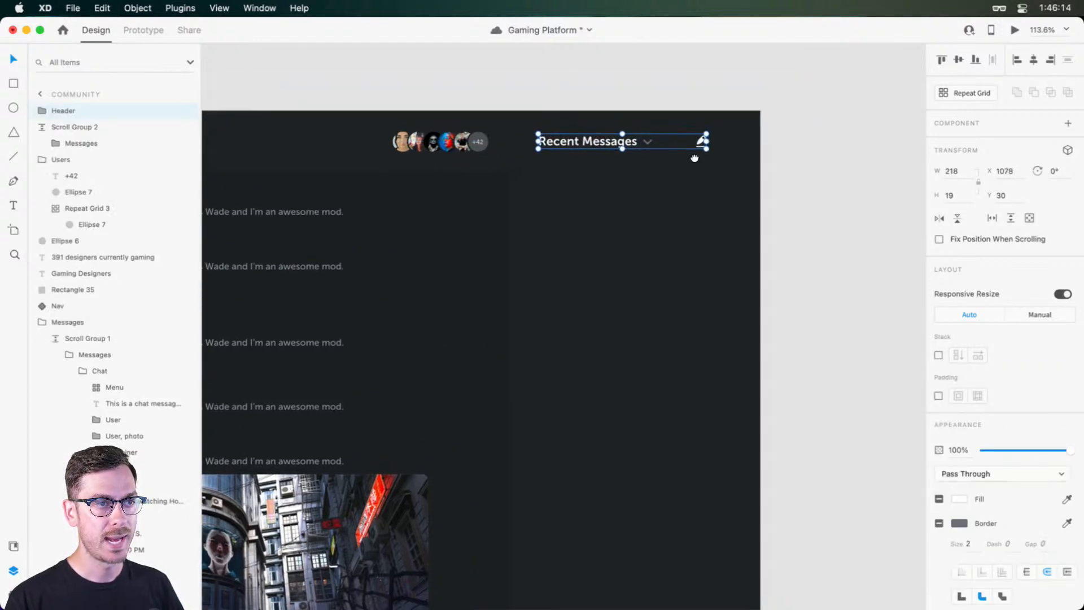
pyautogui.scroll(5, 635, 127)
pyautogui.moveTo(555, 153)
pyautogui.mouseDown()
pyautogui.moveTo(533, 150)
pyautogui.moveTo(548, 145)
pyautogui.mouseUp()
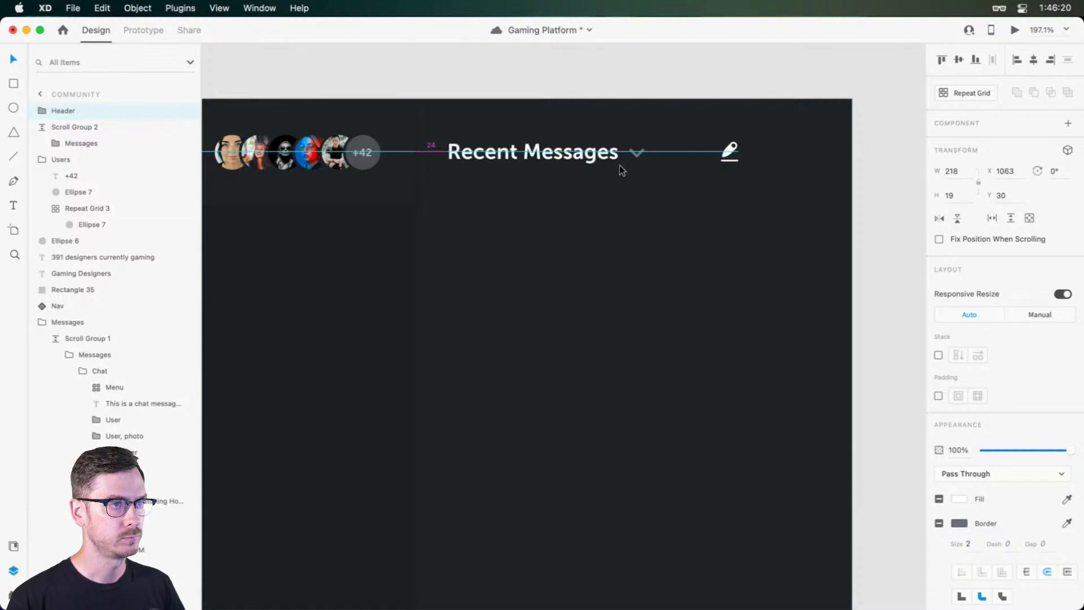
# Step: Move the copied header's edit icon outward toward the panel's right edge, to X 1324
pyautogui.click(707, 174)
pyautogui.doubleClick(731, 148)
pyautogui.moveTo(731, 148); pyautogui.dragTo(808, 148)
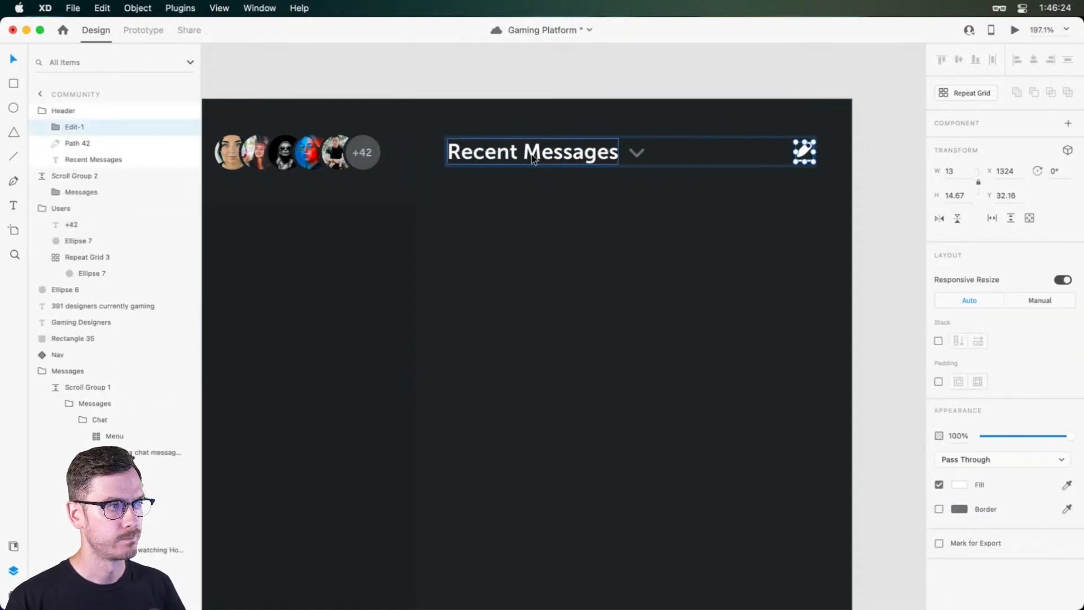
# Step: Group the copied title with its chevron, name the group "Header", and turn it into a stack
pyautogui.click(530, 154)
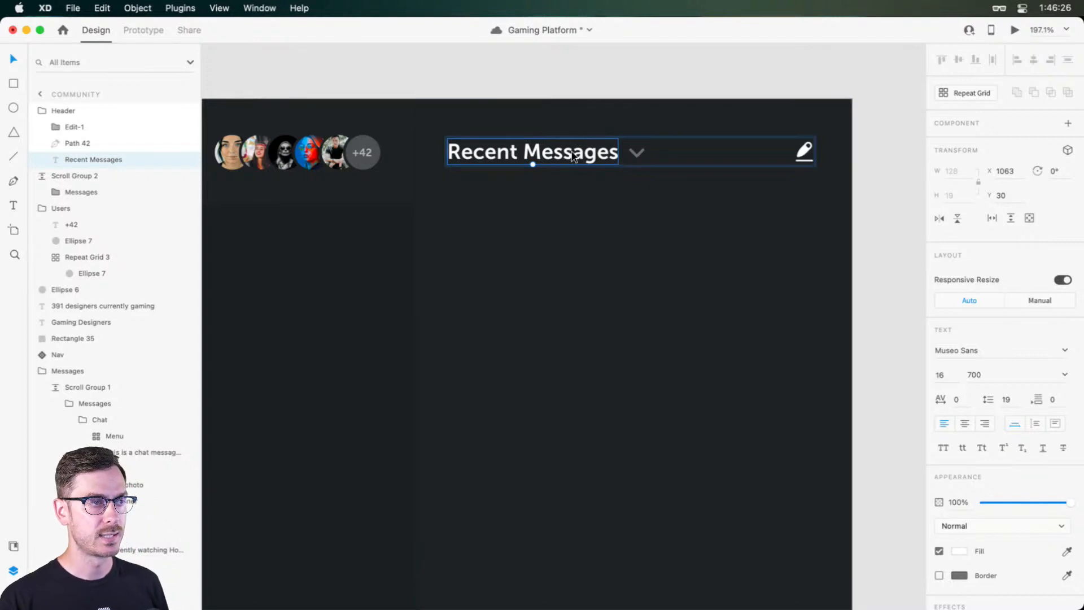
pyautogui.keyDown('shift'); pyautogui.click(636, 152); pyautogui.keyUp('shift')
pyautogui.press('super+g')
pyautogui.doubleClick(70, 144)
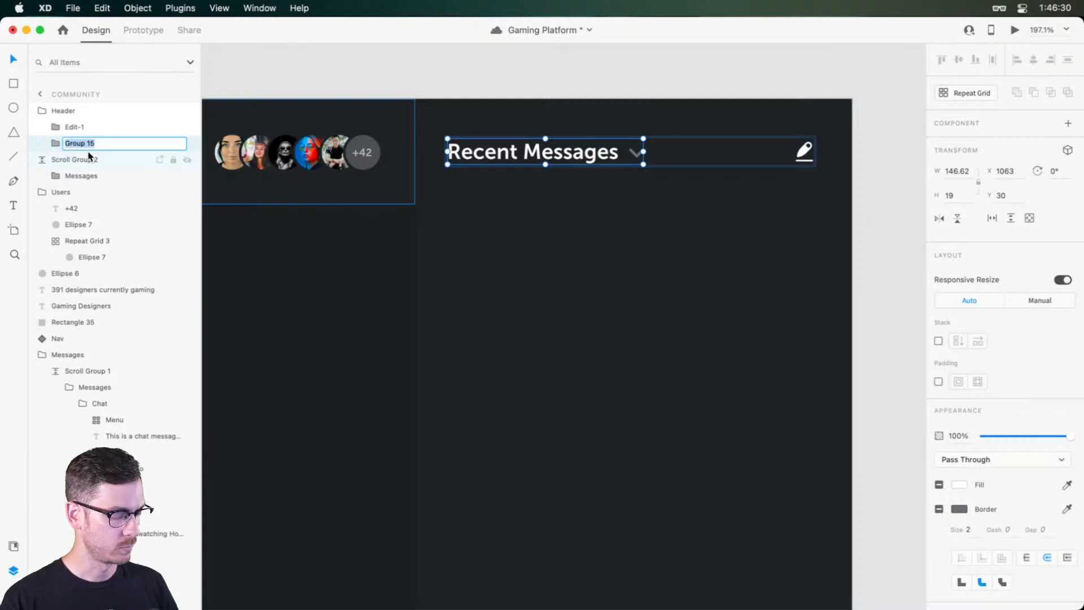
pyautogui.write('Header')
pyautogui.press('Return')
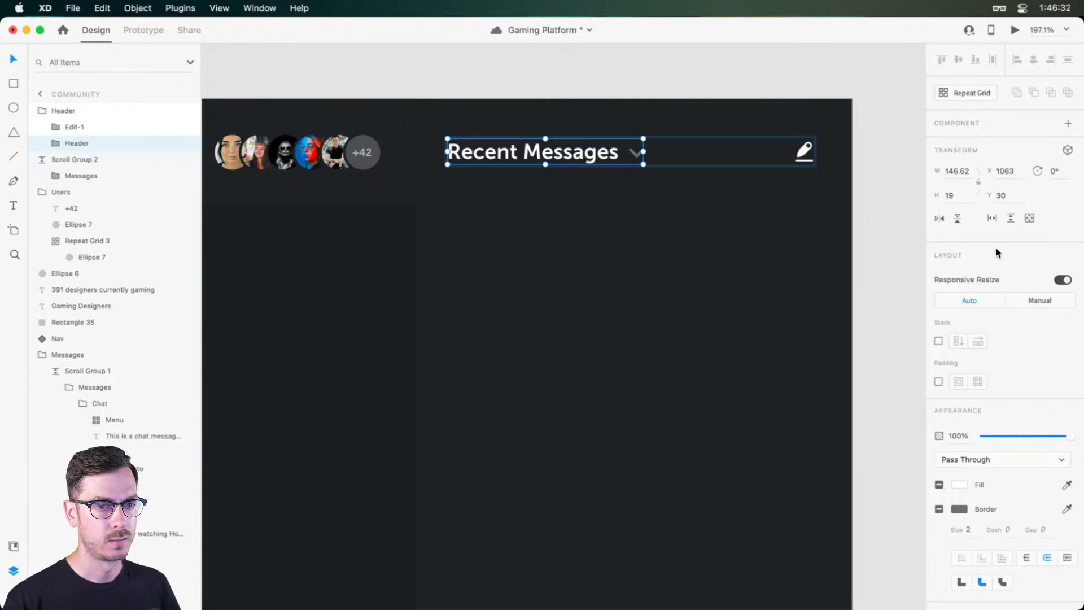
pyautogui.click(939, 341)
# Step: Change the copied header's title to "Activity" and delete the chevron beside it
pyautogui.doubleClick(531, 162)
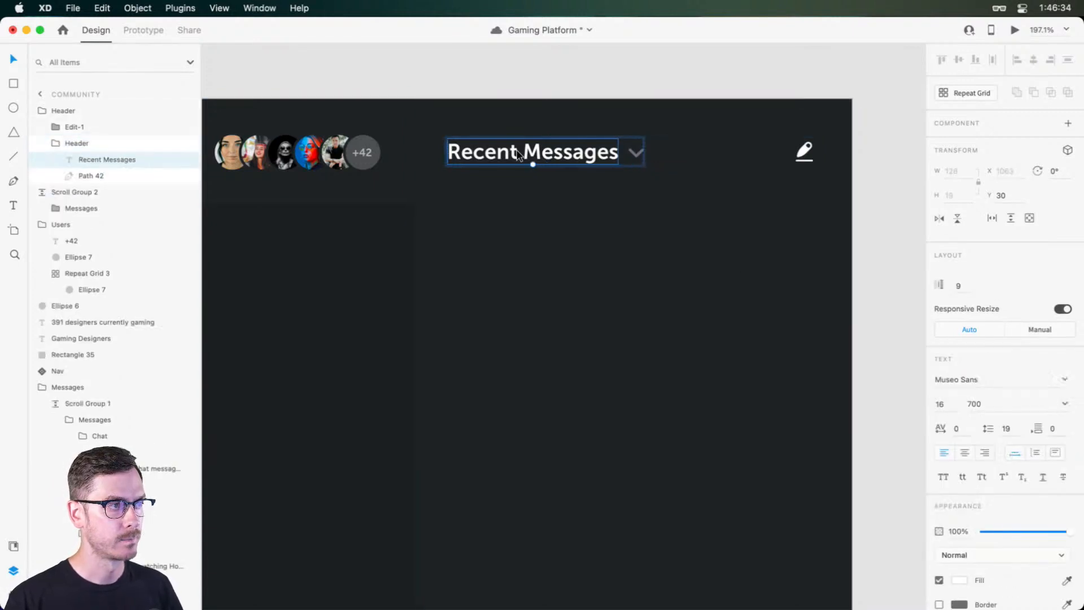
pyautogui.doubleClick(526, 164)
pyautogui.write('Activity')
pyautogui.press('Escape')
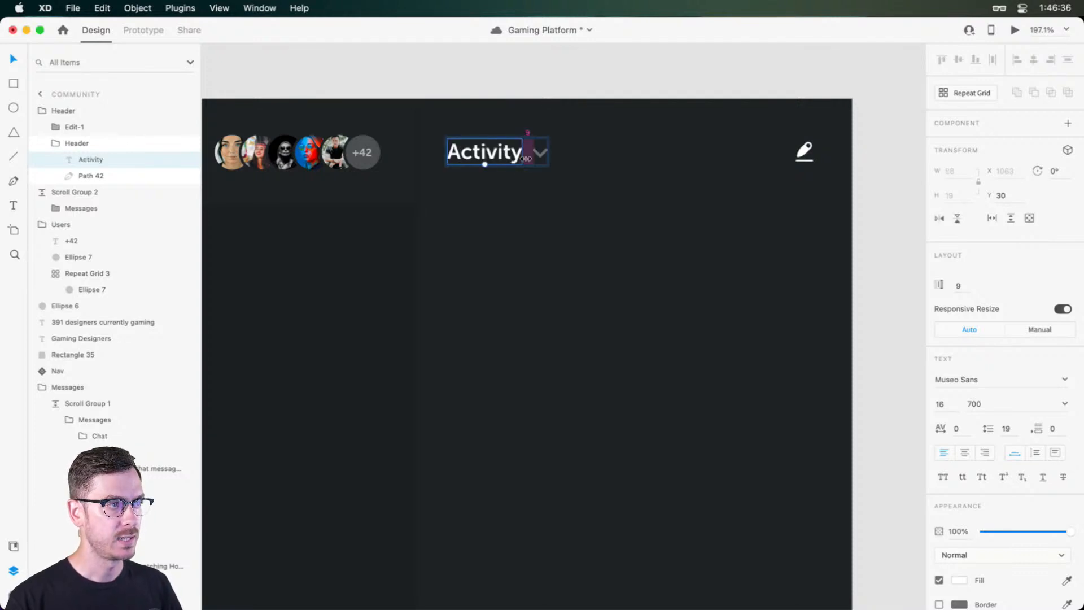
pyautogui.click(539, 158)
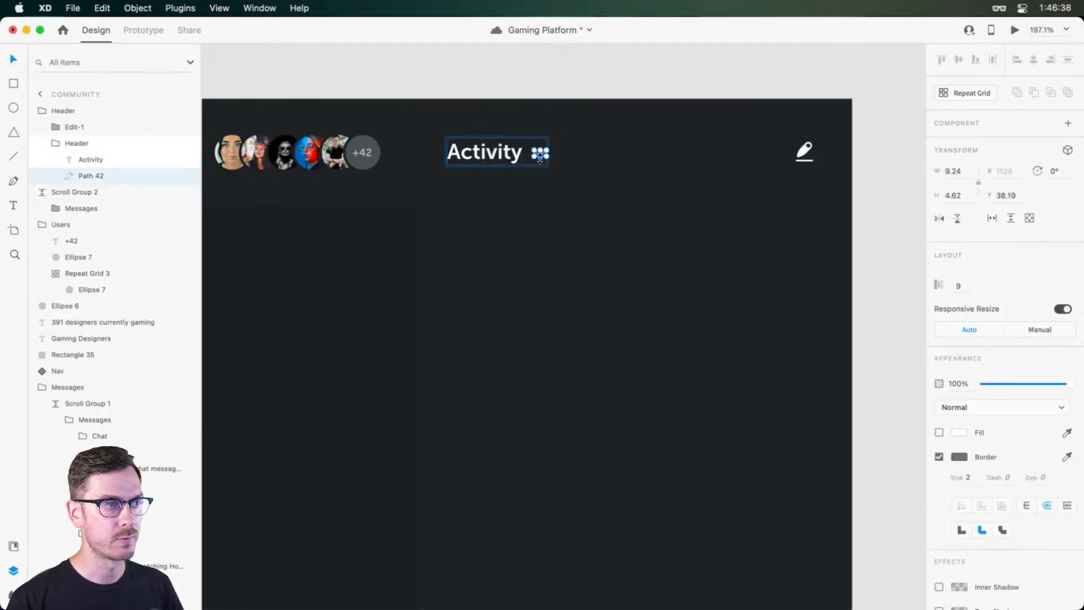
pyautogui.press('Delete')
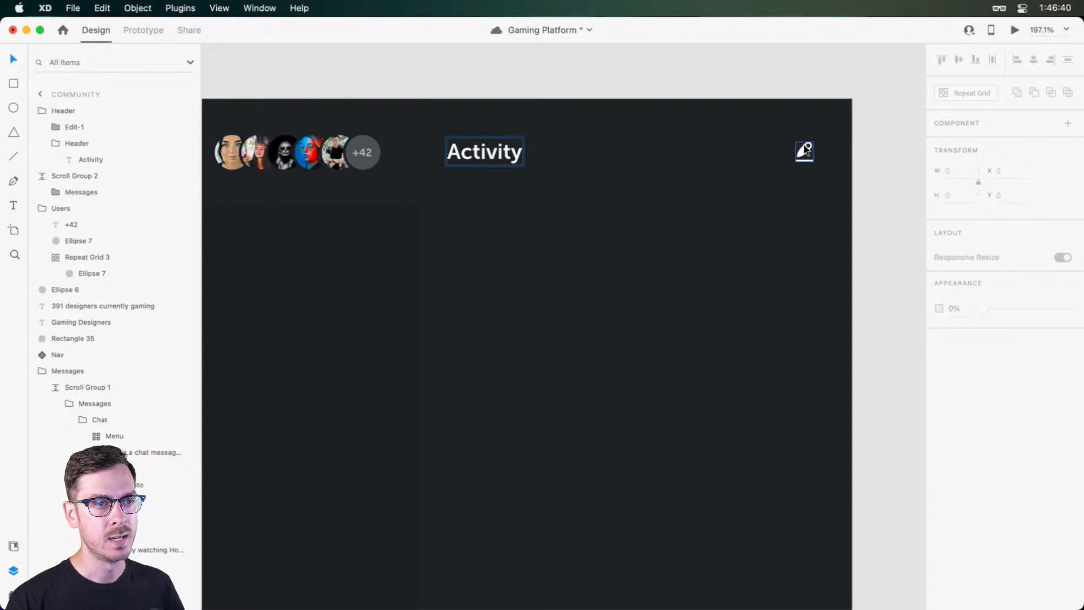
# Step: Switch to Nucleo, search the Coco Bold icons for "setting", and copy the sliders icon
pyautogui.click(803, 151)
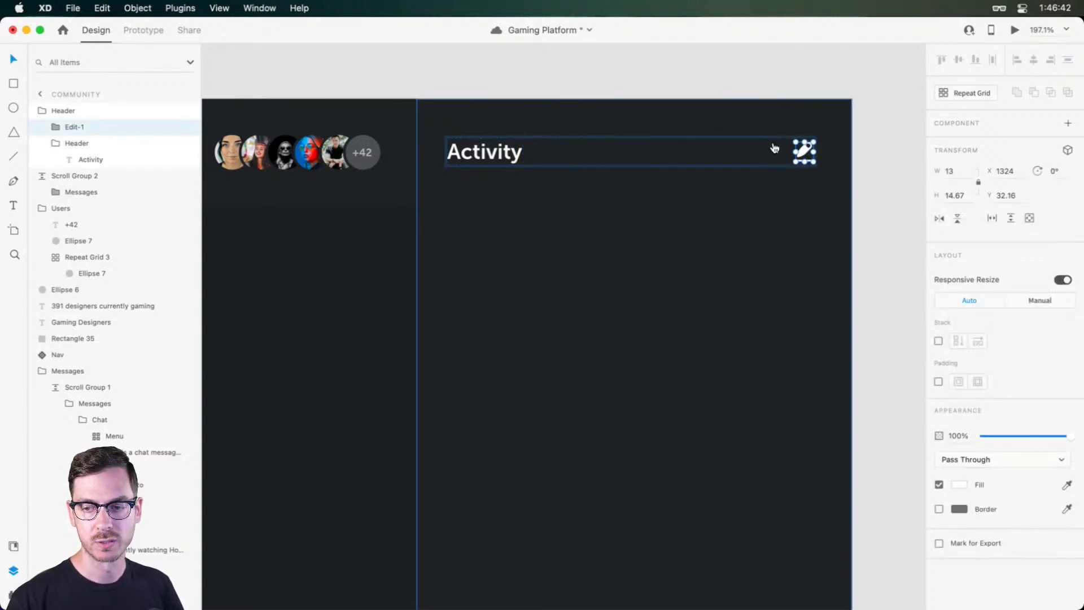
pyautogui.press('super+Tab')
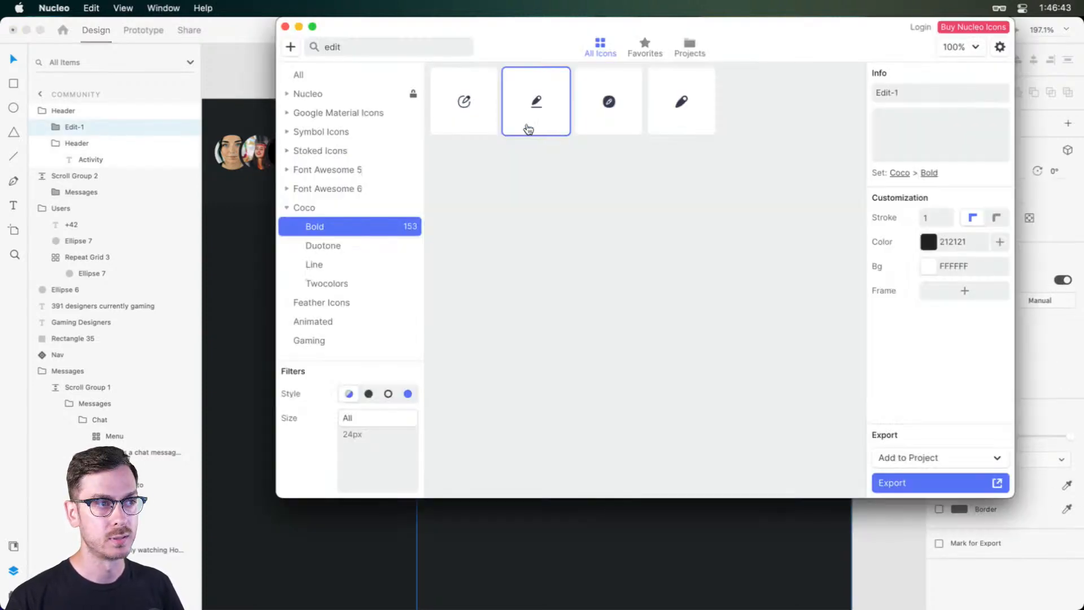
pyautogui.doubleClick(393, 57)
pyautogui.write('setting')
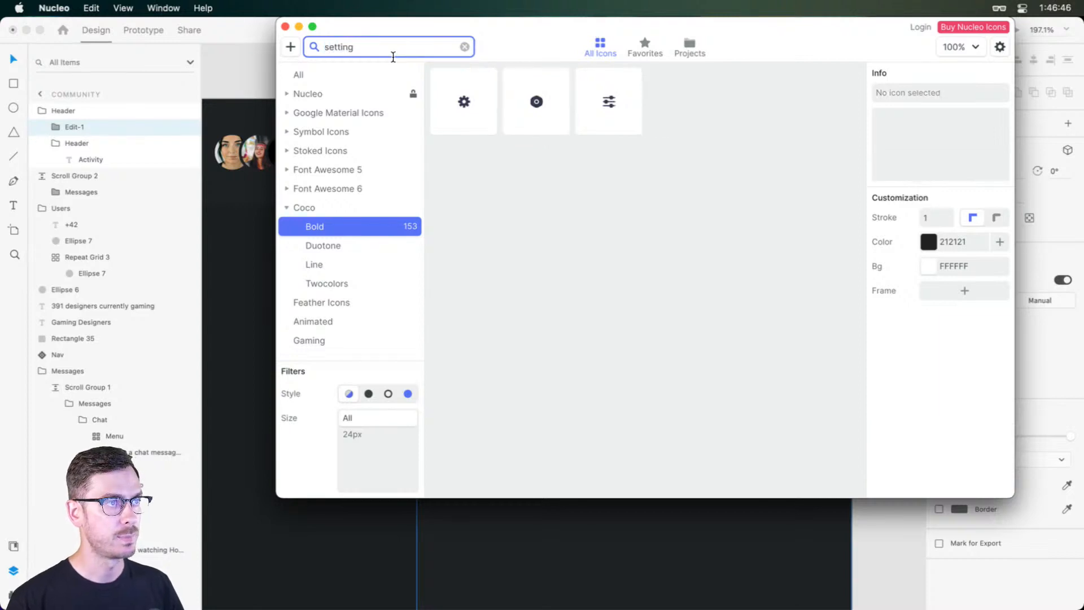
pyautogui.click(608, 100)
pyautogui.press('super+c')
# Step: Switch back to XD, paste the sliders icon beside the Activity header's edit icon, and sample the edit icon's white as its fill
pyautogui.press('super+Tab')
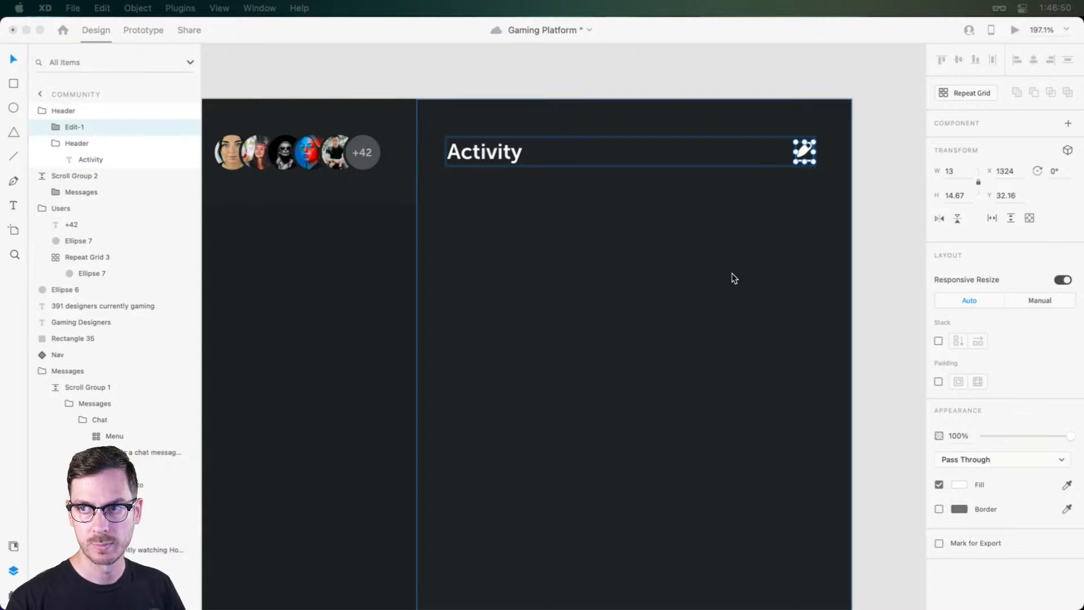
pyautogui.press('super+v')
pyautogui.moveTo(521, 353); pyautogui.dragTo(774, 151)
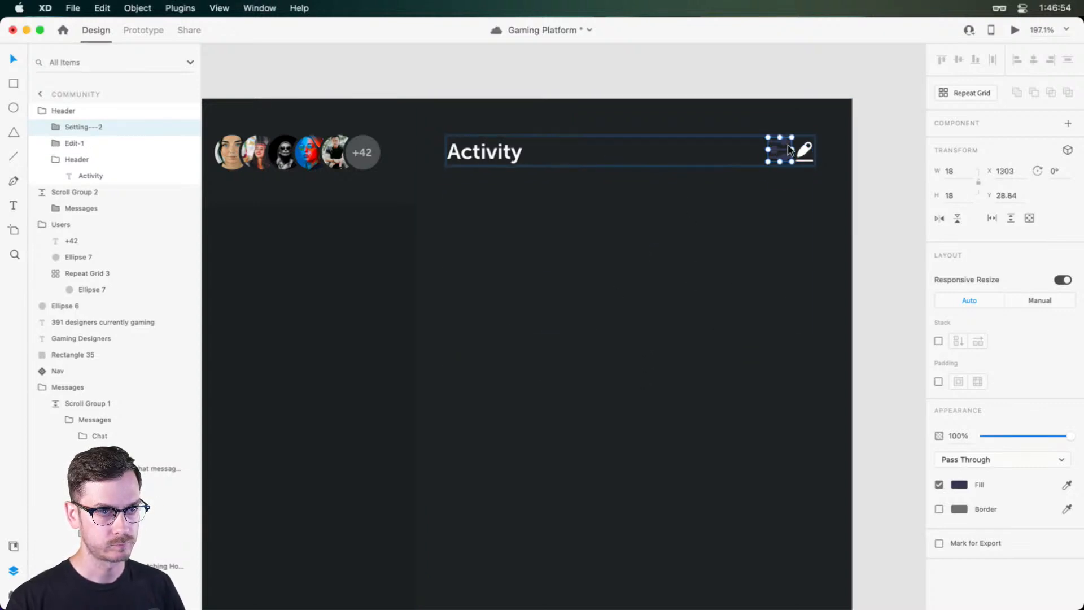
pyautogui.press('i')
pyautogui.click(804, 150)
# Step: Scale the sliders icon to about 16 square, place it over the edit icon near X 1321, Y 31.5, and delete the edit icon
pyautogui.moveTo(761, 144); pyautogui.dragTo(795, 147)
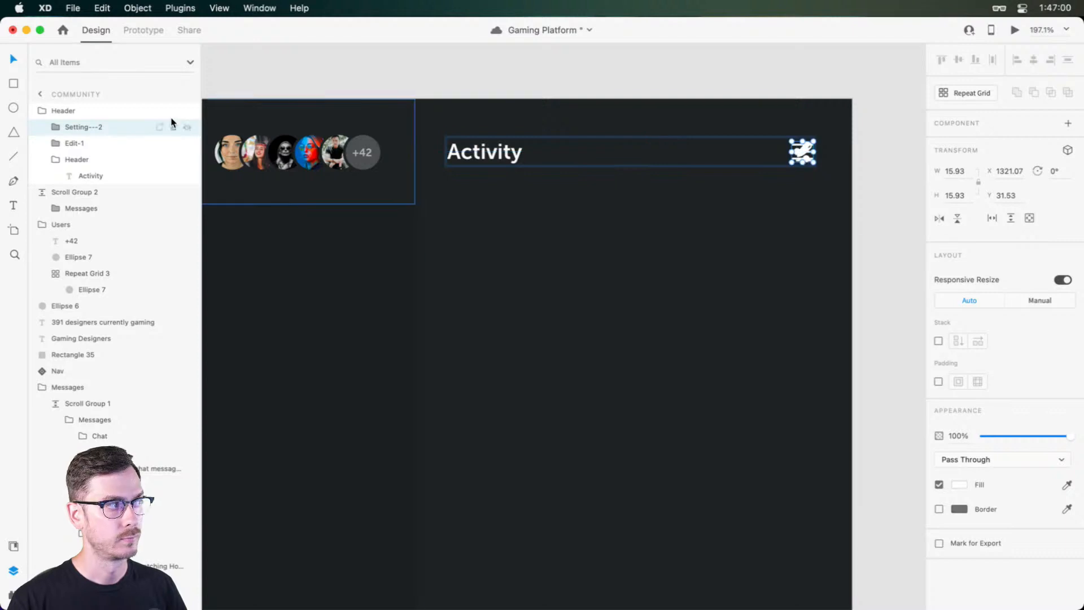
pyautogui.click(121, 144)
pyautogui.press('Delete')
pyautogui.scroll(-6, 590, 179)
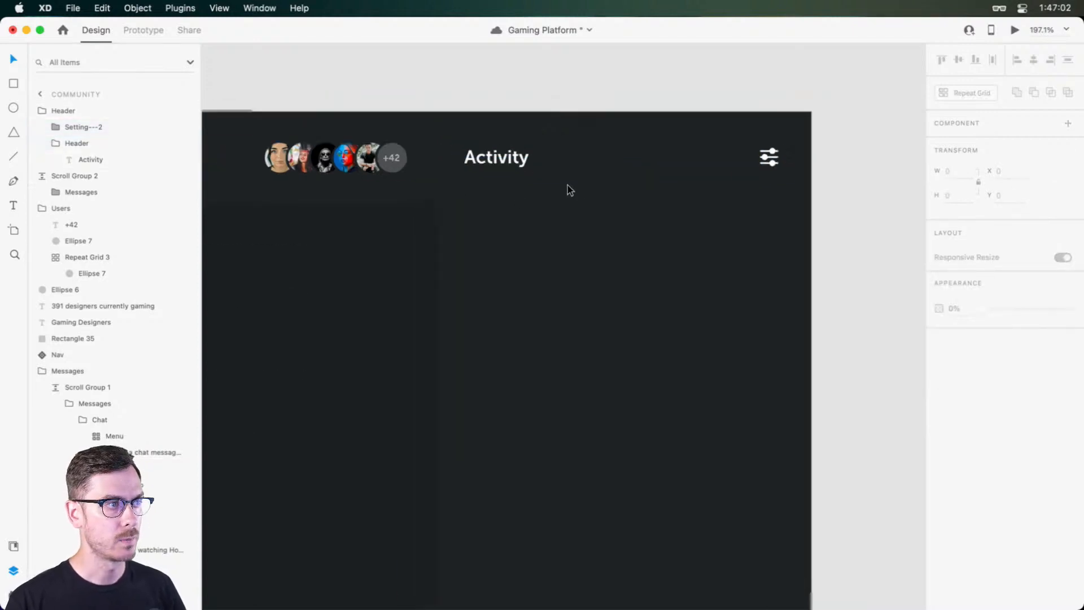
# Step: Shorten the Activity panel's background to a 79-high header, and duplicate it directly below as a darker body 689 high
pyautogui.scroll(-3, 781, 228)
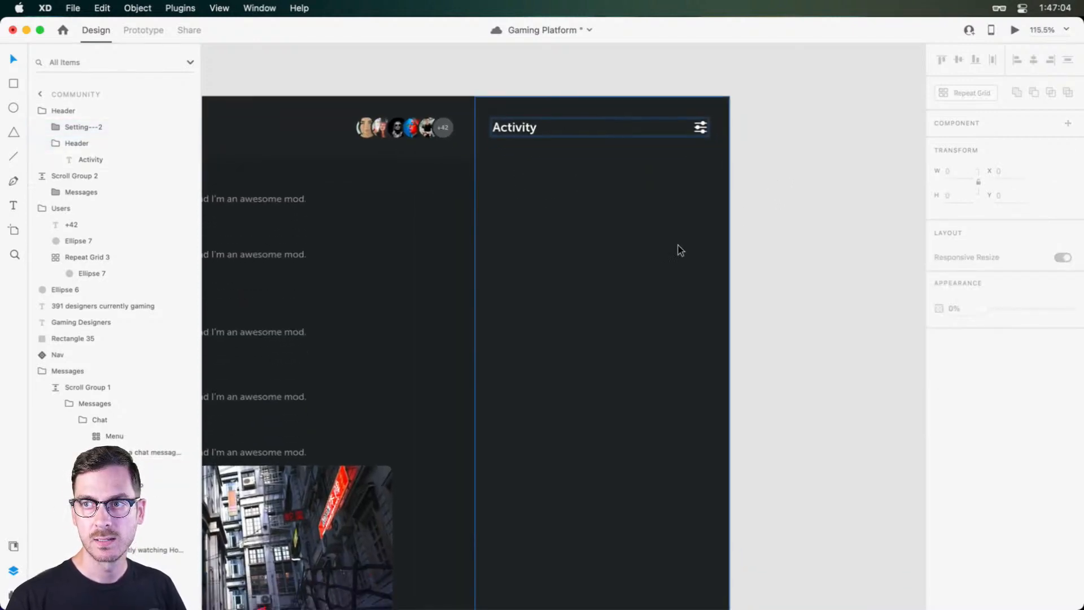
pyautogui.click(559, 167)
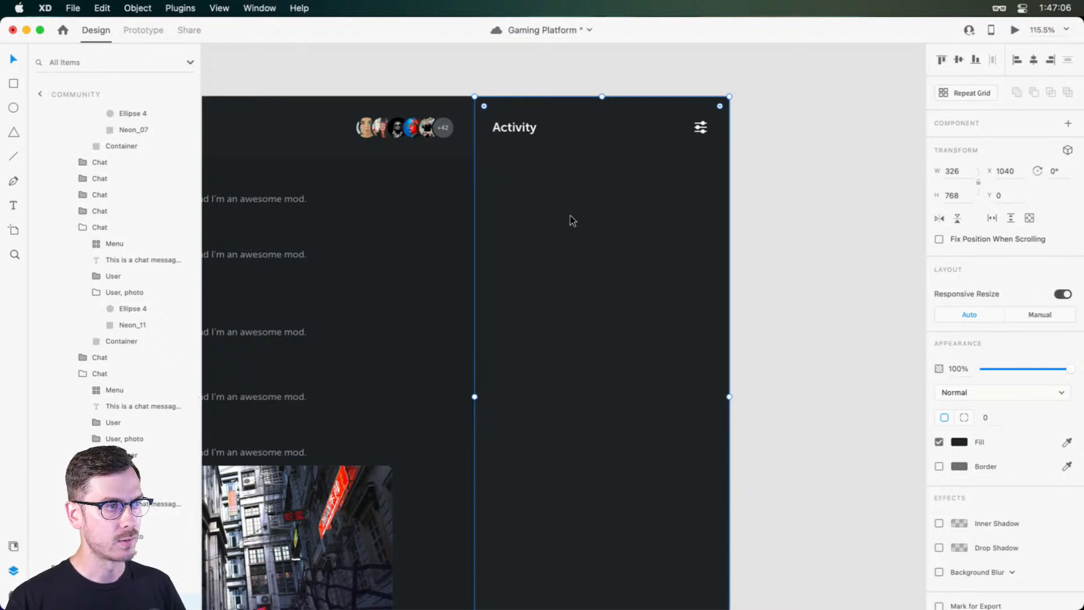
pyautogui.hscroll(-10, 565, 214)
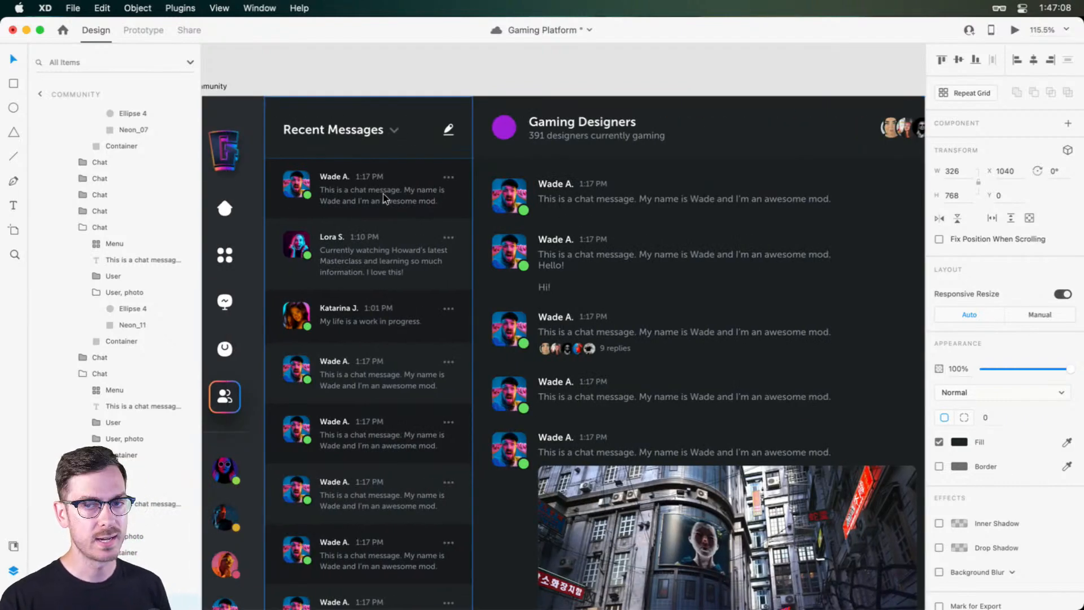
pyautogui.hscroll(7, 529, 186)
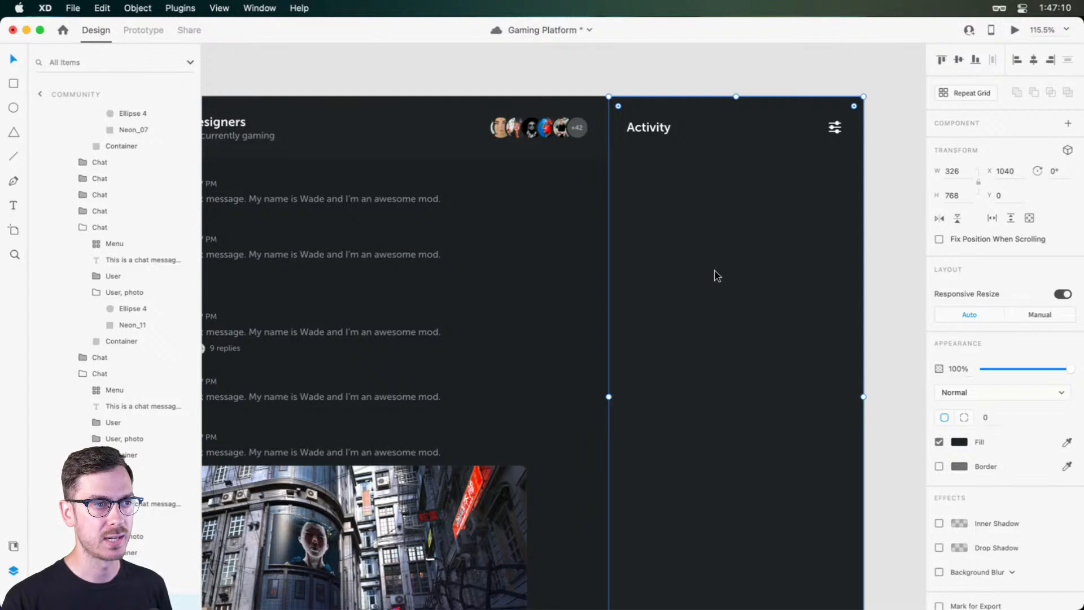
pyautogui.scroll(-5, 713, 274)
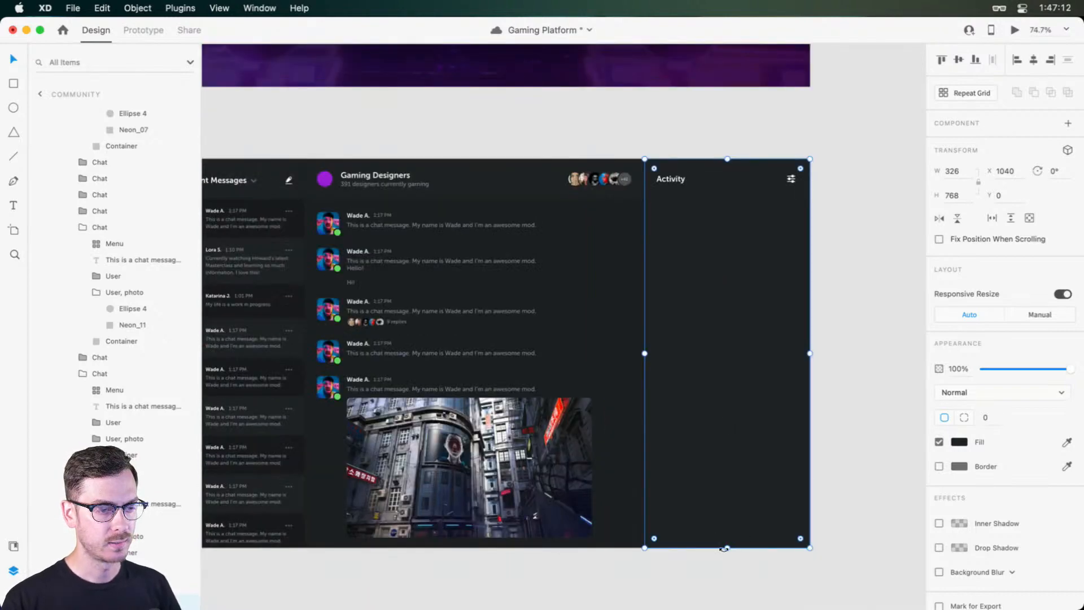
pyautogui.moveTo(725, 547); pyautogui.dragTo(751, 217)
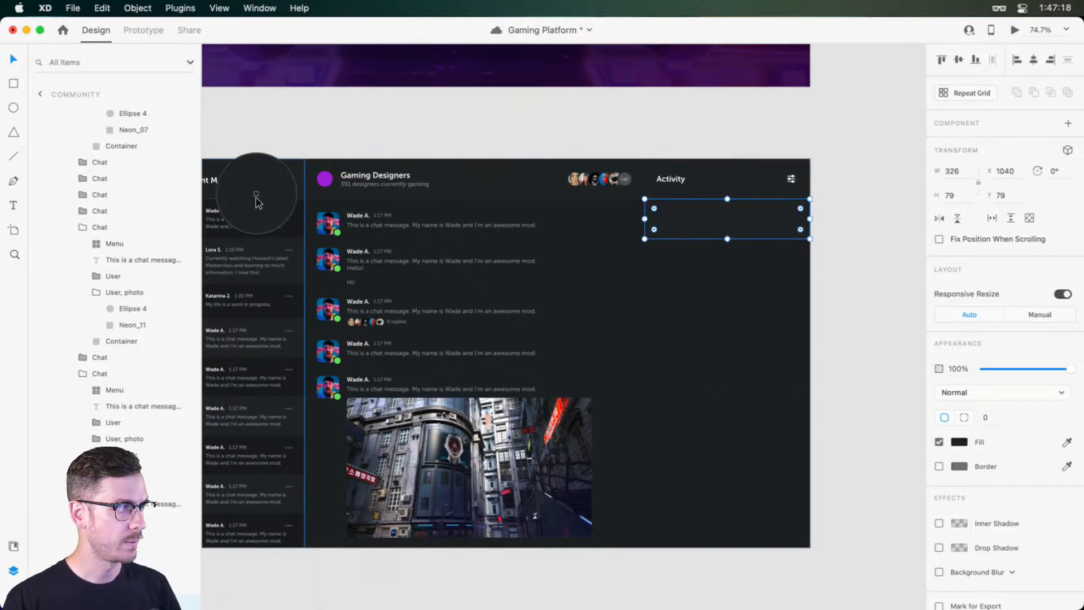
pyautogui.moveTo(725, 239); pyautogui.dragTo(711, 555)
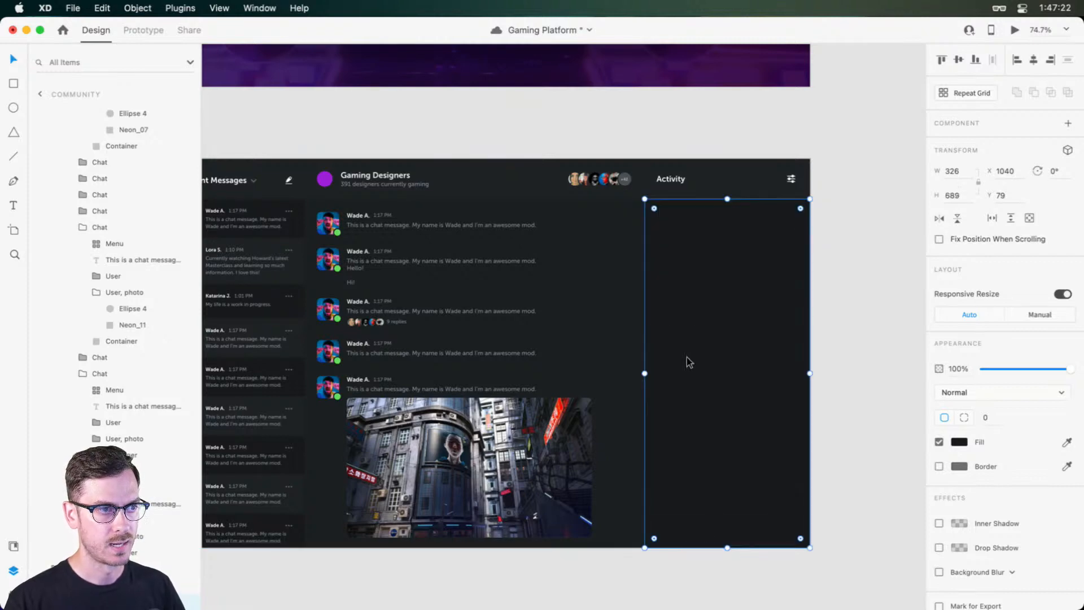
# Step: Try a vertical divider line 222 high along the Activity panel's inner edge, with a white border at 6% opacity
pyautogui.scroll(5, 662, 218)
pyautogui.scroll(2, 659, 212)
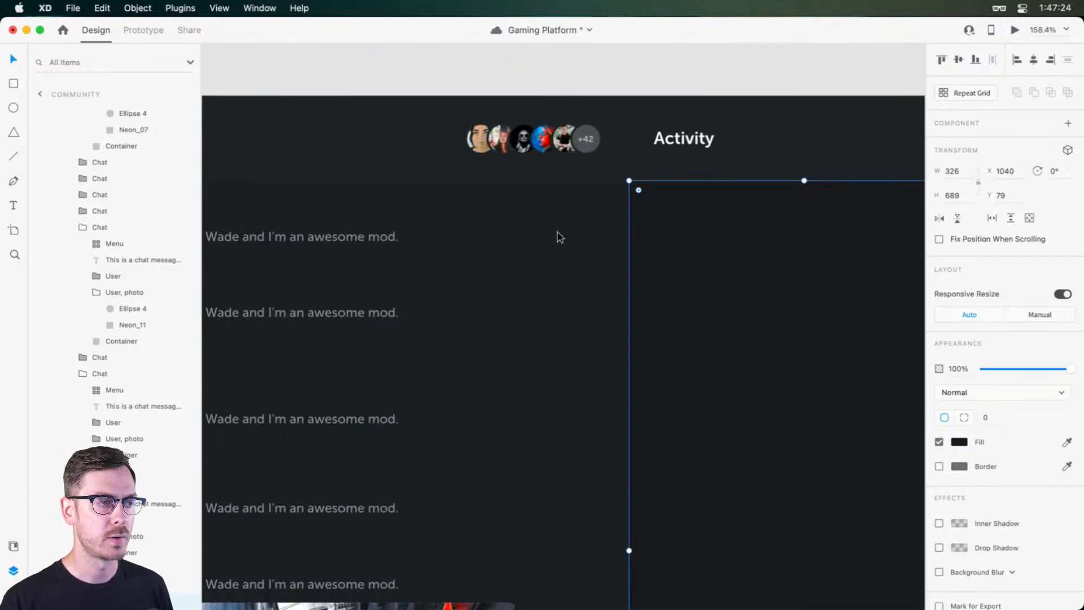
pyautogui.click(575, 226)
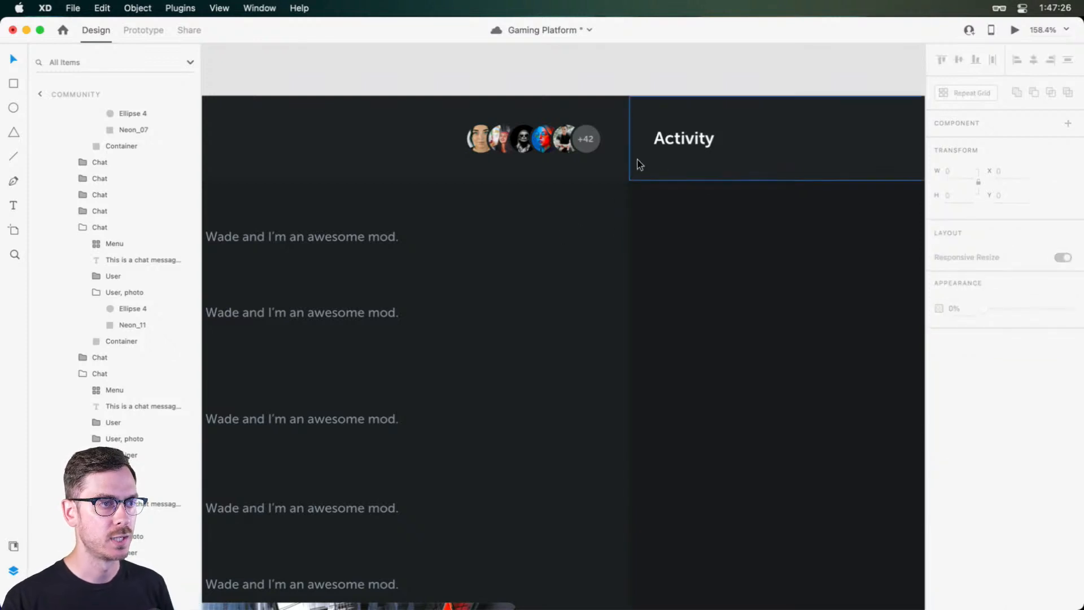
pyautogui.press('l')
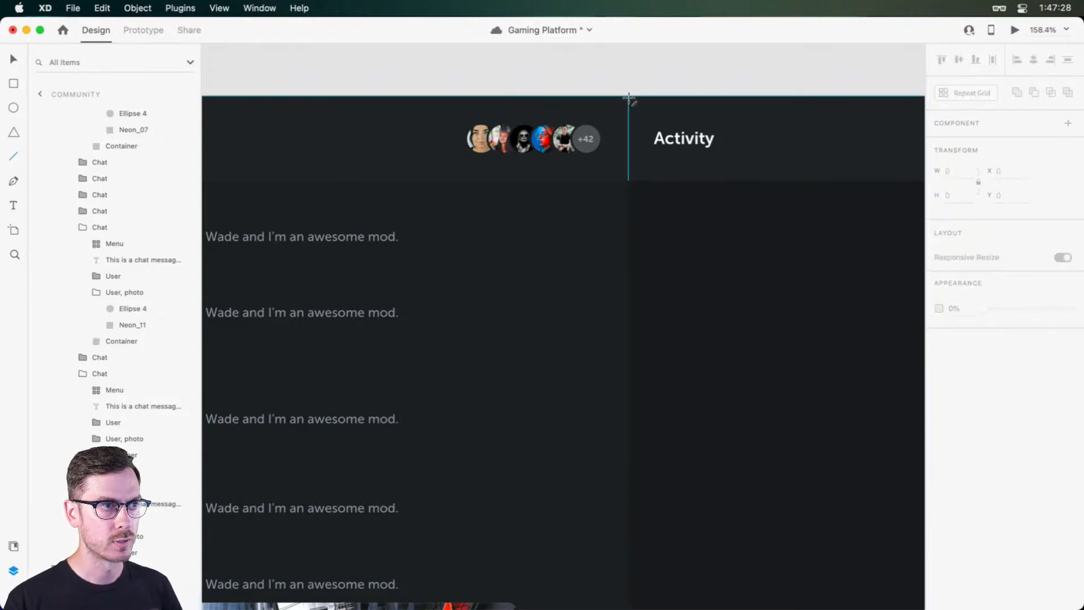
pyautogui.moveTo(628, 97); pyautogui.dragTo(628, 334)
pyautogui.click(962, 417)
pyautogui.moveTo(852, 381); pyautogui.dragTo(710, 227)
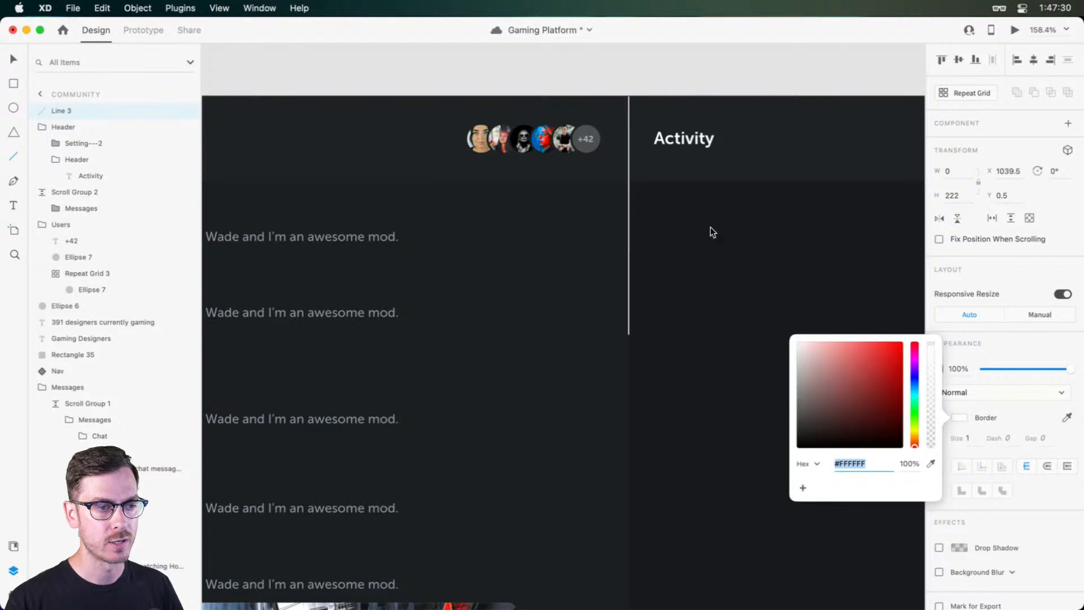
pyautogui.moveTo(930, 436); pyautogui.dragTo(929, 444)
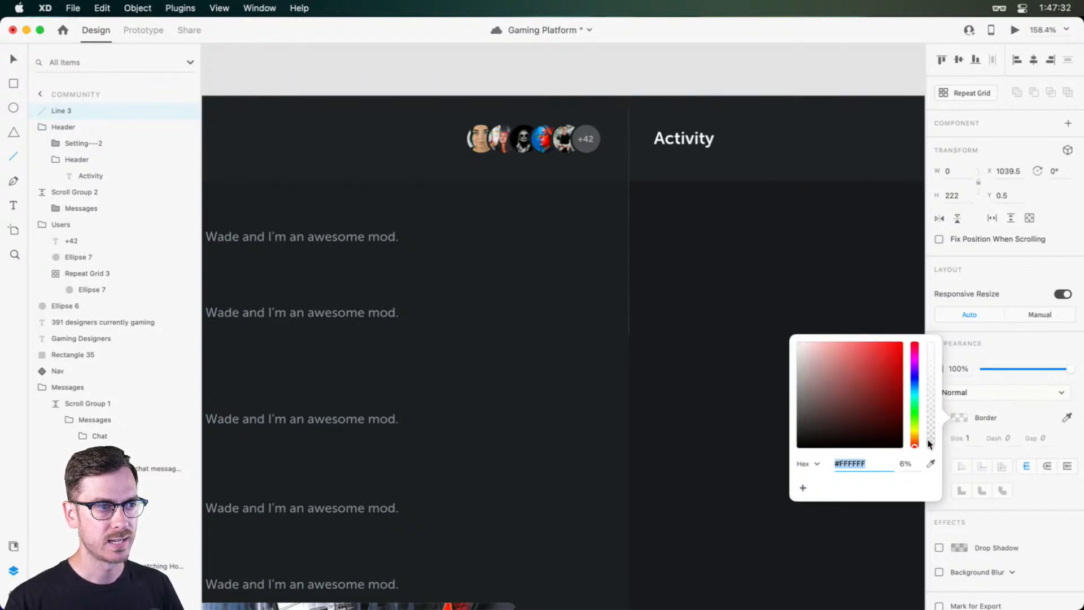
pyautogui.click(1012, 350)
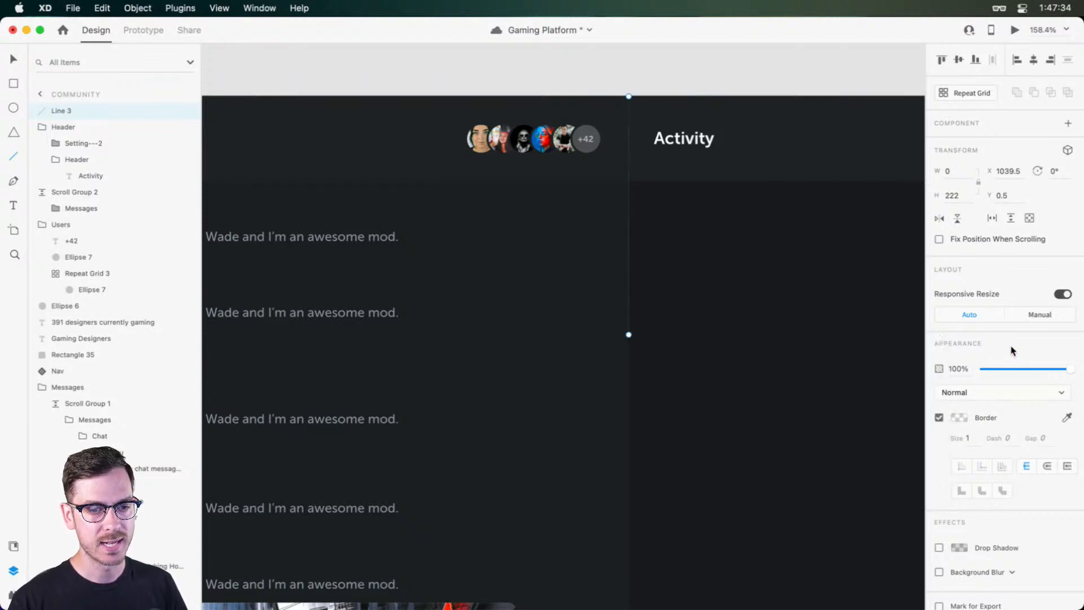
# Step: Darken the Community artboard's fill to #111314
pyautogui.click(562, 249)
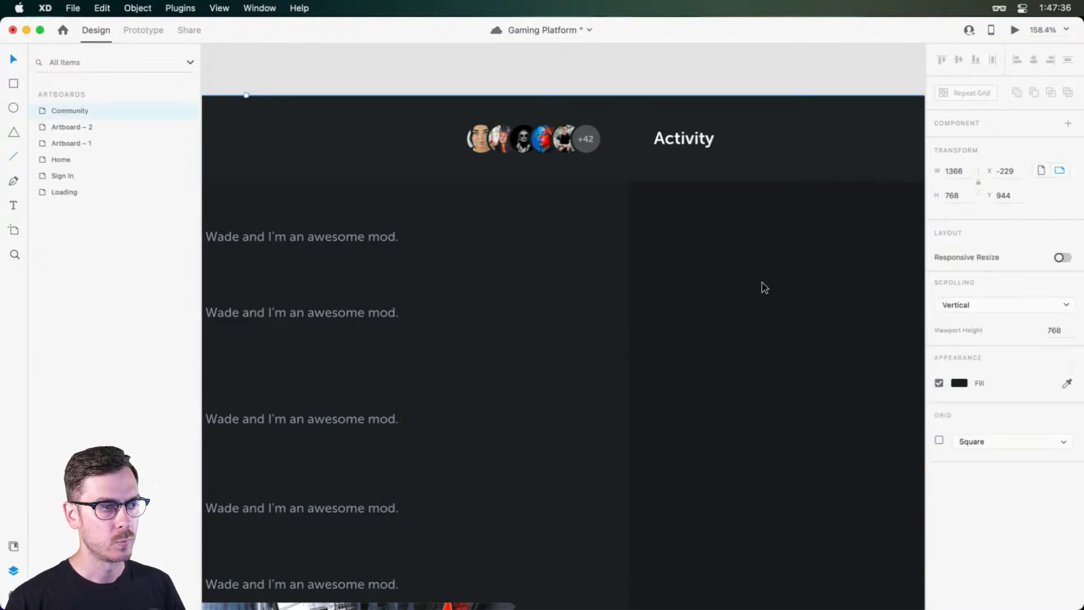
pyautogui.click(963, 384)
pyautogui.moveTo(813, 411); pyautogui.dragTo(811, 414)
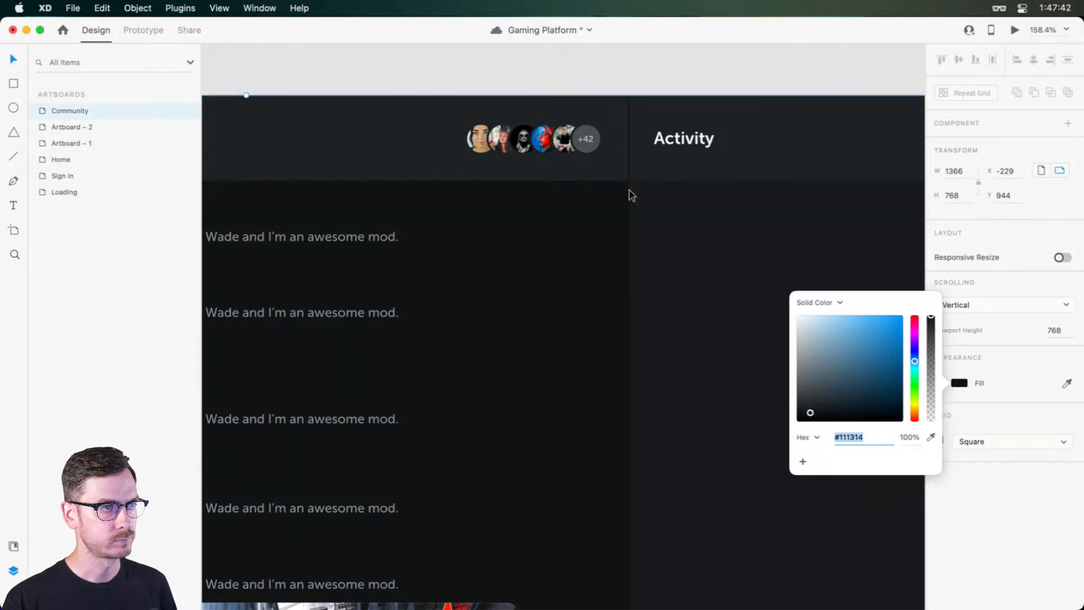
# Step: Set the fill of both the Gaming Designers and Activity header backgrounds to #1C1F22
pyautogui.click(781, 127)
pyautogui.keyDown('shift'); pyautogui.click(560, 171); pyautogui.keyUp('shift')
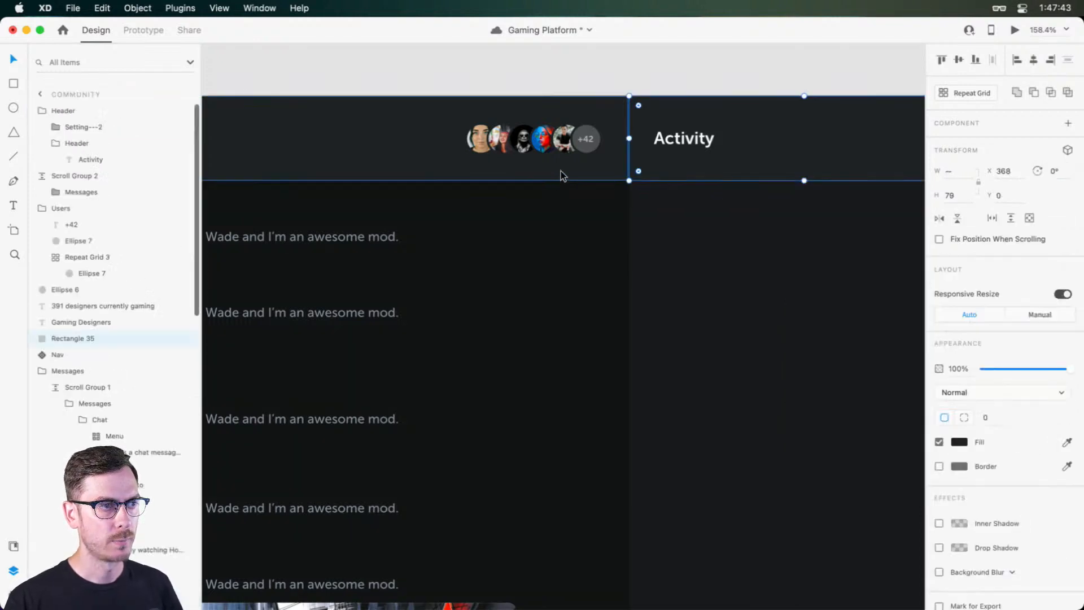
pyautogui.click(959, 442)
pyautogui.click(813, 466)
pyautogui.moveTo(813, 466); pyautogui.dragTo(817, 468)
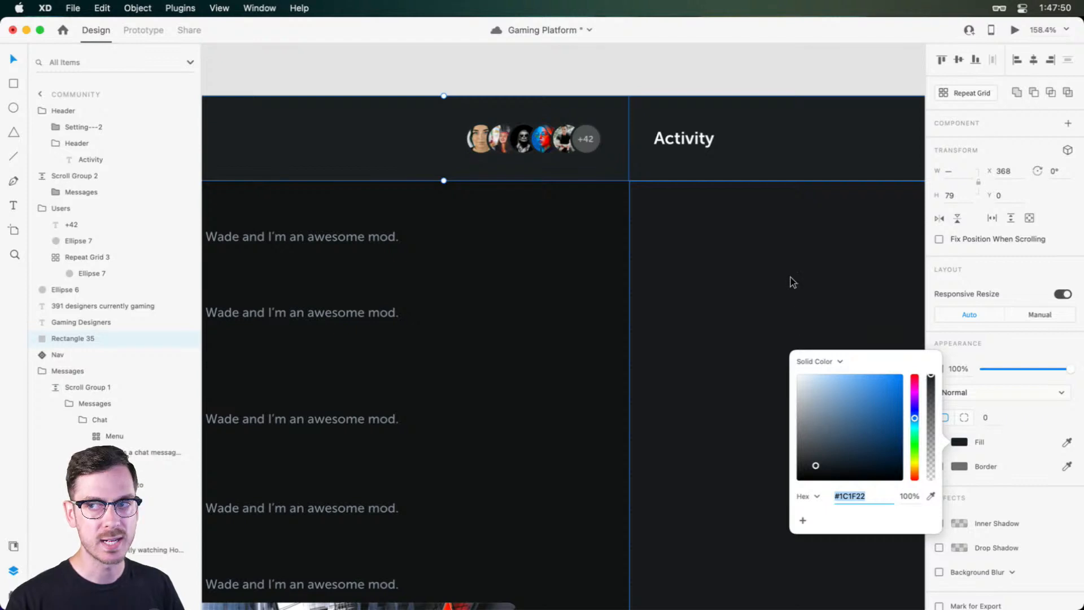
pyautogui.click(755, 265)
pyautogui.click(771, 149)
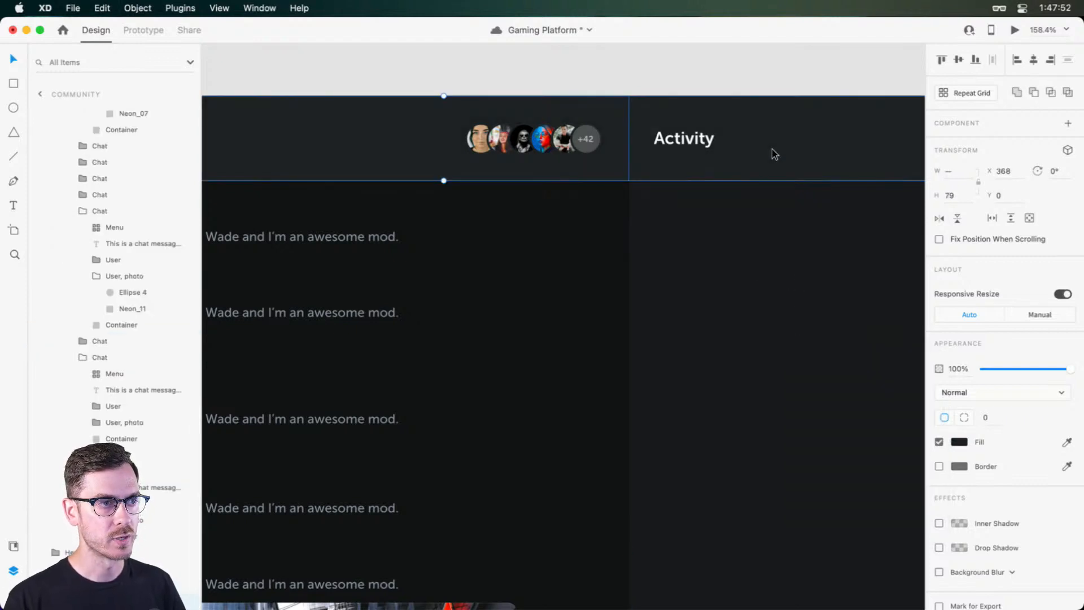
# Step: Add the text "Stories" near the top of the Activity panel's body
pyautogui.click(768, 274)
pyautogui.hscroll(5, 768, 270)
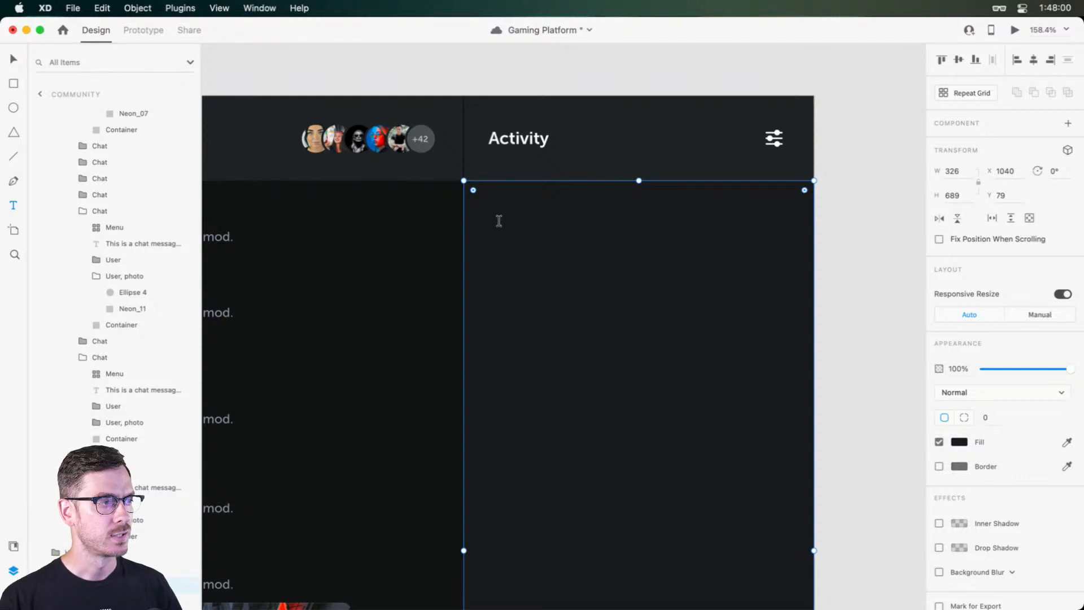
pyautogui.press('t')
pyautogui.click(505, 221)
pyautogui.write('Stor')
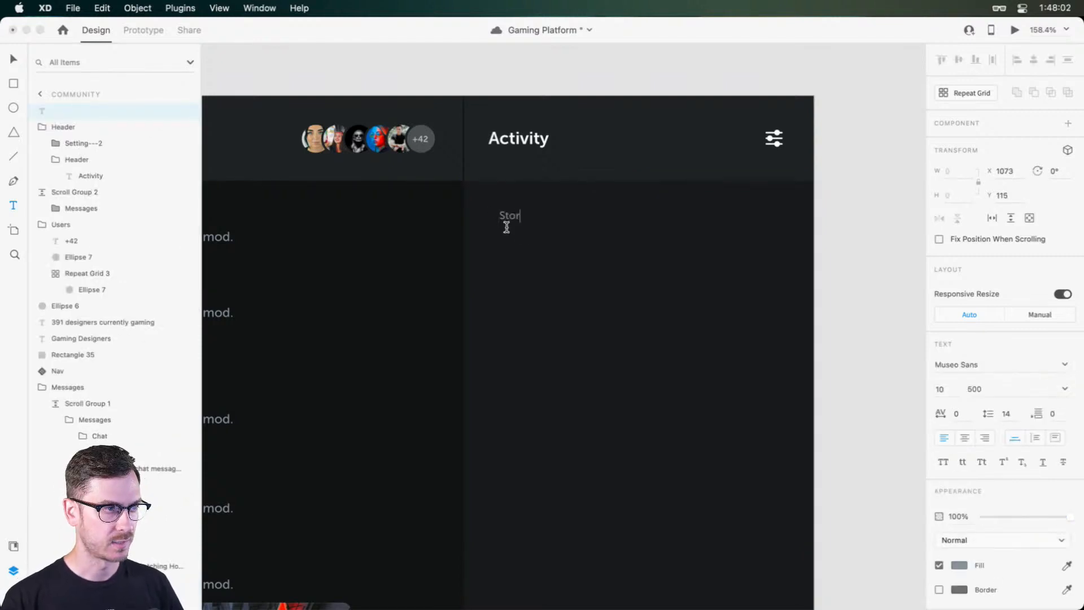
pyautogui.write('ies')
pyautogui.press('Escape')
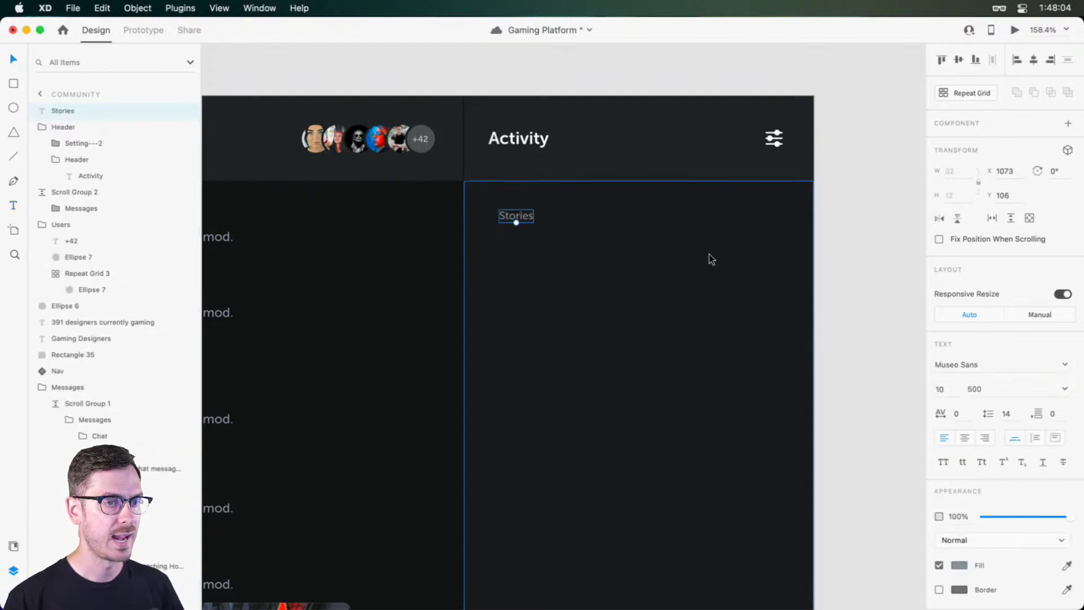
# Step: Set the Stories text to size 14 and weight 700, and align it with the Activity title at X 1063, Y 103
pyautogui.click(949, 395)
pyautogui.write('13')
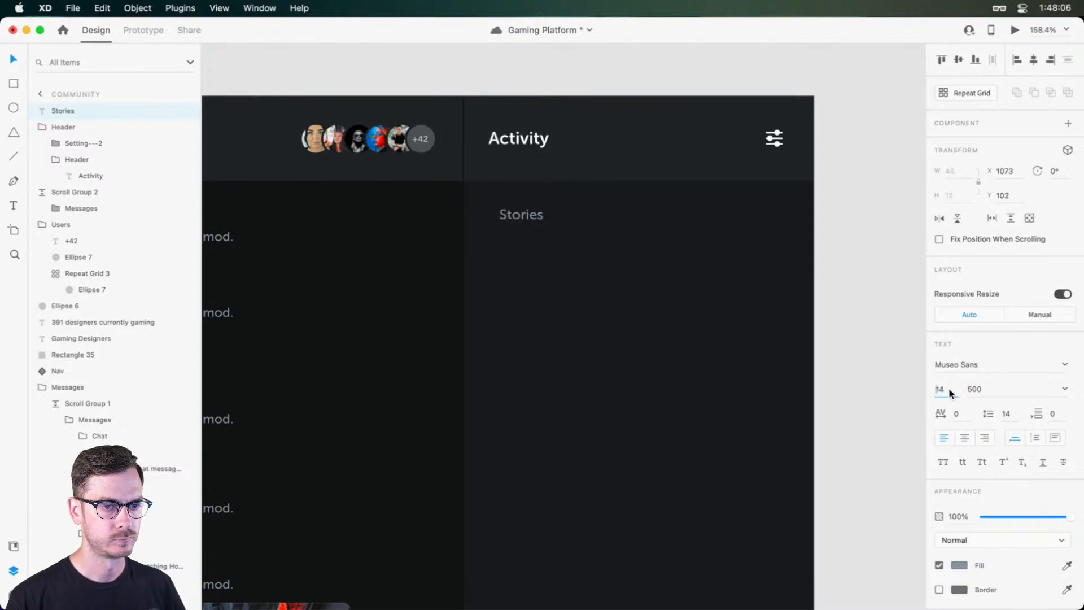
pyautogui.press('Return')
pyautogui.click(1063, 389)
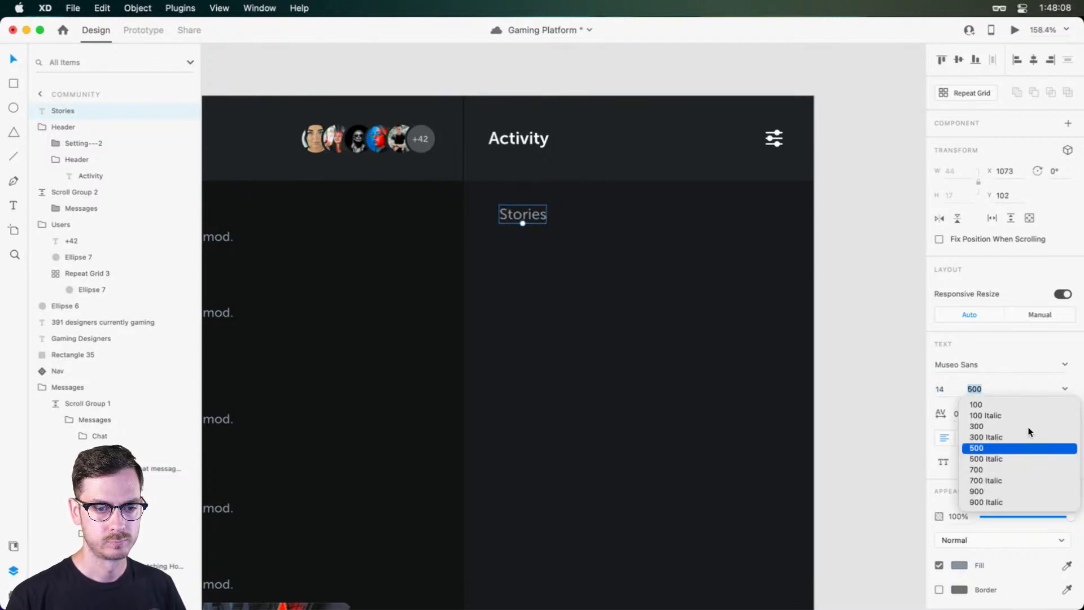
pyautogui.click(991, 466)
pyautogui.moveTo(519, 216); pyautogui.dragTo(507, 214)
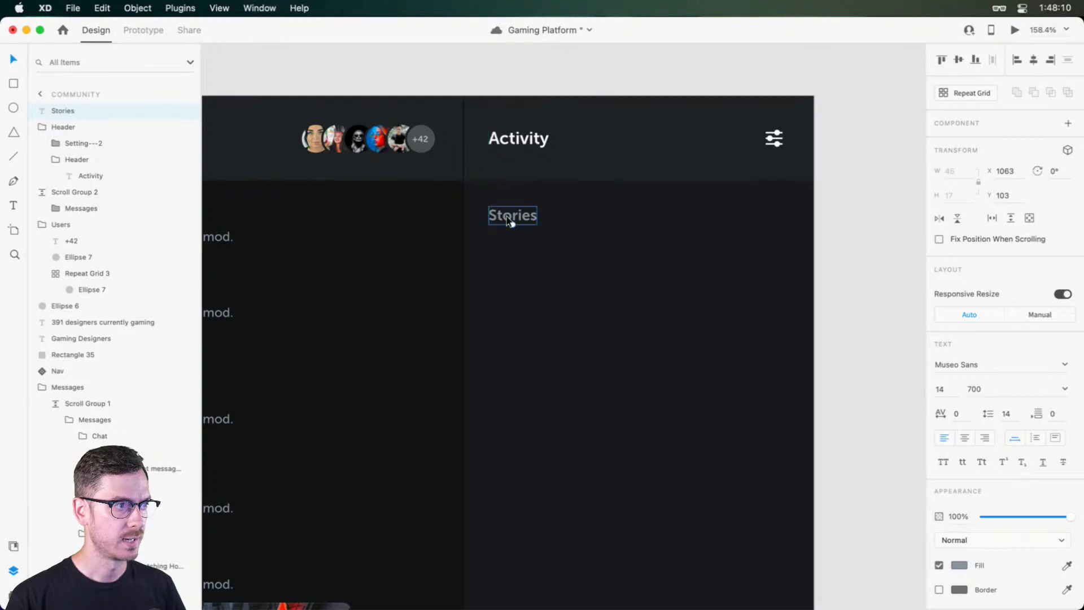
pyautogui.press('super+Return')
pyautogui.press('super+w')
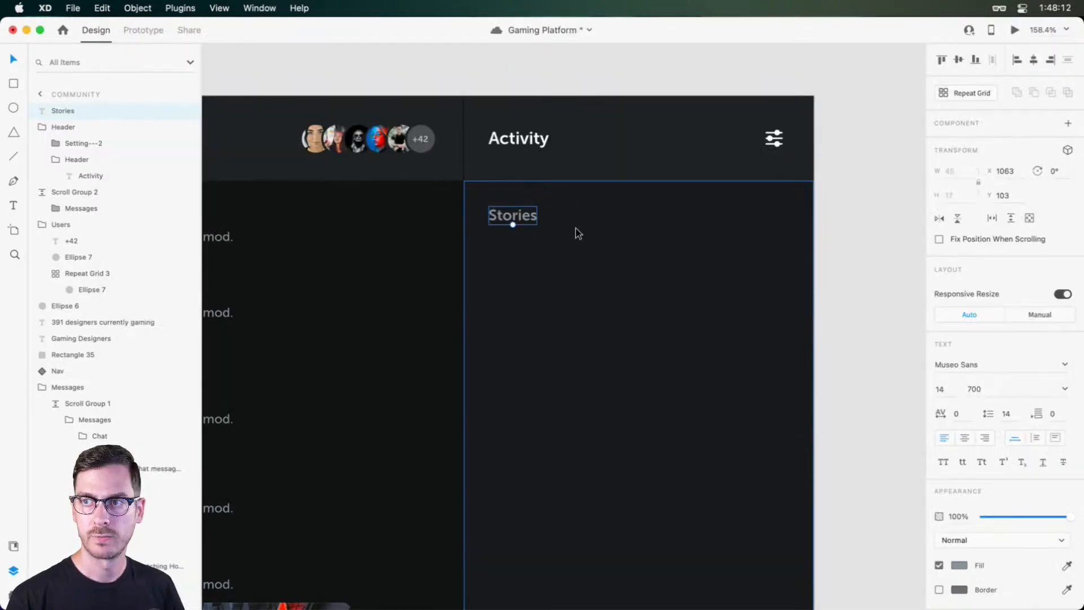
# Step: Draw a 40 by 40 circle below the Stories title, aligned with its left edge at X 1063, Y 135
pyautogui.scroll(5, 651, 253)
pyautogui.scroll(-3, 621, 243)
pyautogui.moveTo(531, 223); pyautogui.dragTo(519, 203)
pyautogui.scroll(3, 561, 205)
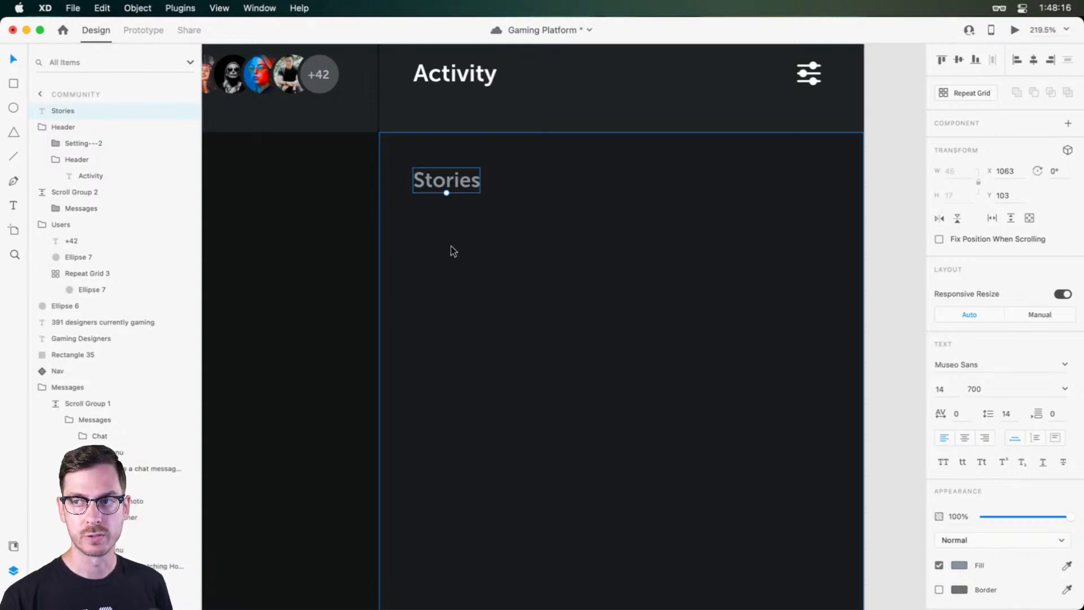
pyautogui.press('r')
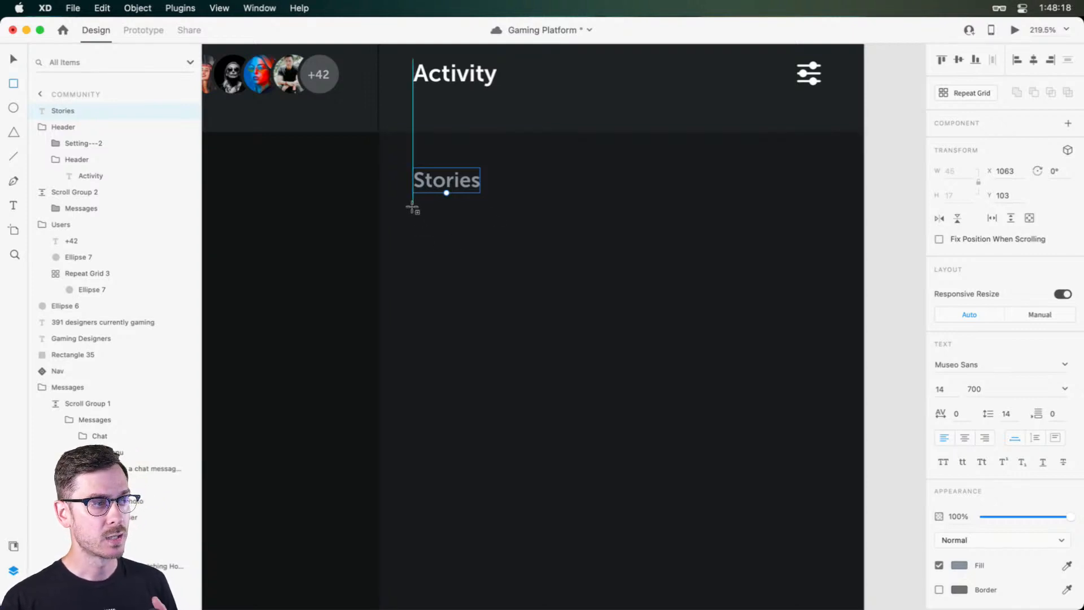
pyautogui.moveTo(412, 218); pyautogui.dragTo(480, 279)
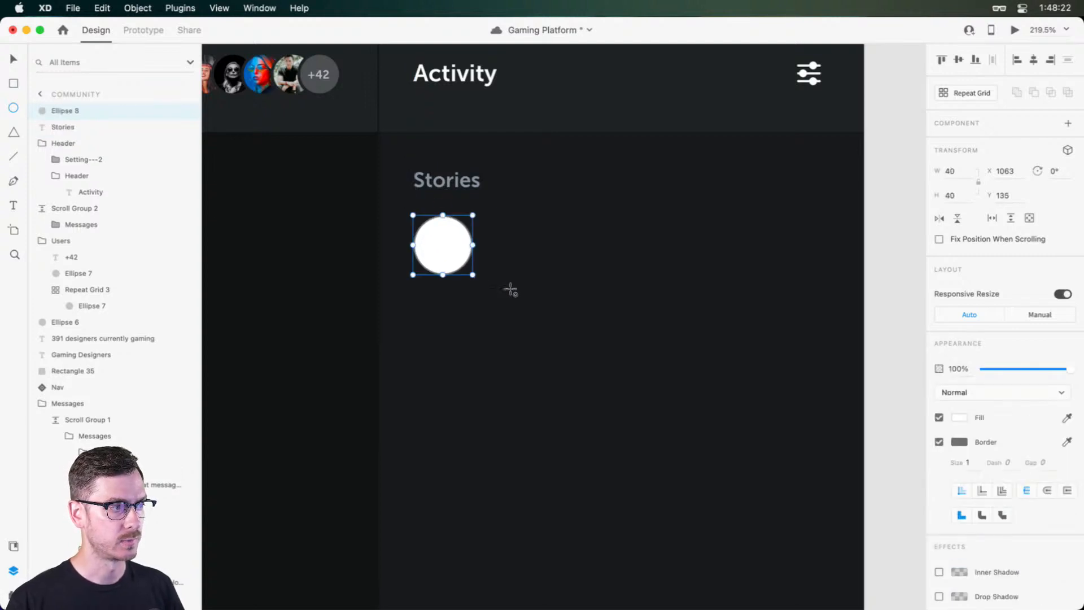
# Step: Remove the Stories circle's border and fill it with the image AdobeStock_249746779 from the Neon Avatars folder
pyautogui.click(939, 442)
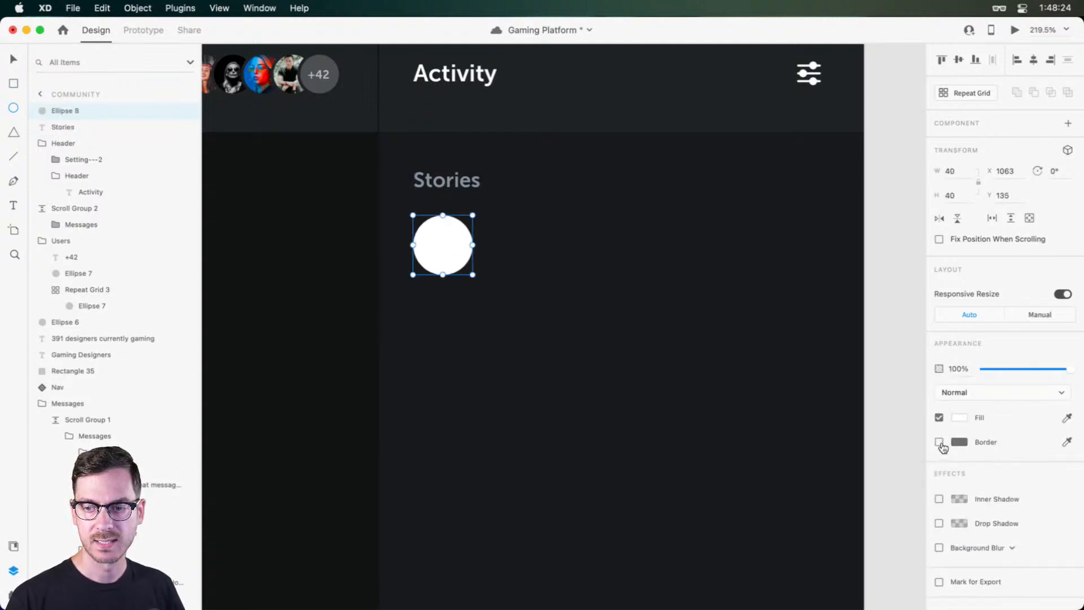
pyautogui.press('super+Tab')
pyautogui.click(723, 307)
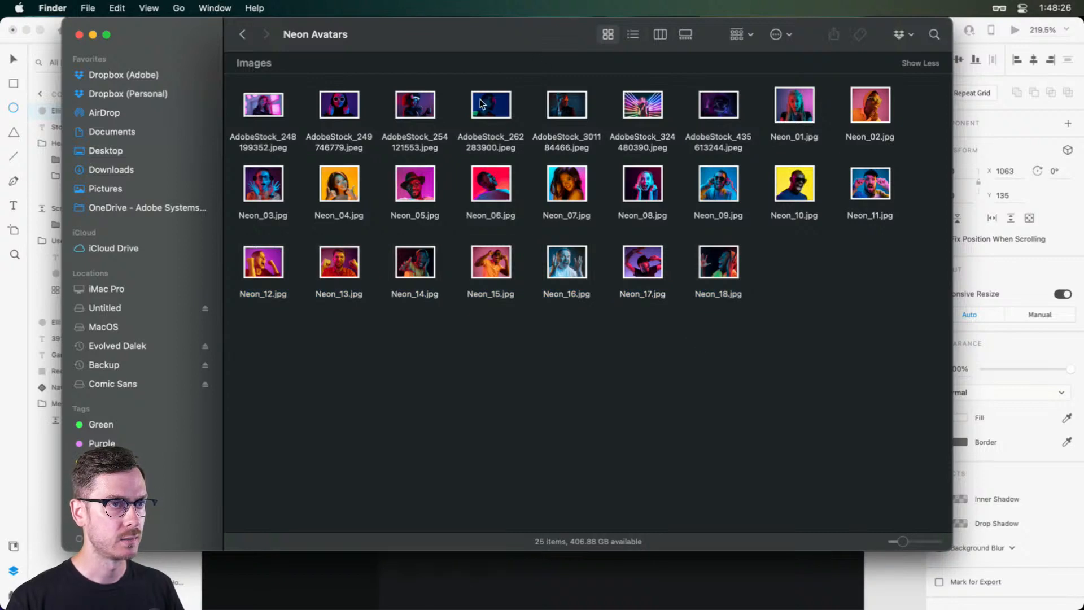
pyautogui.moveTo(350, 95); pyautogui.dragTo(438, 244)
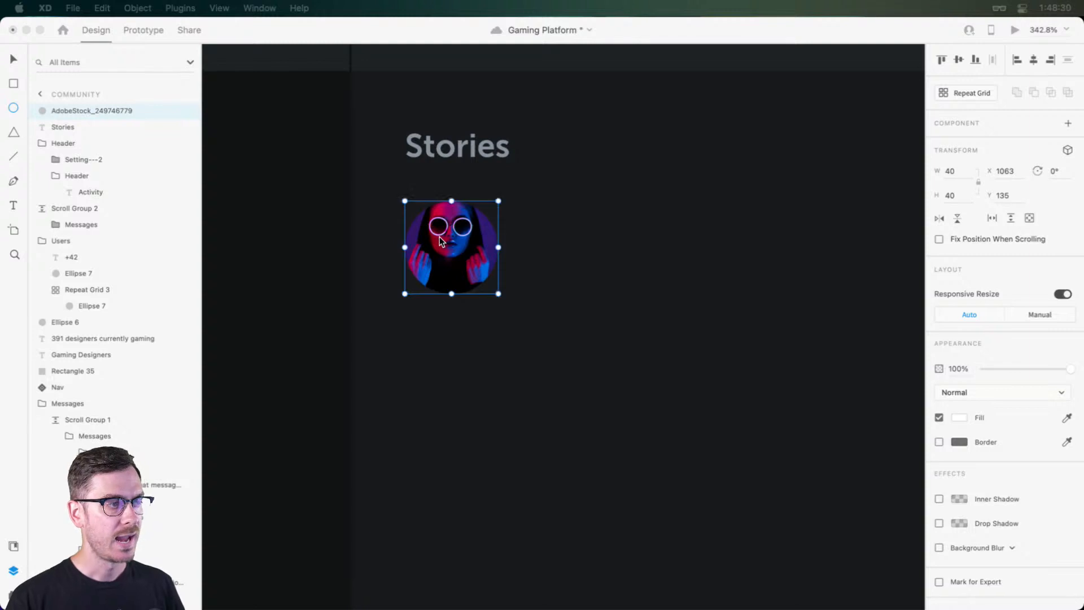
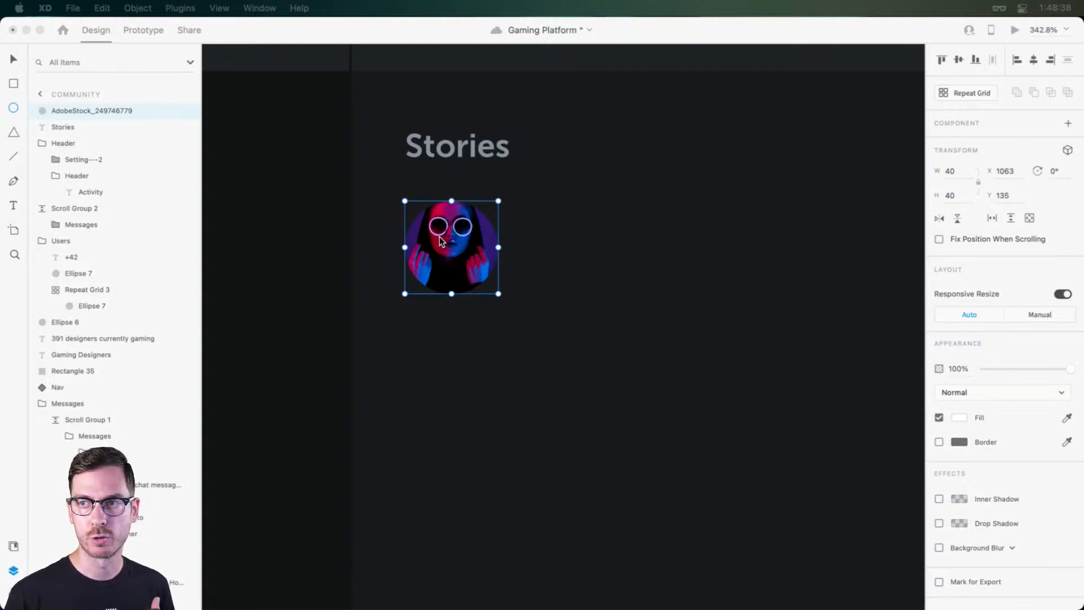
# Step: Give the Stories avatar circle a white #FFFFFF border of size 1
pyautogui.scroll(2, 361, 219)
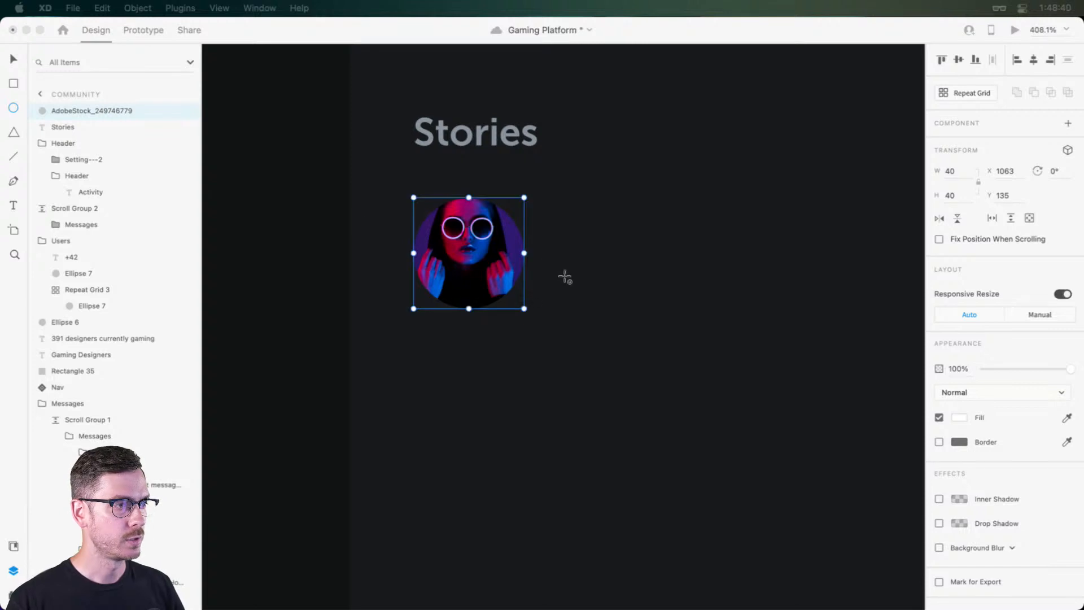
pyautogui.click(481, 237)
pyautogui.press('v')
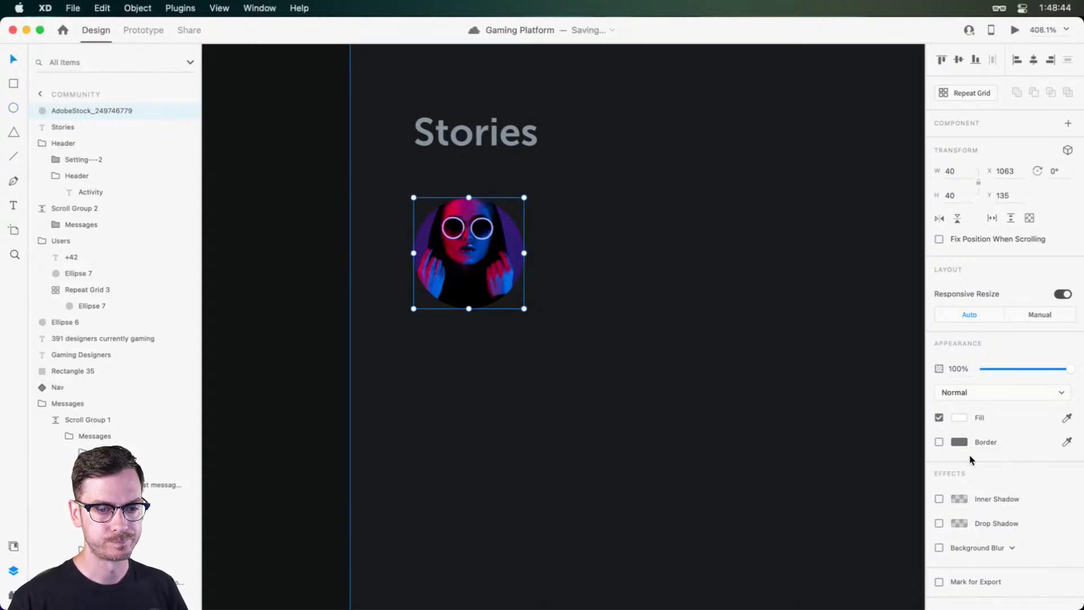
pyautogui.click(961, 442)
pyautogui.moveTo(841, 398); pyautogui.dragTo(798, 365)
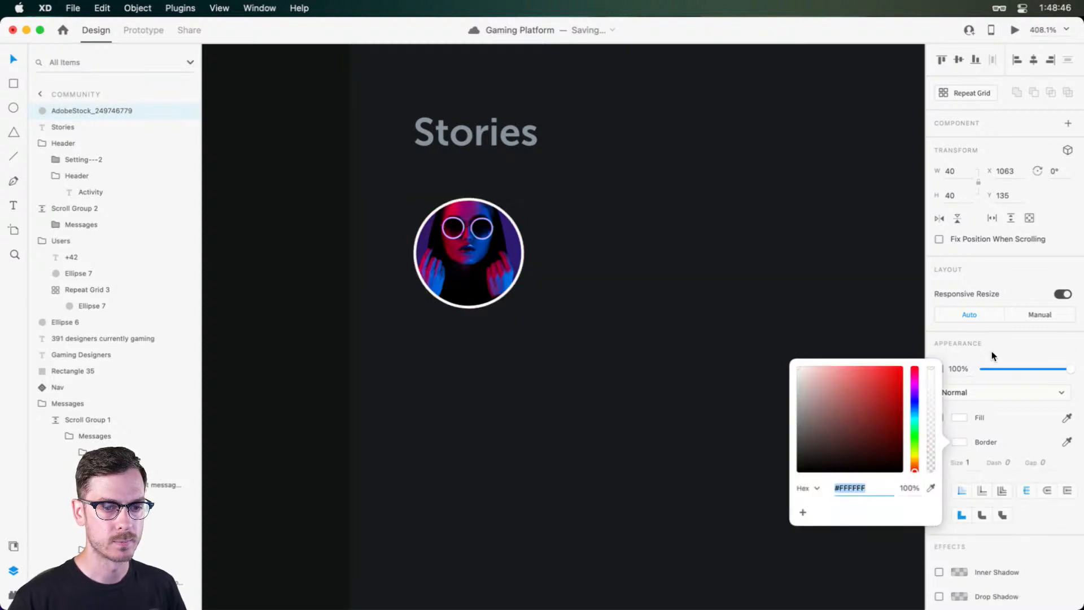
pyautogui.click(975, 347)
# Step: Duplicate the avatar circle, enlarge the copy to 44 by 44 around its centre, and place it behind the original
pyautogui.press('super+d')
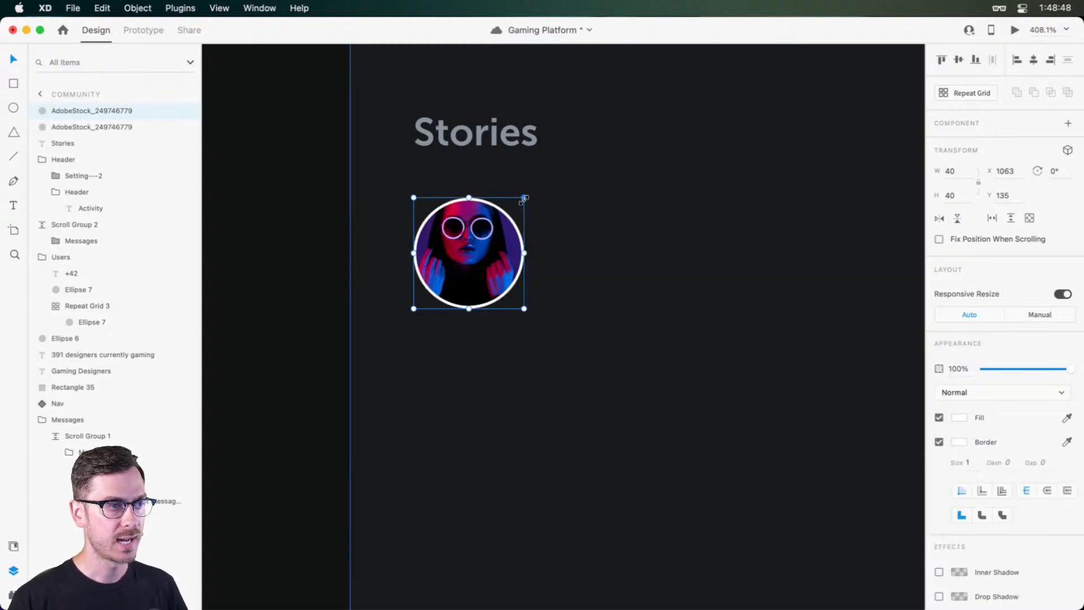
pyautogui.moveTo(524, 197); pyautogui.dragTo(530, 193)
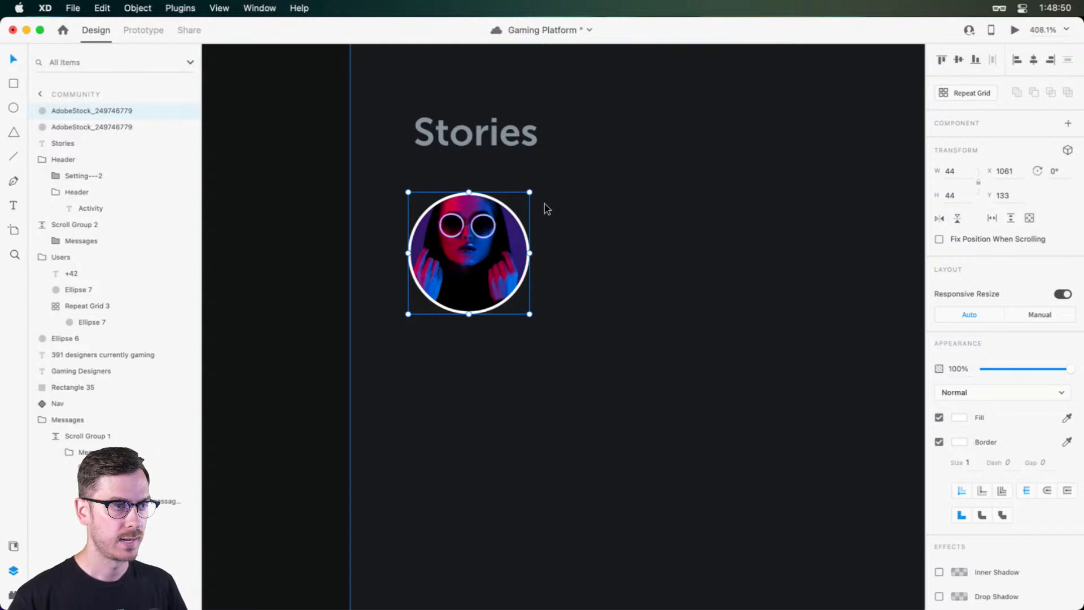
pyautogui.press('super+[')
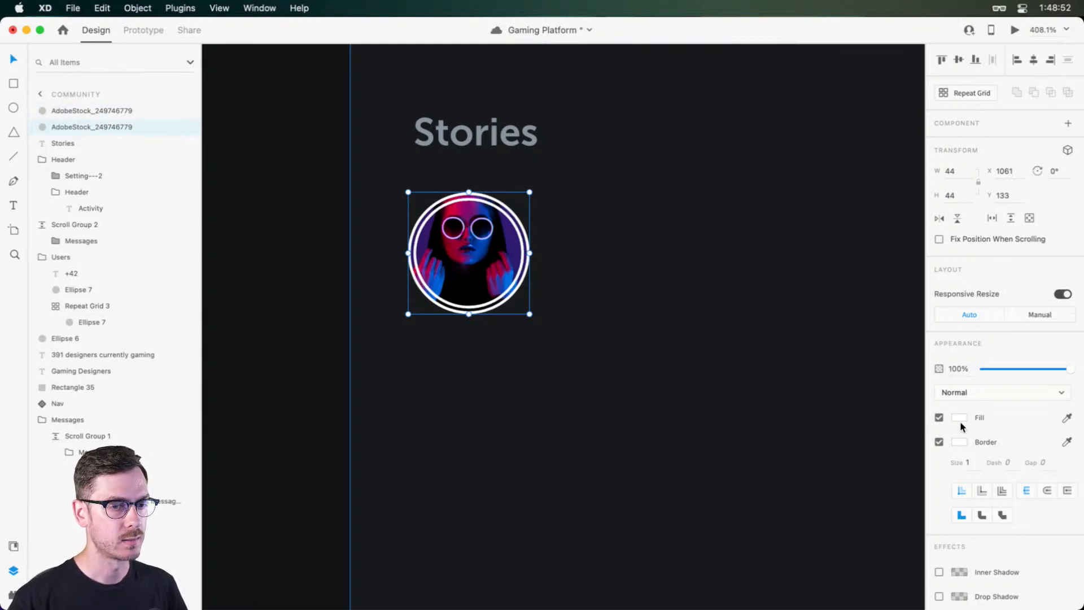
# Step: Remove the border from the larger back circle and change its fill to a linear gradient
pyautogui.click(938, 441)
pyautogui.click(959, 418)
pyautogui.click(958, 416)
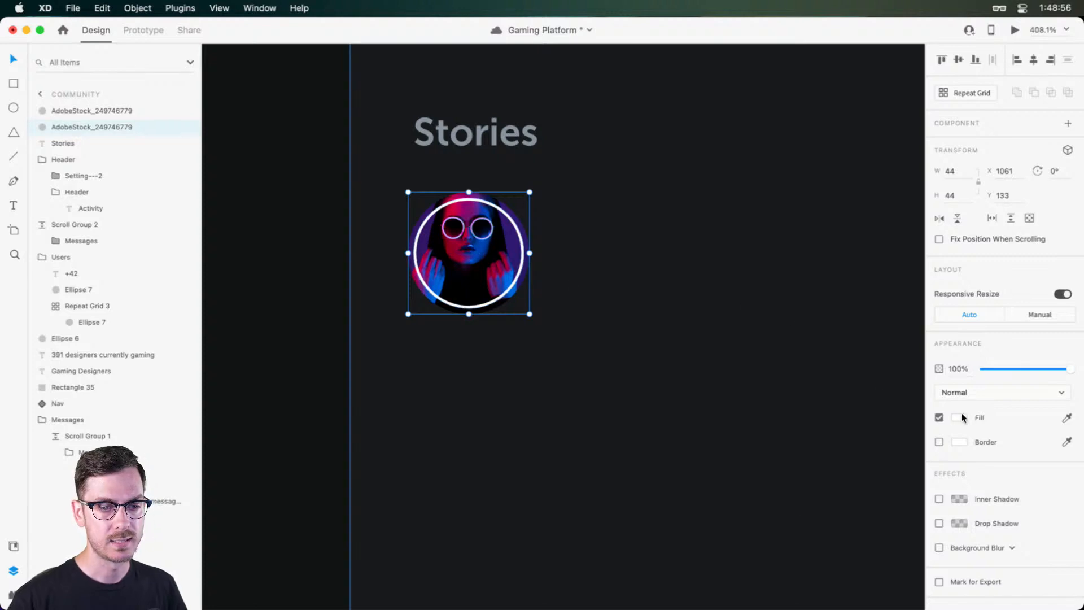
pyautogui.click(959, 418)
pyautogui.click(818, 336)
pyautogui.click(822, 347)
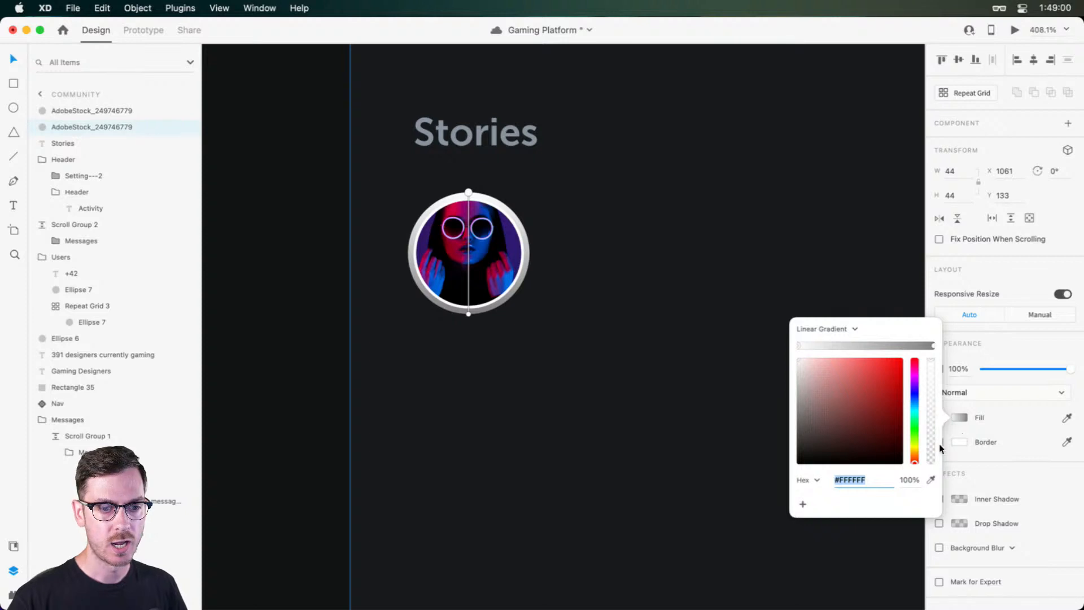
# Step: Color the back circle's gradient from pink at the top to purple at the bottom
pyautogui.click(914, 370)
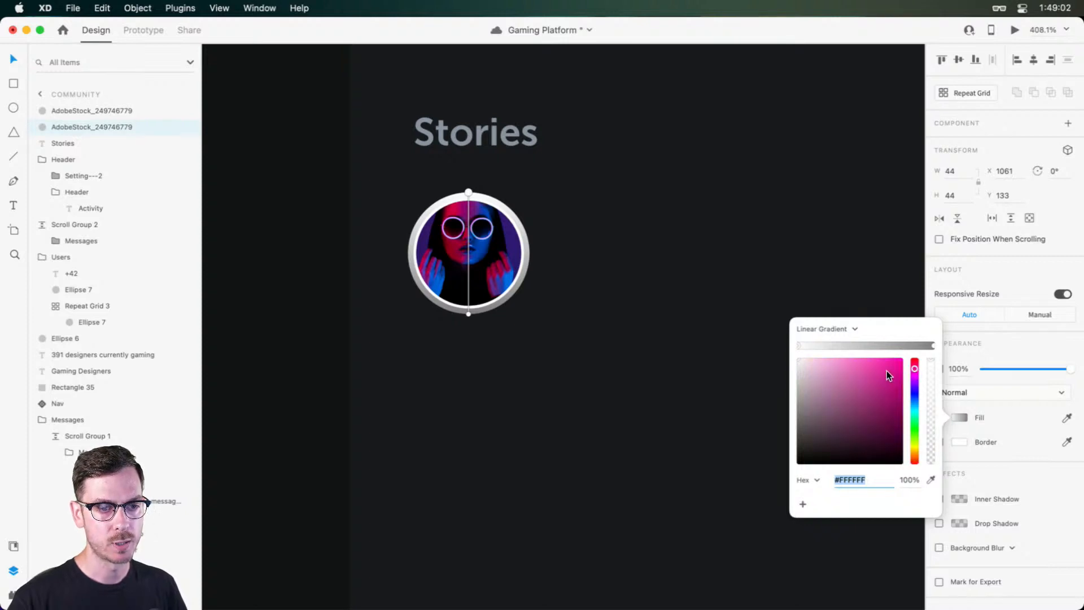
pyautogui.click(891, 368)
pyautogui.click(932, 345)
pyautogui.click(914, 382)
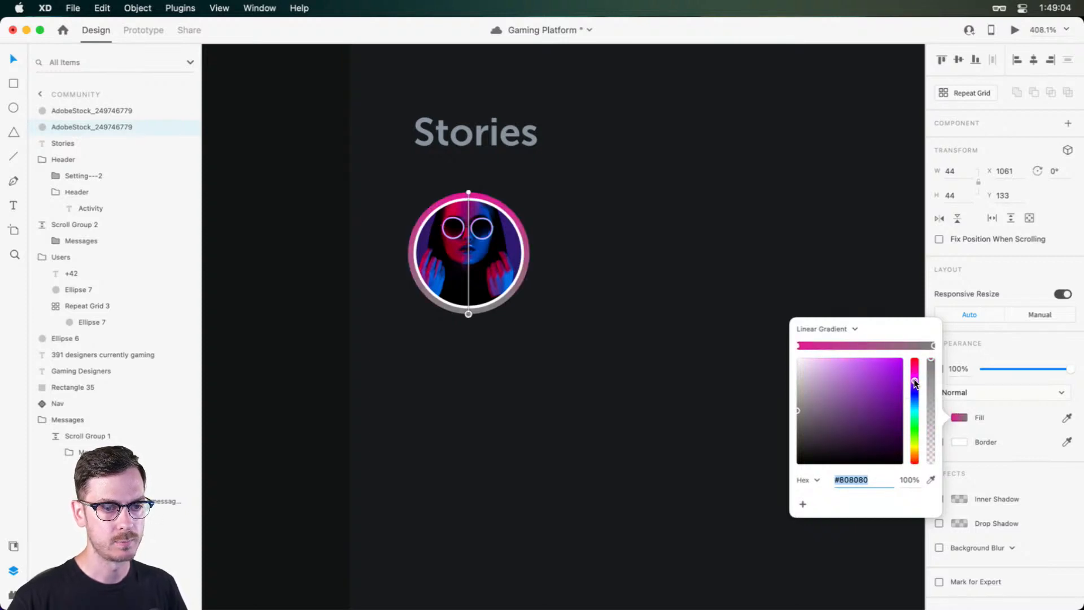
pyautogui.moveTo(884, 381); pyautogui.dragTo(915, 388)
pyautogui.click(1014, 350)
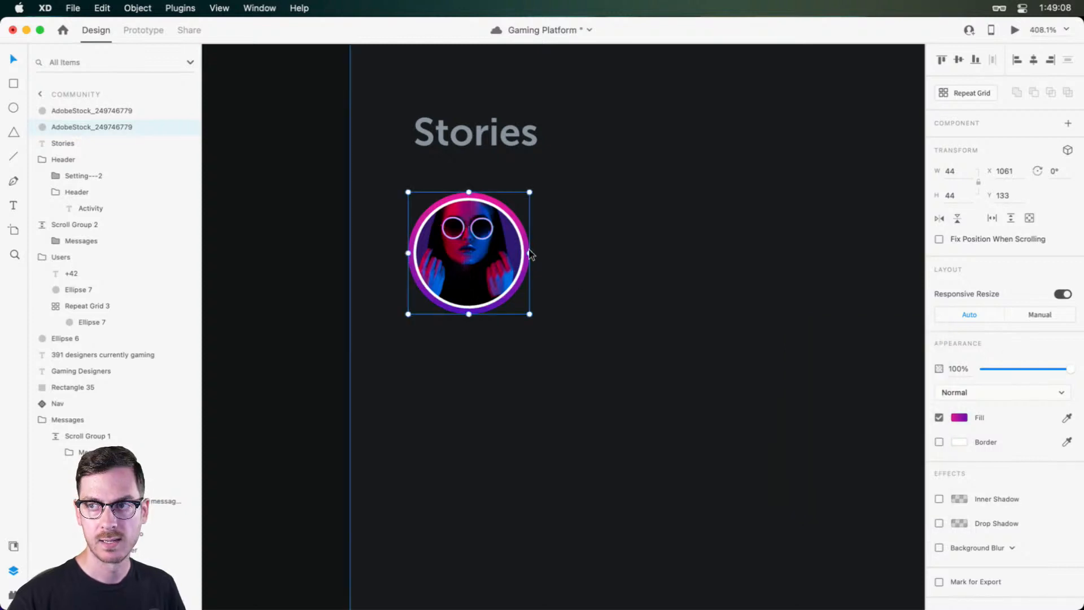
pyautogui.press('alt')
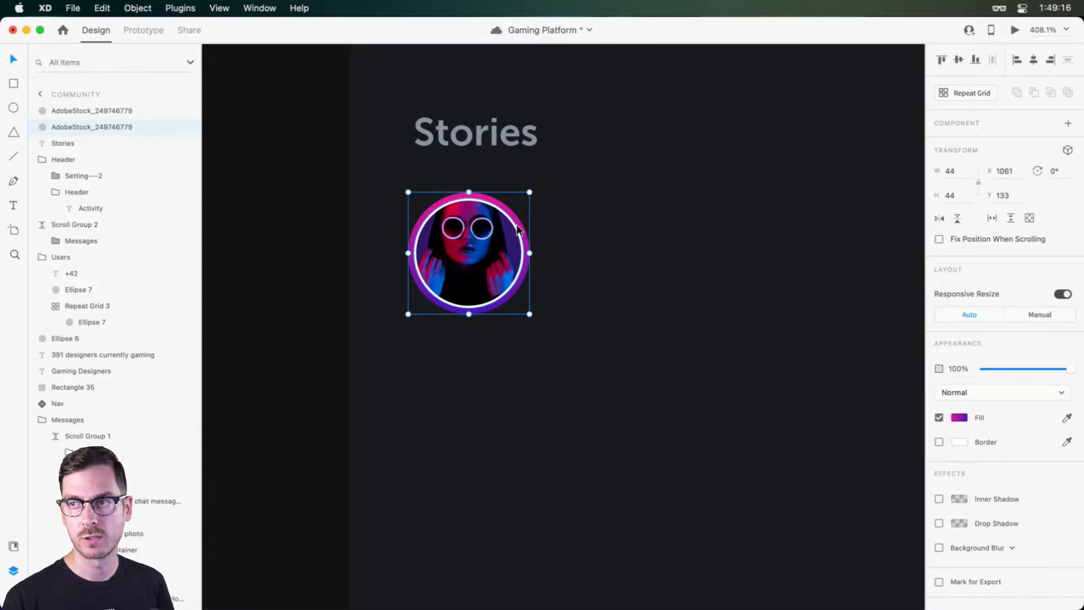
# Step: Add a first-name label in size 12 text below the avatar, aligned with the Stories title at X 1063, Y 181
pyautogui.press('t')
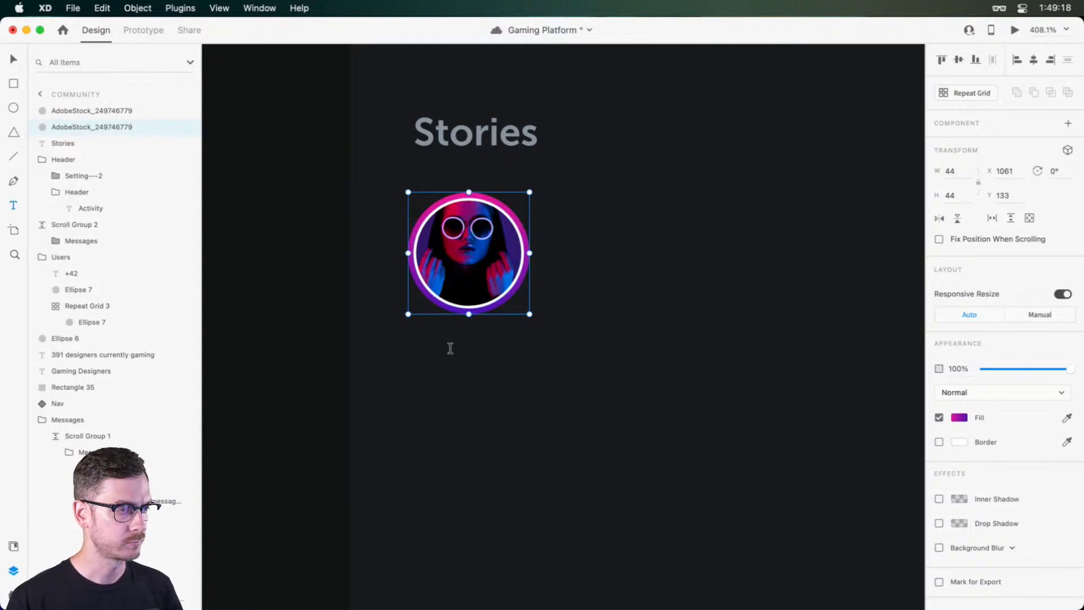
pyautogui.click(450, 348)
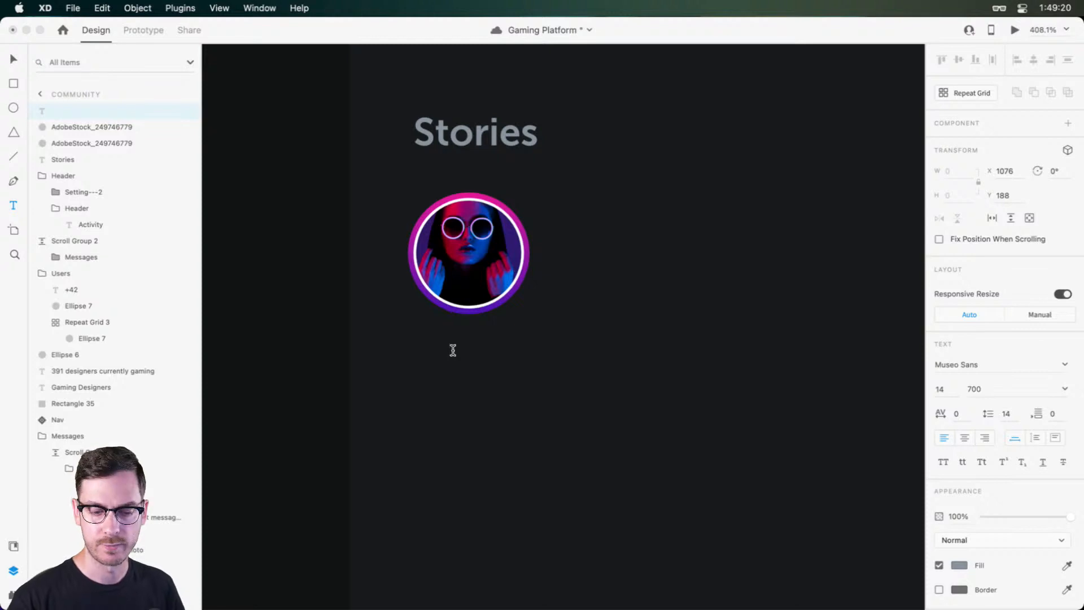
pyautogui.write('Vanessa')
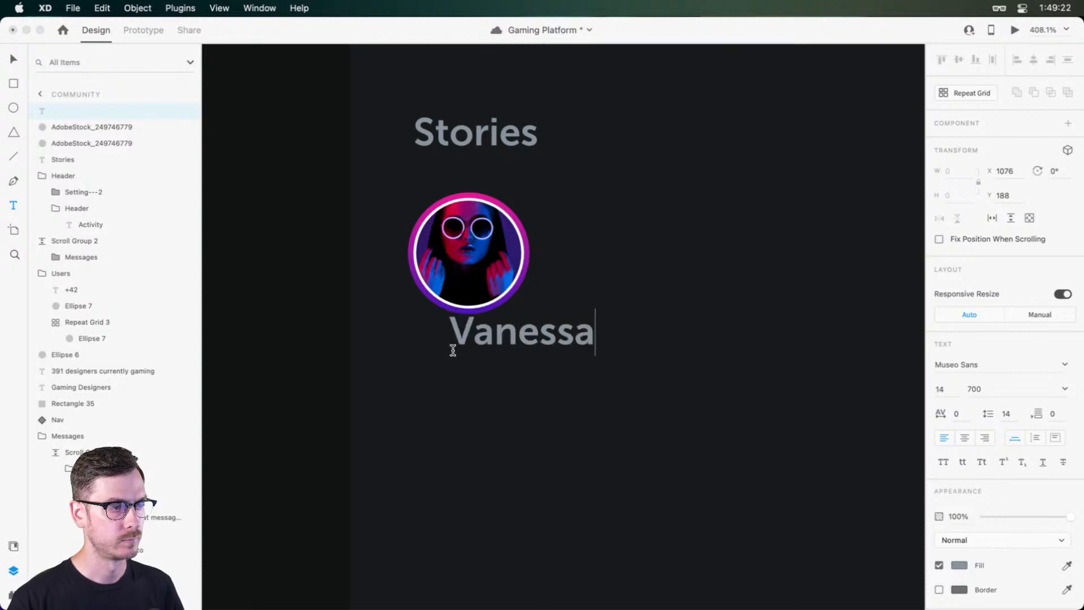
pyautogui.press('Escape')
pyautogui.moveTo(522, 356); pyautogui.dragTo(479, 353)
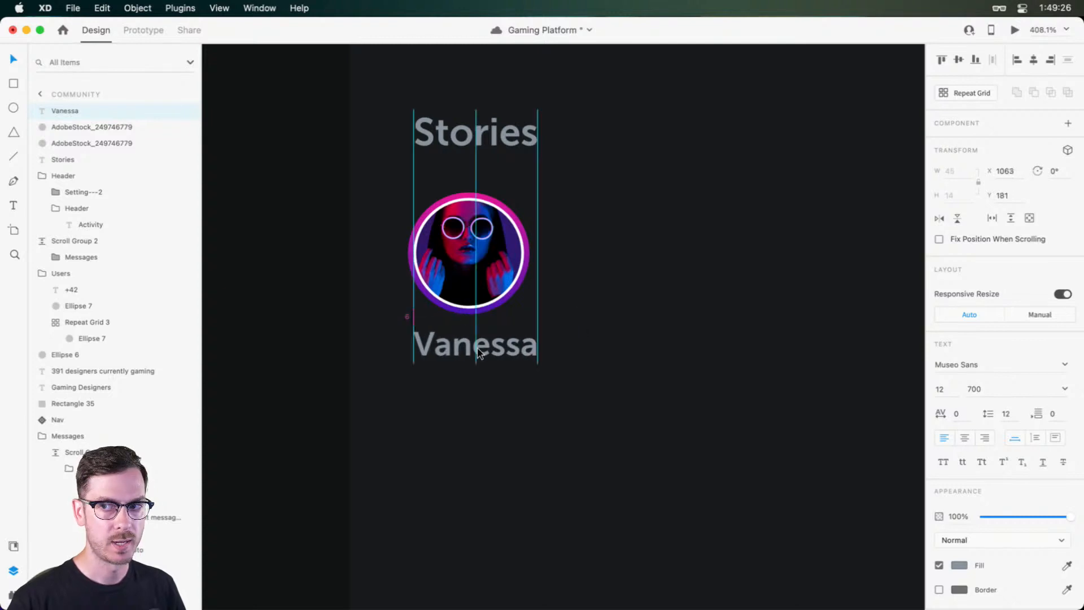
# Step: Set the name label's fill to light gray #CED4DB and its weight to 500, and nudge it up to Y 180
pyautogui.click(959, 565)
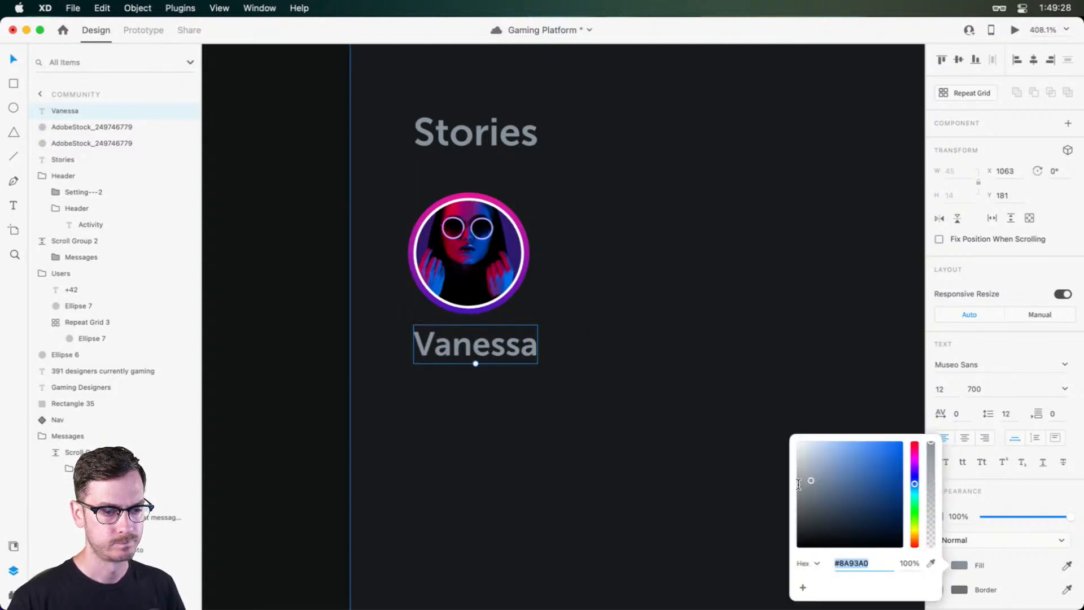
pyautogui.moveTo(800, 477); pyautogui.dragTo(802, 457)
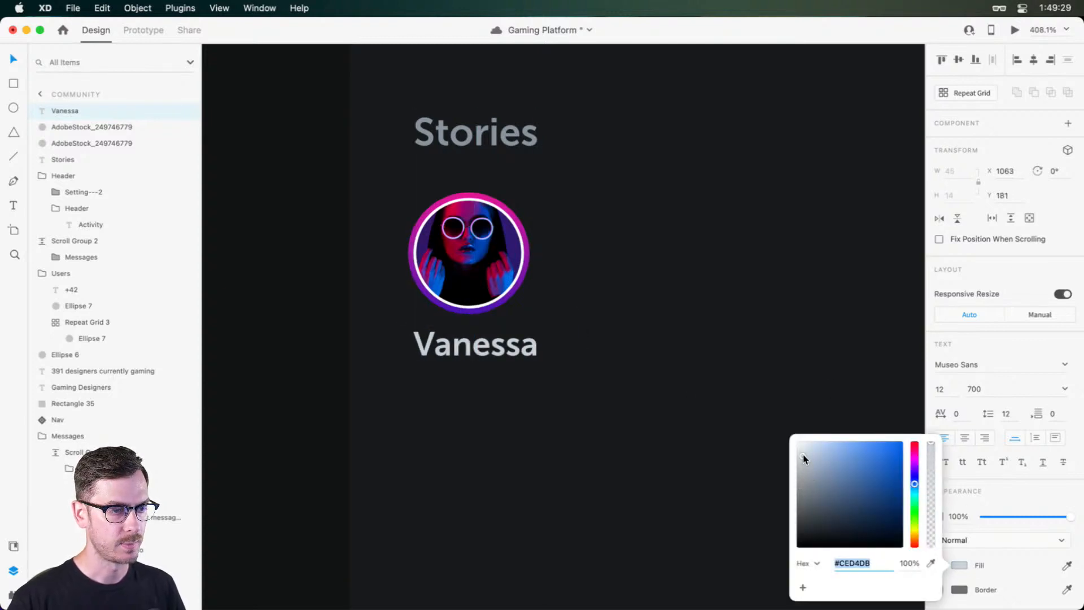
pyautogui.click(1059, 386)
pyautogui.click(994, 448)
pyautogui.moveTo(474, 352); pyautogui.dragTo(475, 347)
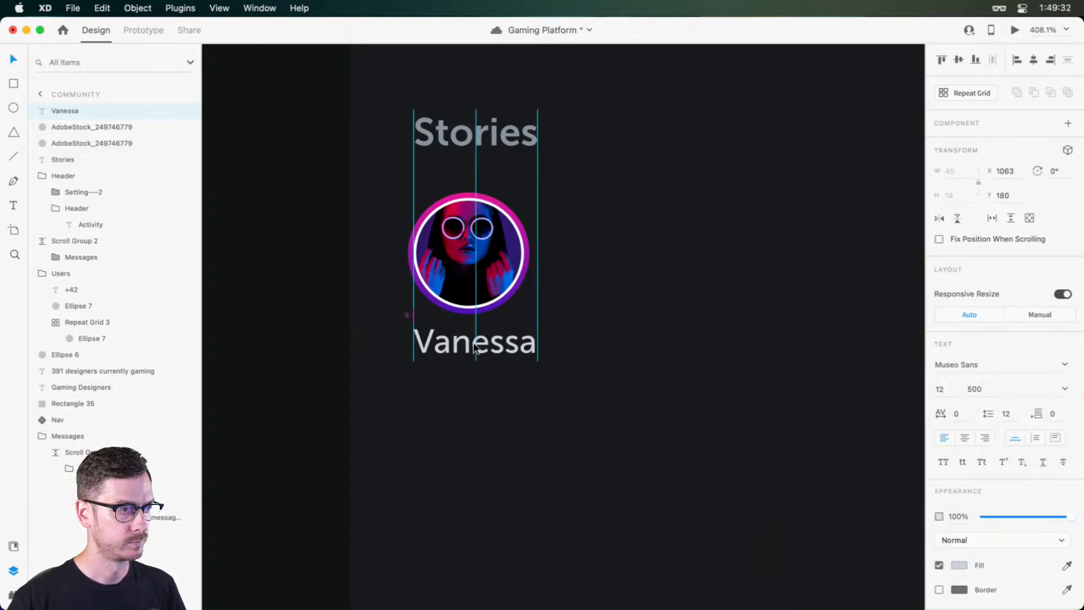
# Step: Center-align the name label's text at size 10, position it centrally under the avatar at X 1064, Y 181, and preview the screen
pyautogui.press('super+Return')
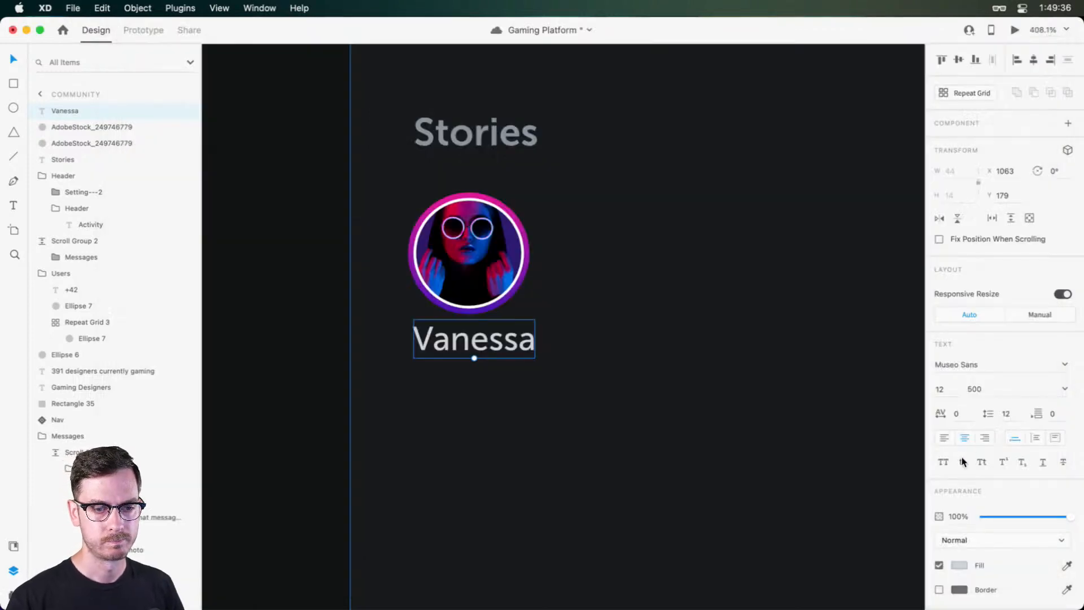
pyautogui.press('super+w')
pyautogui.click(950, 396)
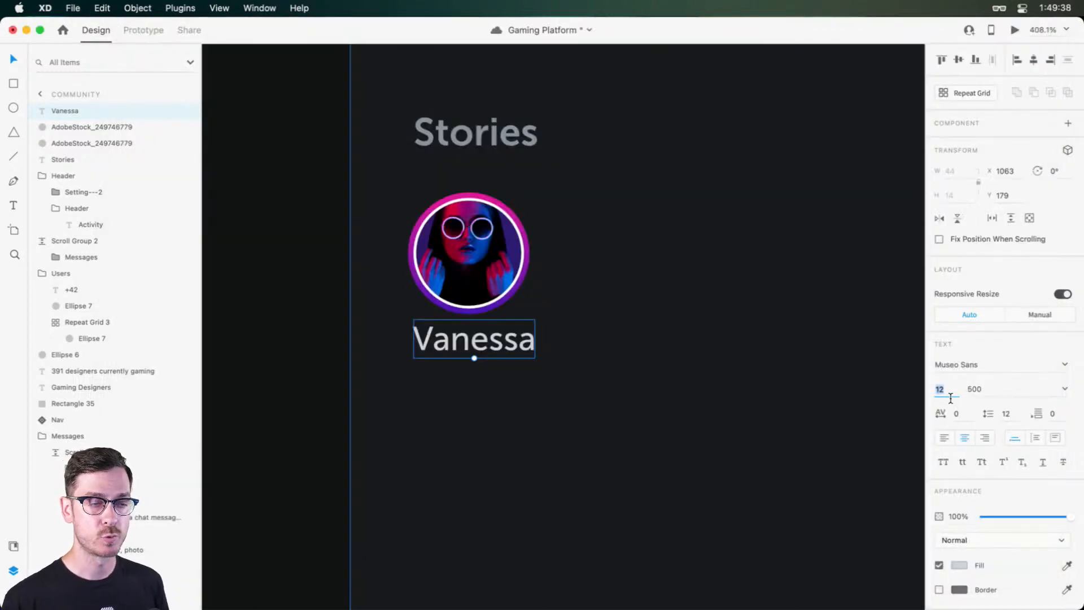
pyautogui.press('Down')
pyautogui.press('Down')
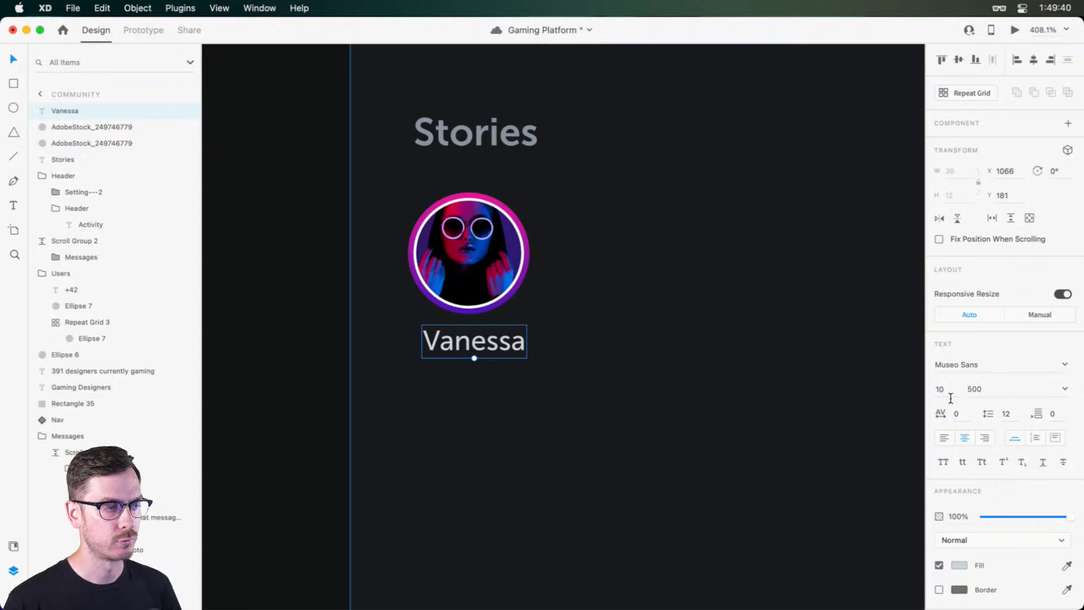
pyautogui.moveTo(480, 338); pyautogui.dragTo(475, 339)
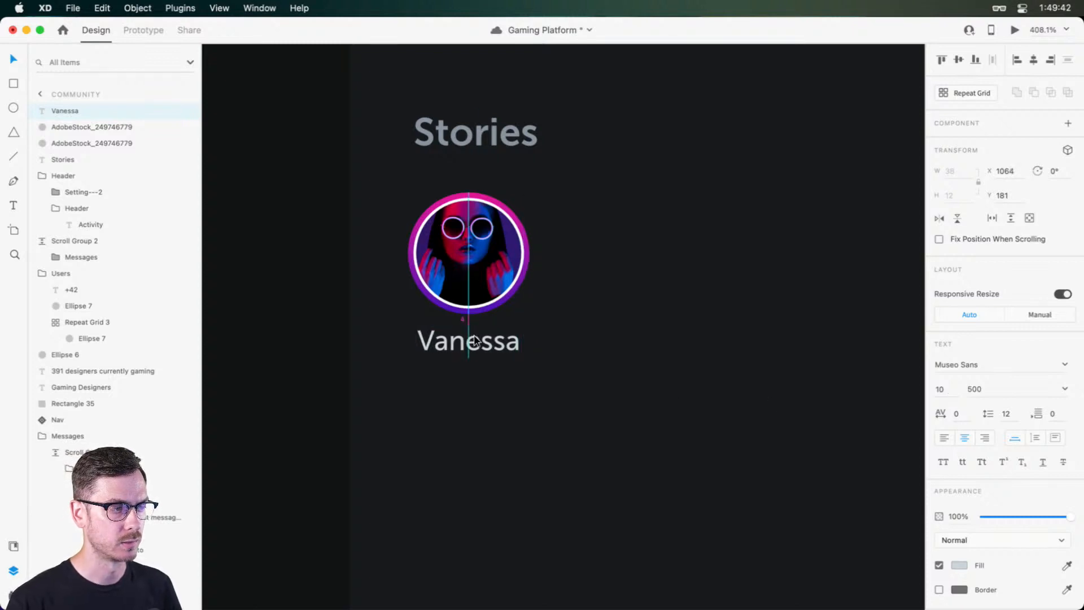
pyautogui.press('super+Return')
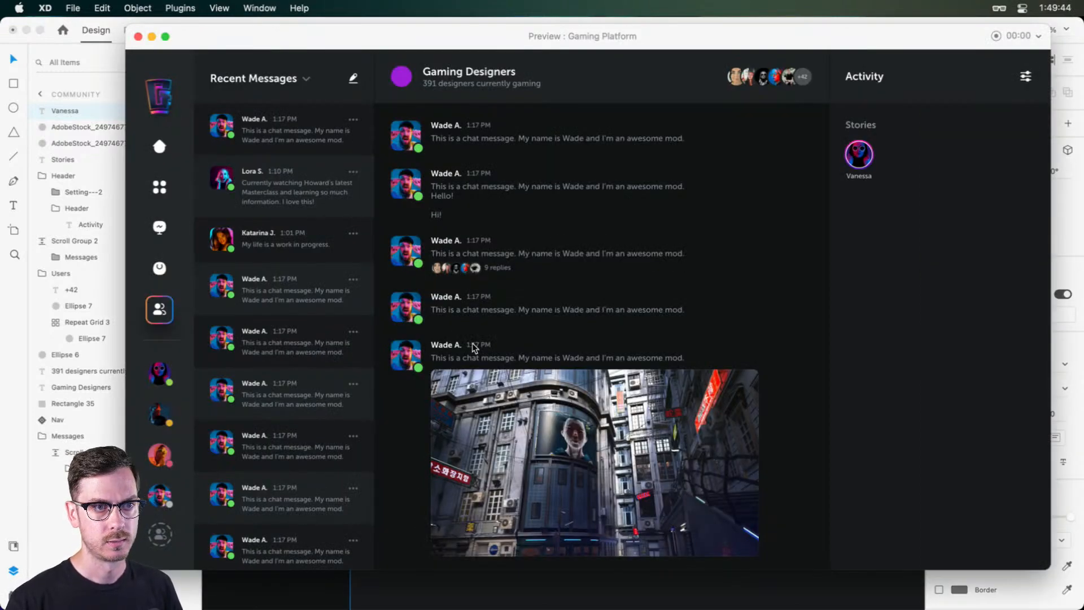
pyautogui.press('super+w')
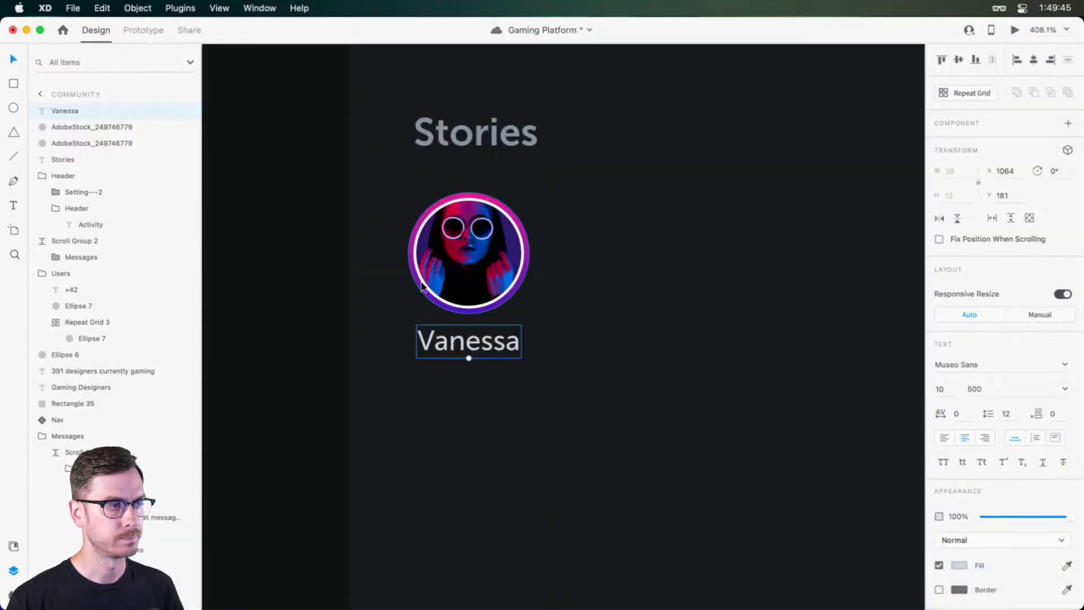
# Step: Group the name label with both avatar circles and name the group Story
pyautogui.click(497, 254)
pyautogui.click(73, 110)
pyautogui.click(73, 142)
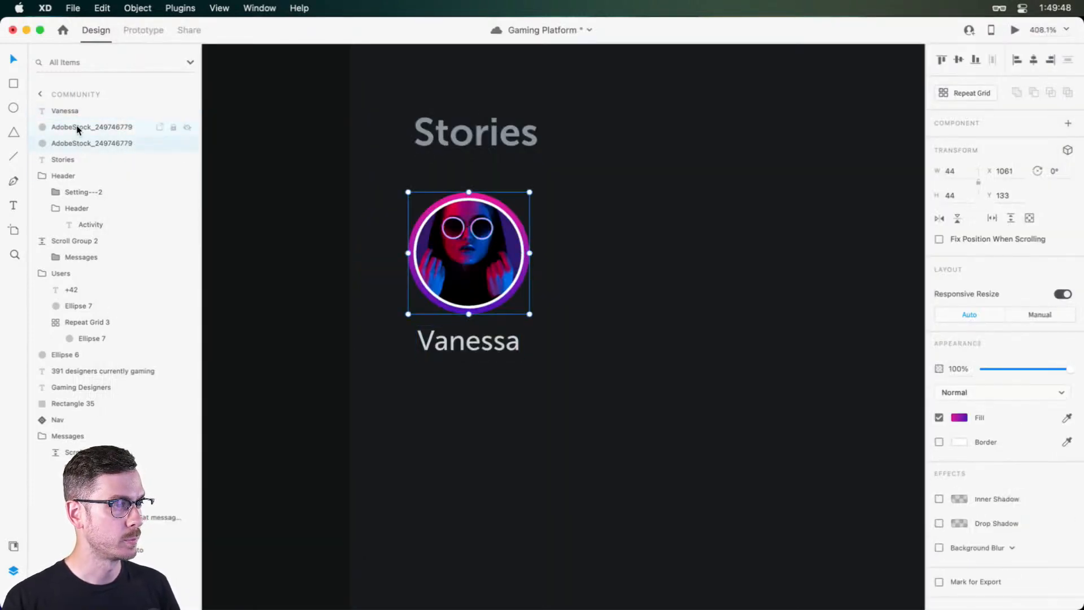
pyautogui.keyDown('shift'); pyautogui.click(79, 111); pyautogui.keyUp('shift')
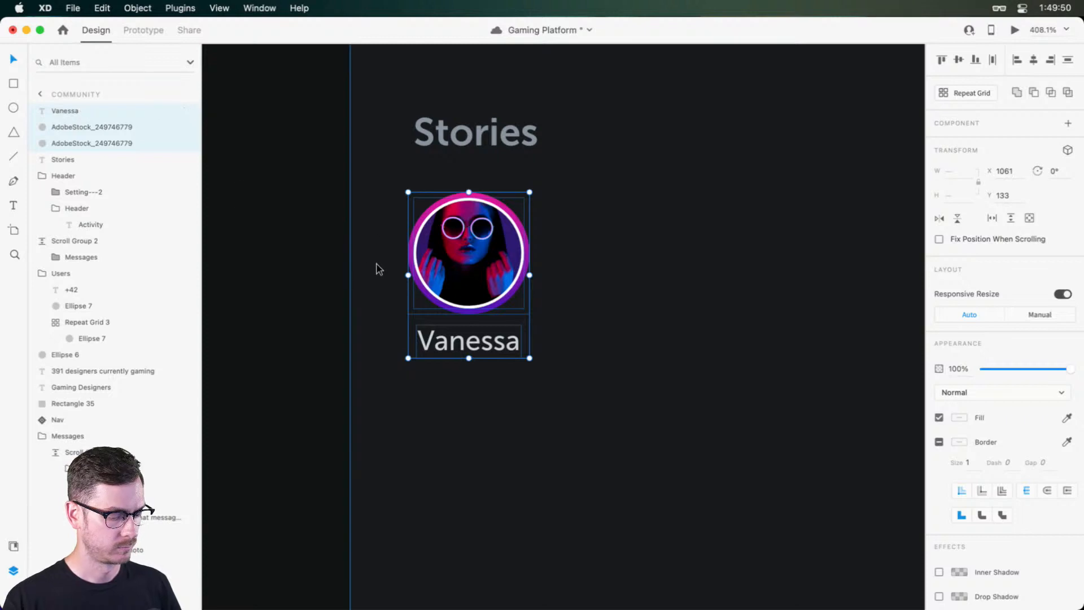
pyautogui.press('super+g')
pyautogui.doubleClick(77, 112)
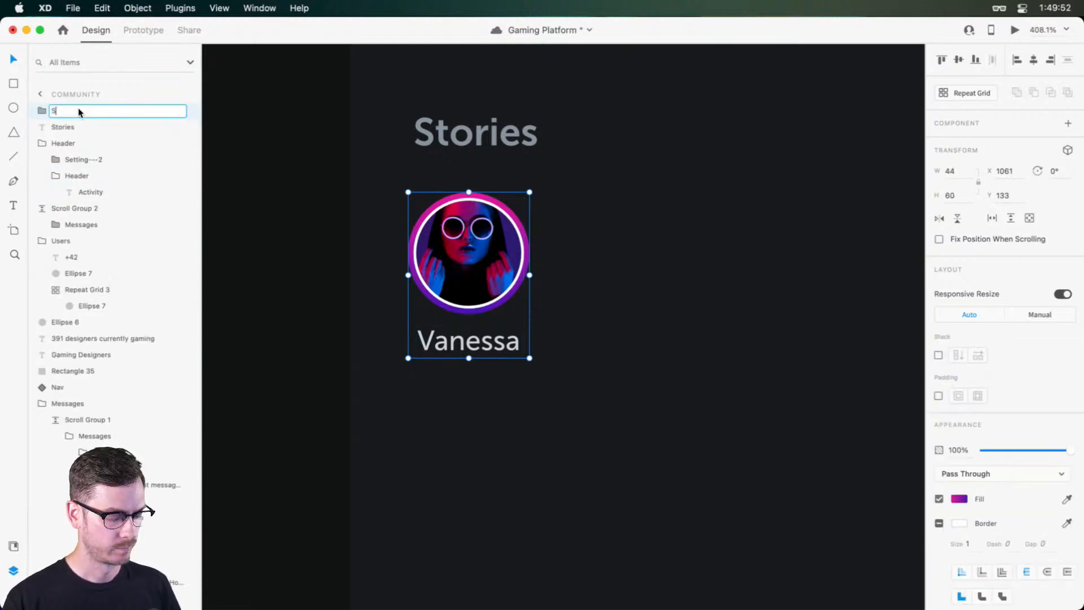
pyautogui.press('Return')
# Step: Convert the Story group into a repeat grid and extend it horizontally across the Activity panel to a width of about 305
pyautogui.scroll(-3, 329, 243)
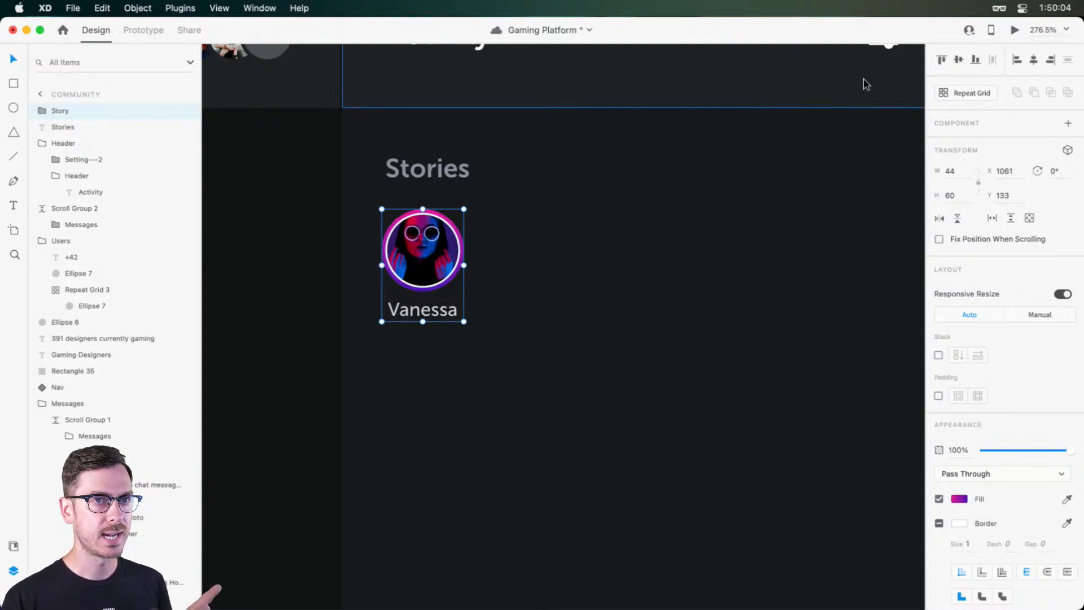
pyautogui.click(965, 95)
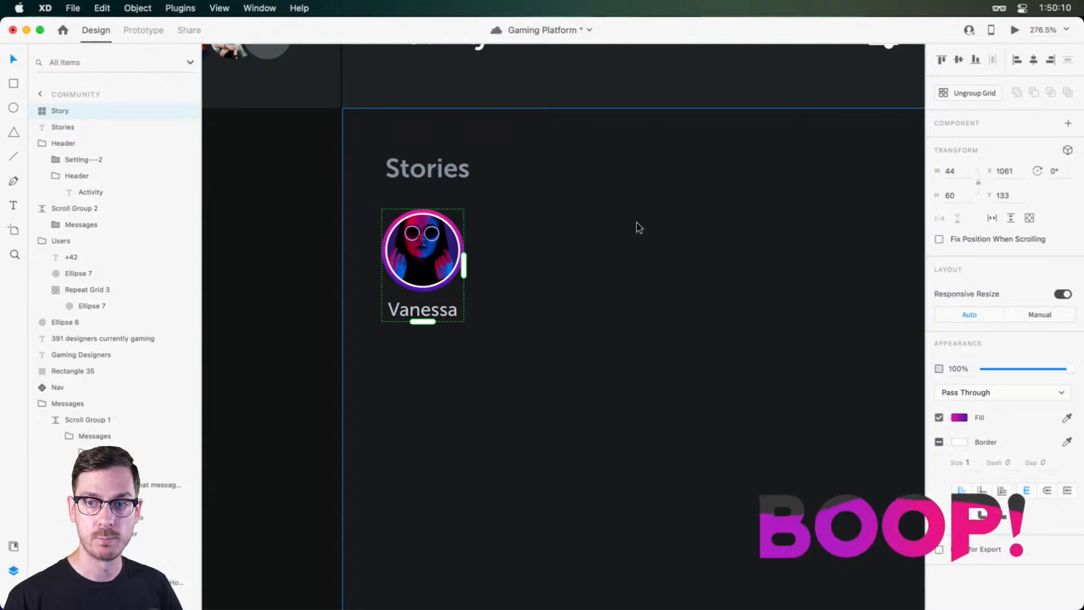
pyautogui.scroll(-3, 486, 258)
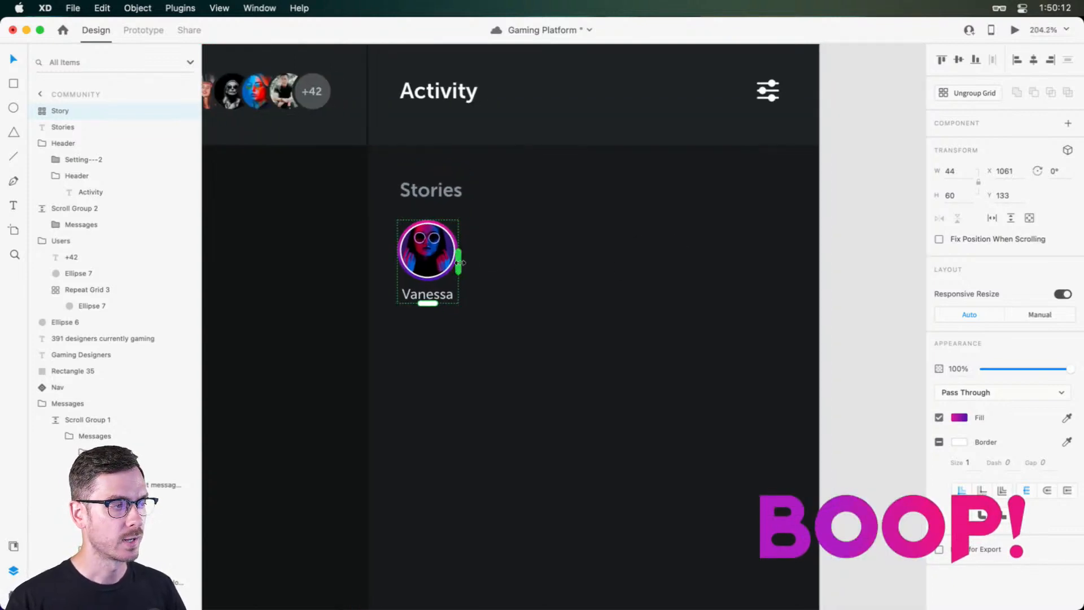
pyautogui.moveTo(457, 261); pyautogui.dragTo(819, 284)
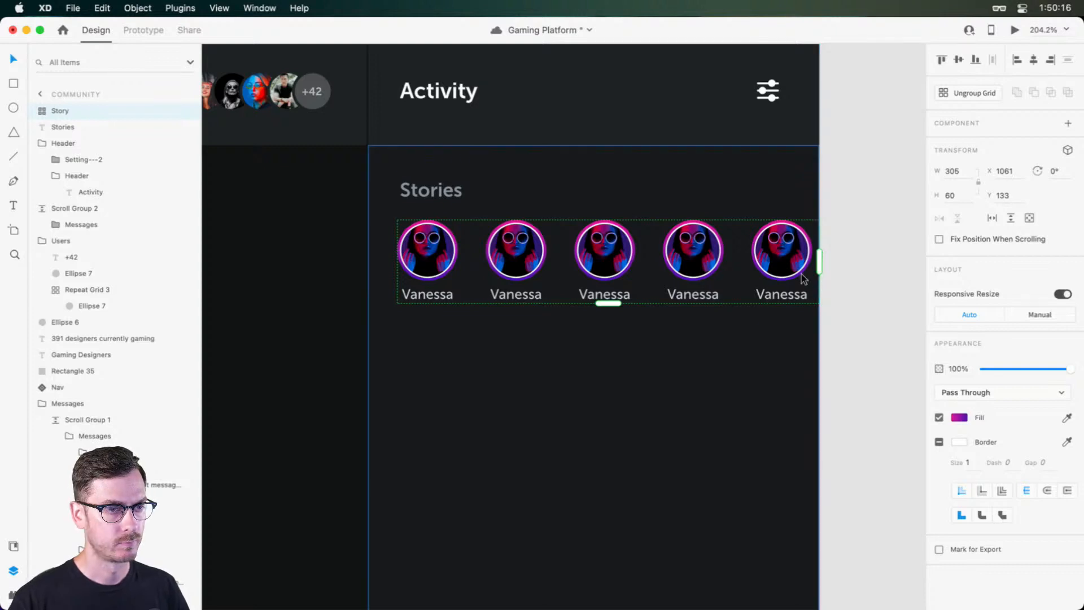
# Step: Tighten the gaps between the story avatars and extend the grid past the artboard edge, giving six avatars about 327 wide overall
pyautogui.moveTo(728, 266); pyautogui.dragTo(702, 263)
pyautogui.moveTo(792, 263); pyautogui.dragTo(876, 268)
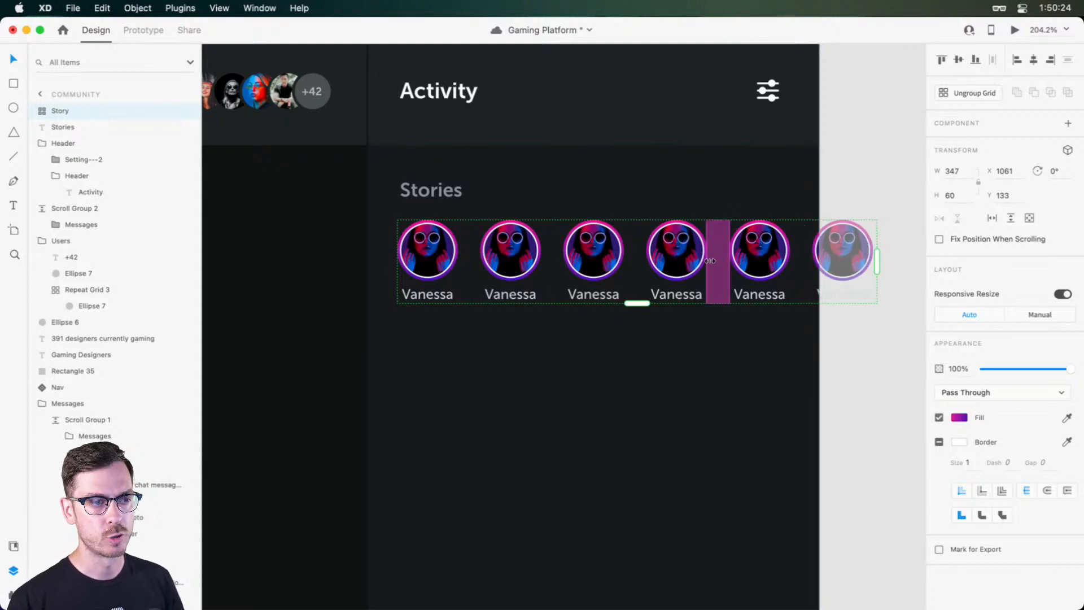
pyautogui.moveTo(707, 256); pyautogui.dragTo(689, 250)
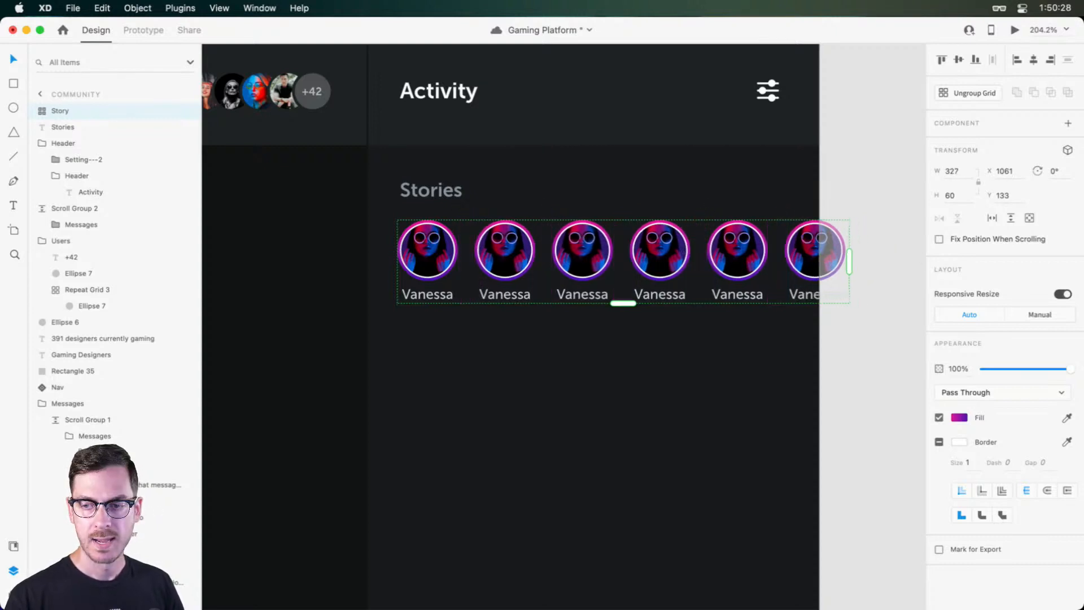
# Step: Fill the repeated avatar circles with the first six AdobeStock images from the Neon Avatars folder in Finder
pyautogui.press('super+Tab')
pyautogui.click(509, 373)
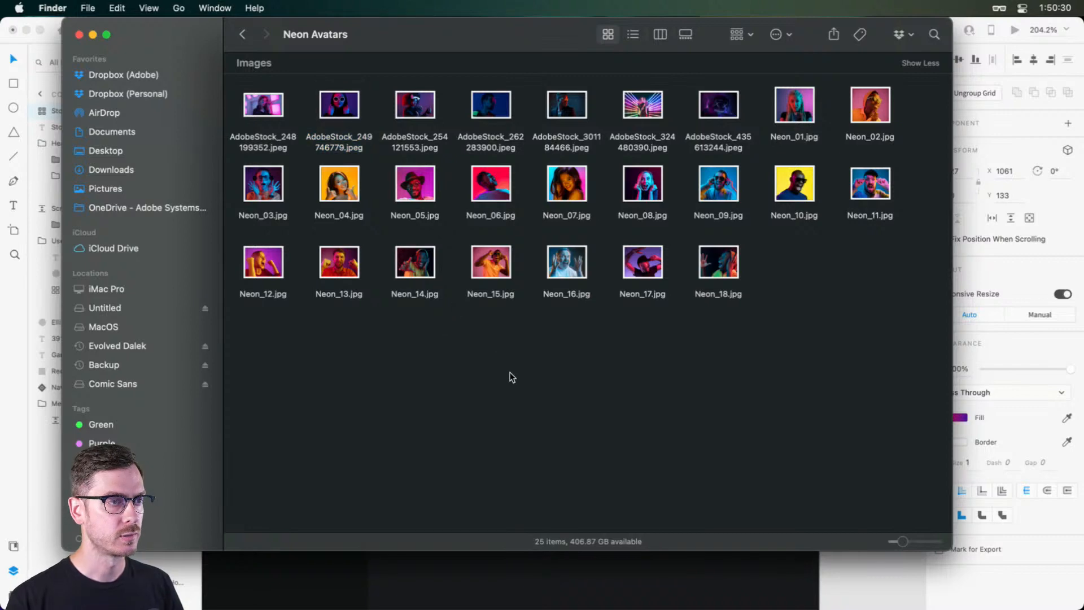
pyautogui.moveTo(229, 103); pyautogui.dragTo(647, 108)
pyautogui.press('super+Tab')
pyautogui.moveTo(643, 101); pyautogui.dragTo(442, 242)
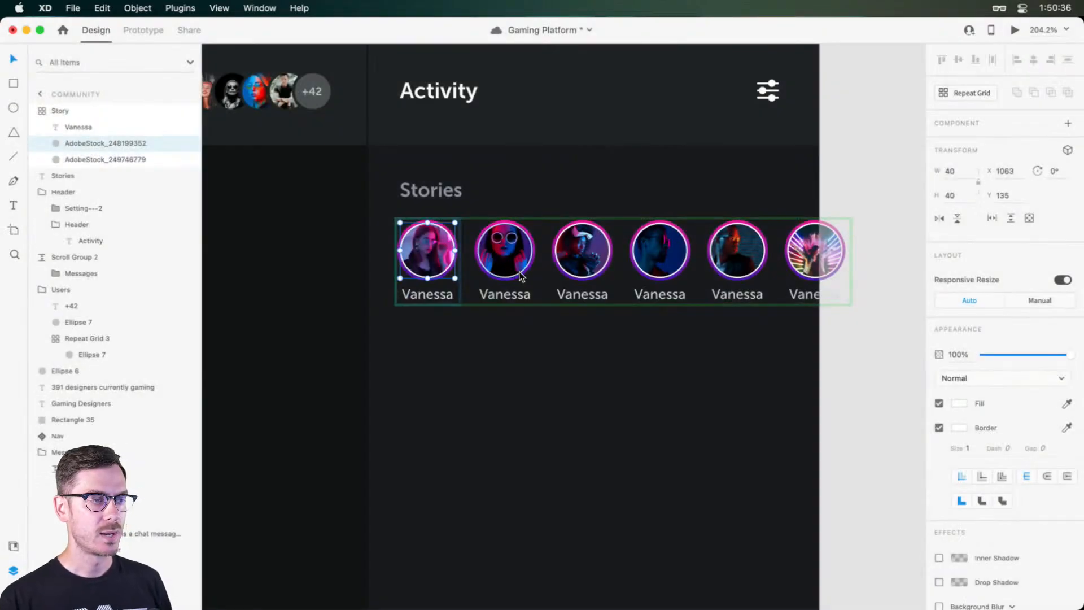
pyautogui.click(530, 333)
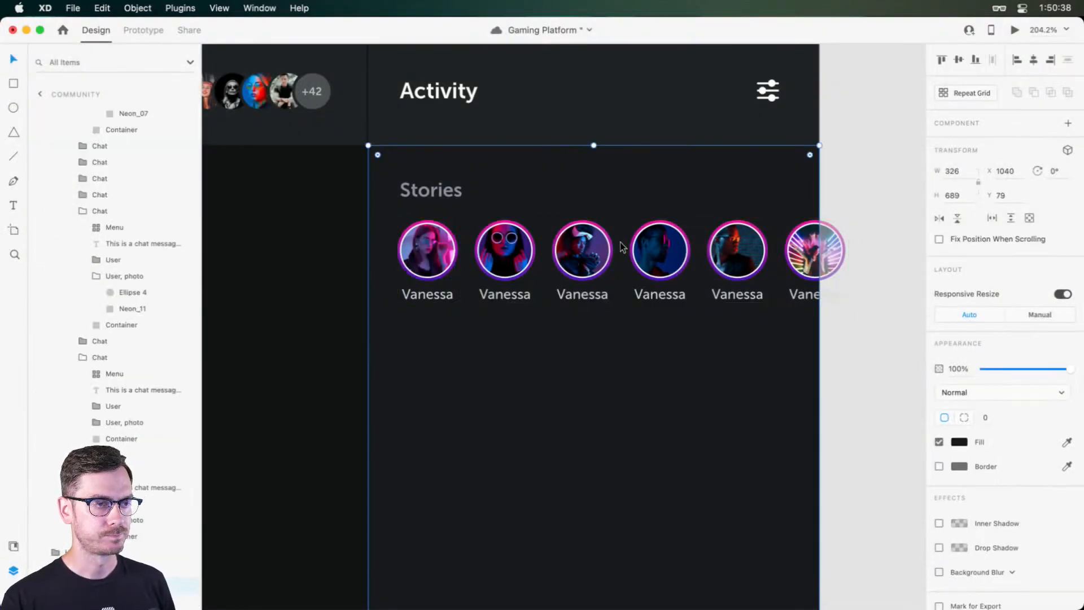
# Step: Select the gradient ring circle behind the fourth story avatar and save the document
pyautogui.scroll(5, 411, 248)
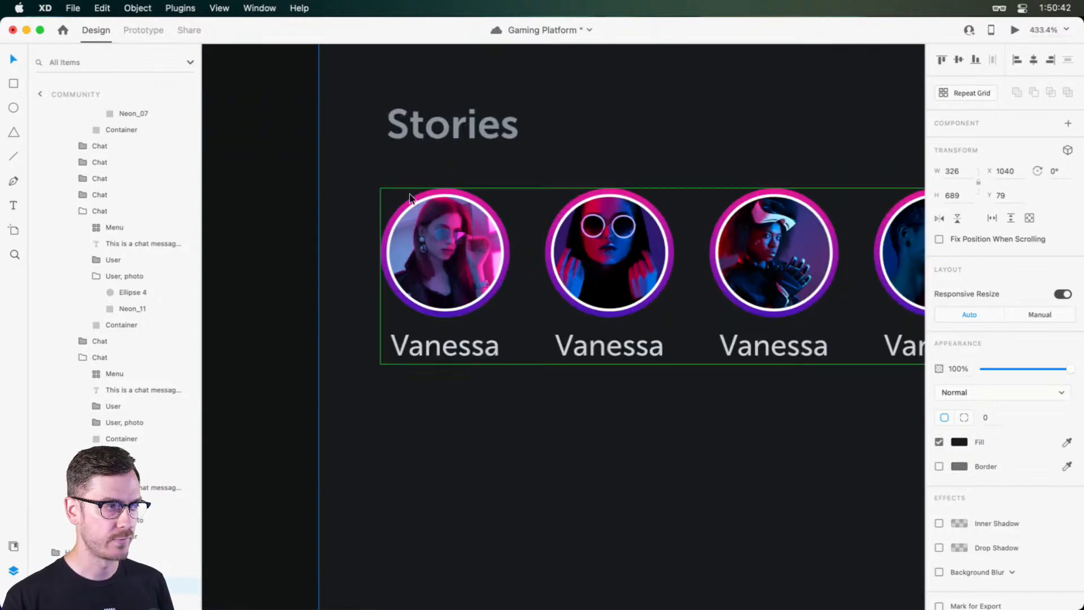
pyautogui.hscroll(10, 489, 265)
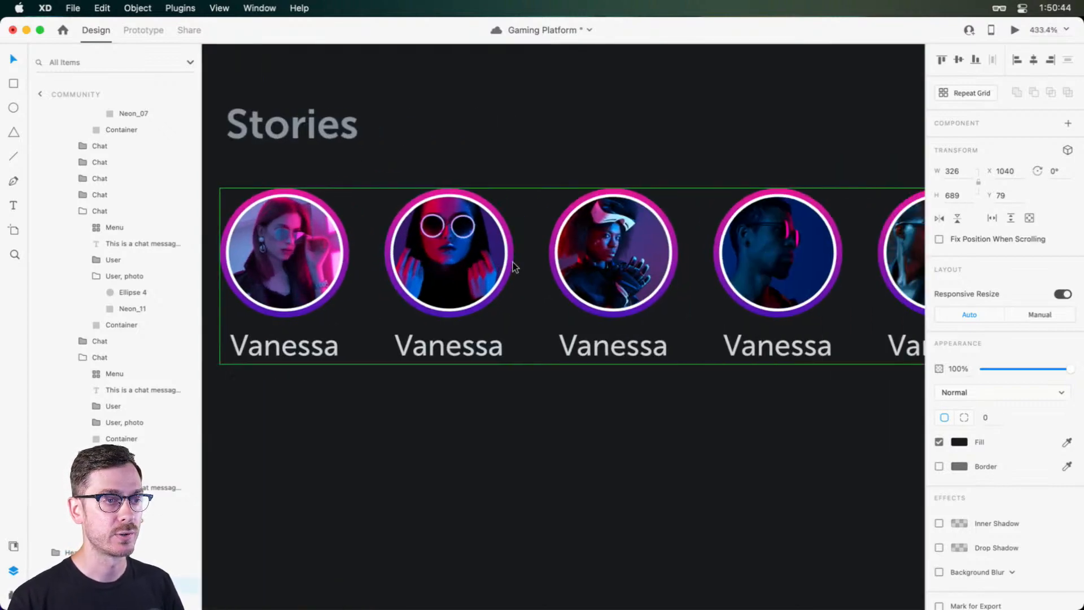
pyautogui.doubleClick(491, 231)
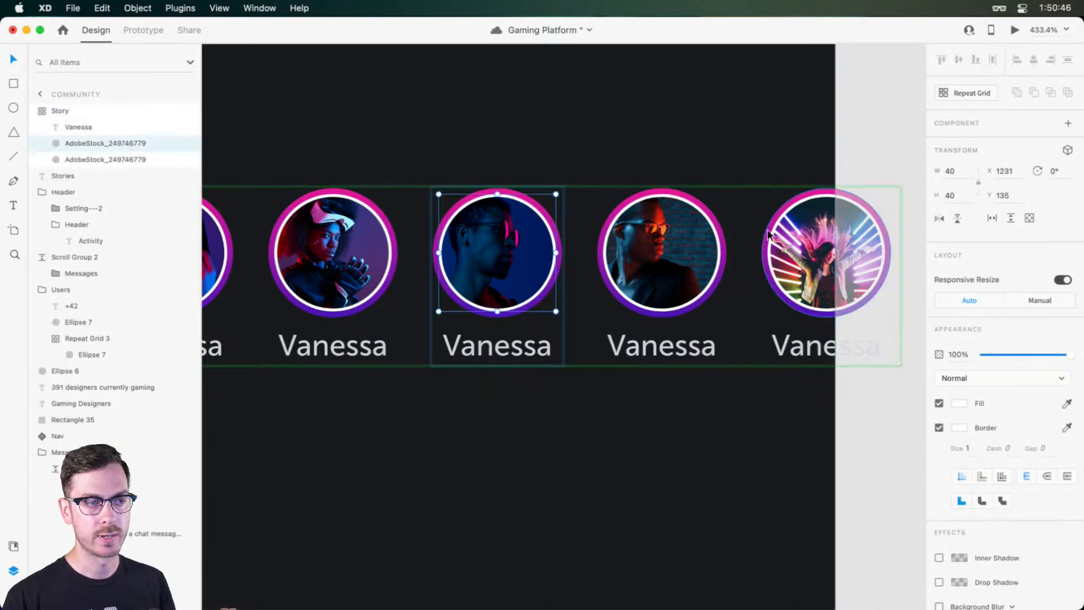
pyautogui.click(542, 207)
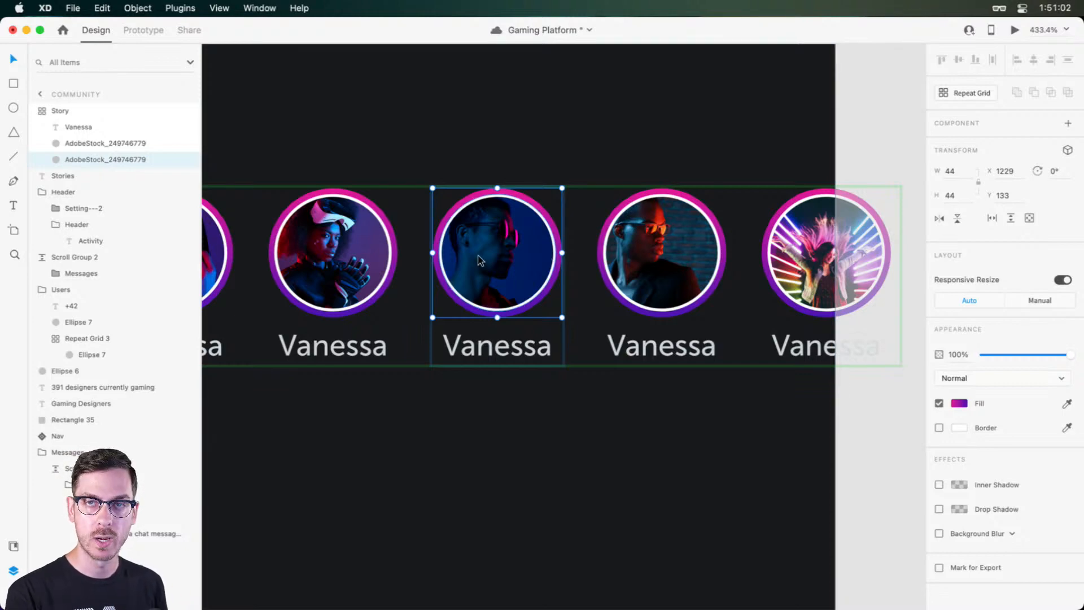
pyautogui.press('super+s')
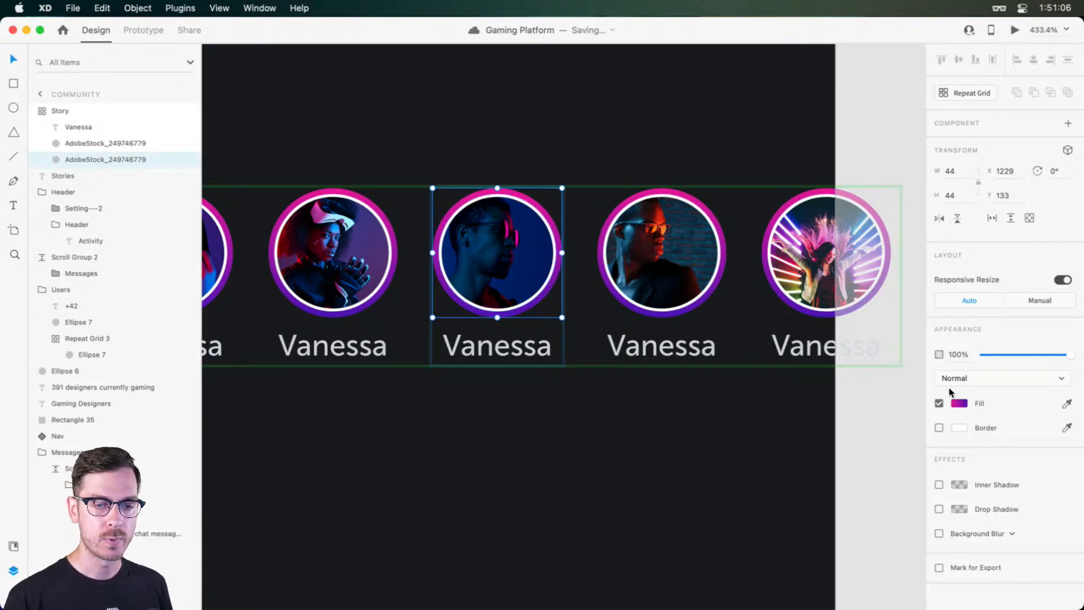
# Step: Try recoloring both stops of the selected ring's linear gradient to gray and check the other avatars in the grid
pyautogui.click(958, 403)
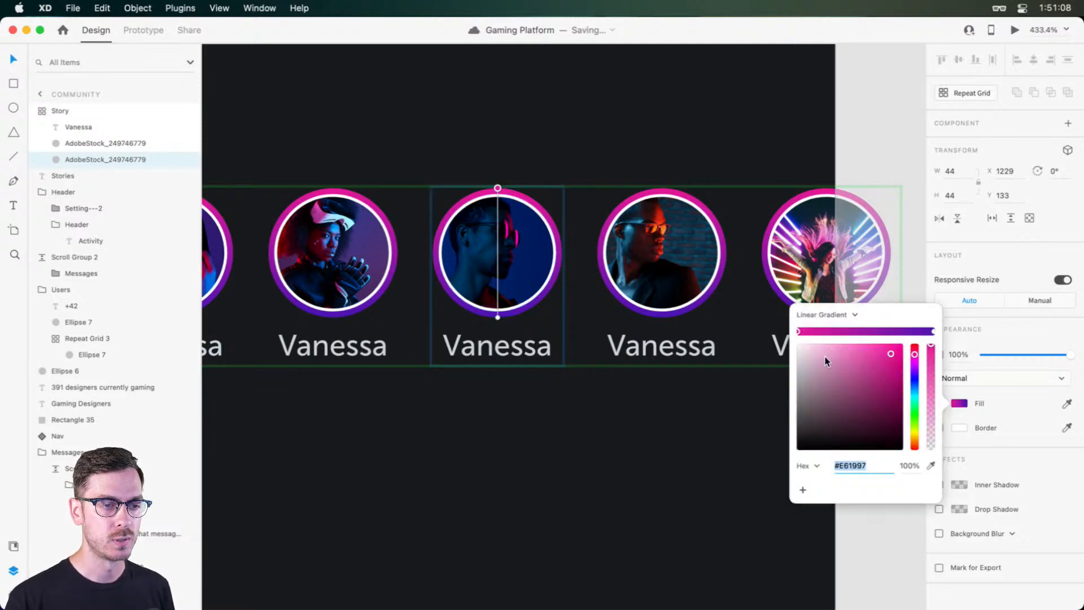
pyautogui.moveTo(824, 357); pyautogui.dragTo(732, 406)
pyautogui.click(933, 332)
pyautogui.click(971, 344)
pyautogui.hscroll(-5, 706, 310)
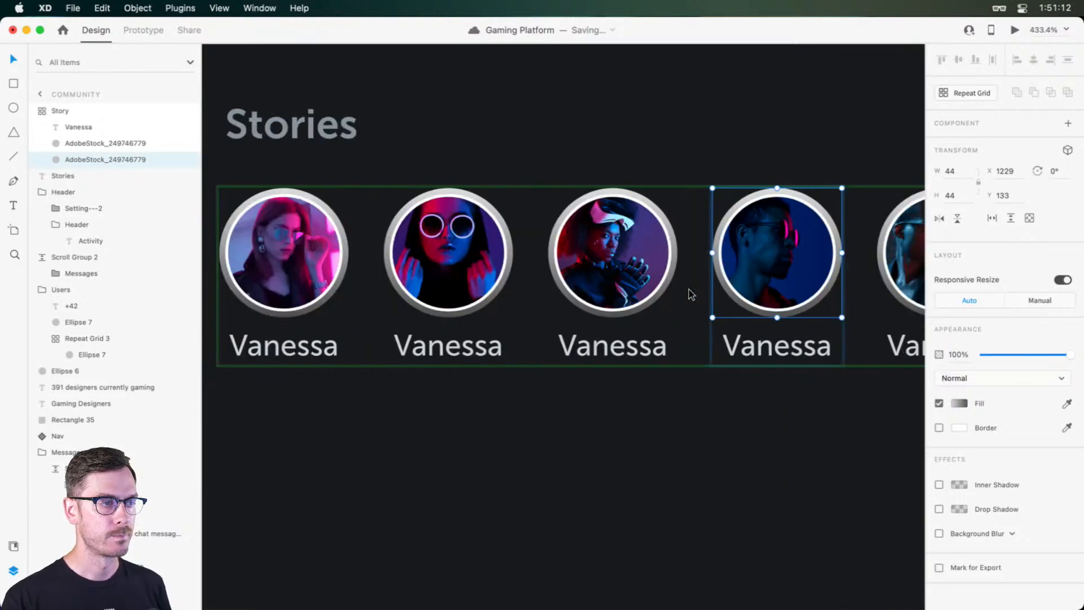
pyautogui.hscroll(-4, 677, 289)
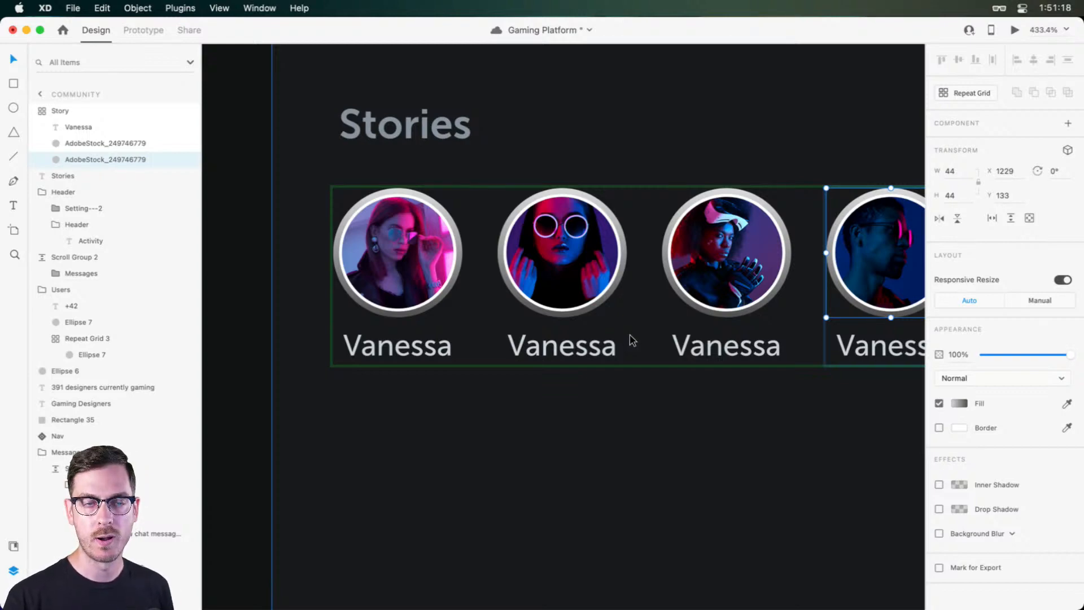
# Step: Undo the gray recoloring of the story avatar rings
pyautogui.hscroll(7, 629, 339)
pyautogui.hotkey('ctrl', 'z')
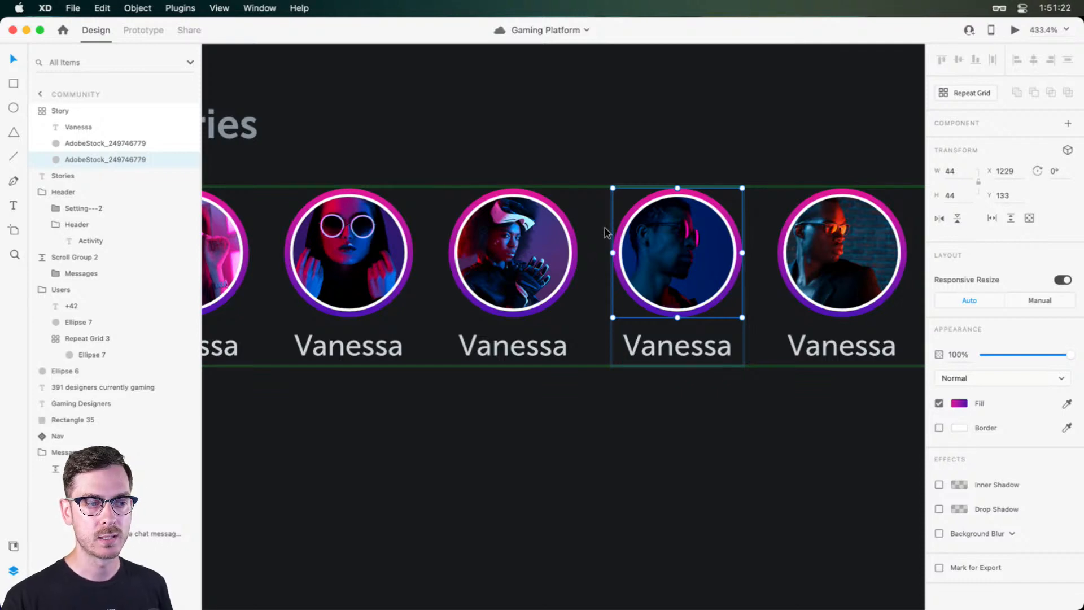
pyautogui.hscroll(-5, 604, 228)
pyautogui.hscroll(5, 603, 215)
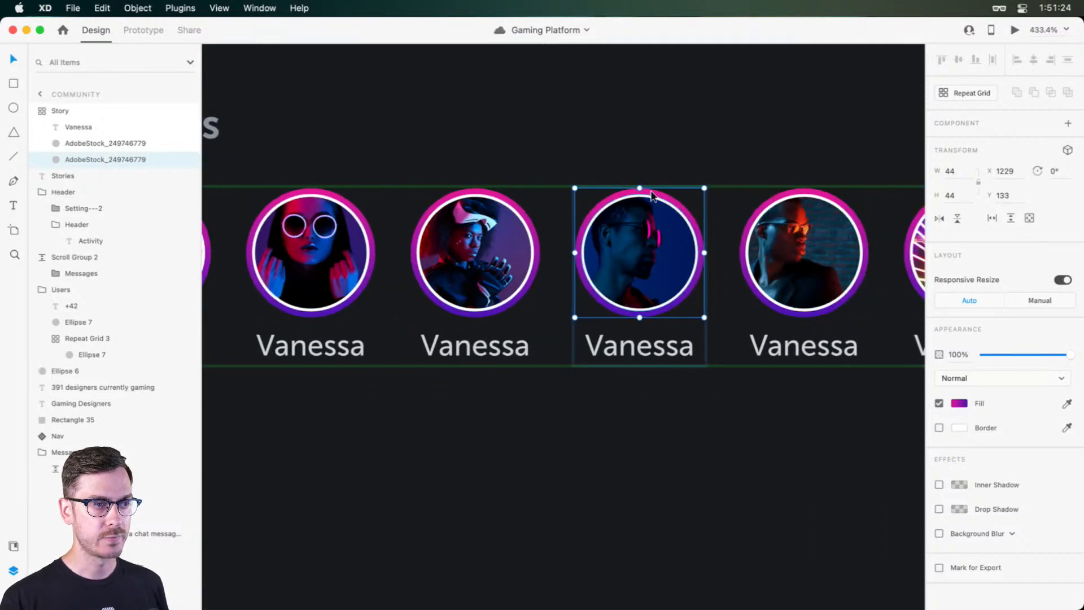
pyautogui.moveTo(656, 190); pyautogui.dragTo(678, 180)
pyautogui.press('super+z')
pyautogui.press('super+z')
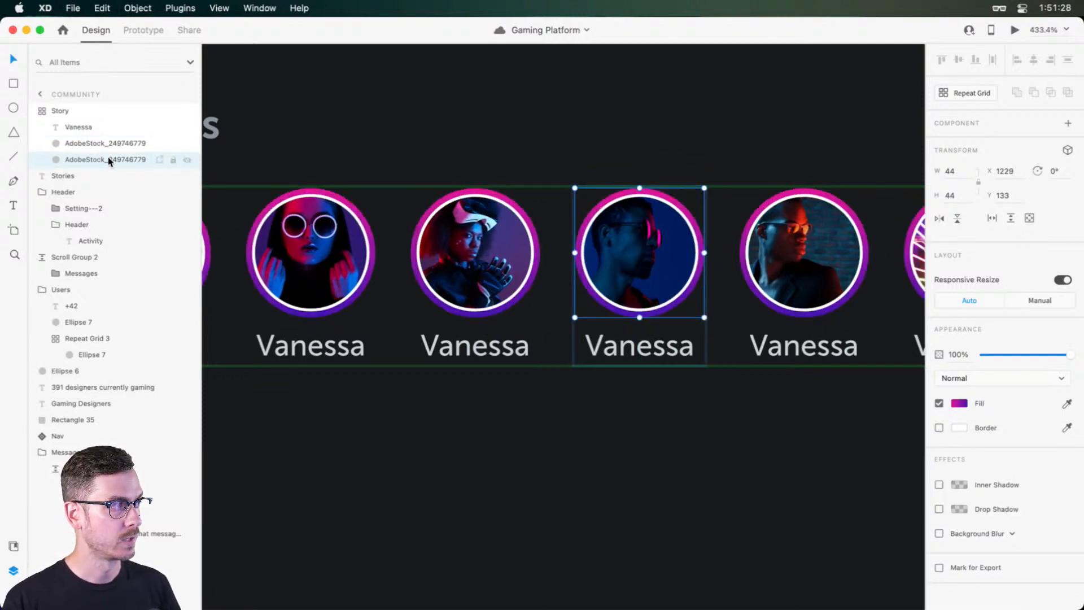
# Step: Rename the ring circle layer Border and convert it into a component
pyautogui.doubleClick(109, 161)
pyautogui.write('Border')
pyautogui.press('Return')
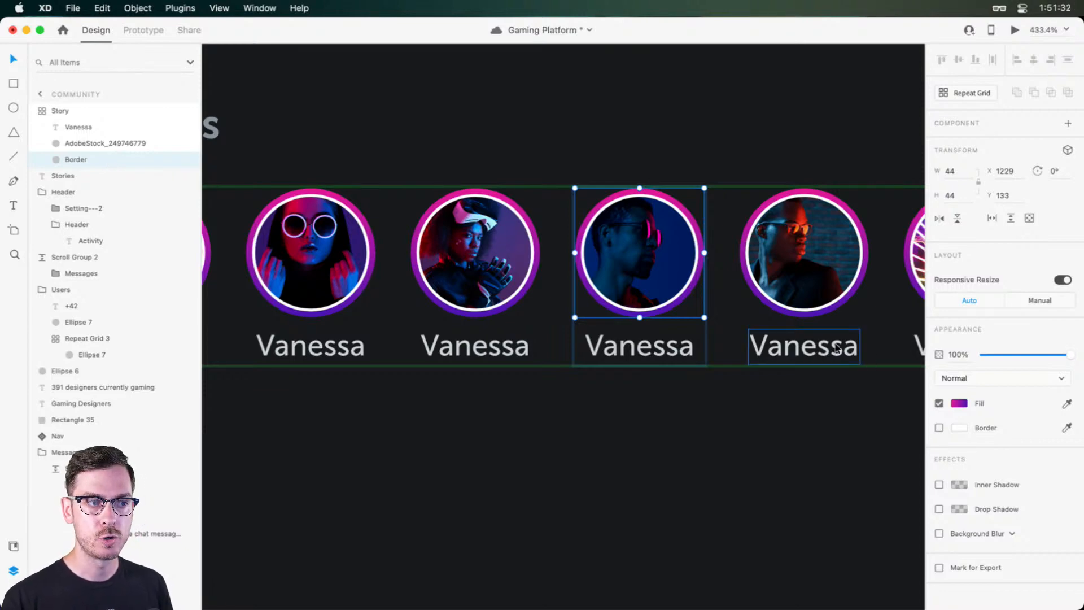
pyautogui.press('super+k')
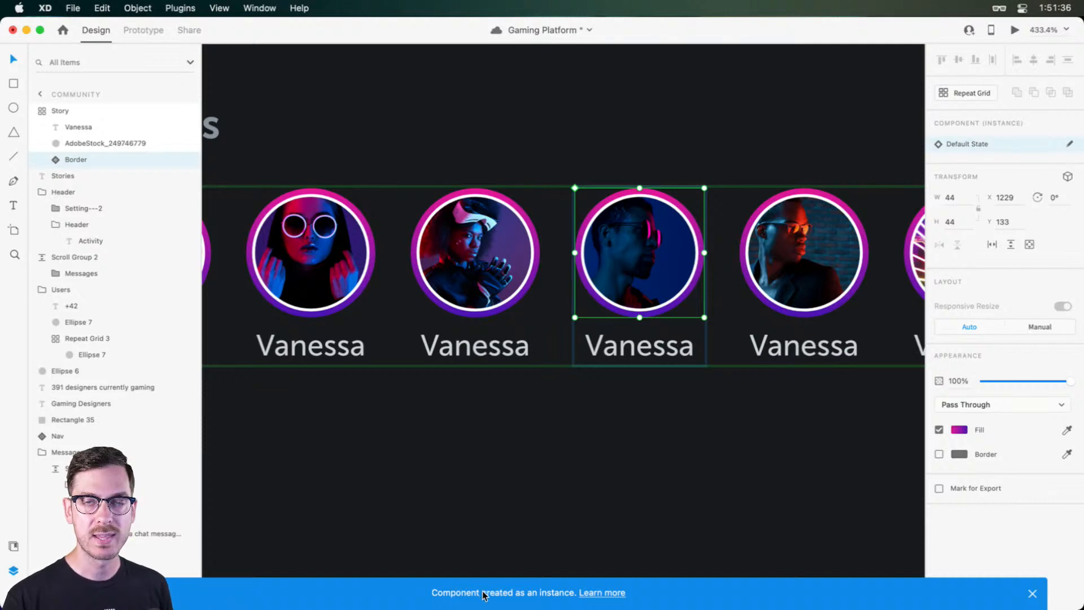
pyautogui.click(1032, 592)
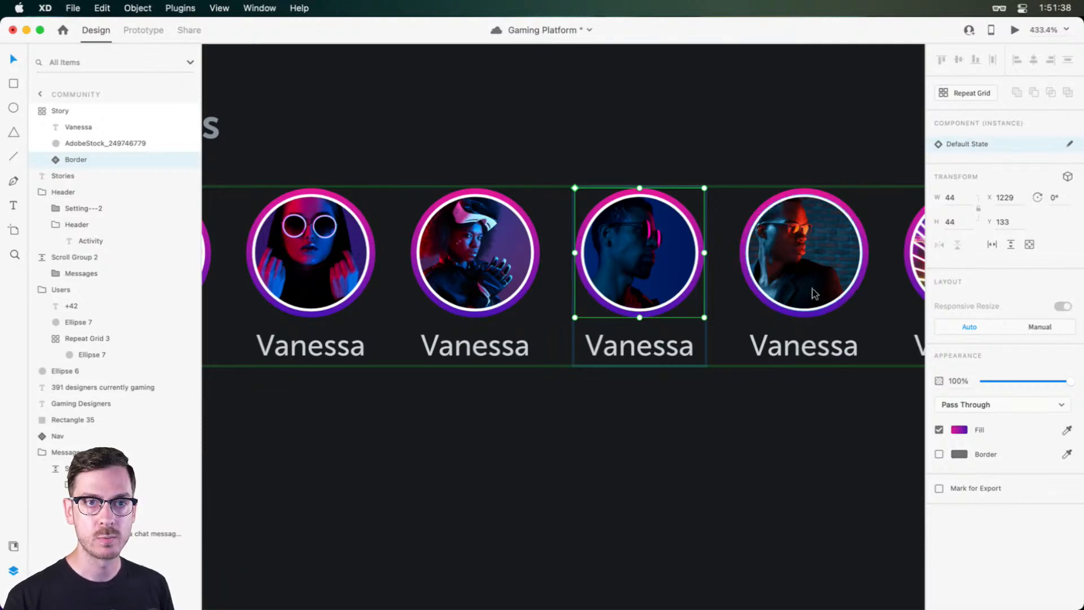
# Step: Change the fourth avatar's Border fill from a linear gradient to solid dark gray #454545
pyautogui.click(959, 429)
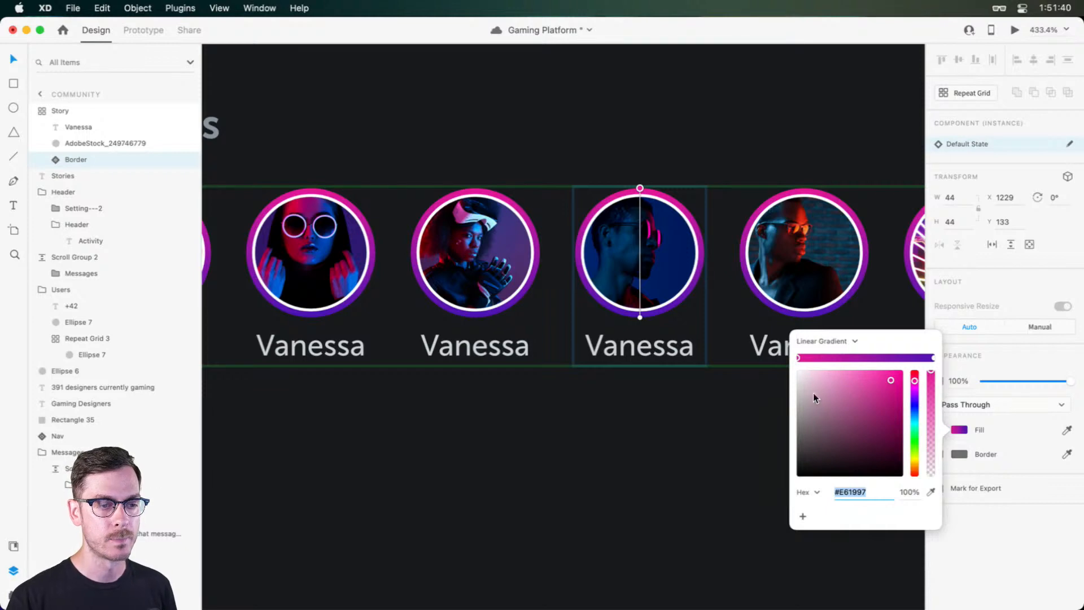
pyautogui.click(820, 340)
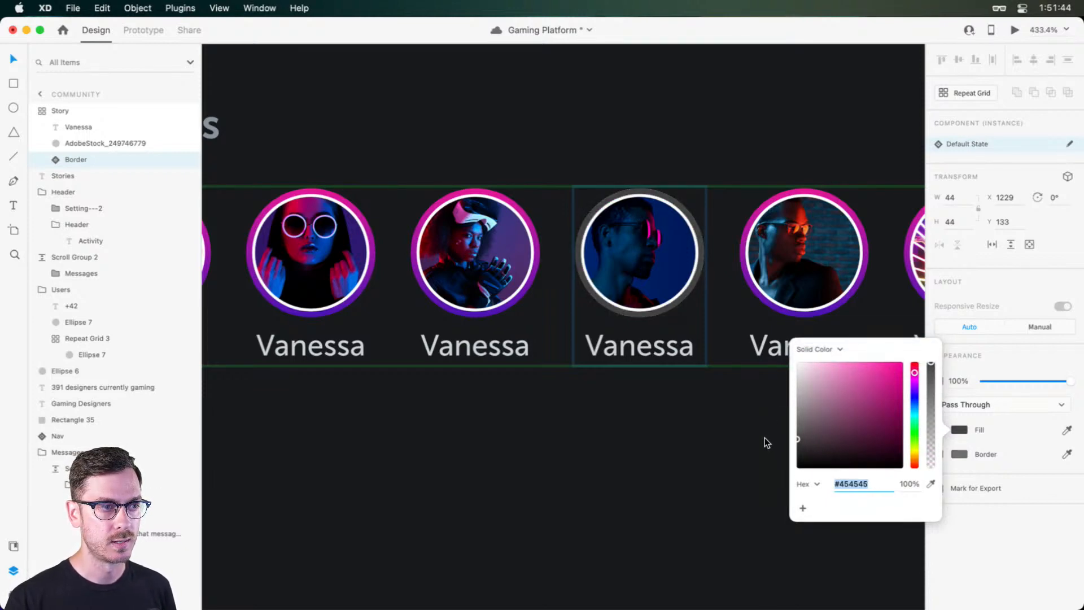
pyautogui.press('Escape')
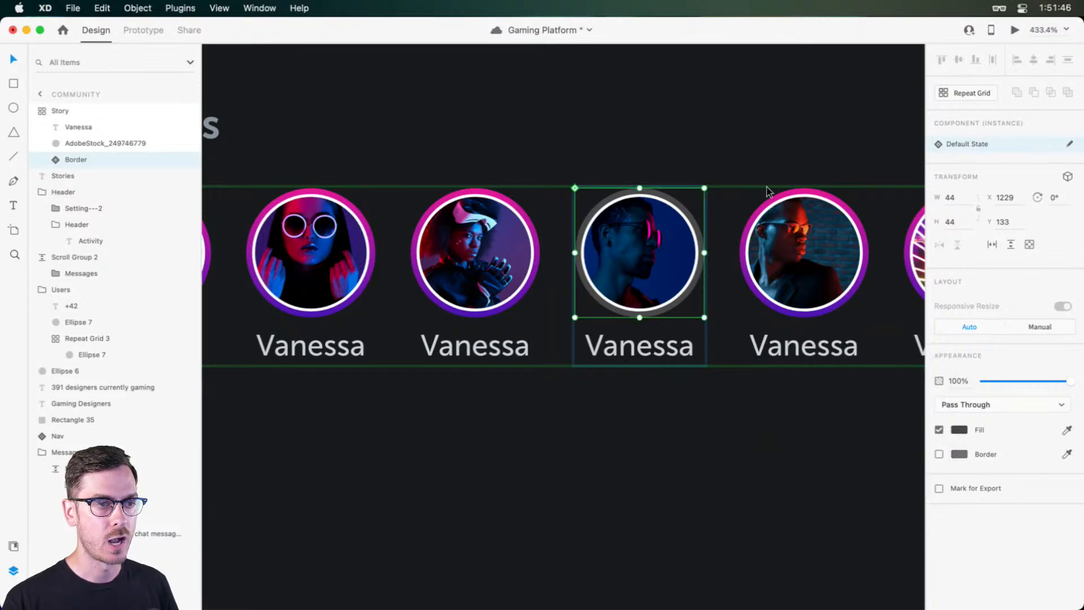
# Step: Apply the dark gray ring's appearance to the rings of the fifth and sixth story avatars
pyautogui.keyDown('super'); pyautogui.click(780, 195); pyautogui.keyUp('super')
pyautogui.press('super+alt+v')
pyautogui.hscroll(4, 776, 192)
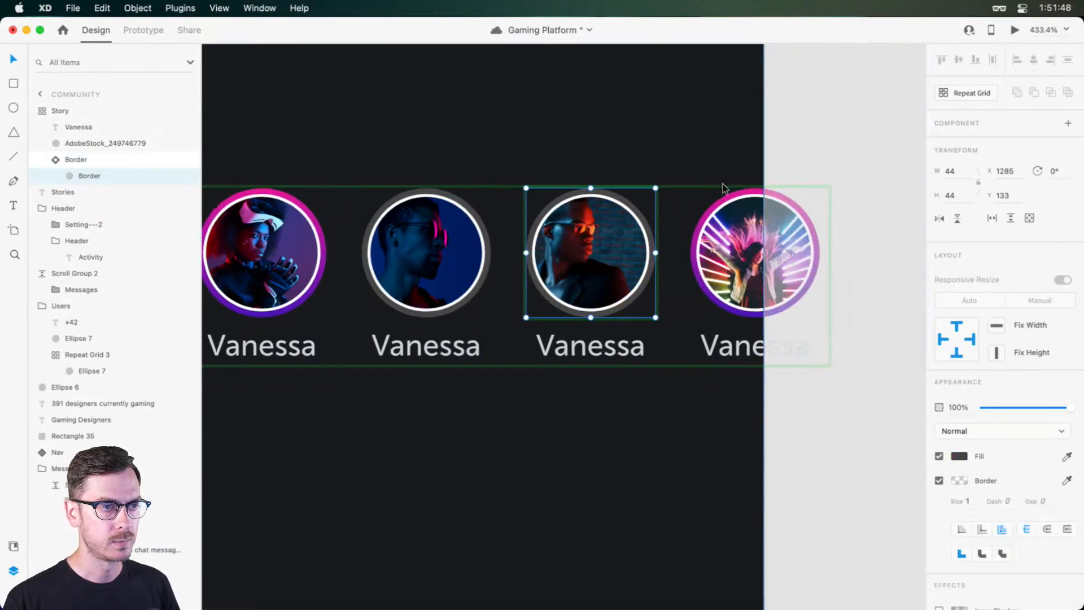
pyautogui.keyDown('super'); pyautogui.click(737, 189); pyautogui.keyUp('super')
pyautogui.press('super+alt+v')
pyautogui.hscroll(-5, 705, 218)
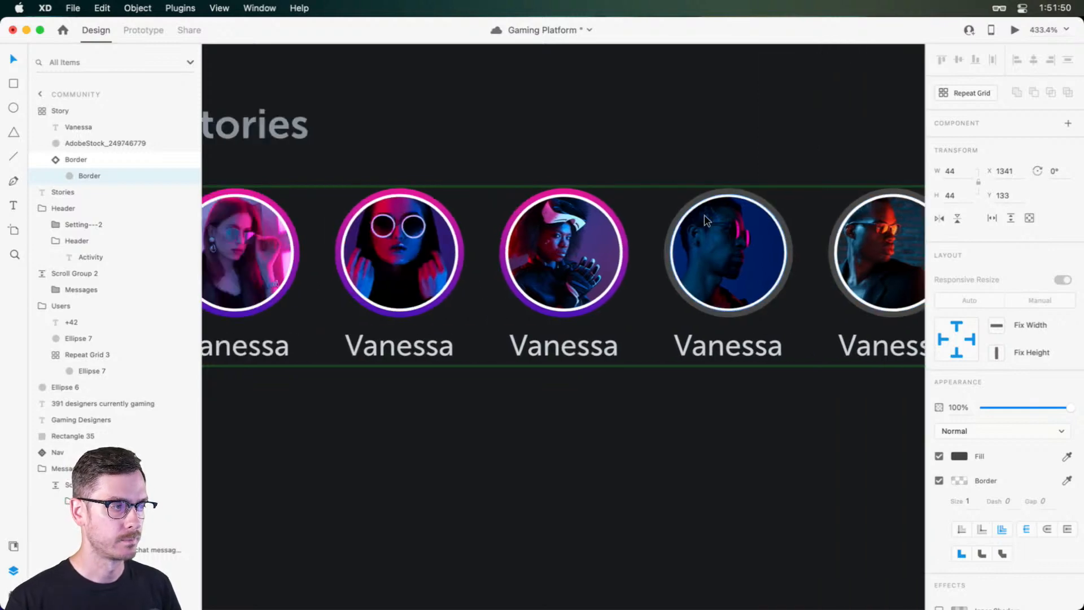
pyautogui.hscroll(-3, 704, 220)
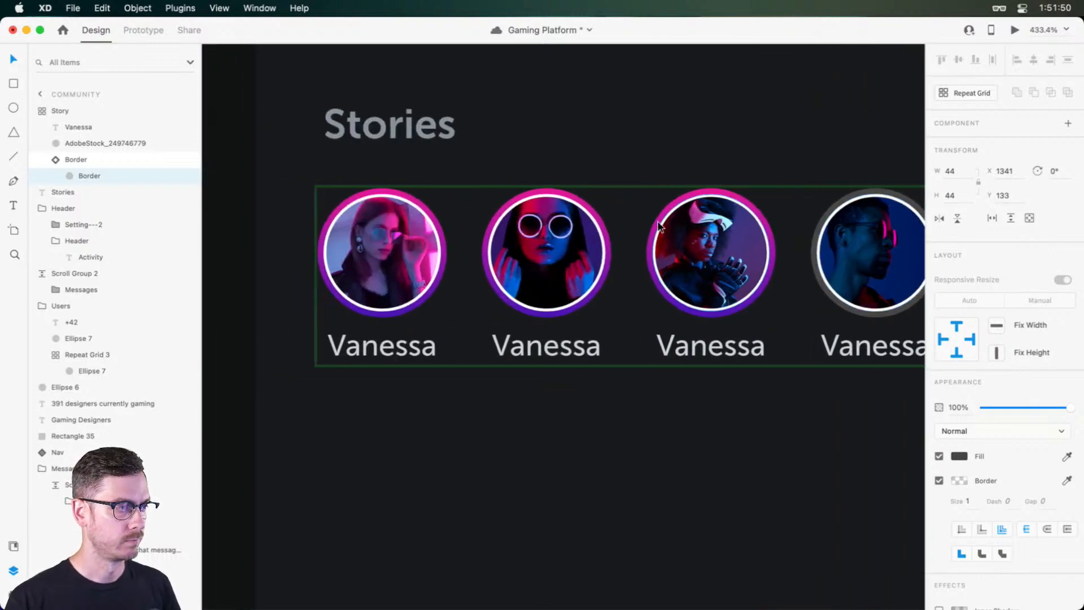
# Step: Replace the second story avatar's label with a different first name
pyautogui.doubleClick(574, 351)
pyautogui.write('Lora')
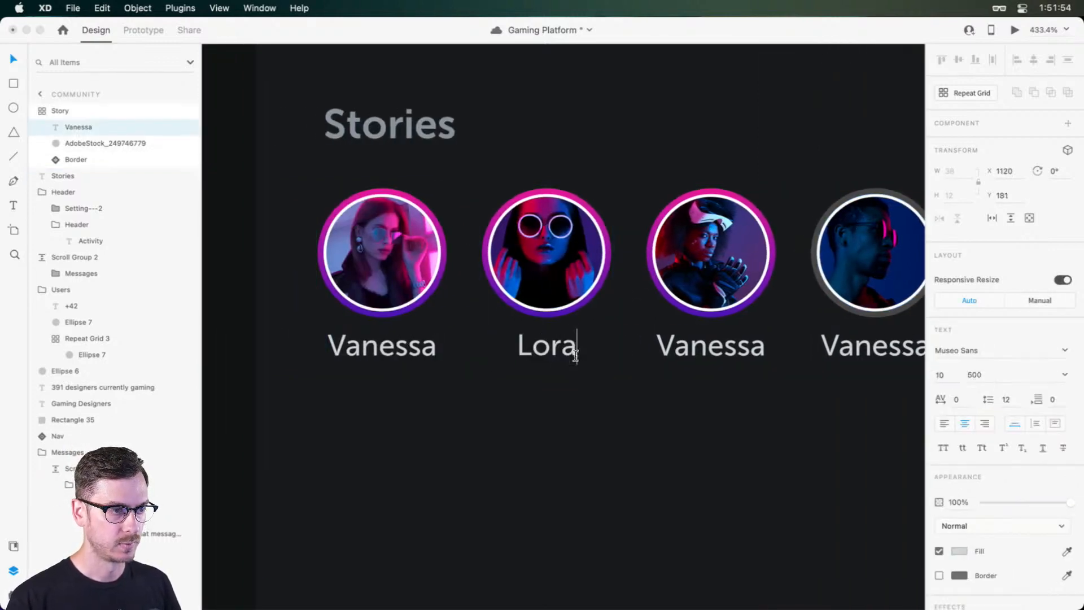
pyautogui.press('Escape')
# Step: Replace the third story avatar's label with its own first name, correcting the initial entry
pyautogui.click(735, 350)
pyautogui.doubleClick(735, 351)
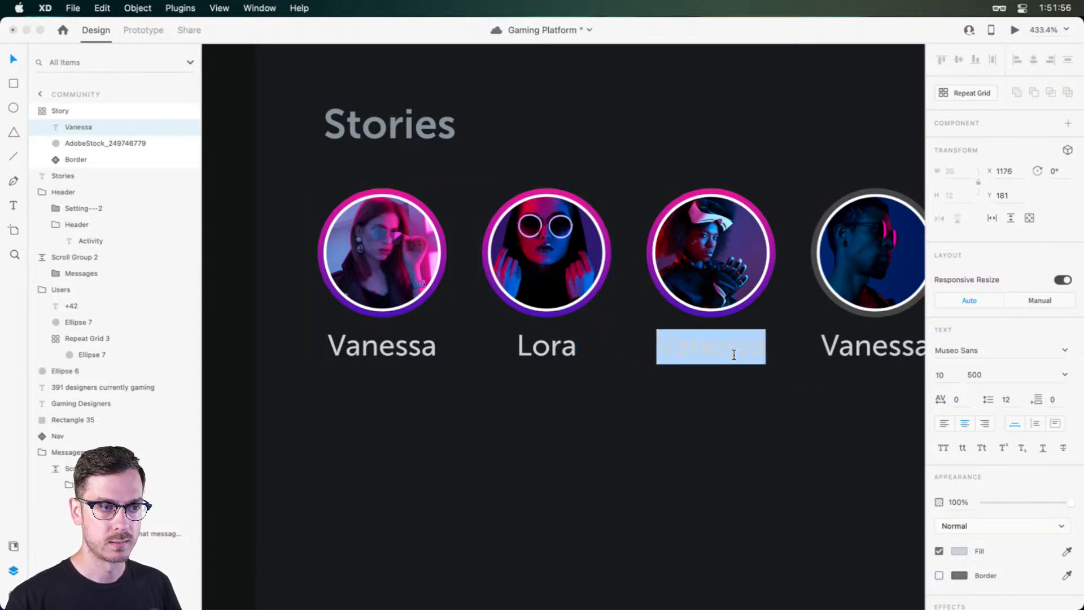
pyautogui.write('Kayden')
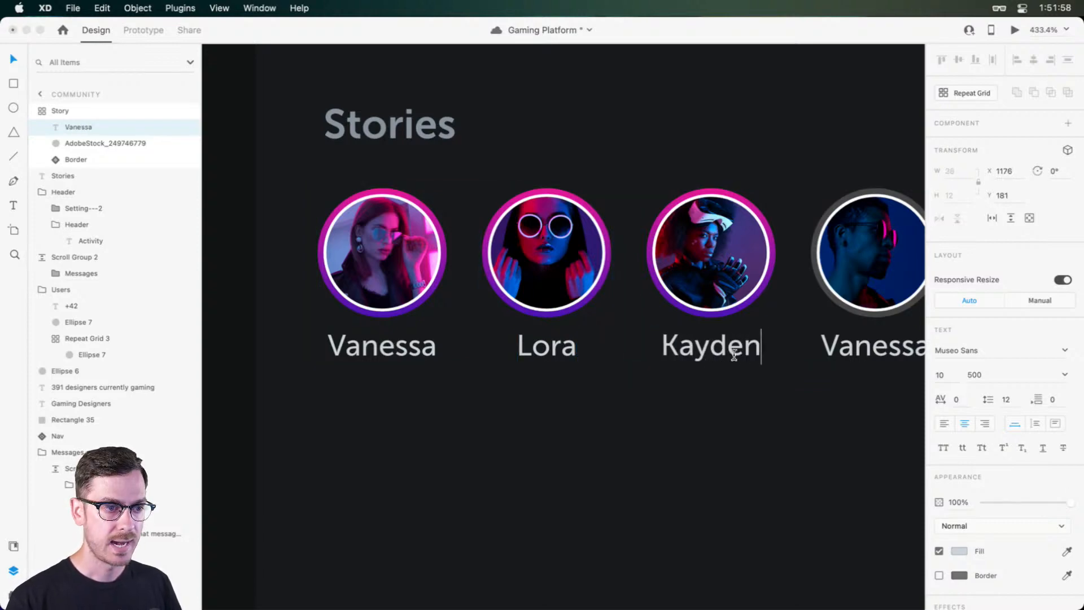
pyautogui.press('BackSpace')
pyautogui.press('BackSpace')
pyautogui.press('BackSpace')
pyautogui.press('BackSpace')
pyautogui.press('BackSpace')
pyautogui.press('BackSpace')
pyautogui.write('Hay')
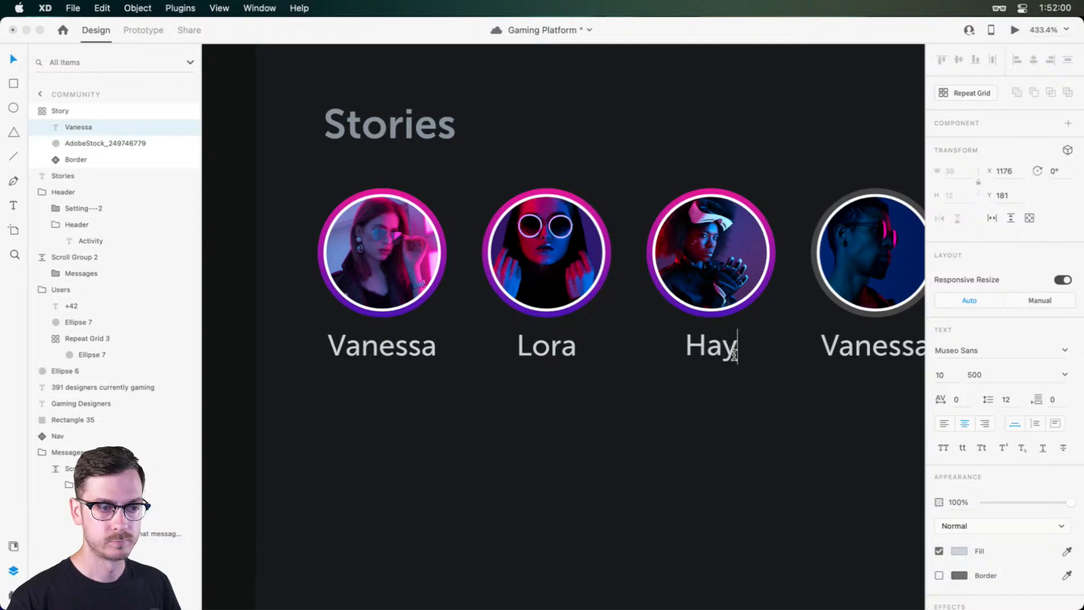
pyautogui.write('den')
pyautogui.press('Escape')
# Step: Replace the fourth story avatar's label with a different first name, discarding the initial letter entered
pyautogui.hscroll(3, 756, 369)
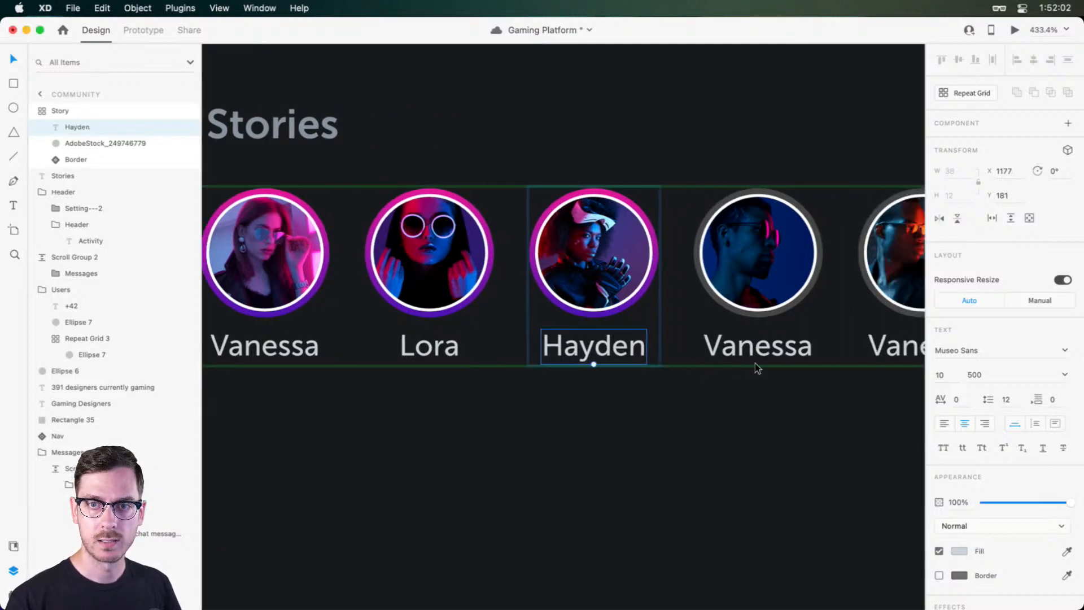
pyautogui.click(758, 347)
pyautogui.doubleClick(759, 355)
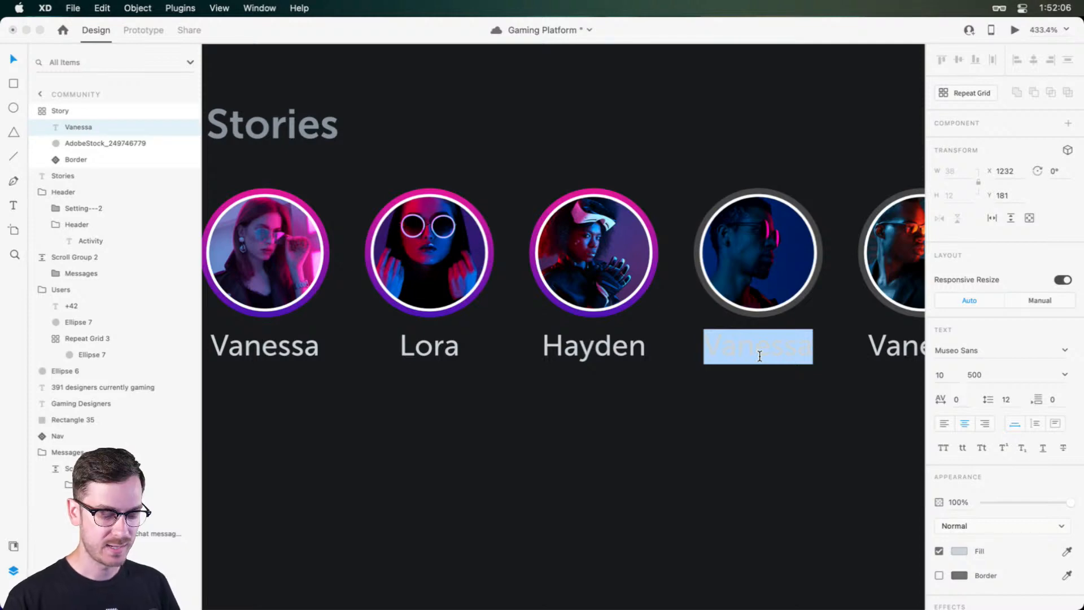
pyautogui.write('S')
pyautogui.press('BackSpace')
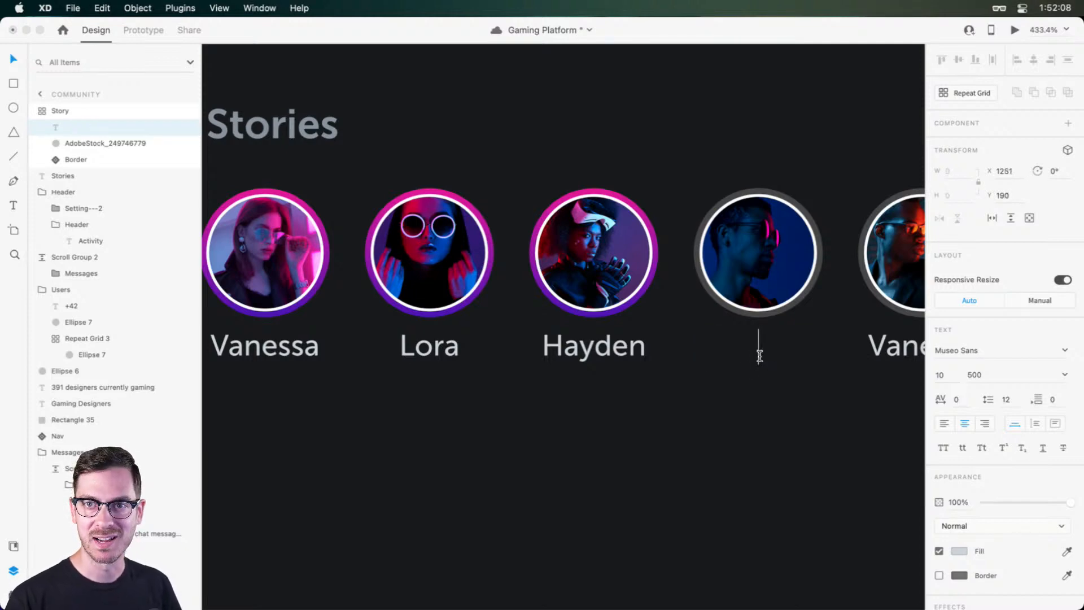
pyautogui.write('Stephen')
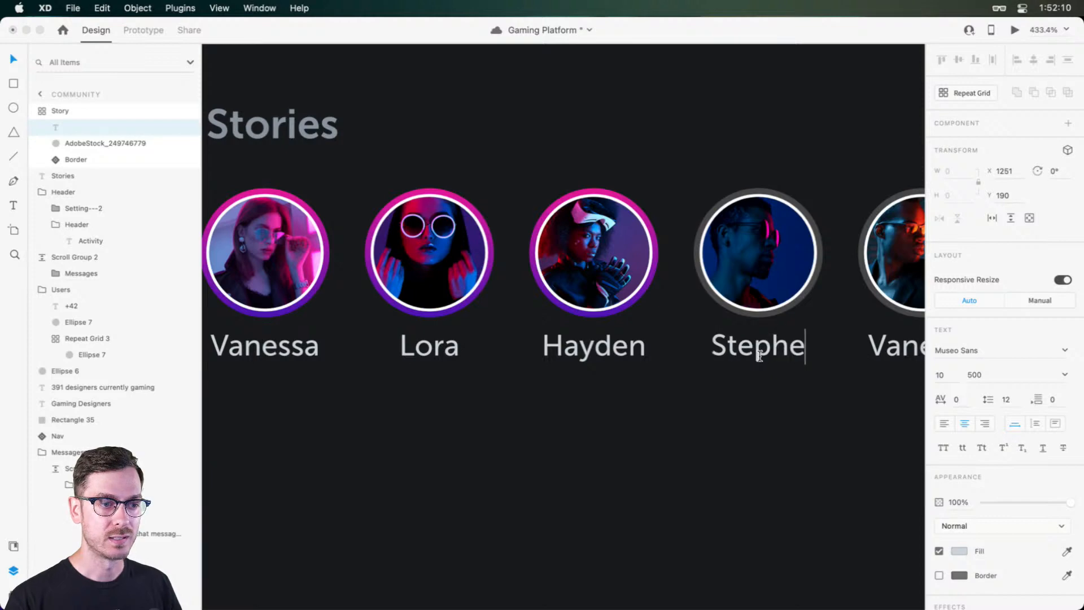
pyautogui.press('Escape')
# Step: Replace the fifth story avatar's label with a short uppercase nickname
pyautogui.hscroll(4, 760, 354)
pyautogui.click(758, 356)
pyautogui.doubleClick(758, 357)
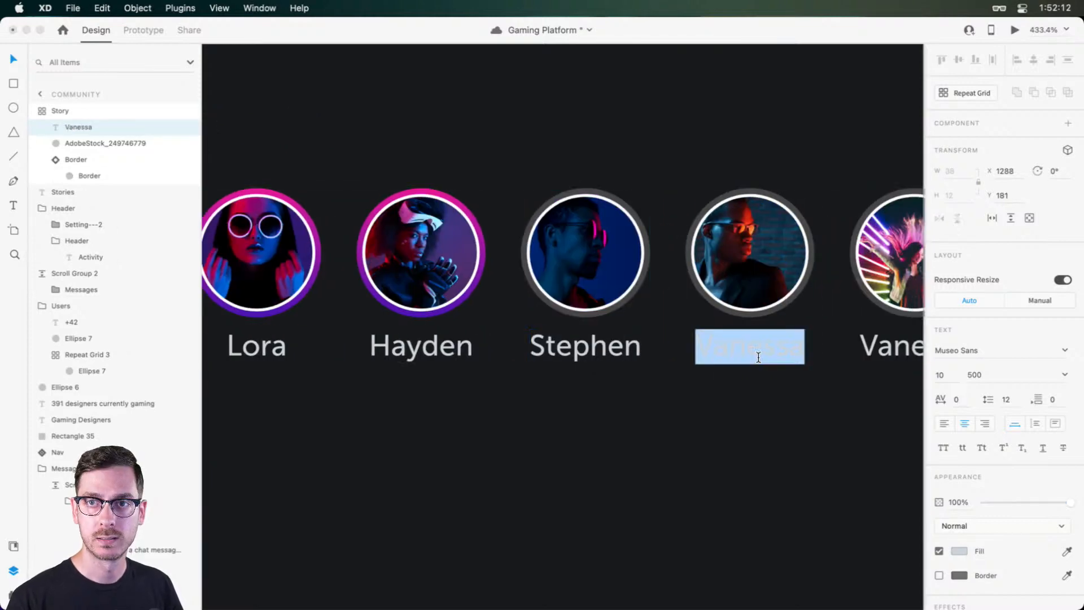
pyautogui.write('R')
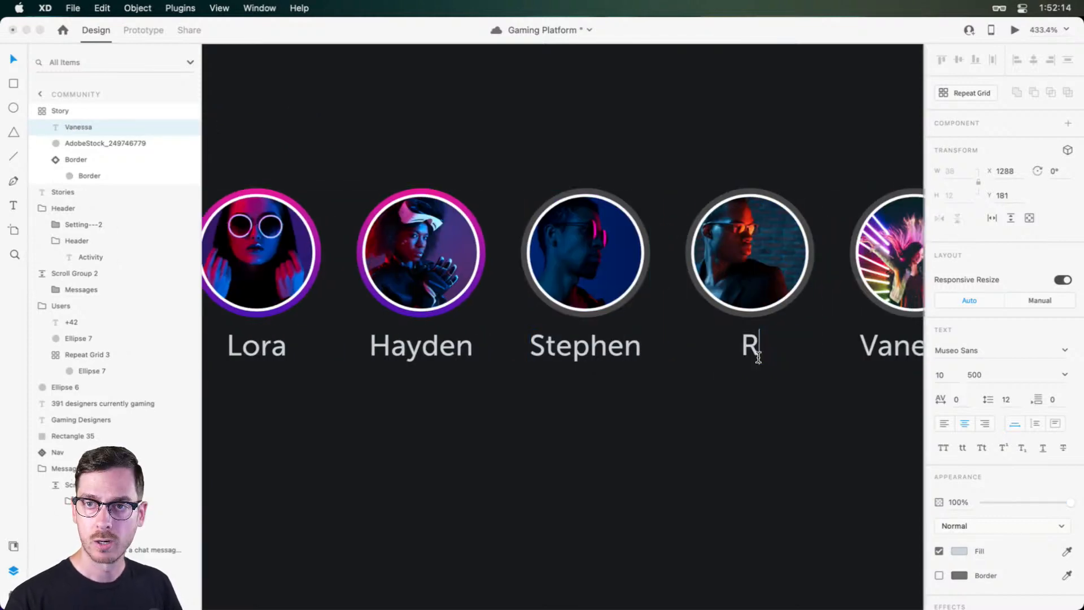
pyautogui.write('NVP')
pyautogui.press('Escape')
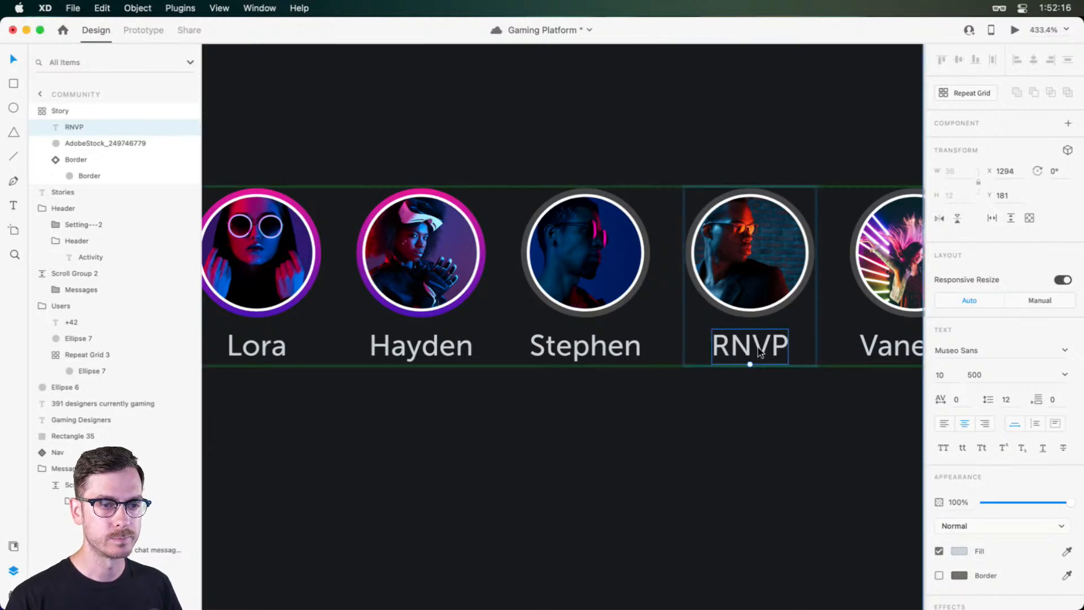
# Step: Replace the sixth story avatar's label with its own first name
pyautogui.hscroll(9, 709, 312)
pyautogui.doubleClick(517, 354)
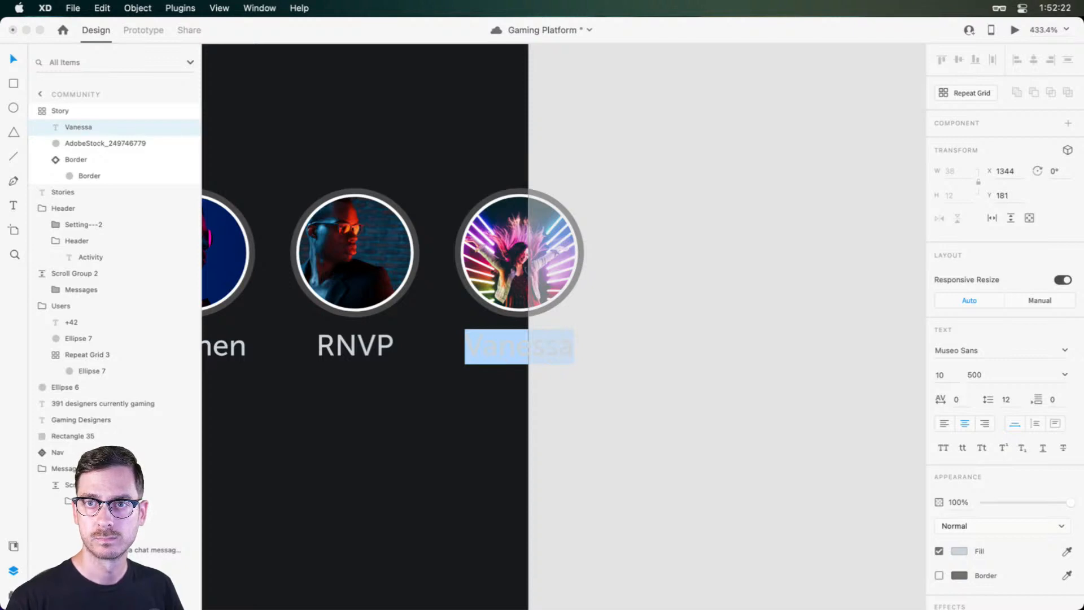
pyautogui.write('Michele')
pyautogui.press('Escape')
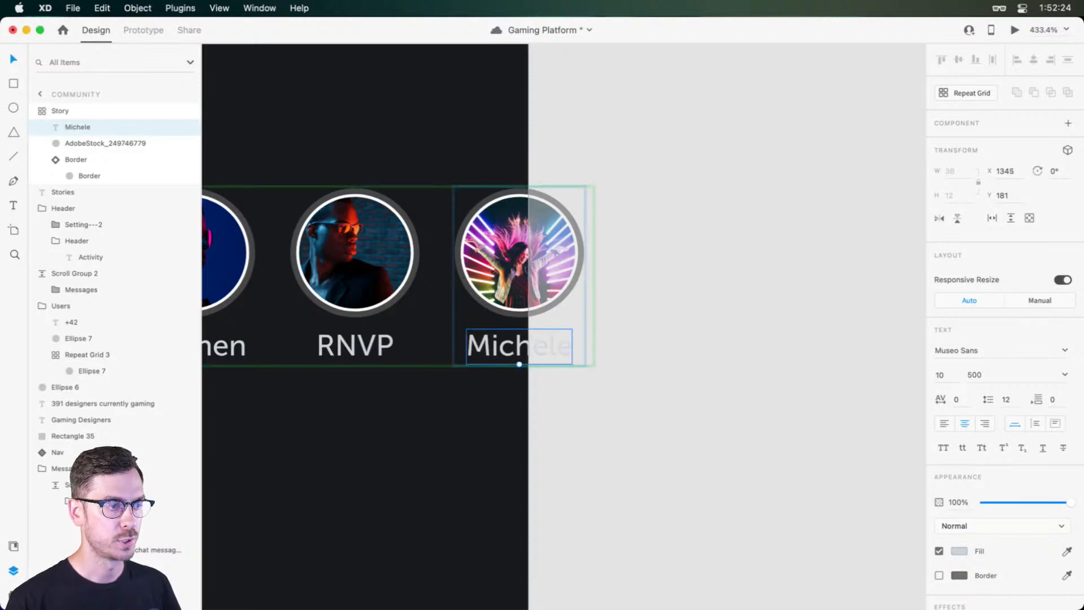
# Step: Make the Story repeat grid a horizontal scroll group and extend its viewport to the Activity panel's left edge, 326 wide
pyautogui.hscroll(-10, 365, 169)
pyautogui.click(492, 140)
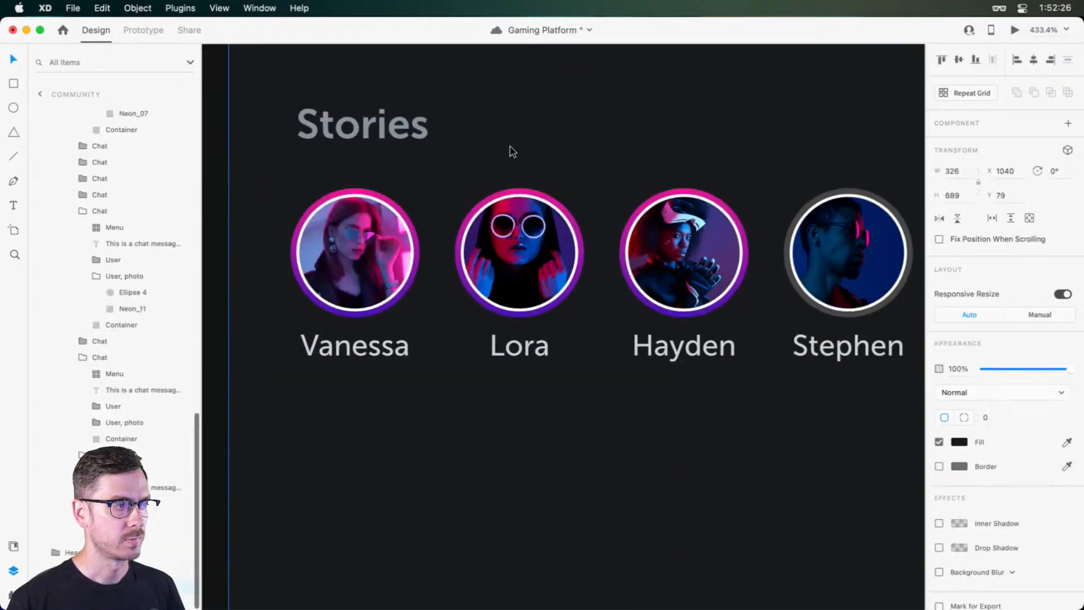
pyautogui.scroll(-5, 511, 150)
pyautogui.click(535, 180)
pyautogui.scroll(3, 533, 184)
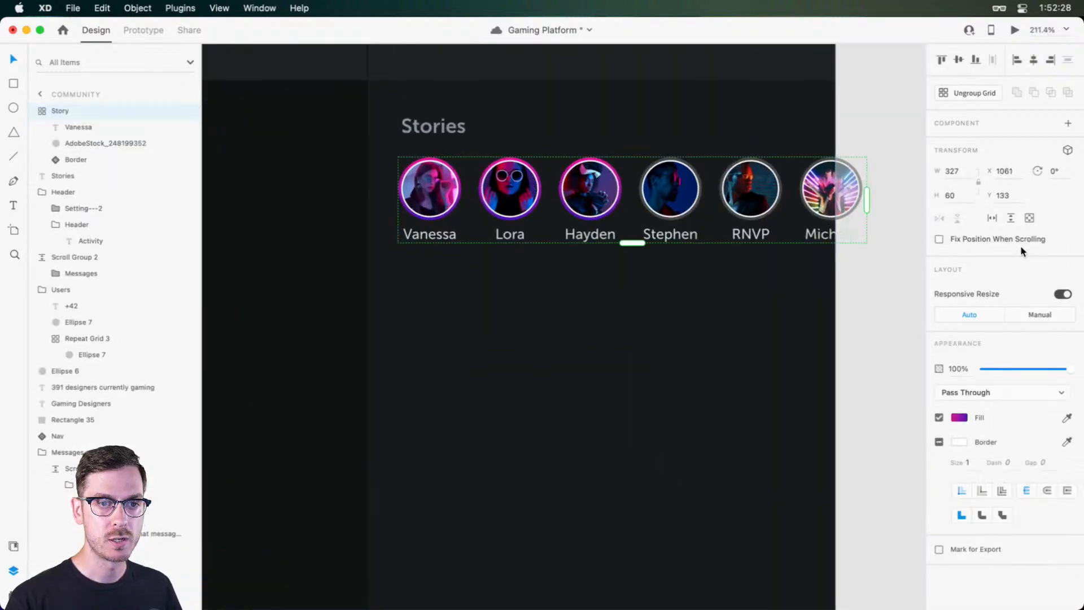
pyautogui.click(993, 218)
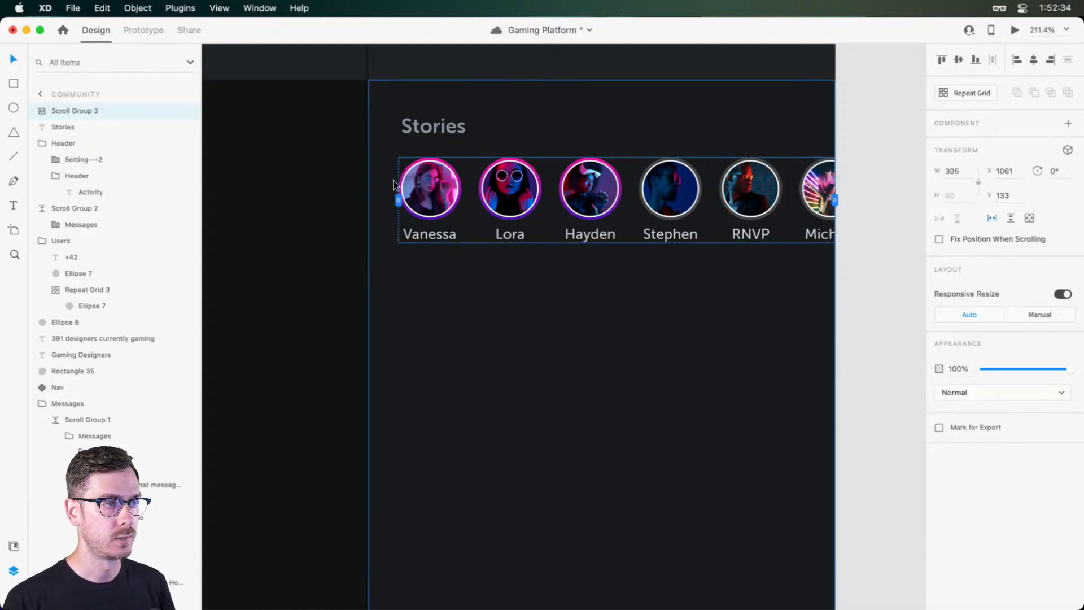
pyautogui.scroll(5, 396, 191)
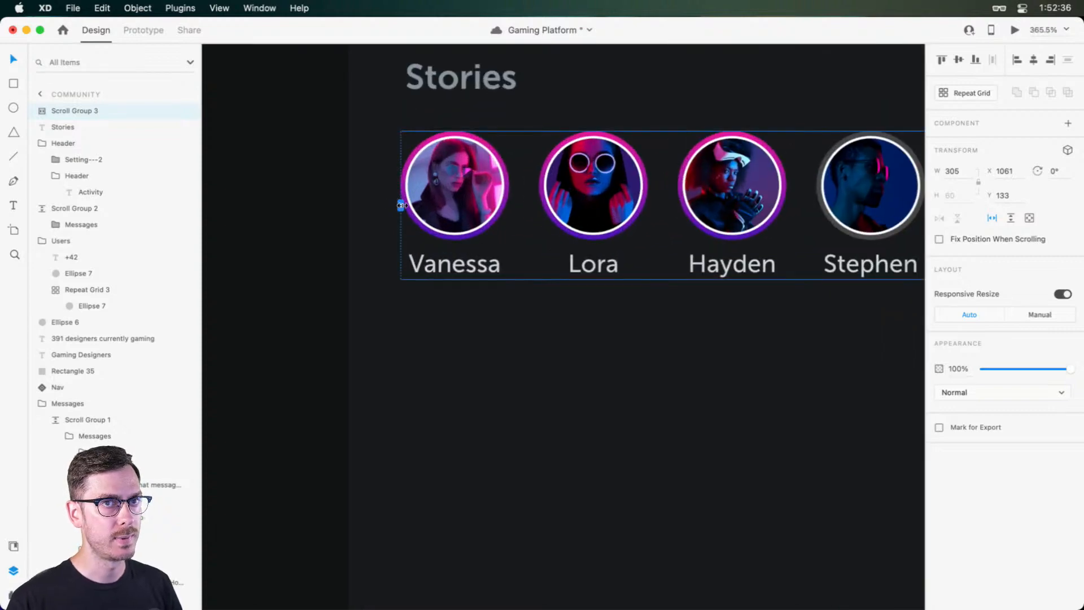
pyautogui.moveTo(402, 205); pyautogui.dragTo(348, 205)
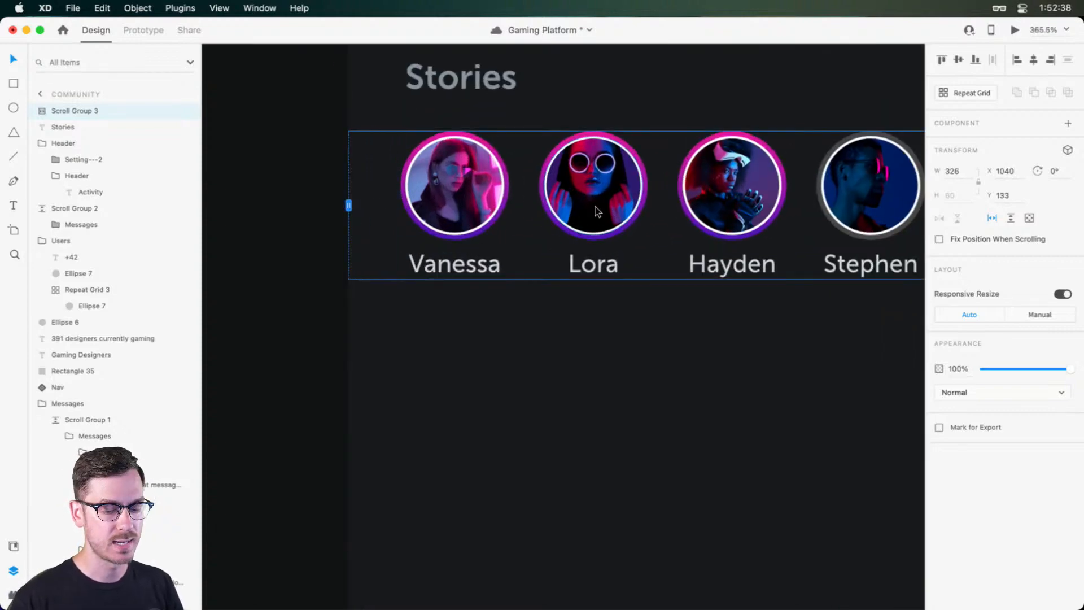
# Step: Preview the prototype and test the horizontal scrolling of the stories and the vertical scrolling of the chat
pyautogui.press('super+Return')
pyautogui.hscroll(4, 983, 158)
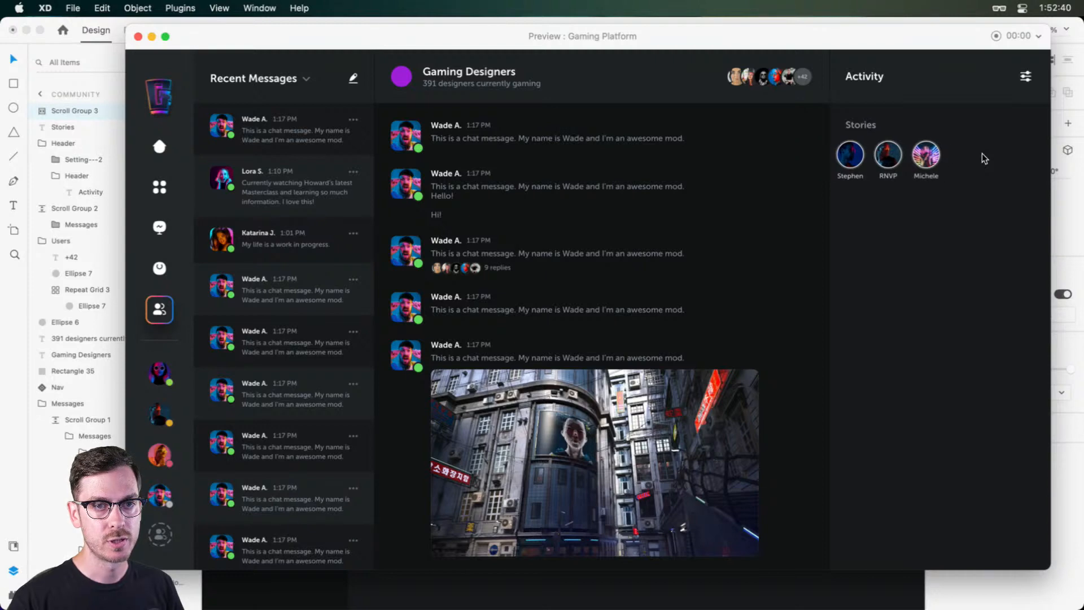
pyautogui.hscroll(-4, 983, 158)
pyautogui.hscroll(3, 983, 158)
pyautogui.hscroll(-4, 983, 158)
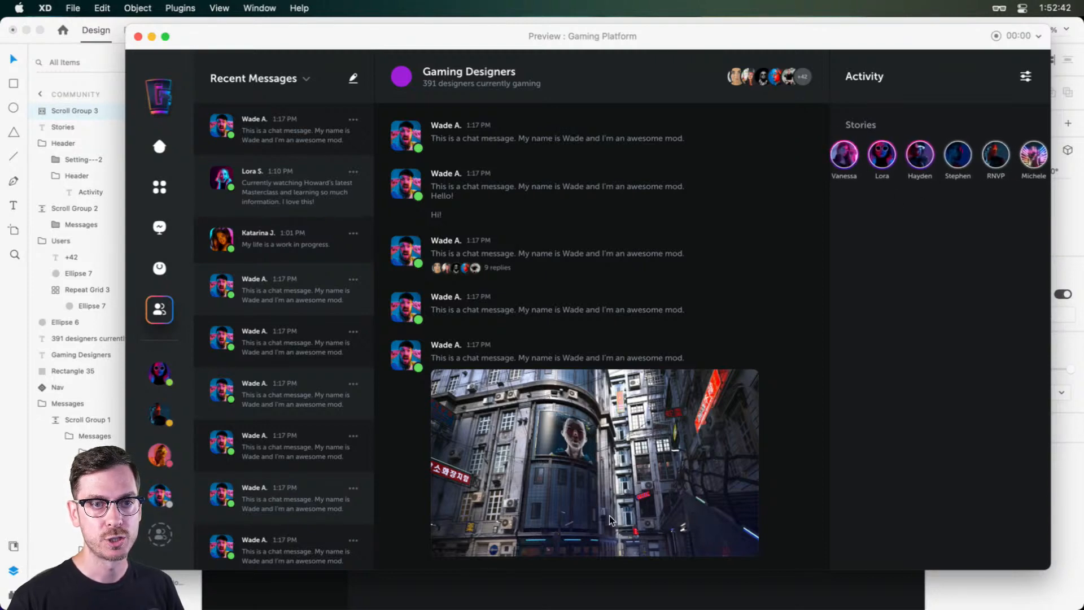
pyautogui.scroll(-10, 617, 456)
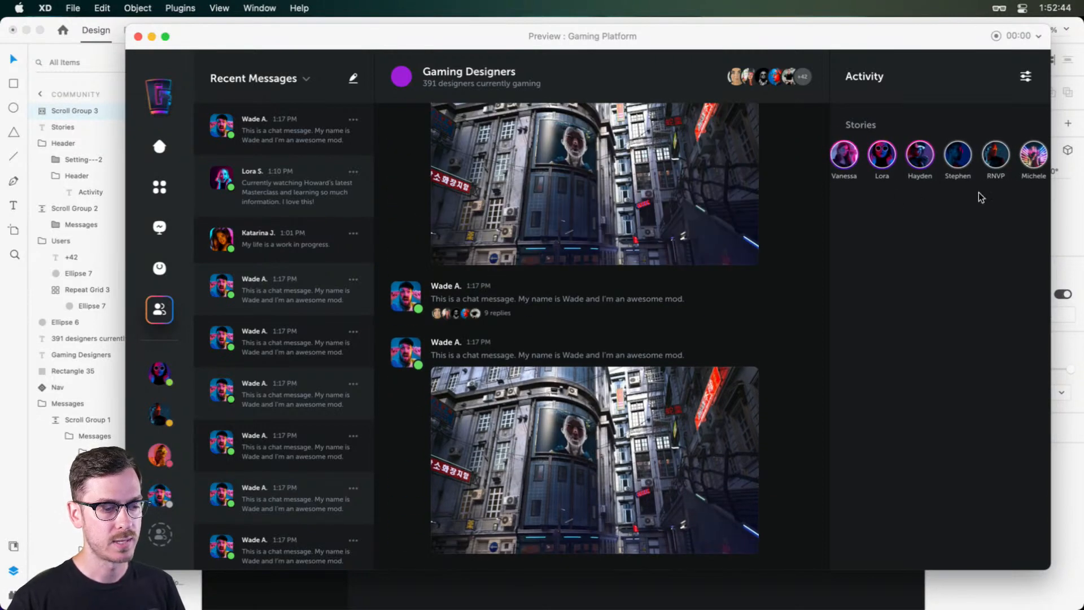
pyautogui.press('super+w')
# Step: Widen the Story repeat grid inside the scroll group to 335 to add space after the last avatar
pyautogui.hscroll(7, 742, 217)
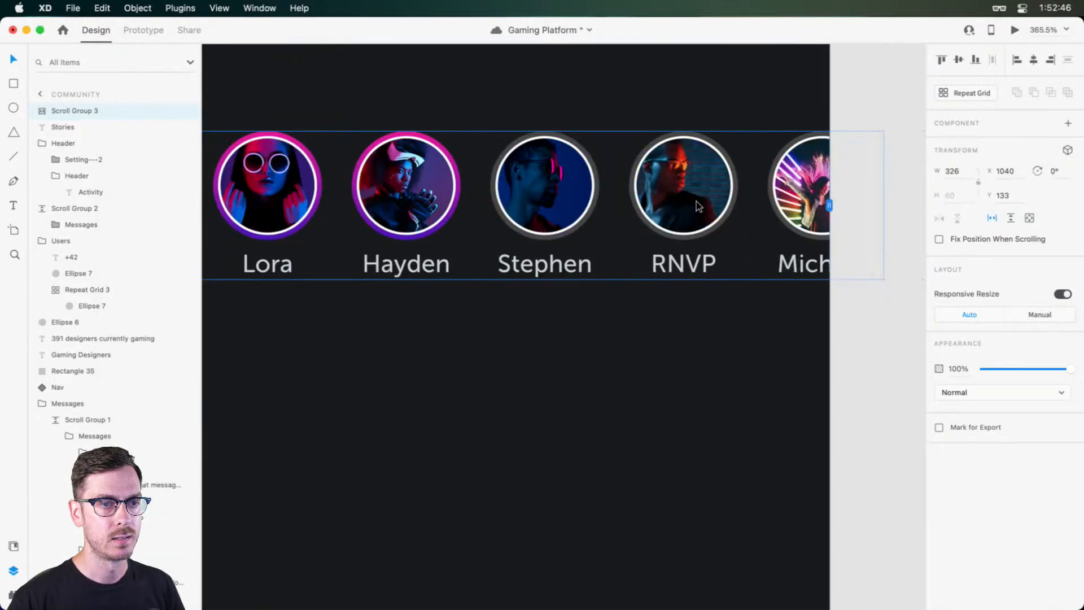
pyautogui.click(46, 113)
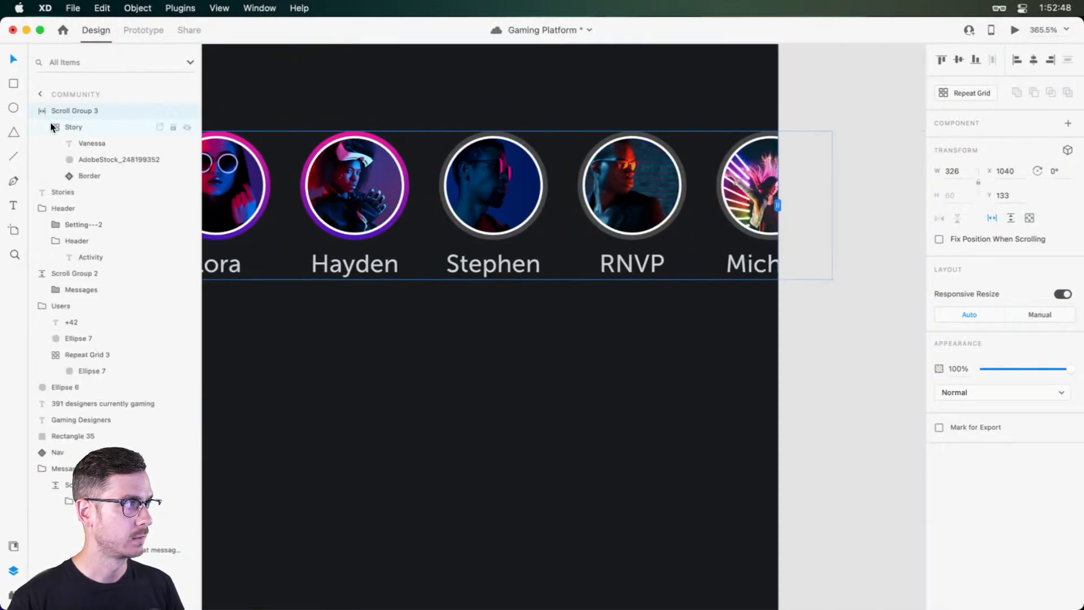
pyautogui.click(51, 127)
pyautogui.click(81, 127)
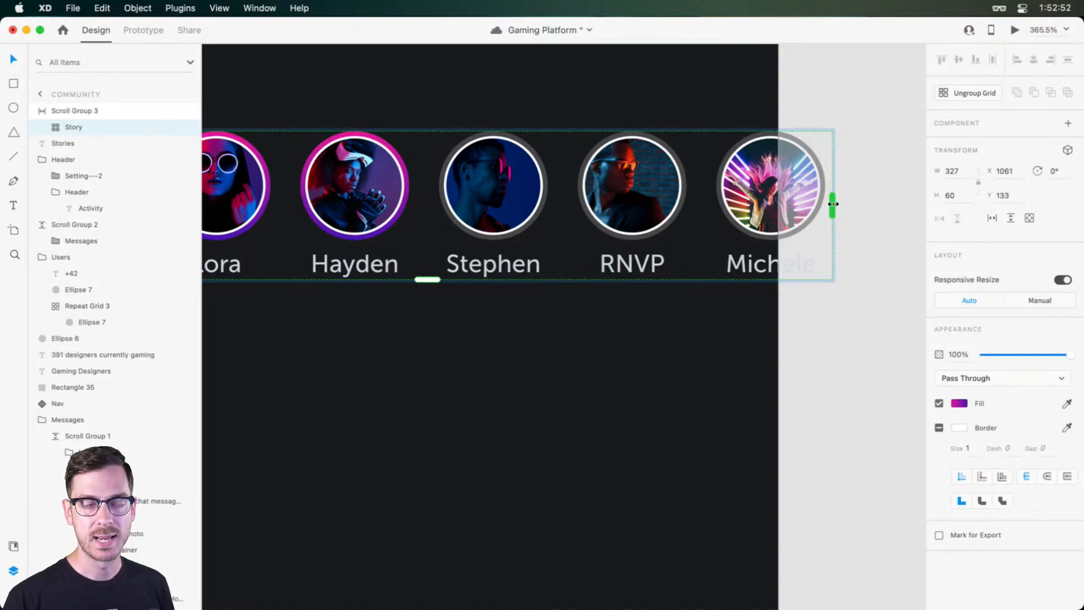
pyautogui.moveTo(833, 203); pyautogui.dragTo(853, 203)
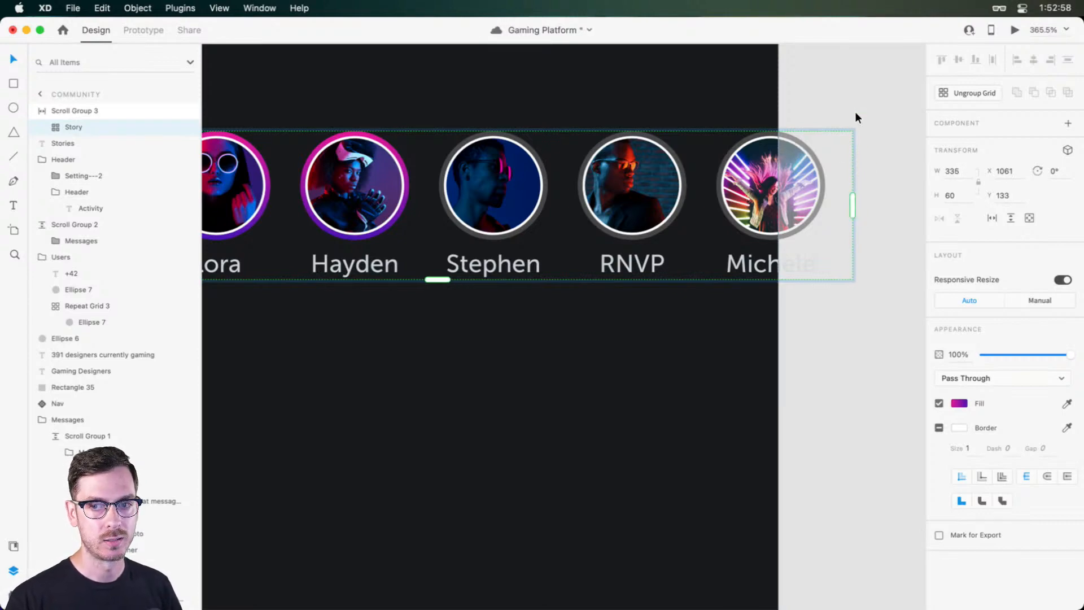
# Step: Preview the stories row again and check the end spacing while scrolling horizontally
pyautogui.press('super+Return')
pyautogui.hscroll(2, 915, 153)
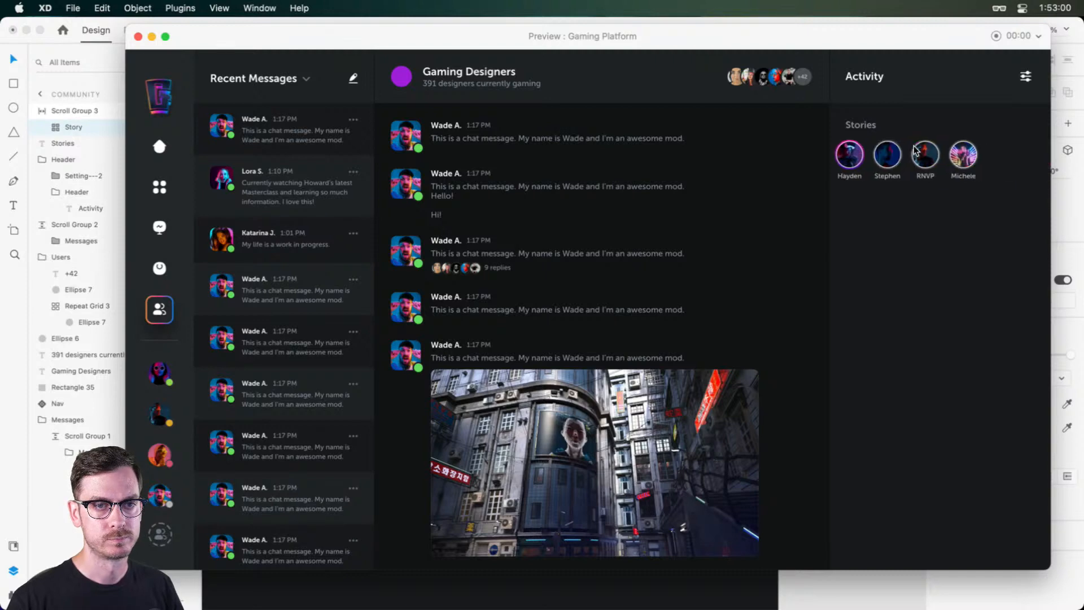
pyautogui.hscroll(-2, 925, 158)
pyautogui.press('super+w')
# Step: Duplicate the Stories heading below the avatars, change its text to "Achievements", and position it at Y 217
pyautogui.scroll(-3, 582, 261)
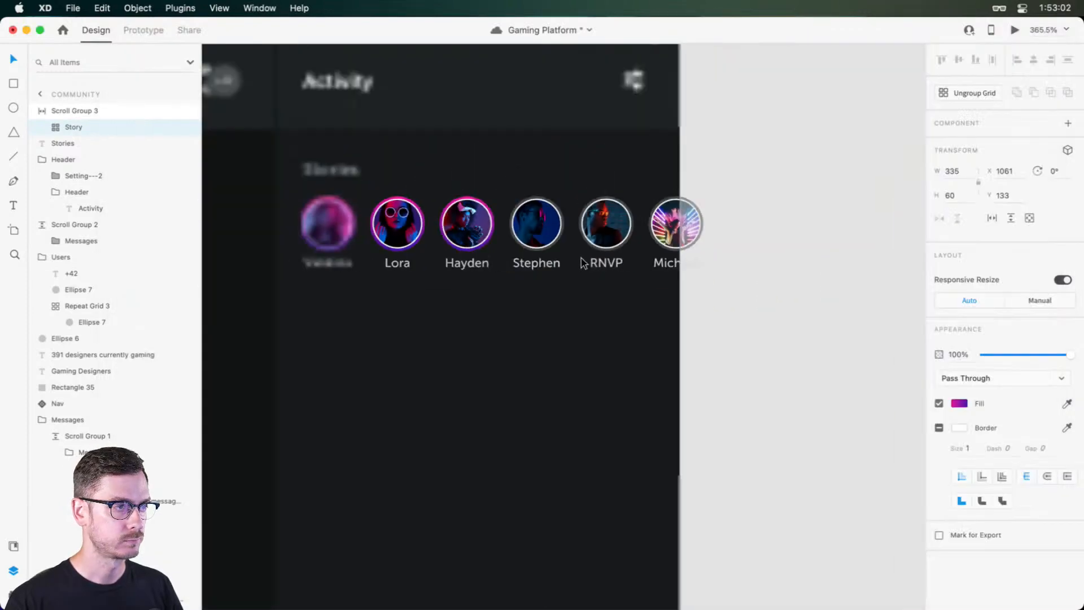
pyautogui.click(517, 367)
pyautogui.moveTo(517, 367); pyautogui.dragTo(646, 278)
pyautogui.moveTo(524, 116); pyautogui.dragTo(516, 227)
pyautogui.doubleClick(515, 231)
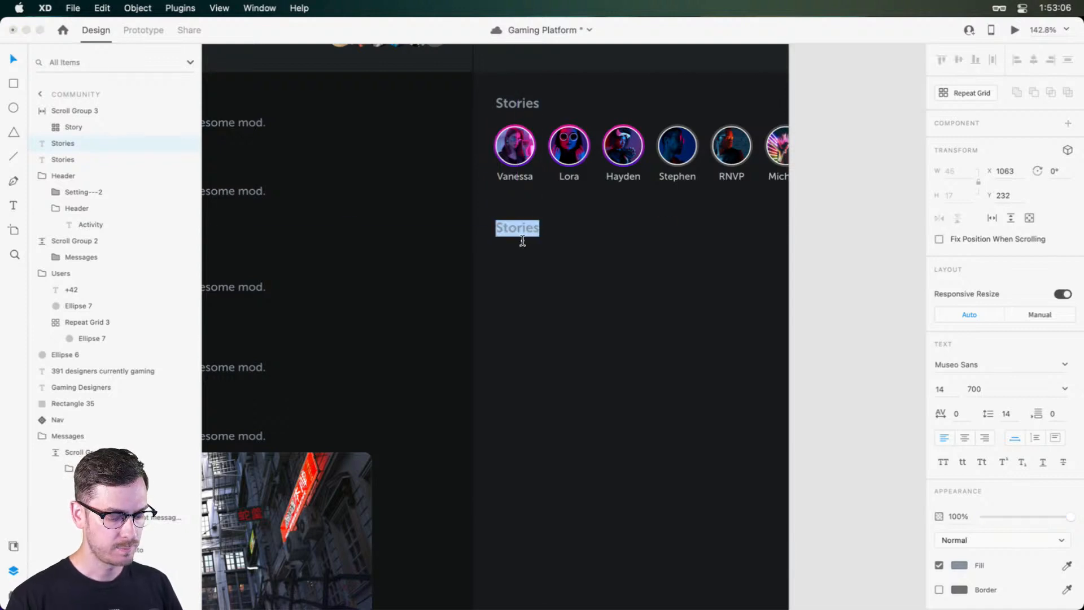
pyautogui.write('Achievements')
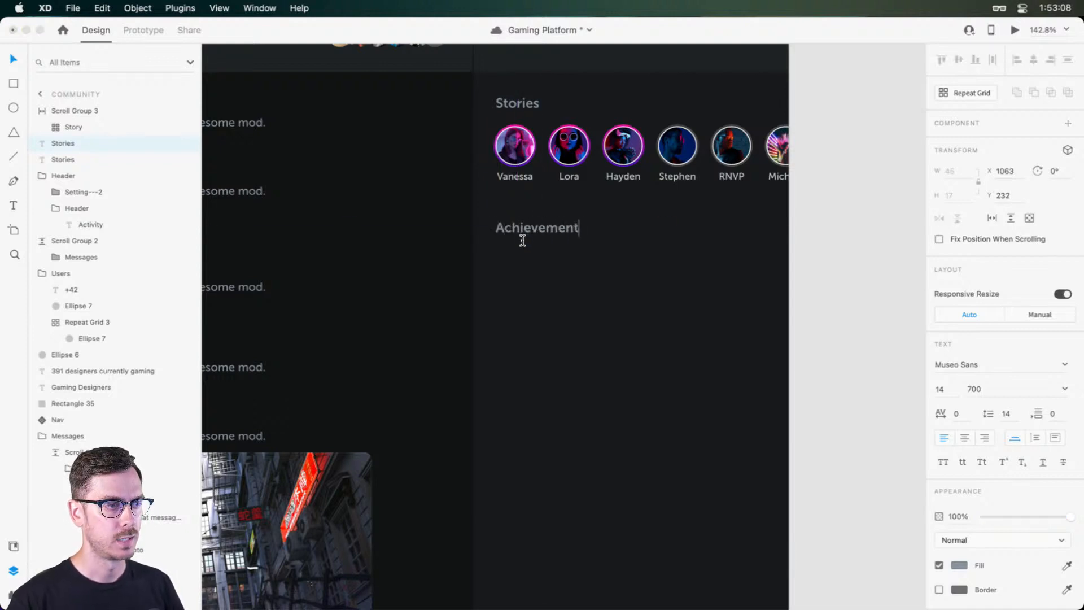
pyautogui.press('Escape')
pyautogui.moveTo(521, 228); pyautogui.dragTo(520, 212)
# Step: Draw a small circle as an icon placeholder beneath the Achievements heading, aligned with the heading's left edge
pyautogui.scroll(3, 520, 214)
pyautogui.press('r')
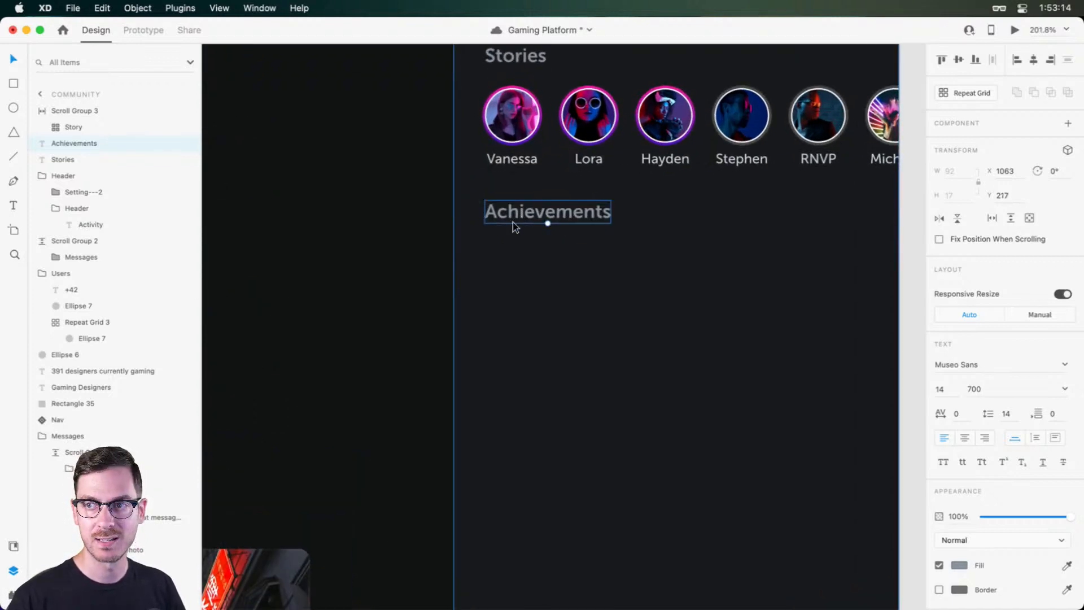
pyautogui.moveTo(484, 237); pyautogui.dragTo(535, 284)
pyautogui.moveTo(512, 250); pyautogui.dragTo(513, 255)
# Step: Add a left-aligned "Neon Racers" label beside the circle at X 1108, Y 250, and set its font weight to 700
pyautogui.press('t')
pyautogui.click(560, 258)
pyautogui.write('Ne')
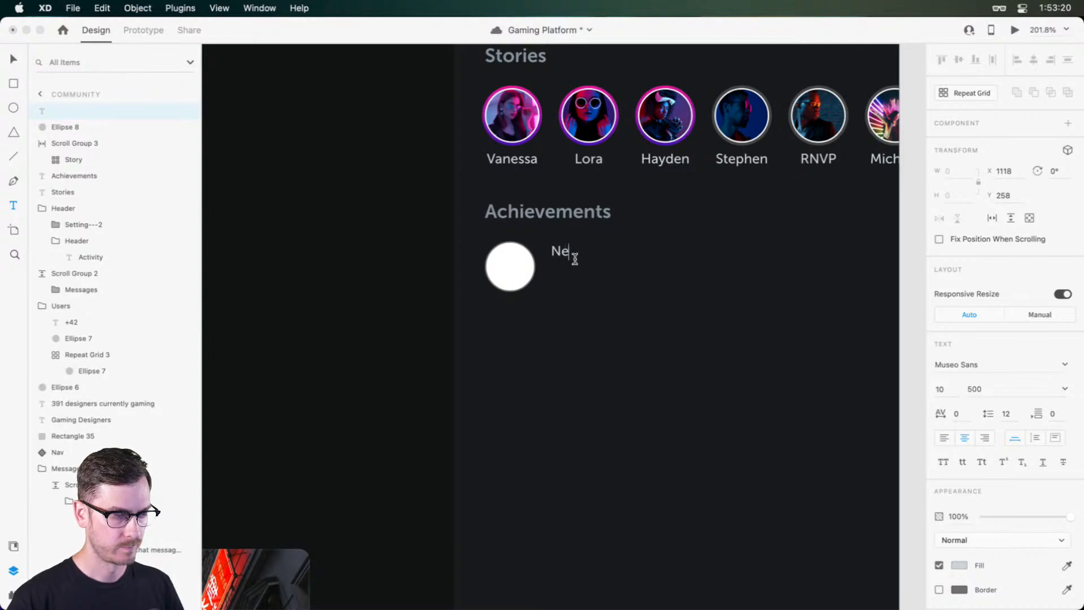
pyautogui.write('on Racers')
pyautogui.press('Escape')
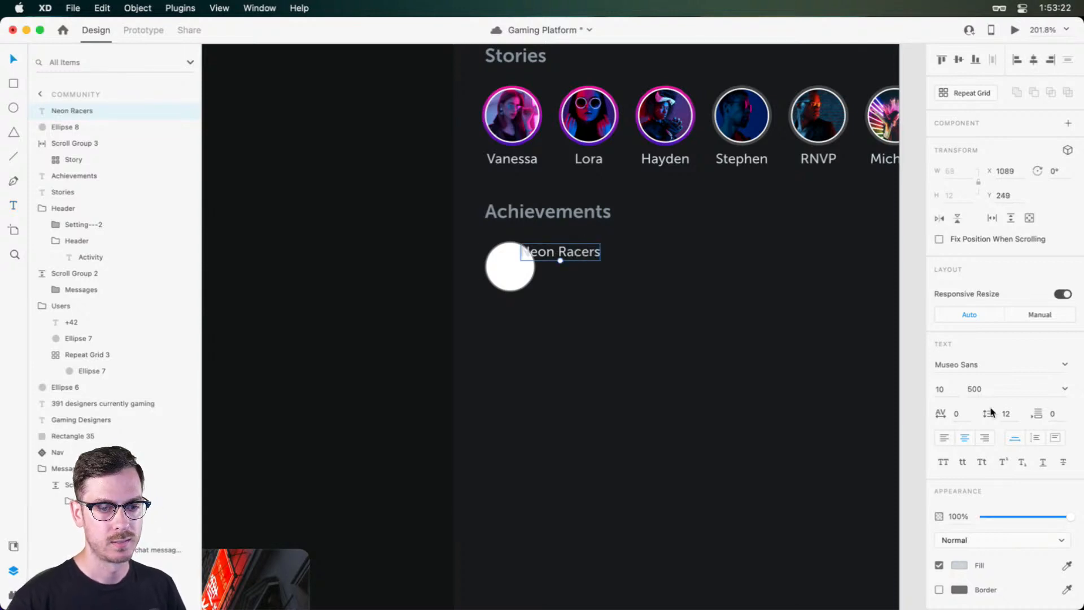
pyautogui.moveTo(574, 266); pyautogui.dragTo(600, 267)
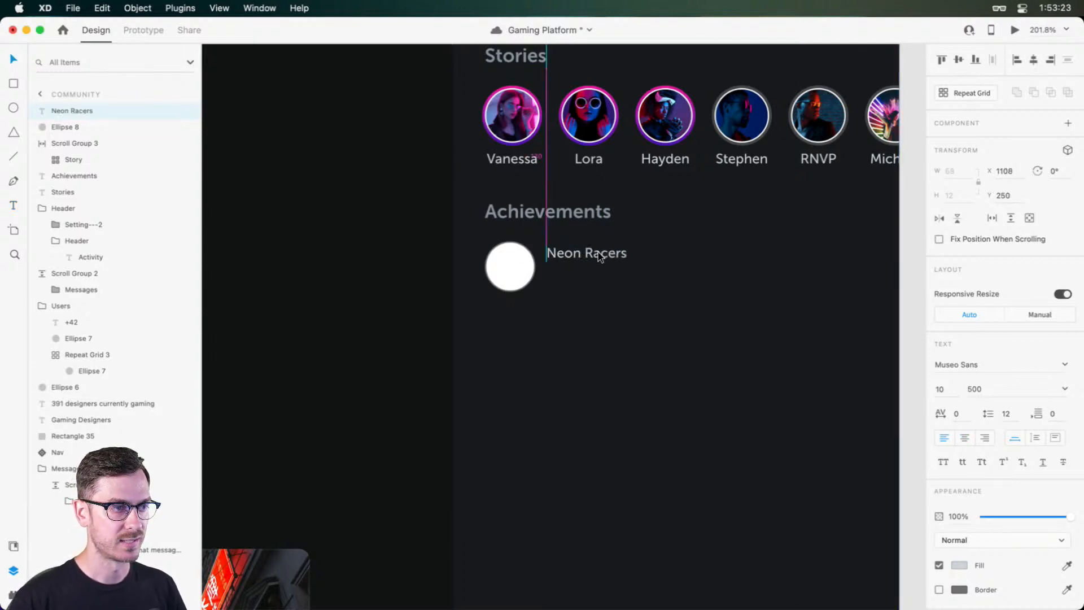
pyautogui.click(1069, 388)
pyautogui.click(979, 469)
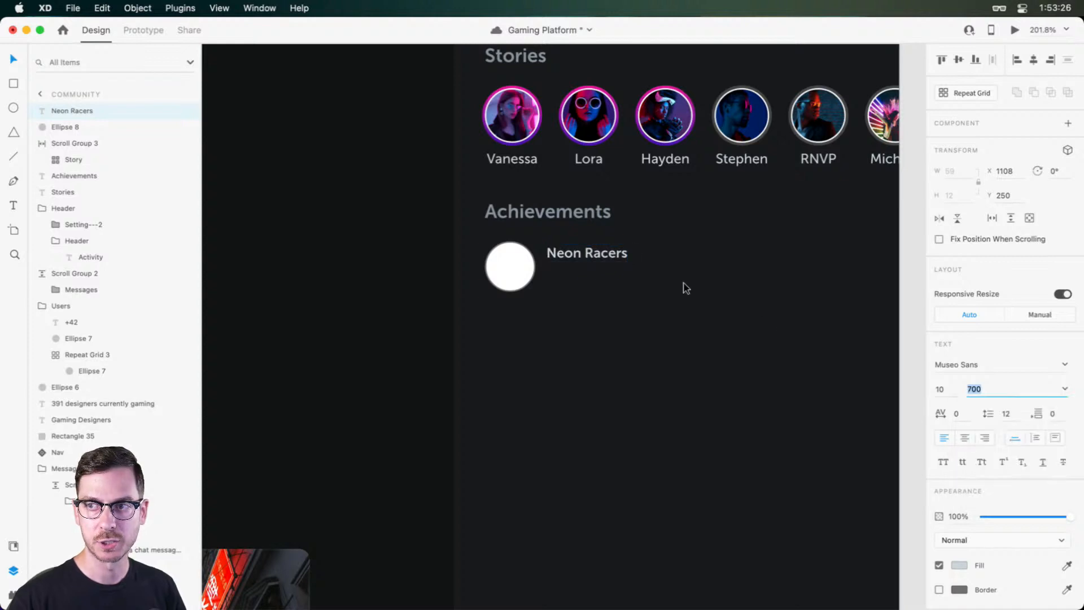
# Step: Duplicate the Neon Racers label directly below and change the copy's text to "500 games played"
pyautogui.moveTo(557, 256); pyautogui.dragTo(564, 282)
pyautogui.doubleClick(565, 282)
pyautogui.write('50')
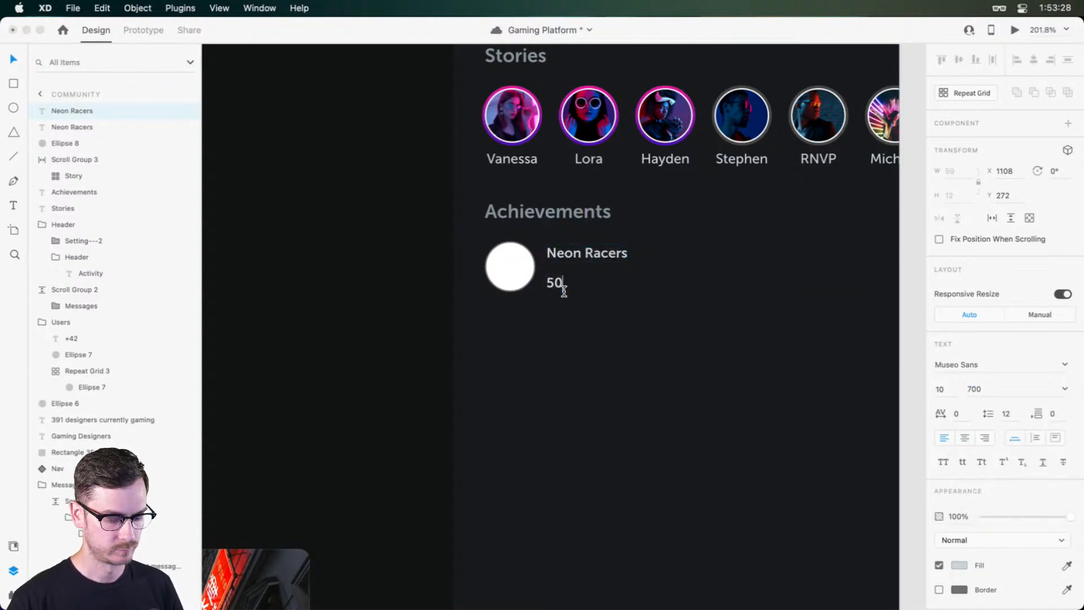
pyautogui.write('0 games played')
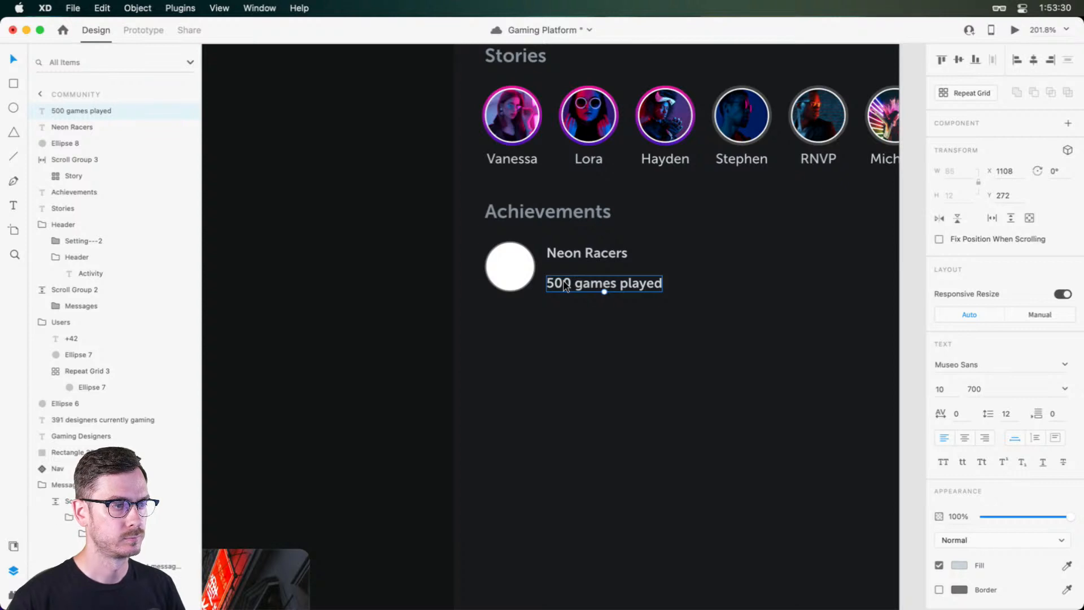
pyautogui.press('Escape')
# Step: Move the "500 games played" text up to Y 266 and set its font weight to 500
pyautogui.scroll(1, 567, 293)
pyautogui.press('Up')
pyautogui.press('Up')
pyautogui.press('Up')
pyautogui.press('Up')
pyautogui.press('Up')
pyautogui.press('Up')
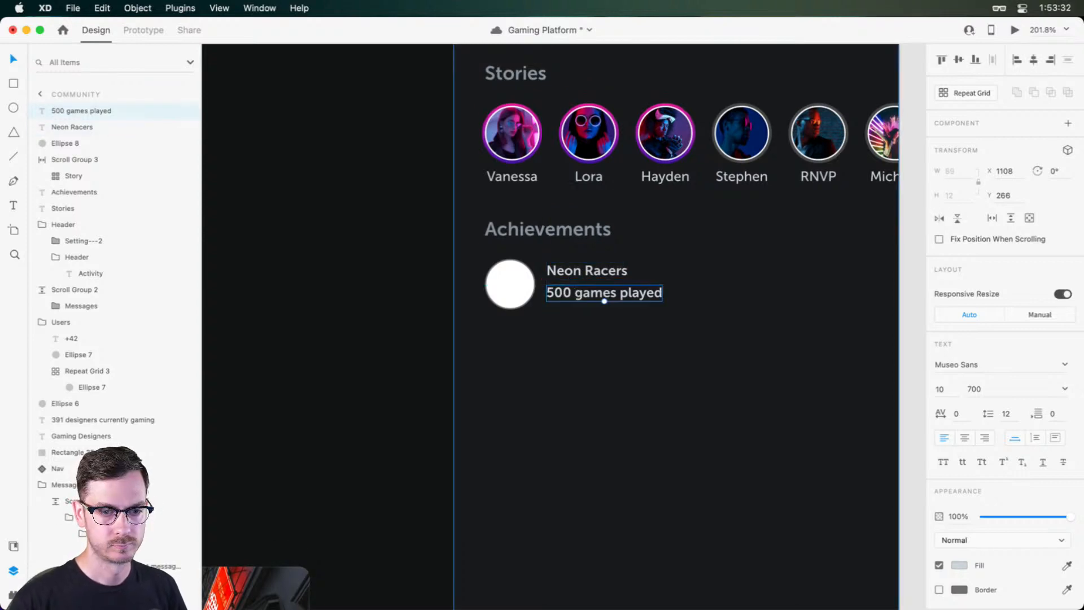
pyautogui.click(1065, 390)
pyautogui.click(977, 449)
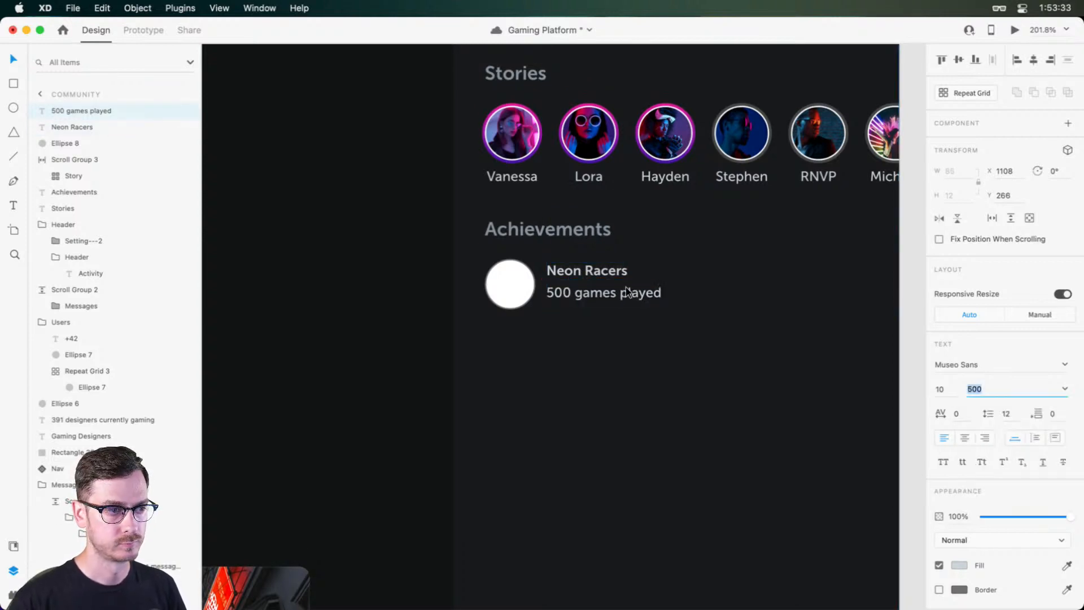
# Step: Move the Neon Racers and "500 games played" texts down together to Y 252
pyautogui.keyDown('shift'); pyautogui.click(580, 273); pyautogui.keyUp('shift')
pyautogui.moveTo(578, 273); pyautogui.dragTo(576, 275)
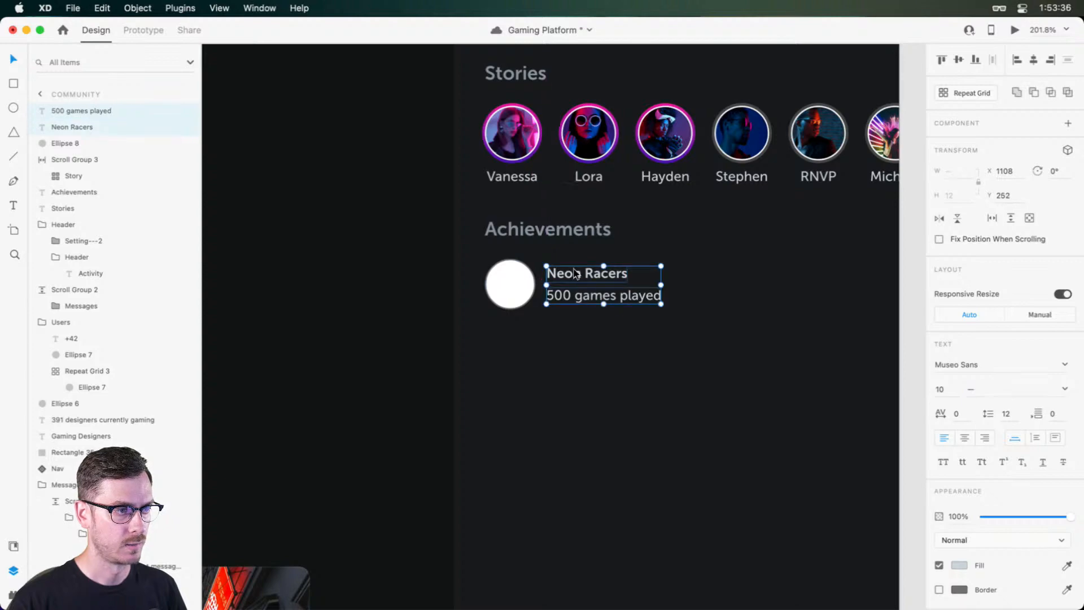
# Step: Fill the white circle beside the Neon Racers label with the Neon_09.jpg image from the Neon Avatars folder
pyautogui.press('super+Tab')
pyautogui.click(716, 239)
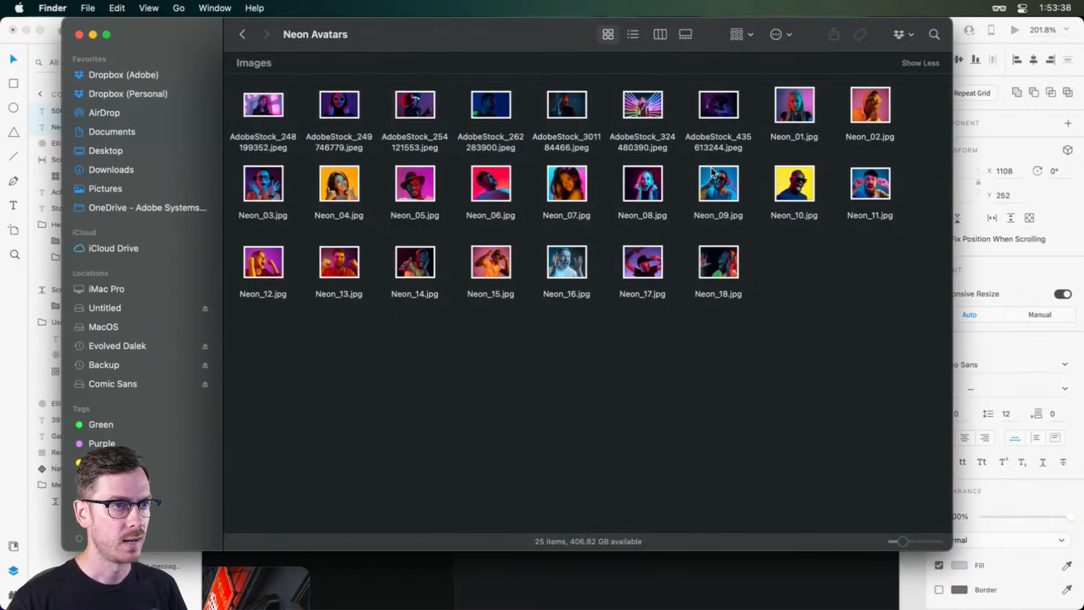
pyautogui.press('super+Tab')
pyautogui.moveTo(710, 169); pyautogui.dragTo(565, 291)
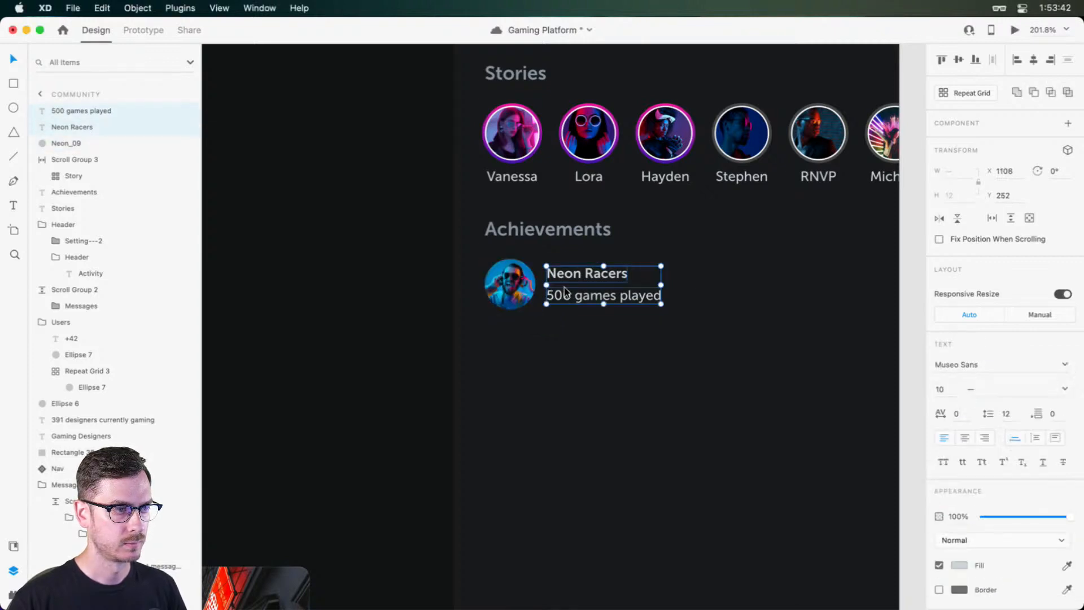
# Step: Draw a small circle about 19 × 19 at X 1322, Y 256 at the far end of the Neon Racers row
pyautogui.hscroll(3, 685, 286)
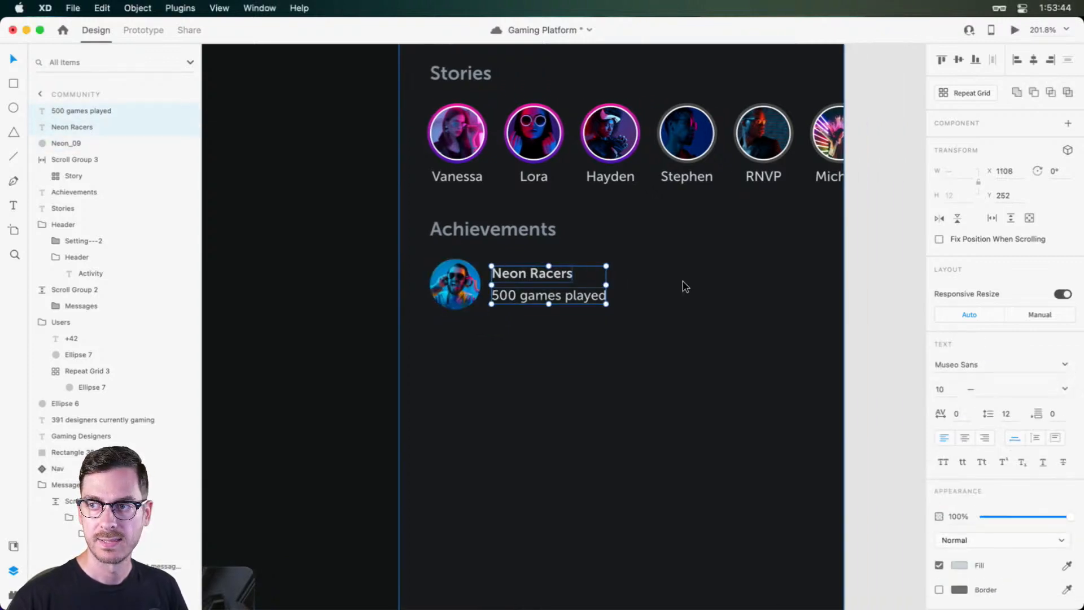
pyautogui.press('e')
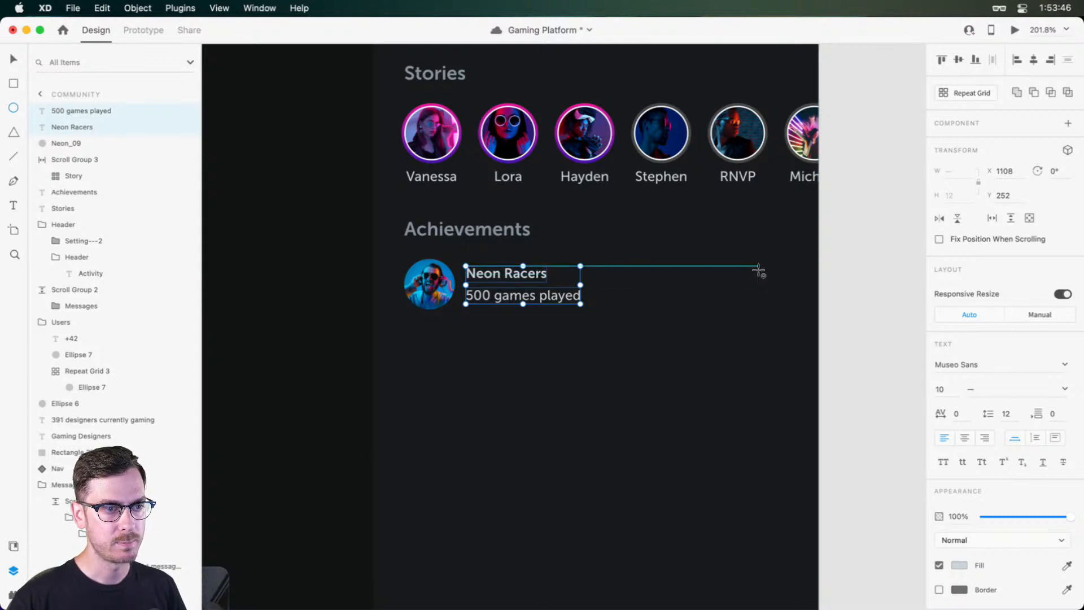
pyautogui.moveTo(757, 271)
pyautogui.mouseDown()
pyautogui.moveTo(788, 298)
pyautogui.moveTo(769, 283)
pyautogui.mouseUp()
pyautogui.press('v')
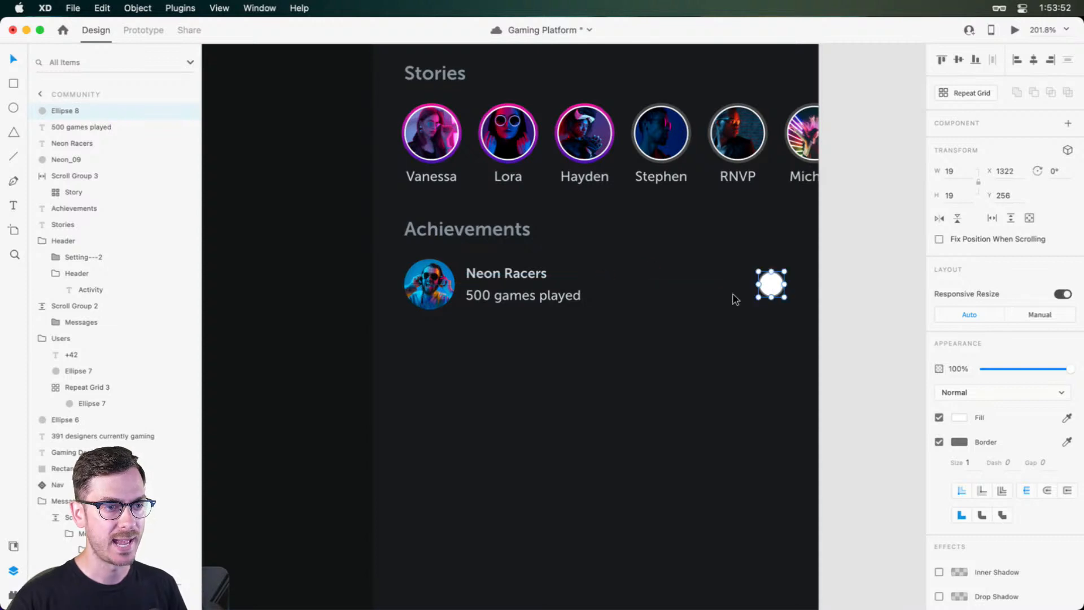
# Step: Turn the avatar, both texts and the small circle into a repeat grid extended downward to four rows
pyautogui.keyDown('shift'); pyautogui.click(546, 293); pyautogui.keyUp('shift')
pyautogui.keyDown('shift'); pyautogui.click(511, 274); pyautogui.keyUp('shift')
pyautogui.keyDown('shift'); pyautogui.click(447, 280); pyautogui.keyUp('shift')
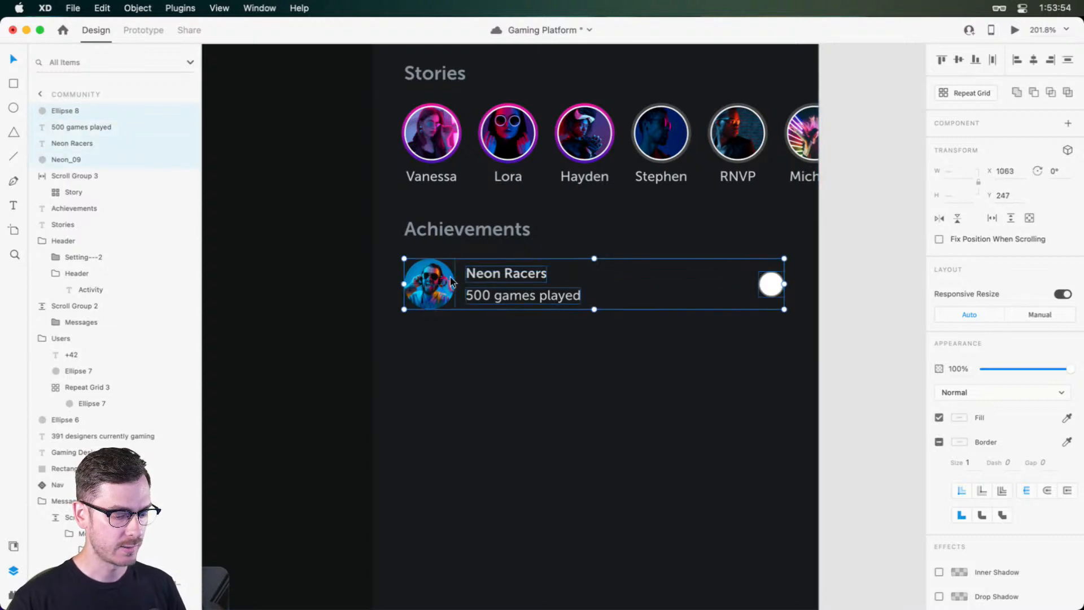
pyautogui.press('super+r')
pyautogui.moveTo(593, 312); pyautogui.dragTo(580, 501)
# Step: Fill the grid's avatars with several images from the Neon Avatars folder, starting with AdobeStock_301184466
pyautogui.press('super+Tab')
pyautogui.moveTo(903, 104); pyautogui.dragTo(441, 242)
pyautogui.press('super+Tab')
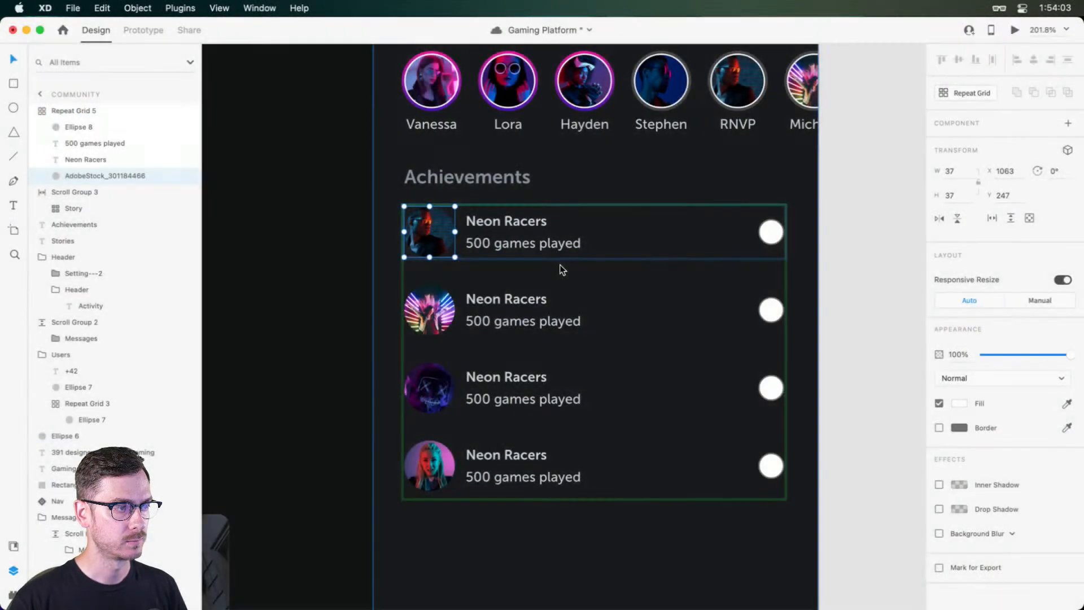
# Step: Change the second achievement row's title to "Chess Frenzy"
pyautogui.doubleClick(503, 300)
pyautogui.write('Chess Fe')
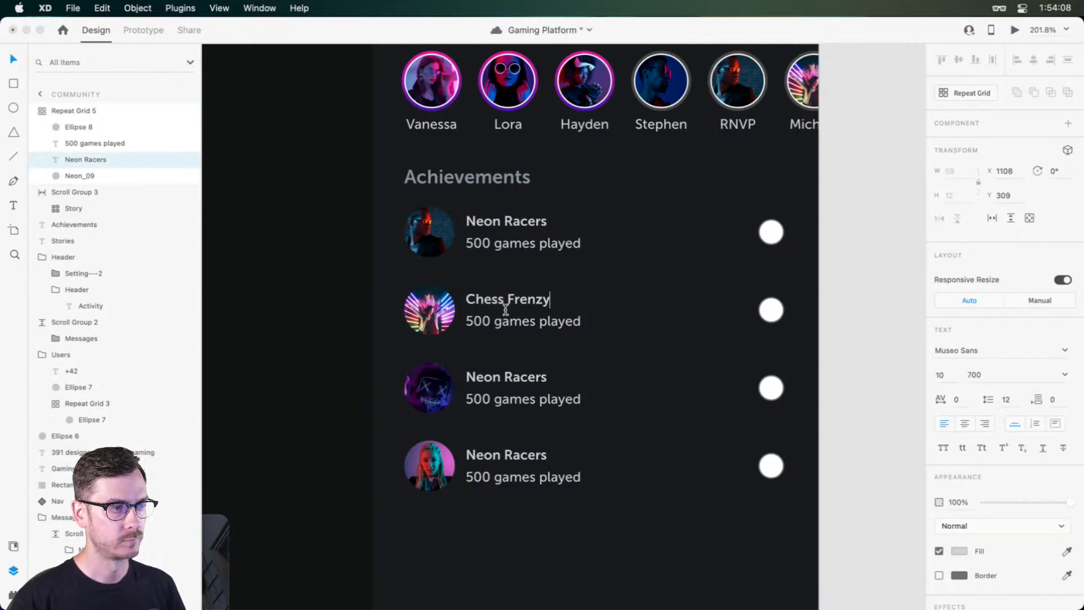
pyautogui.press('Escape')
pyautogui.click(735, 303)
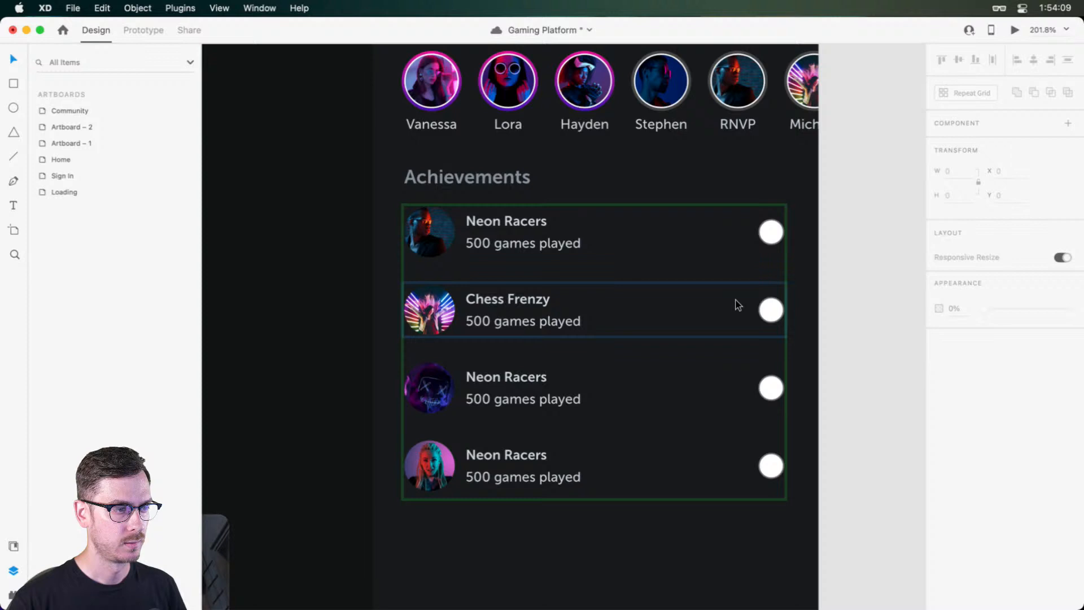
# Step: Duplicate the Achievements heading below the list at Y 484 and change the copy's text to "Latest Highlights"
pyautogui.click(460, 337)
pyautogui.scroll(-5, 524, 361)
pyautogui.scroll(2, 563, 380)
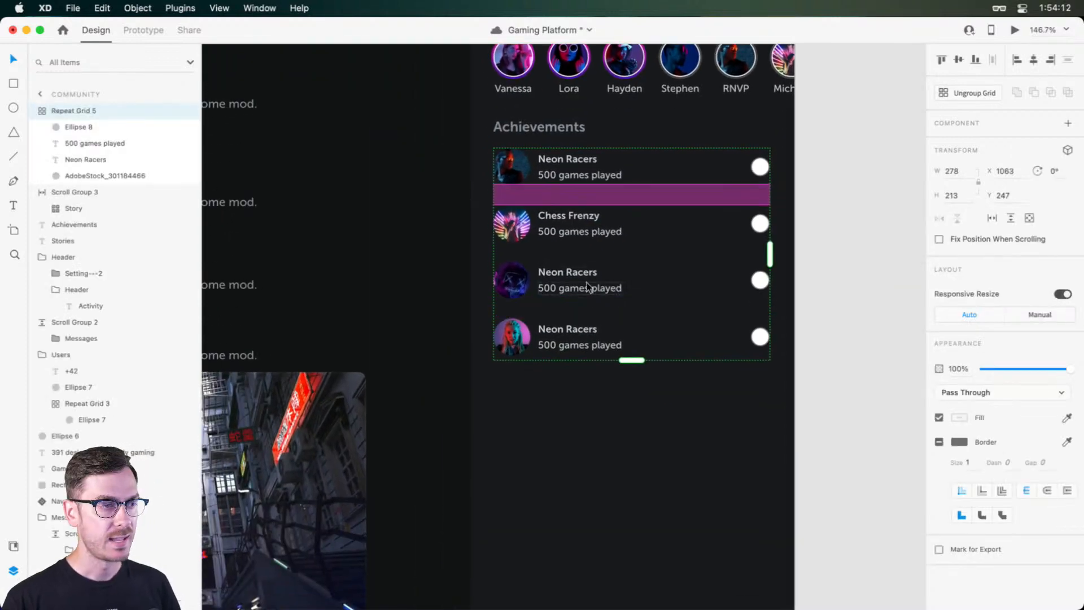
pyautogui.moveTo(544, 130); pyautogui.dragTo(553, 396)
pyautogui.doubleClick(553, 397)
pyautogui.write('Latest')
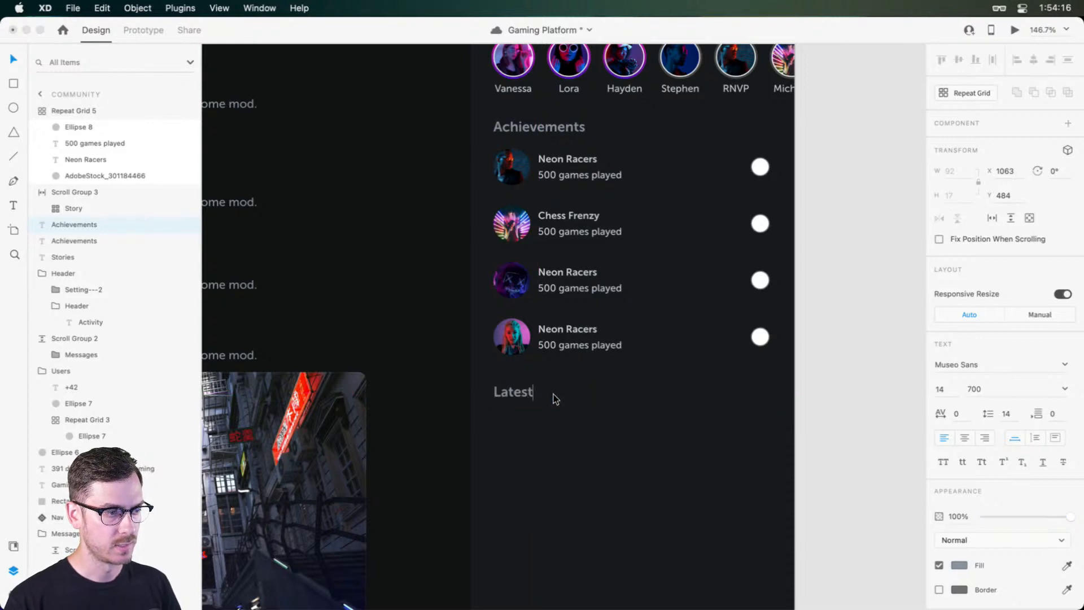
pyautogui.write(' High')
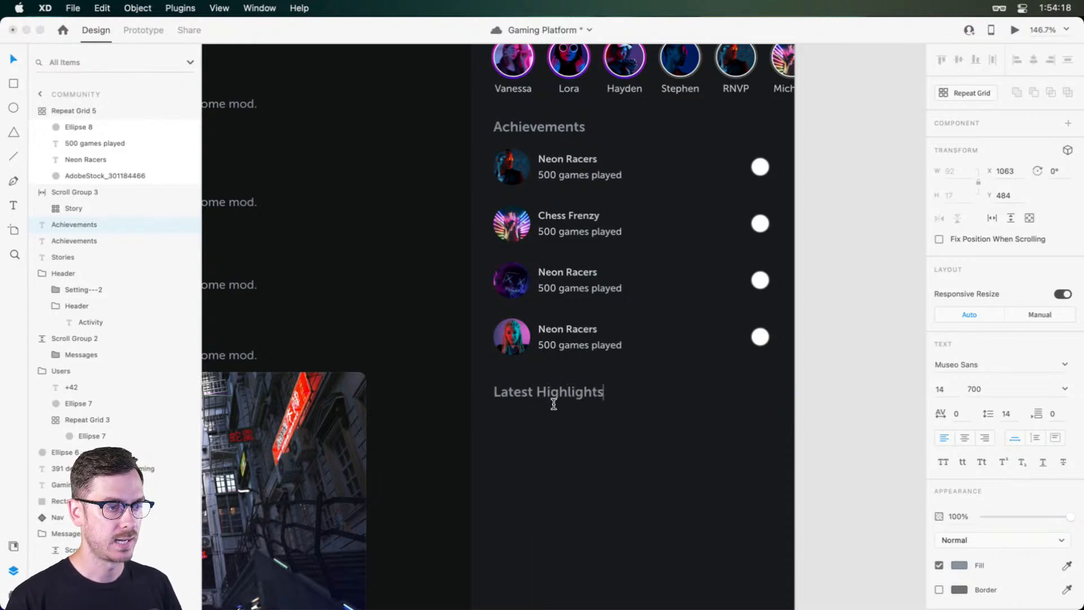
pyautogui.write('lights')
pyautogui.press('Escape')
pyautogui.scroll(-2, 569, 405)
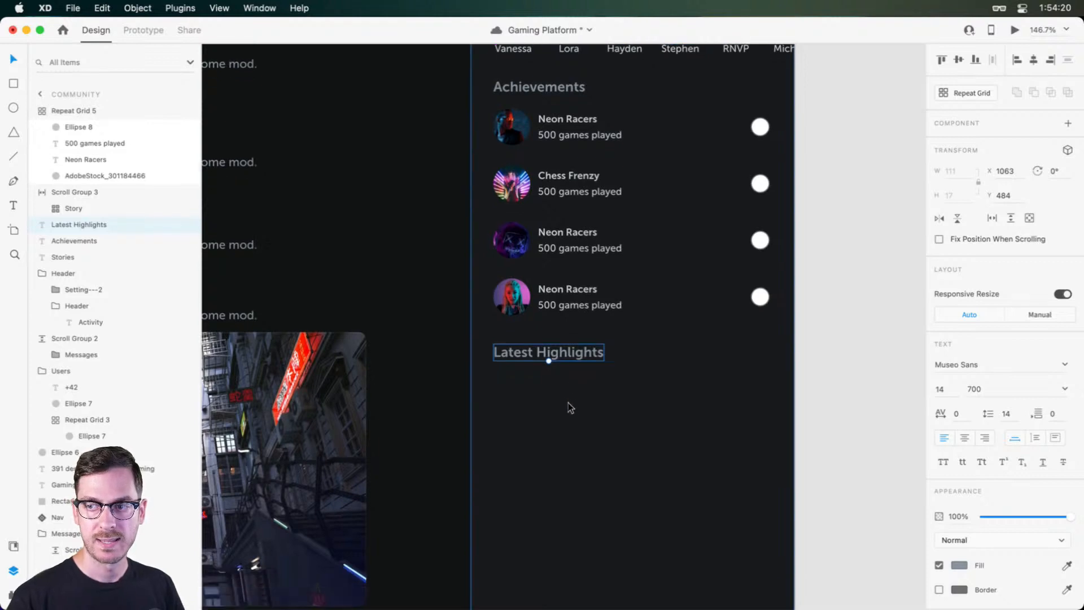
# Step: Copy the third achievement row's avatar out of the grid and place it under the Latest Highlights heading
pyautogui.doubleClick(502, 245)
pyautogui.press('super+c')
pyautogui.click(532, 430)
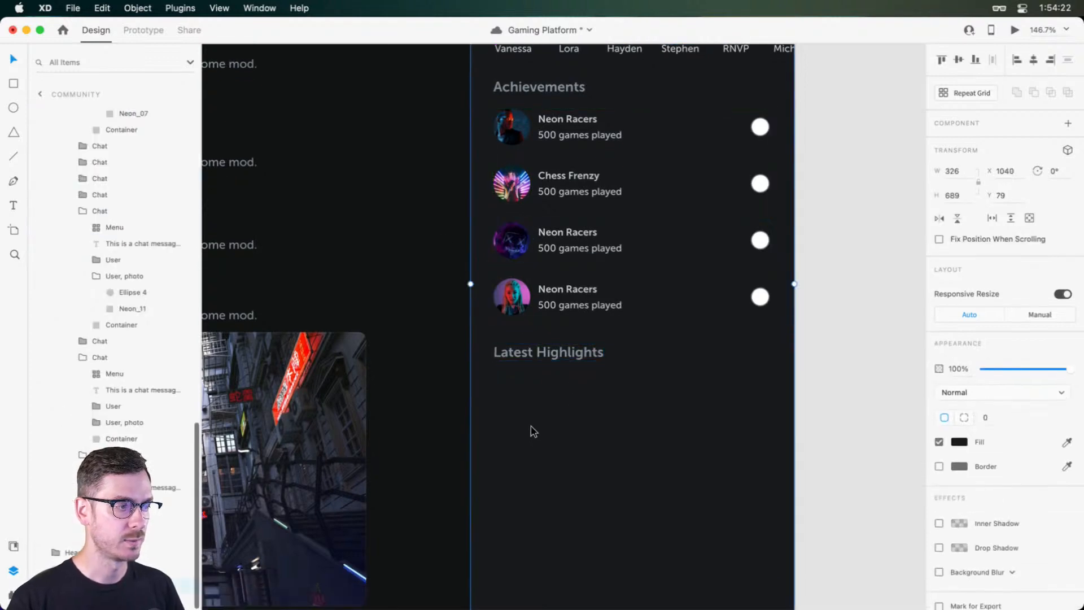
pyautogui.press('super+v')
pyautogui.moveTo(516, 236); pyautogui.dragTo(511, 394)
# Step: Copy the third row's Neon Racers title out of the grid and place it beside the Latest Highlights avatar
pyautogui.doubleClick(560, 236)
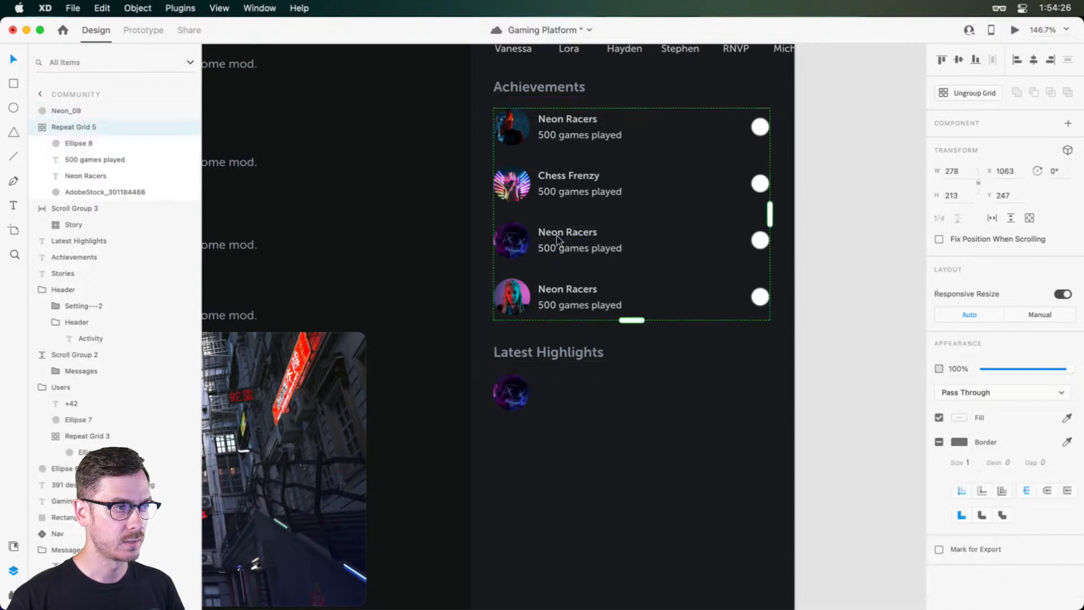
pyautogui.press('super+c')
pyautogui.click(551, 398)
pyautogui.press('super+v')
pyautogui.moveTo(546, 240); pyautogui.dragTo(747, 517)
# Step: Draw a 233 × 132 rectangle at X 1108, Y 544 under the copied title, with corner radius 4 and no border
pyautogui.hscroll(2, 576, 436)
pyautogui.scroll(-1, 536, 423)
pyautogui.press('r')
pyautogui.moveTo(737, 395); pyautogui.dragTo(743, 388)
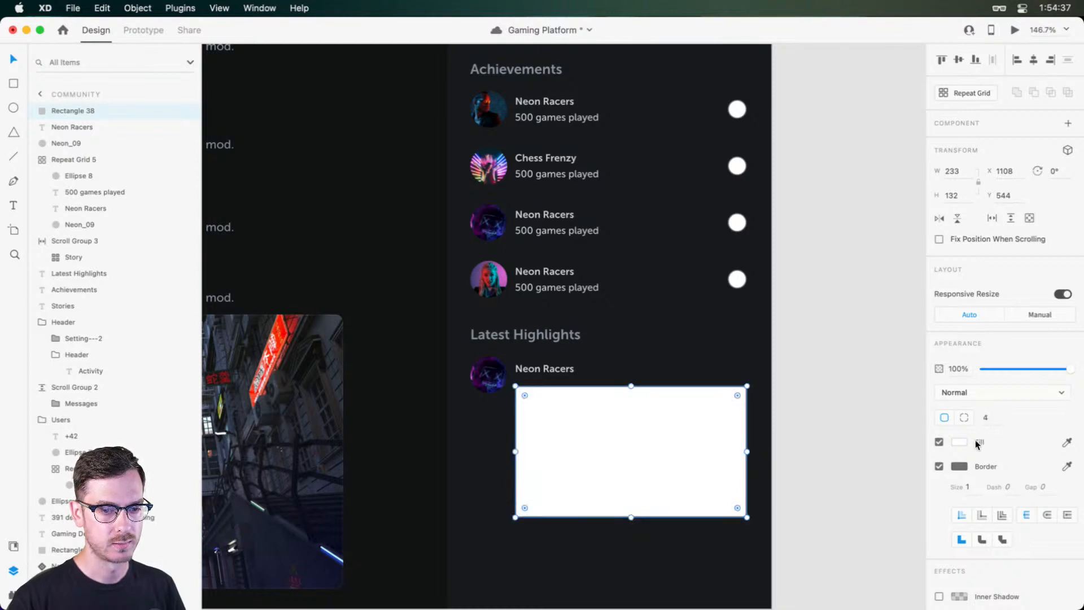
pyautogui.click(939, 466)
# Step: Fill the highlight rectangle with the pink candy landscape image from the Game On library's Games group
pyautogui.press('super+shift+y')
pyautogui.click(39, 58)
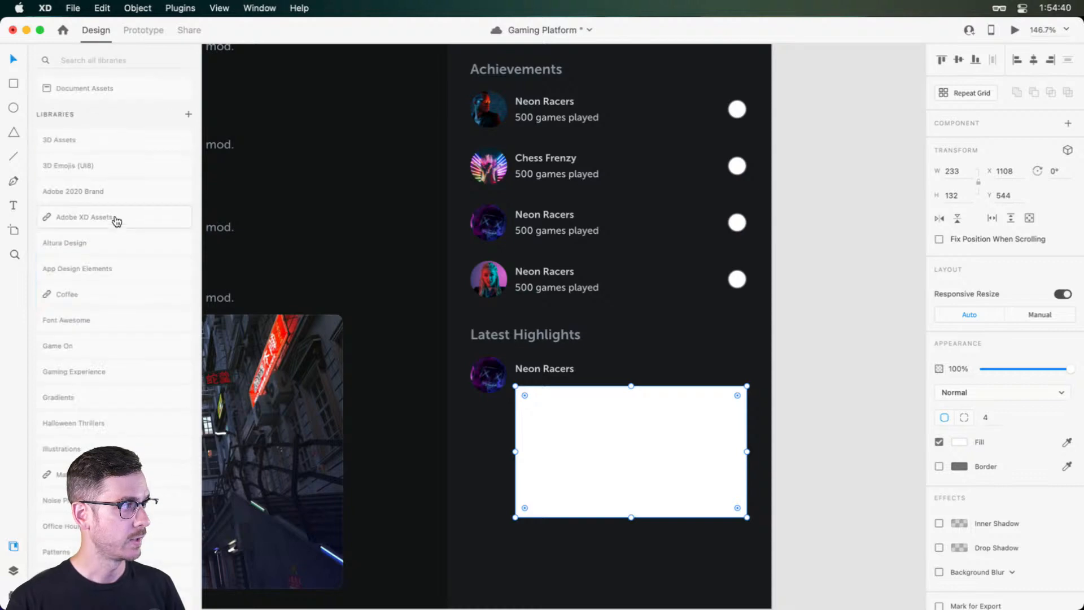
pyautogui.scroll(-5, 113, 282)
pyautogui.scroll(5, 113, 377)
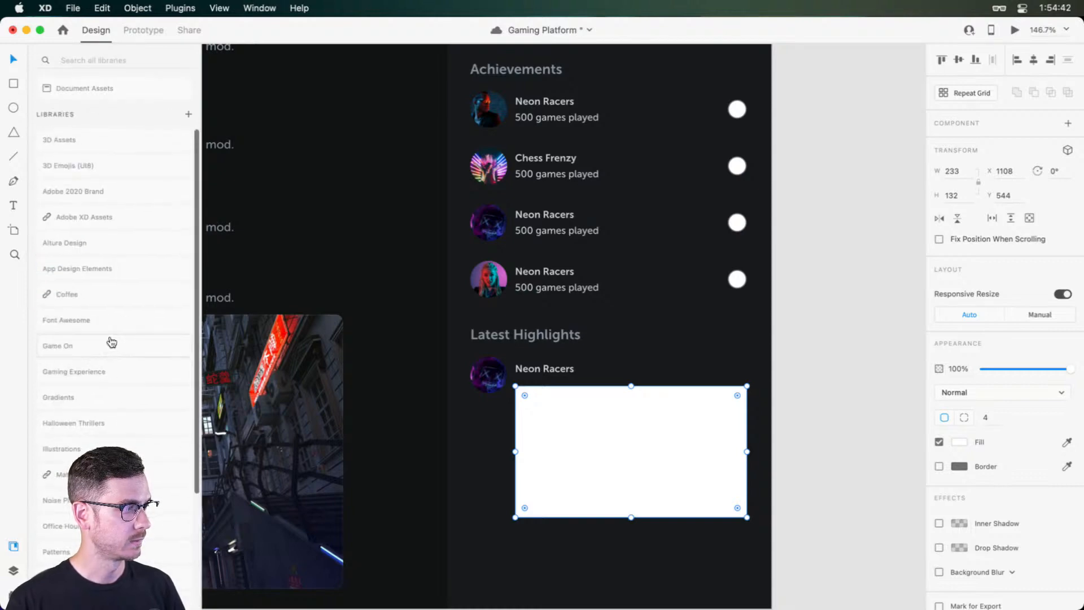
pyautogui.click(110, 343)
pyautogui.moveTo(149, 426); pyautogui.dragTo(680, 471)
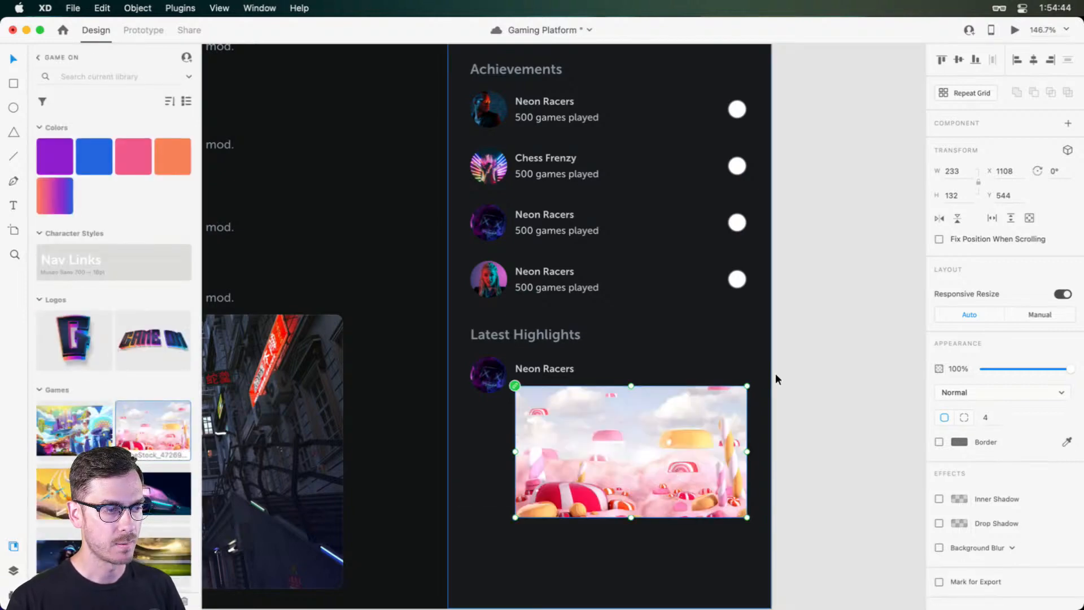
# Step: Preview the Community screen and check its chat scrolling and Activity panel
pyautogui.press('super+Return')
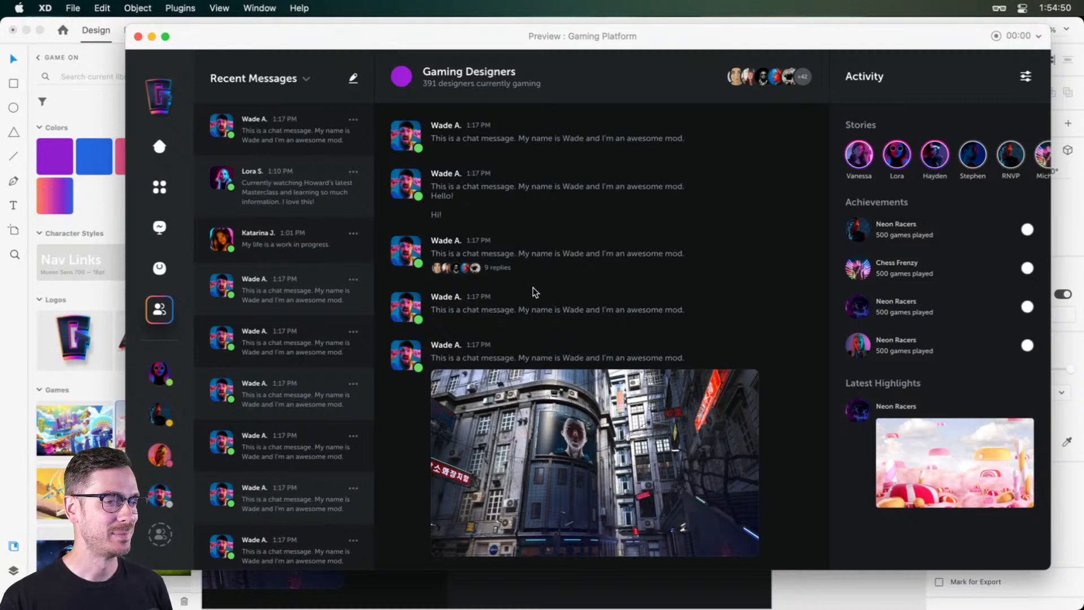
pyautogui.scroll(-5, 551, 300)
pyautogui.scroll(5, 552, 299)
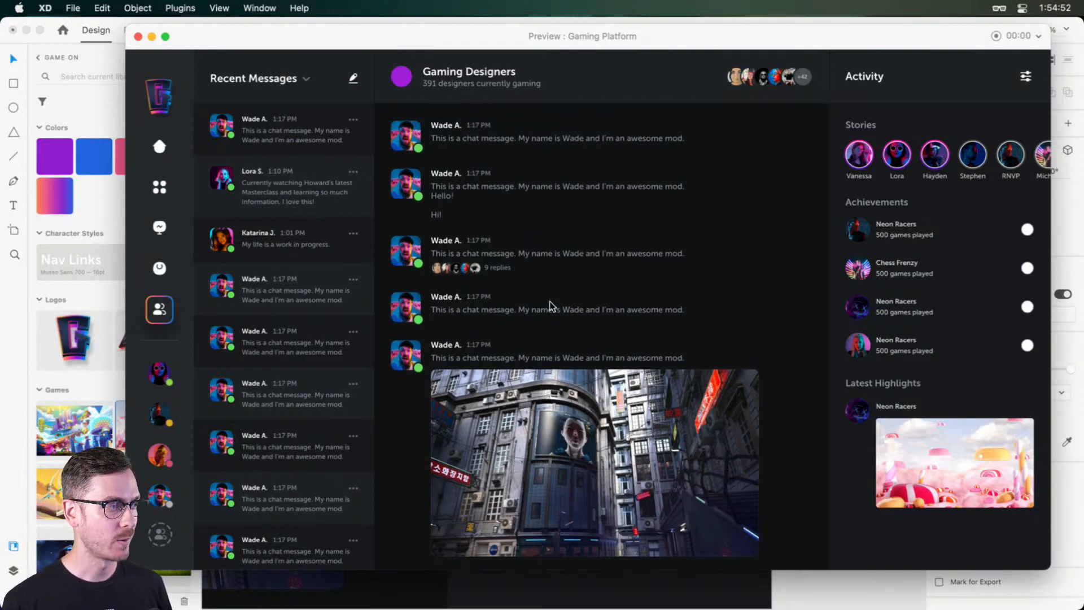